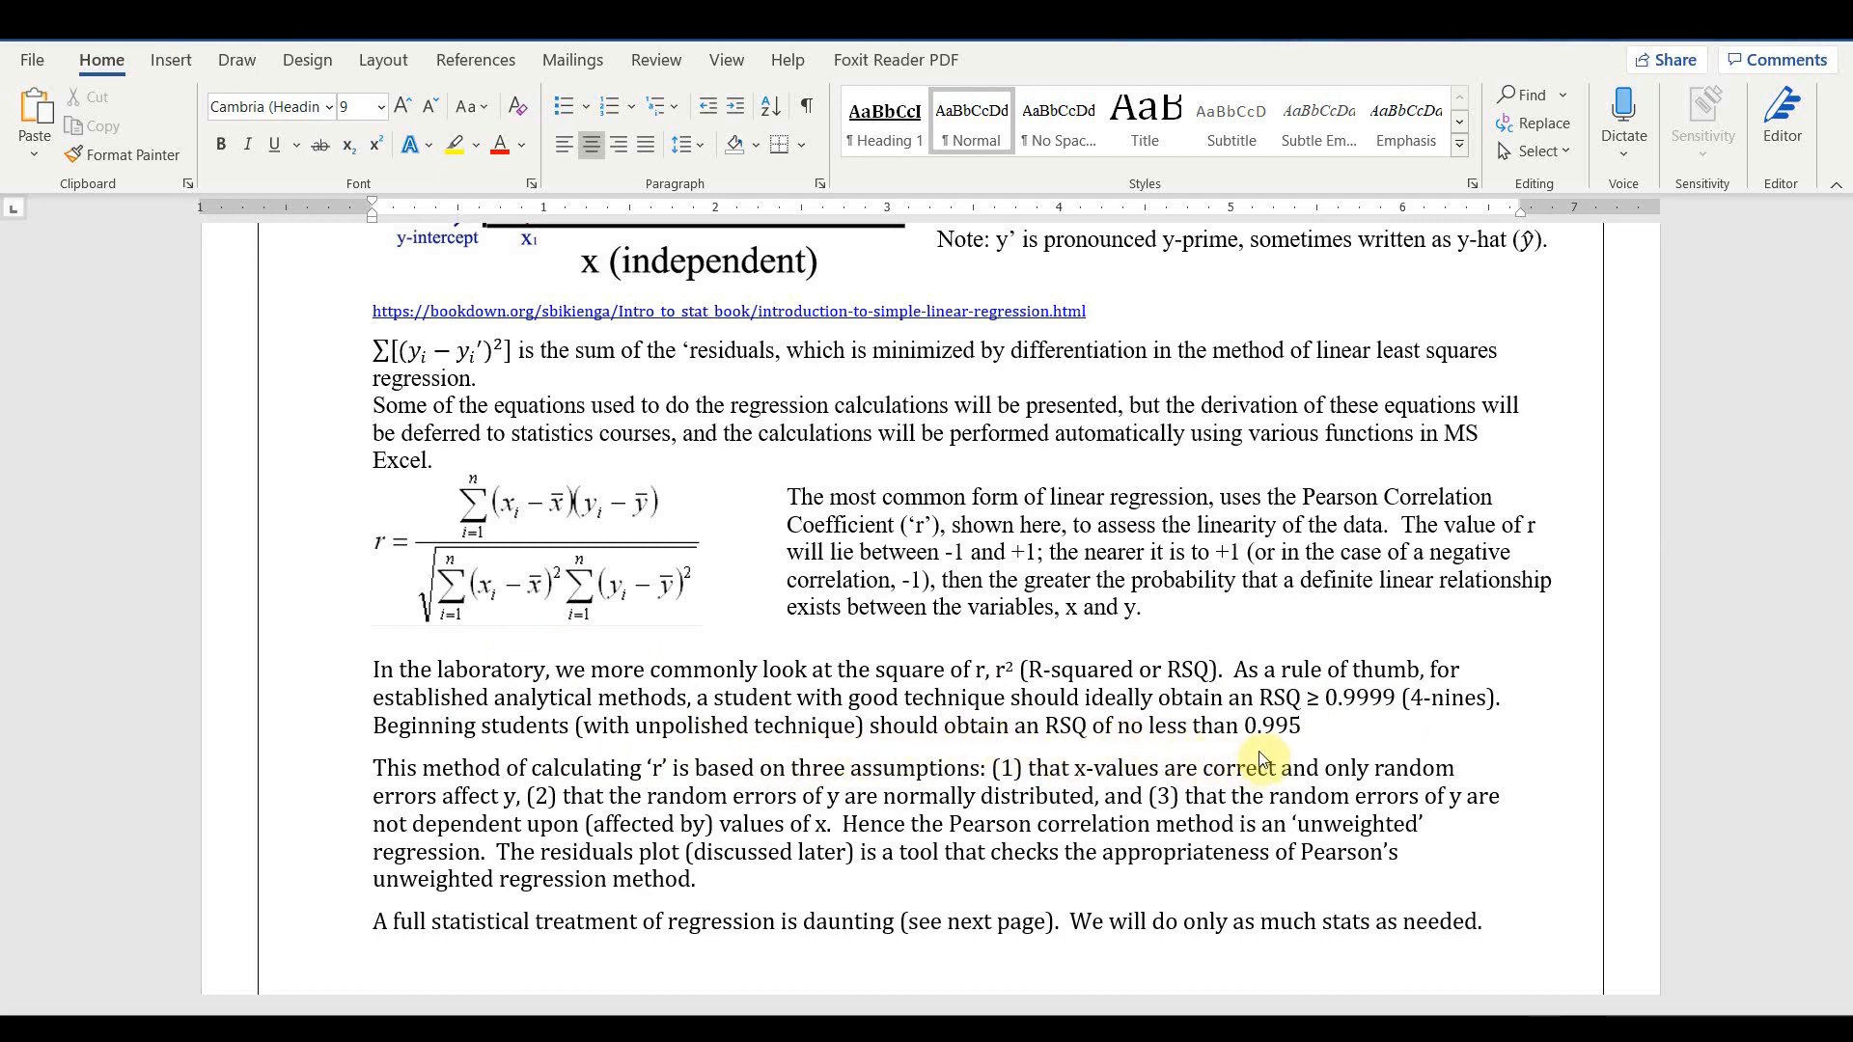
- Read the course notes on correlation assumptions, the regression equations, and the interpretation of the three residual plots
scroll(618, 687, down, 2)
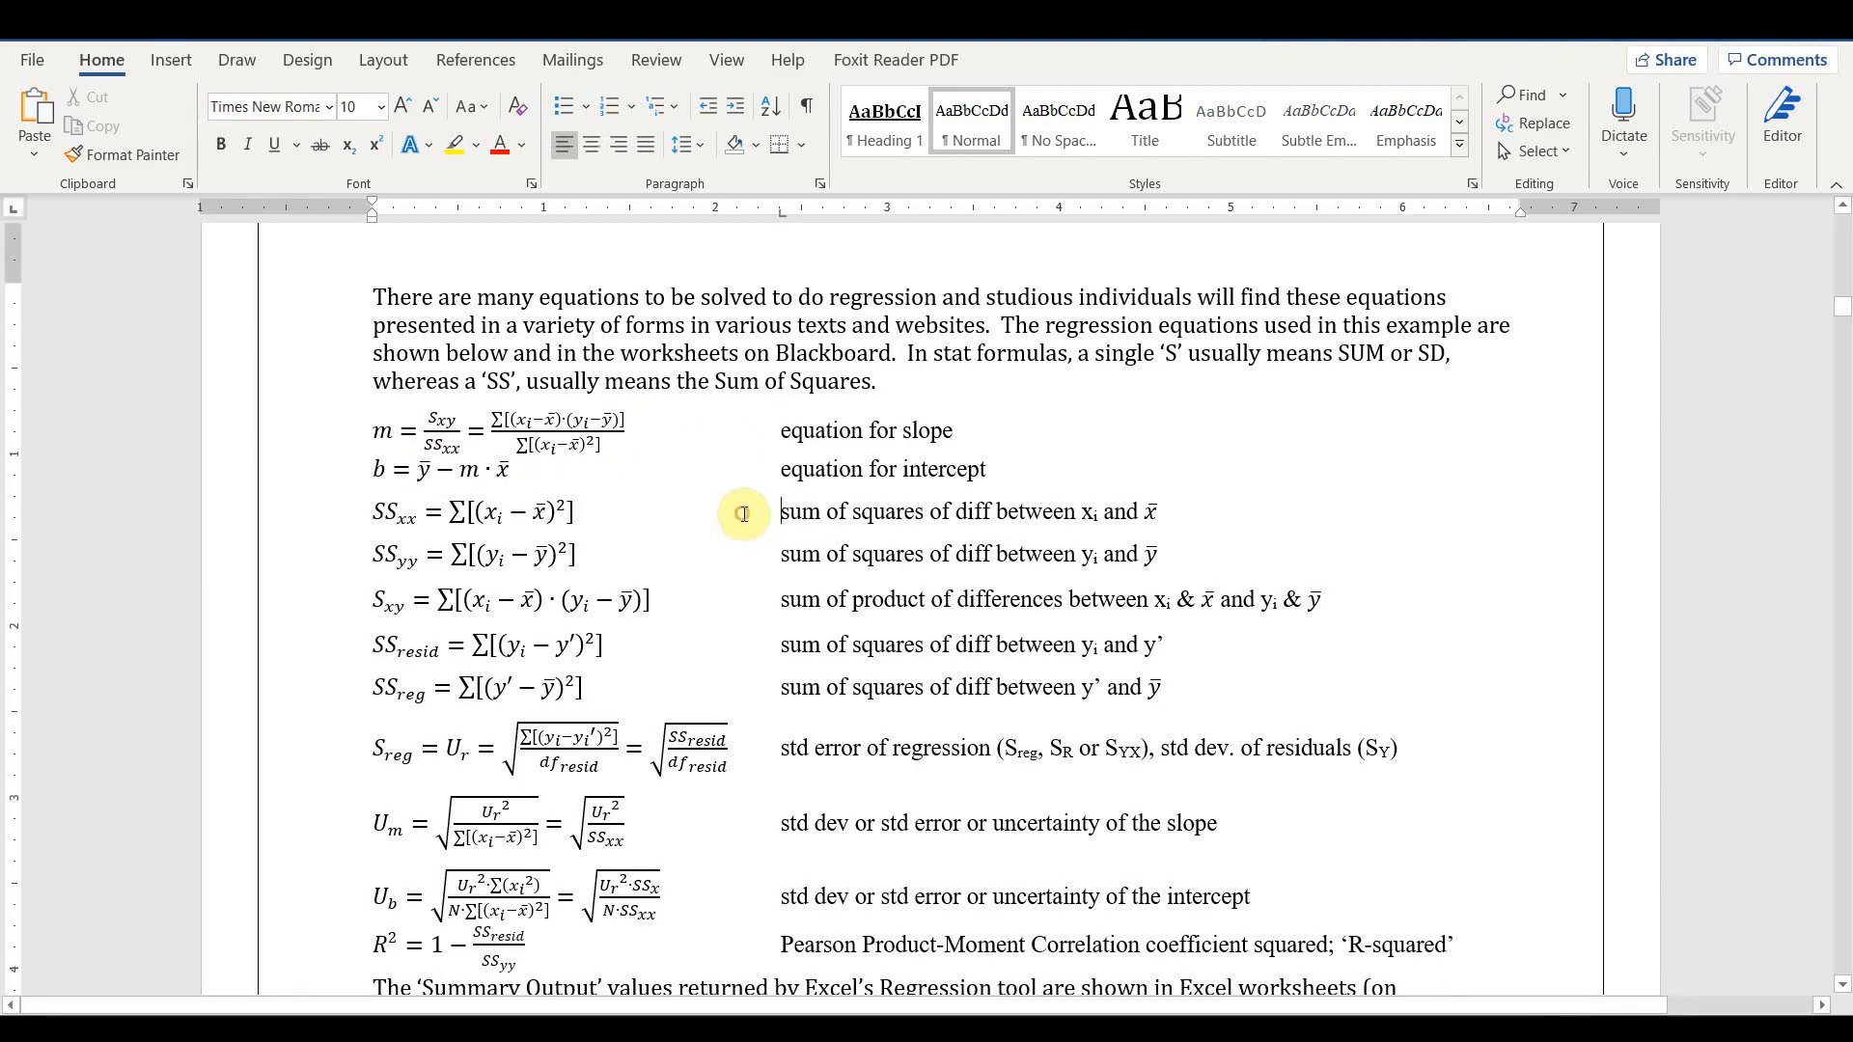
scroll(746, 521, down, 8)
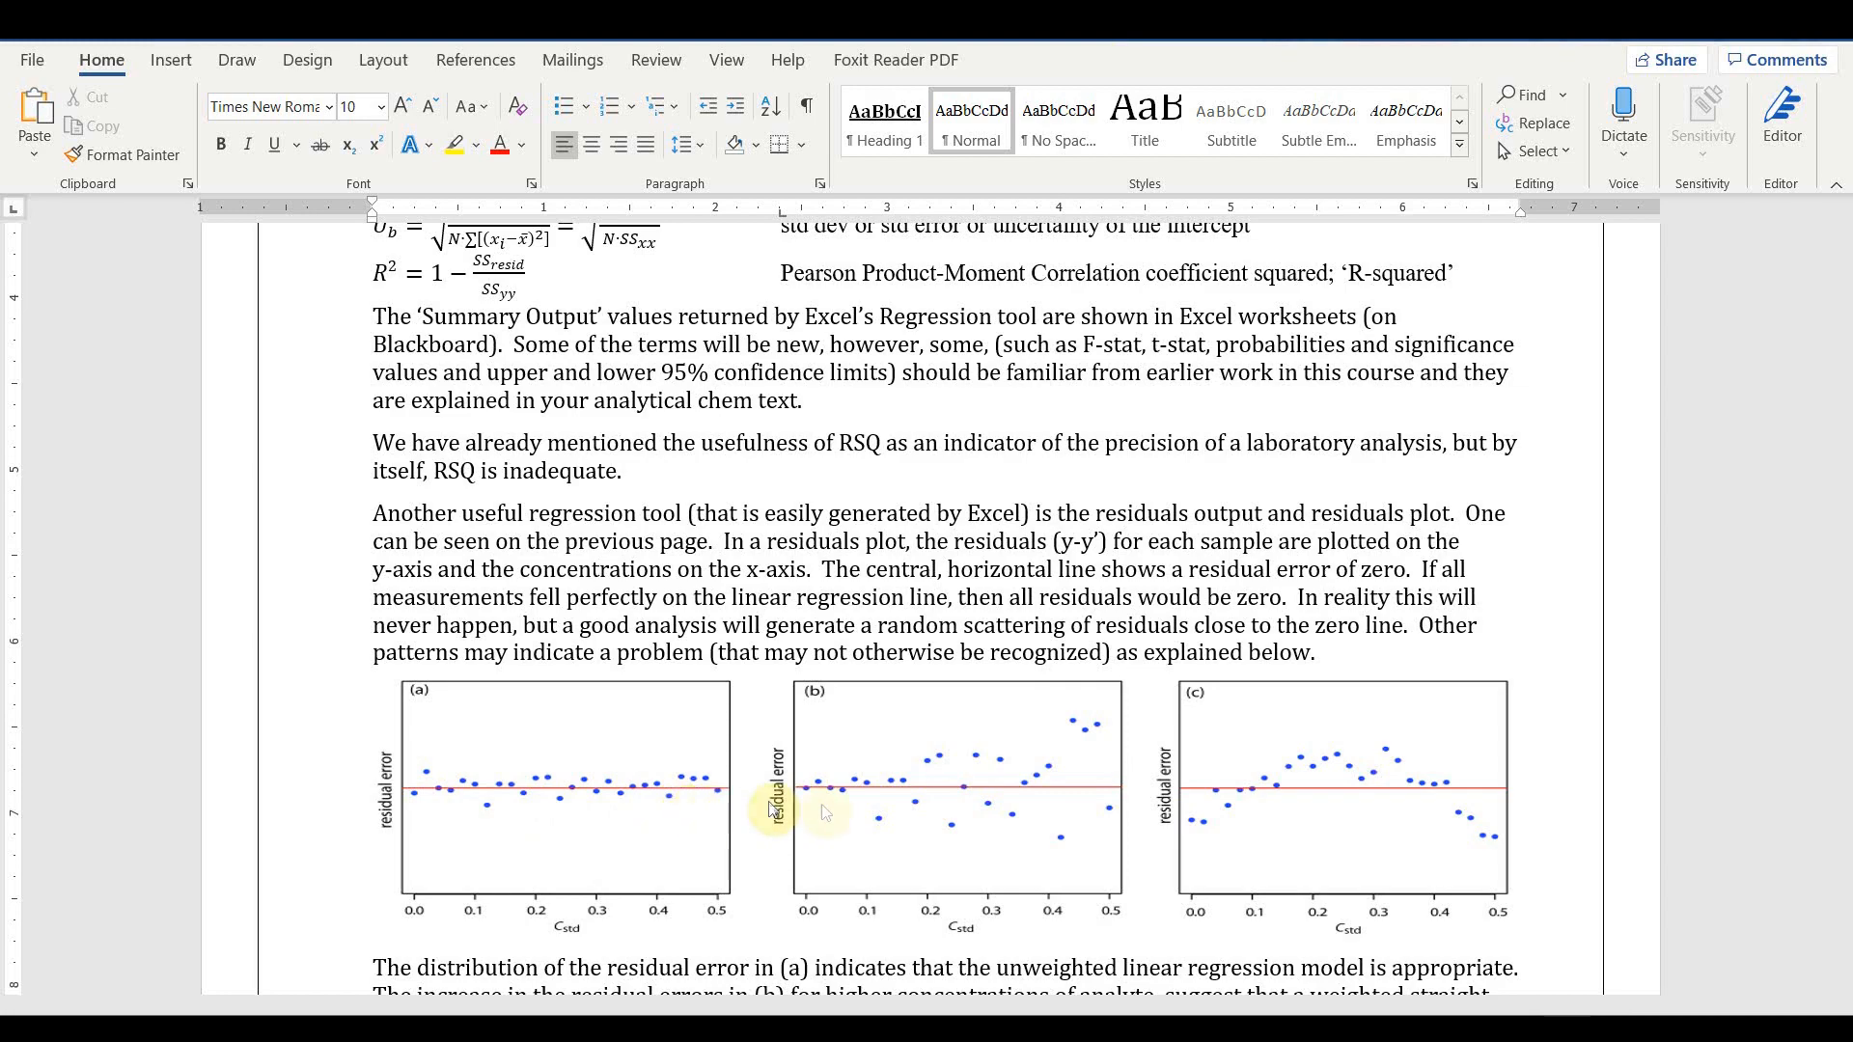
scroll(896, 779, down, 3)
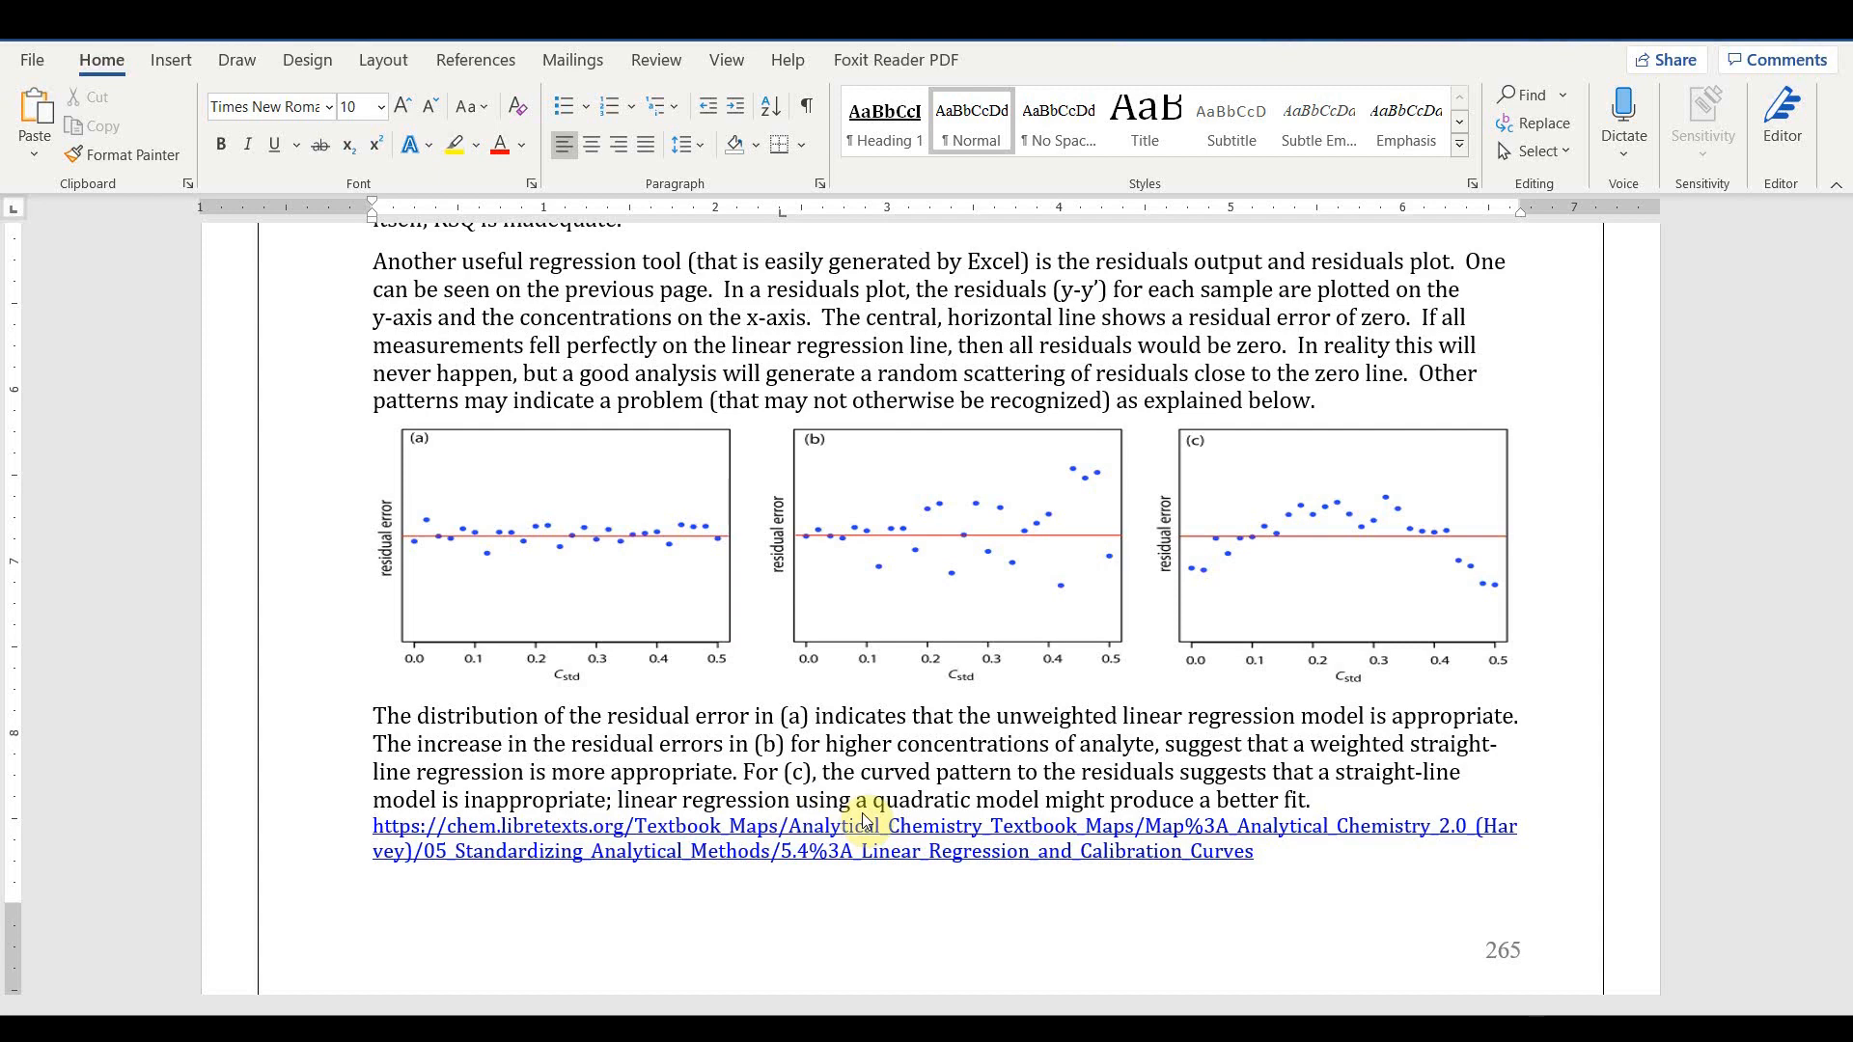
scroll(1444, 429, up, 1)
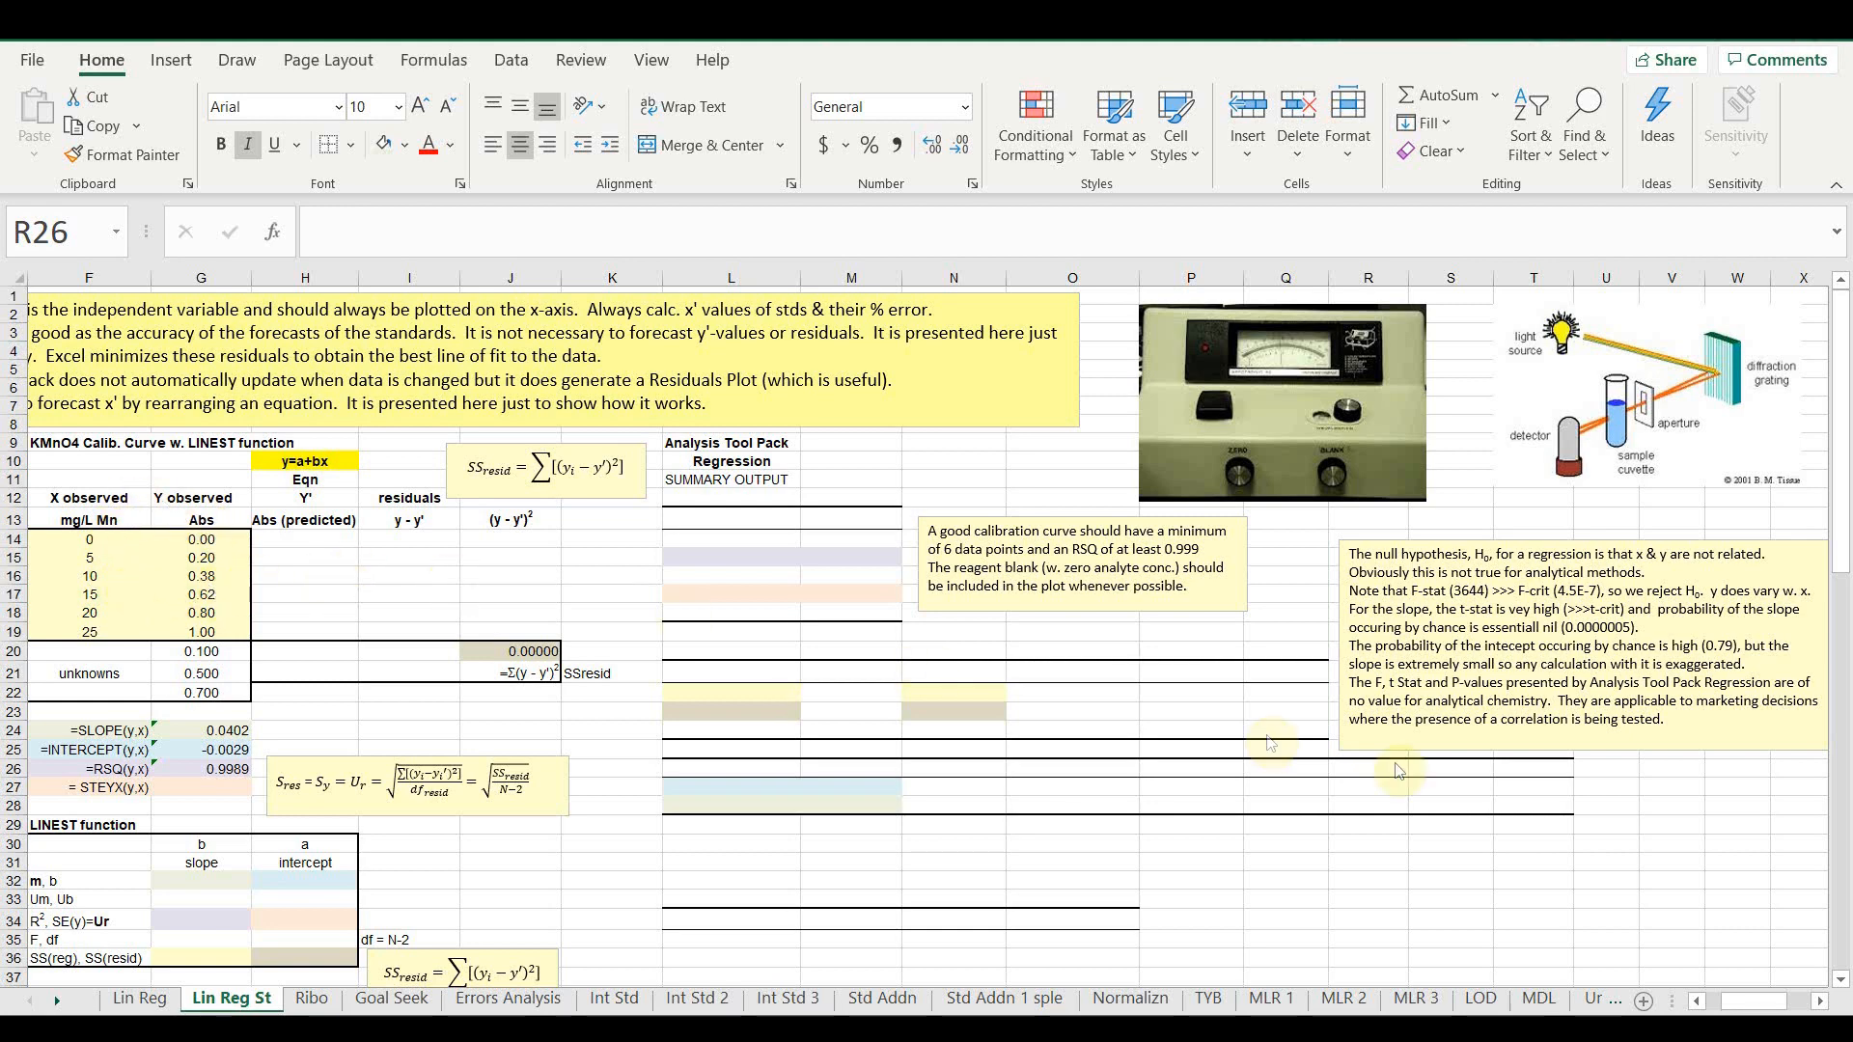
- In the Excel workbook, insert a marker-only scatter chart of F14:G19 and apply the quick layout with axis titles and a legend
drag(1728, 1000, 1718, 1001)
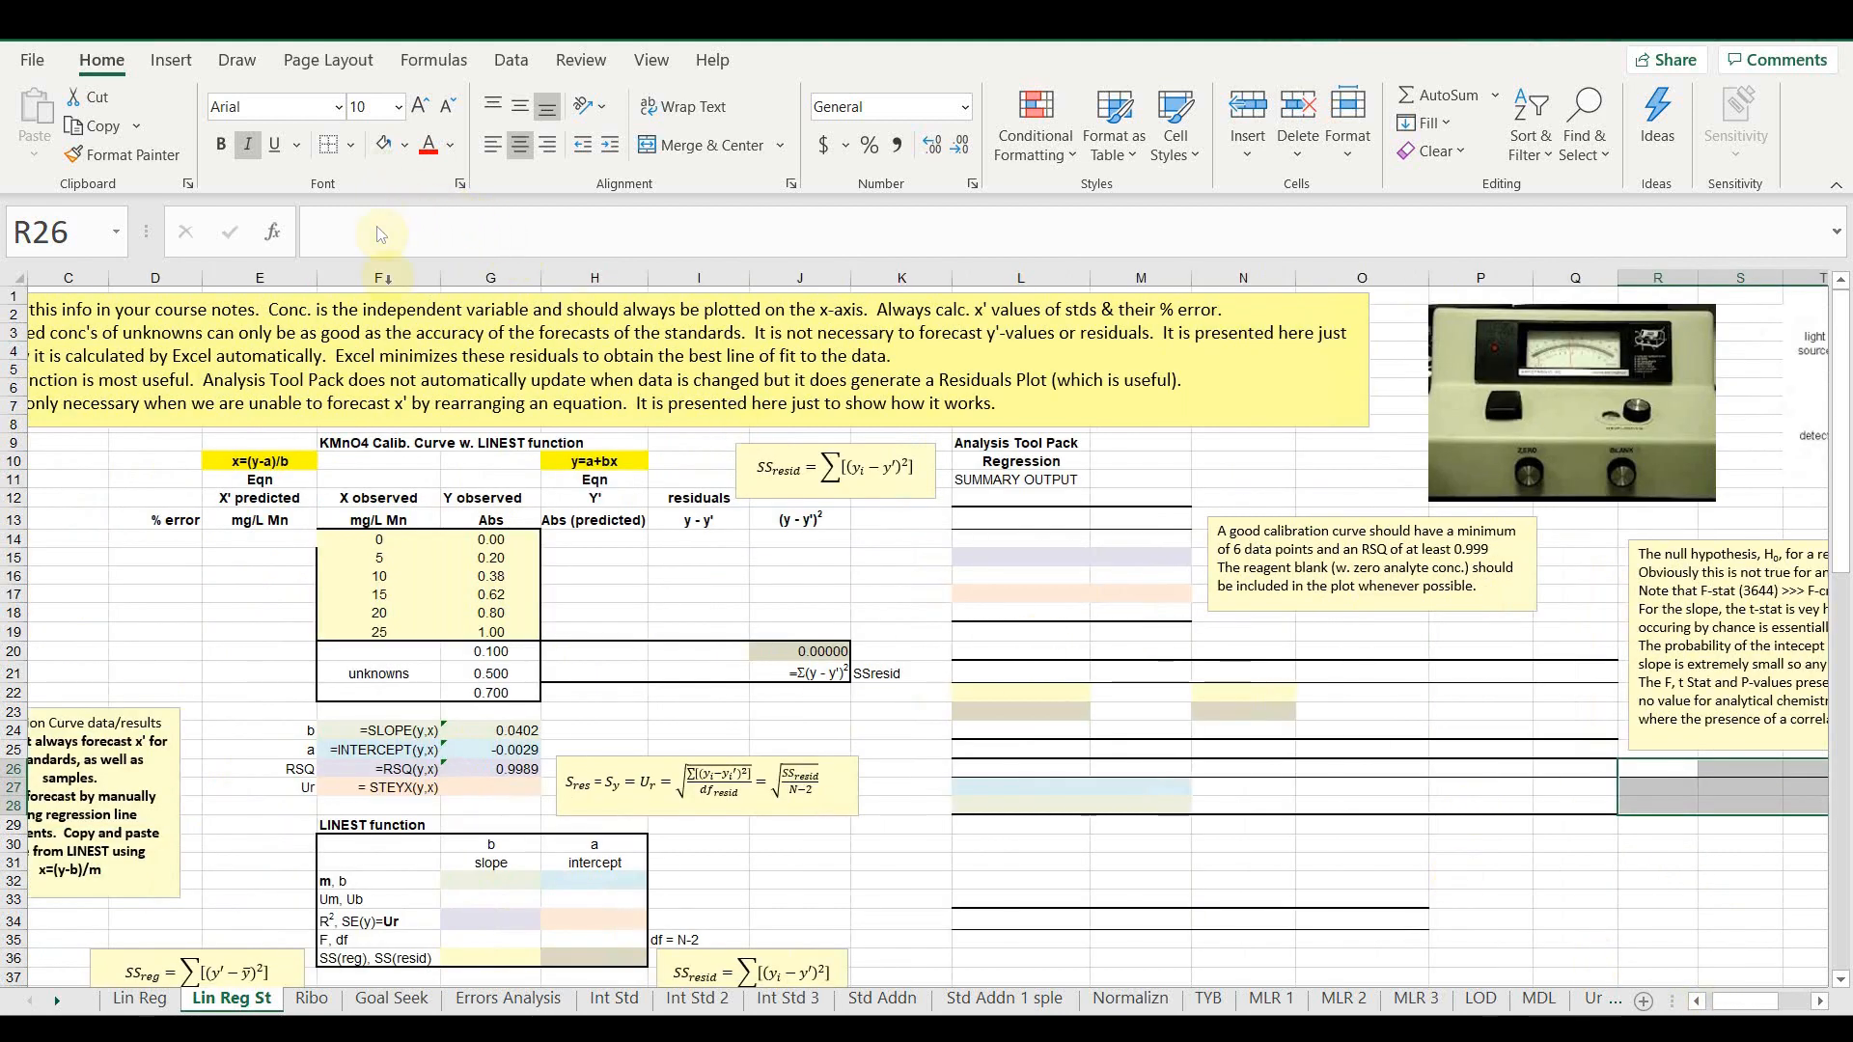
drag(385, 540, 466, 628)
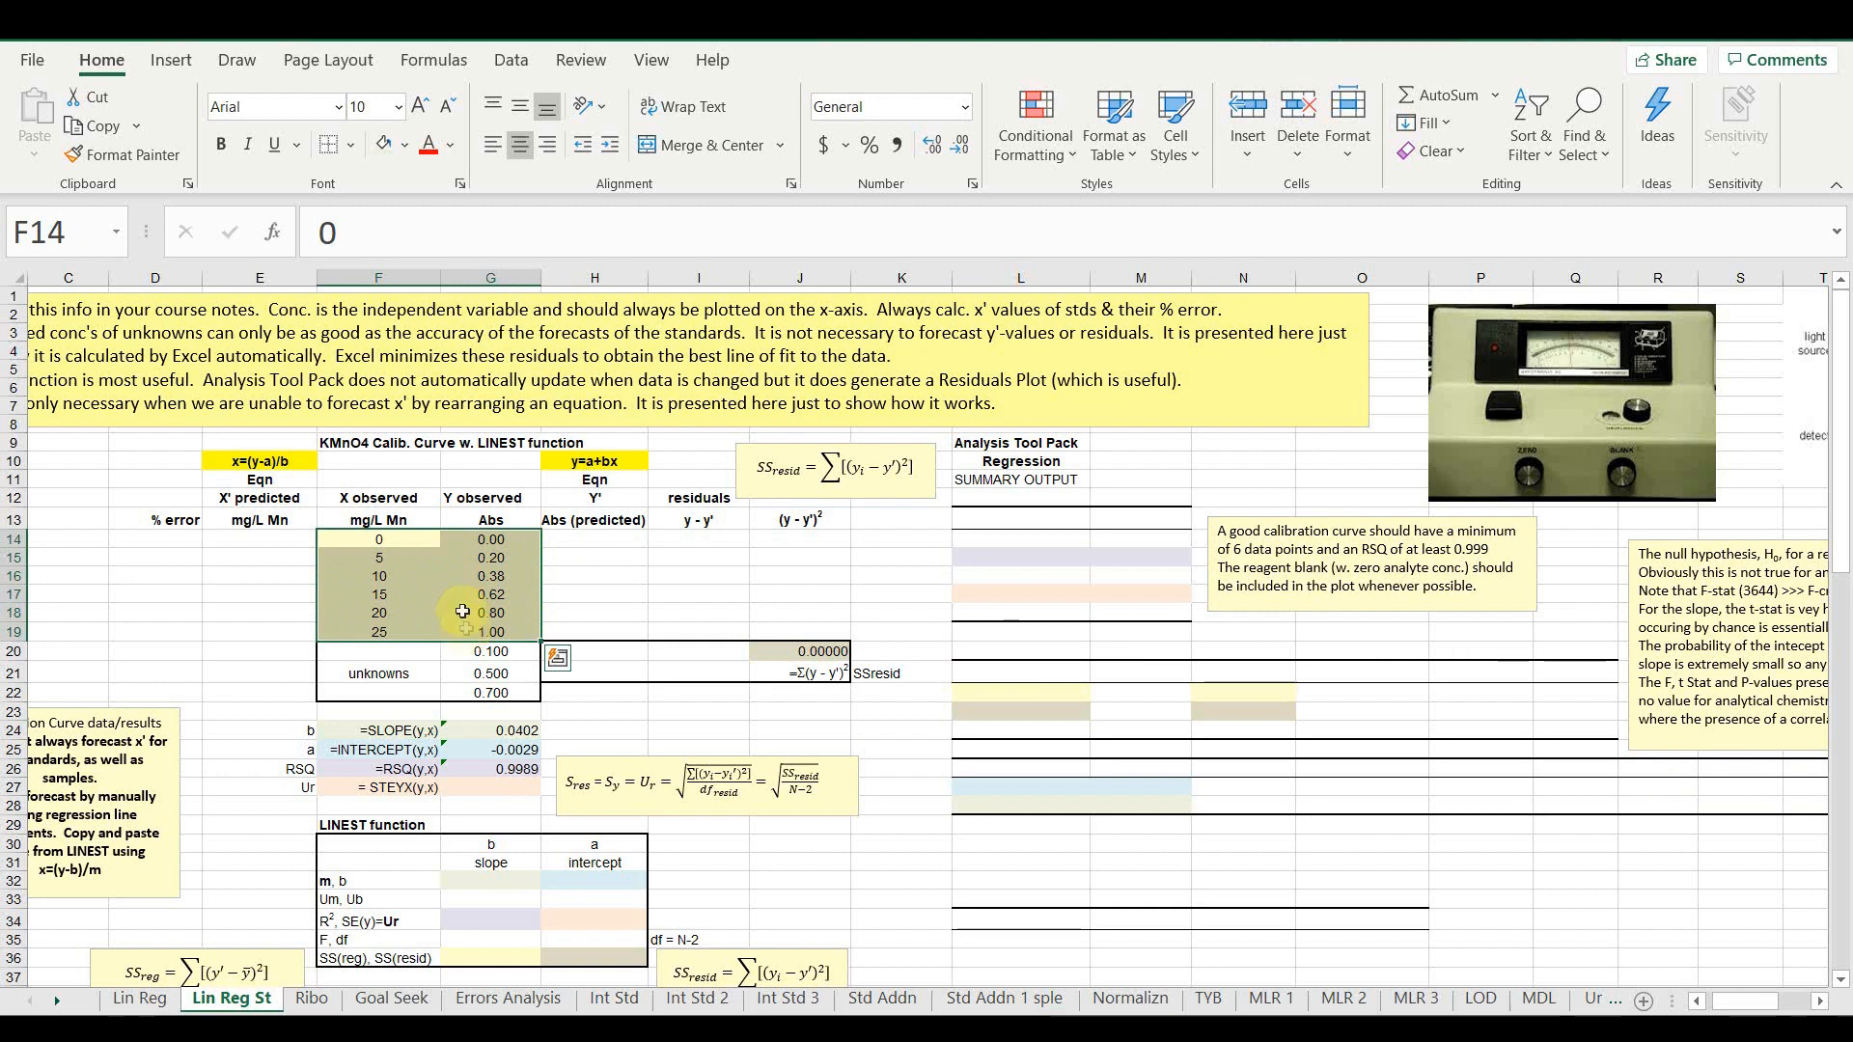
click(172, 62)
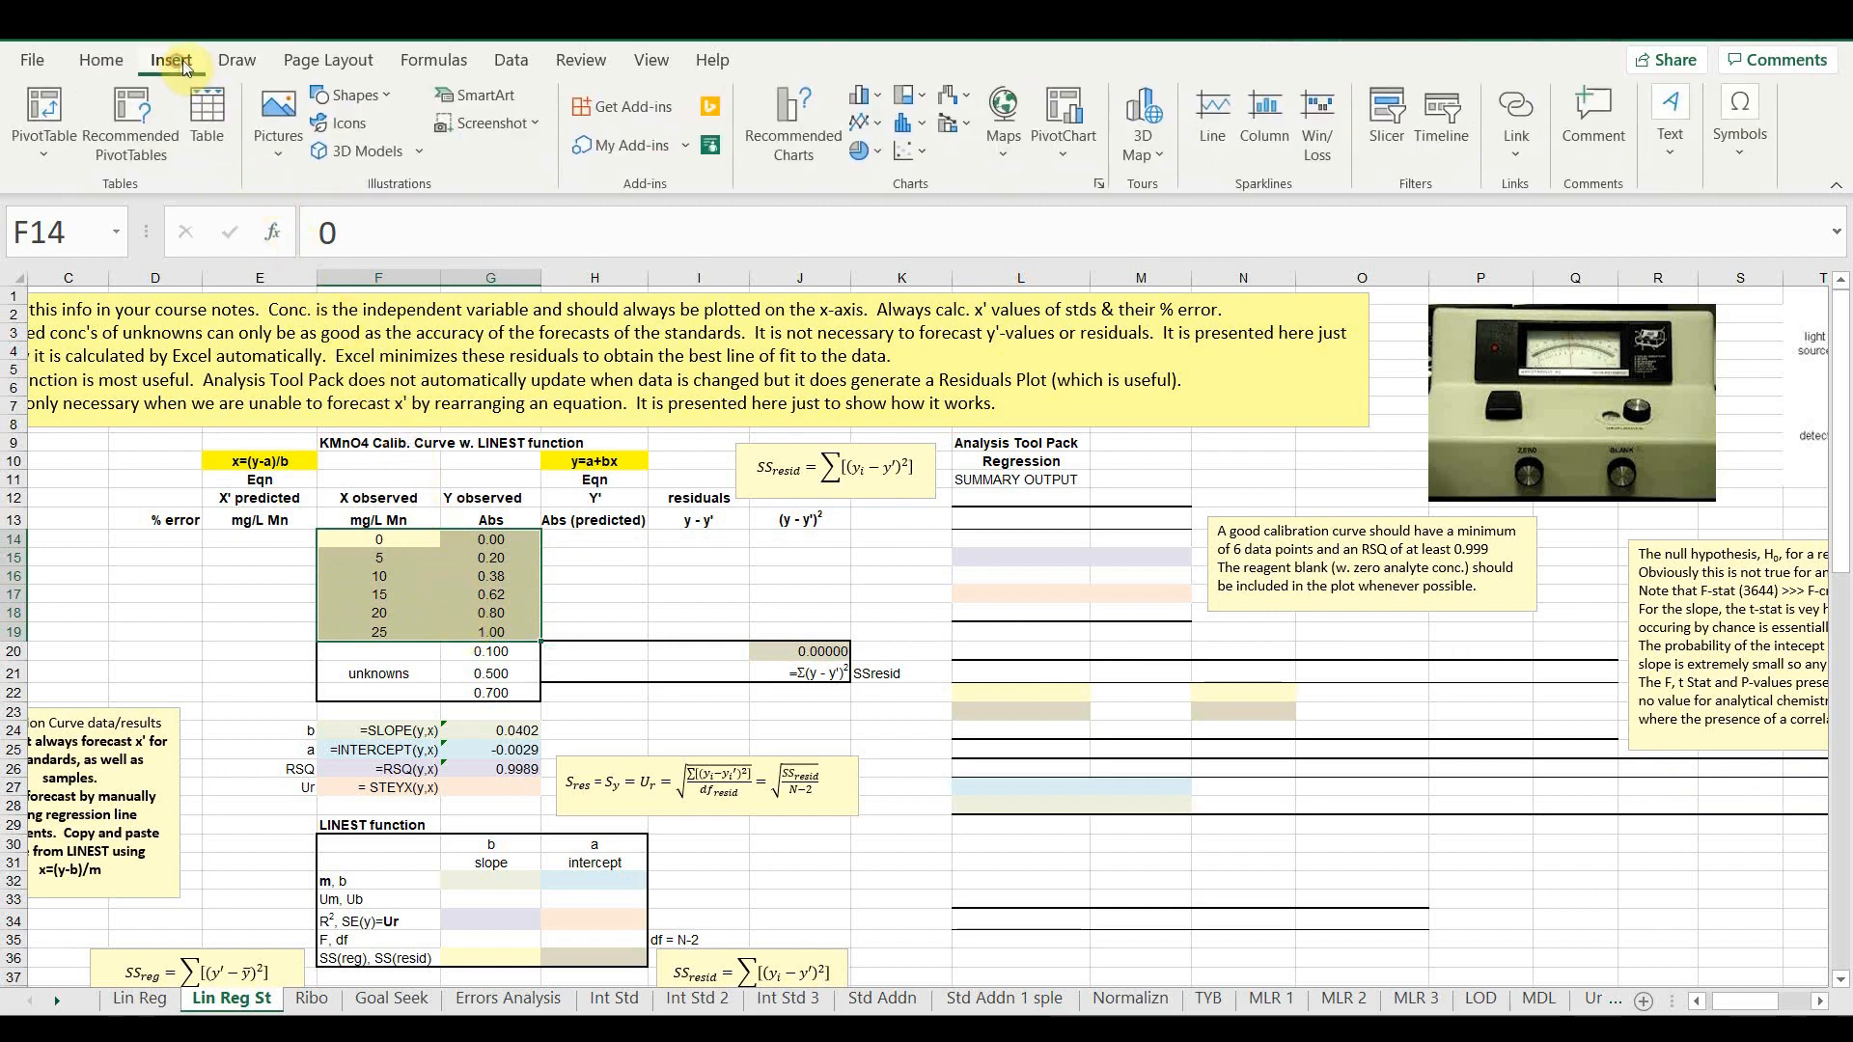
click(924, 156)
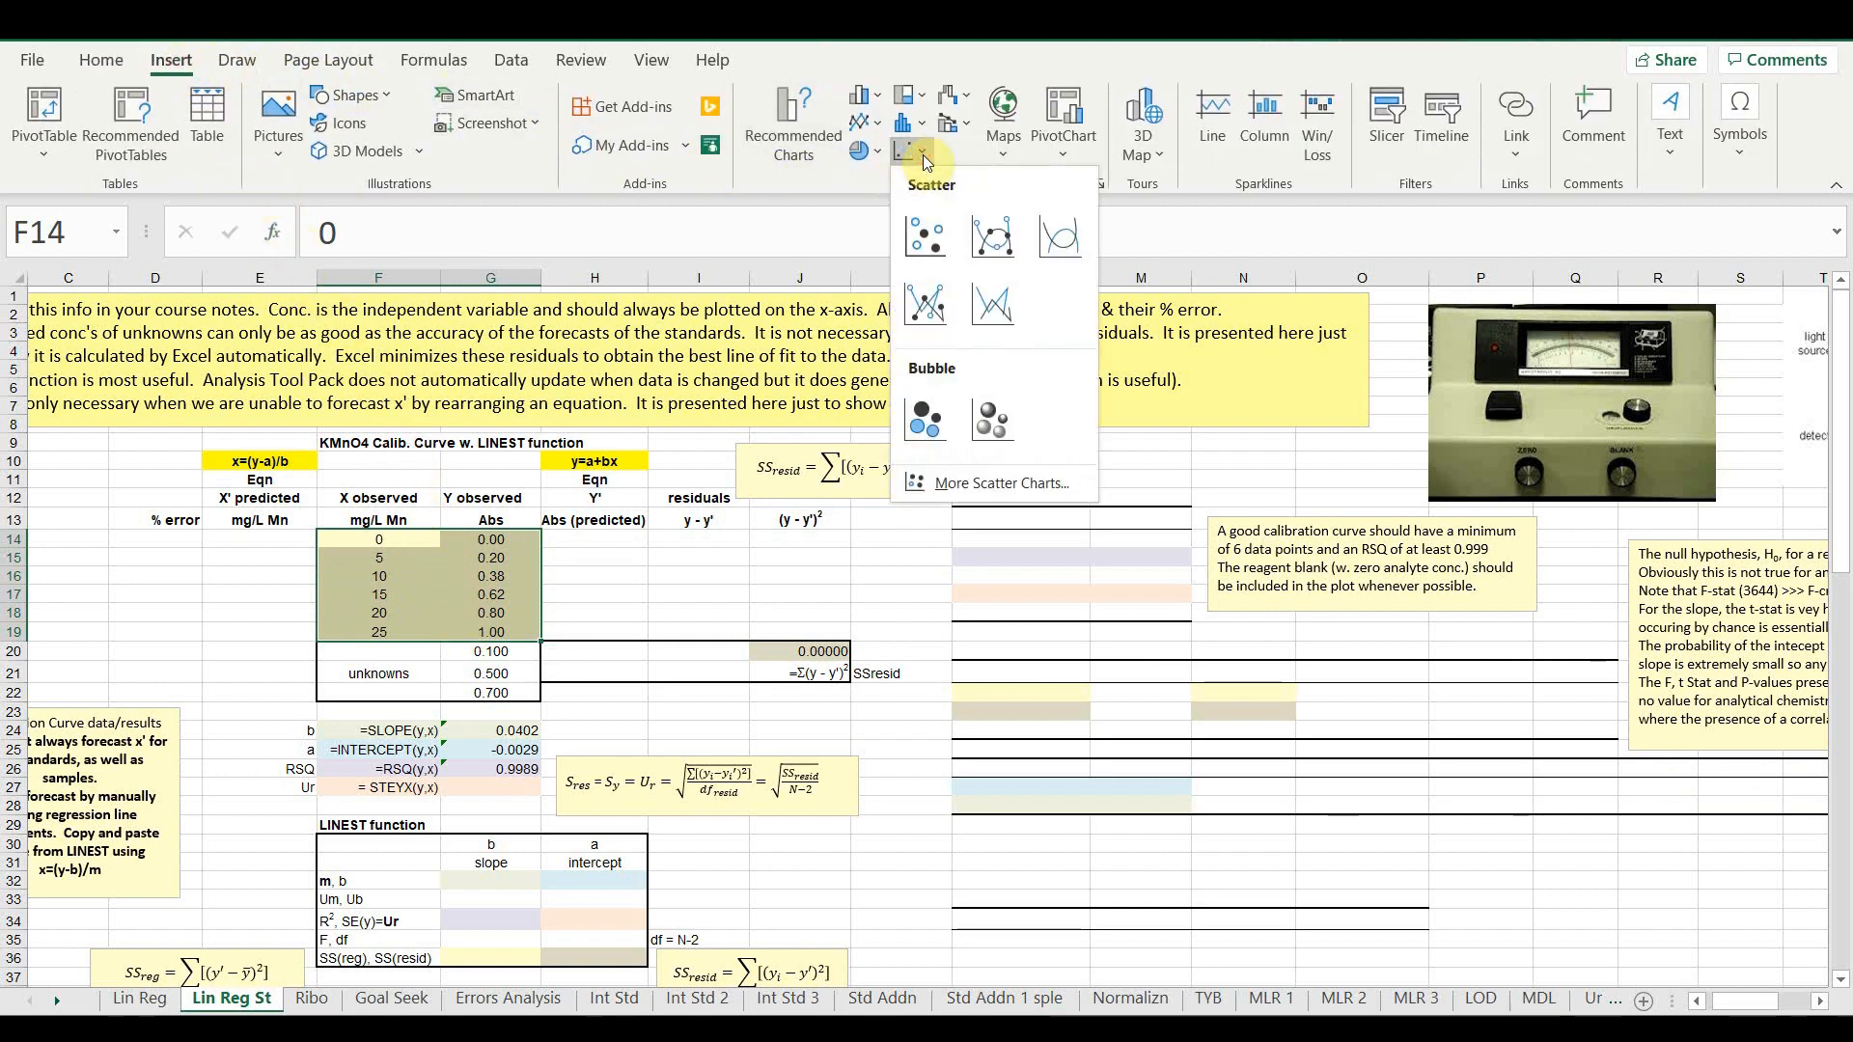
click(929, 237)
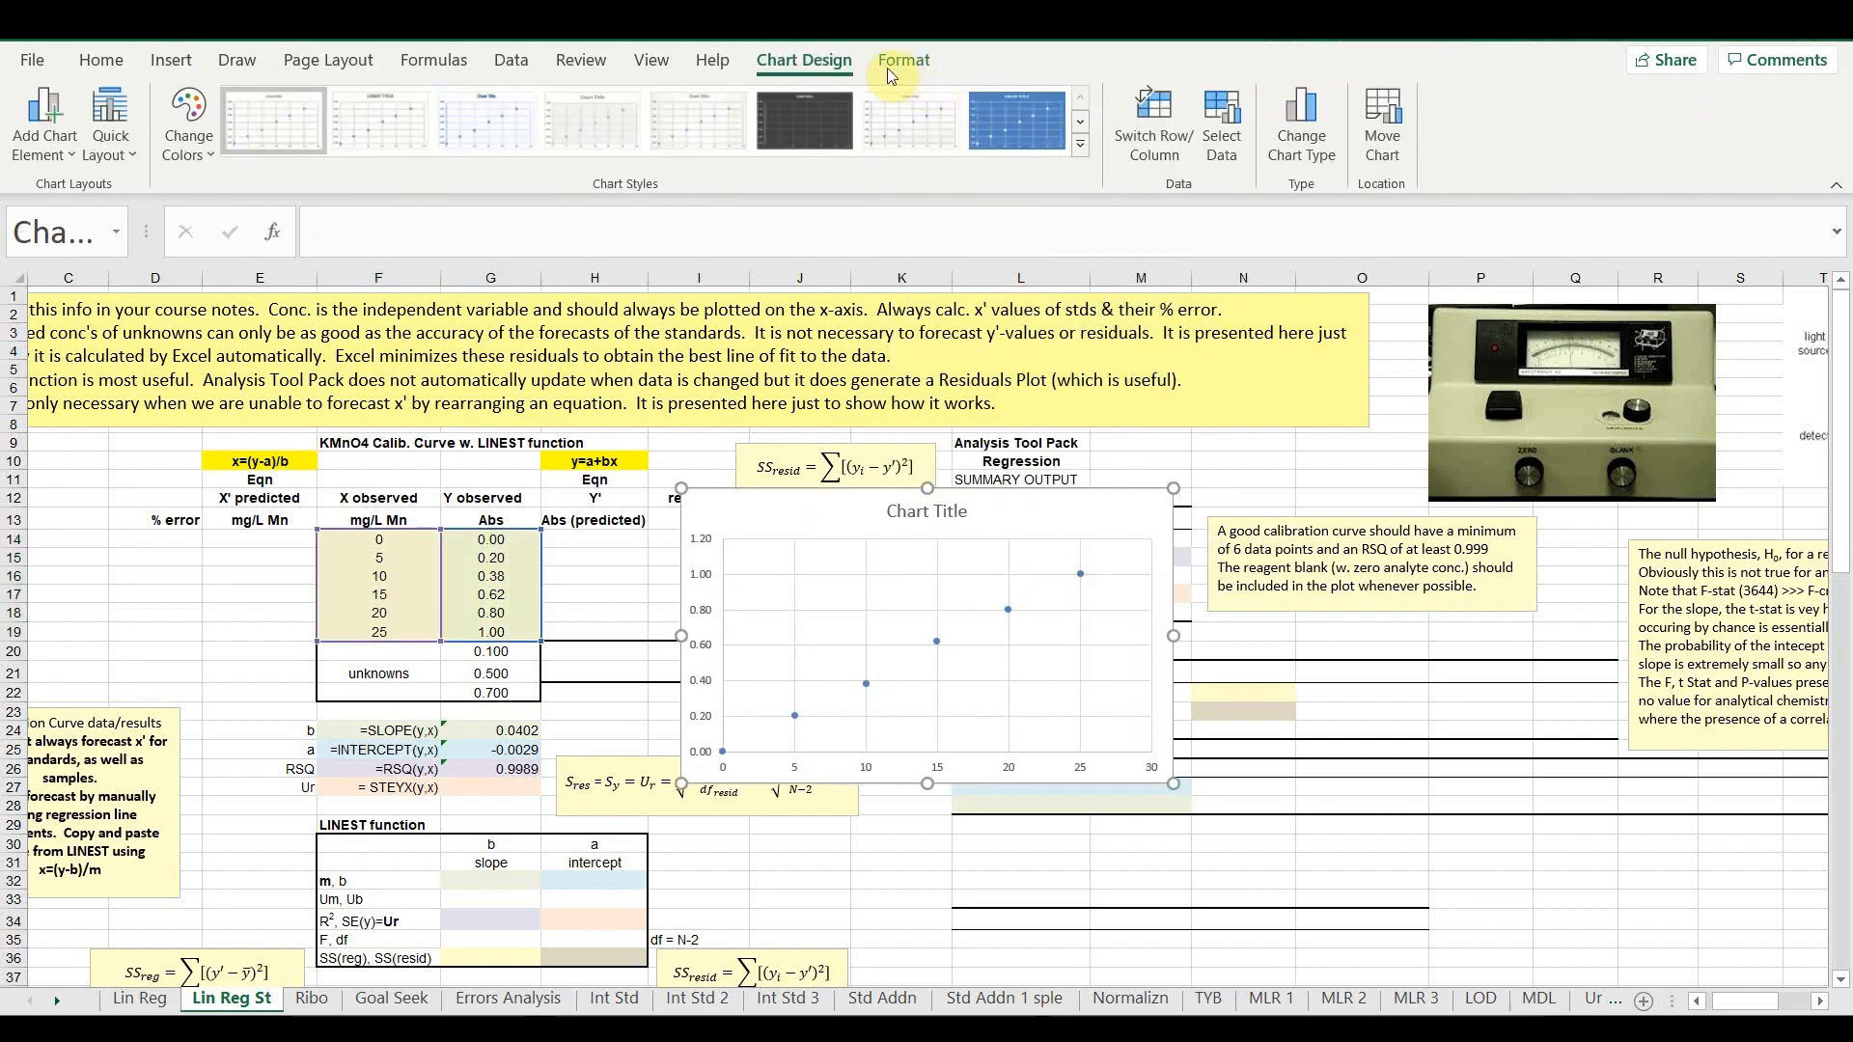
click(109, 121)
click(114, 200)
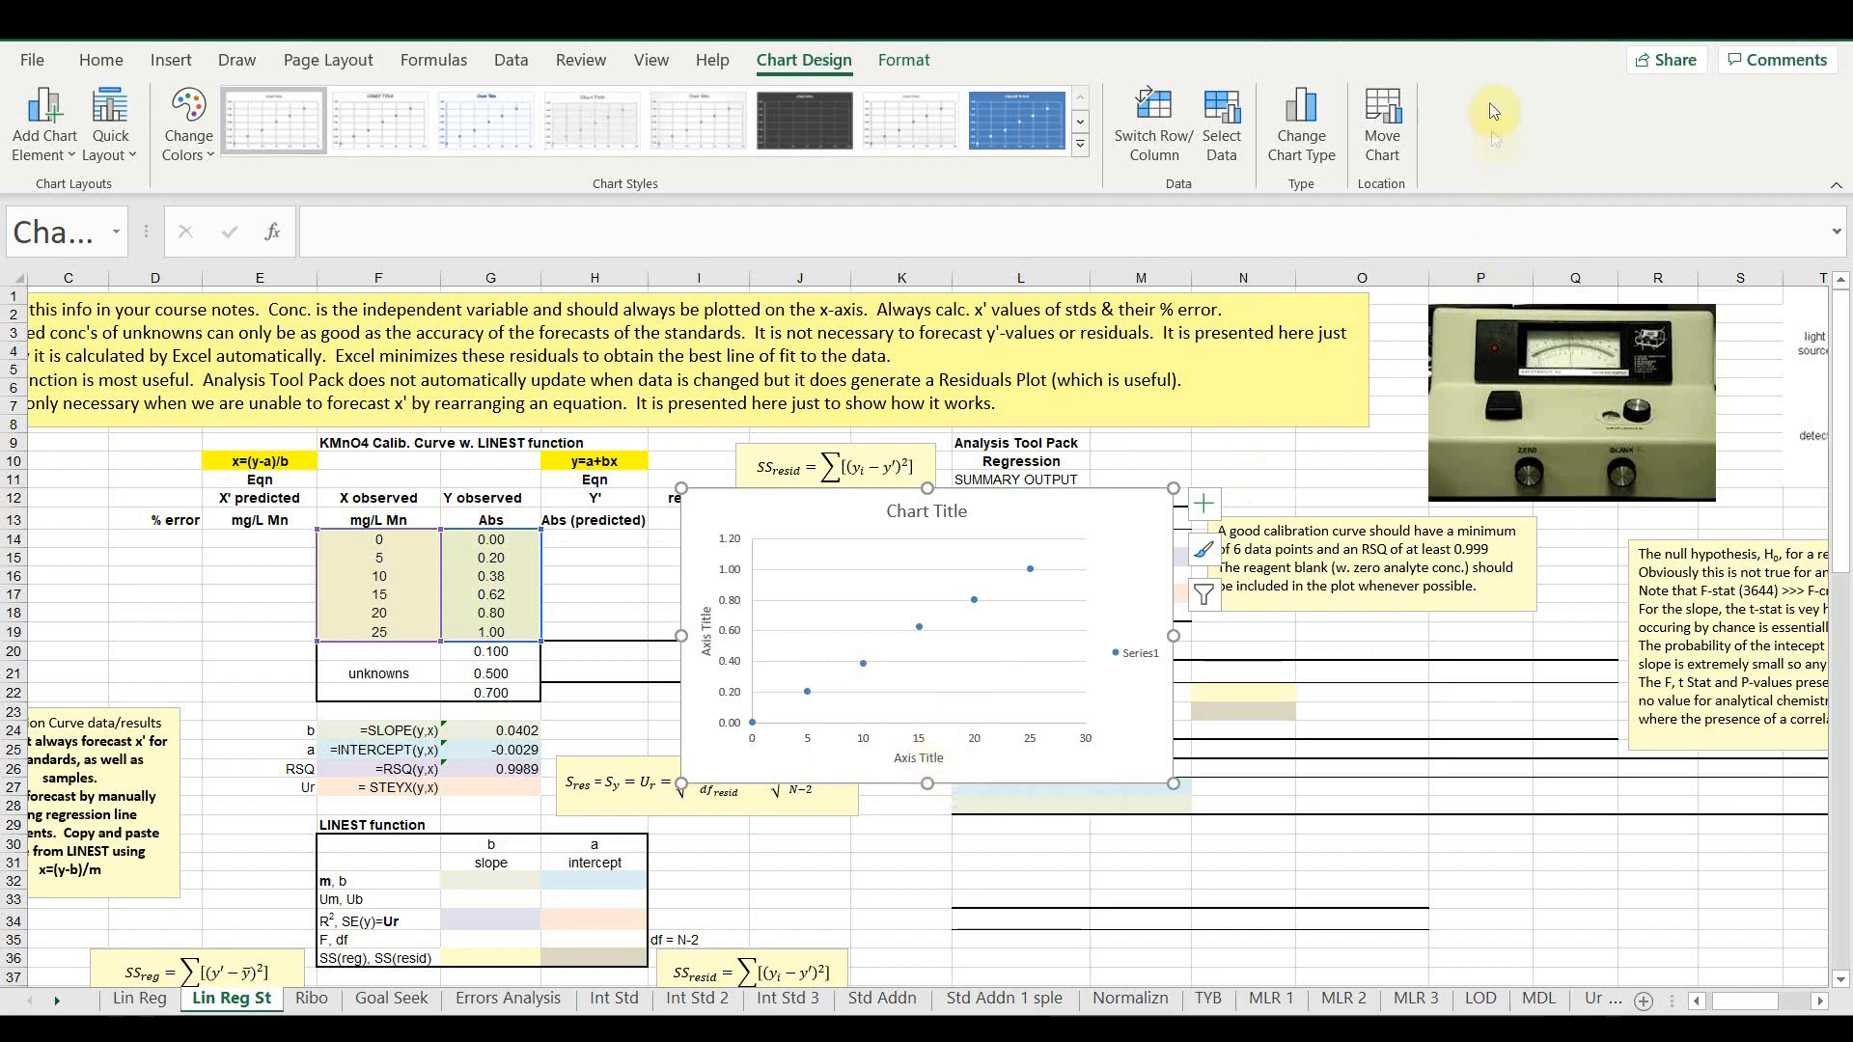
- Title the chart "Mn in Steel Std Curve", with axes labelled "Mn (mg/L)" and "Abs", and delete the legend
click(952, 524)
key(ctrl+a)
text(Mn in)
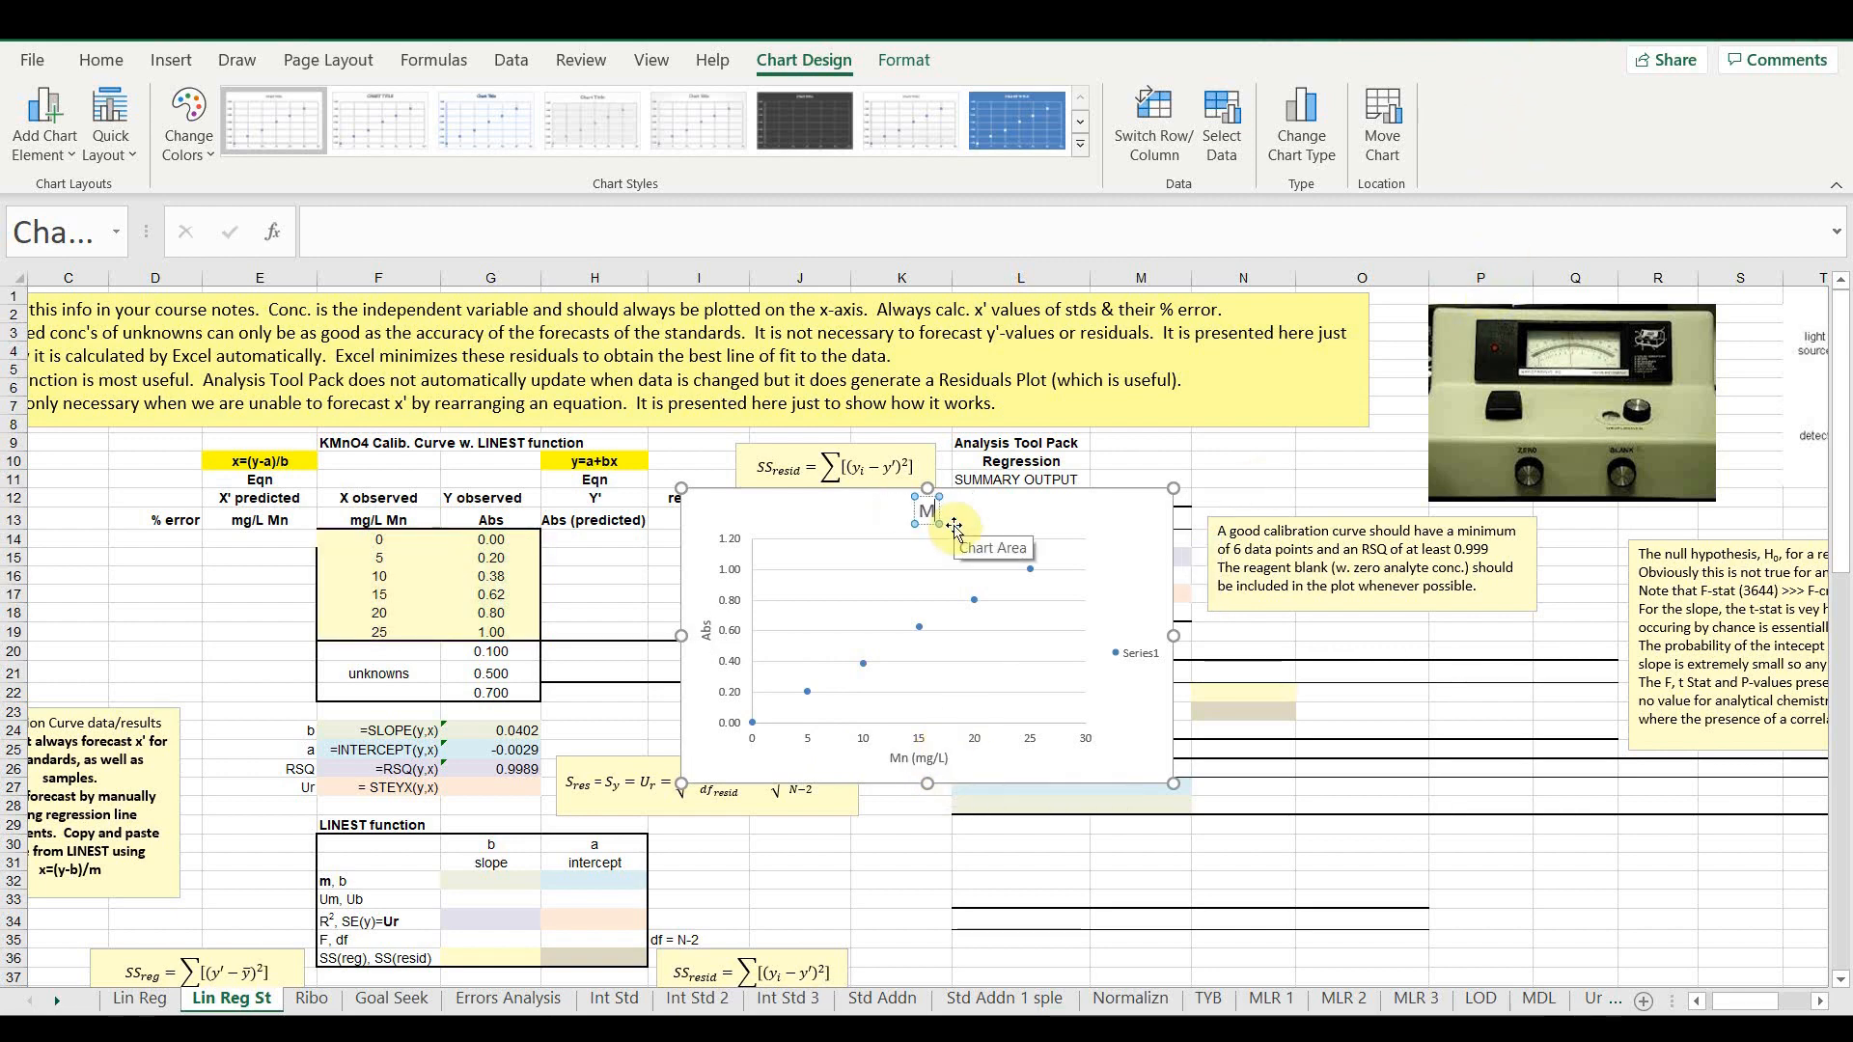
text( Ste)
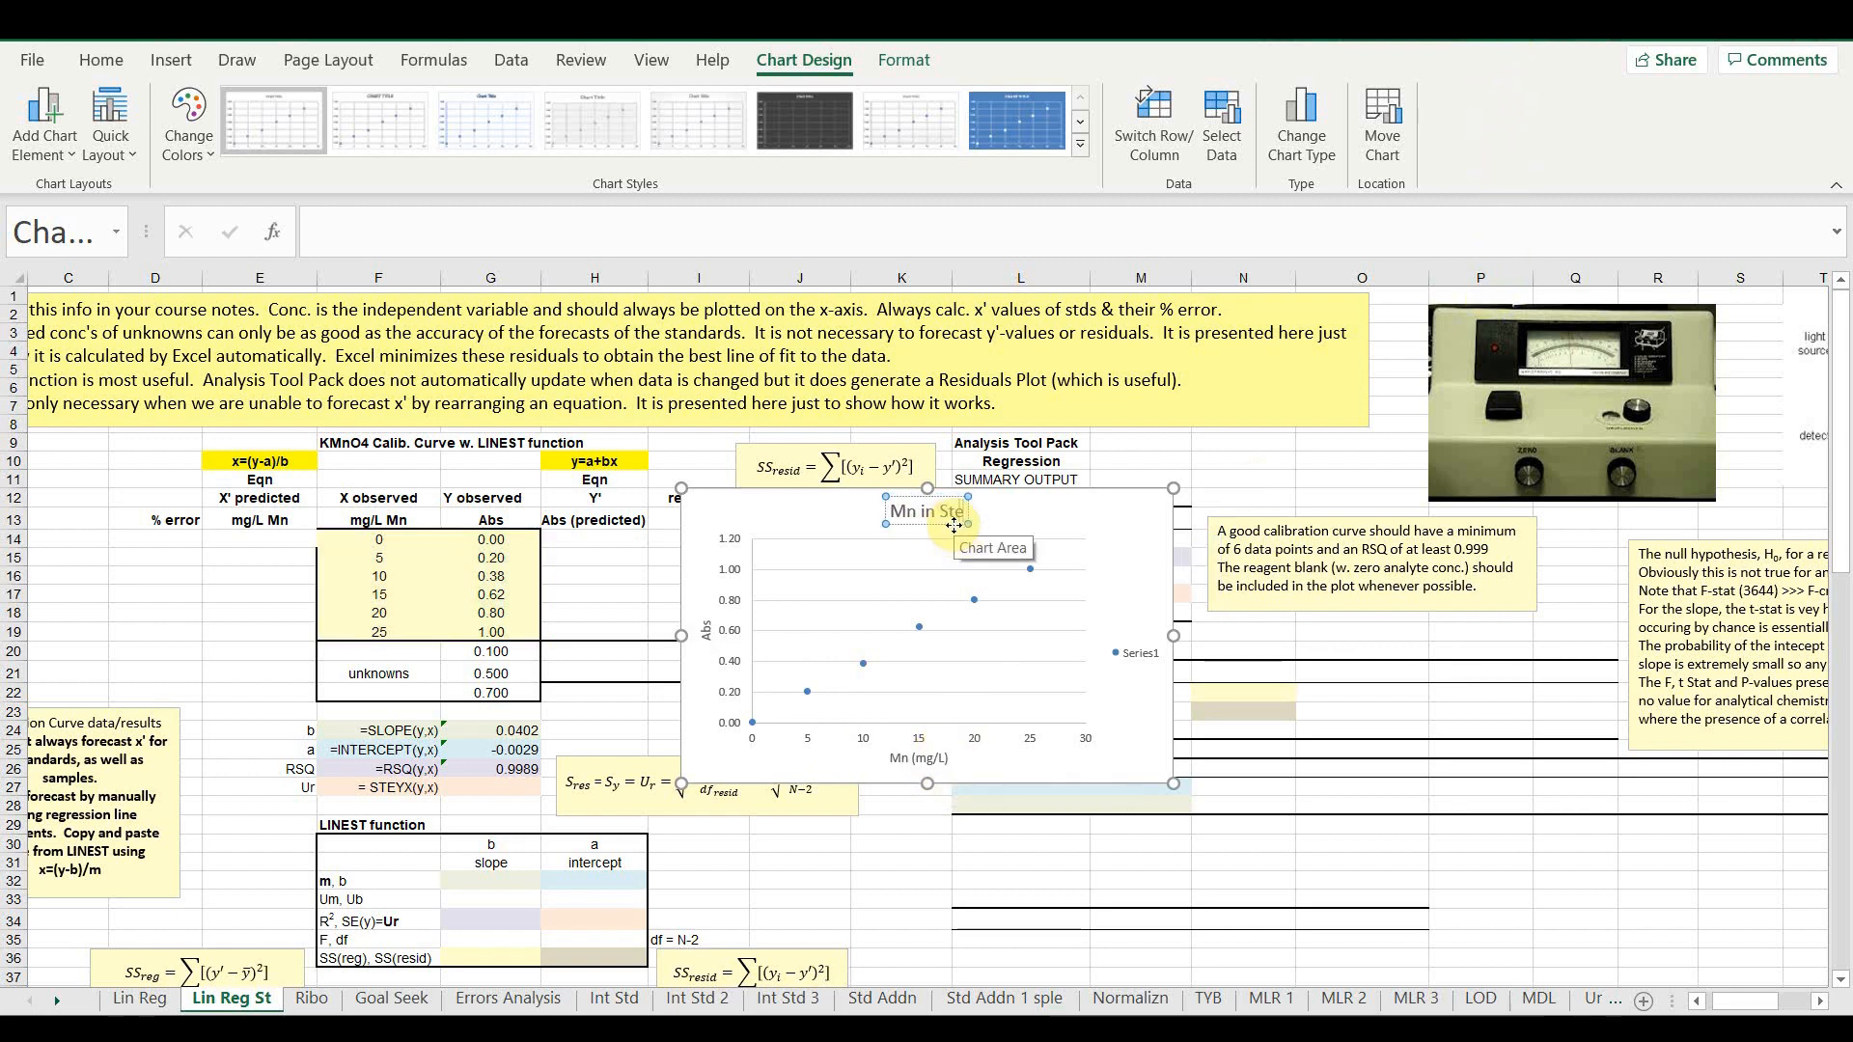
text(el St)
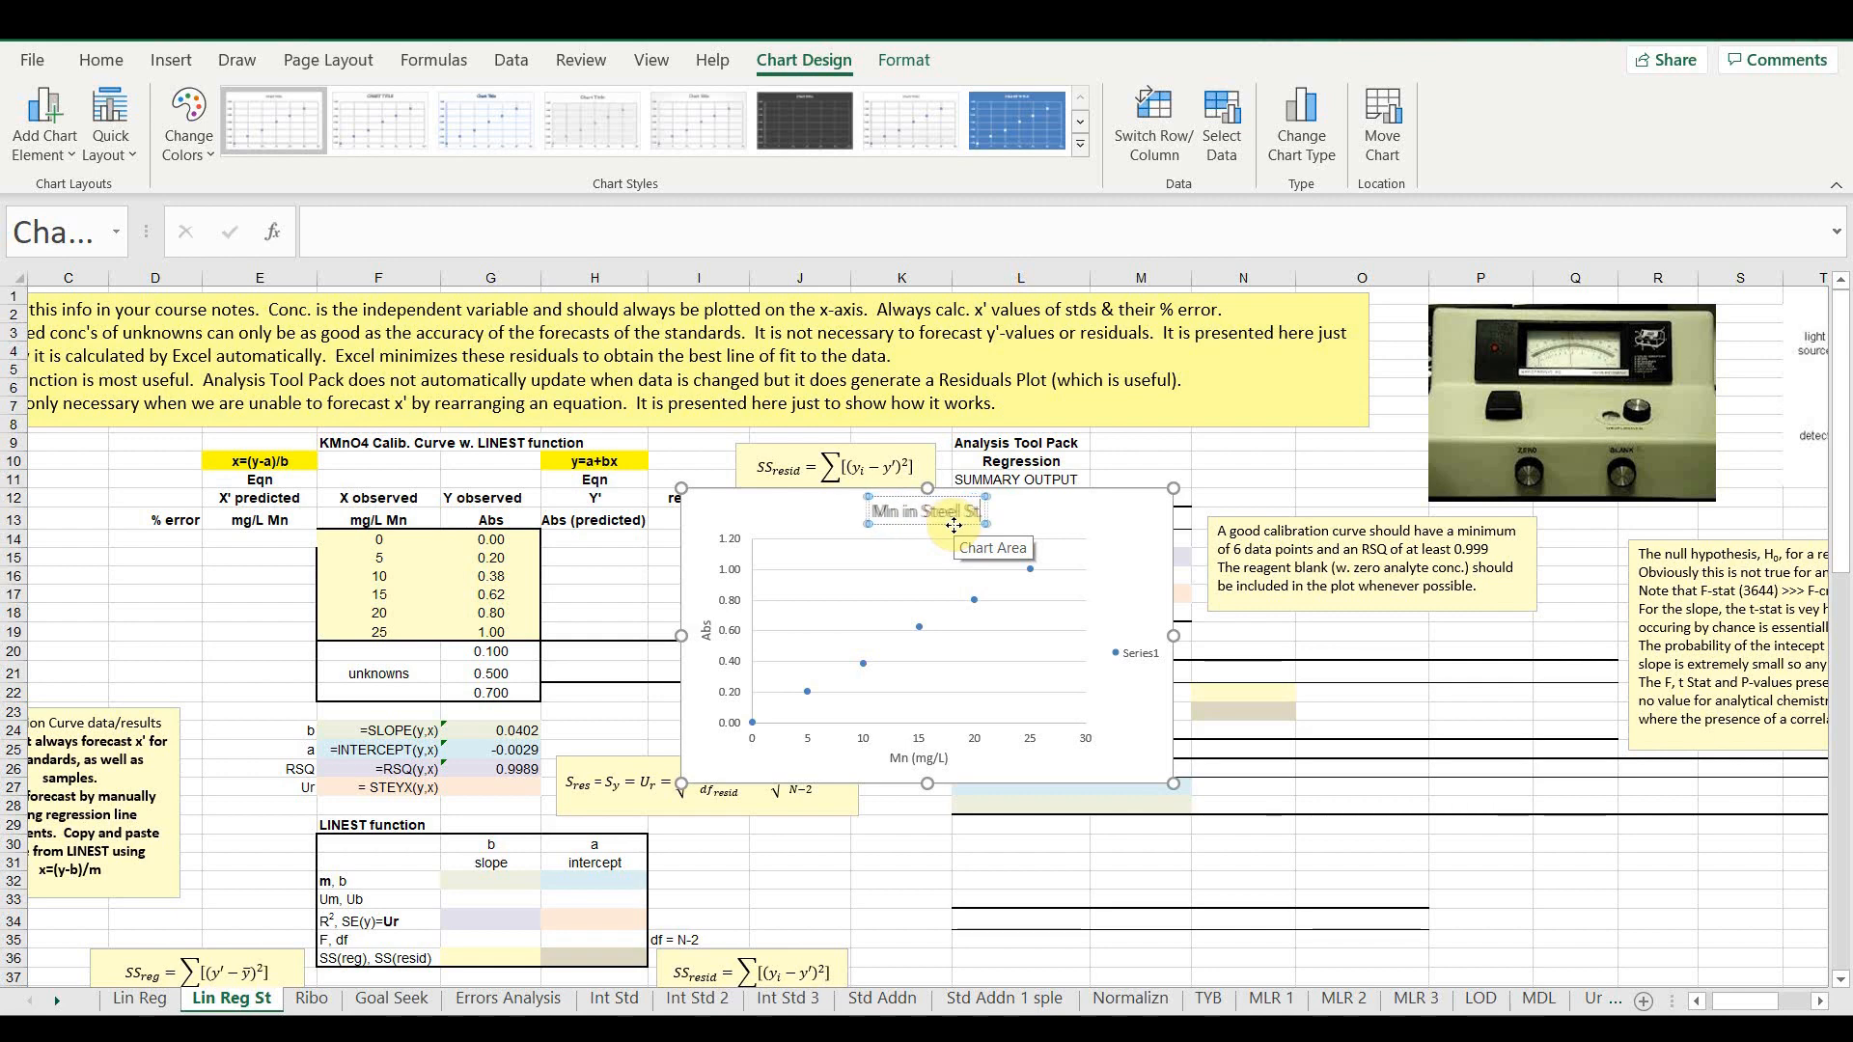
text(d Curve)
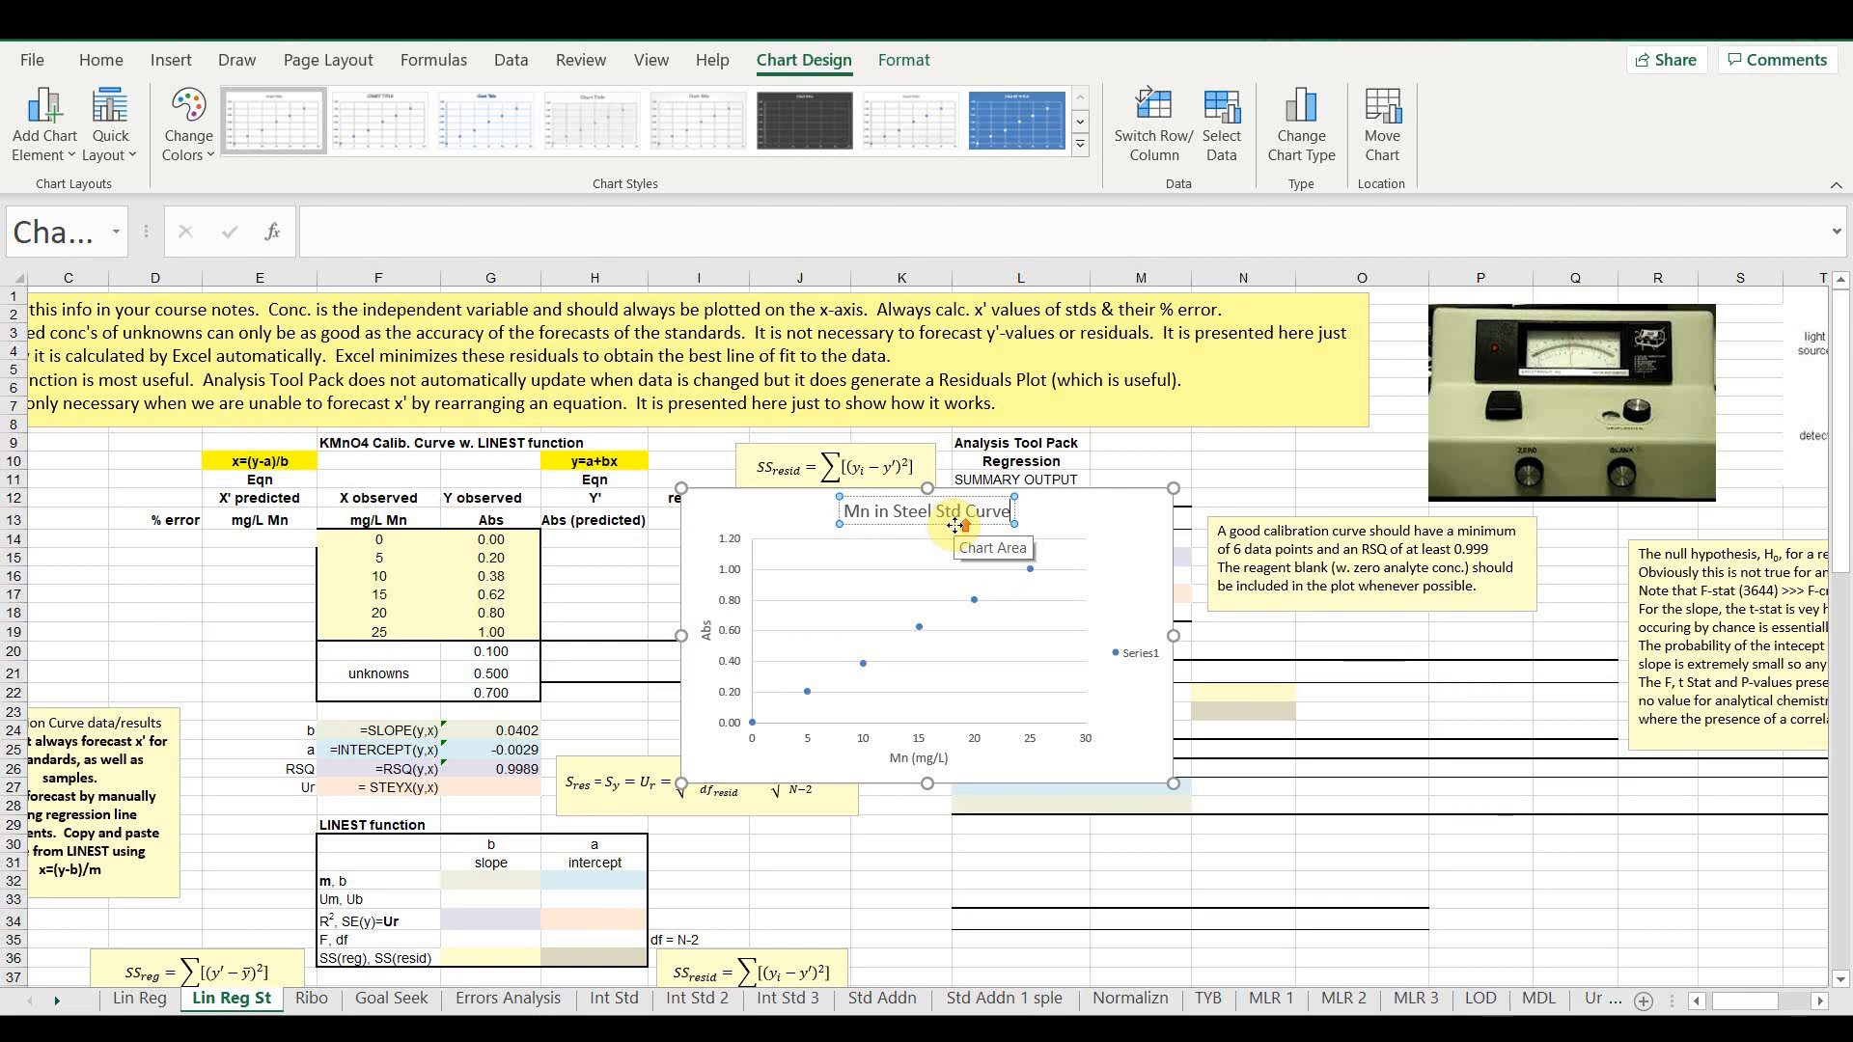
click(1136, 658)
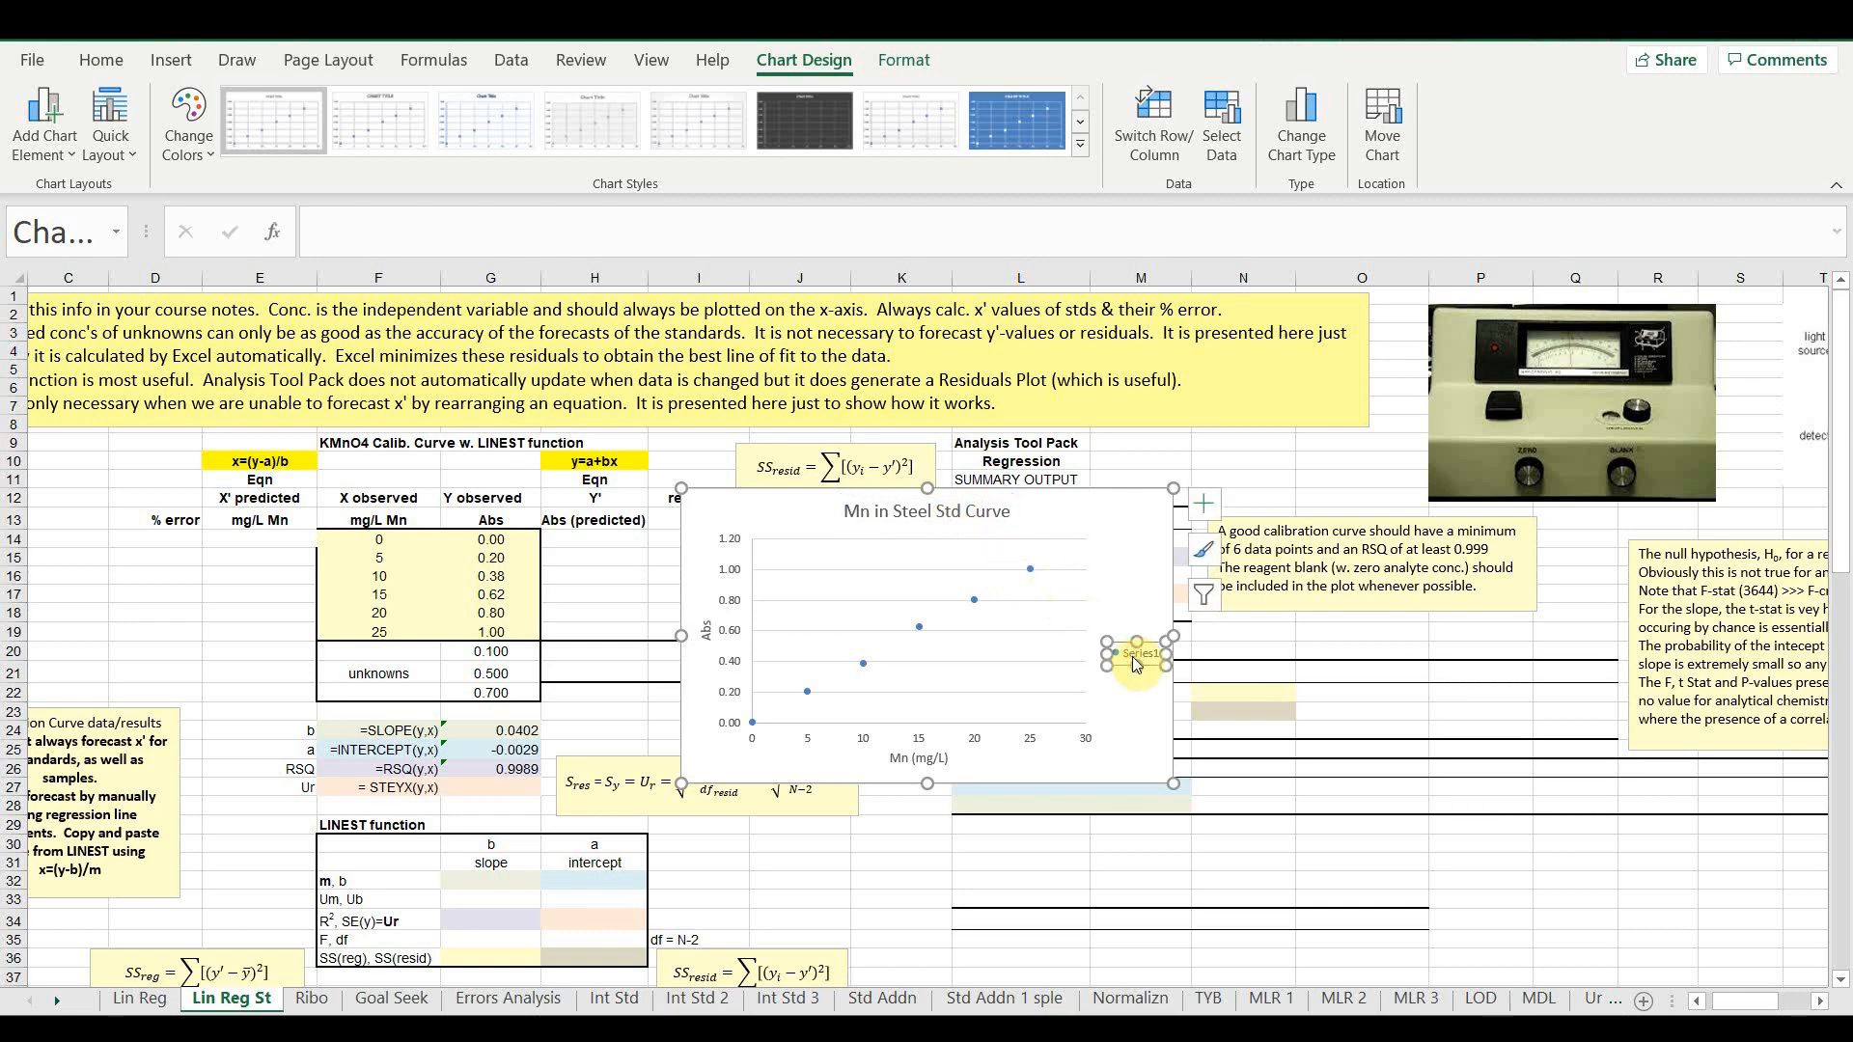
key(Delete)
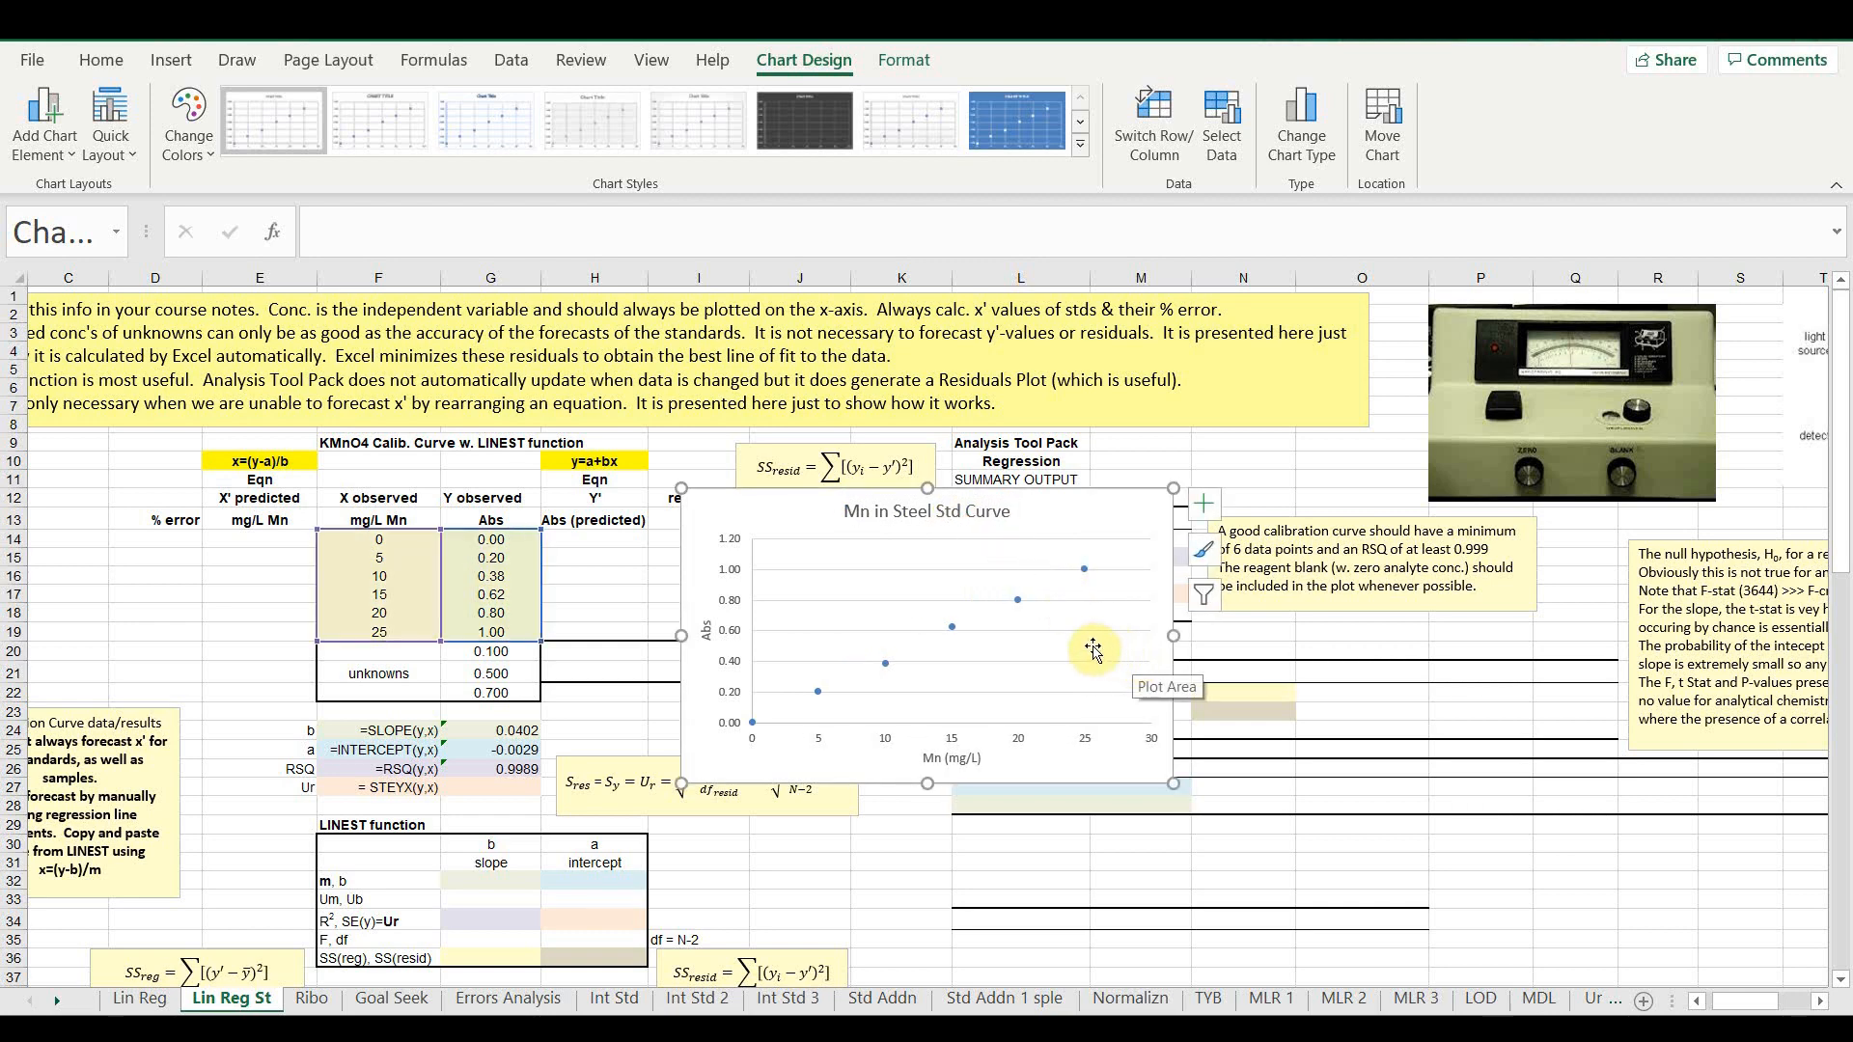
- Add a linear trendline to the plotted points, displaying its equation and R-squared value on the chart
right_click(952, 632)
click(1061, 862)
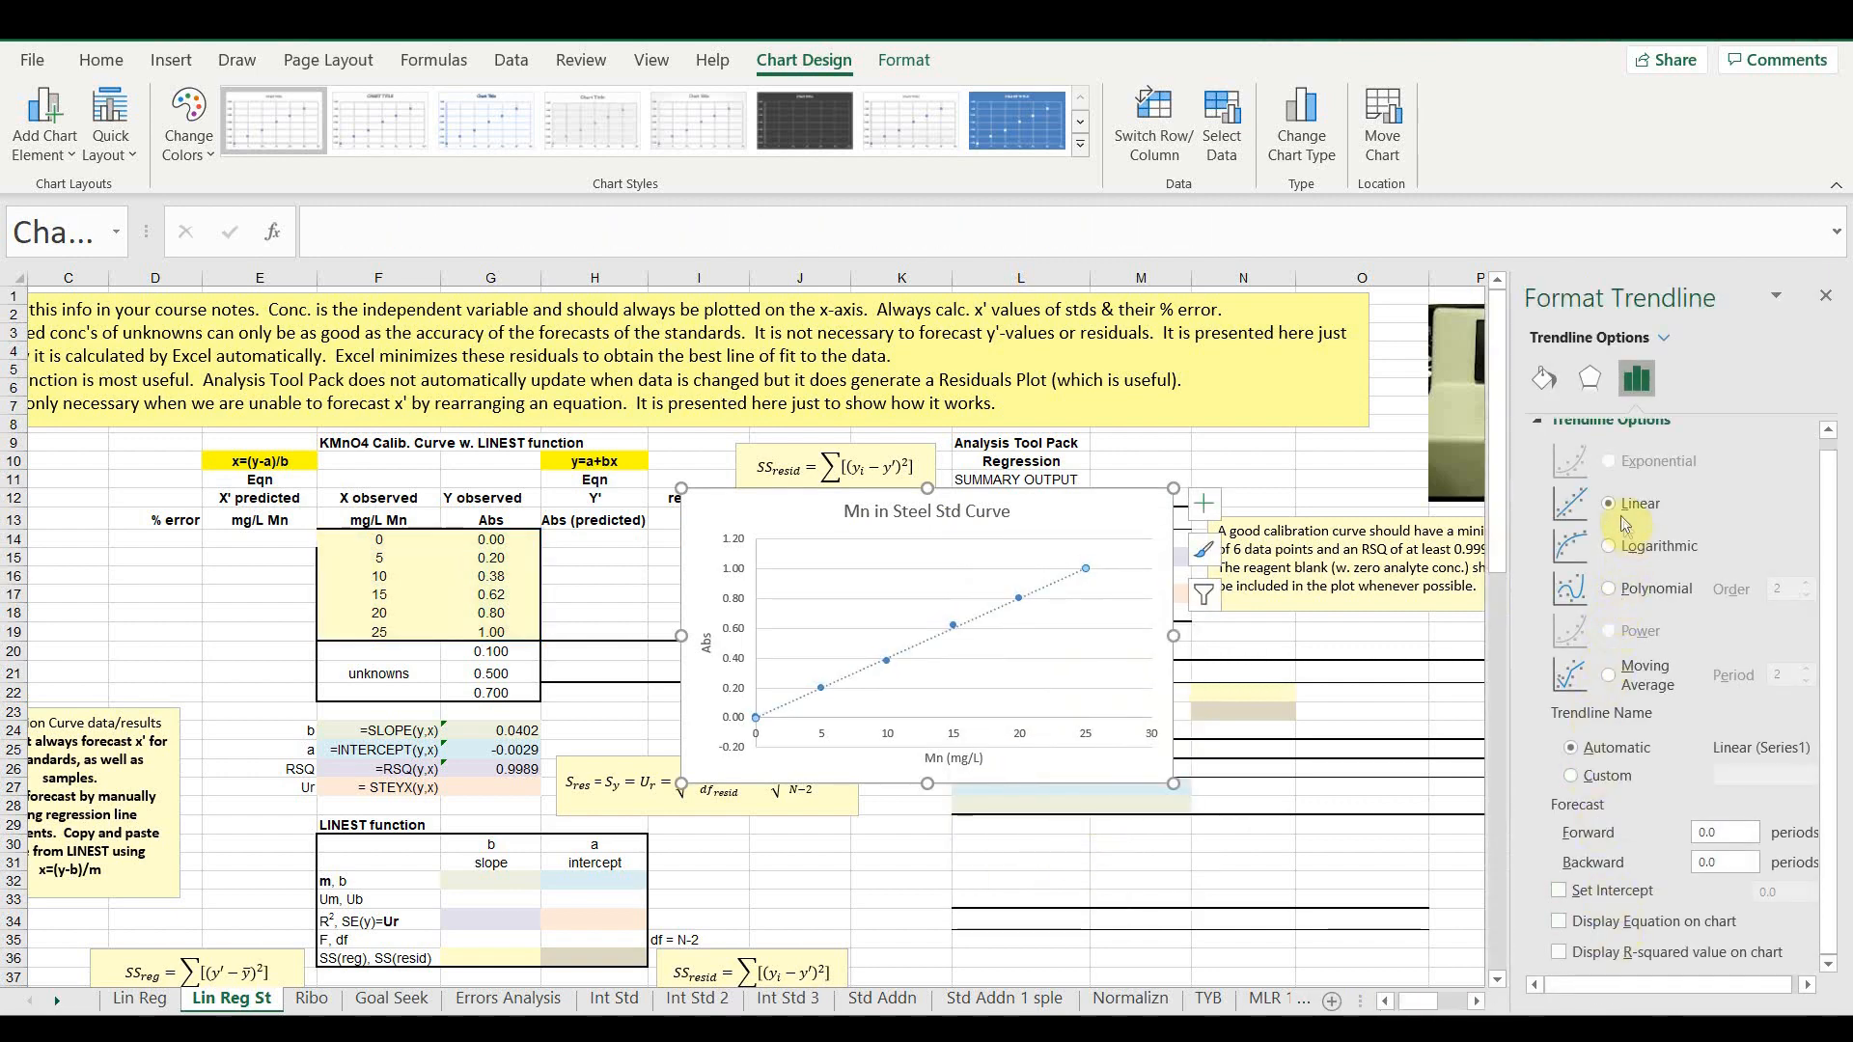
click(1556, 922)
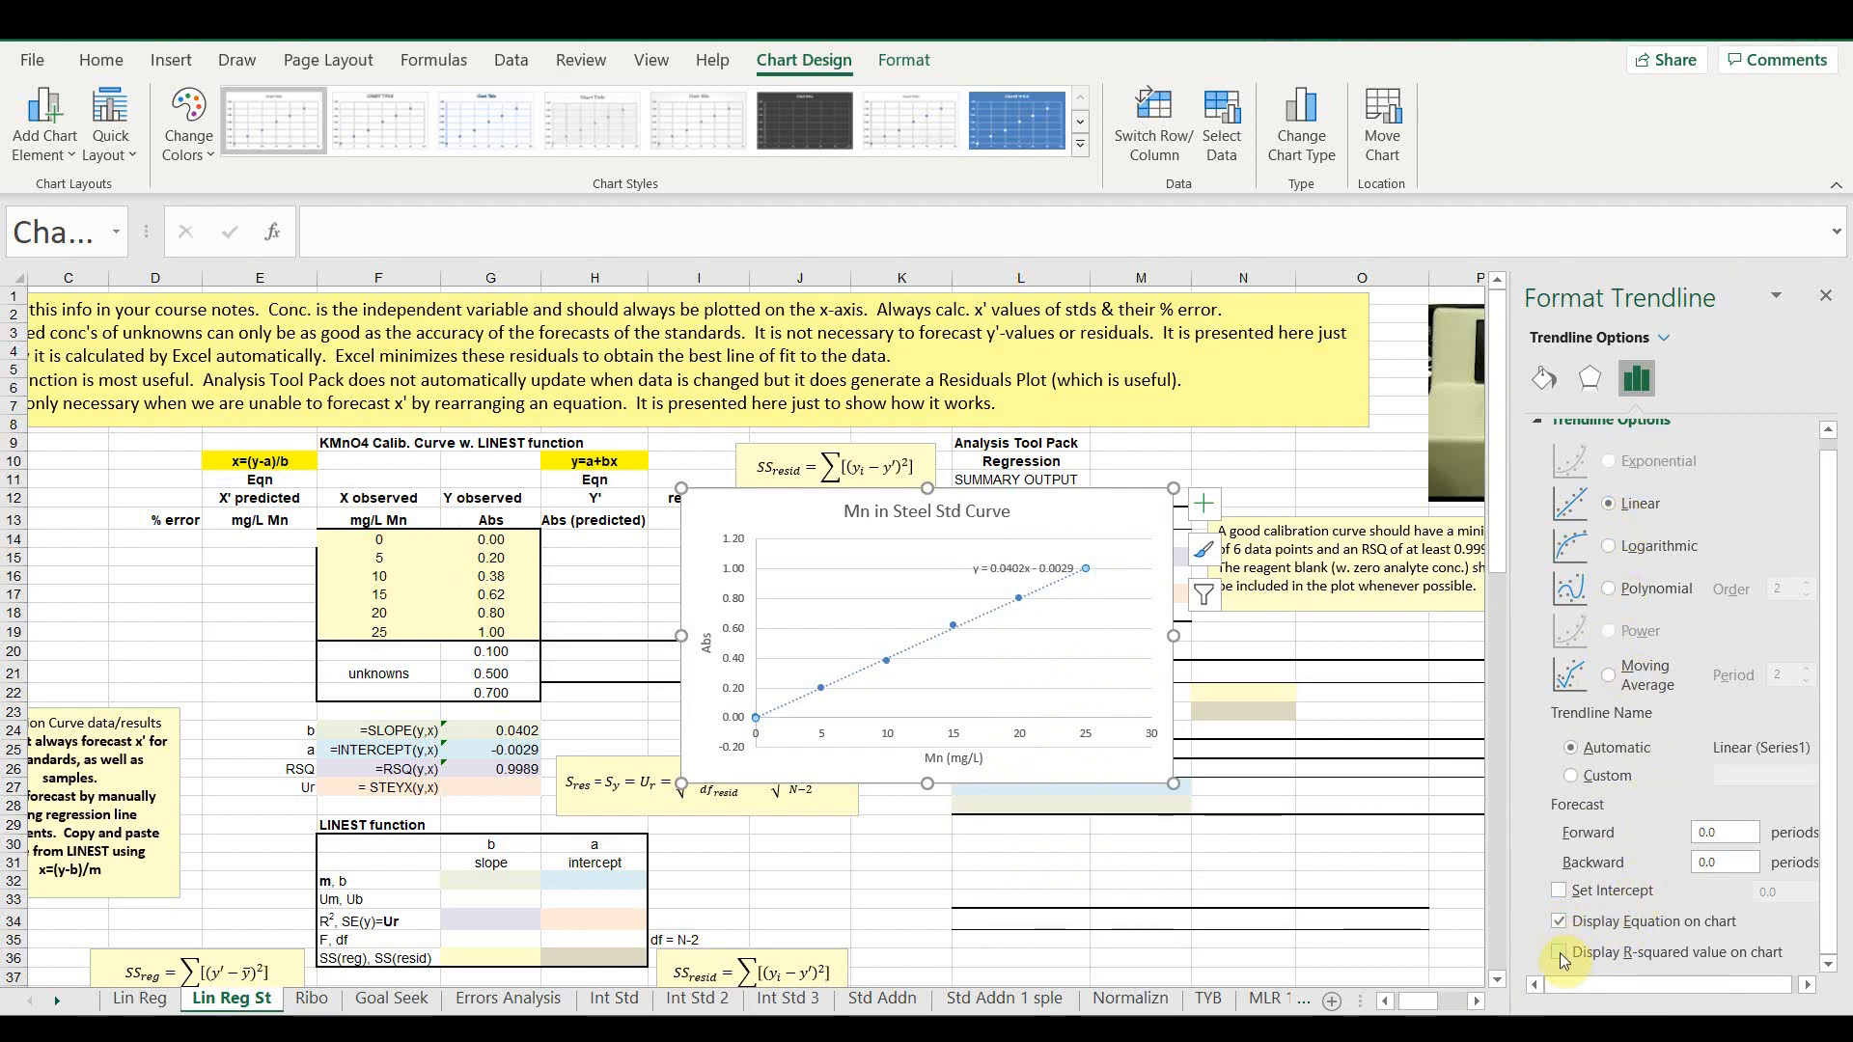
click(1559, 954)
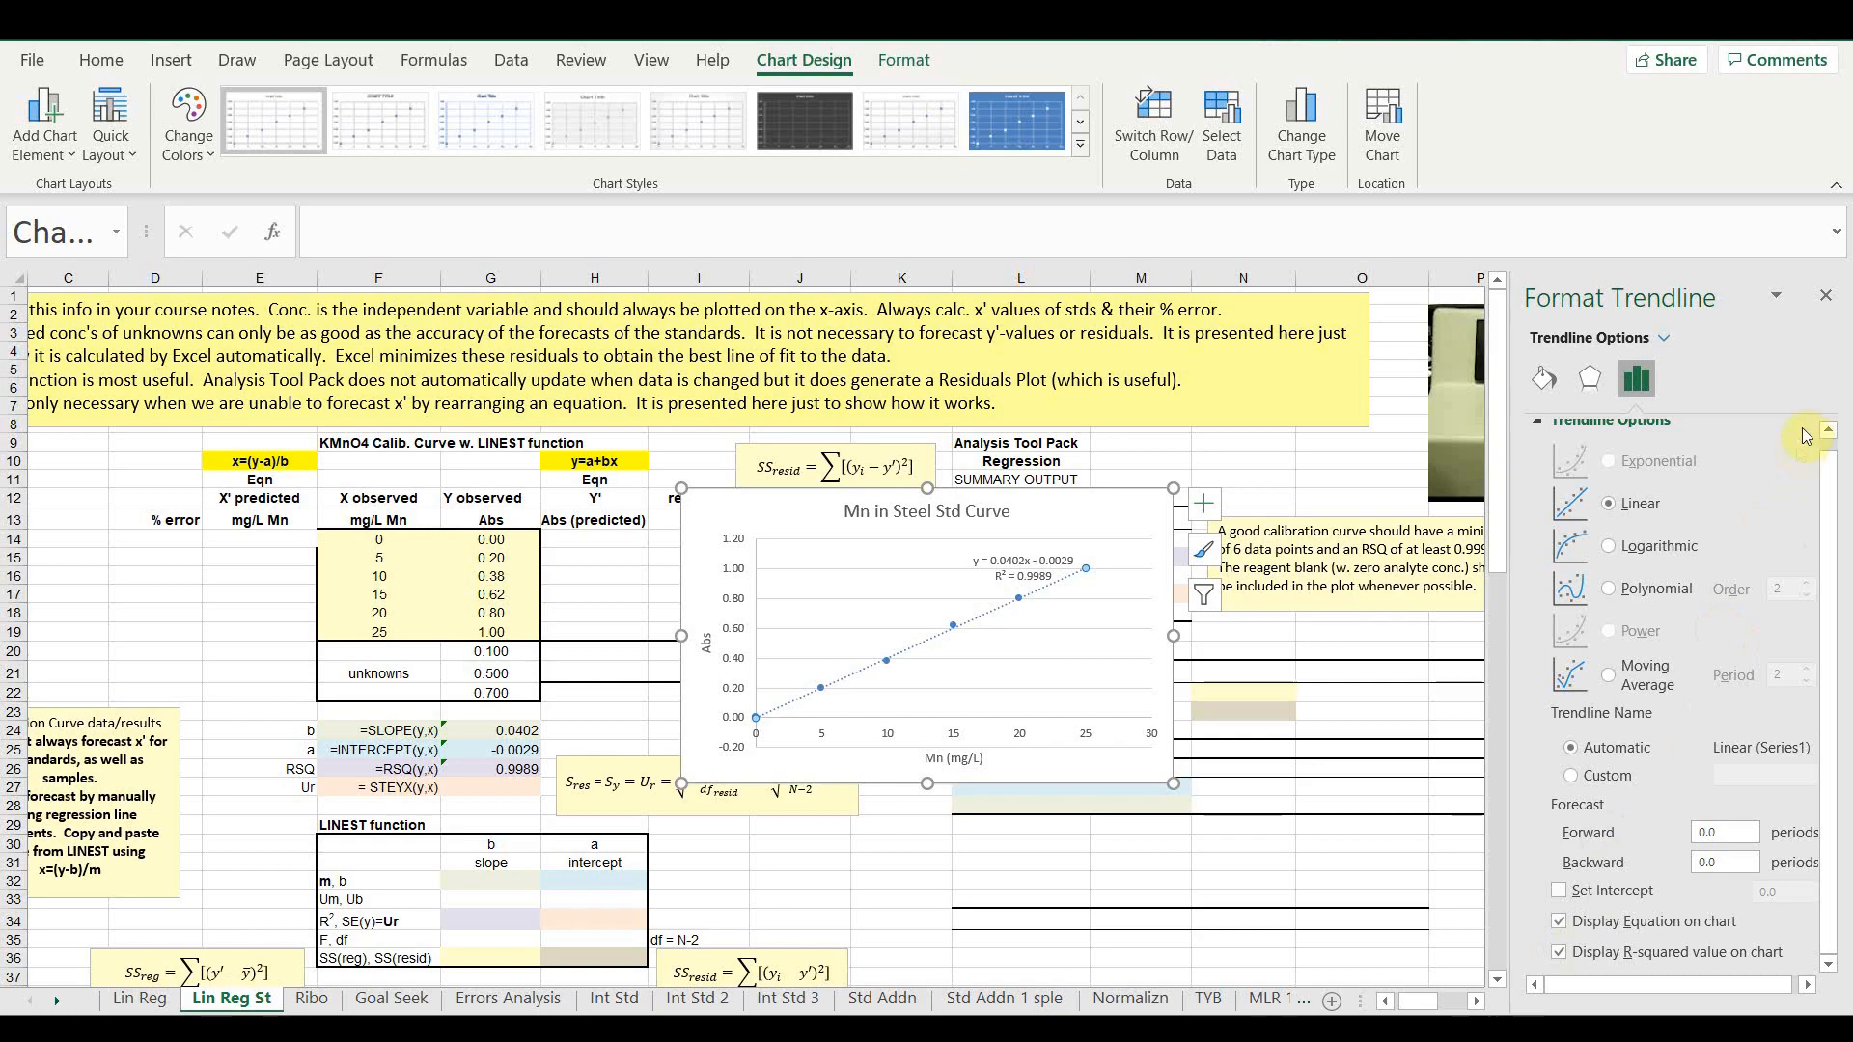
click(1825, 296)
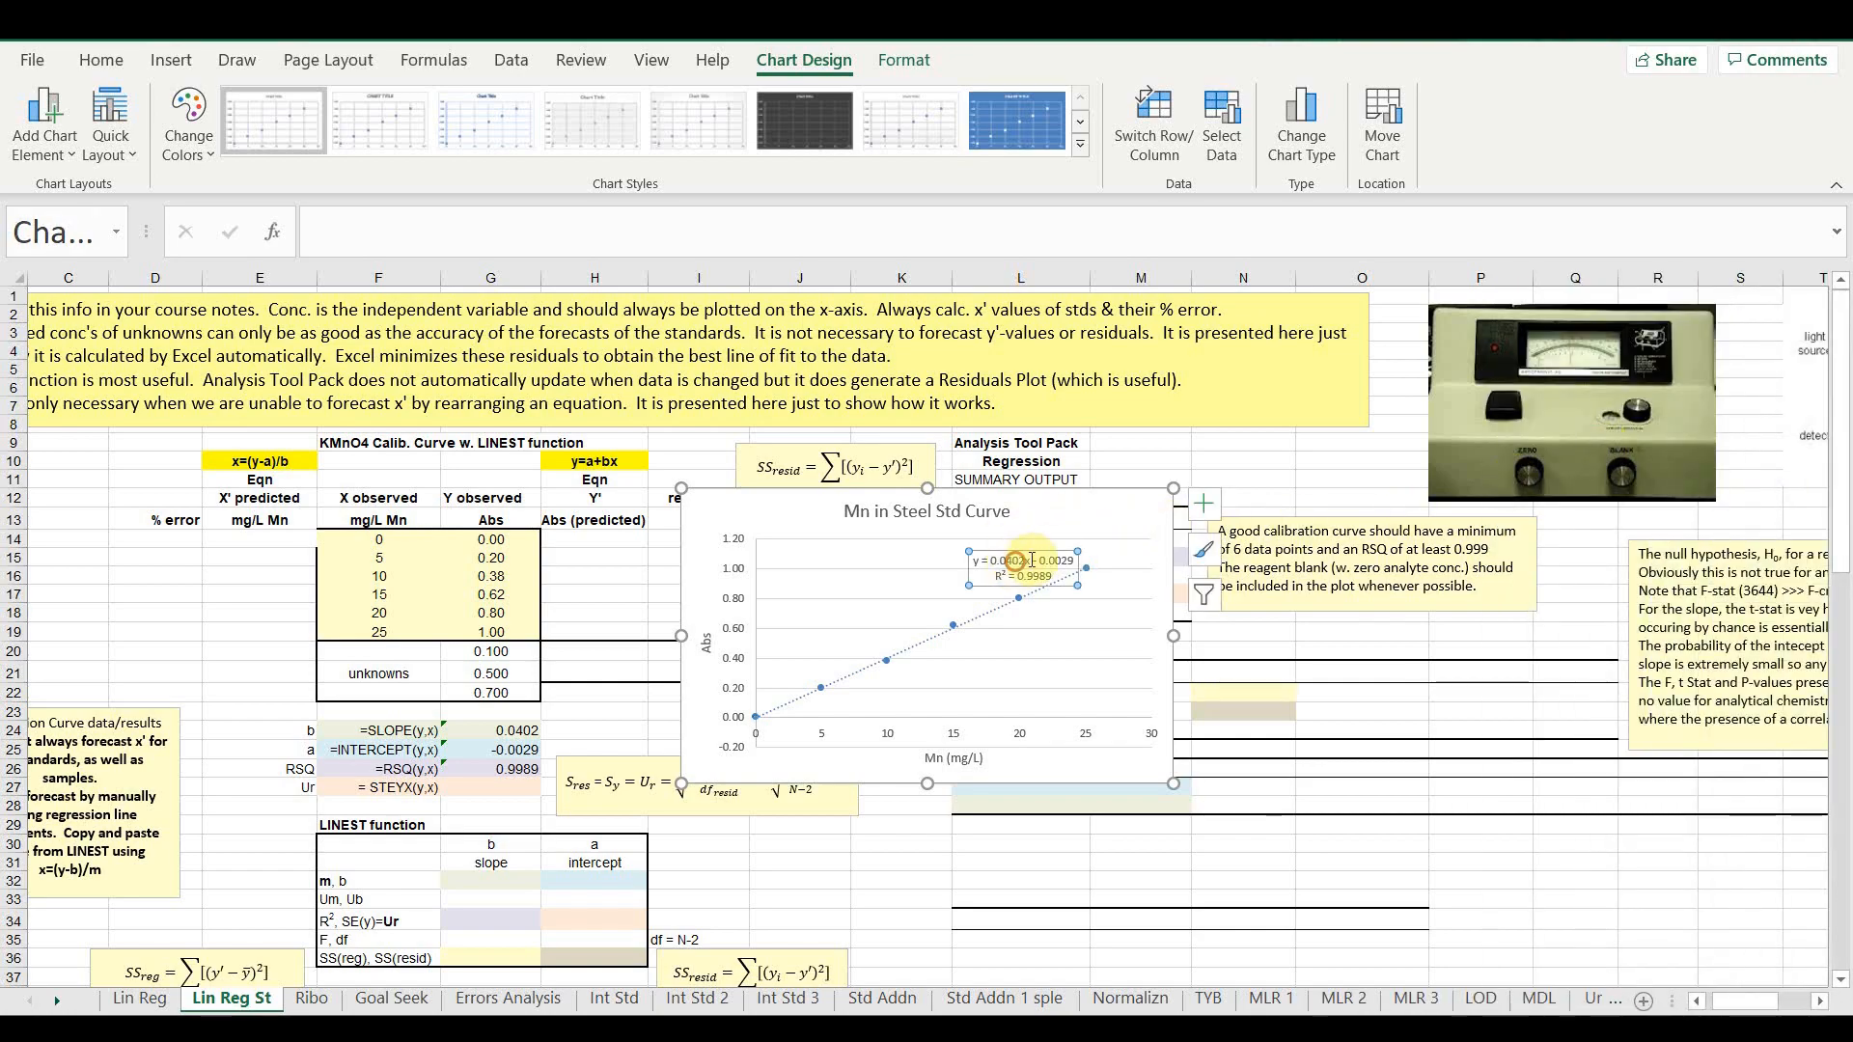
- Review the SLOPE, INTERCEPT and RSQ formulas in cells G24 to G26
scroll(1076, 513, up, 2)
scroll(1076, 513, up, 3)
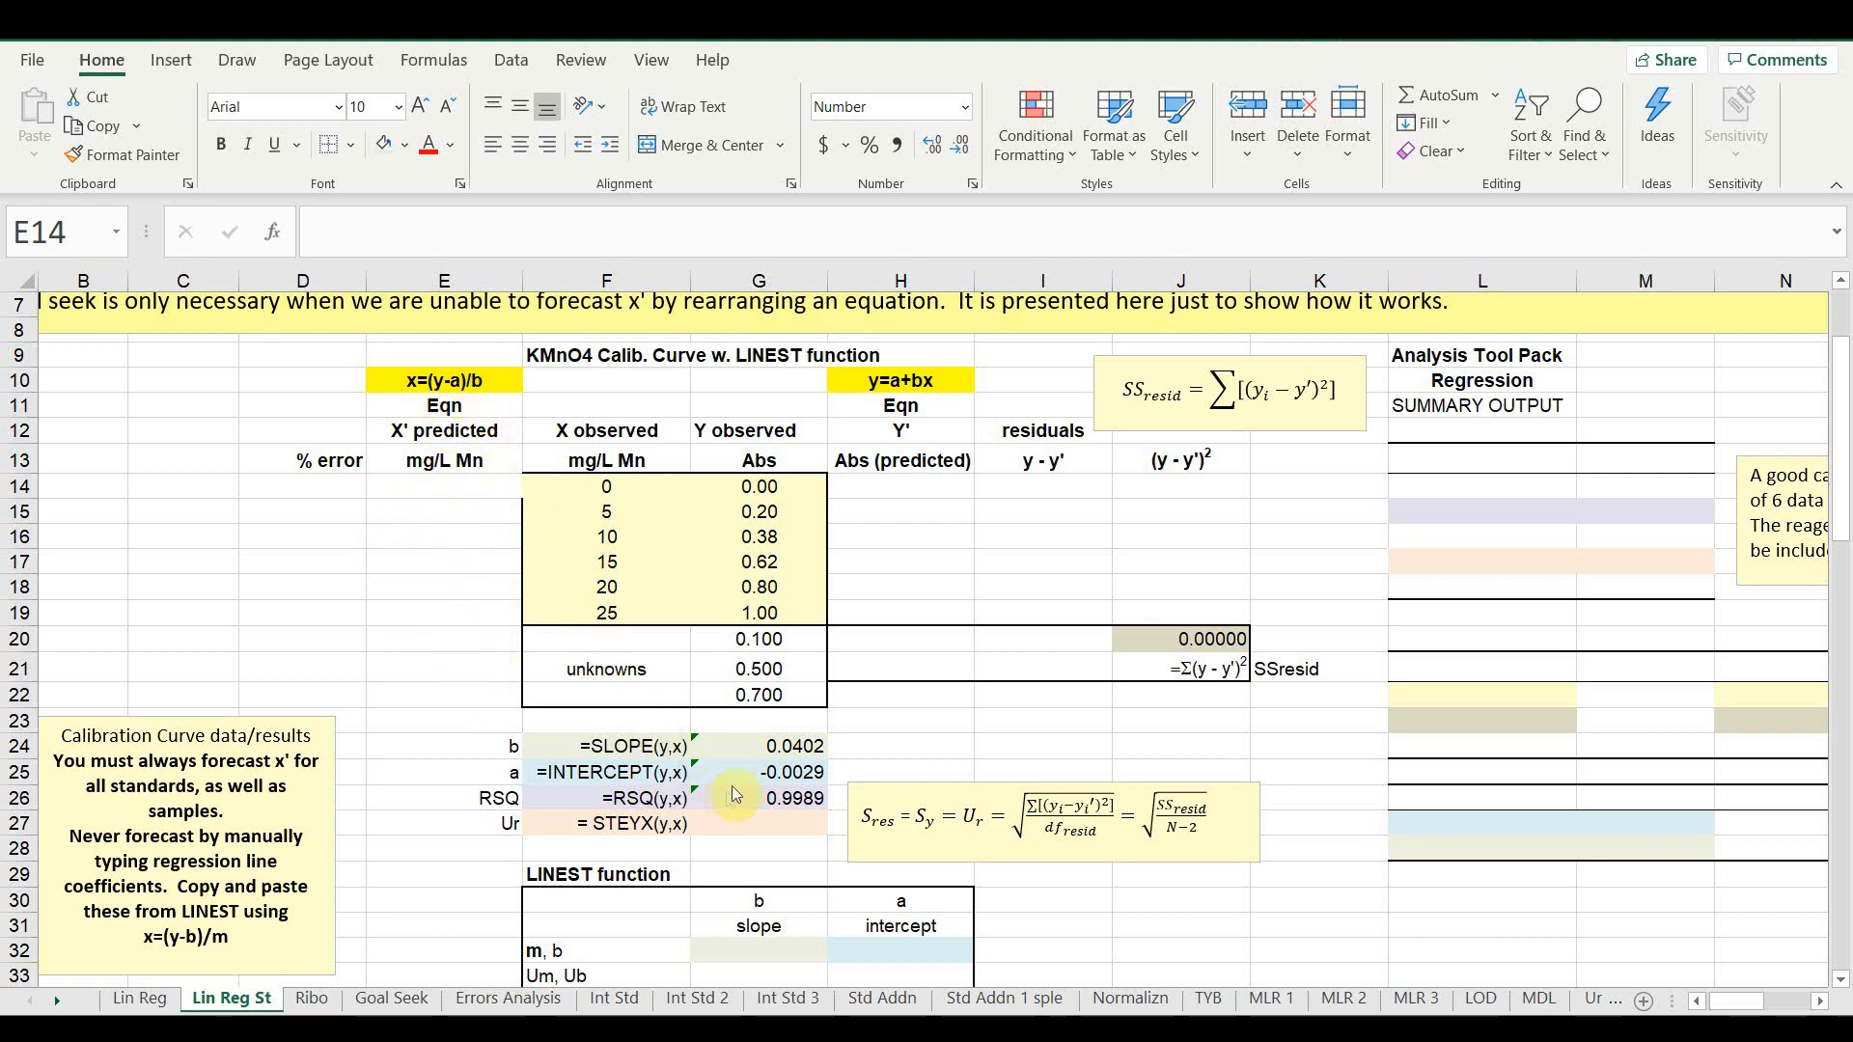
click(754, 749)
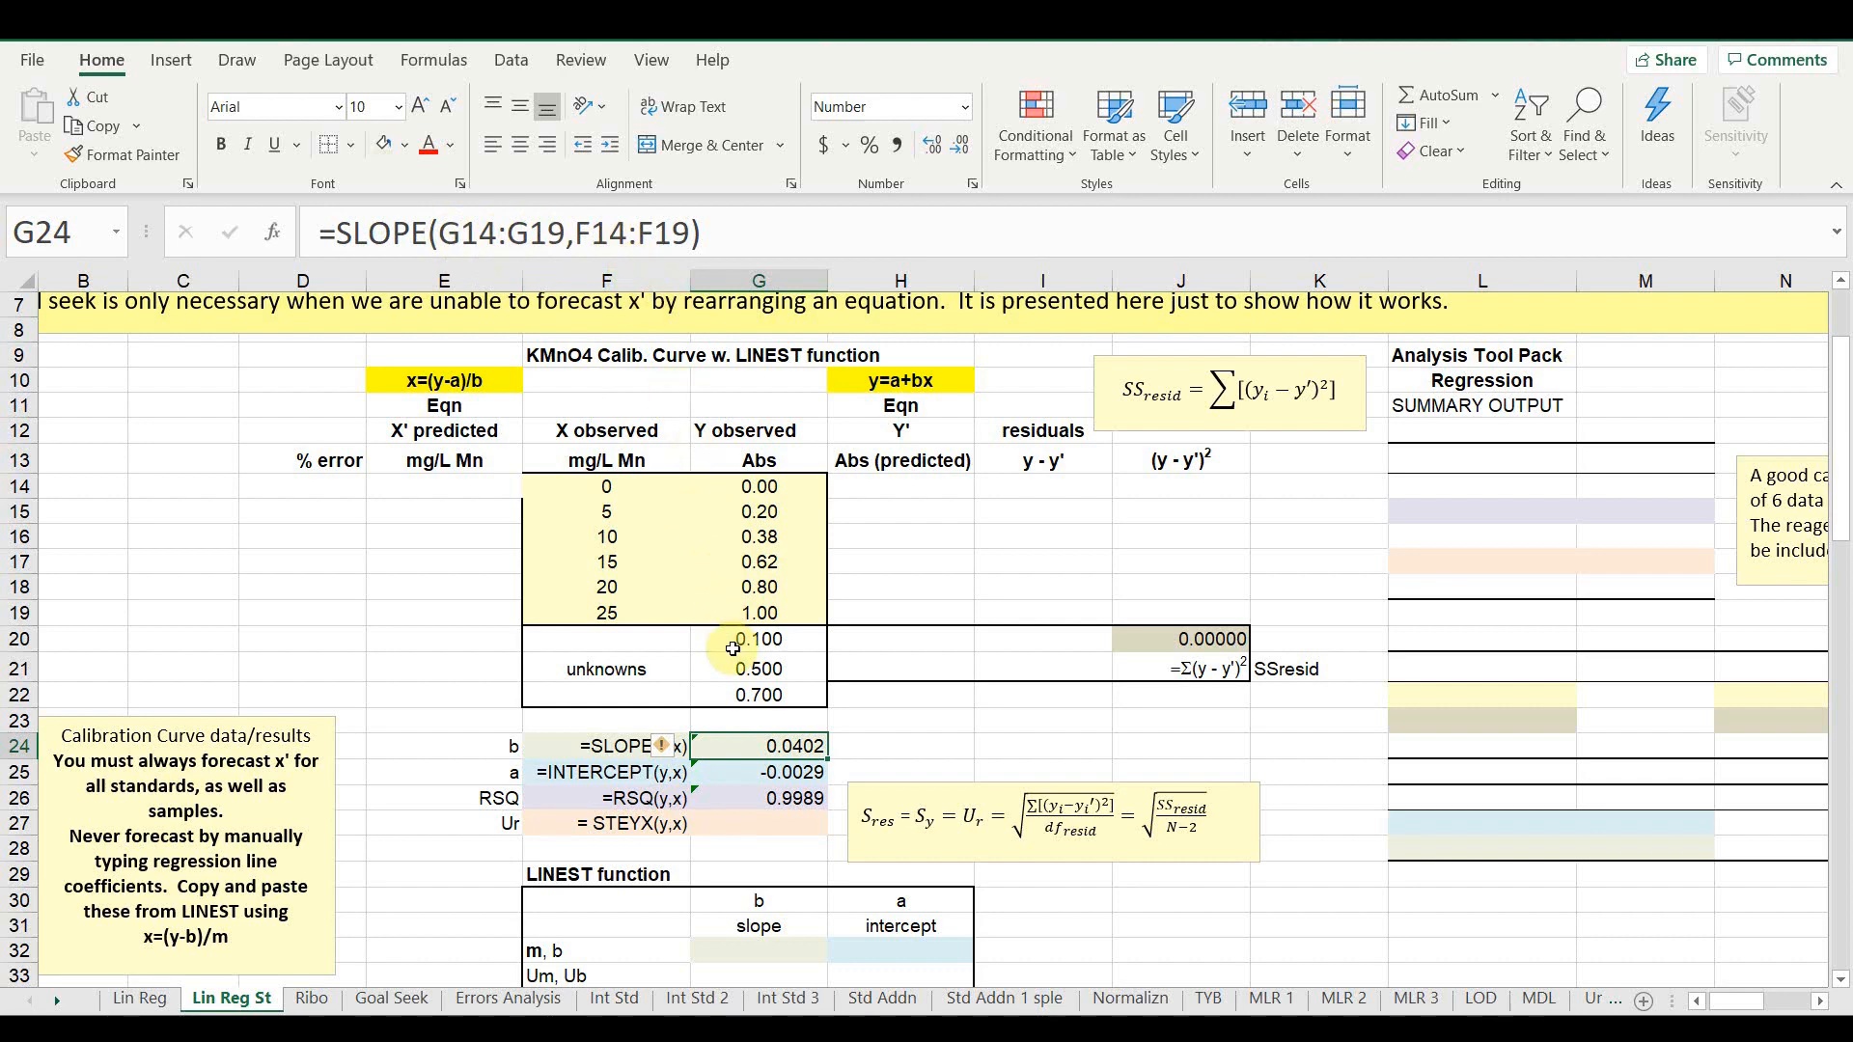
key(Down)
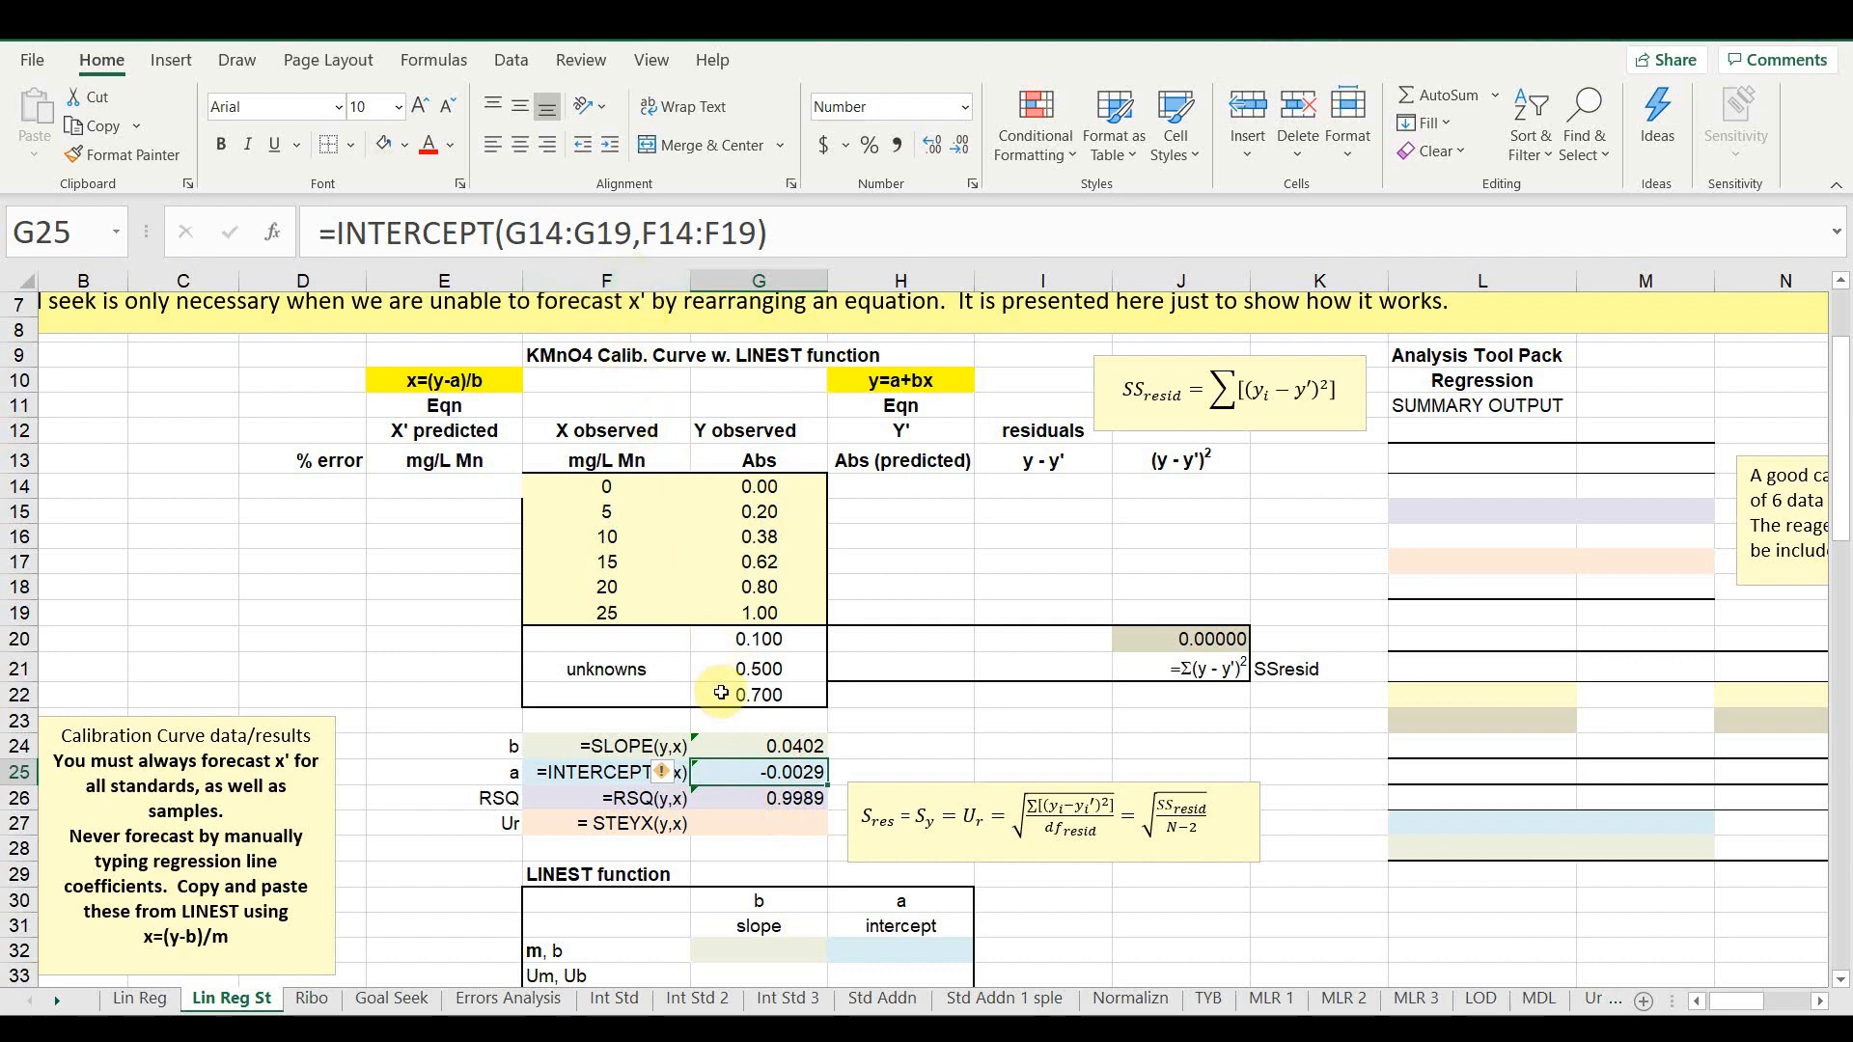
key(Down)
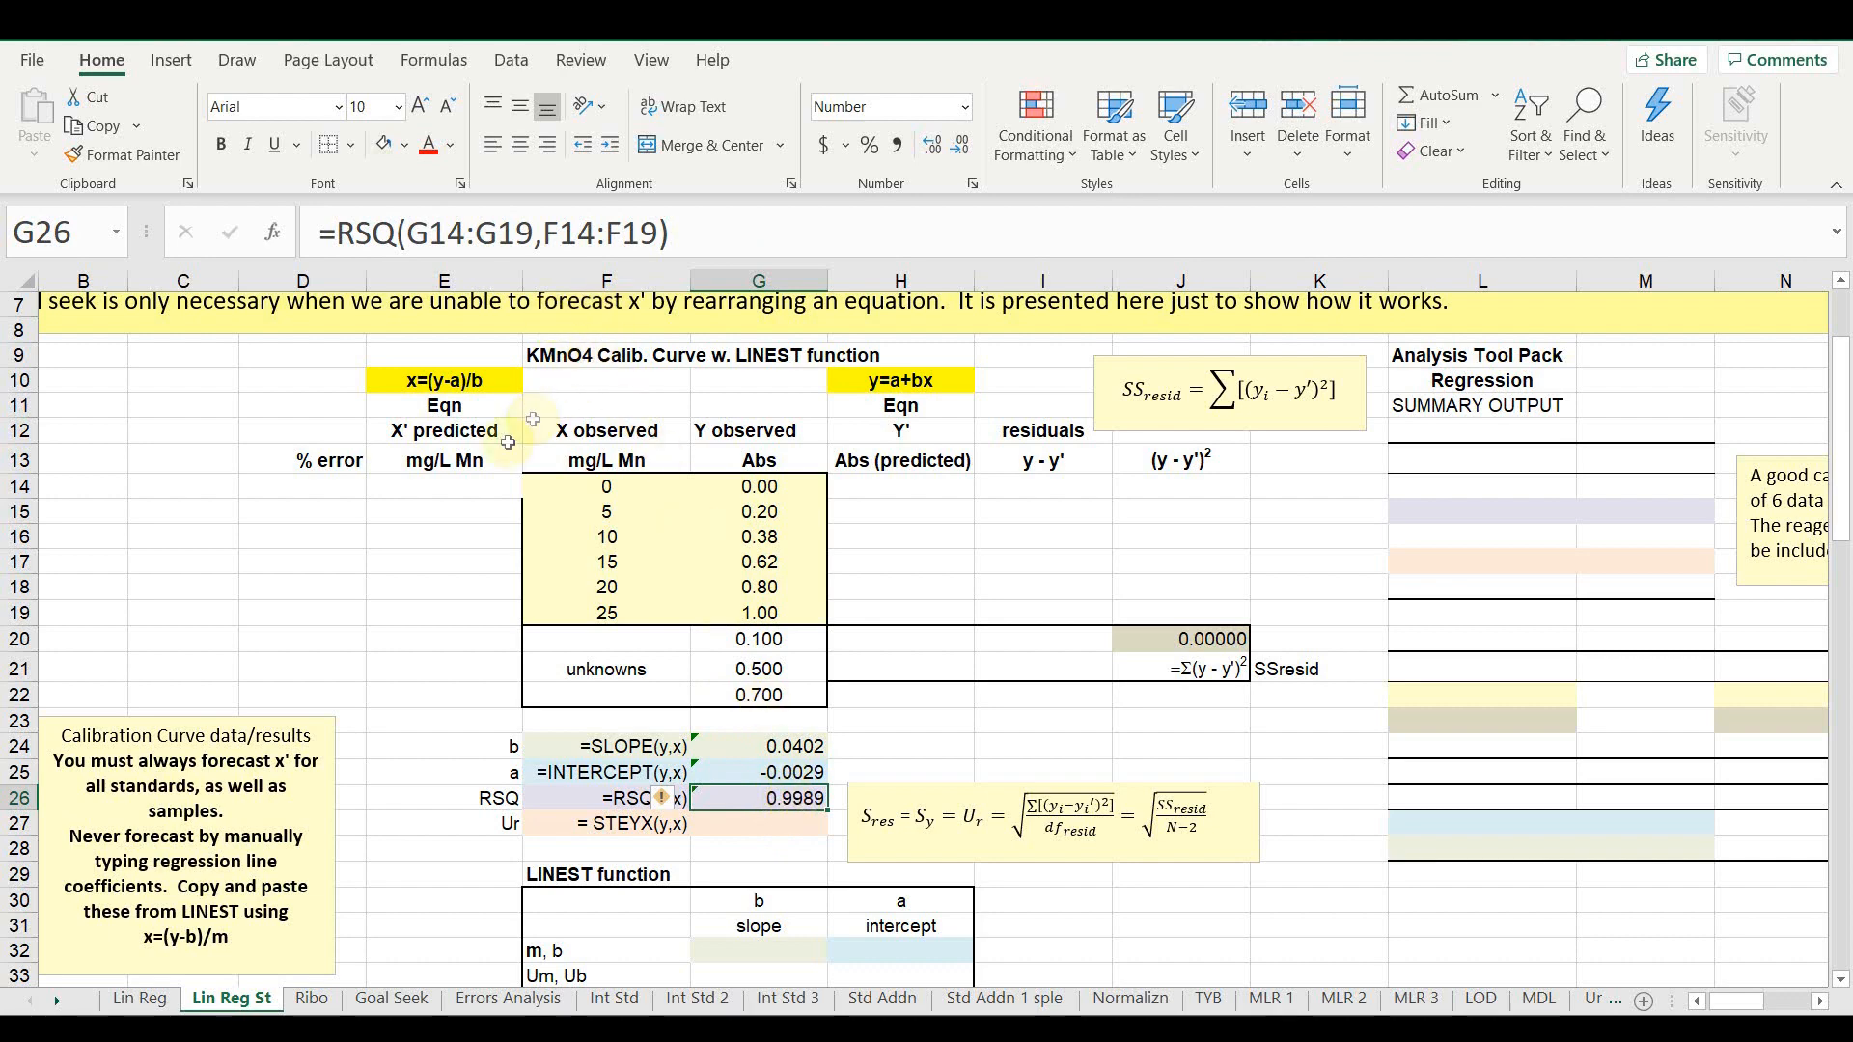
- Calculate the predicted X' in E14 with =(G14-$G$25)/$G$24 and fill the formula down through E19
click(455, 493)
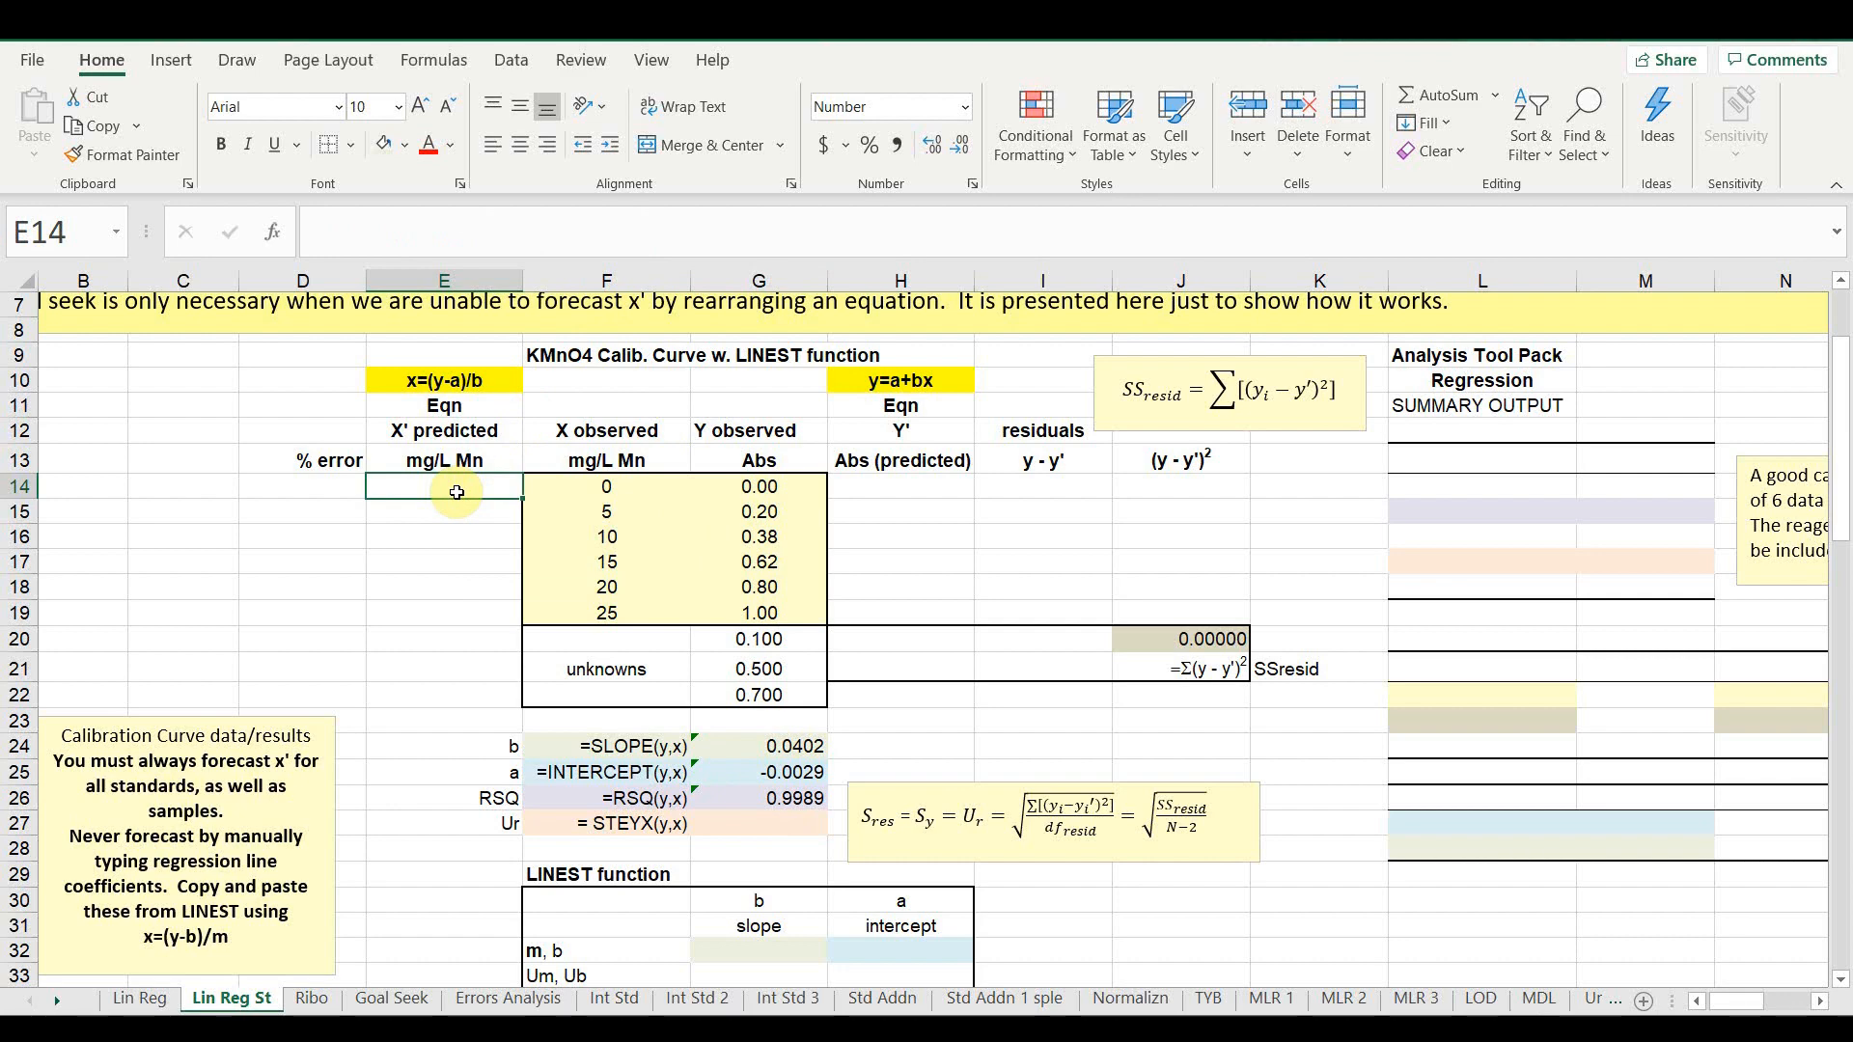
text(=()
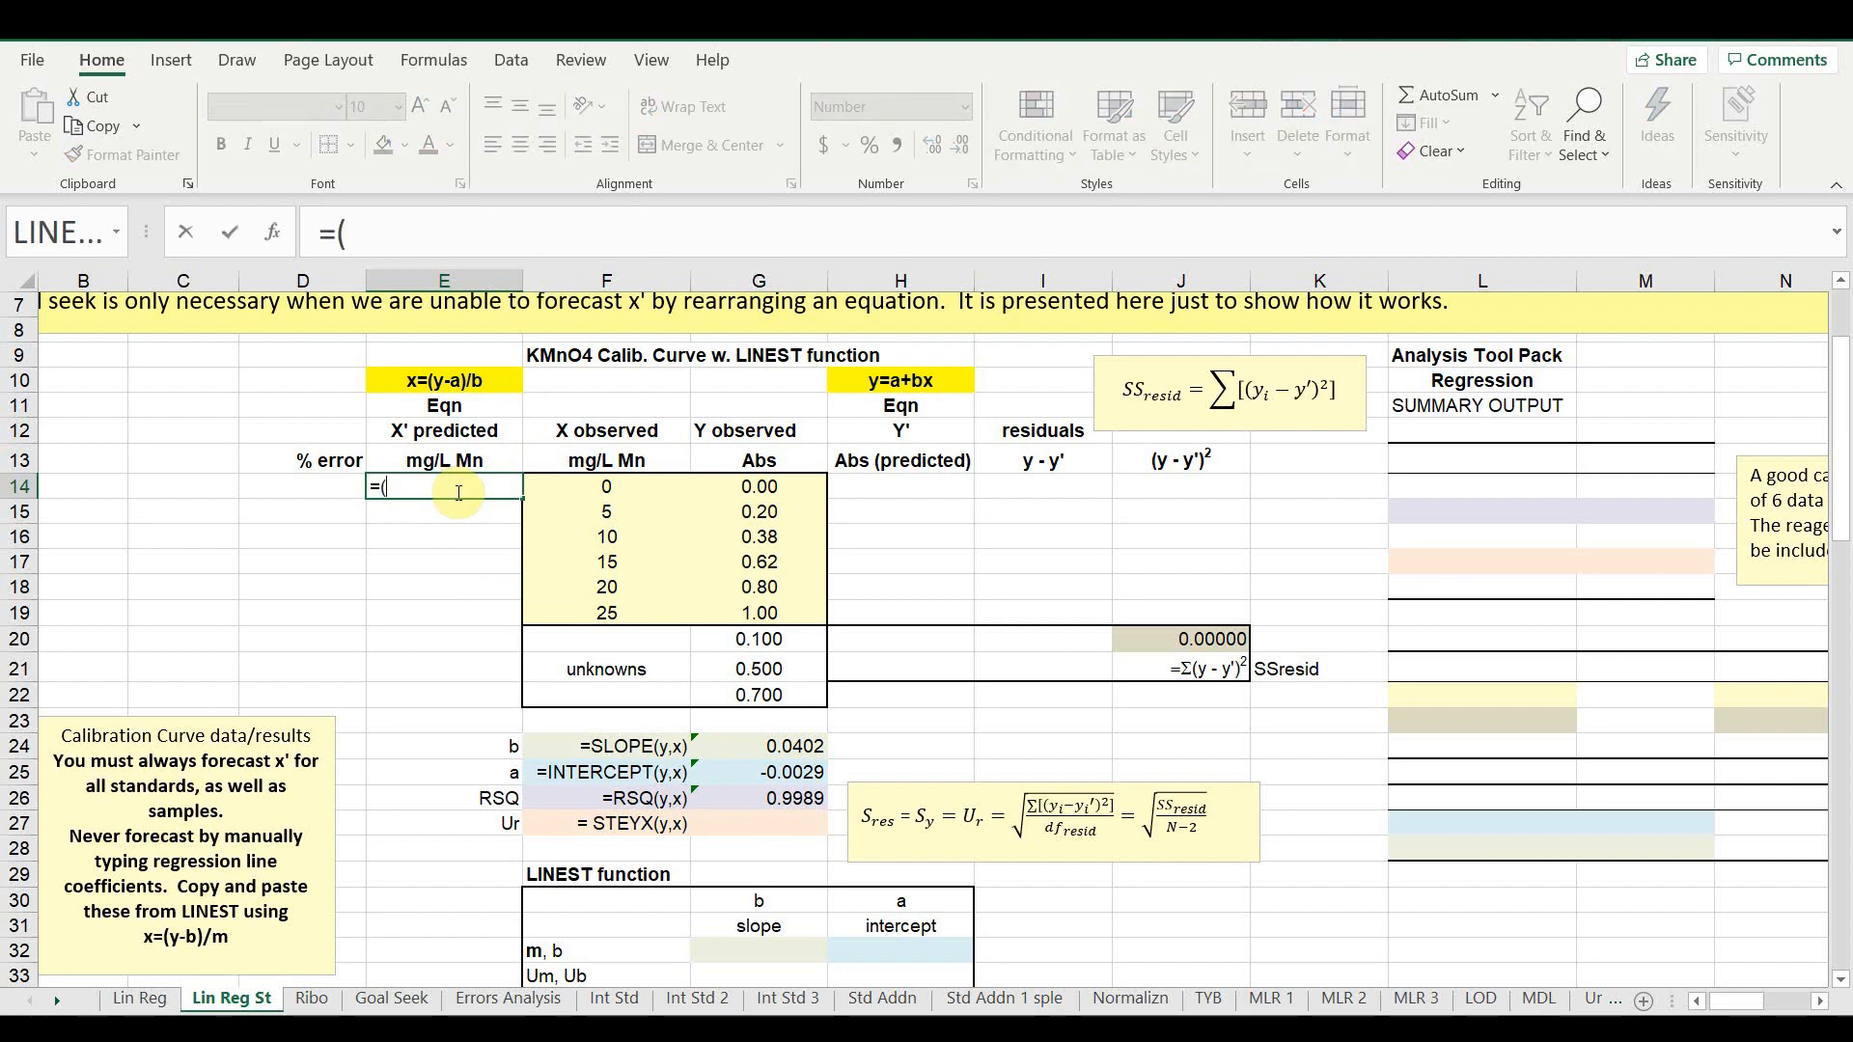
click(720, 487)
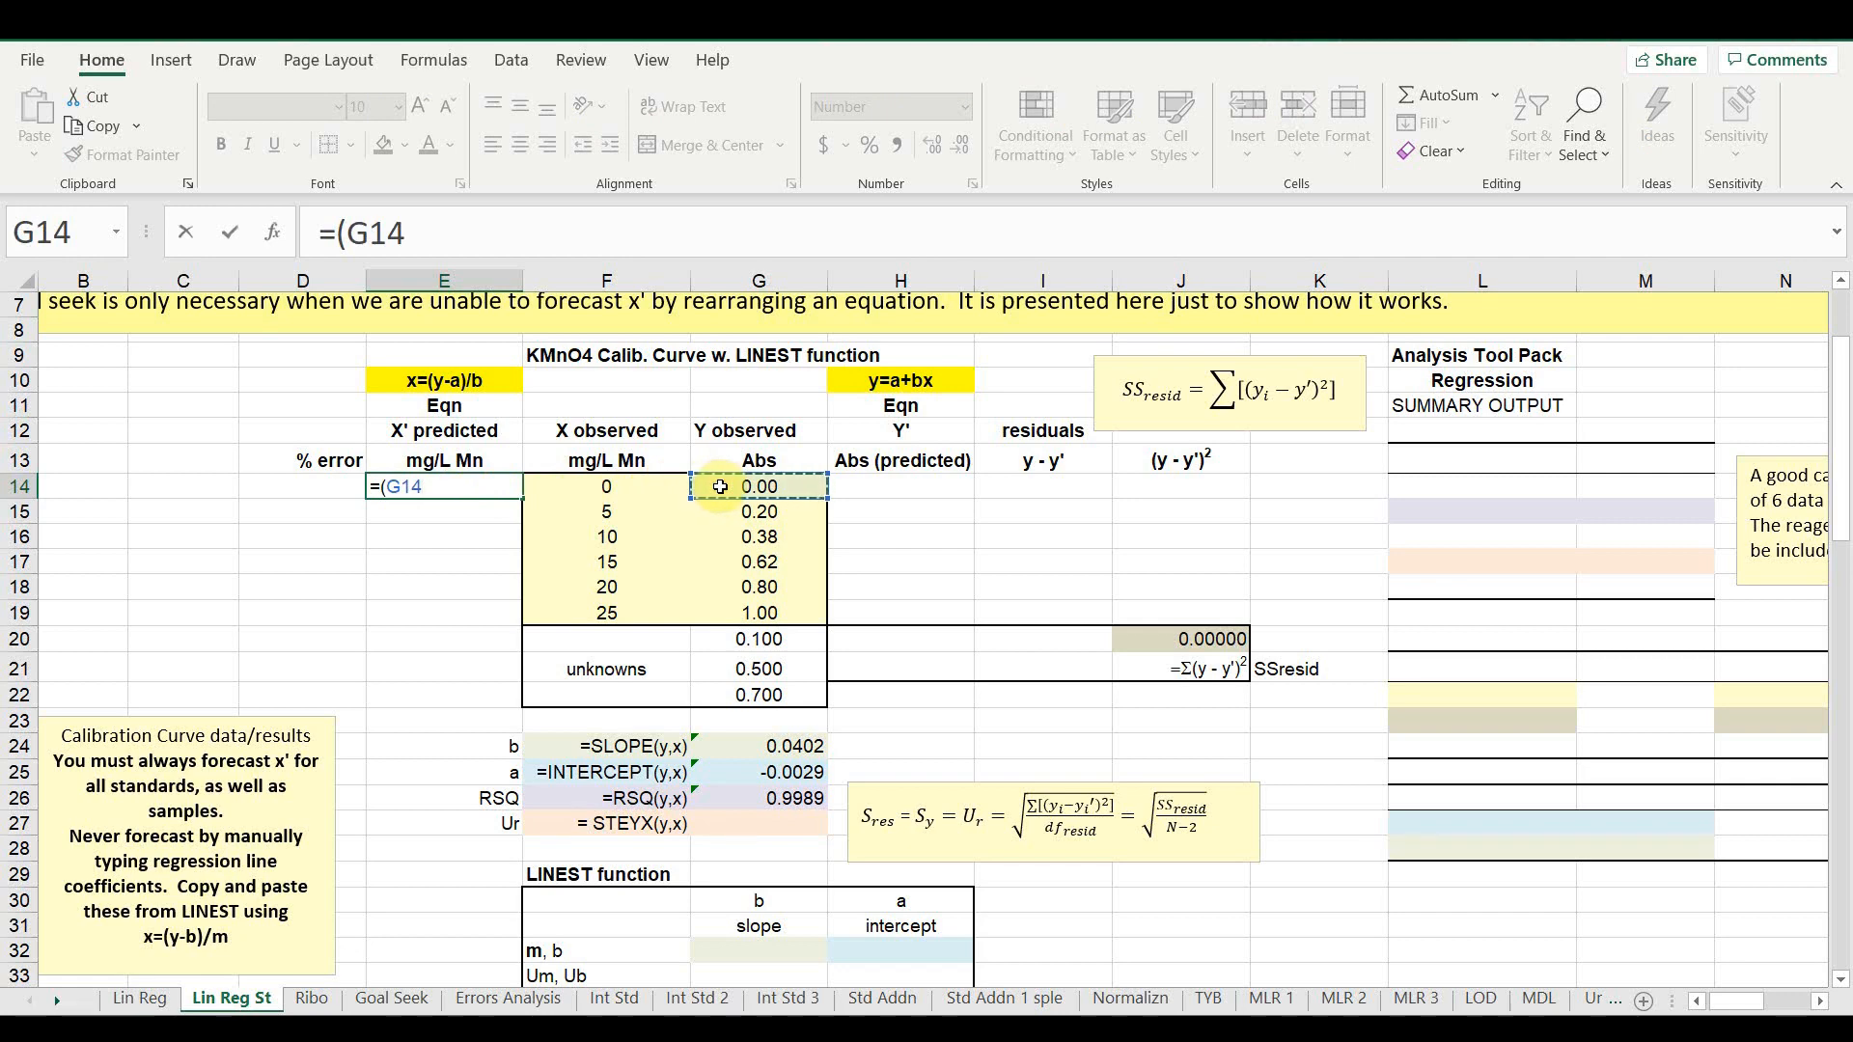
text(-)
click(808, 772)
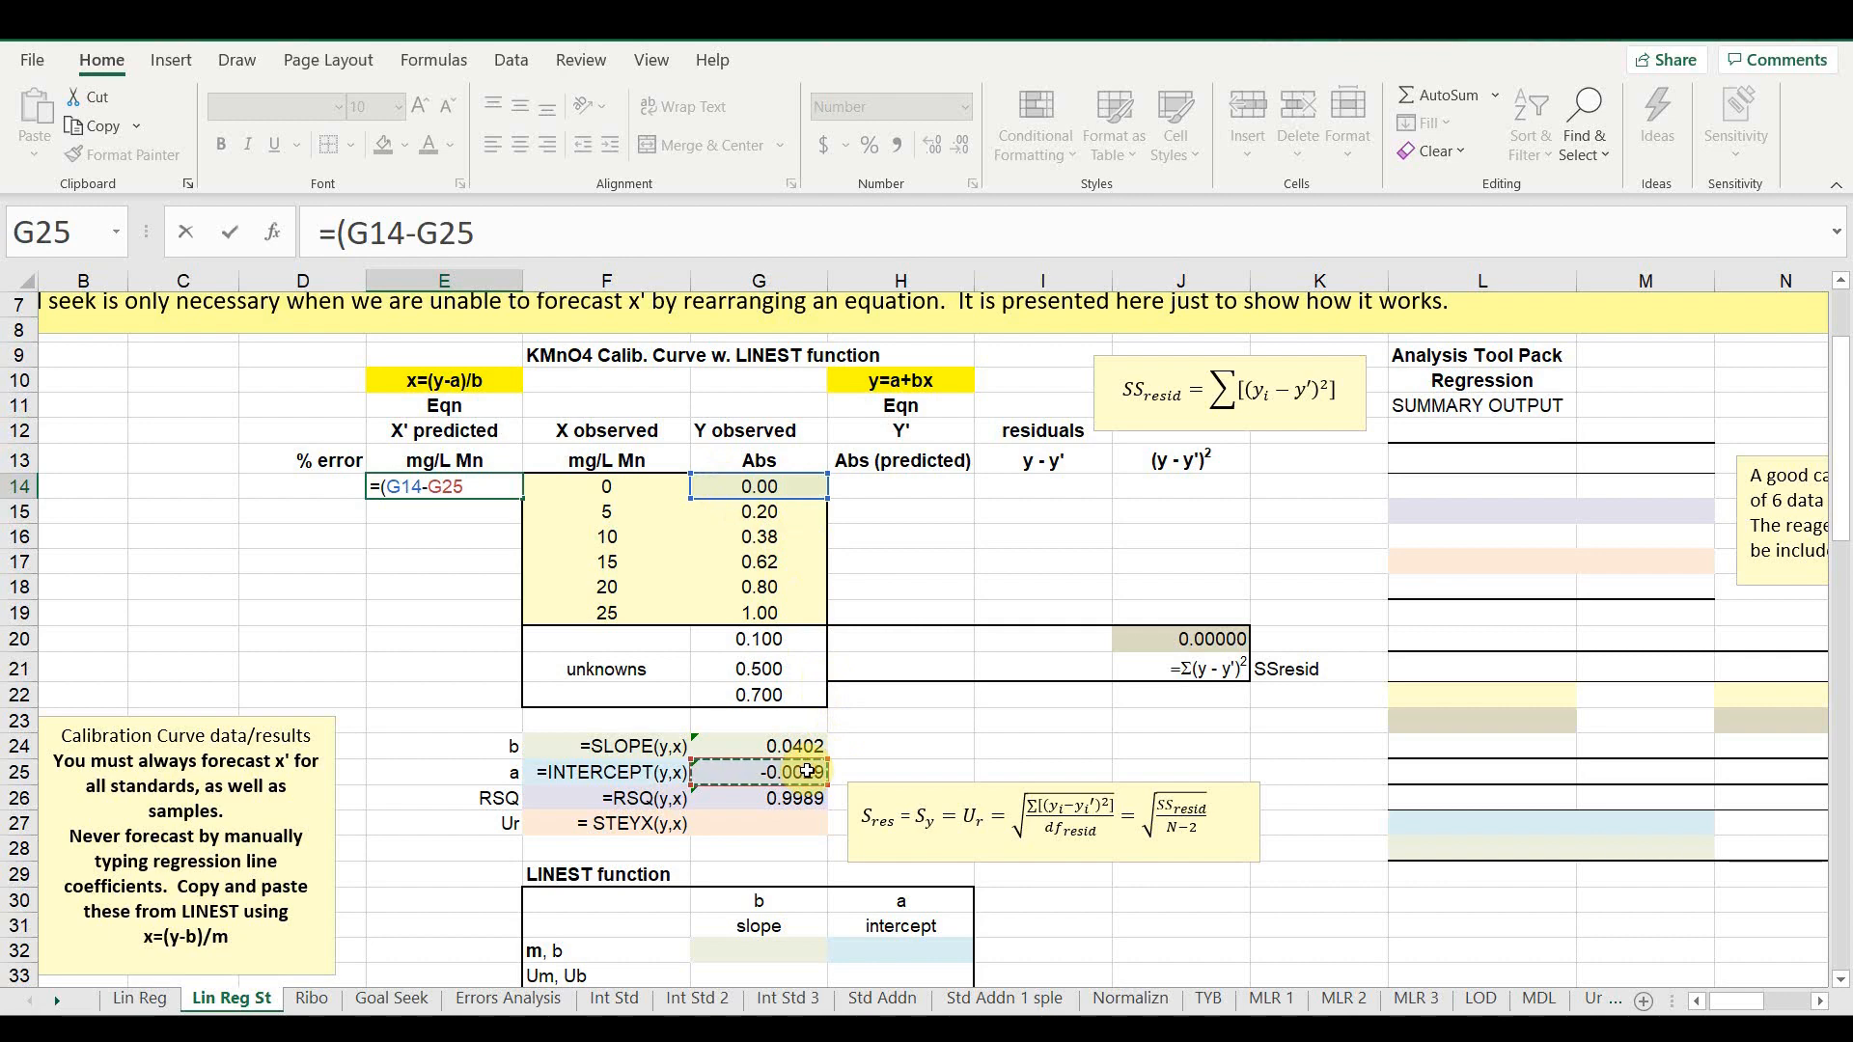
key(F4)
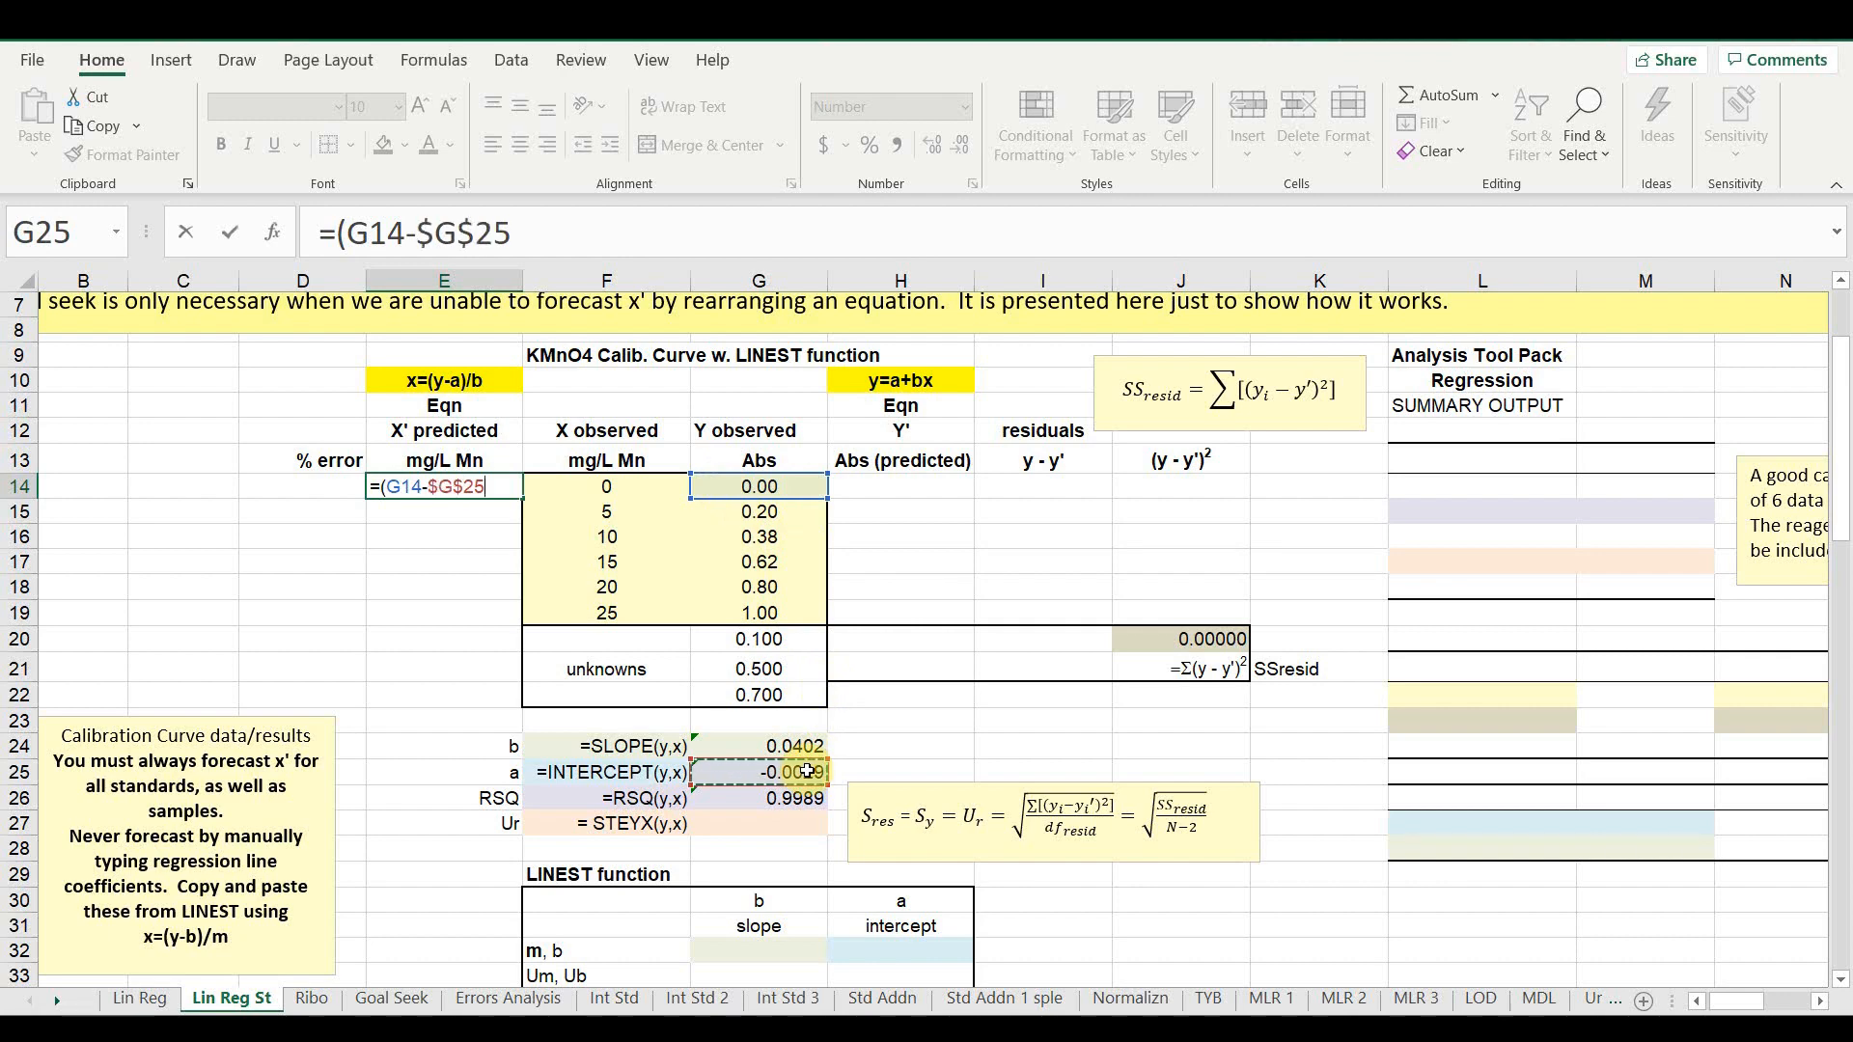
text())
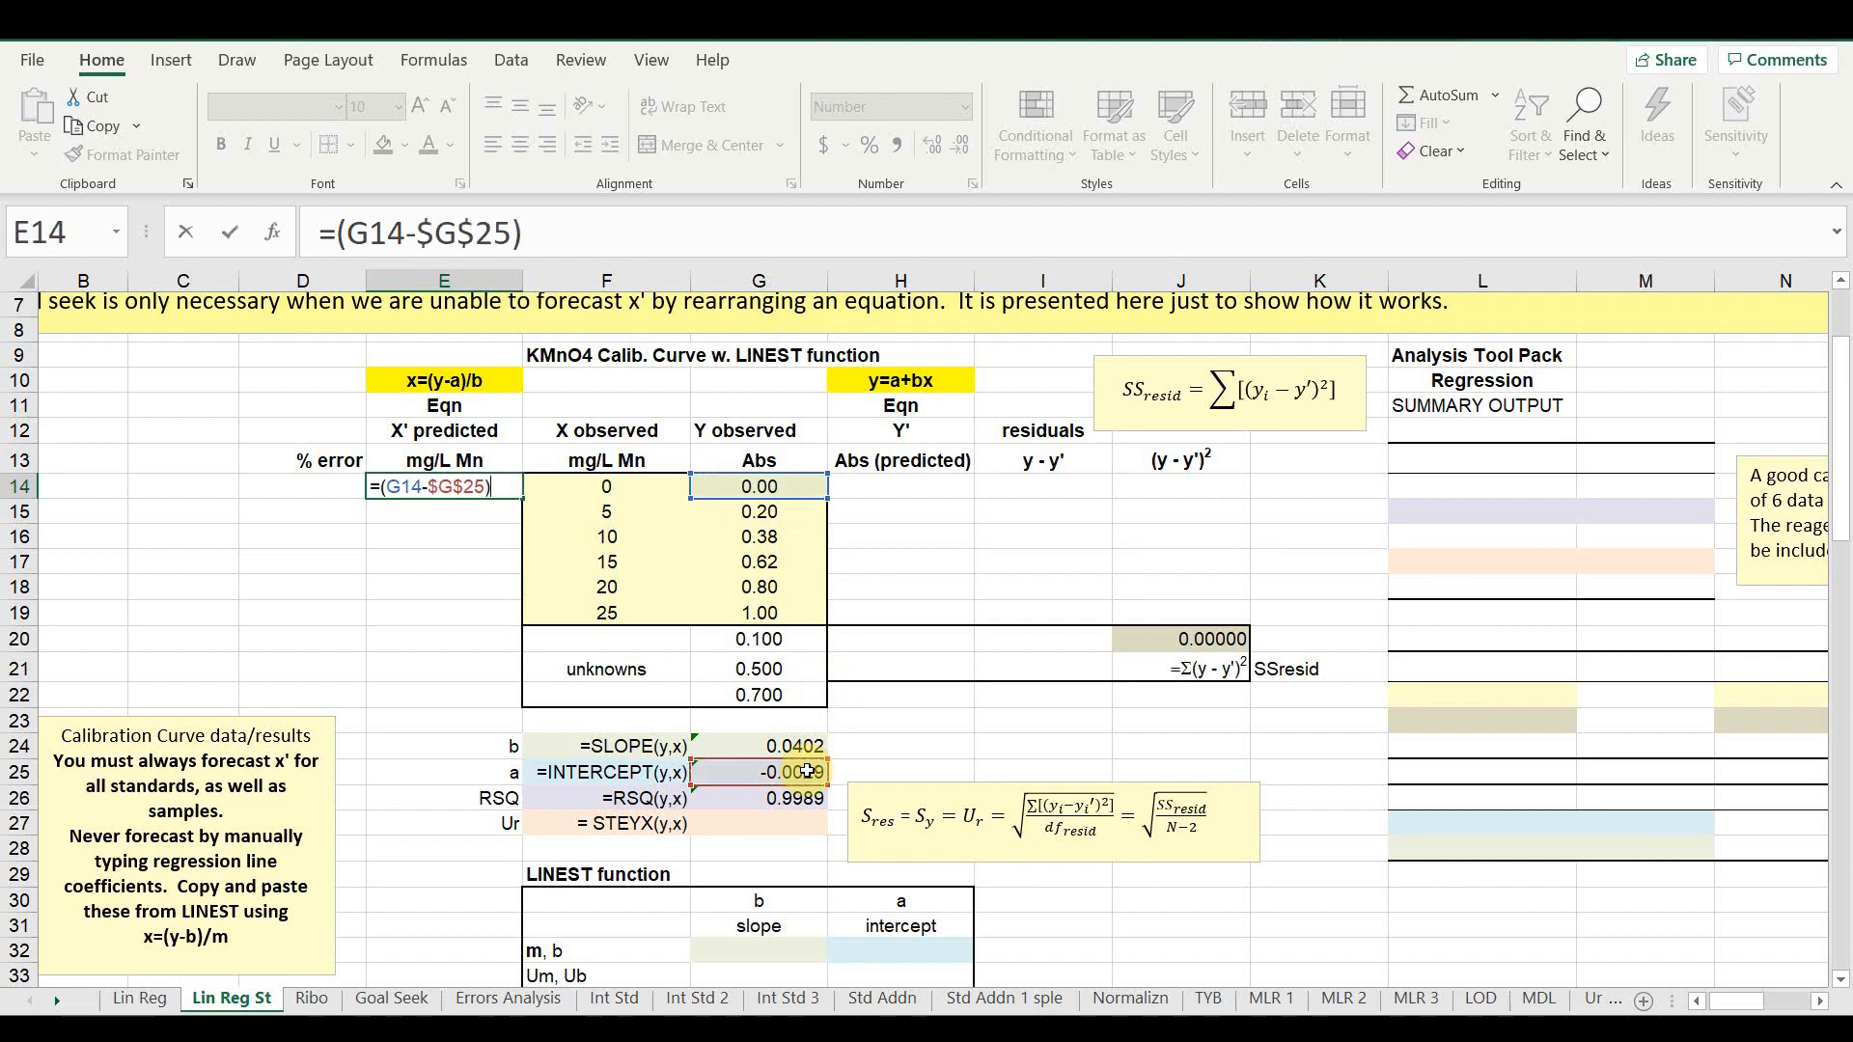
text(/)
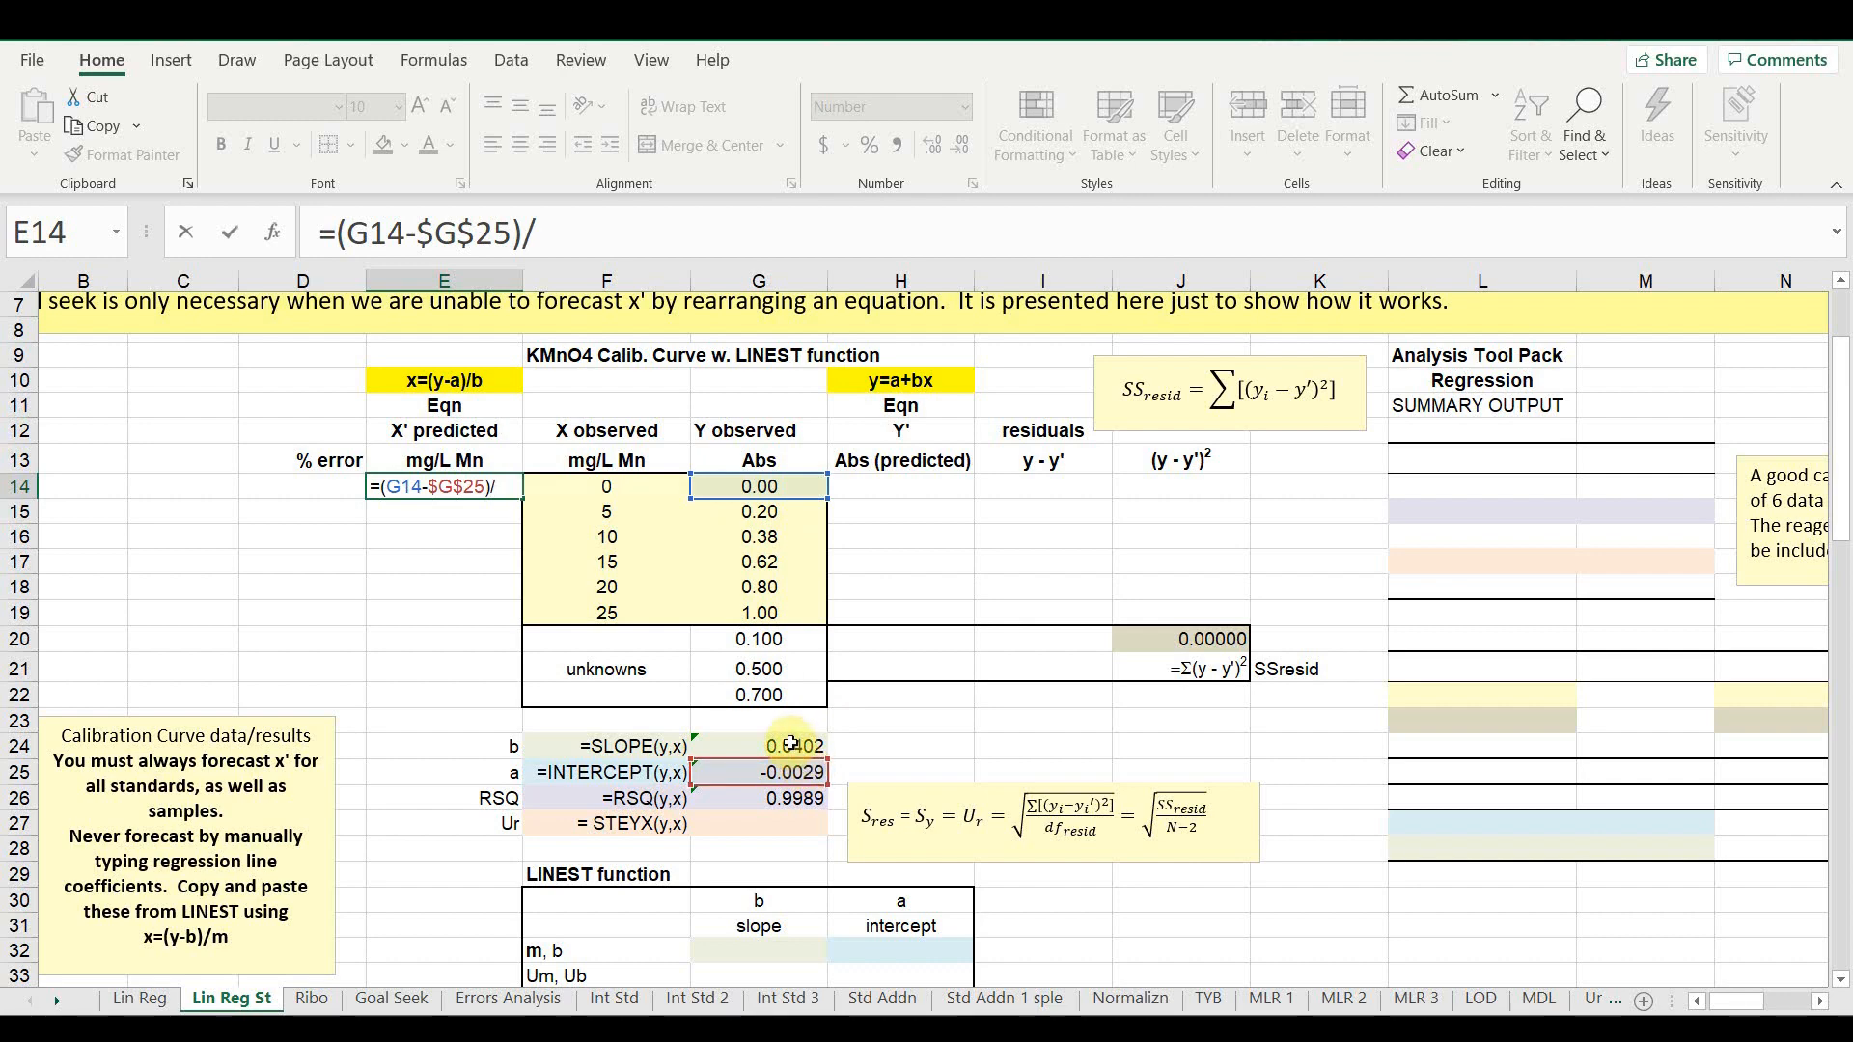
click(791, 744)
key(F4)
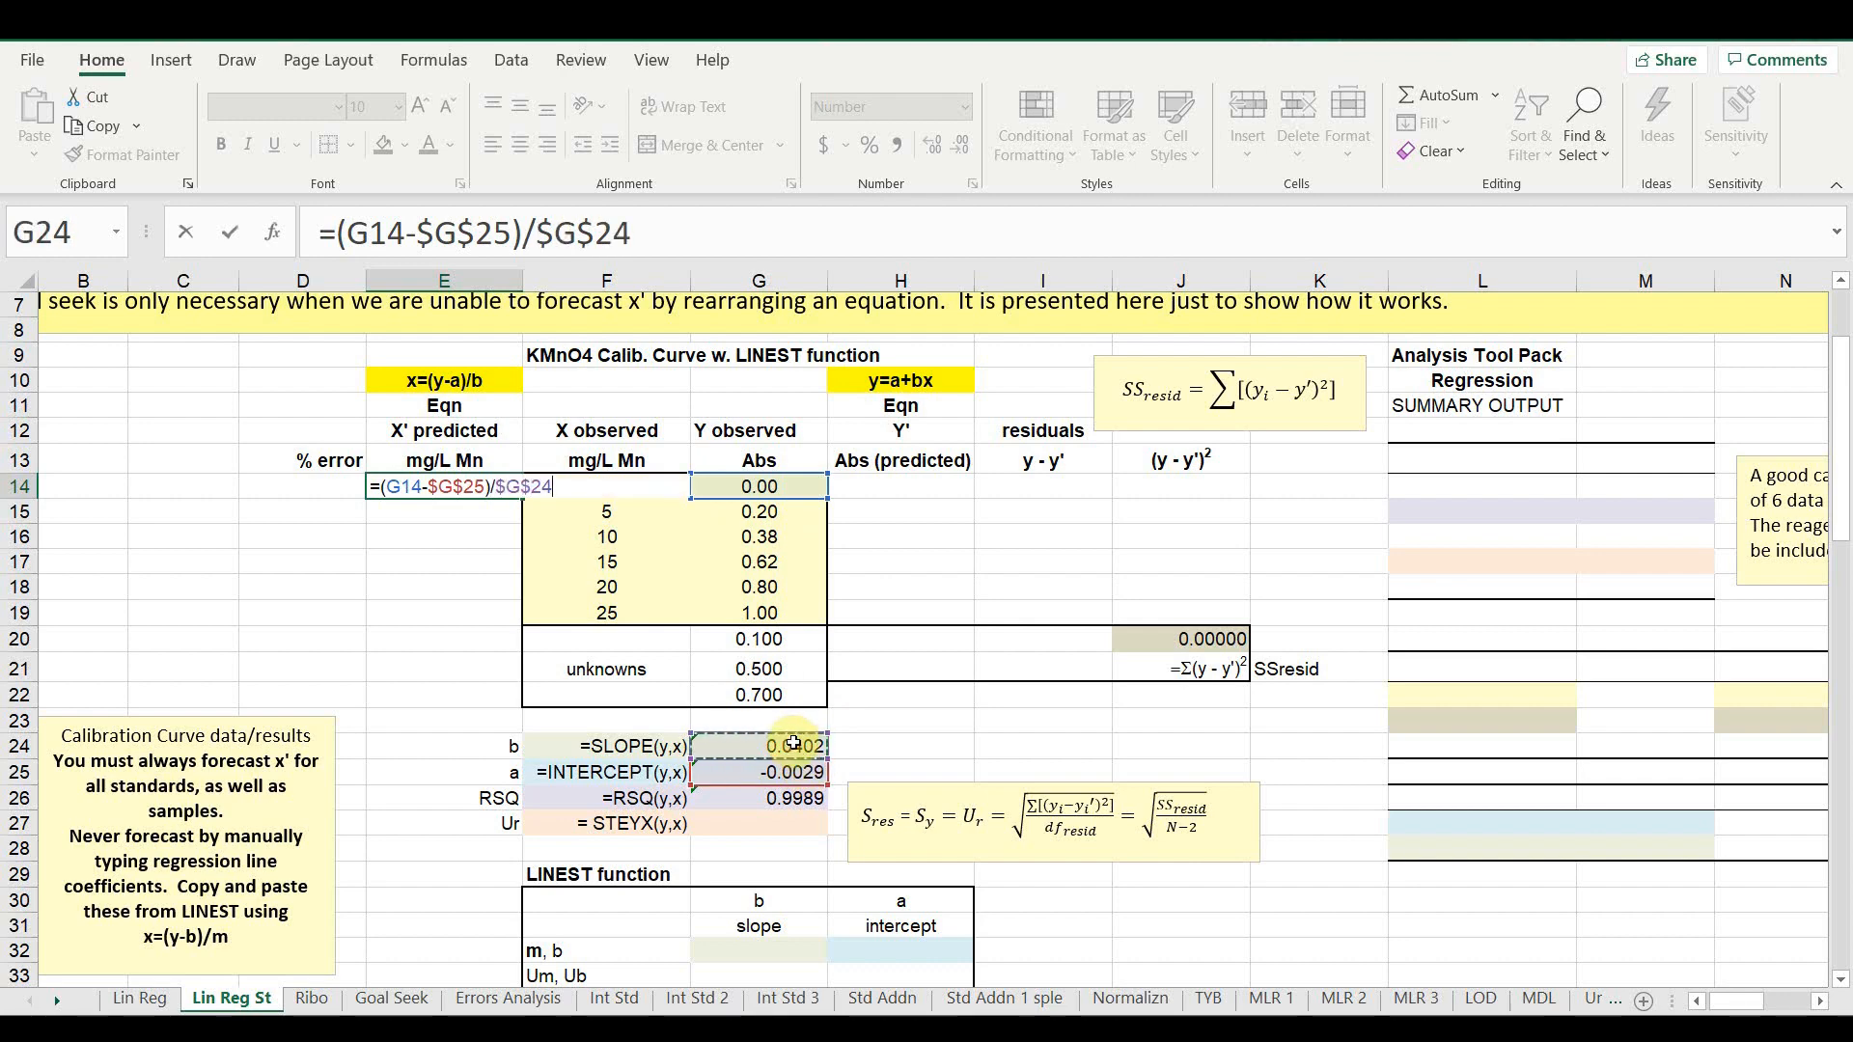
key(Return)
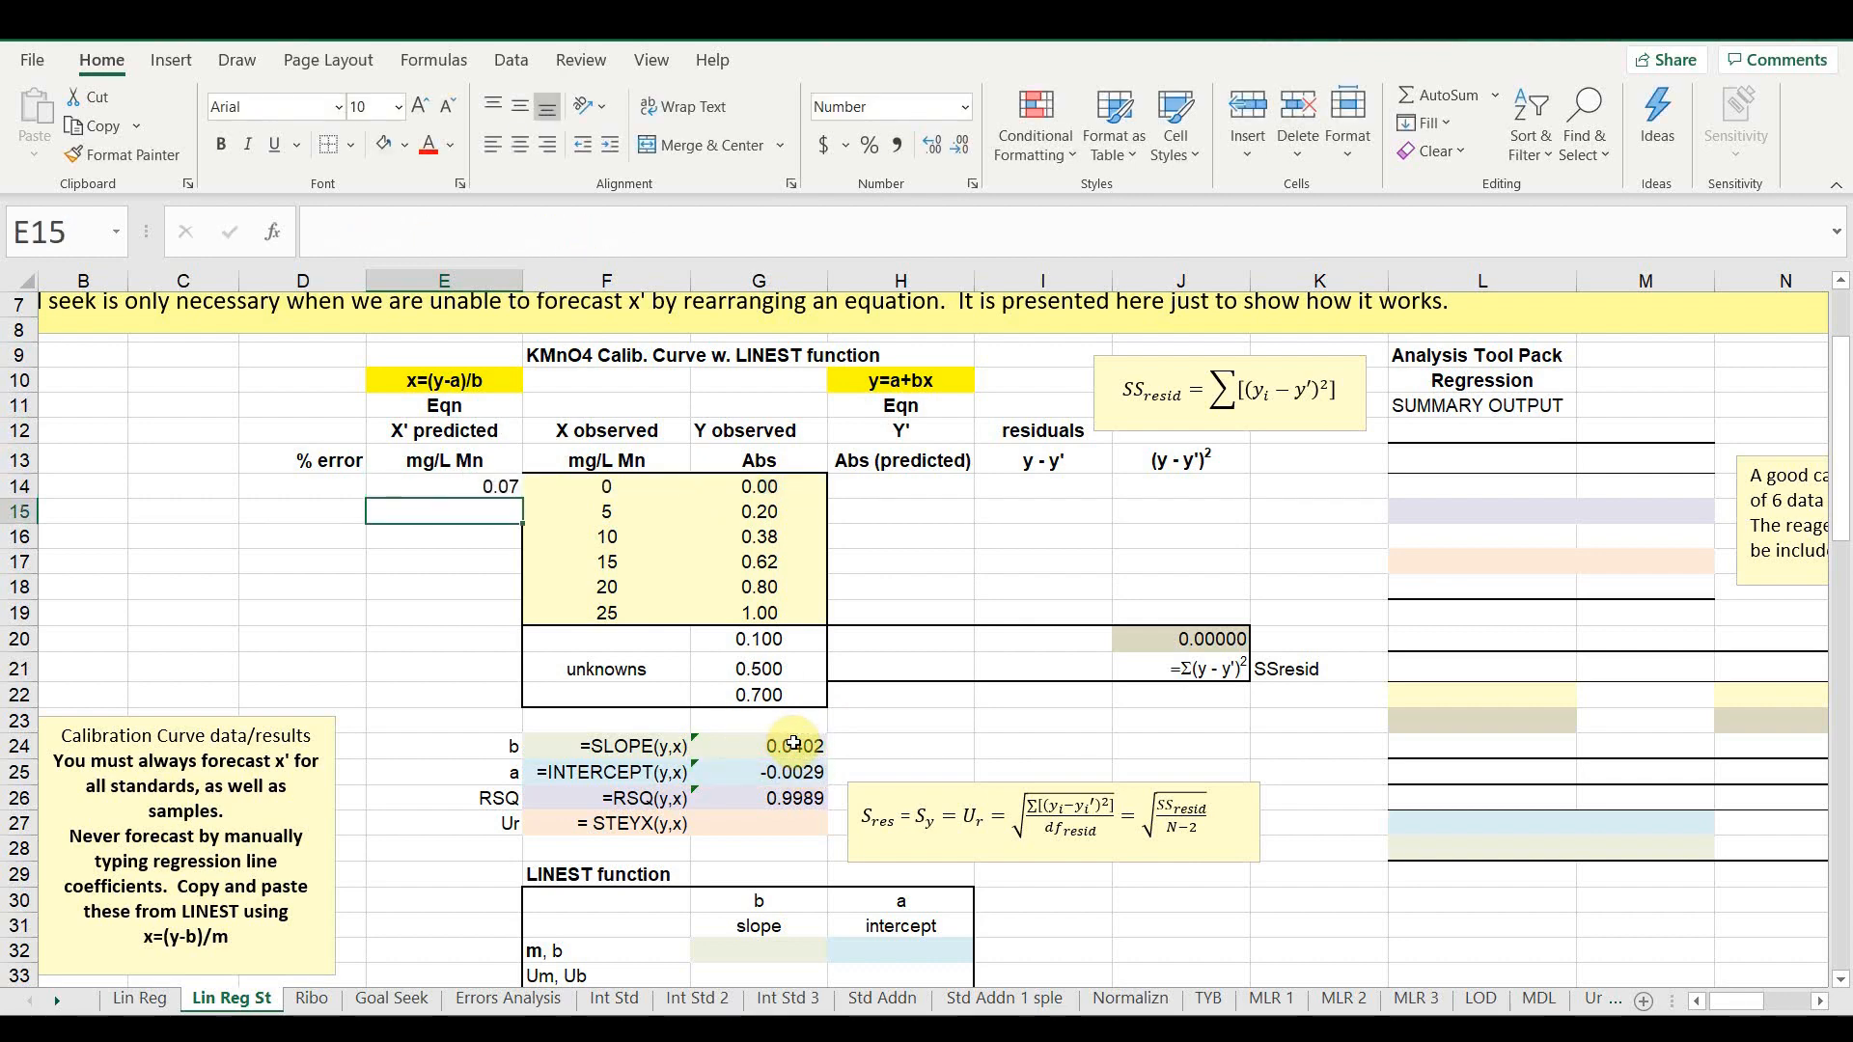
click(453, 494)
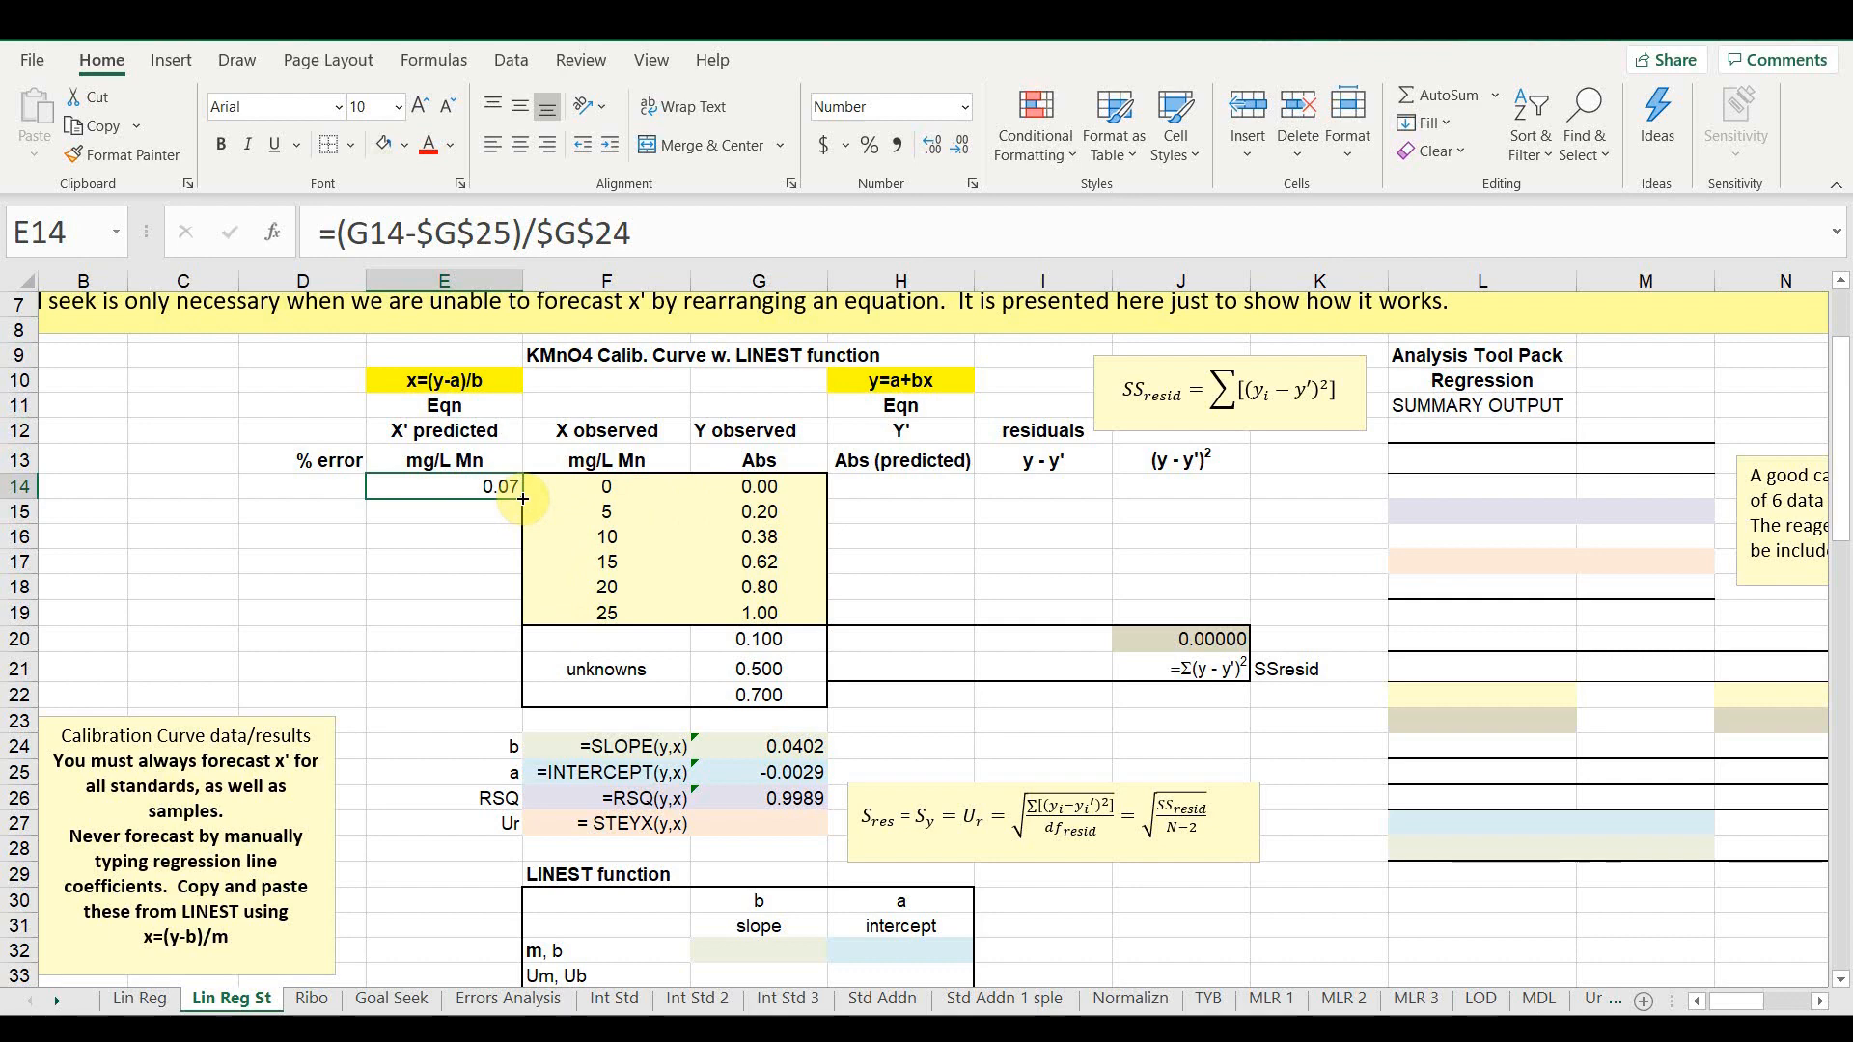
drag(524, 506, 533, 626)
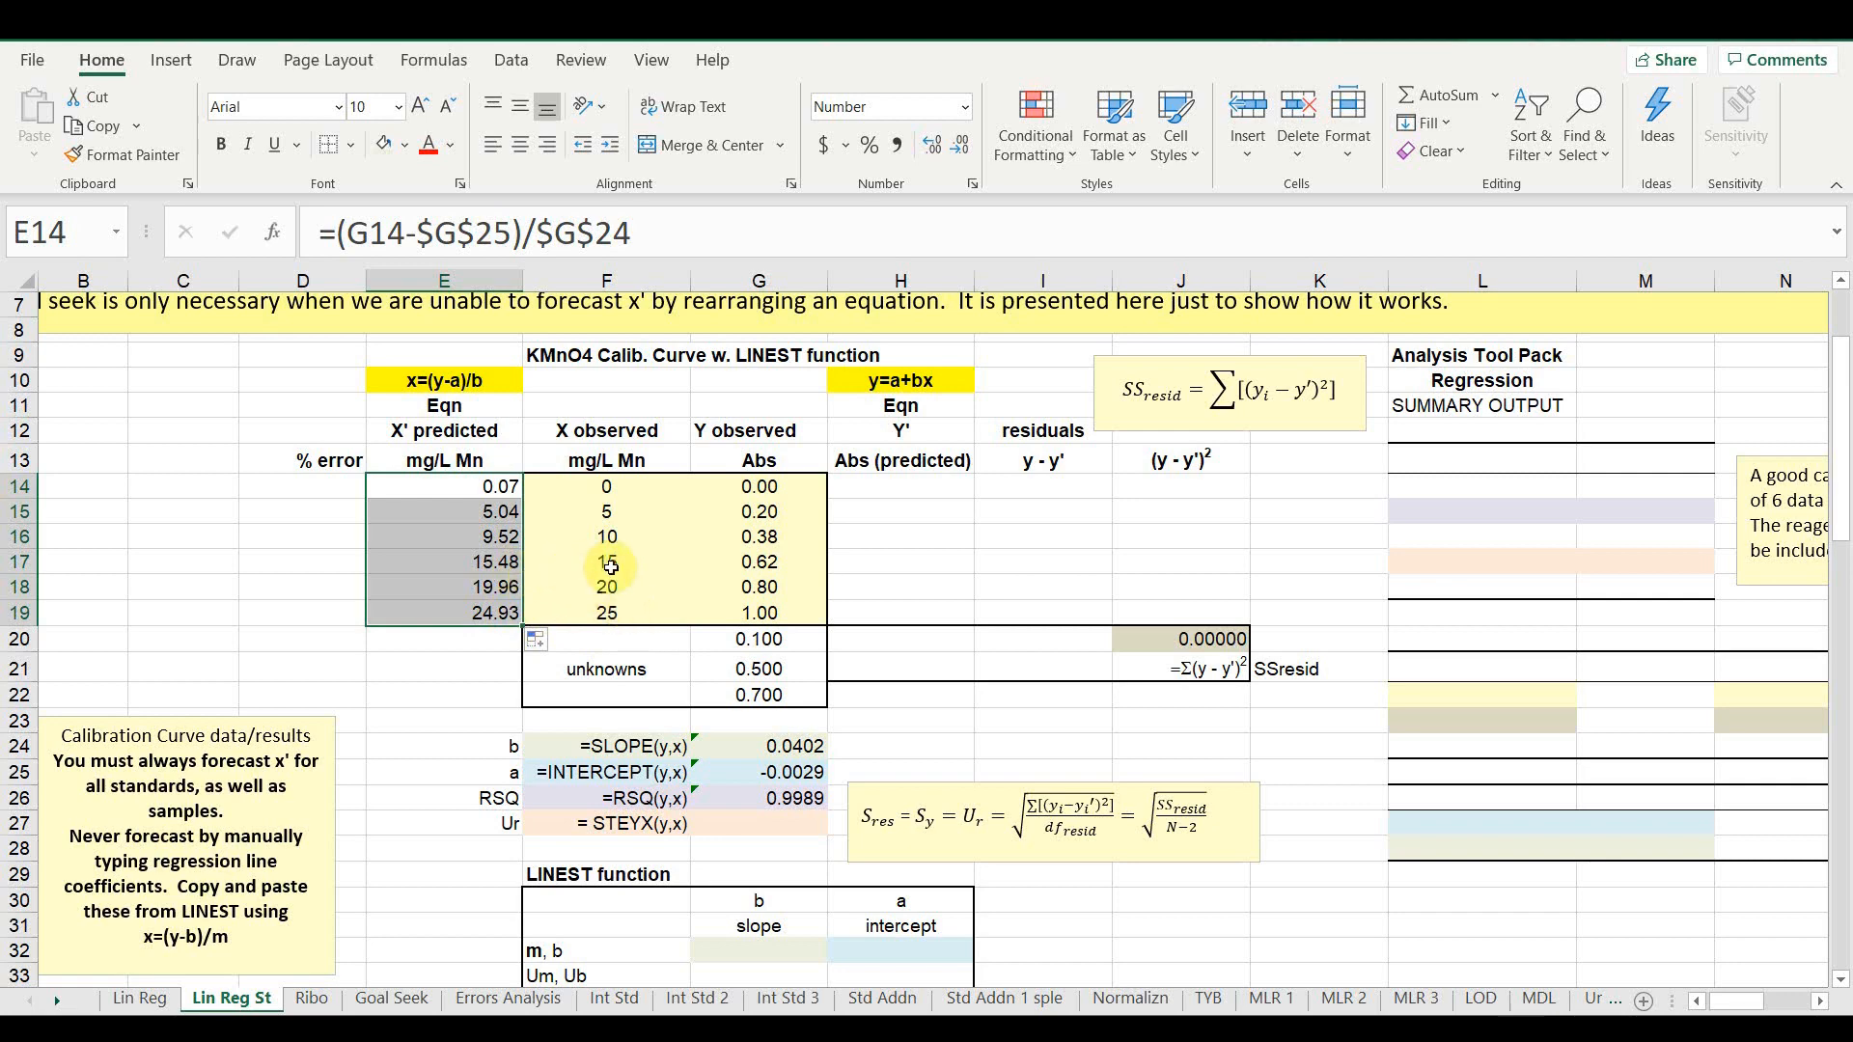
- Calculate the % error in D14 with =(E14-F14)/F14*100 and fill the formula down through D19
click(331, 490)
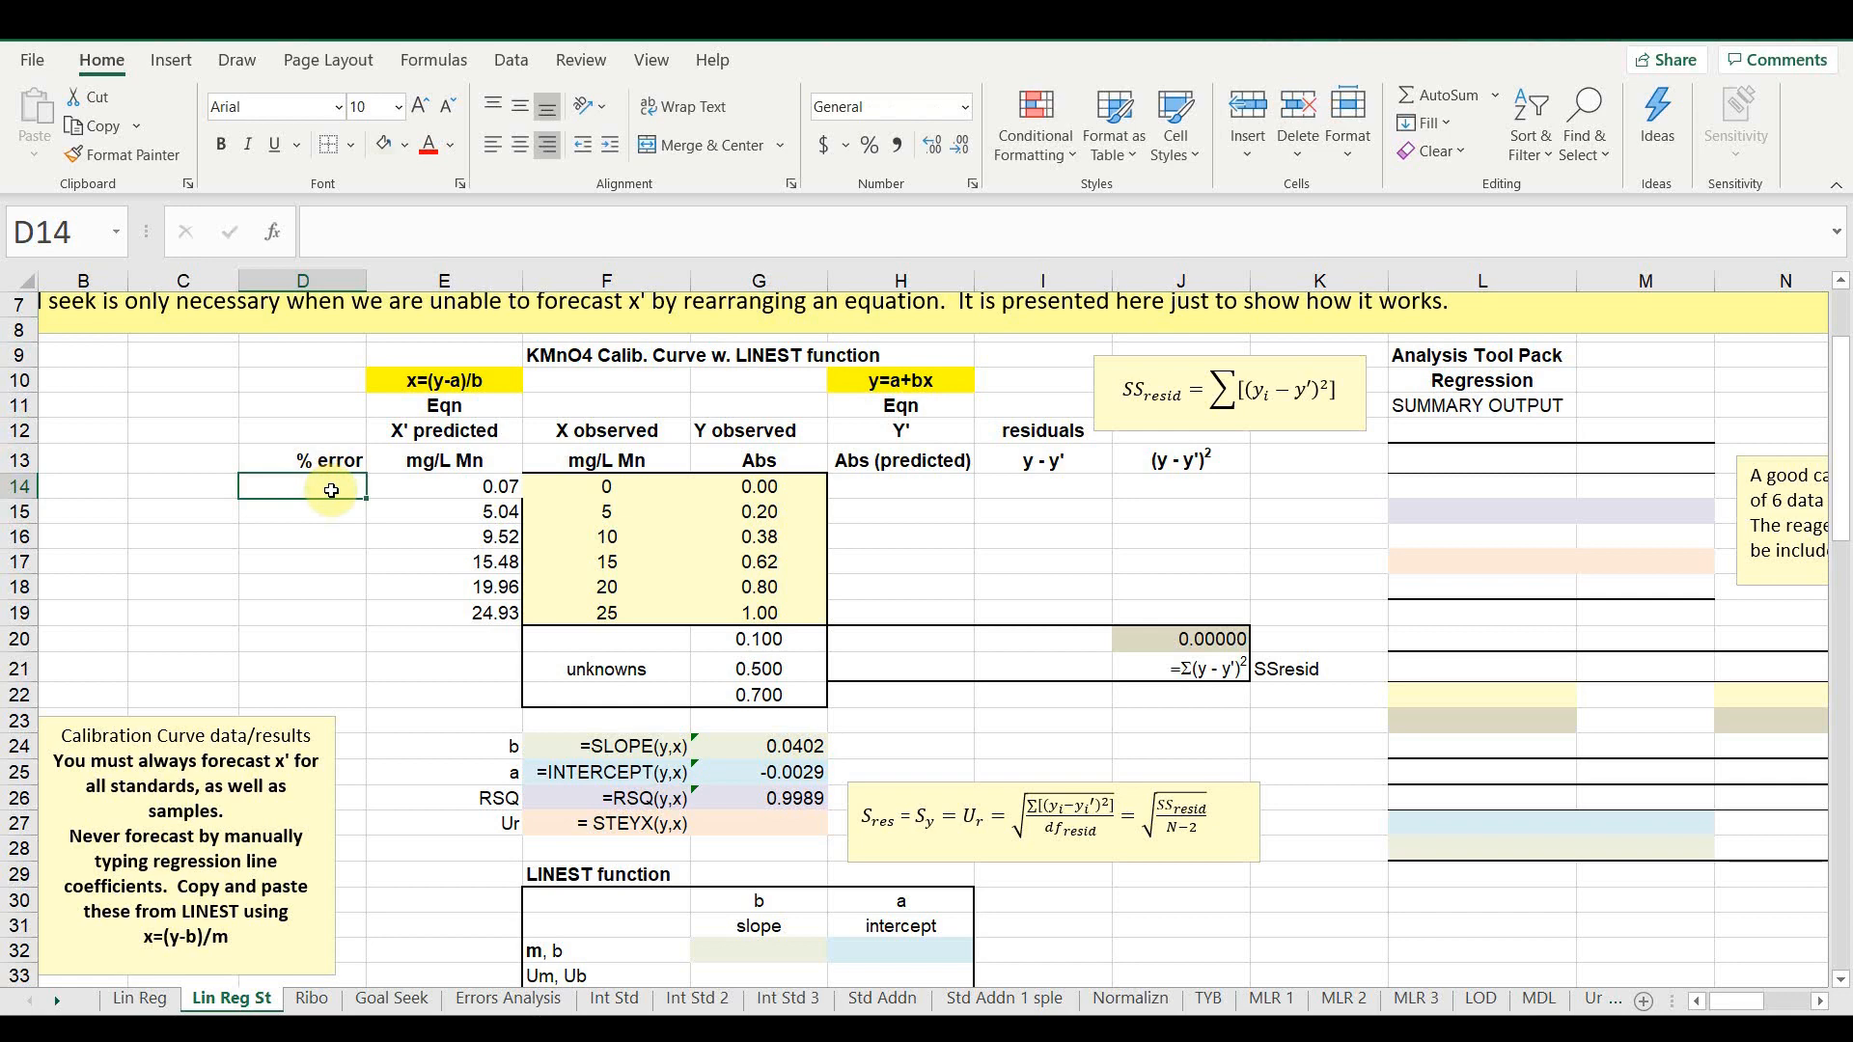
text(=()
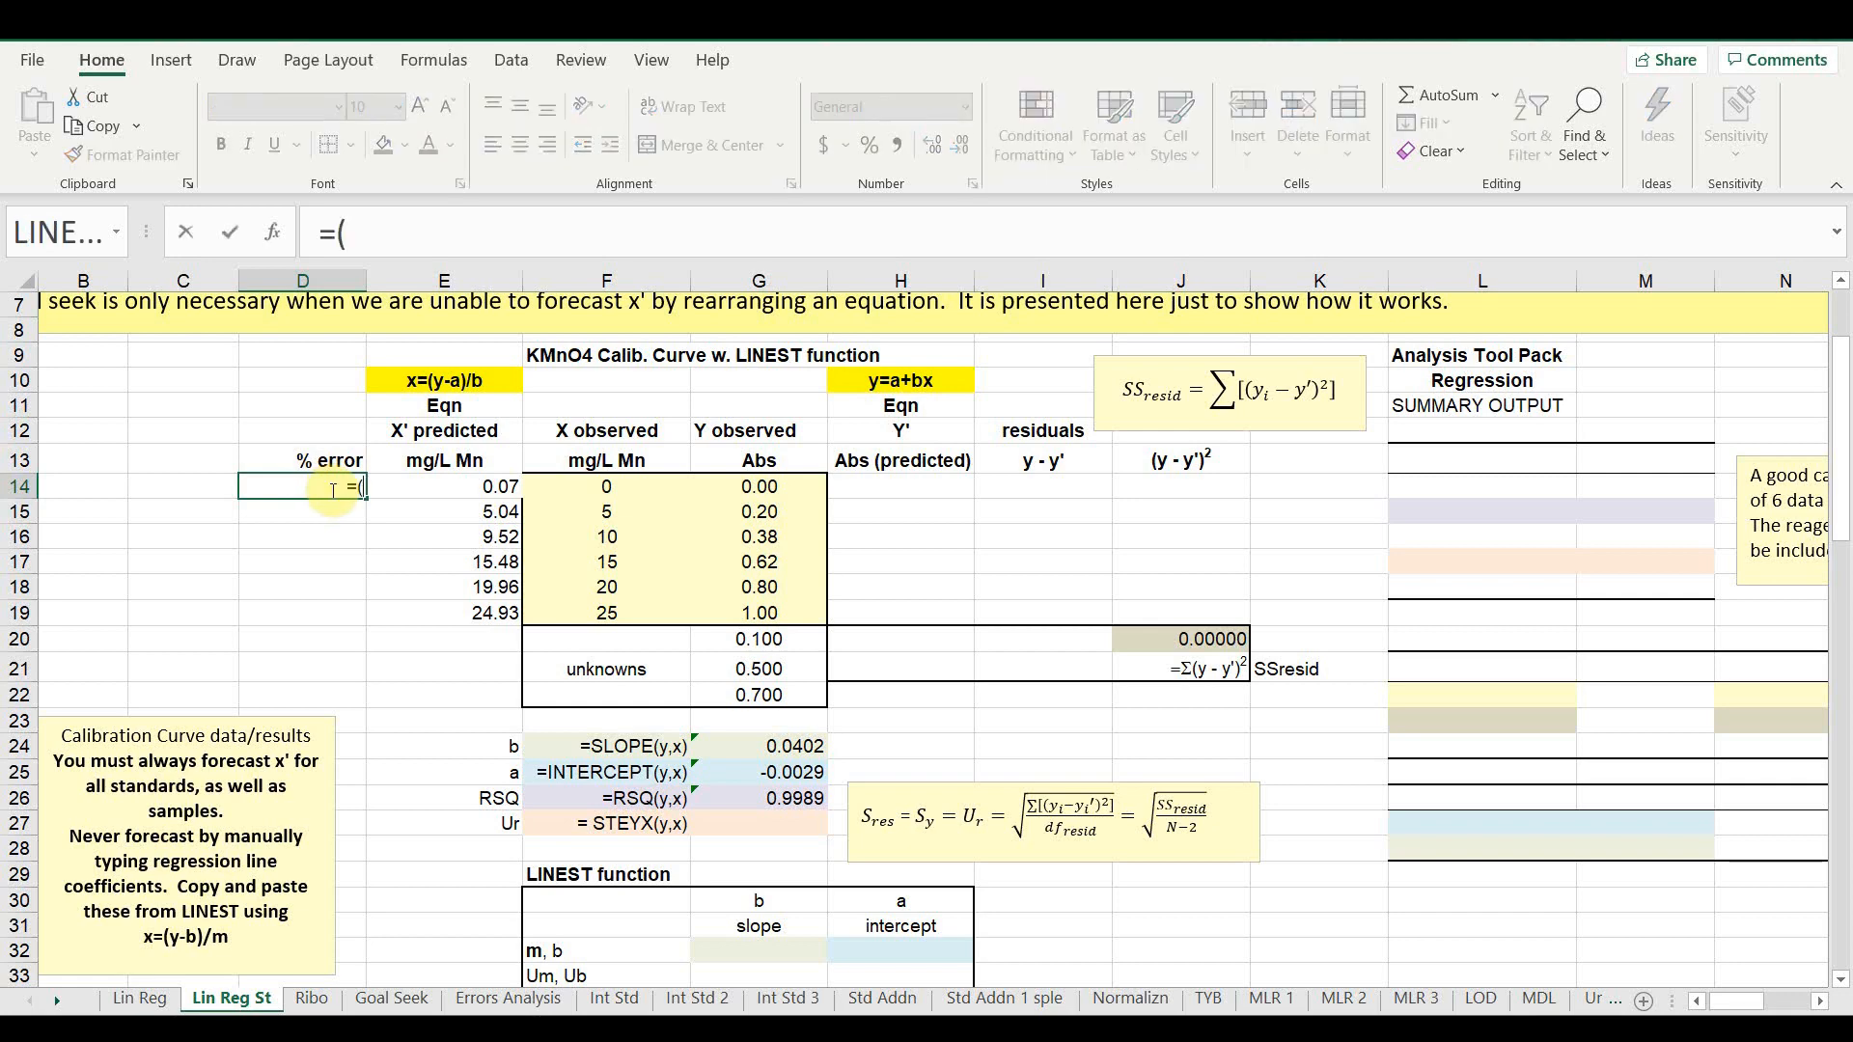
click(478, 490)
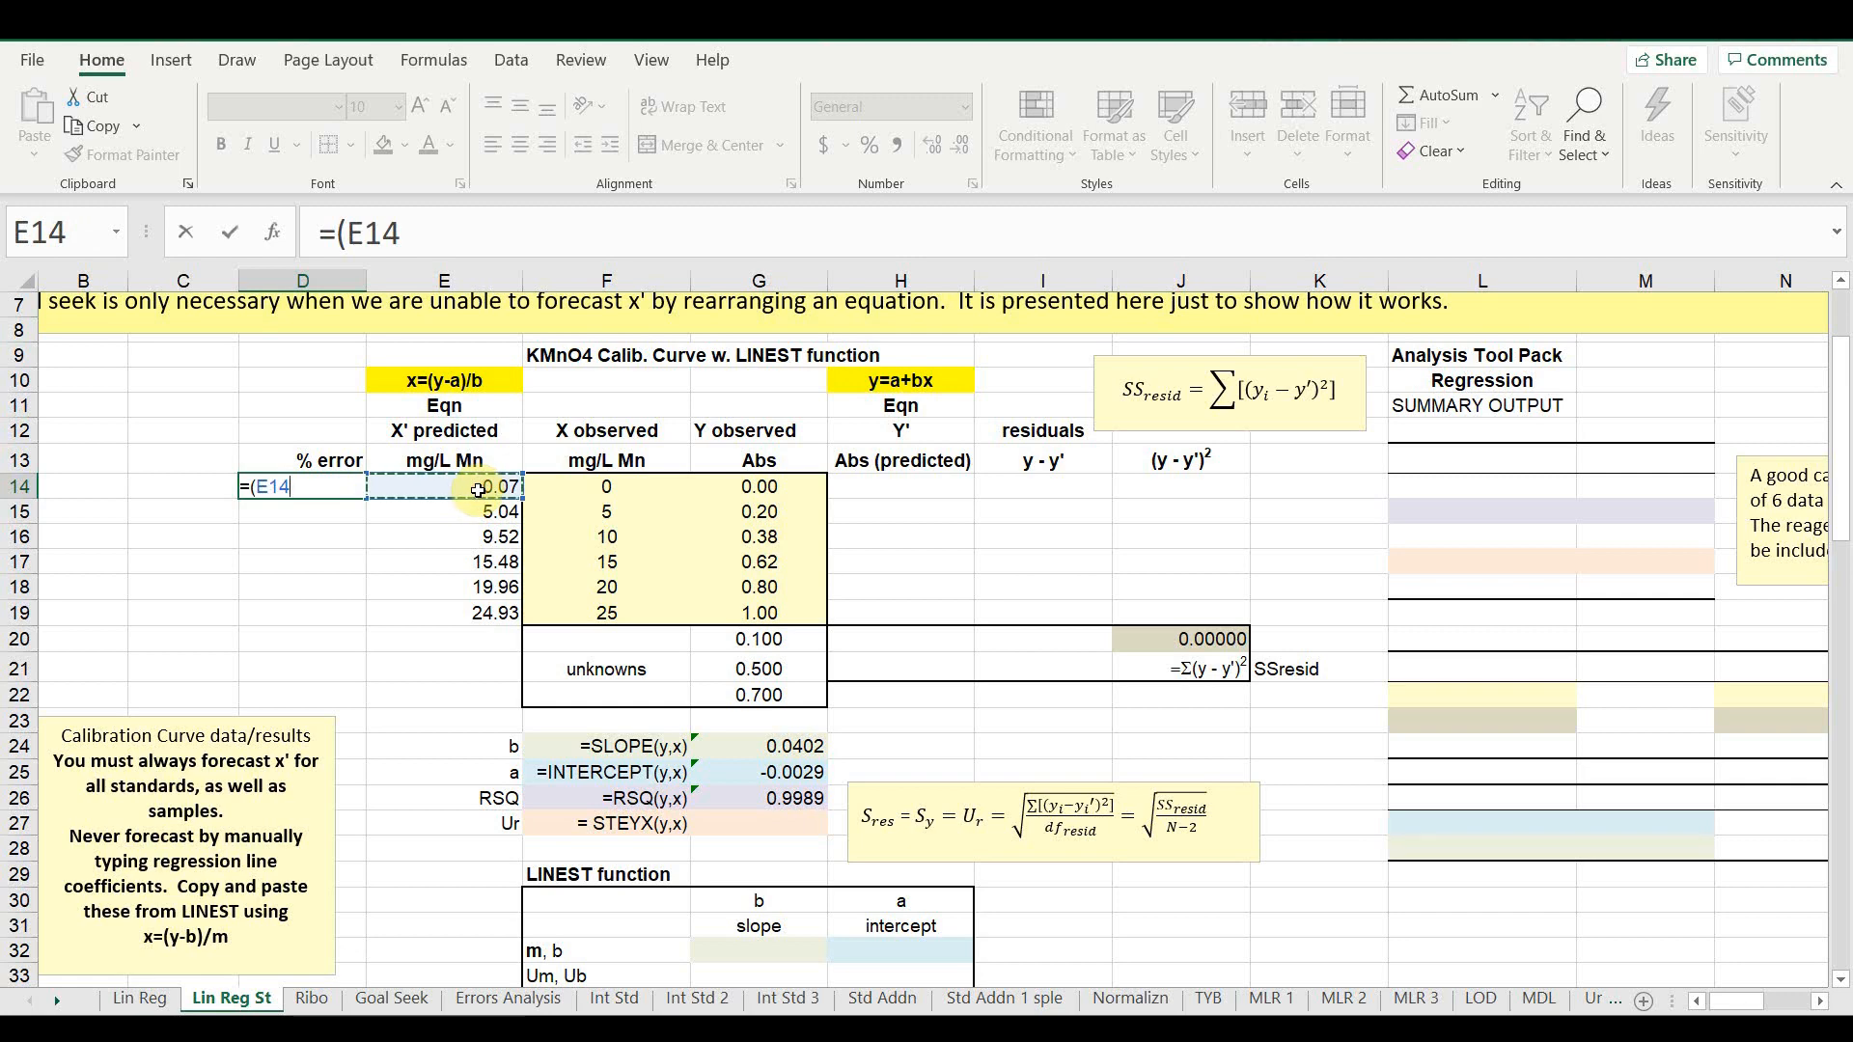
text(-)
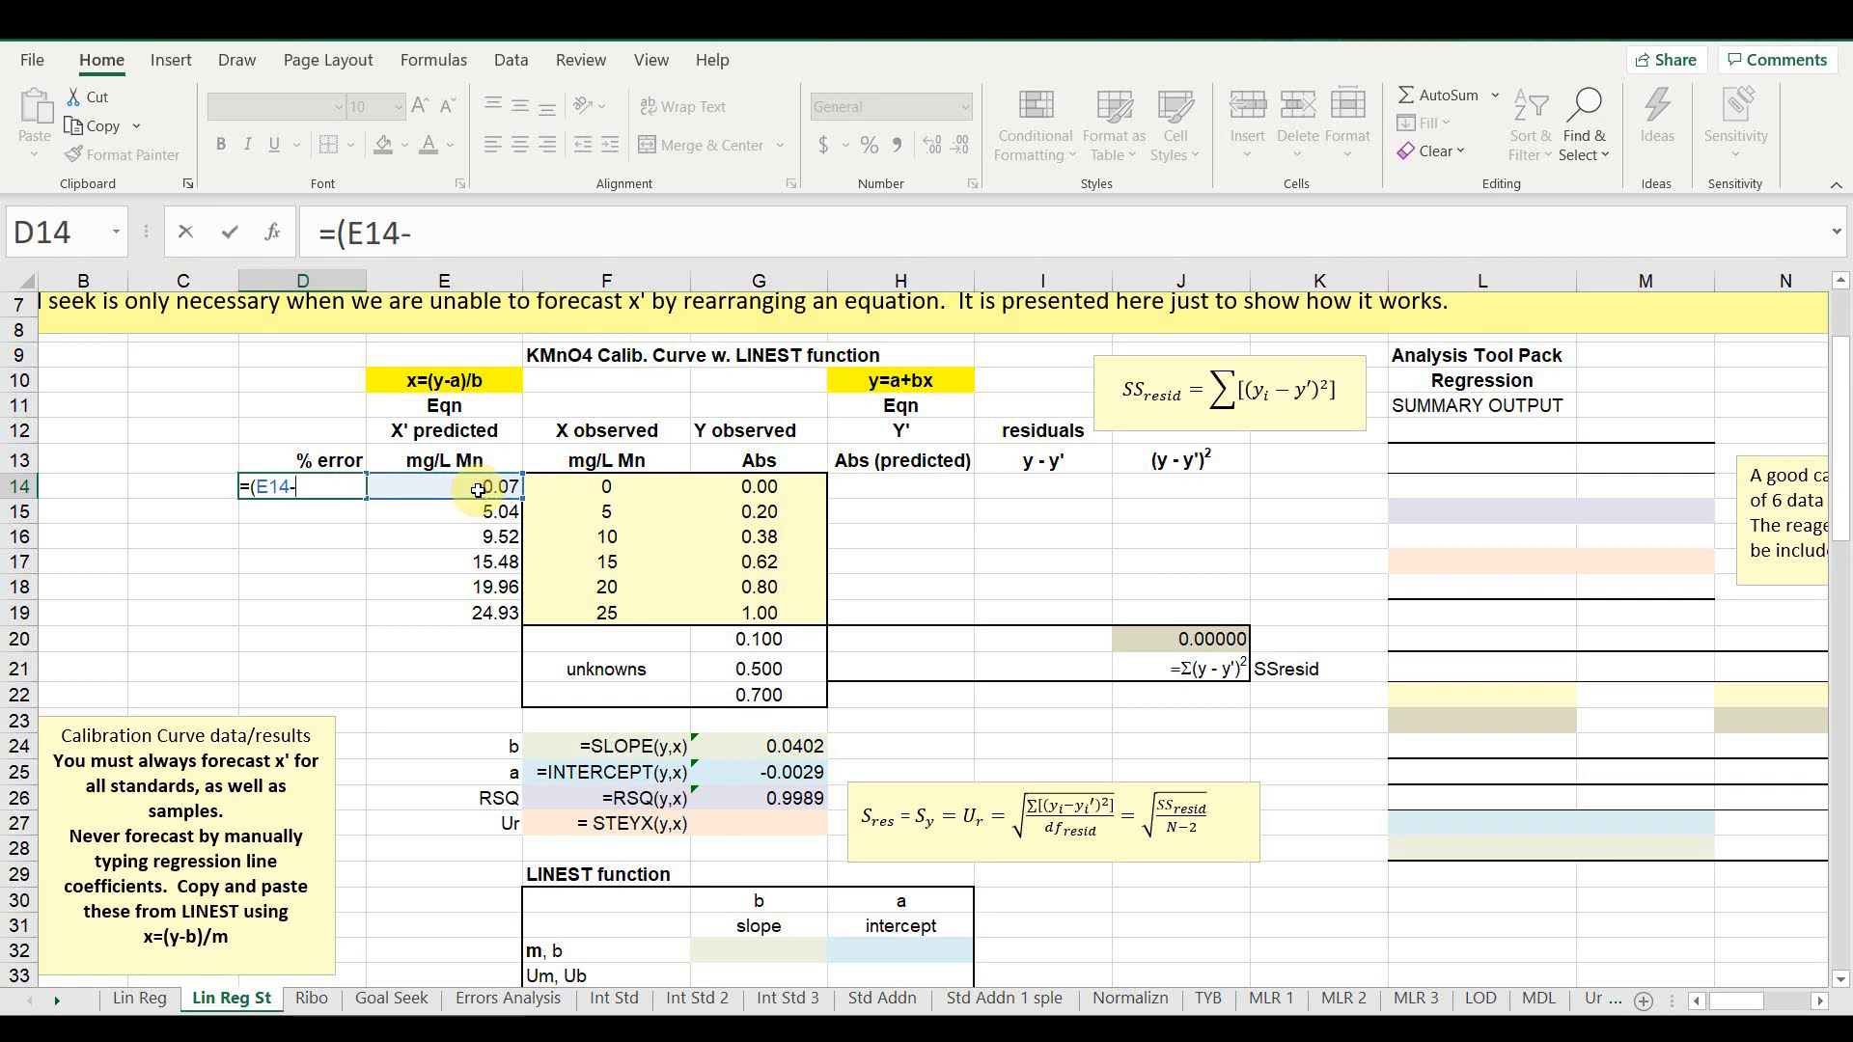
click(564, 484)
text())
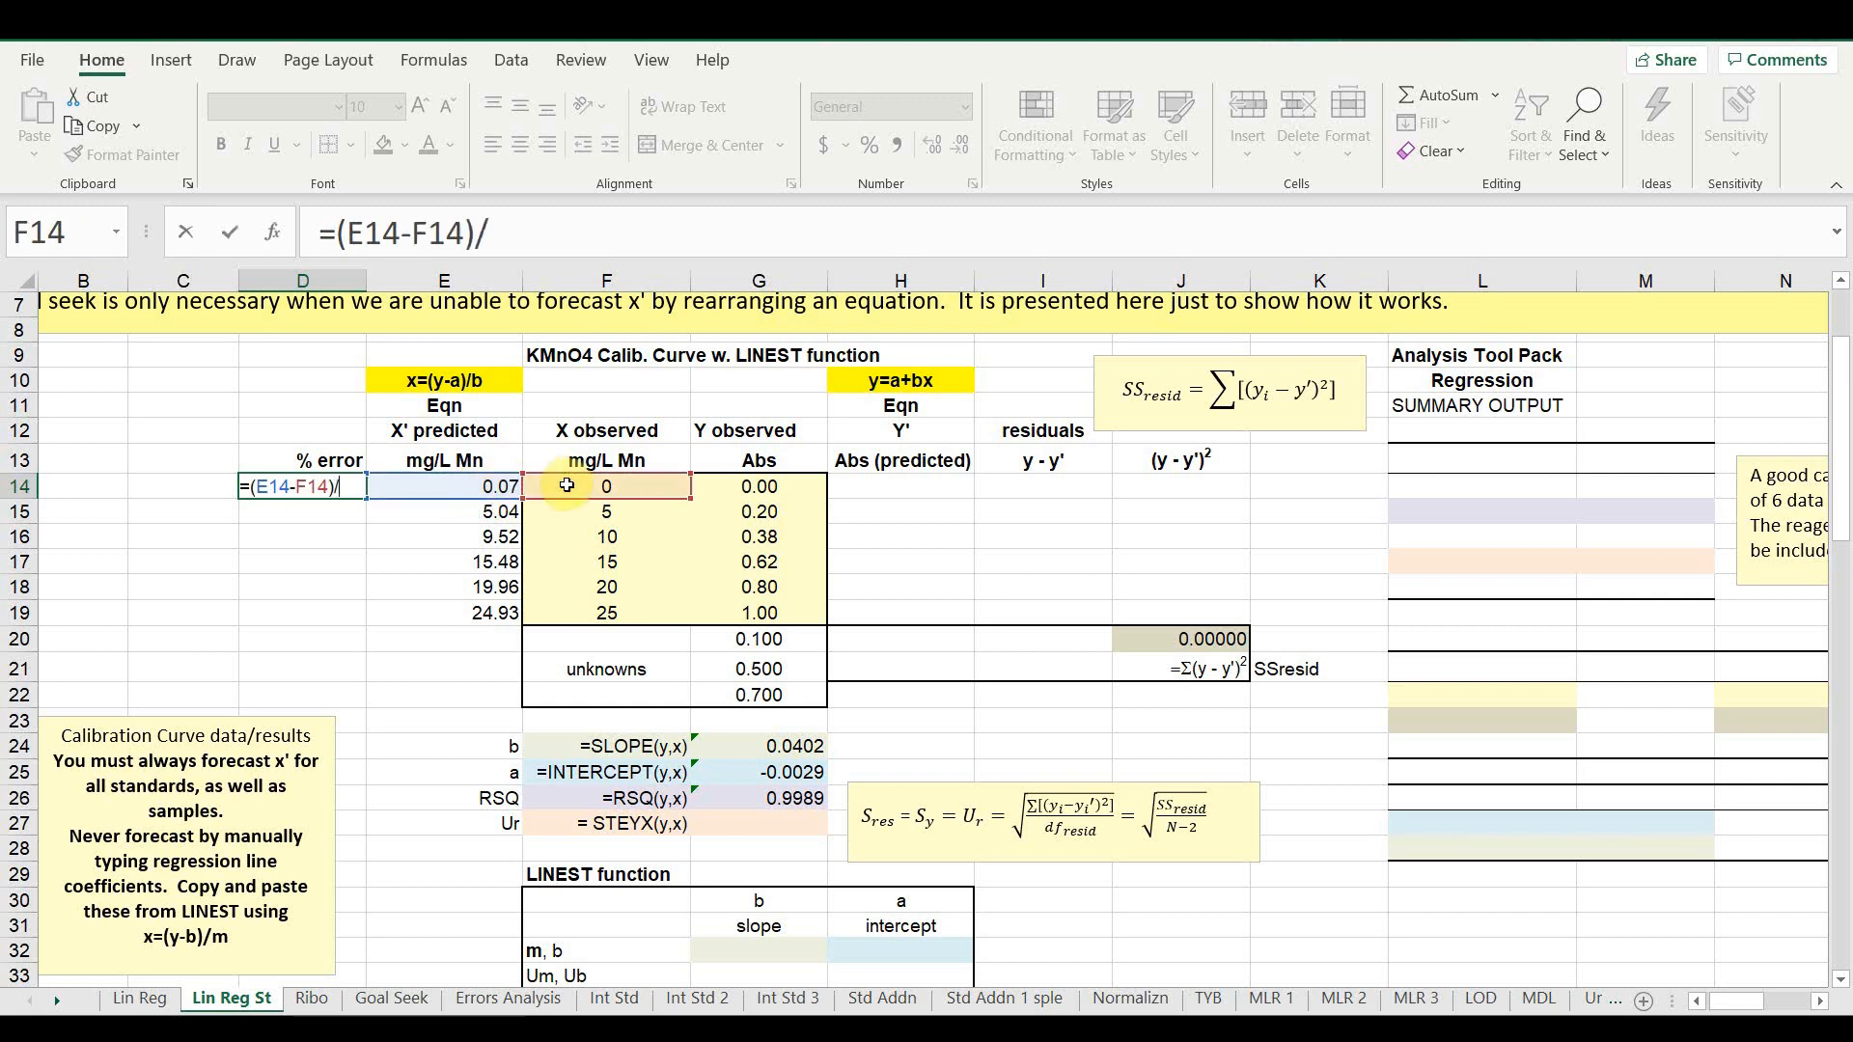
text(/)
click(600, 484)
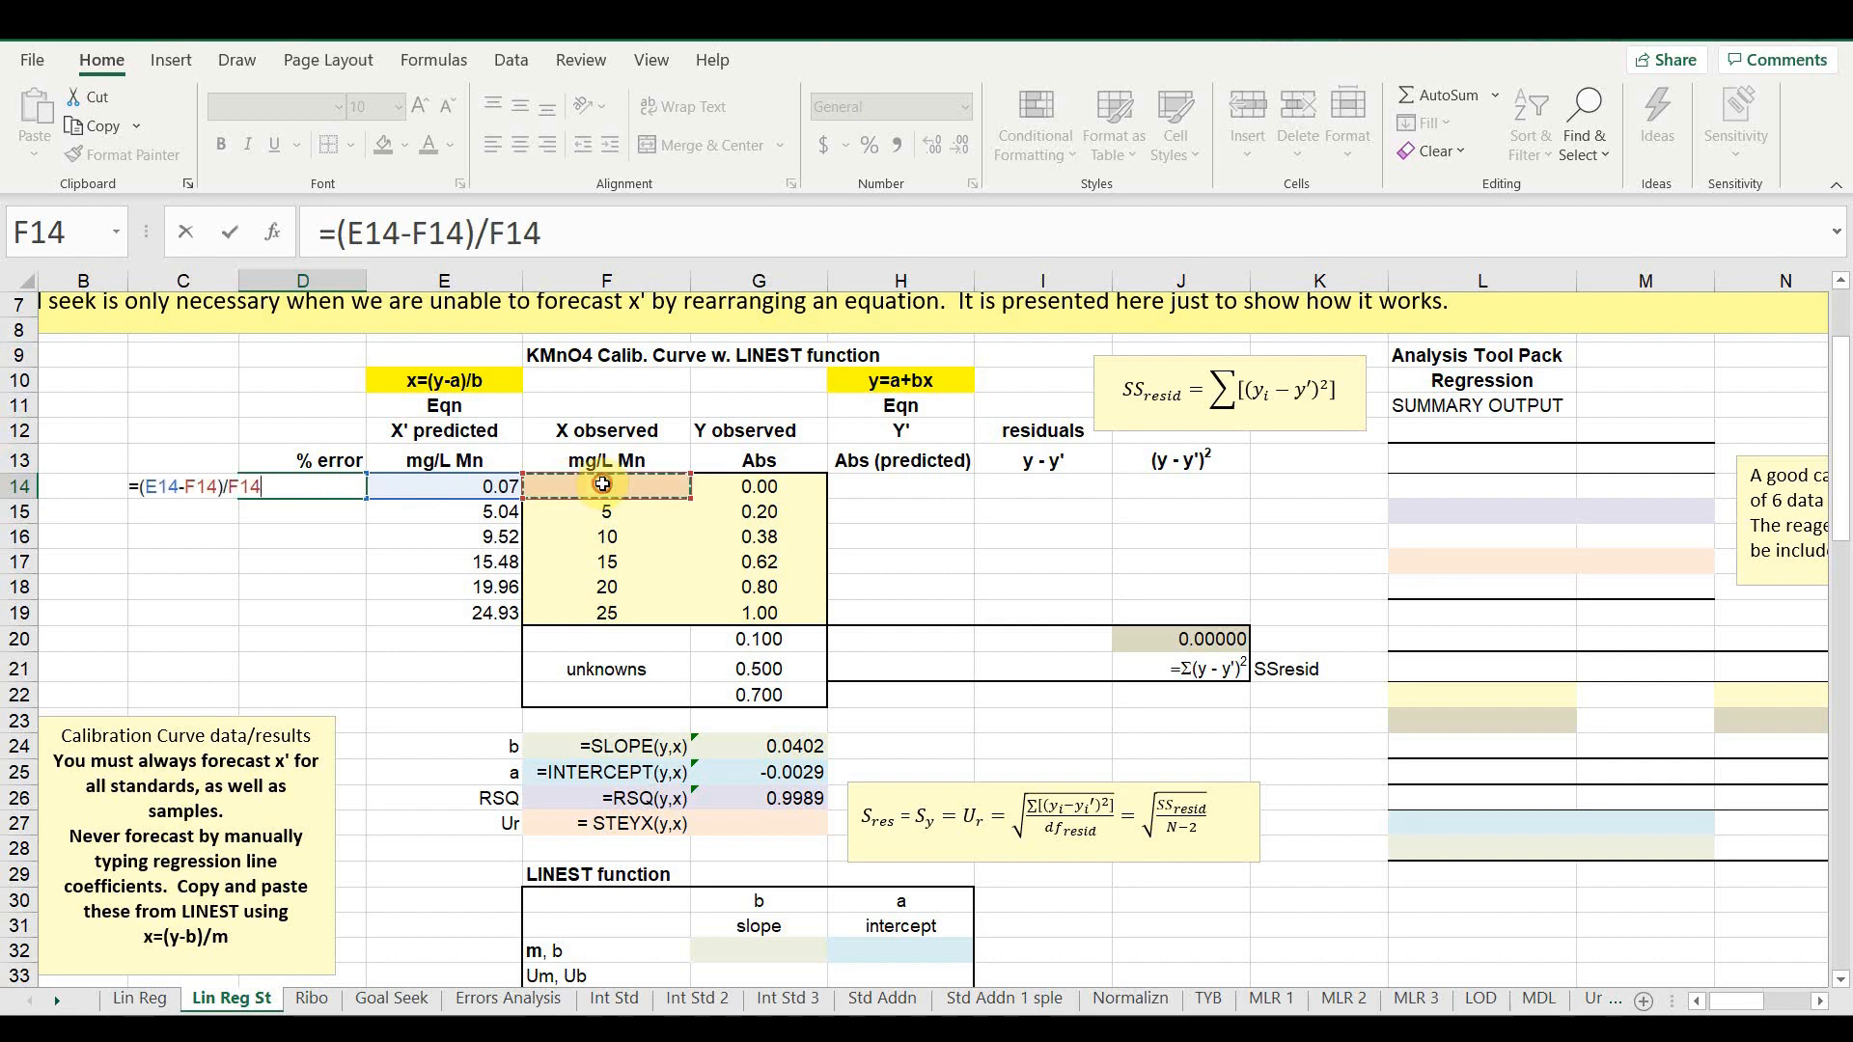
text(*100)
key(Return)
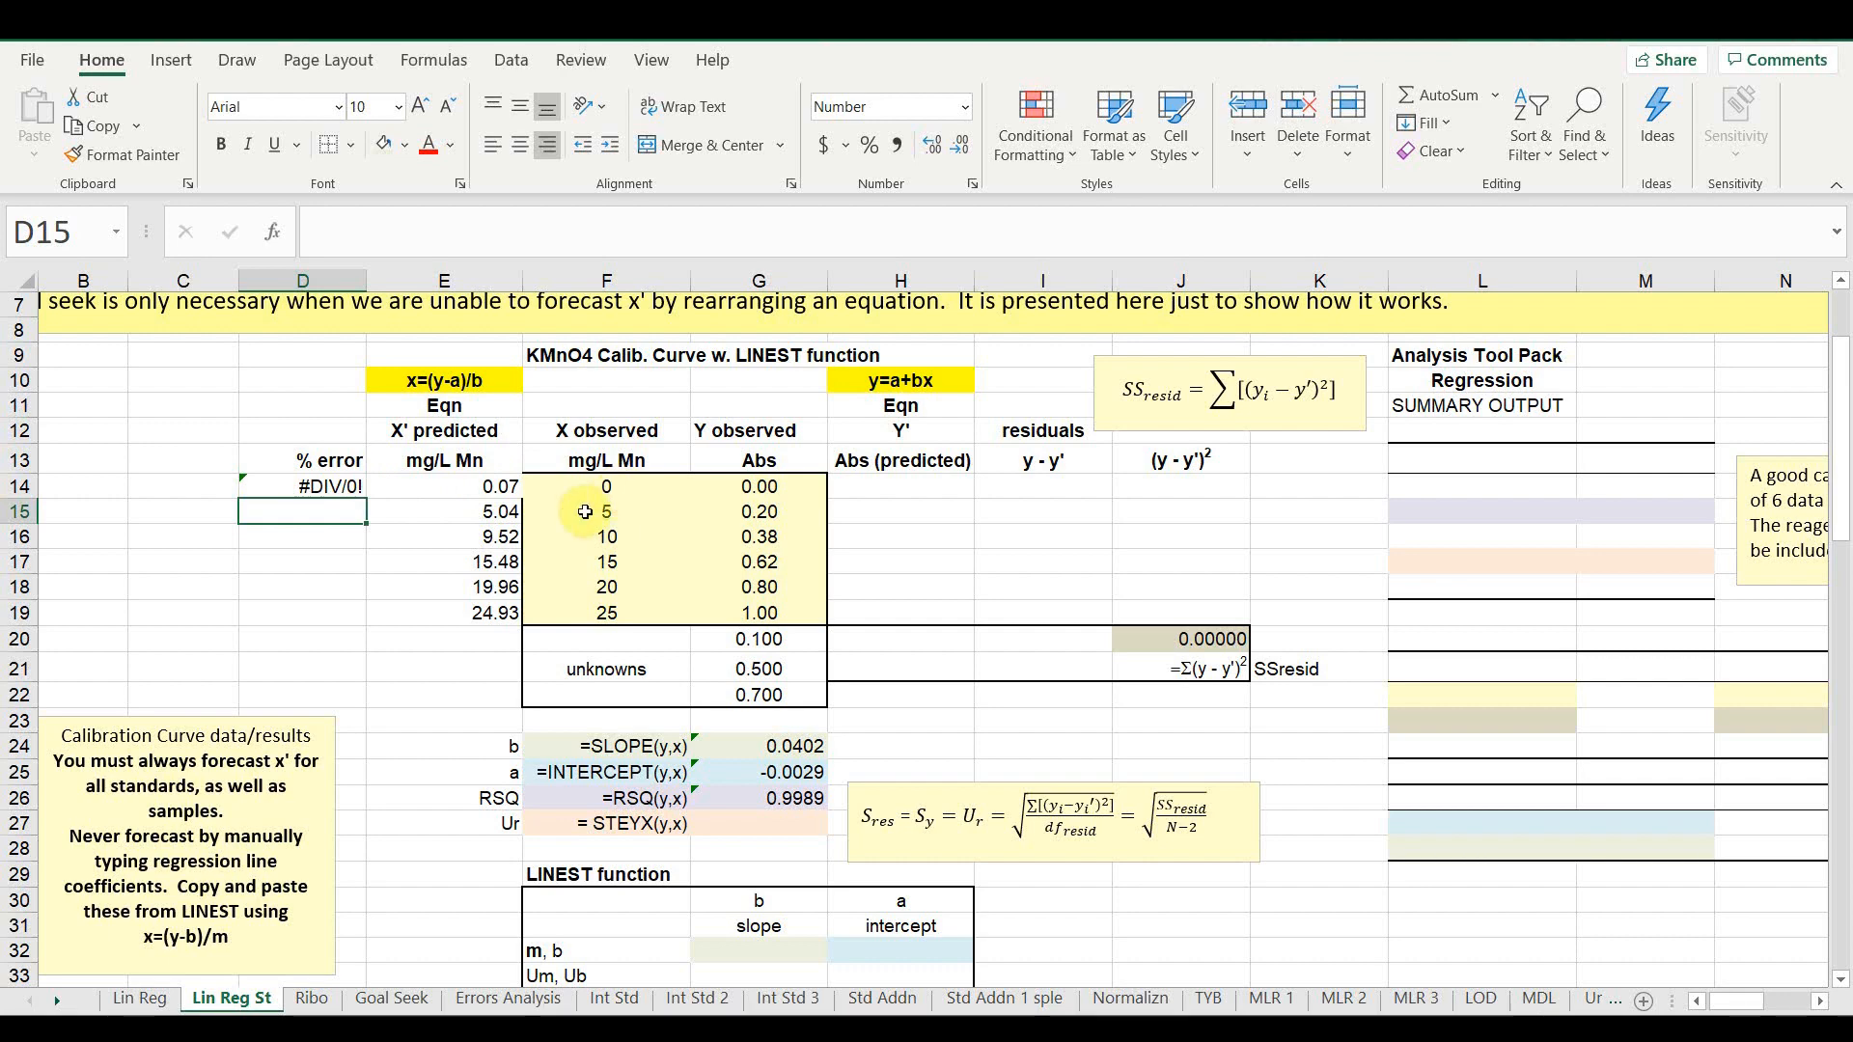
click(328, 487)
drag(358, 513, 304, 611)
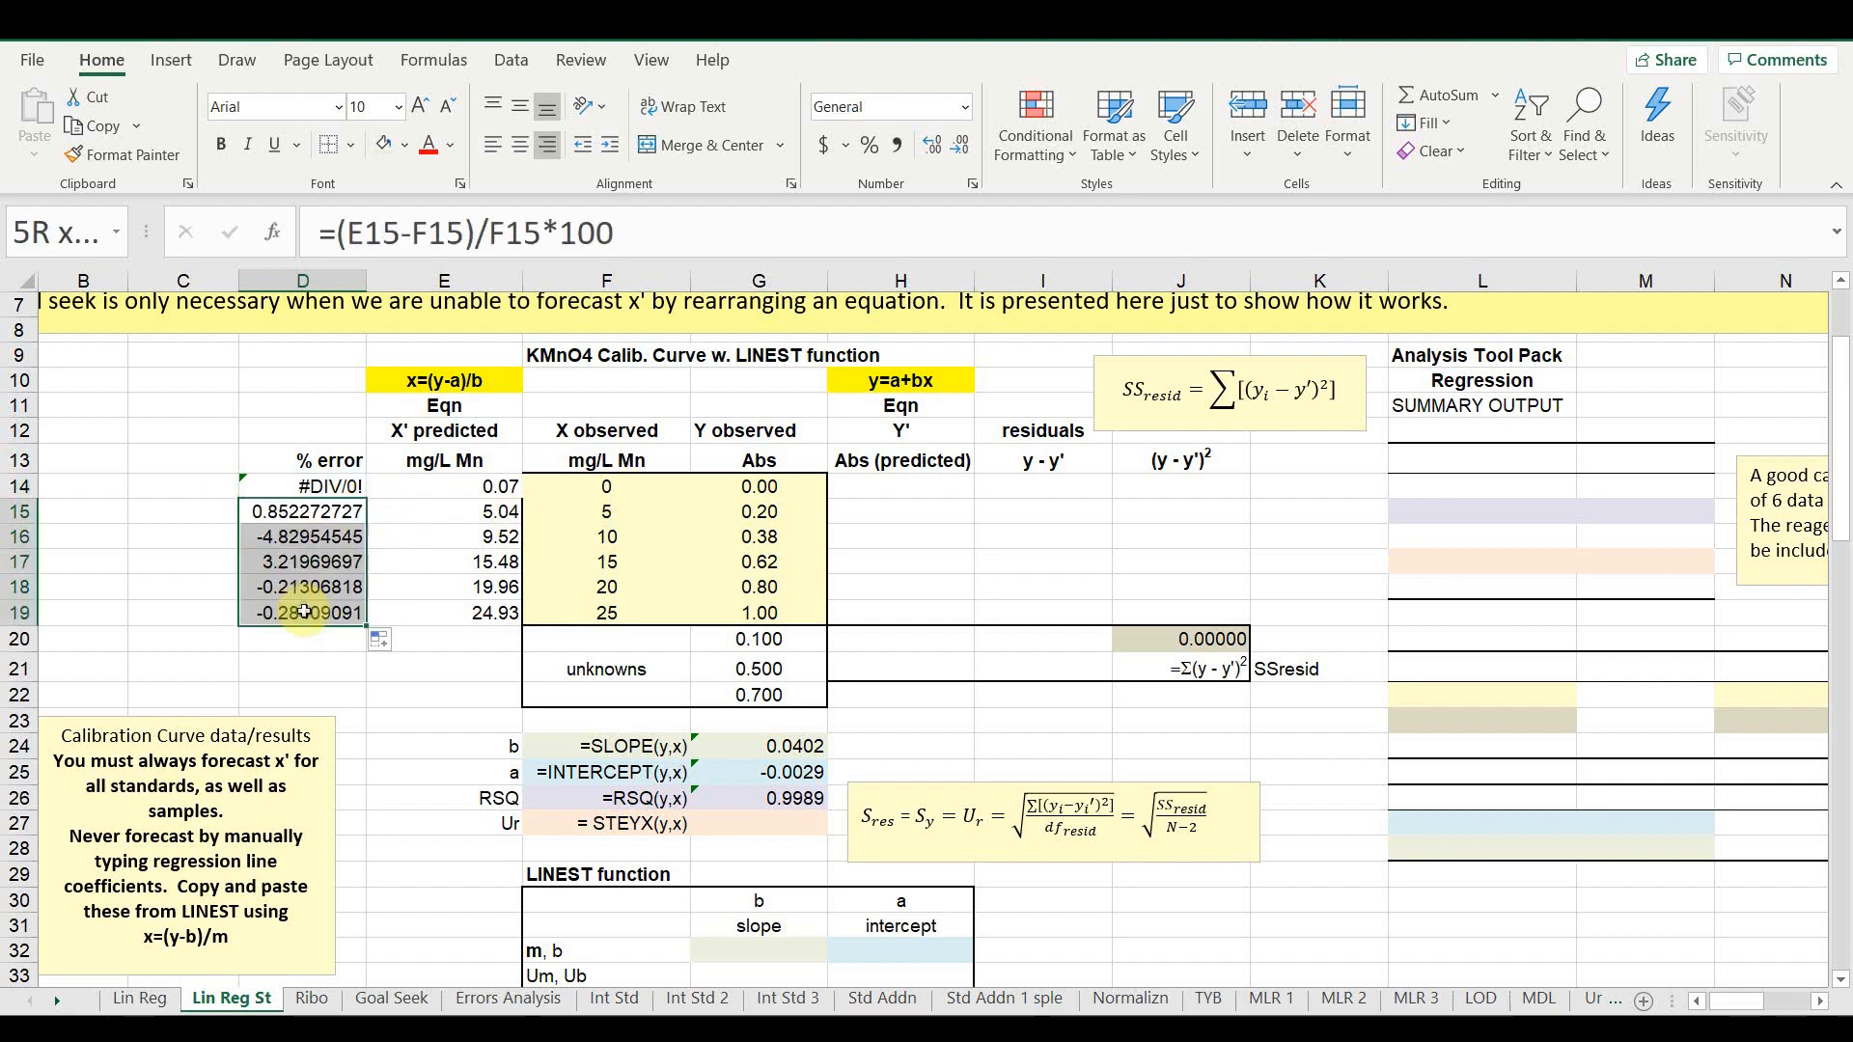
- Reduce the % error values in D15:D19 to one decimal place
click(412, 35)
click(412, 36)
click(412, 36)
click(412, 35)
click(412, 36)
click(412, 35)
click(412, 35)
click(412, 35)
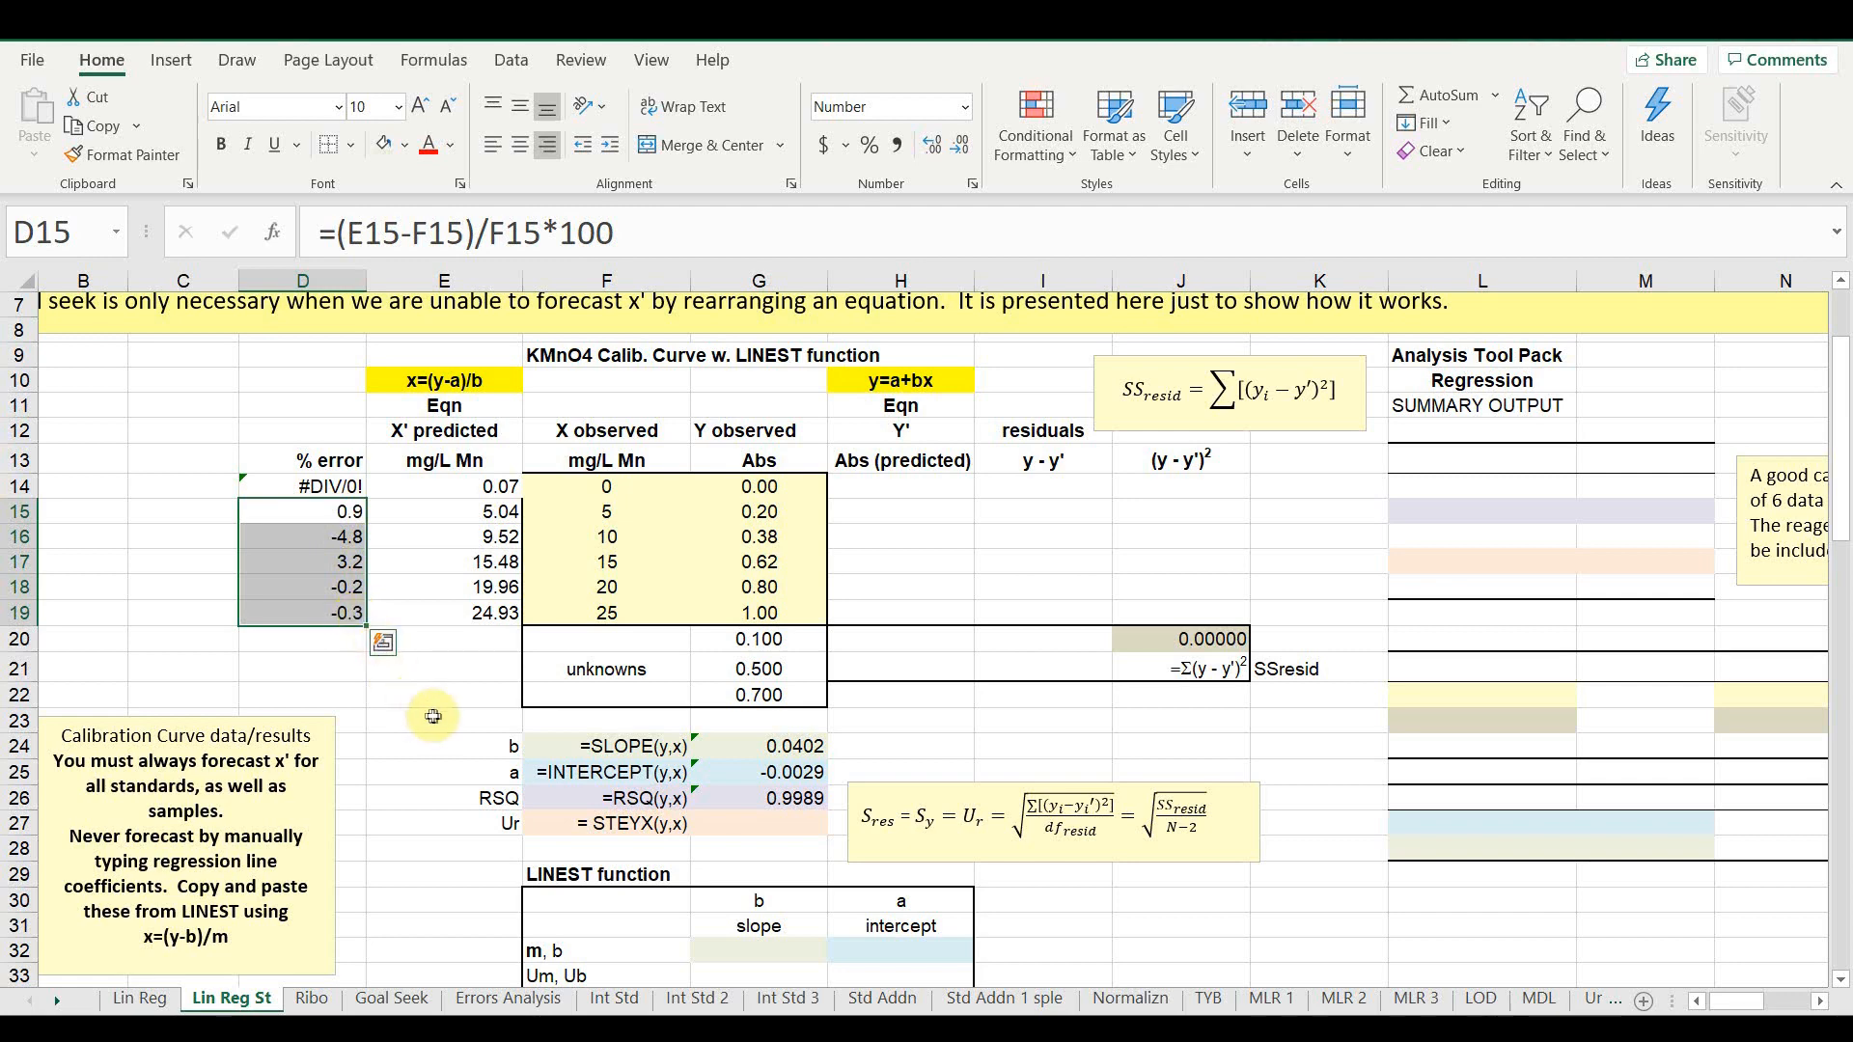
- Extend the predicted X' formula from E19 down through E22 for the unknowns and check the copied formulas
click(502, 618)
drag(523, 627, 527, 705)
key(Down)
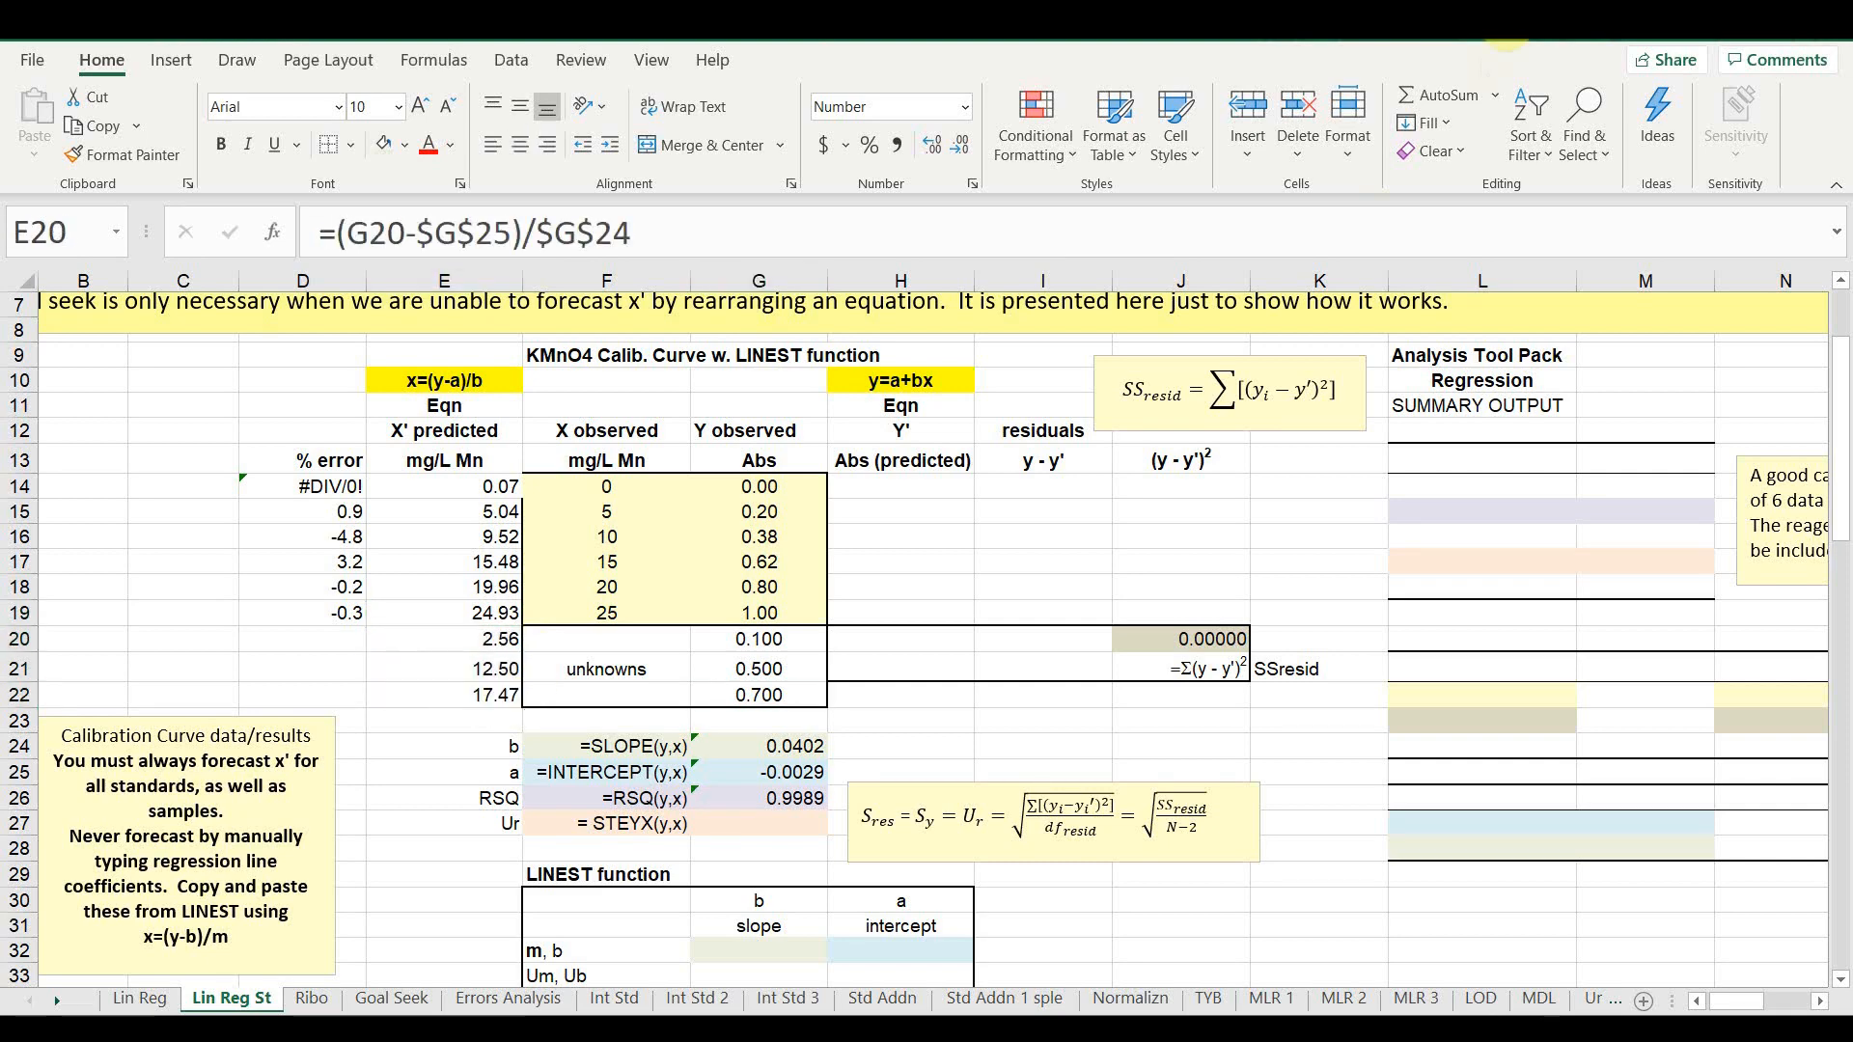
click(465, 644)
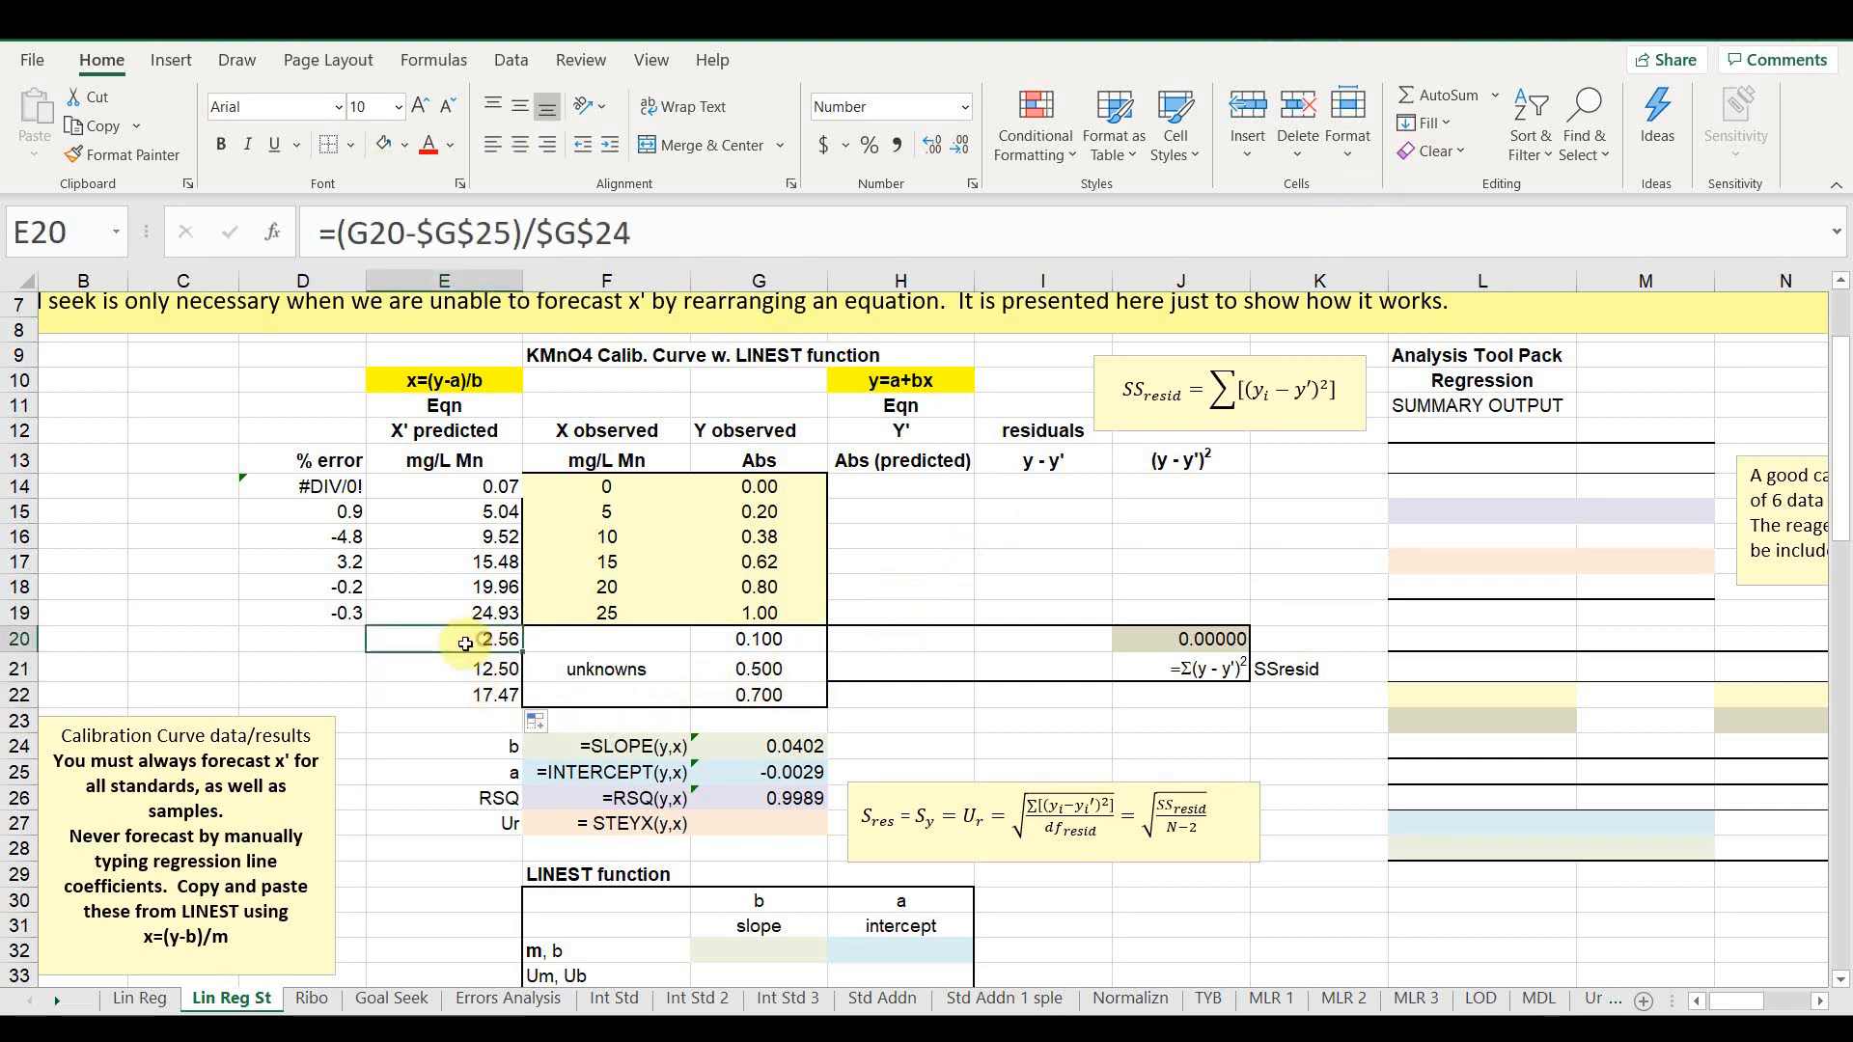
click(453, 664)
click(449, 694)
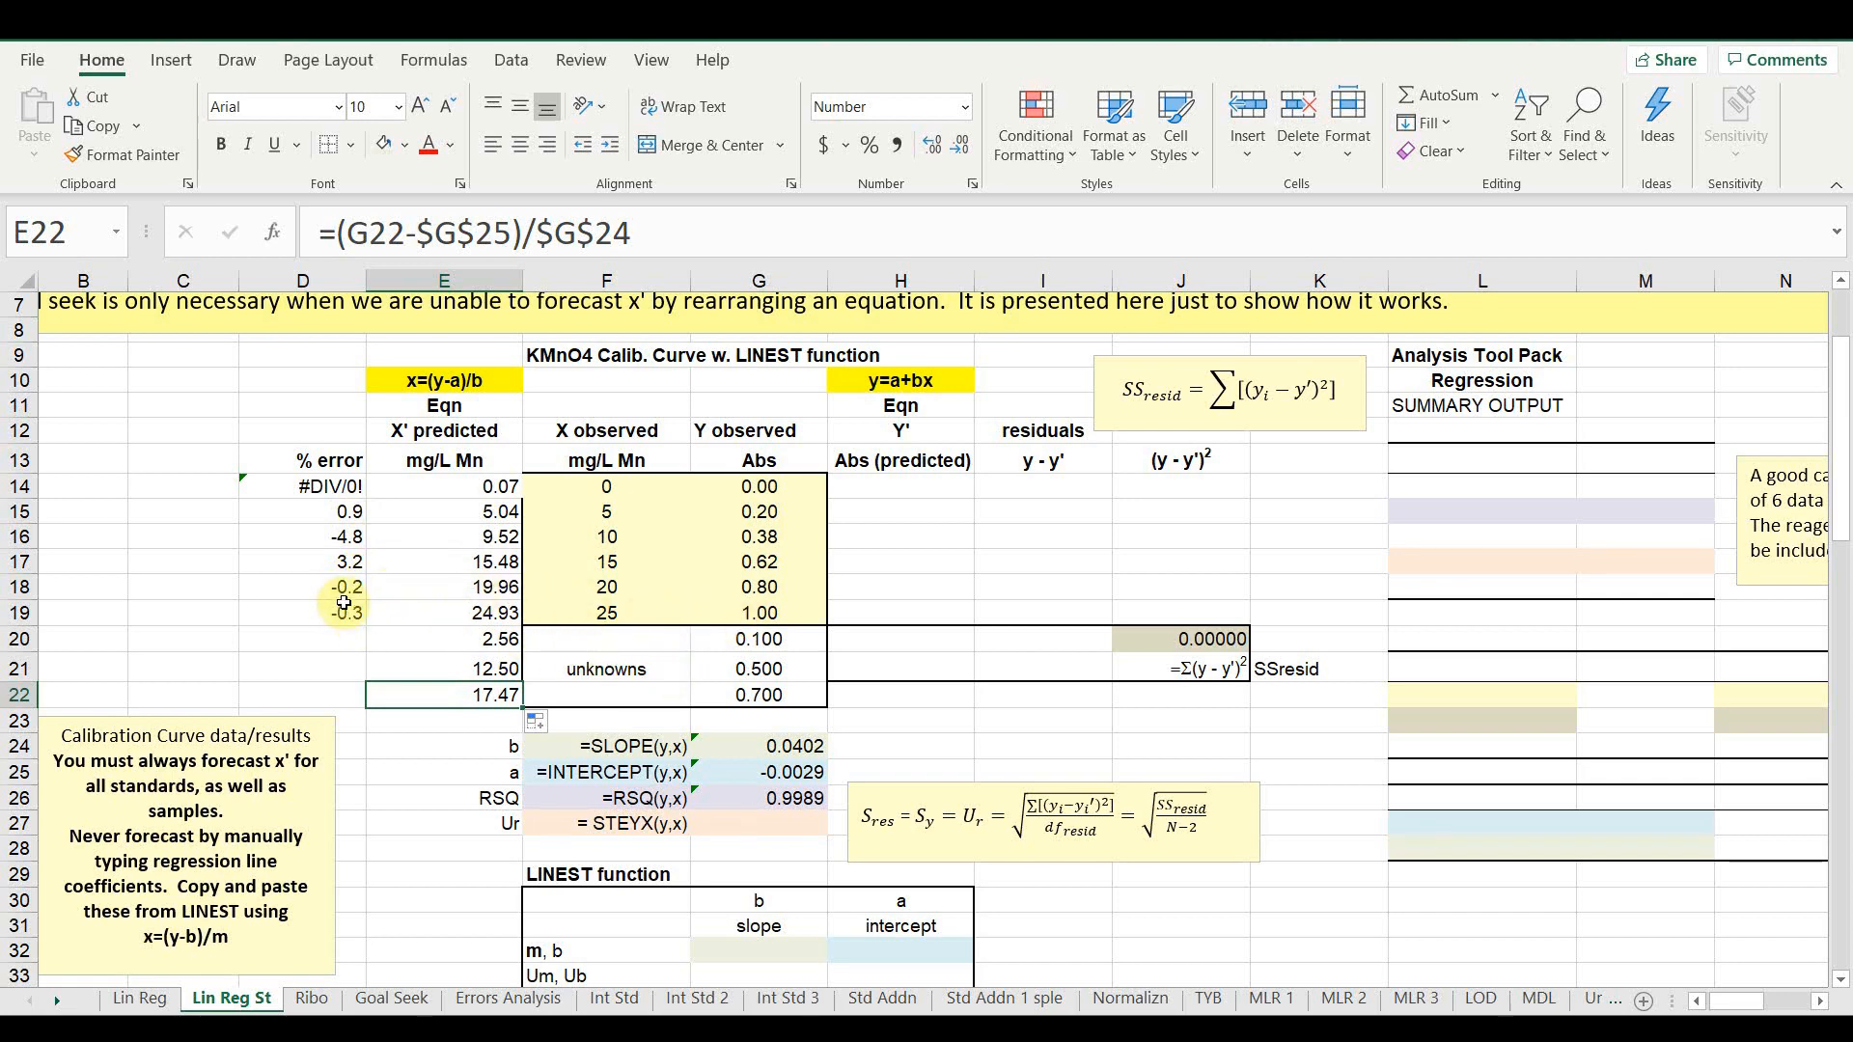
click(762, 674)
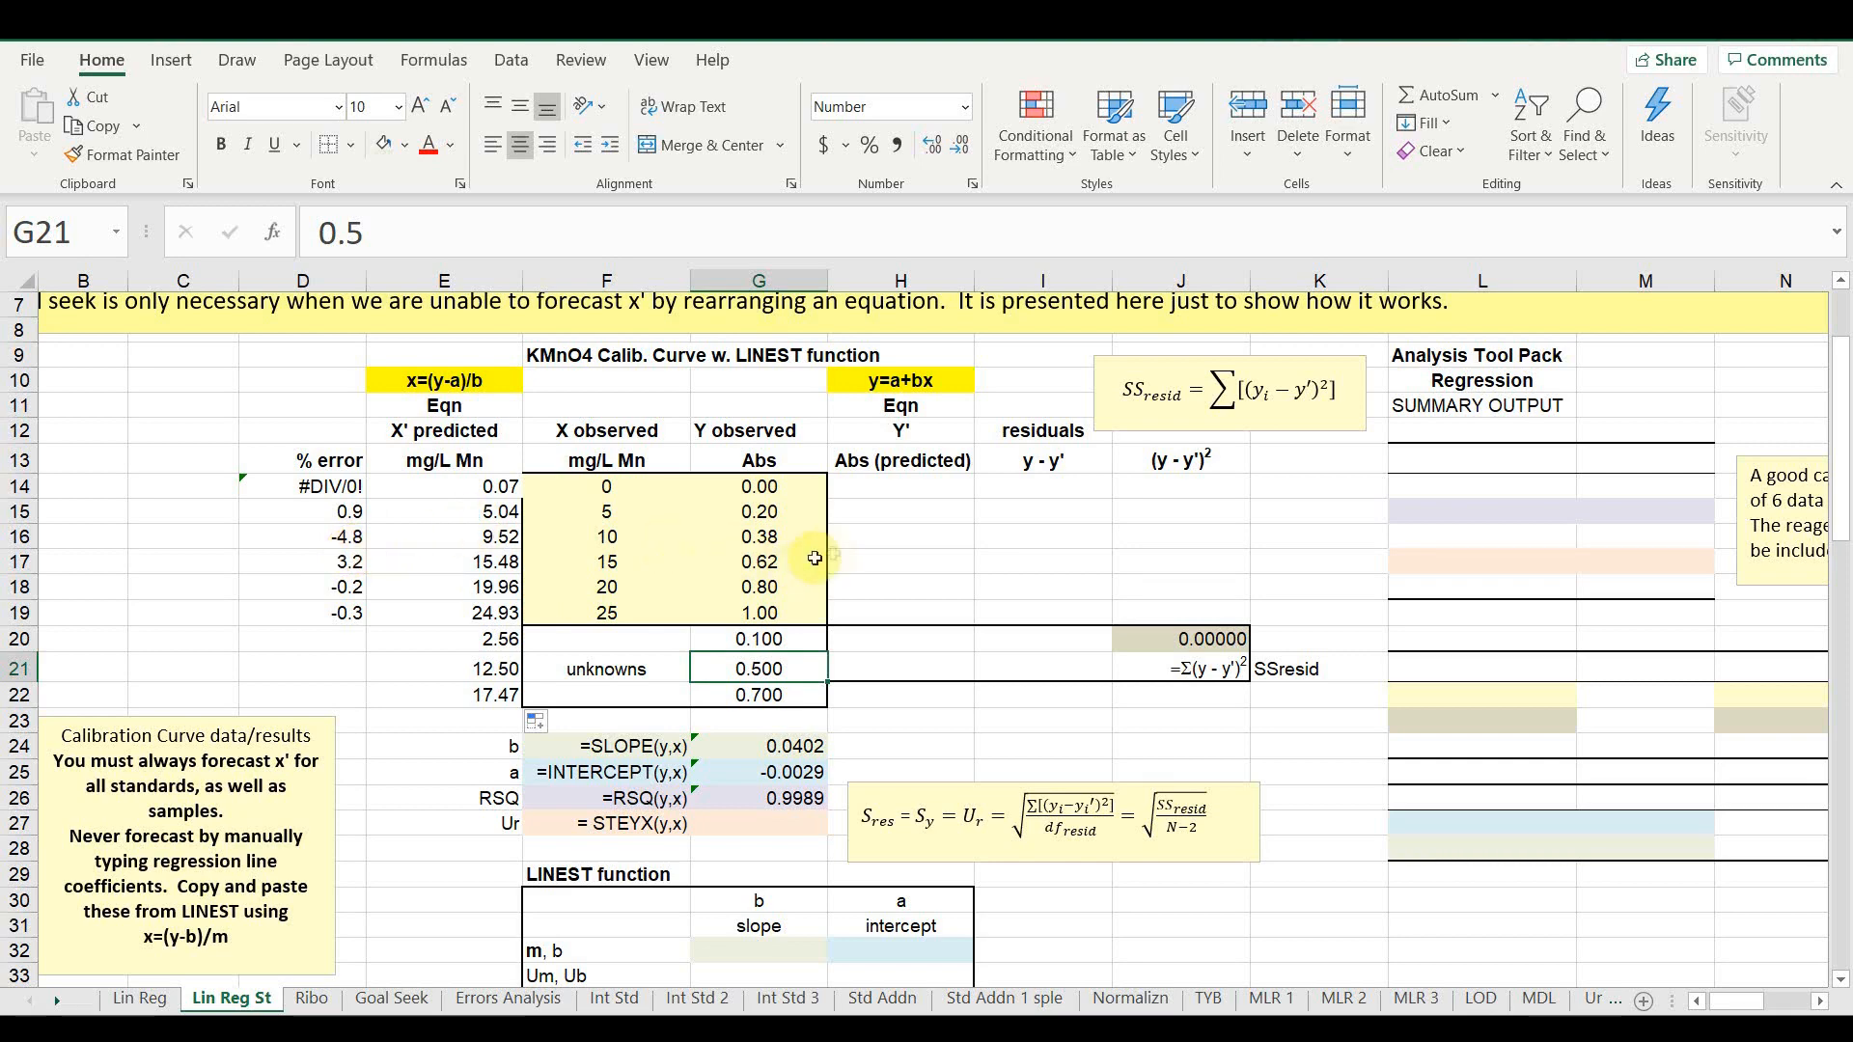
- Calculate the predicted absorbance Y' in H14 with =$G$25+$G$24*F14
click(882, 484)
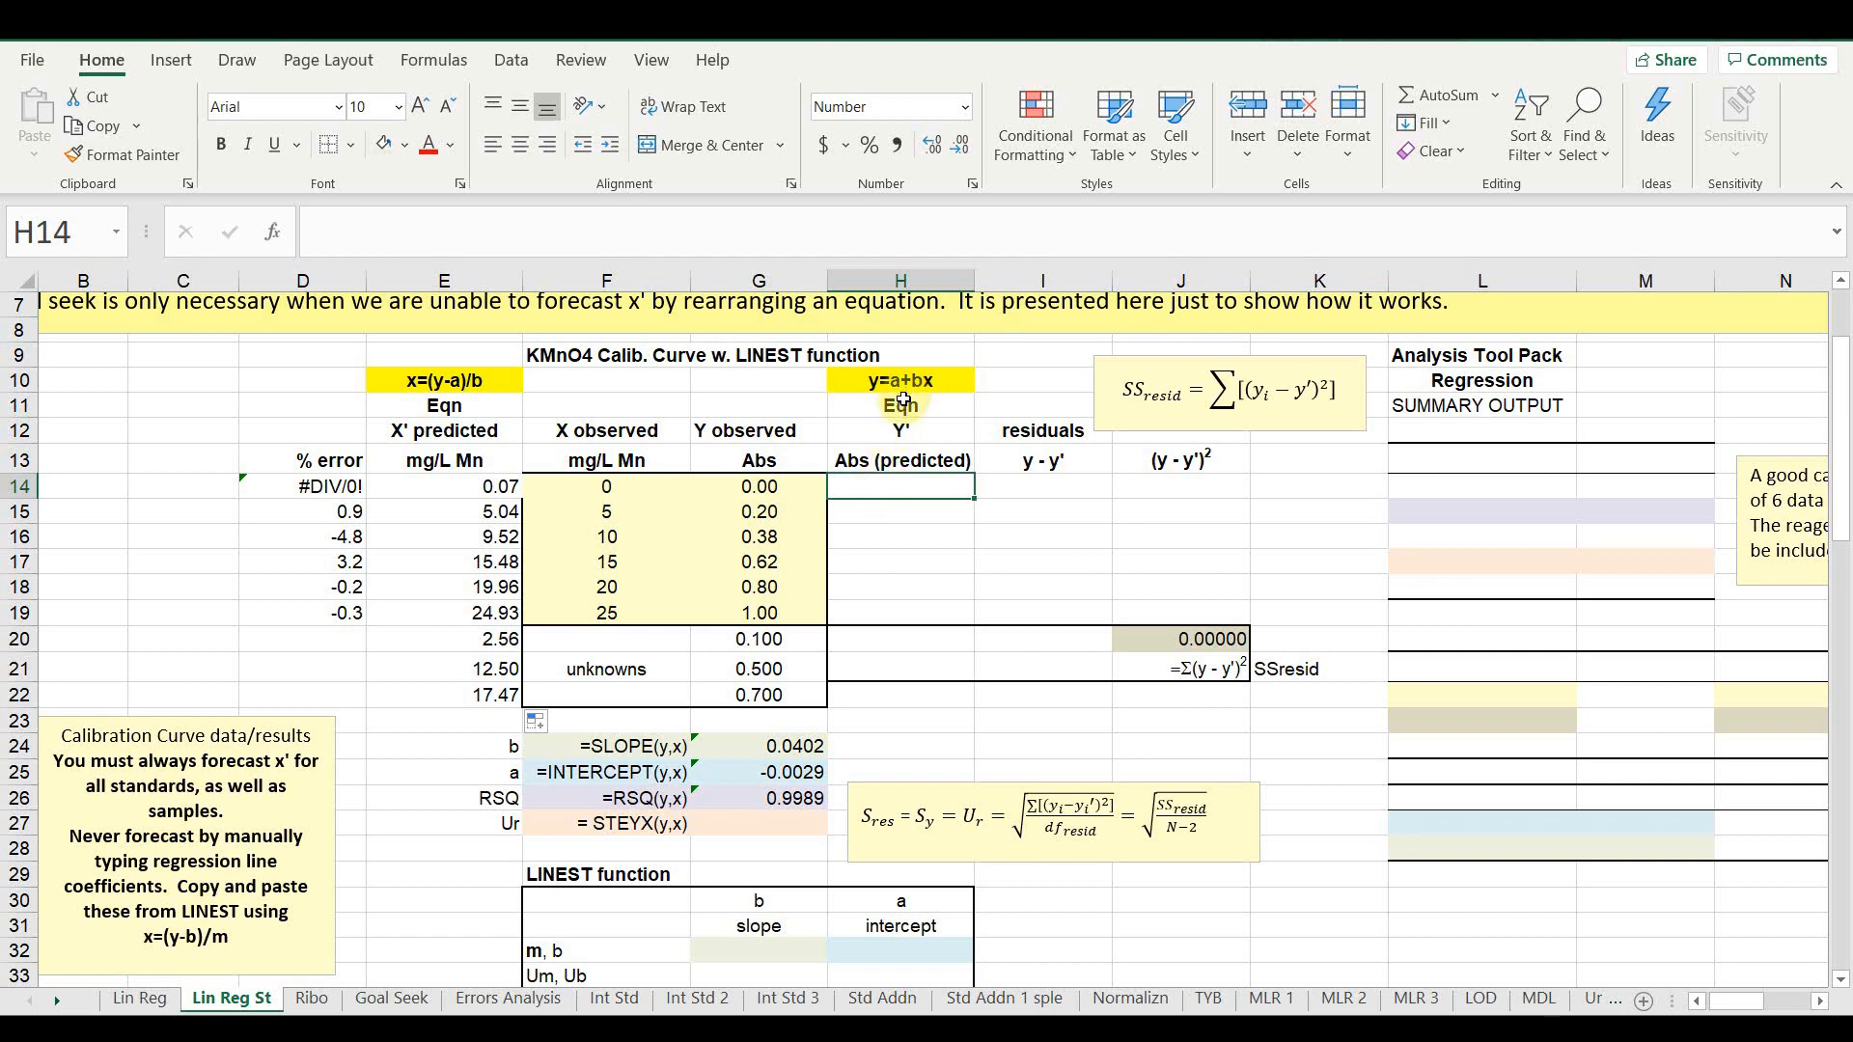
text(=)
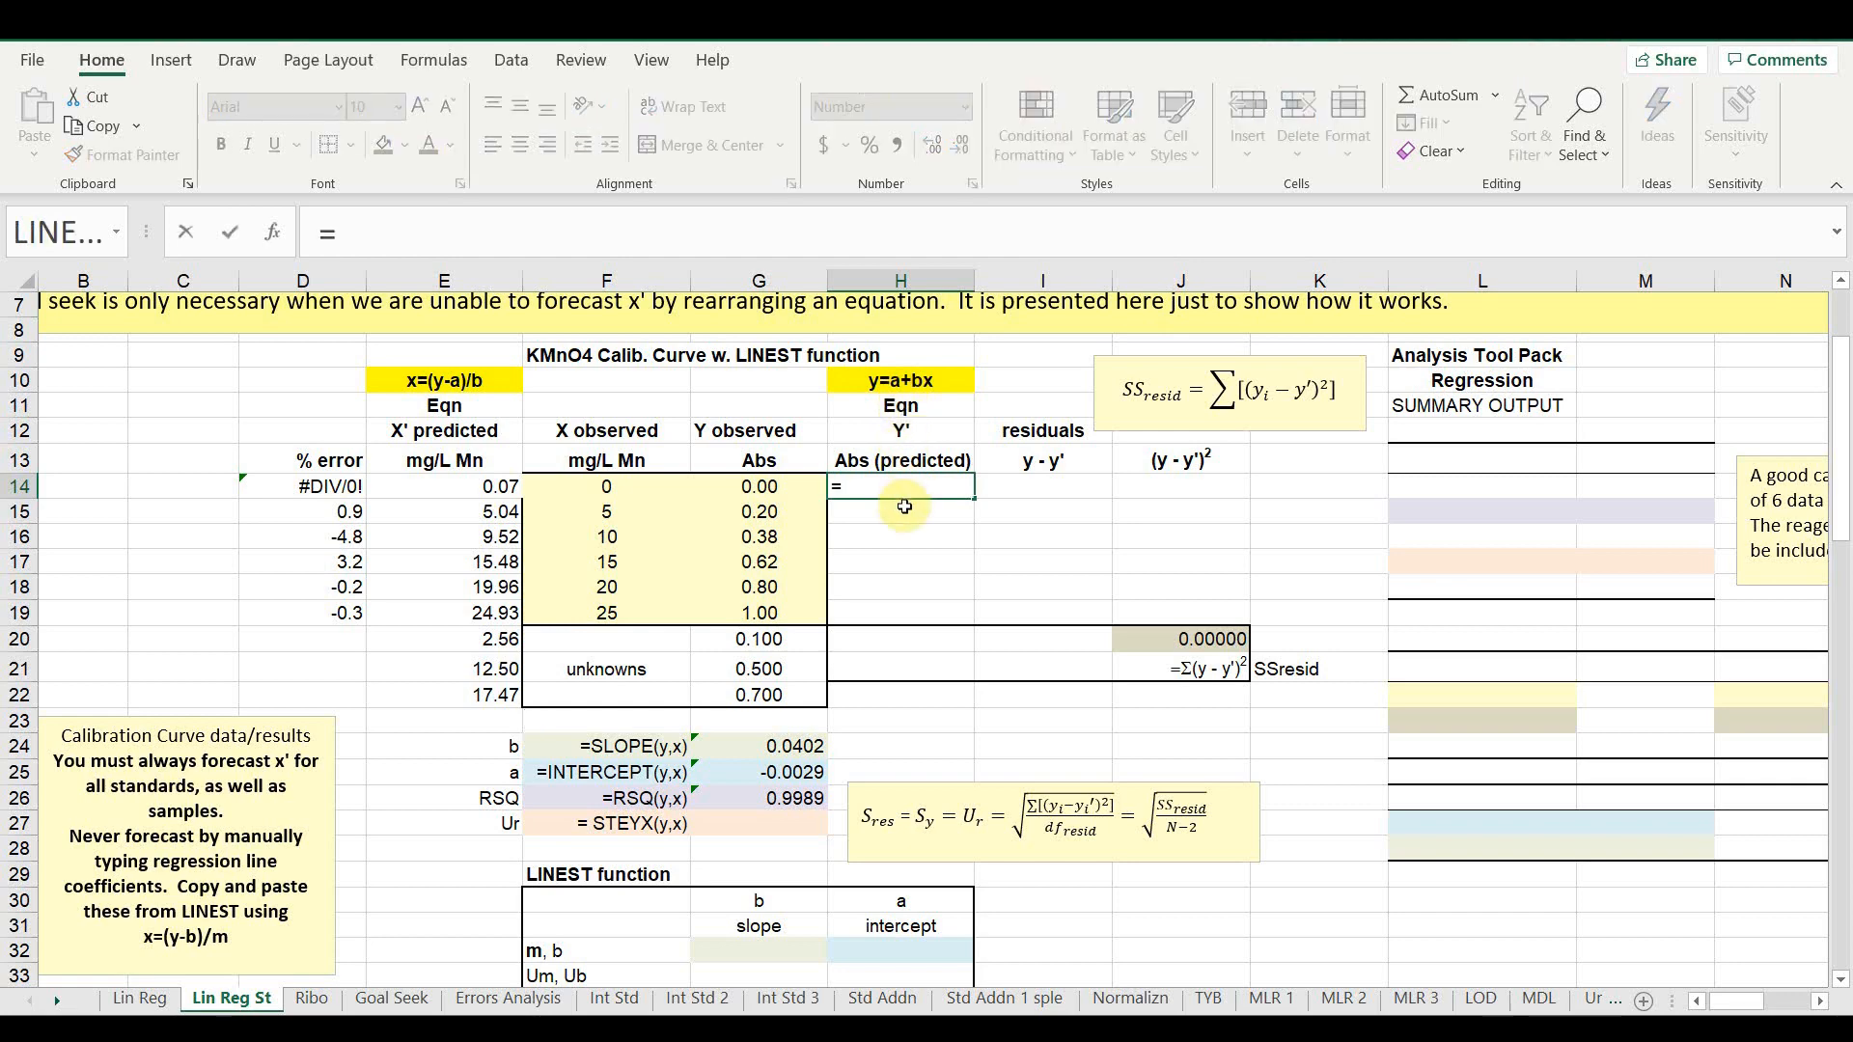
click(787, 767)
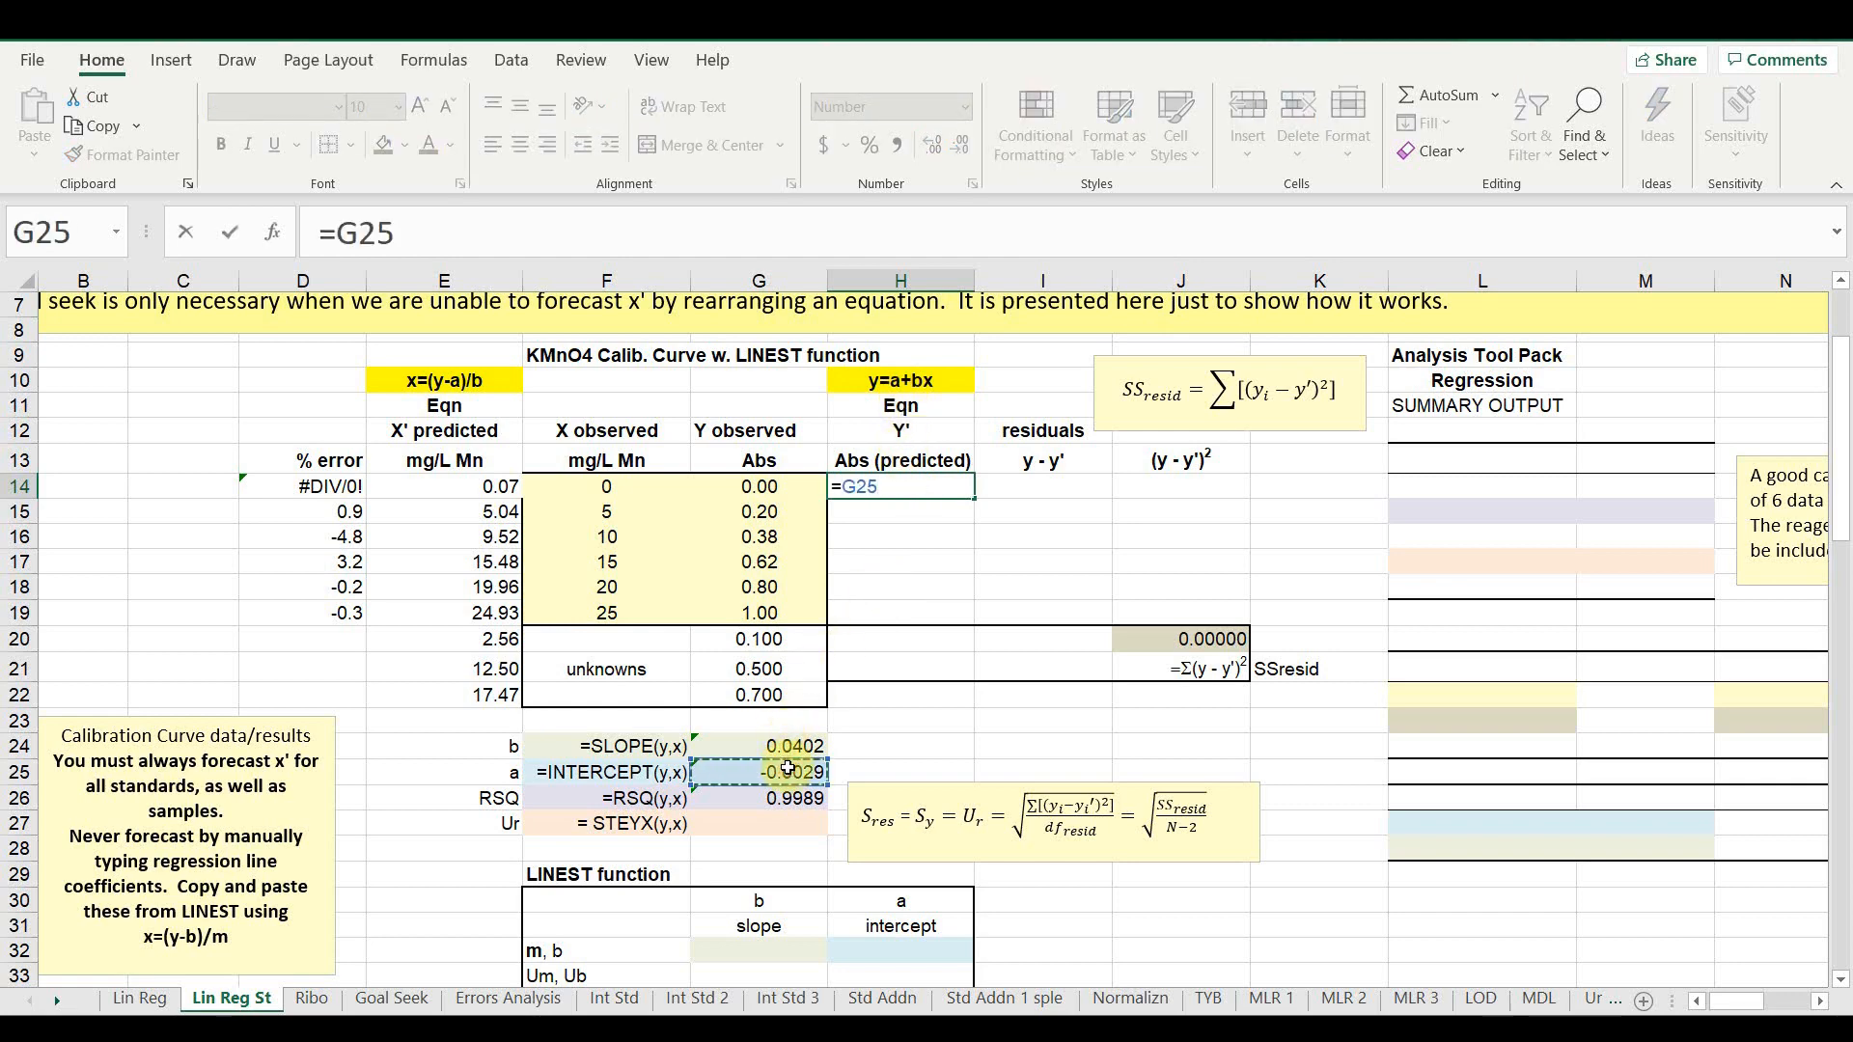
key(F4)
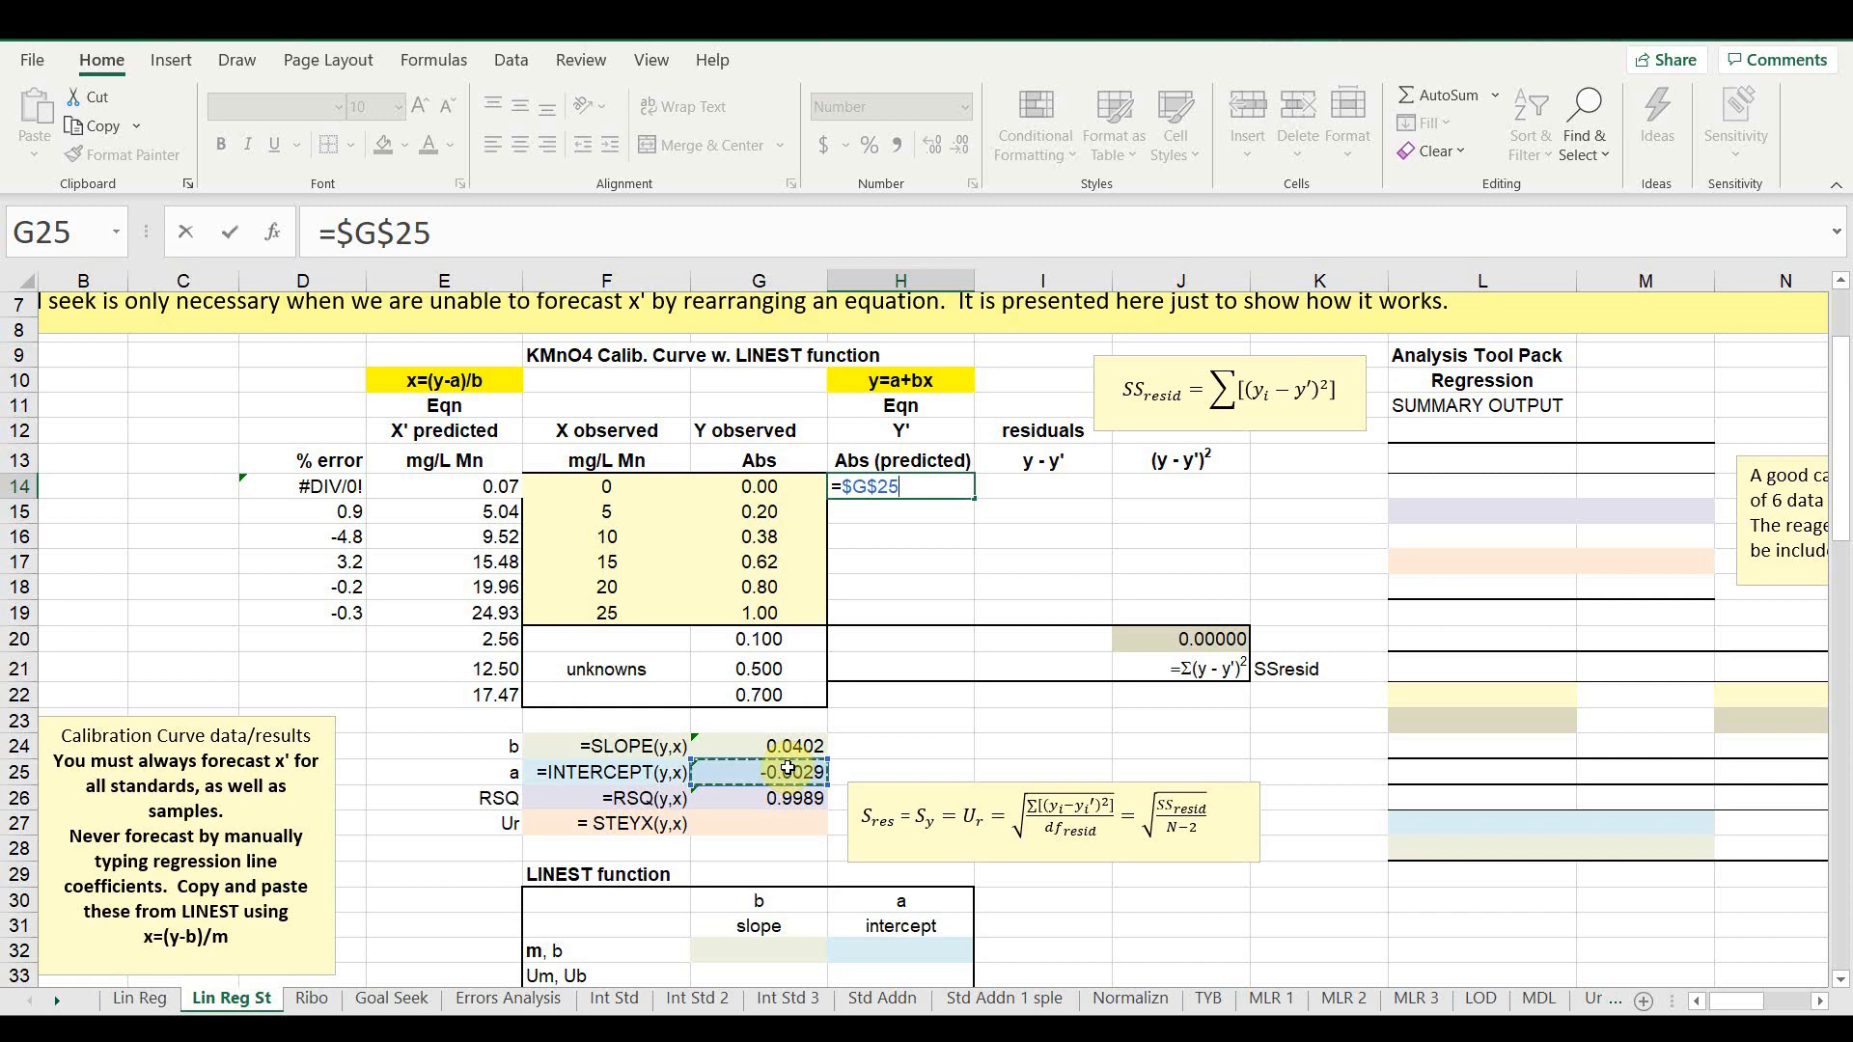
text(+)
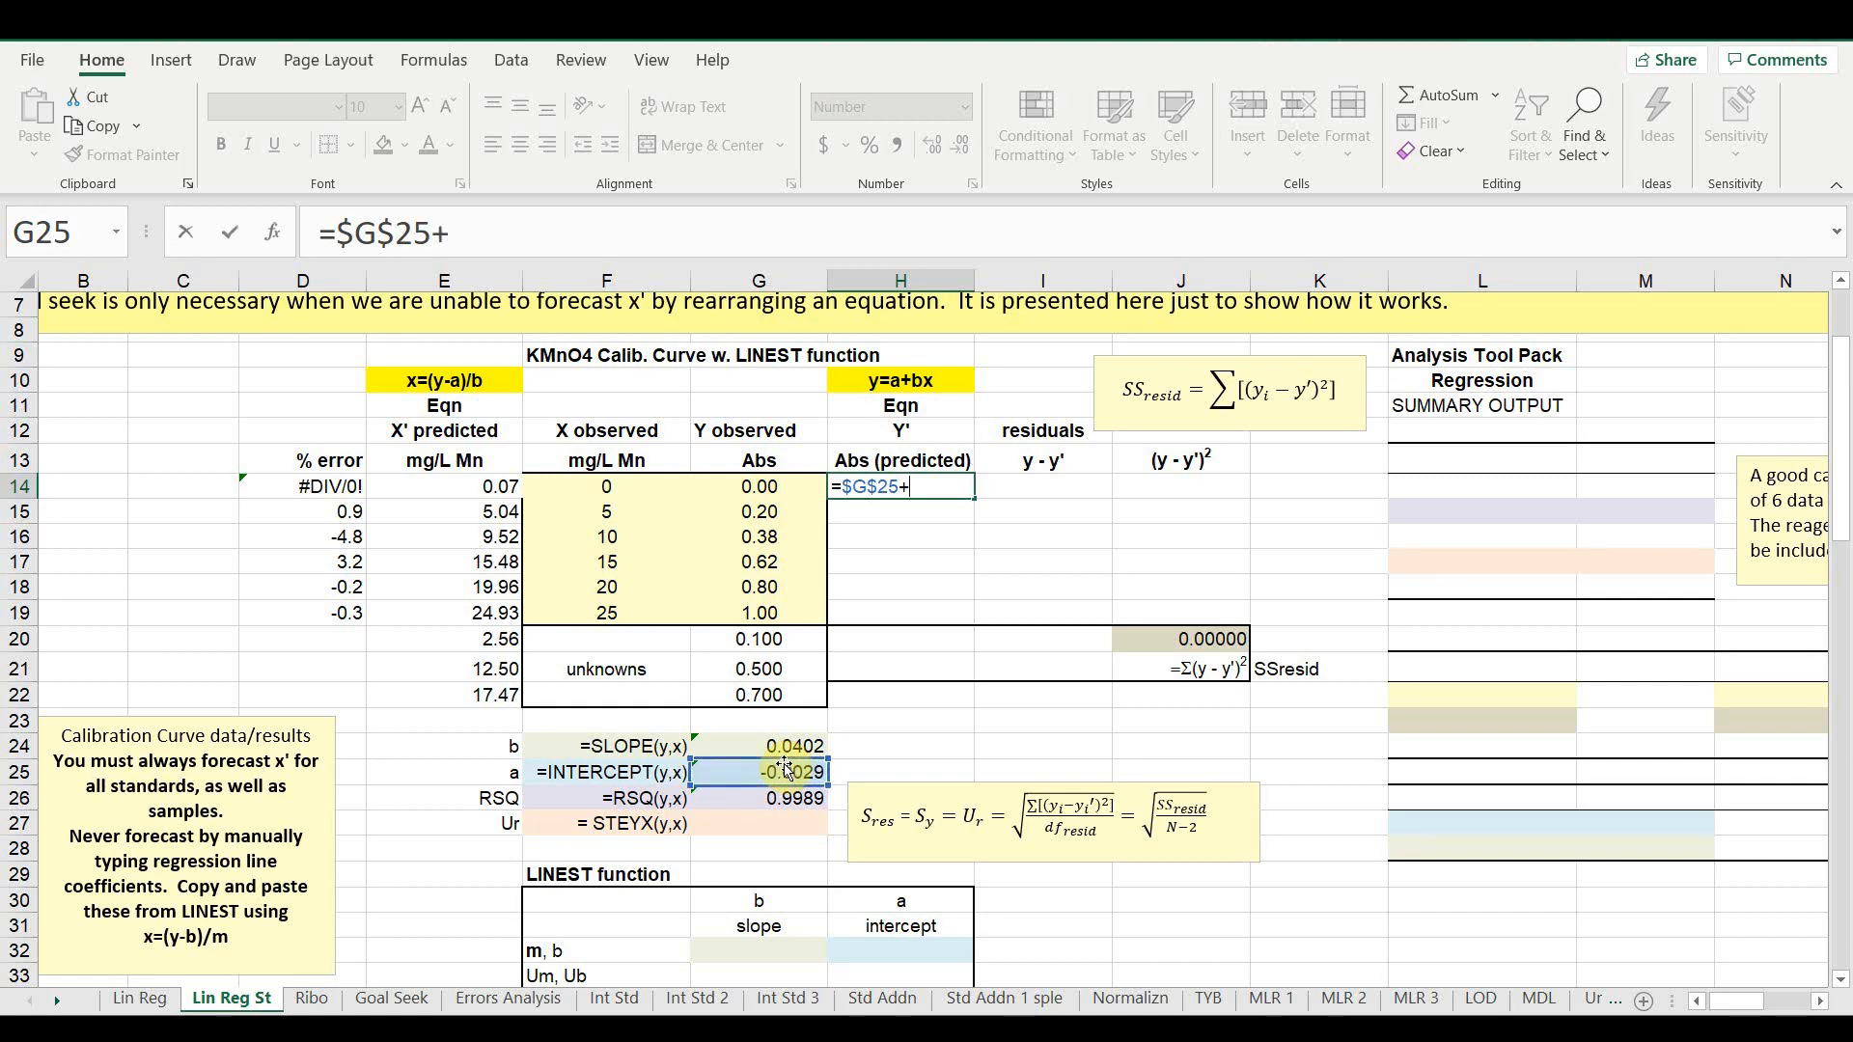
click(787, 748)
key(F4)
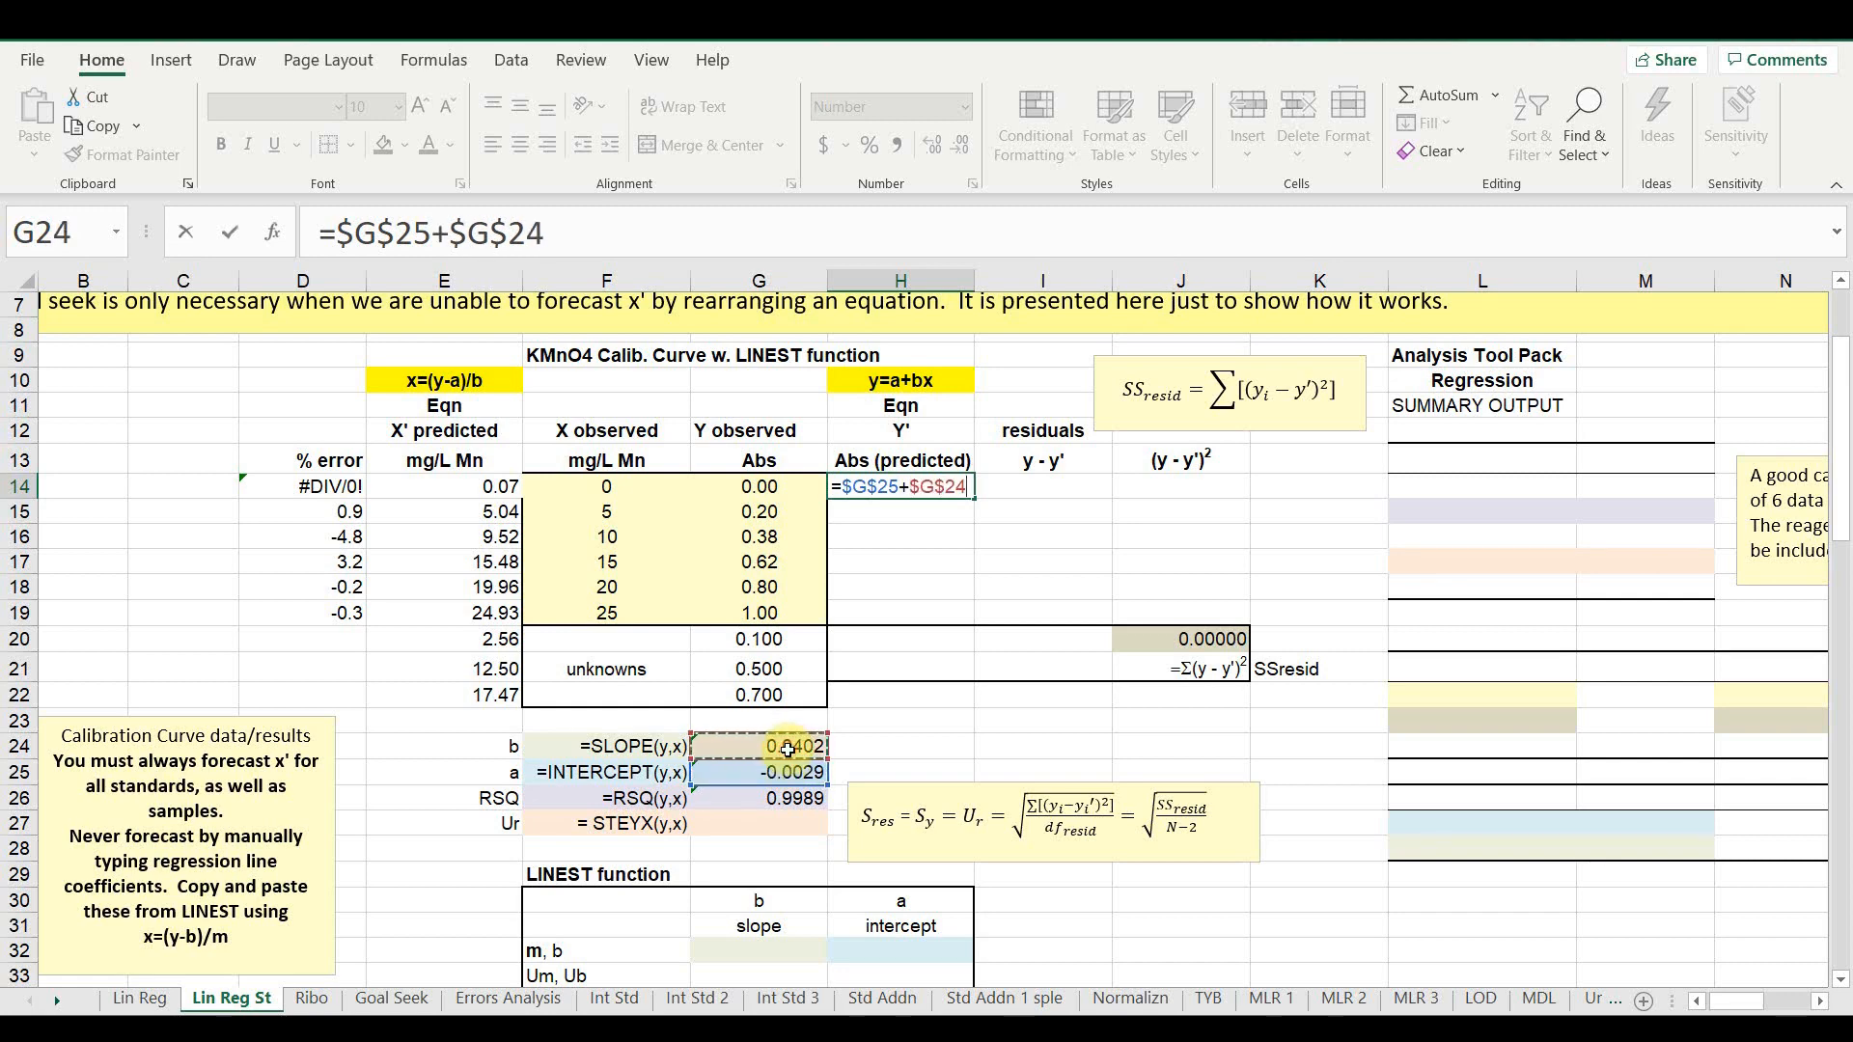
text(*)
click(599, 486)
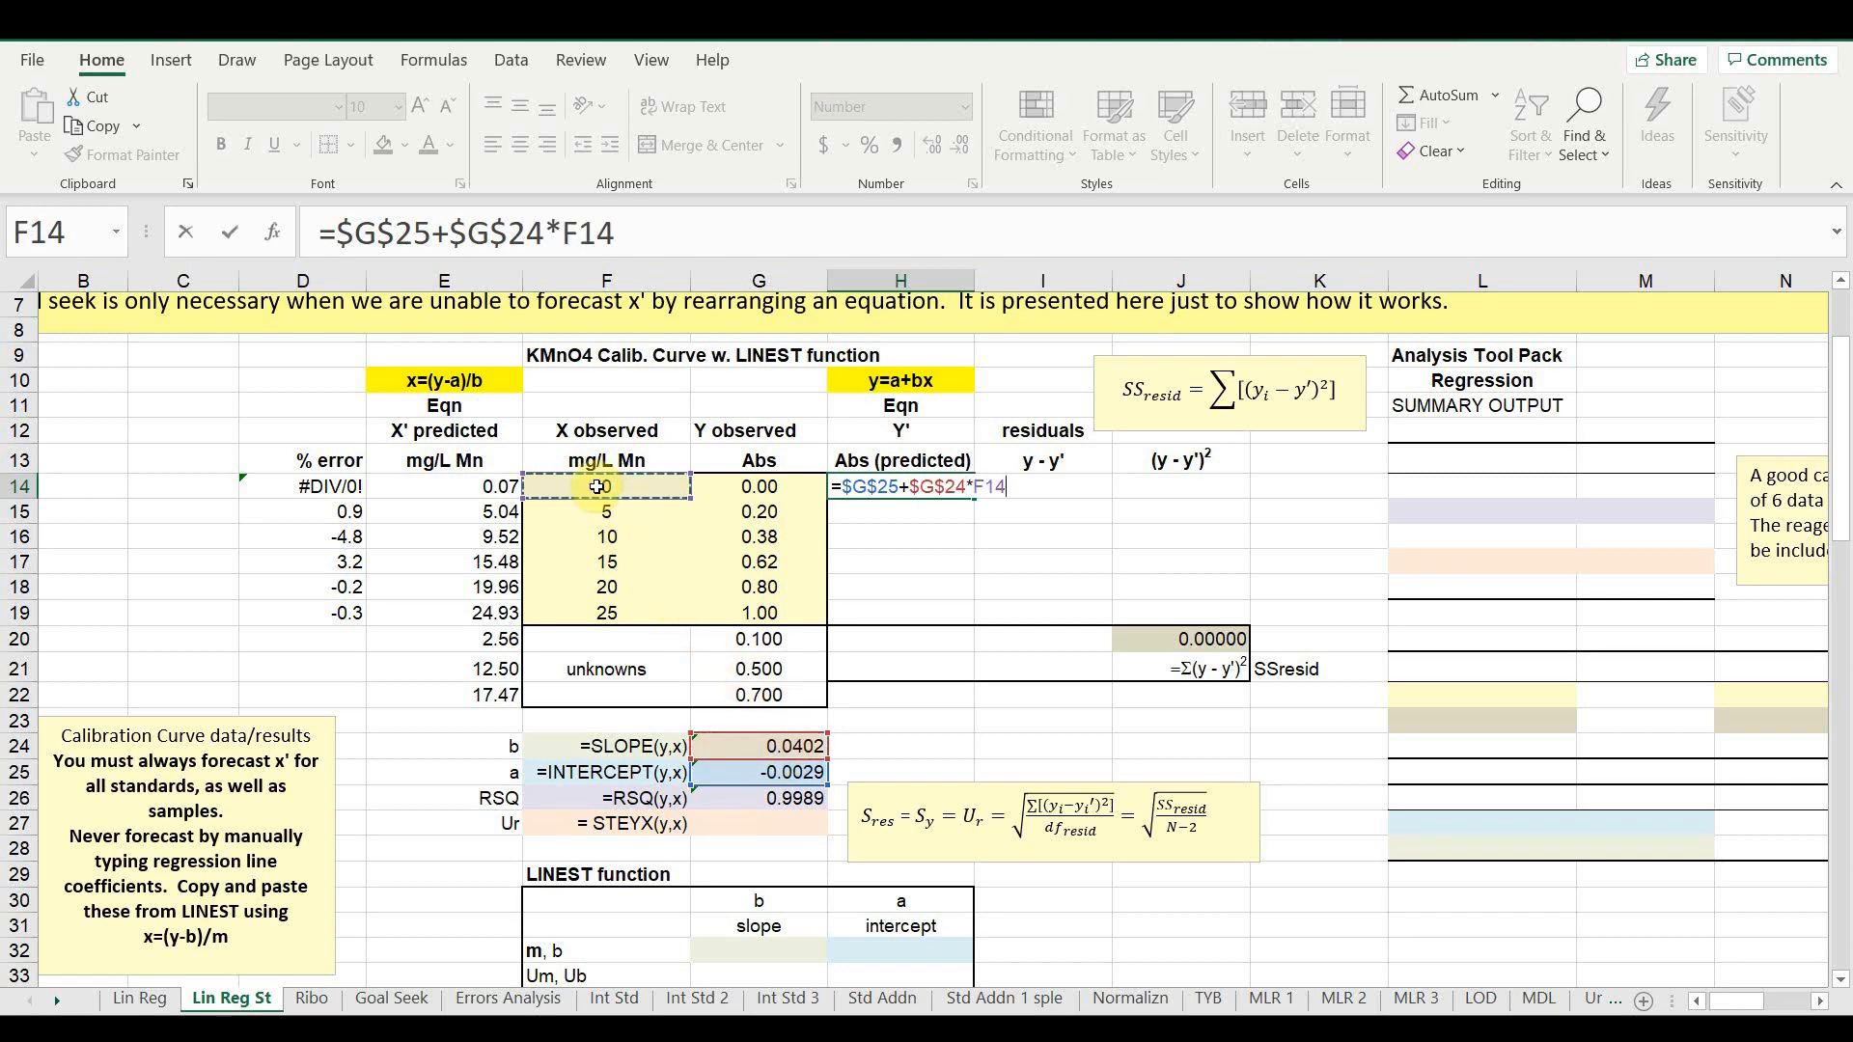
key(Return)
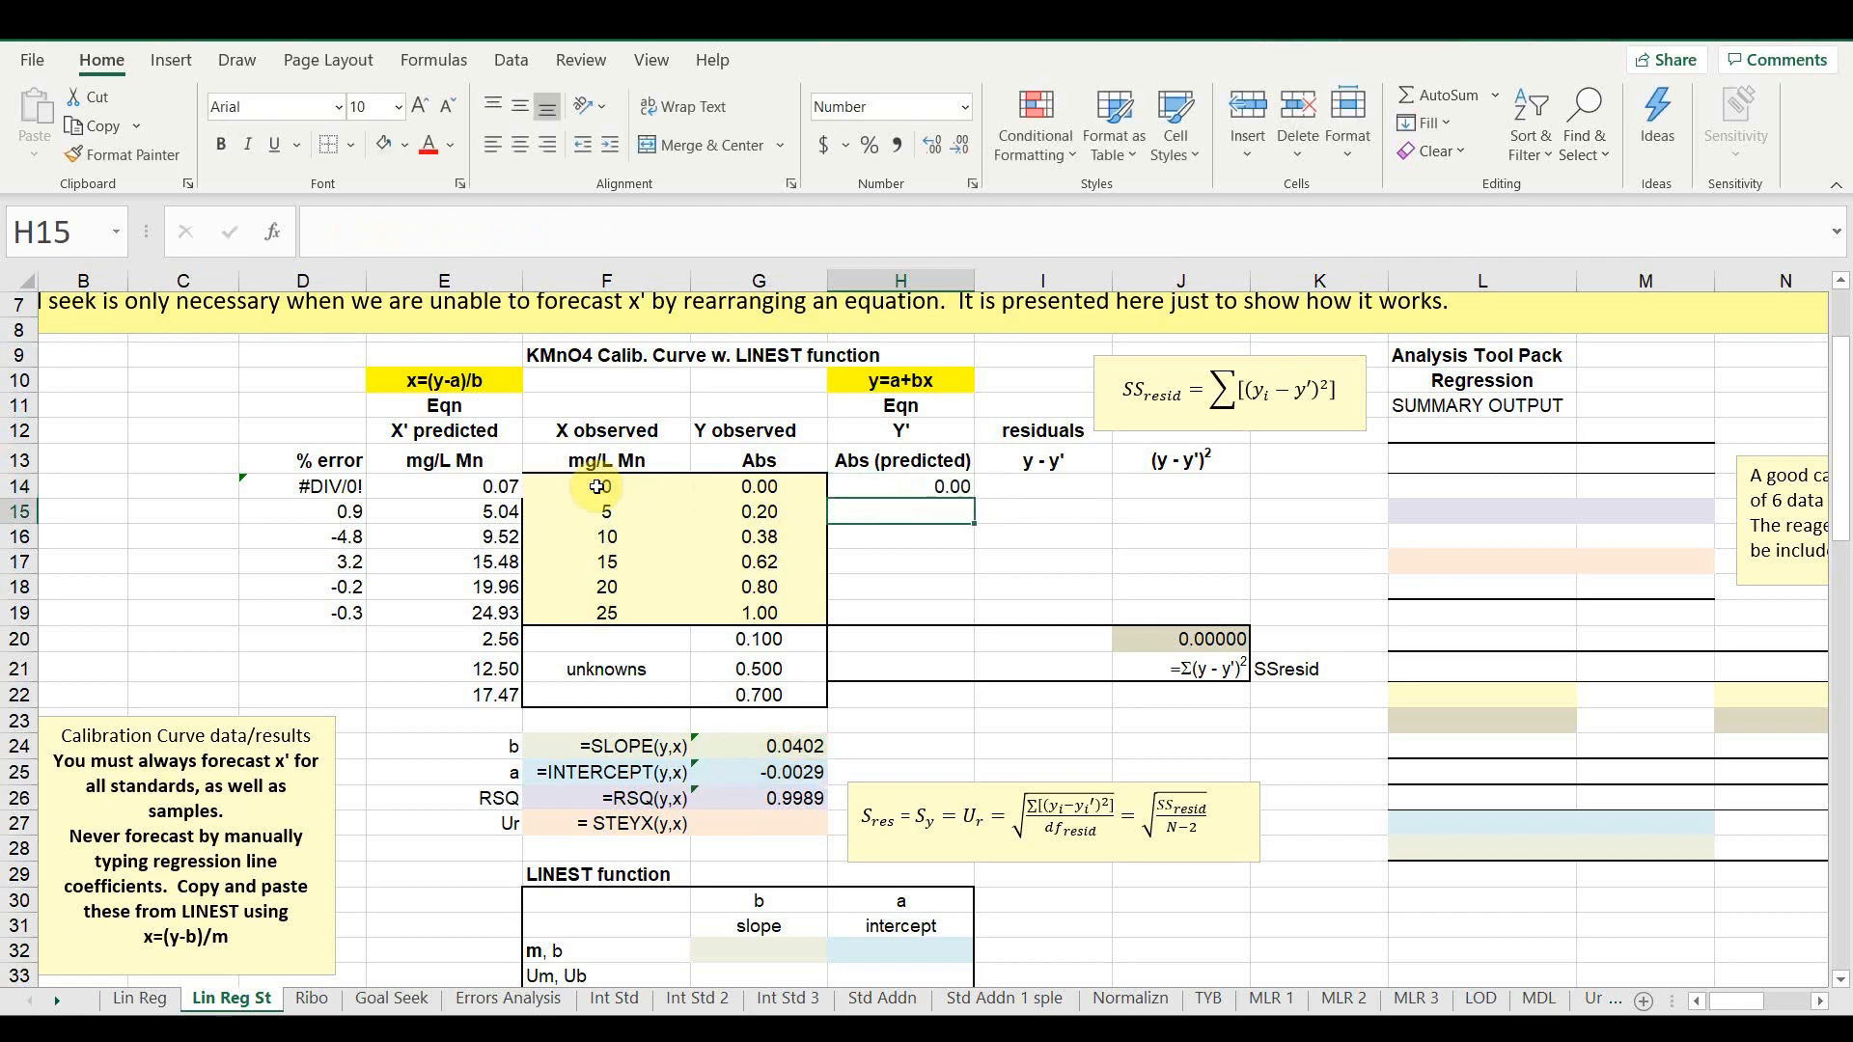
- Fill the predicted absorbance formula from H14 down through H19
click(871, 493)
drag(972, 505, 949, 612)
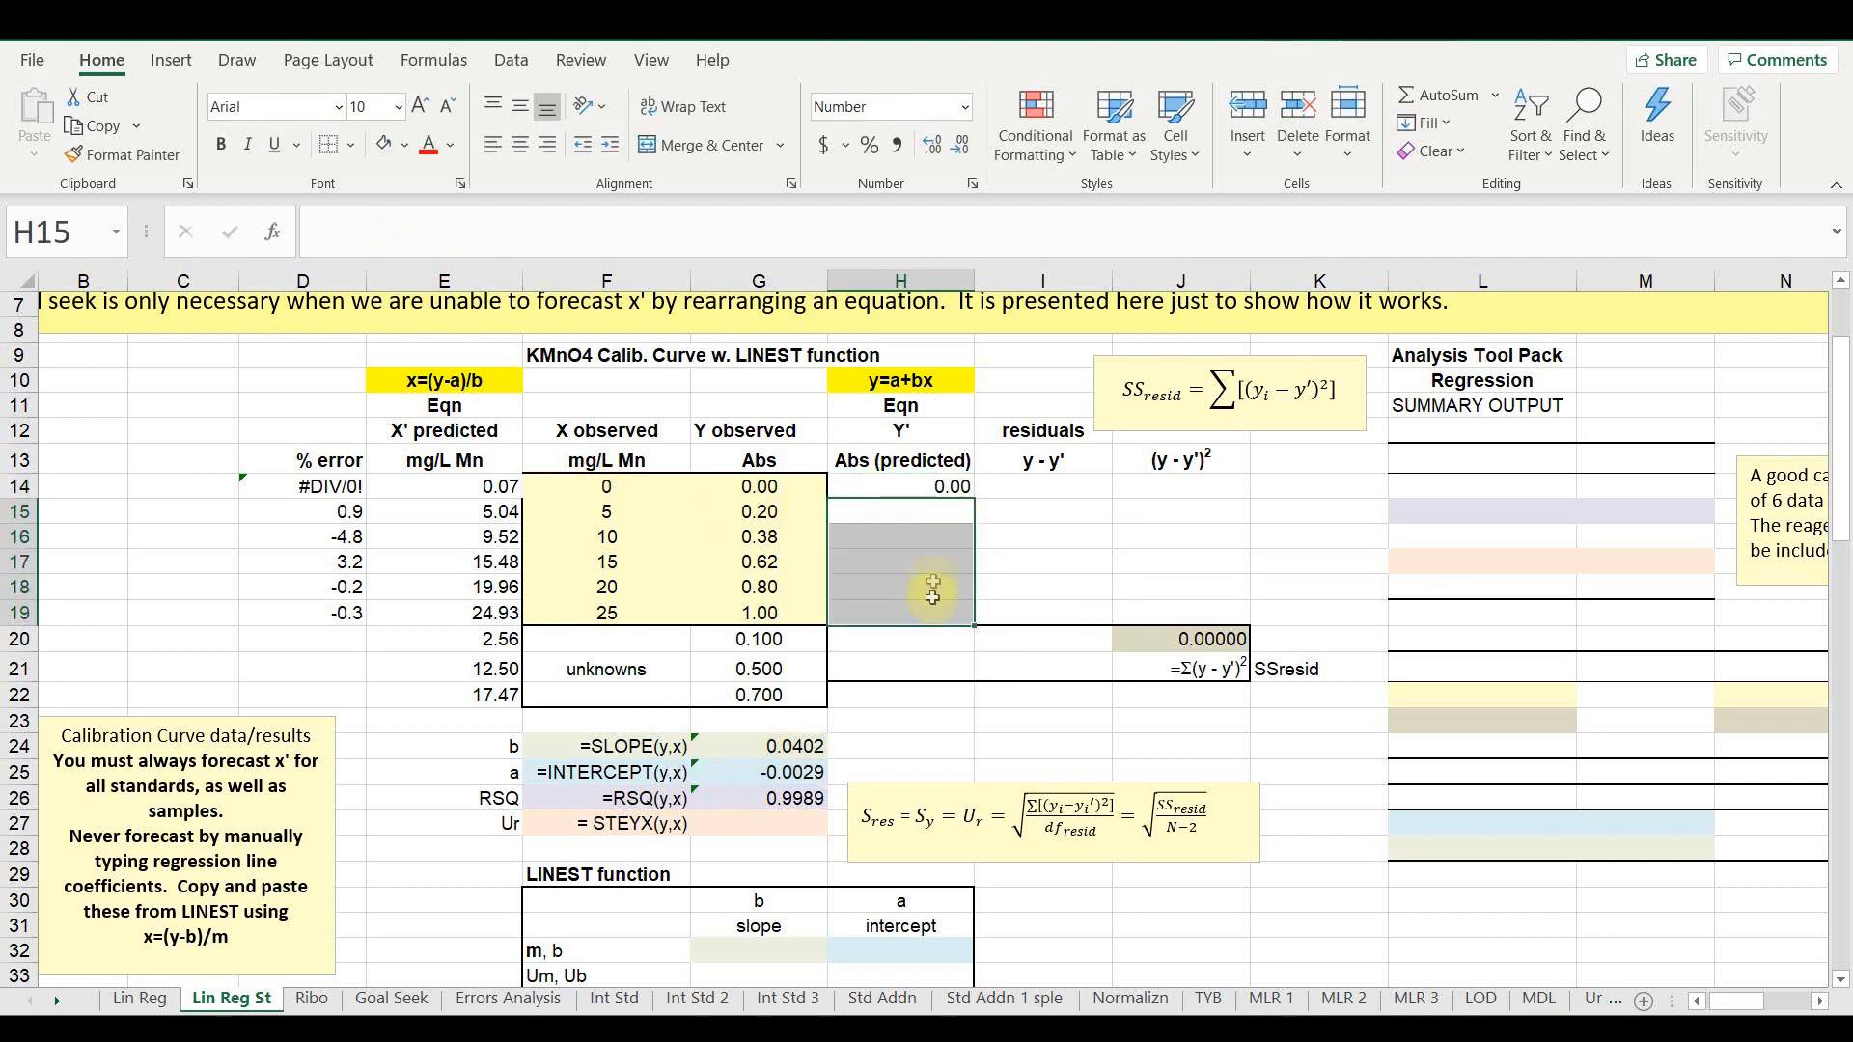
click(907, 482)
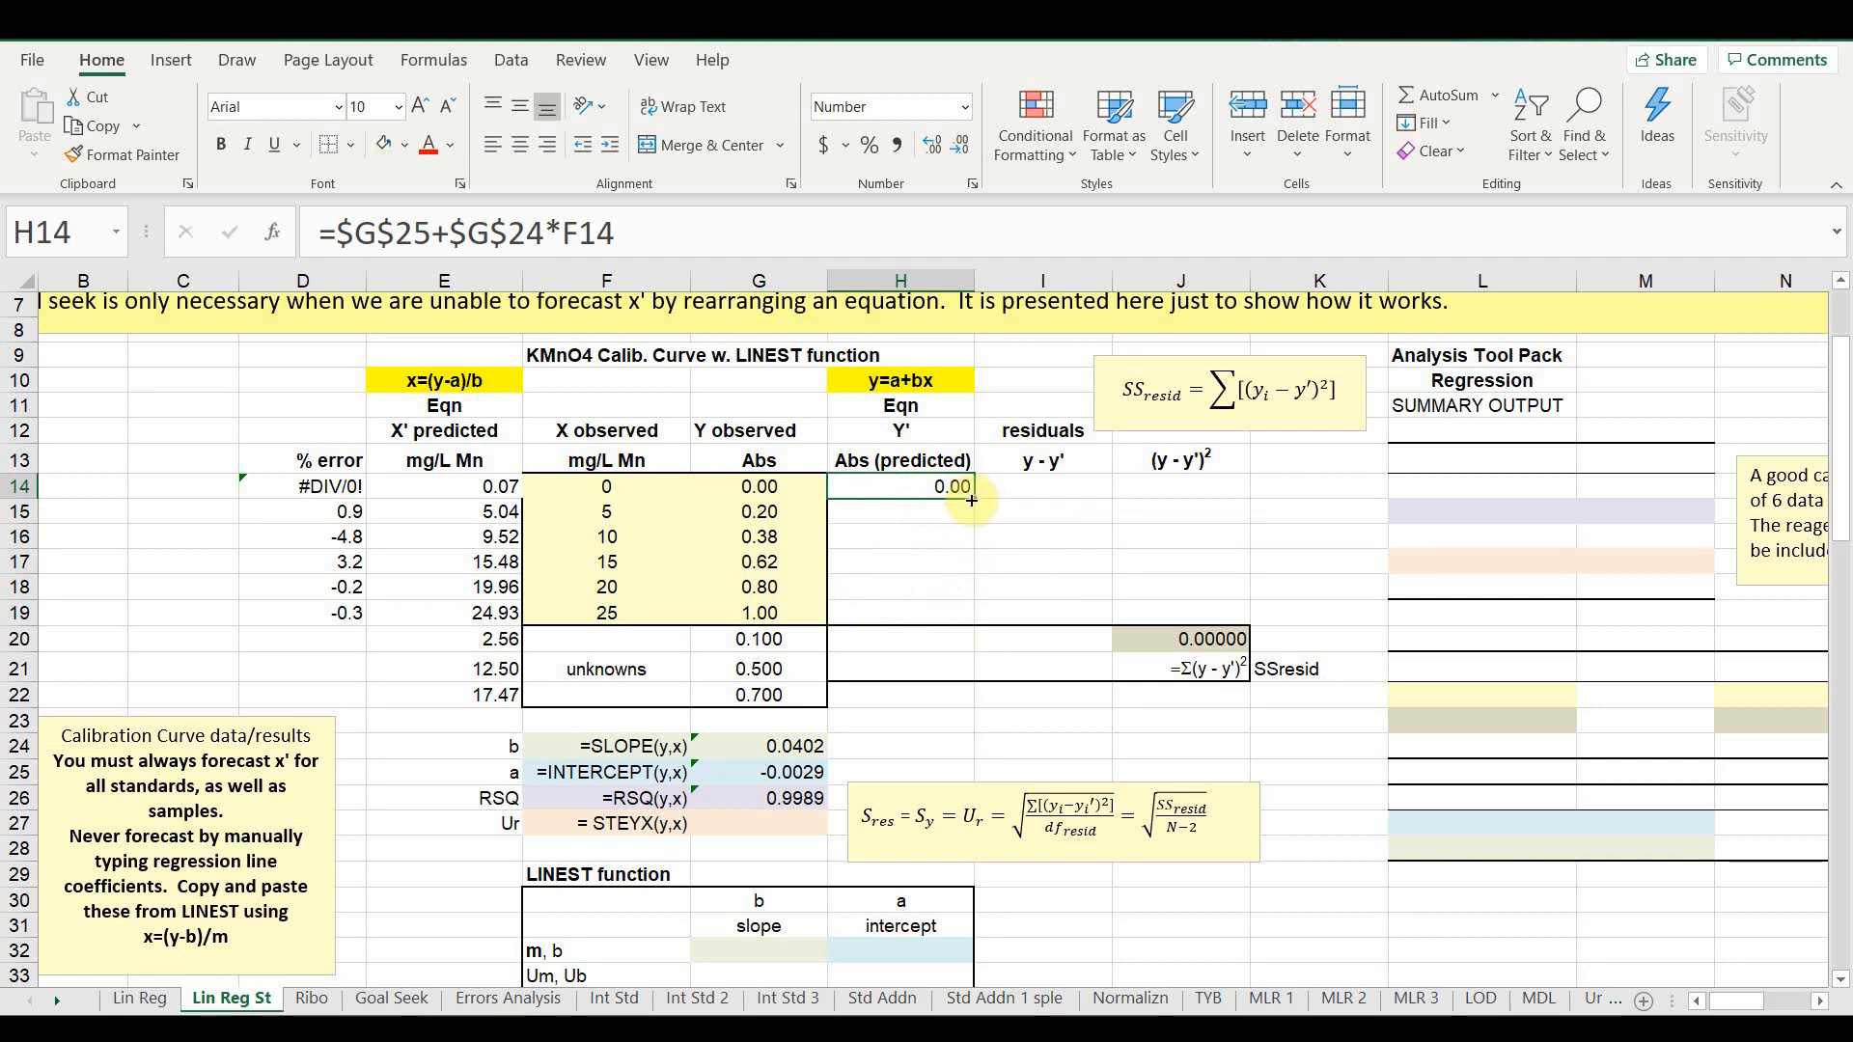
drag(974, 500, 969, 614)
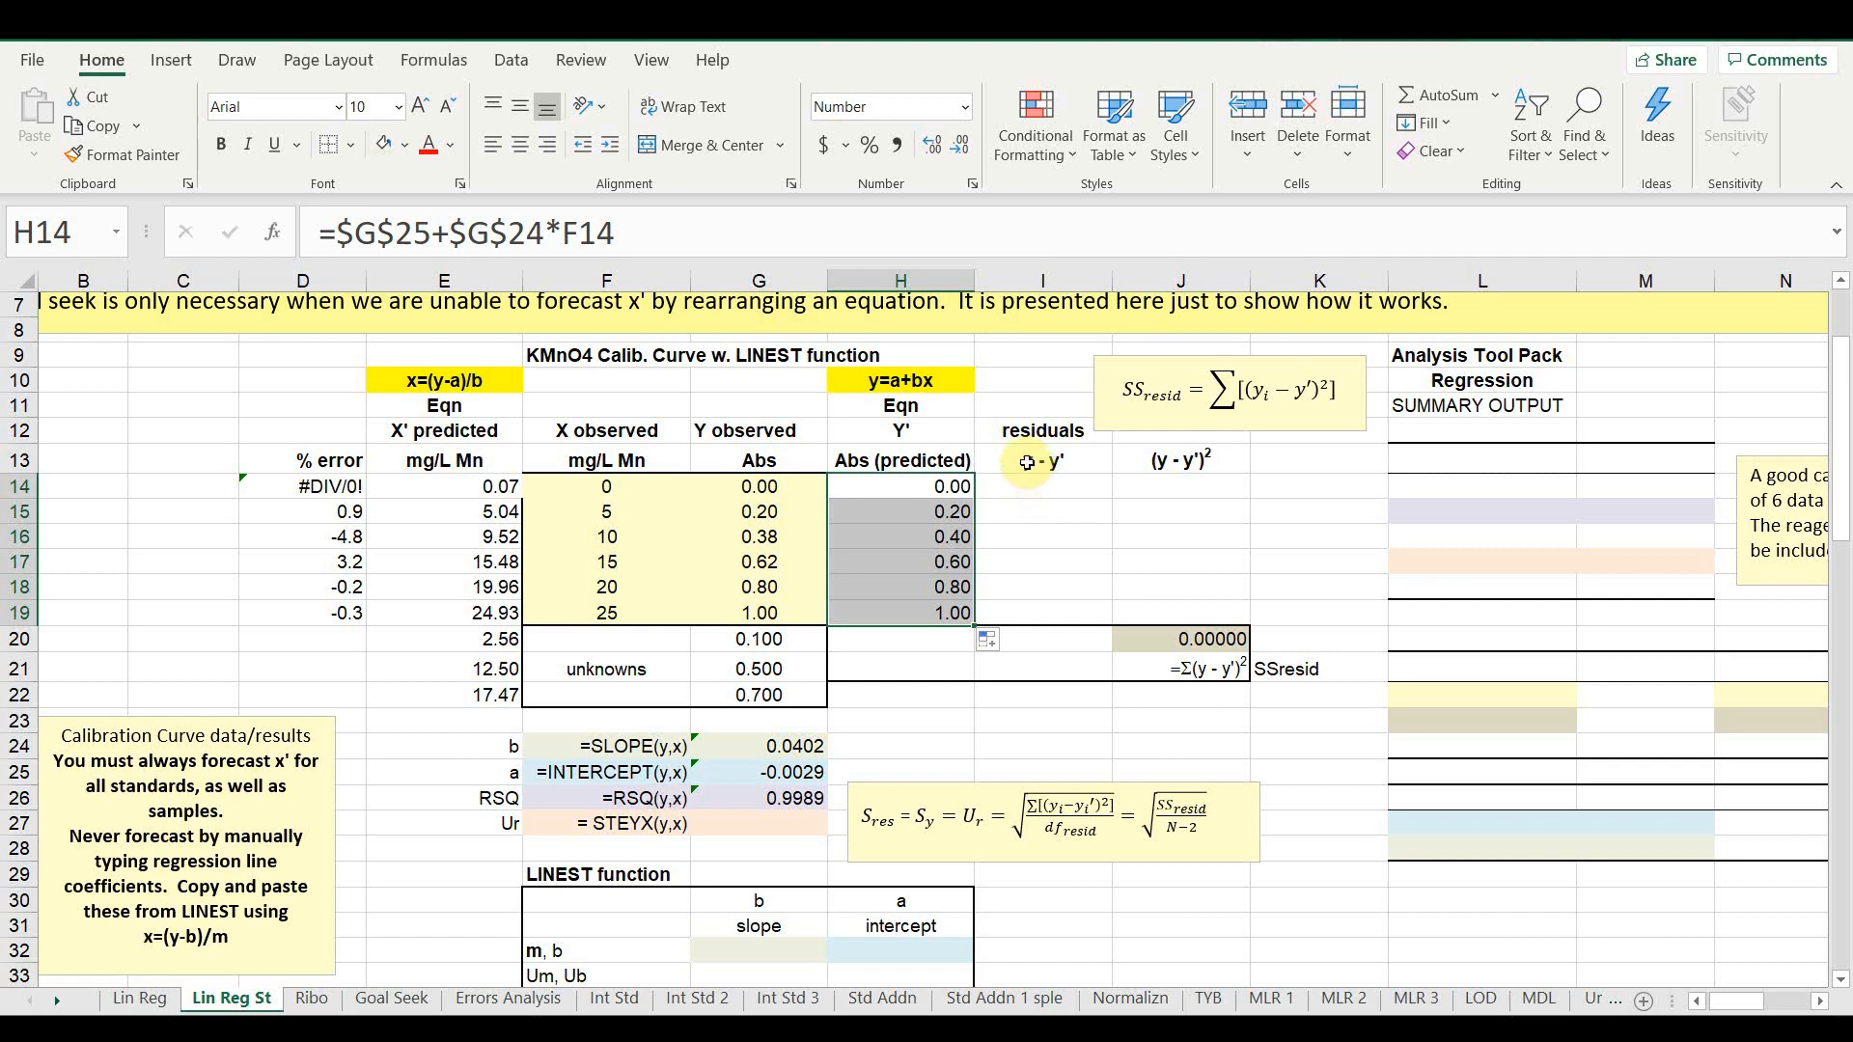
- Calculate the residual y - y' in I14 with =G14-H14 and fill the formula down through I19
click(1046, 487)
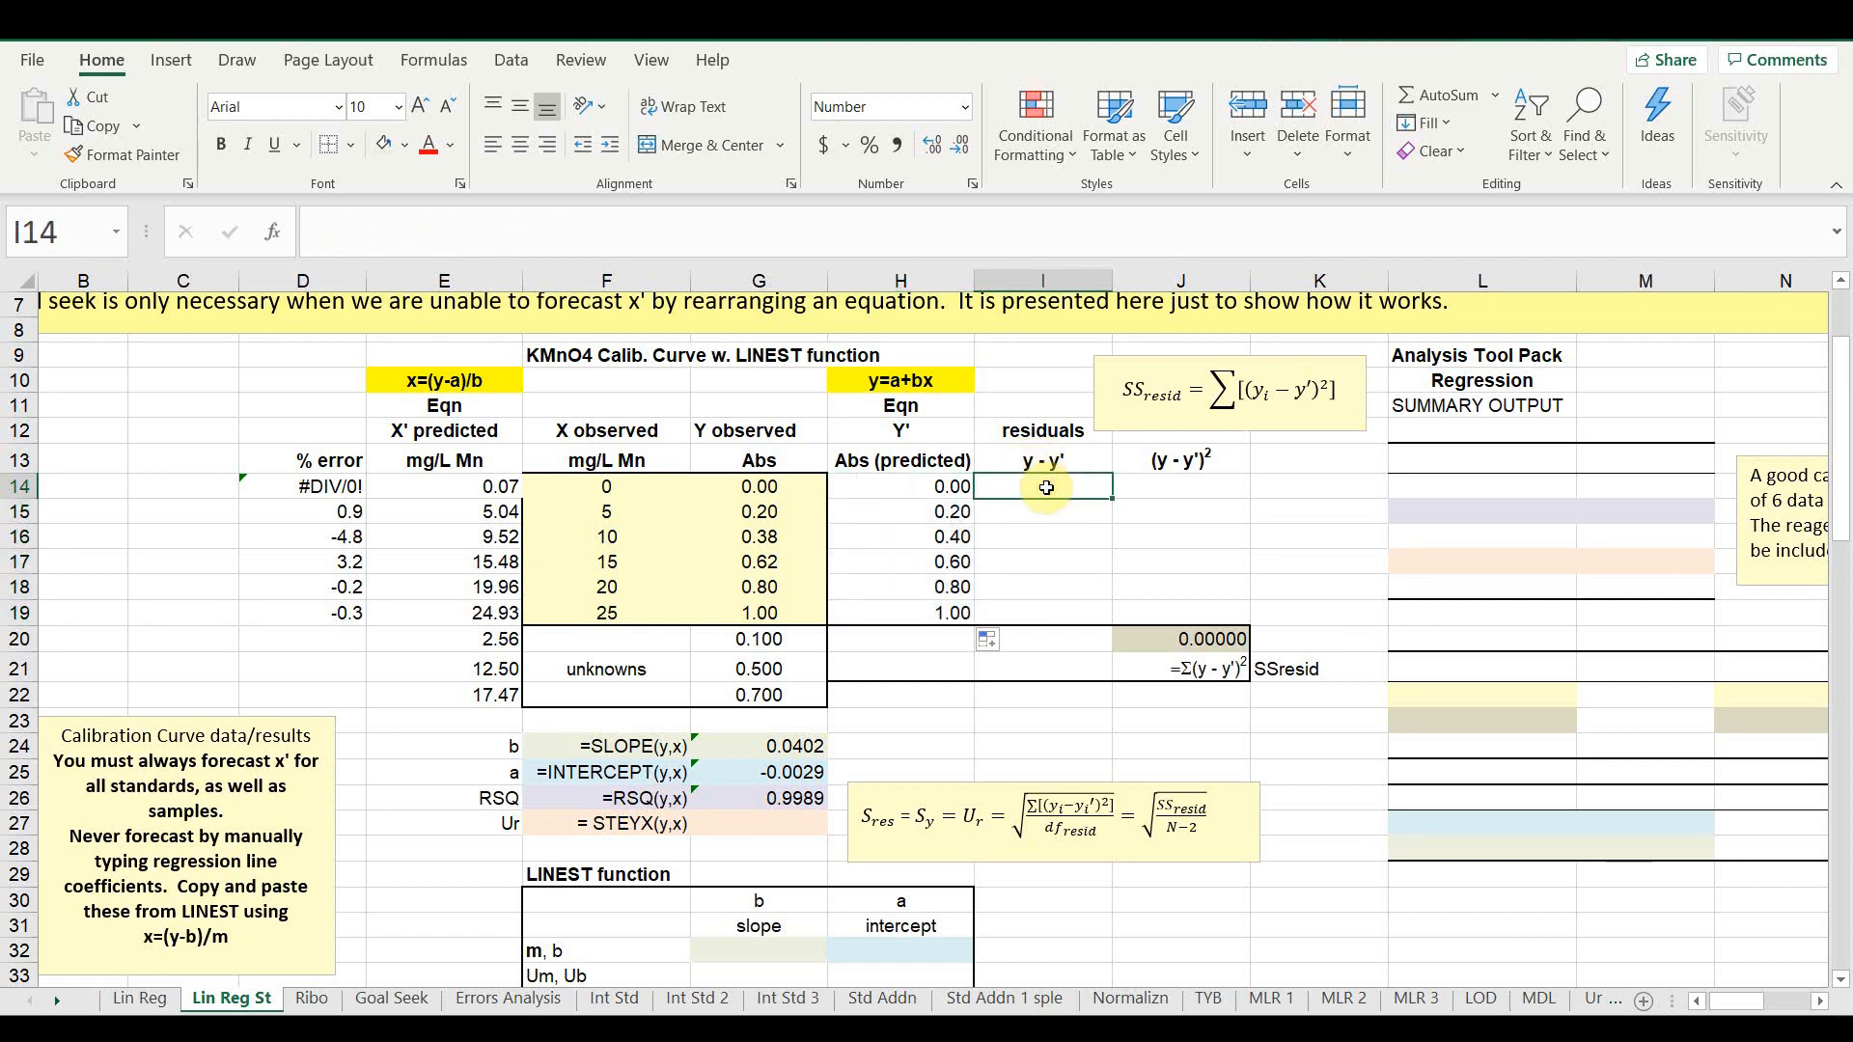
text(=)
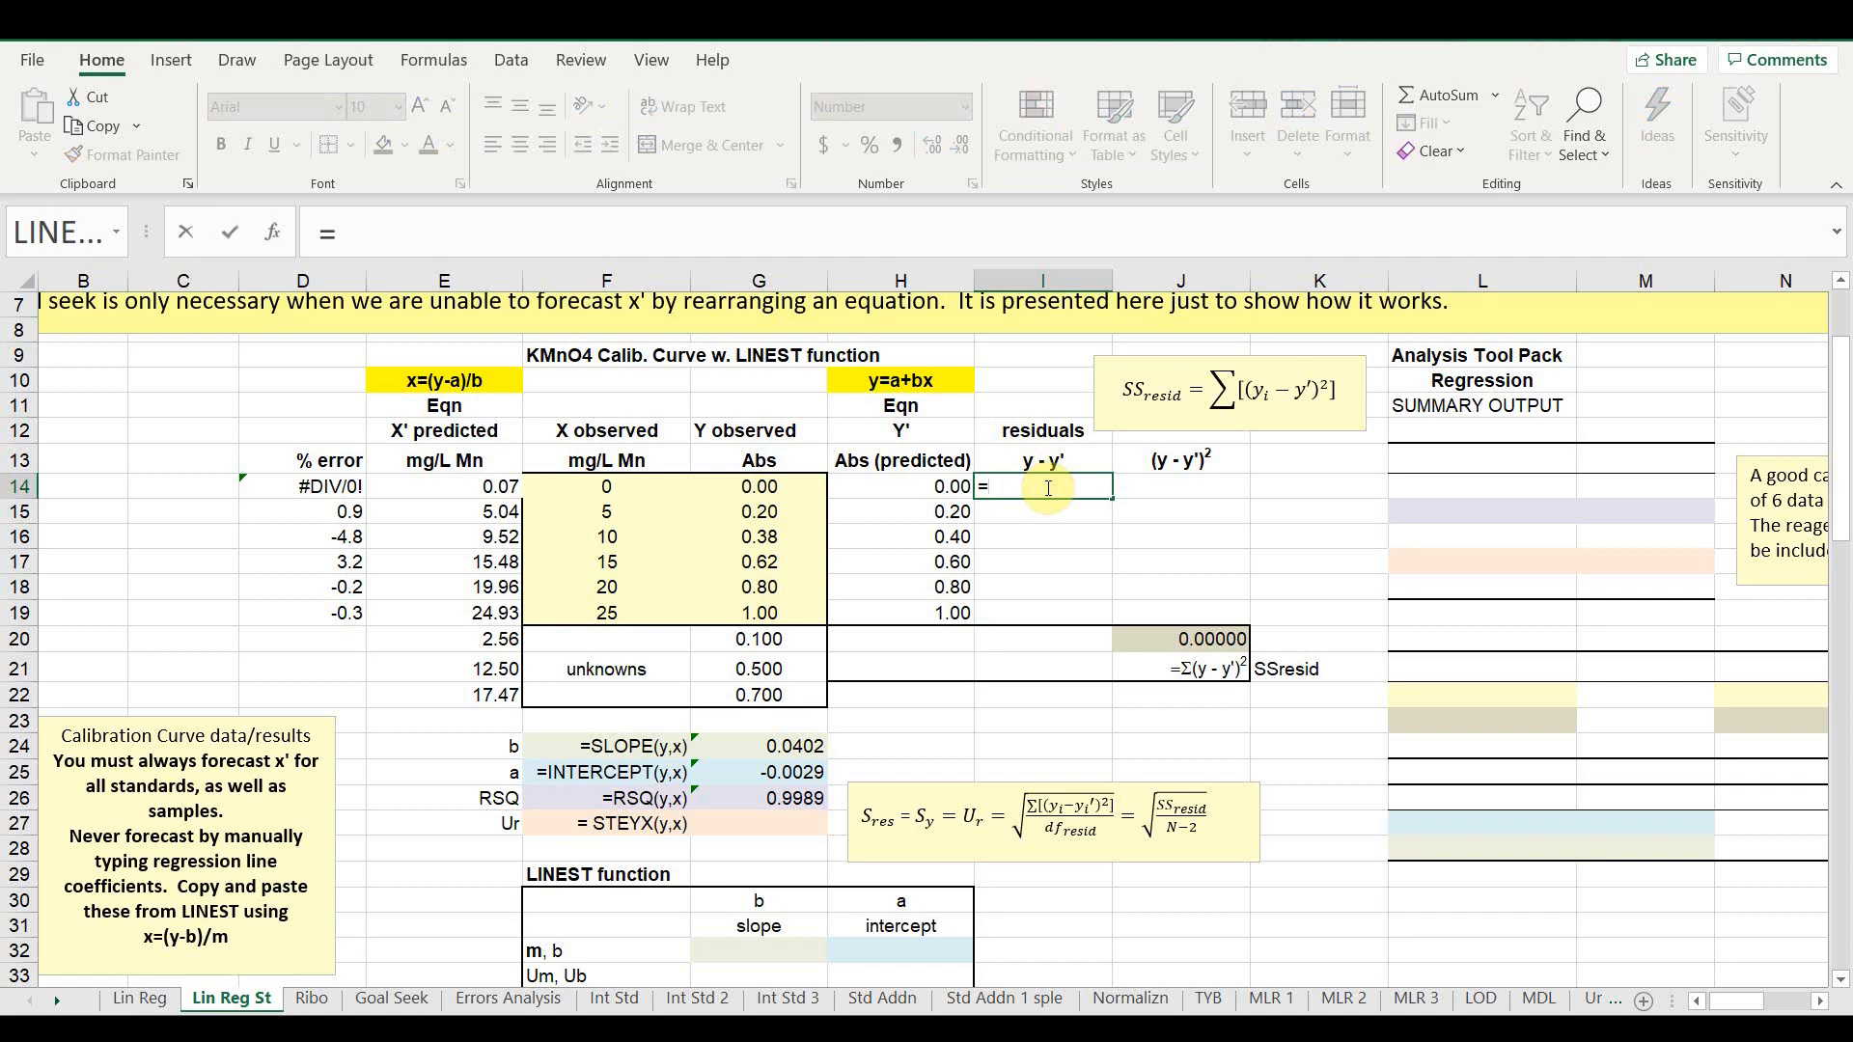
click(789, 489)
text(-)
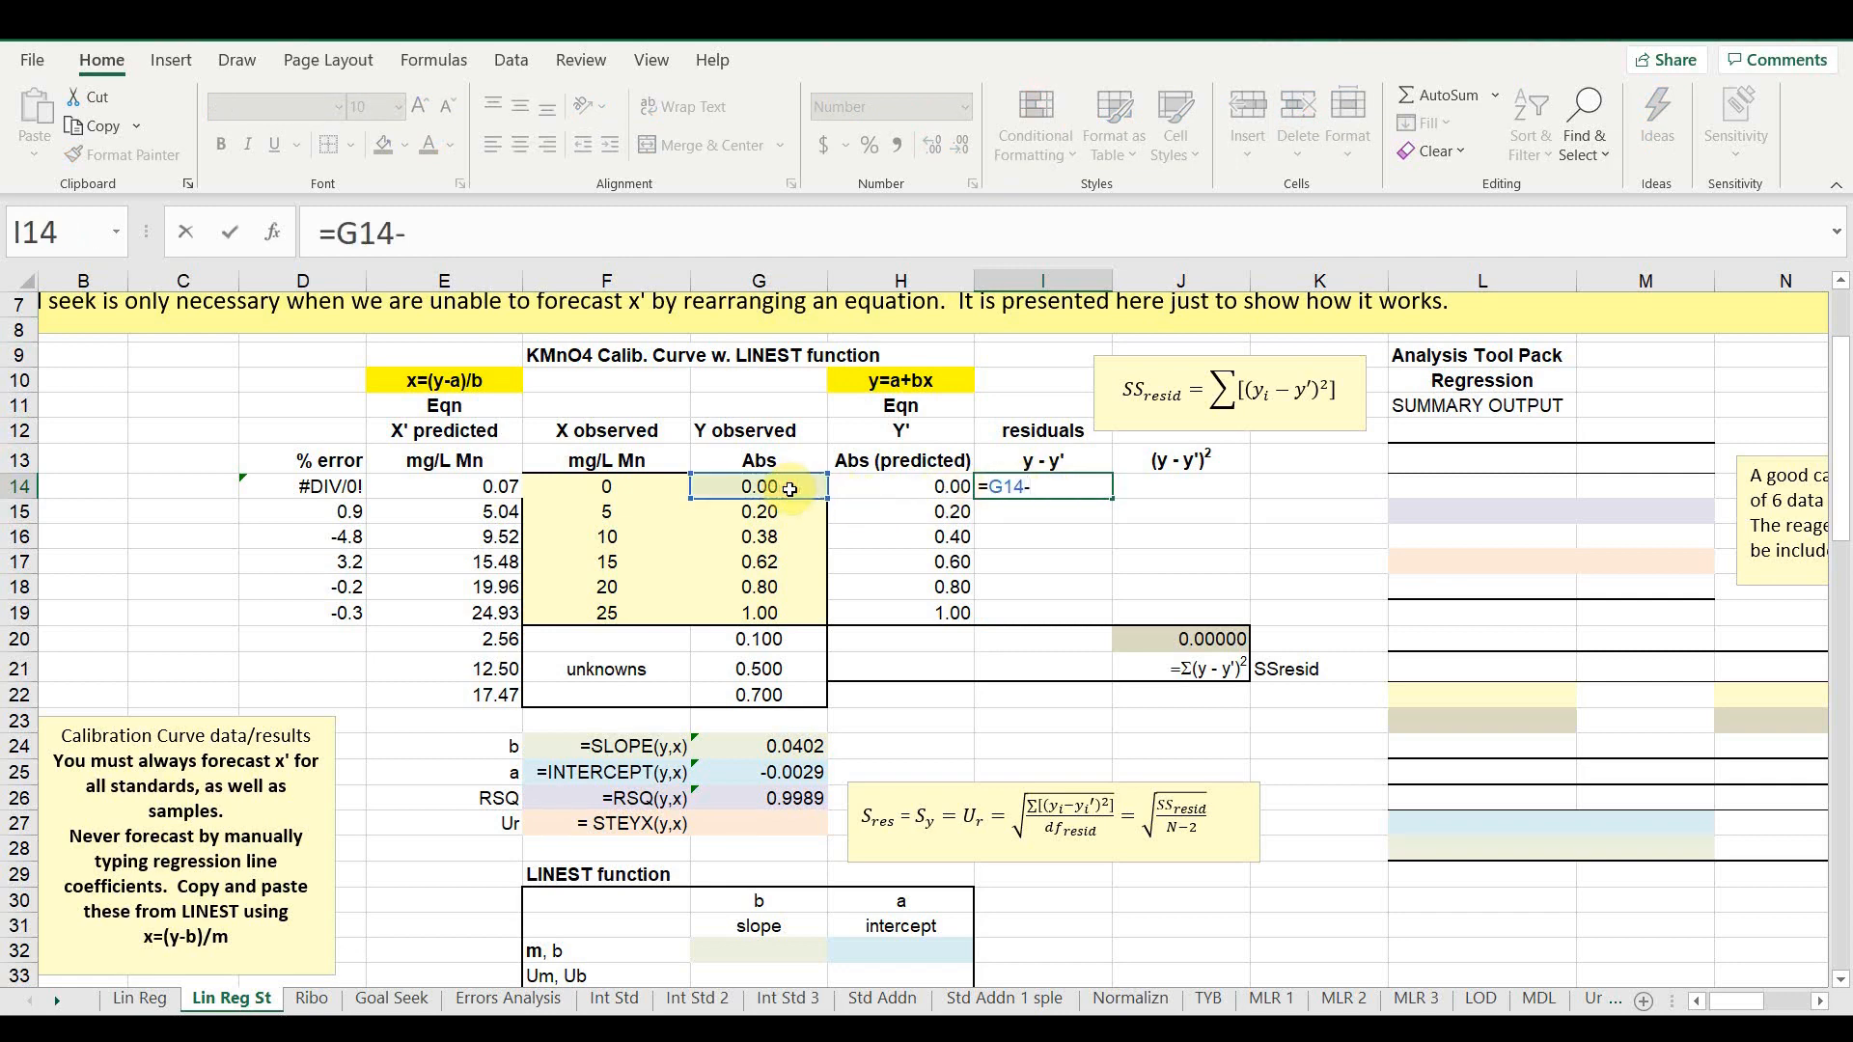
click(875, 487)
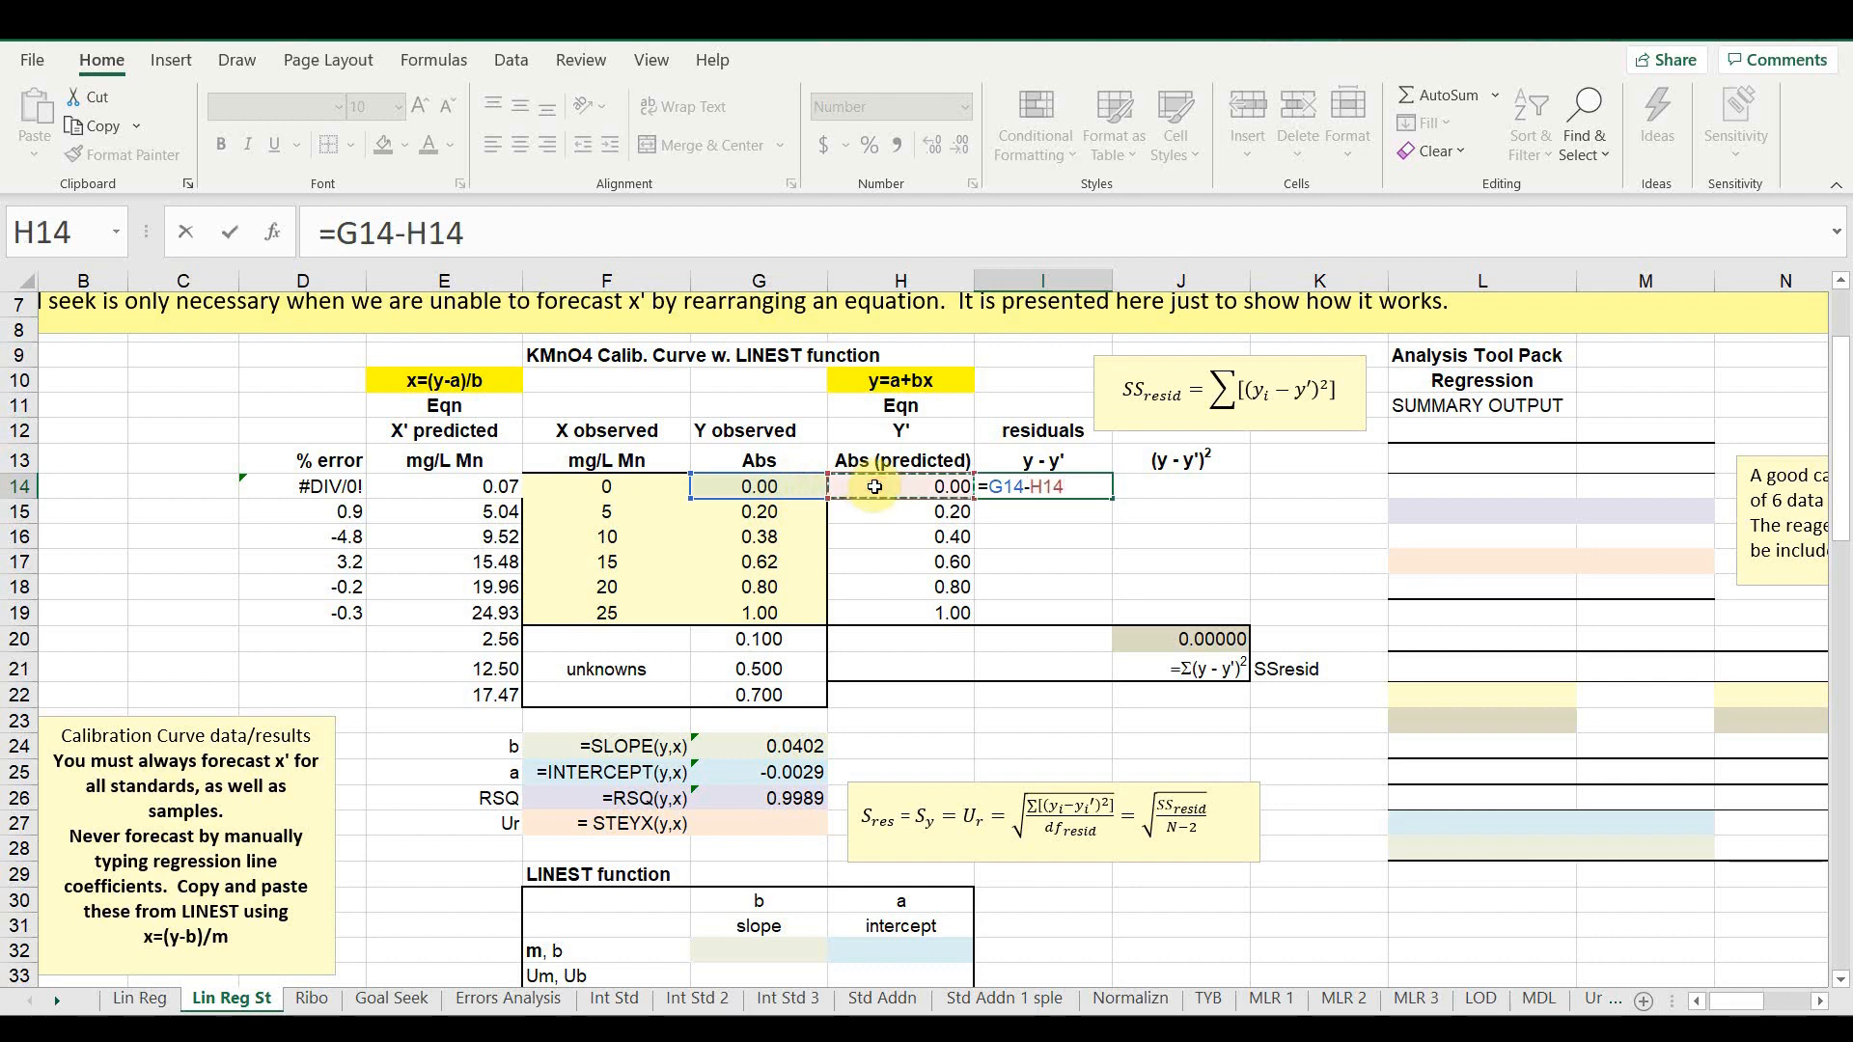
key(Return)
click(1018, 487)
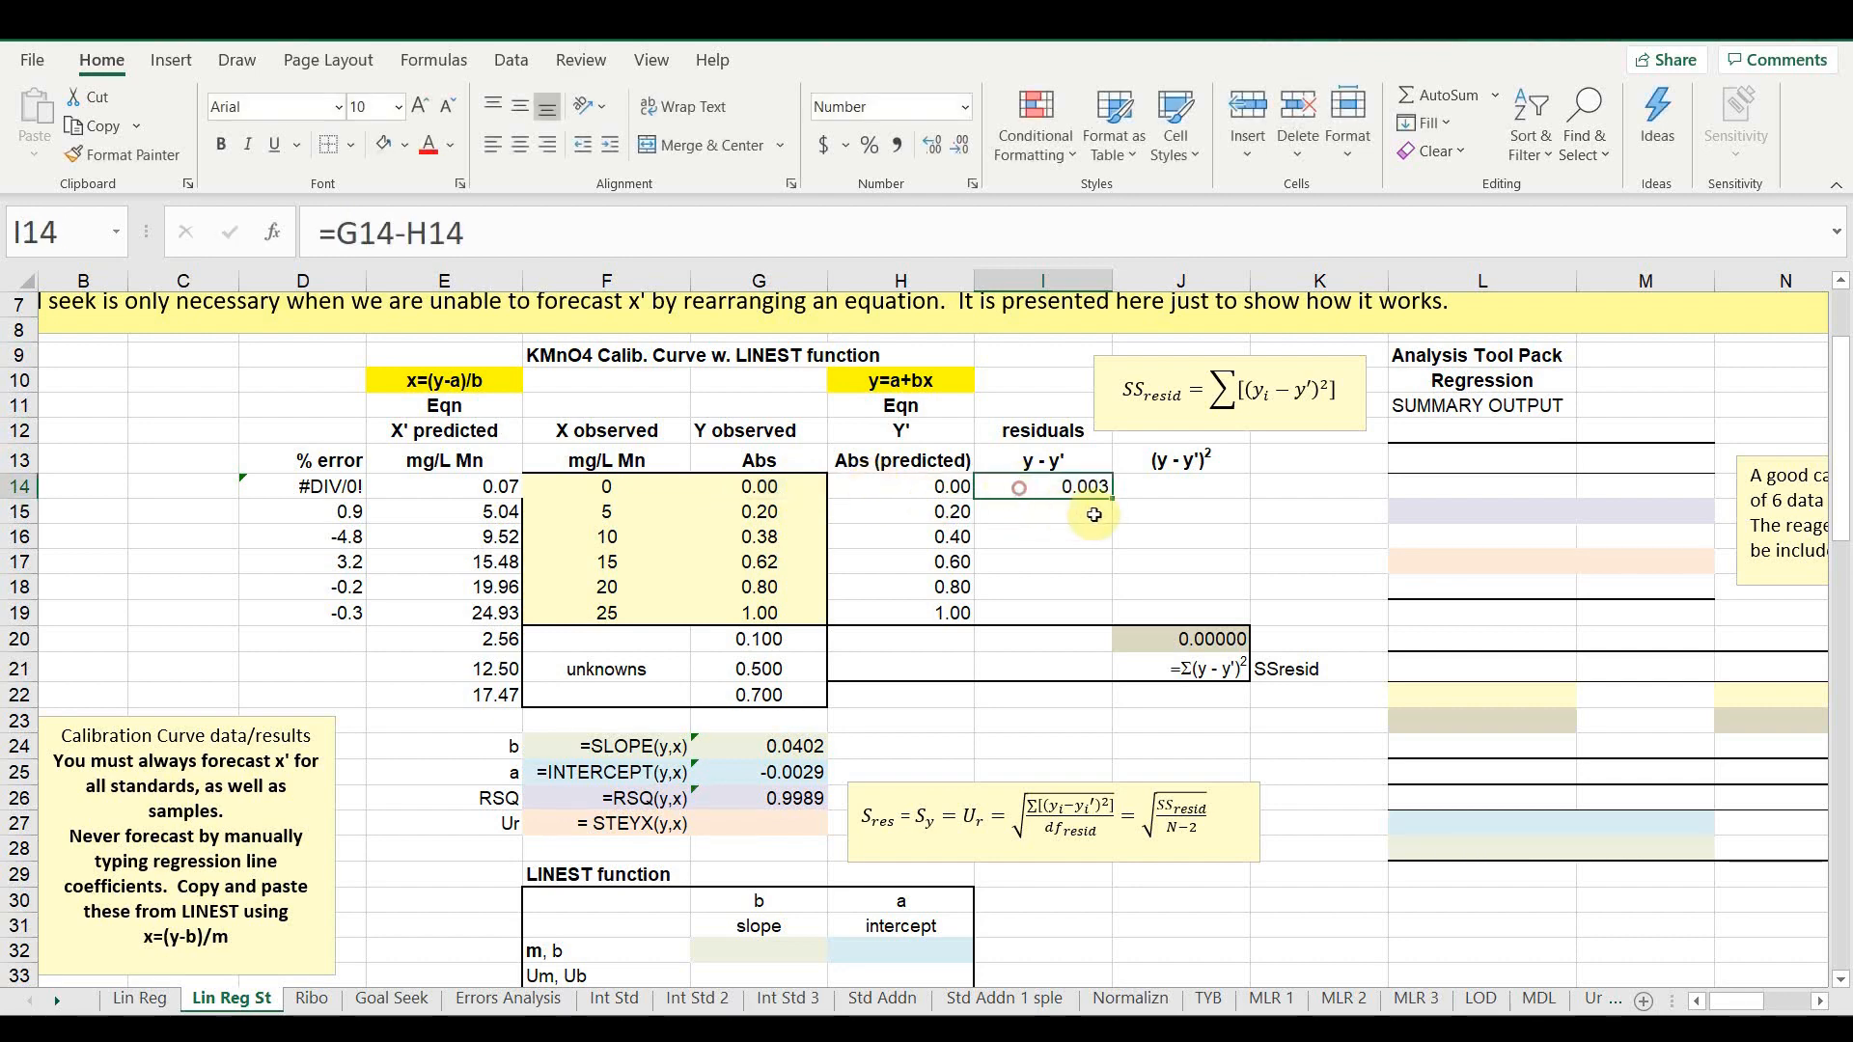
drag(1112, 498, 1107, 610)
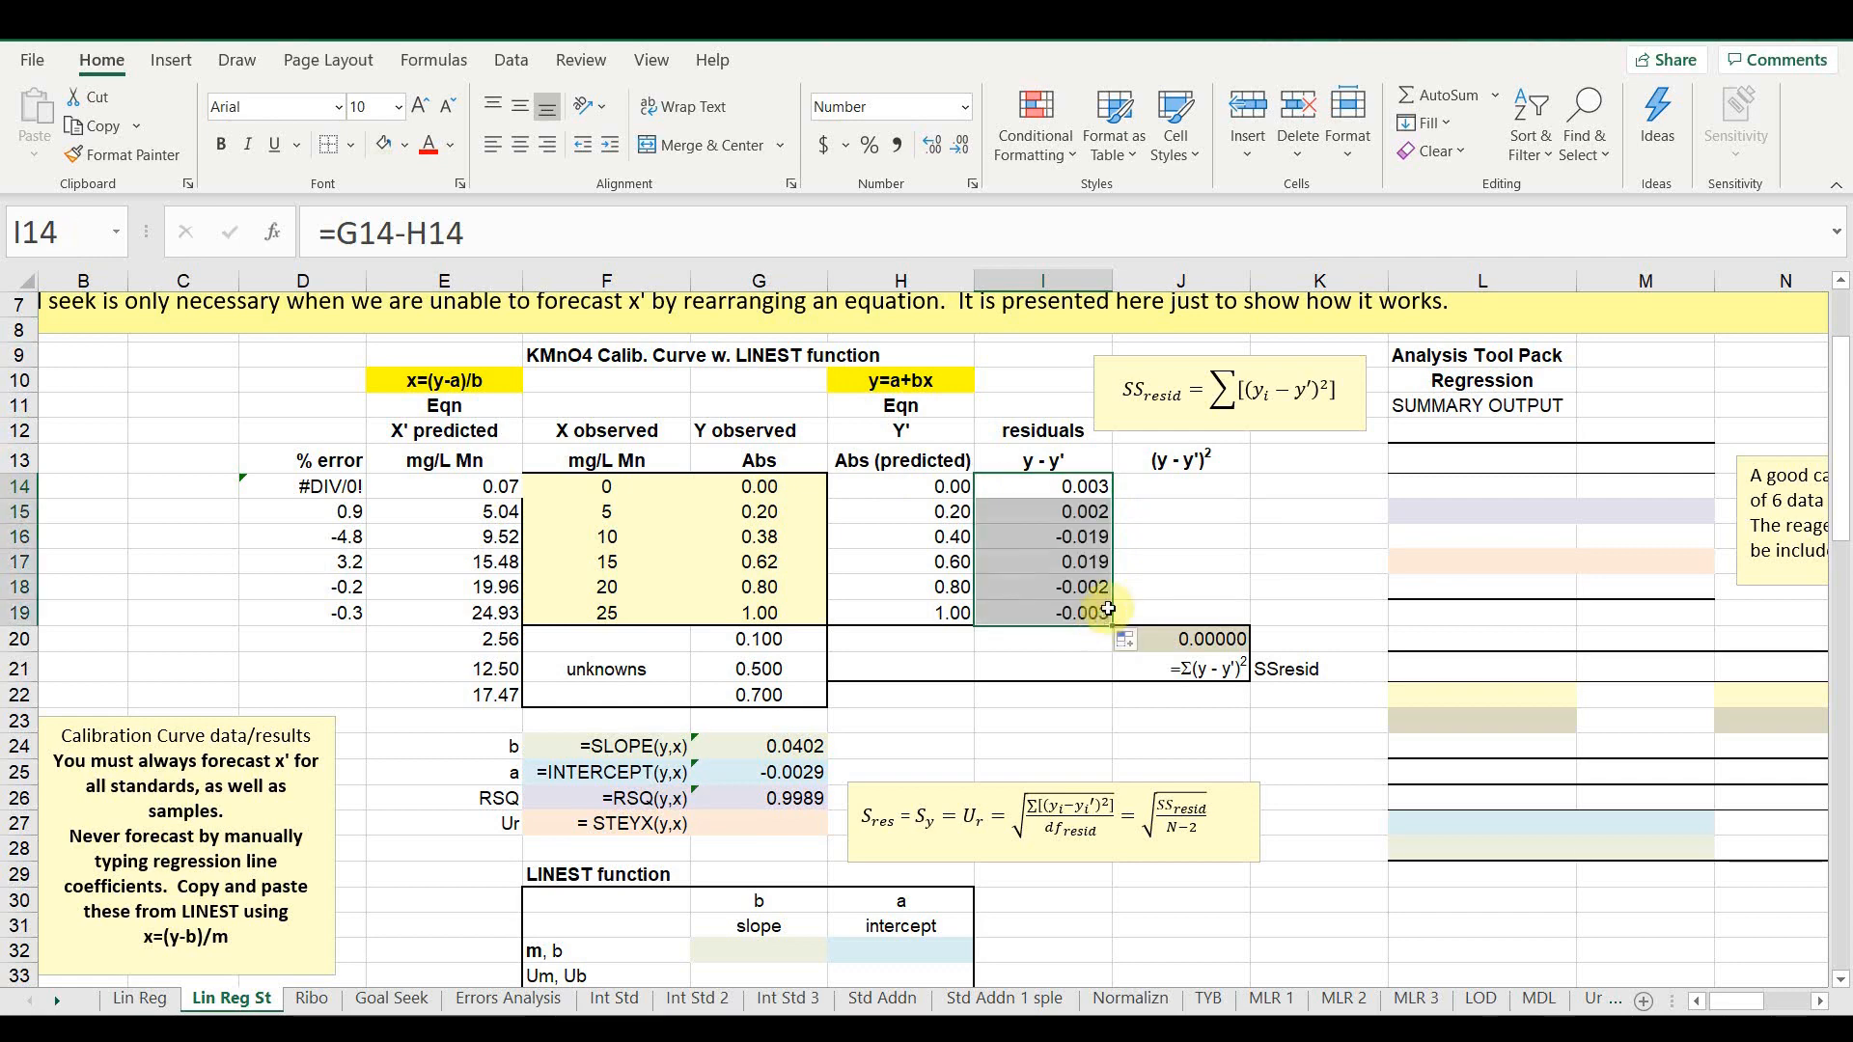
- Square the residual in J14 with =I14^2, fill down through J19, and check the SSresid sum formula in J20
click(1197, 493)
text(=)
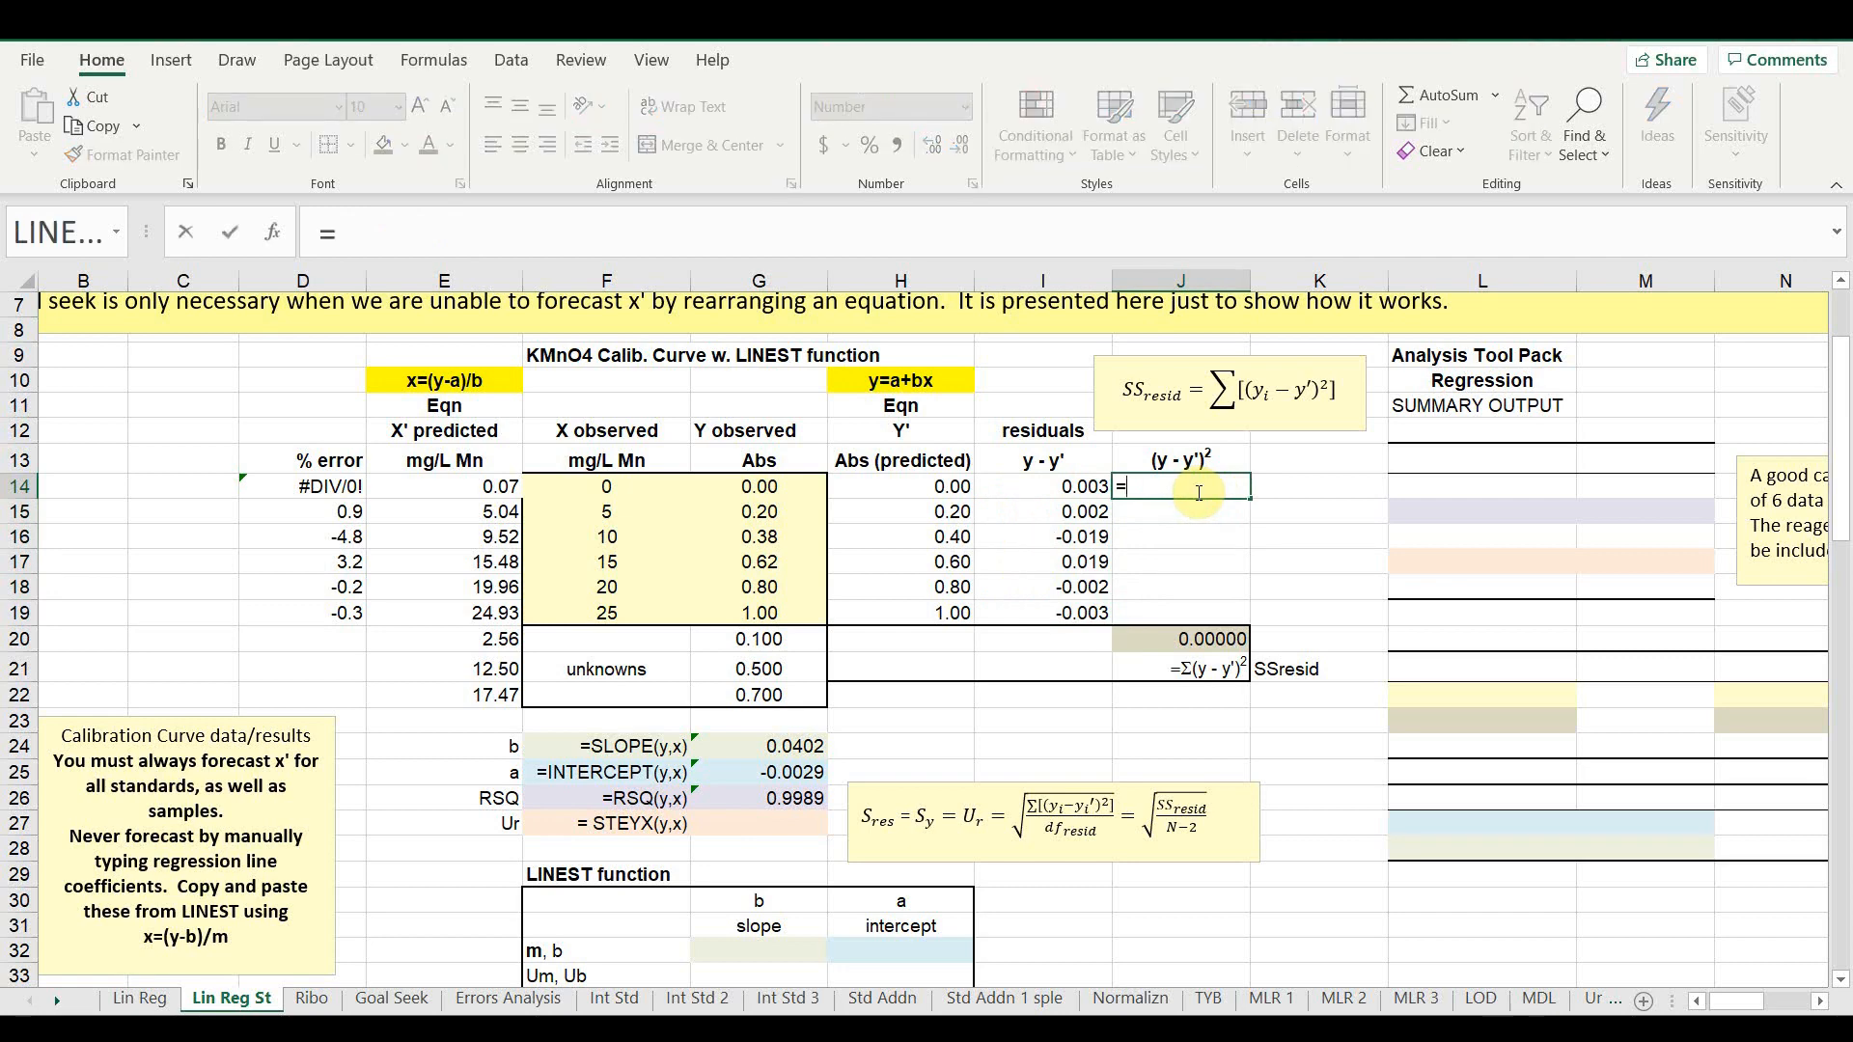
click(1071, 490)
text(^2)
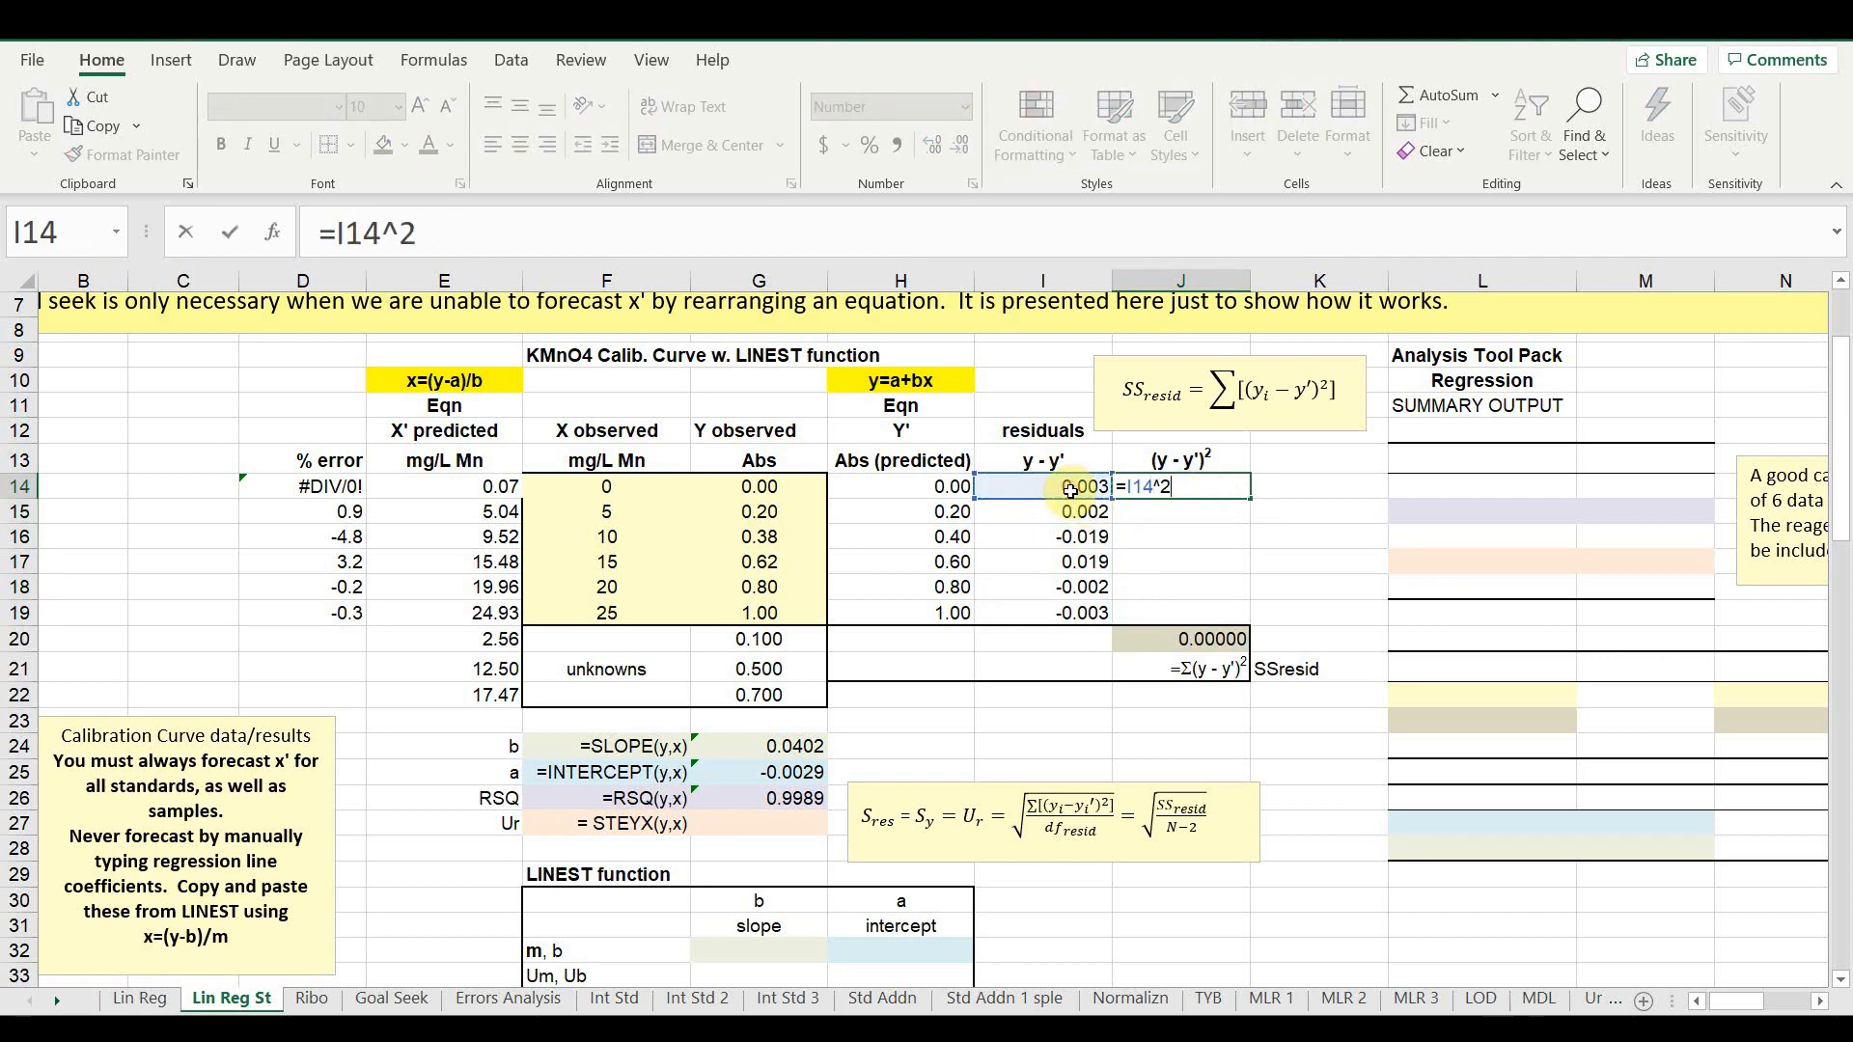
key(Return)
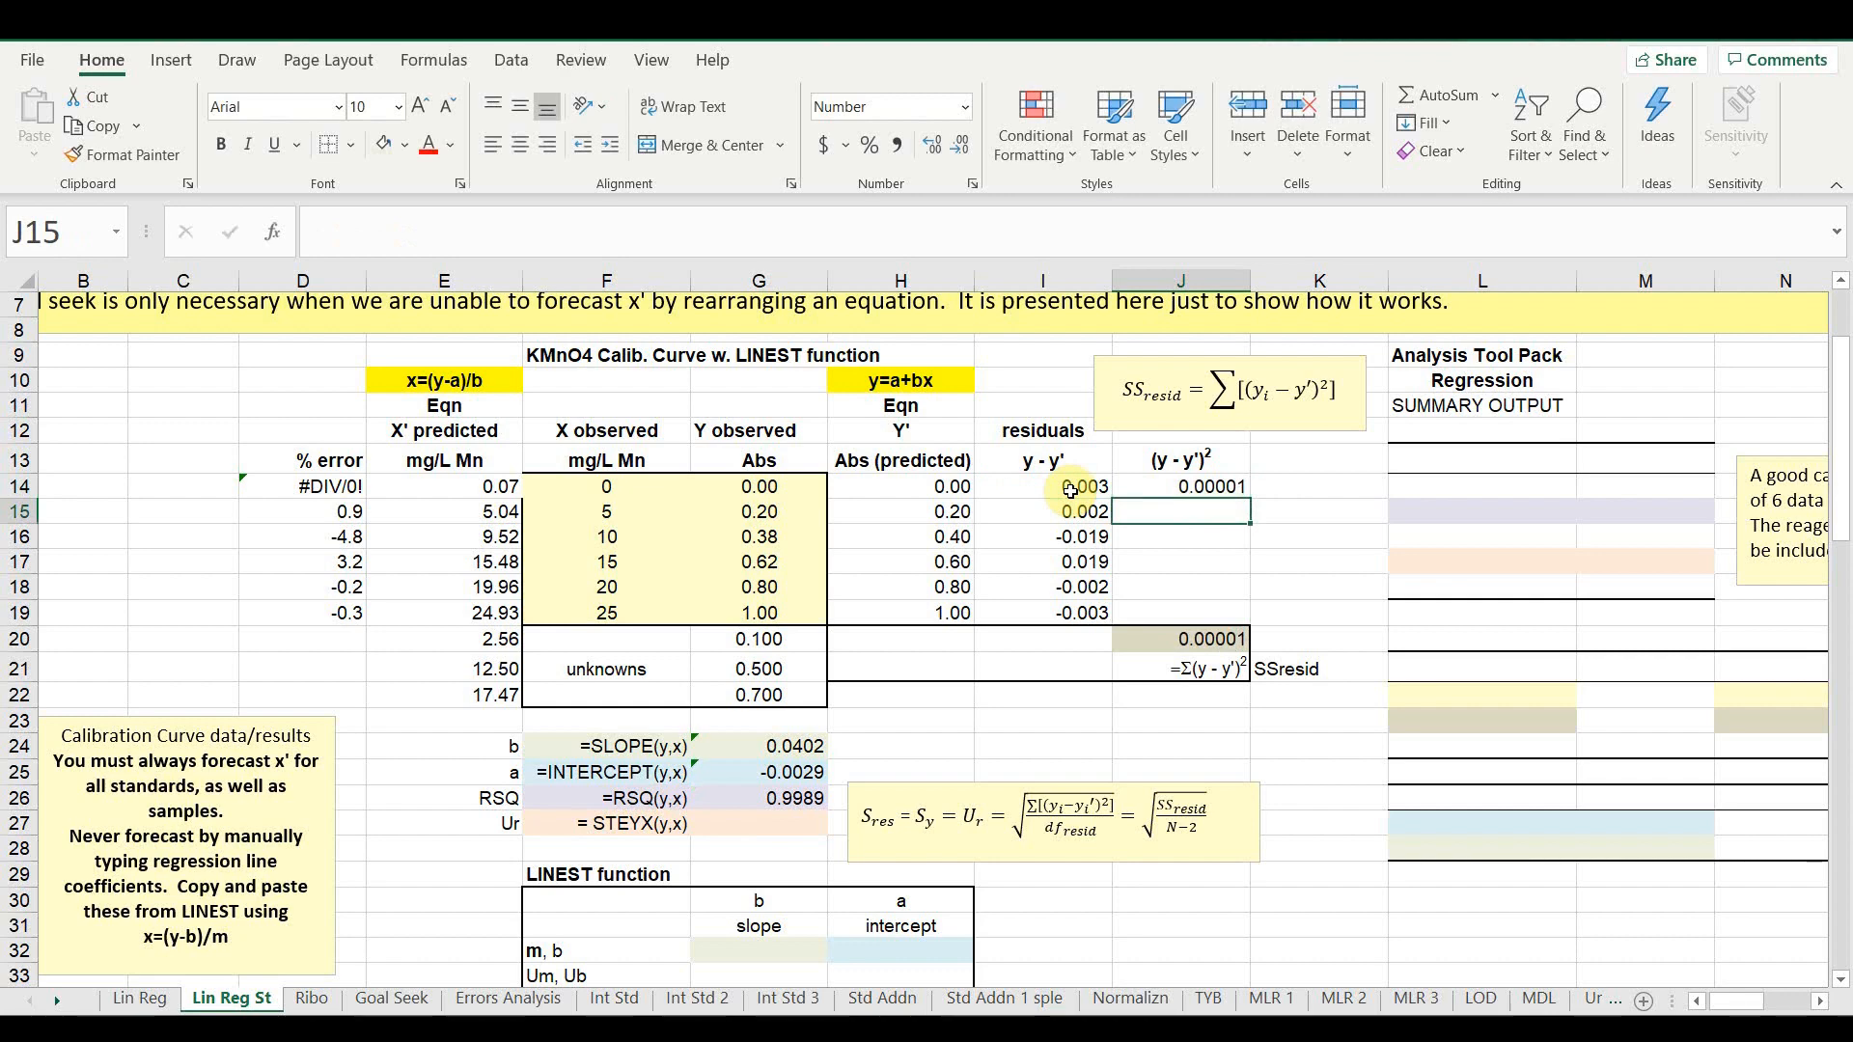
click(1174, 485)
drag(1249, 499, 1244, 622)
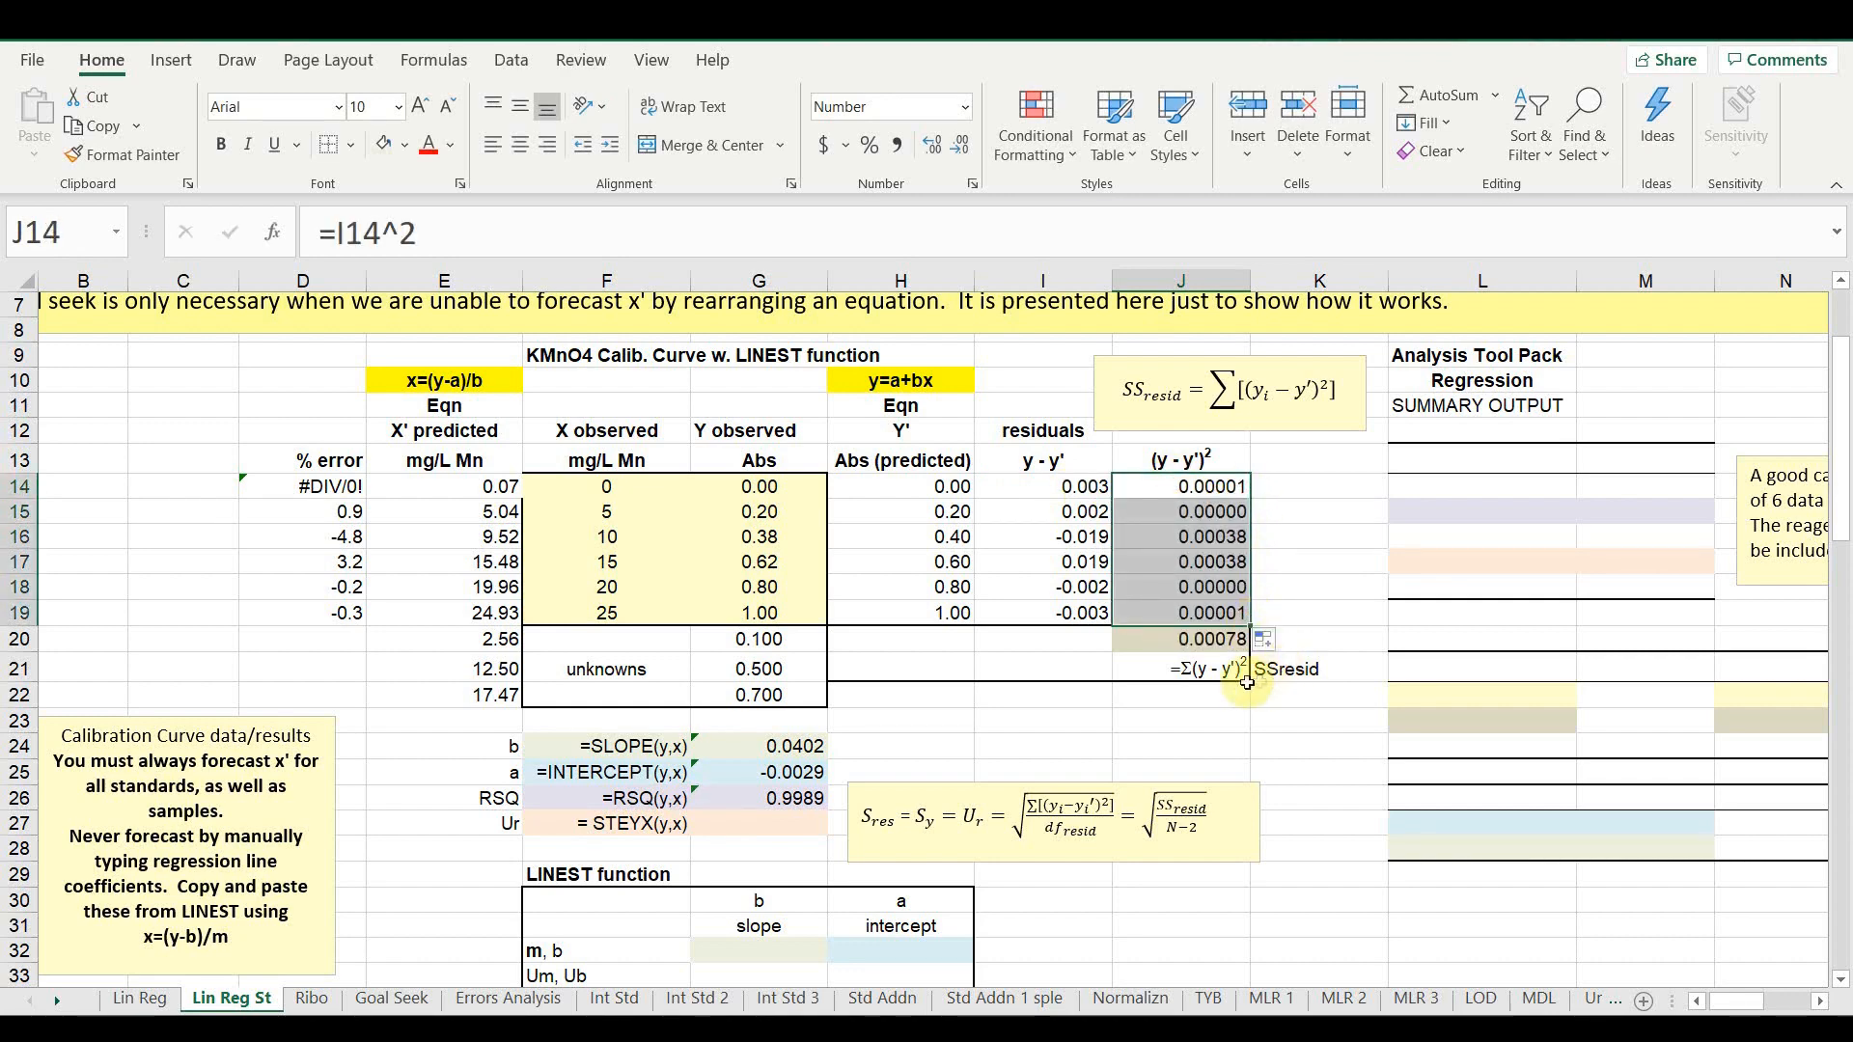
click(1214, 639)
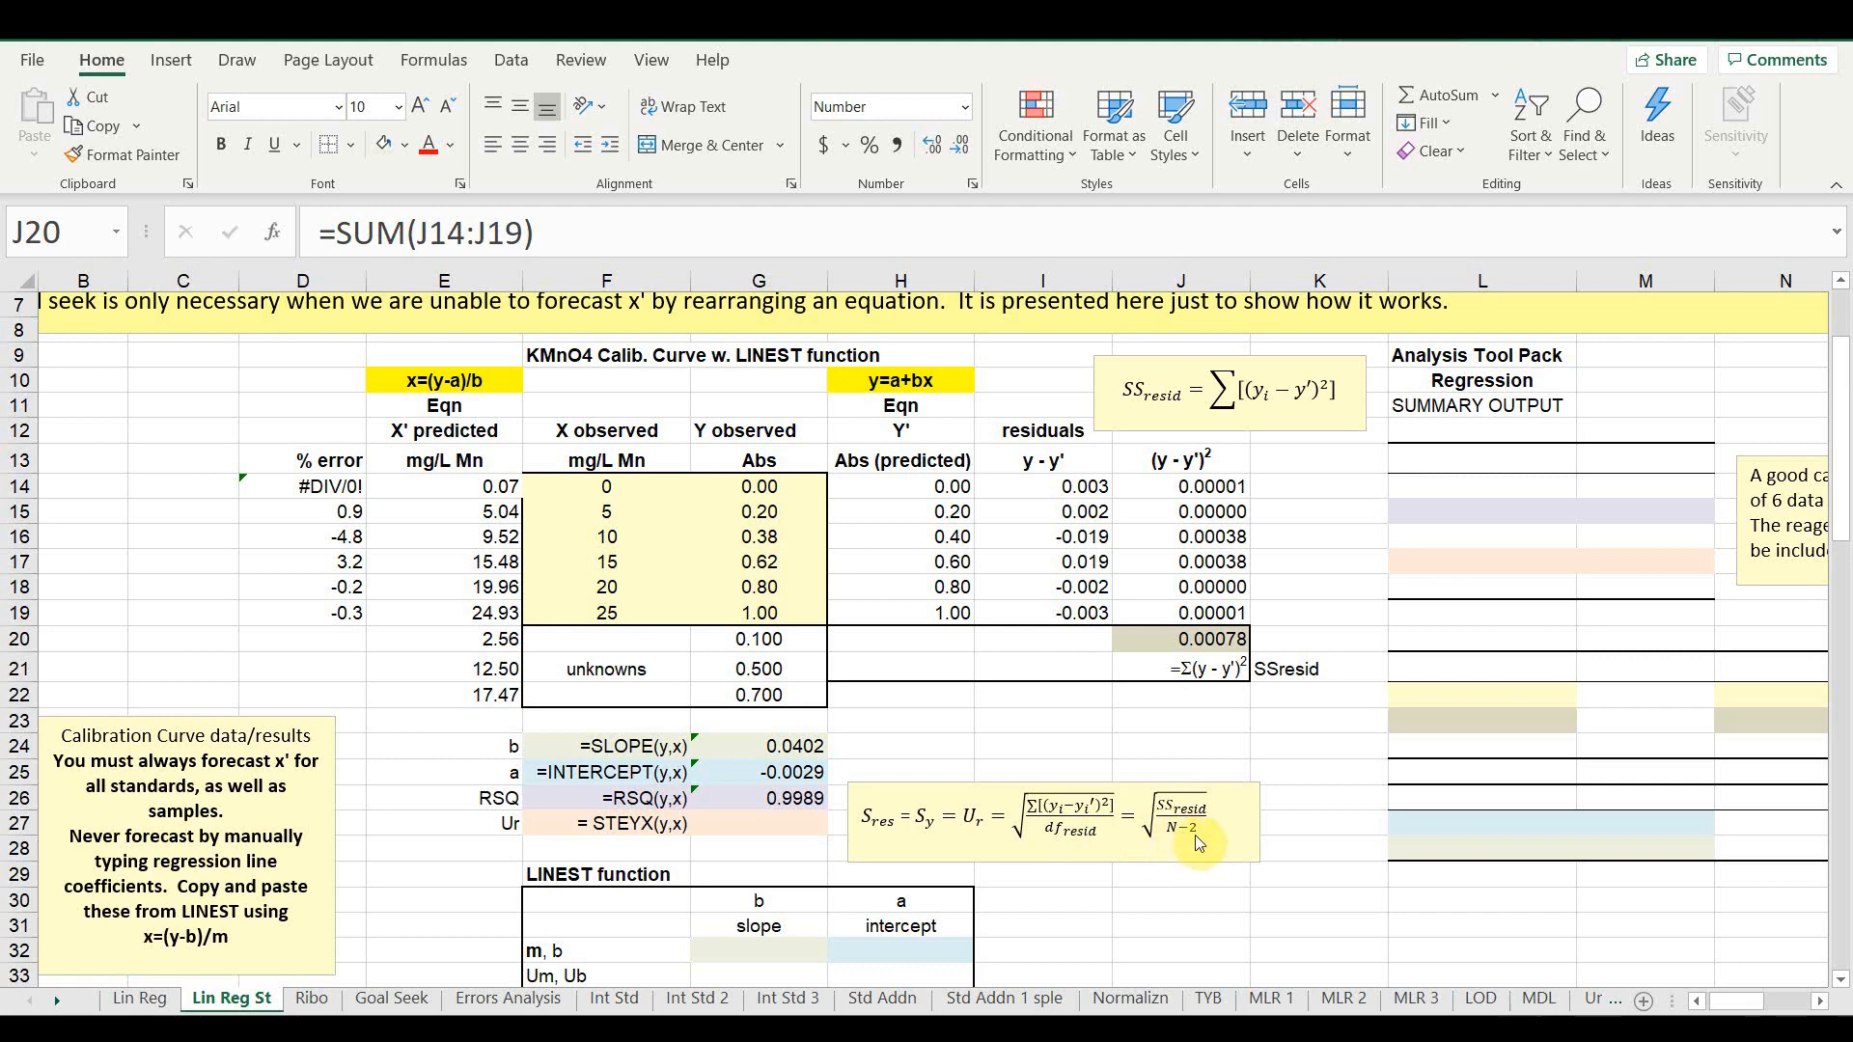
- Calculate the regression's standard error Ur in G27 with =STEYX(G14:G19,F14:F19)
click(786, 826)
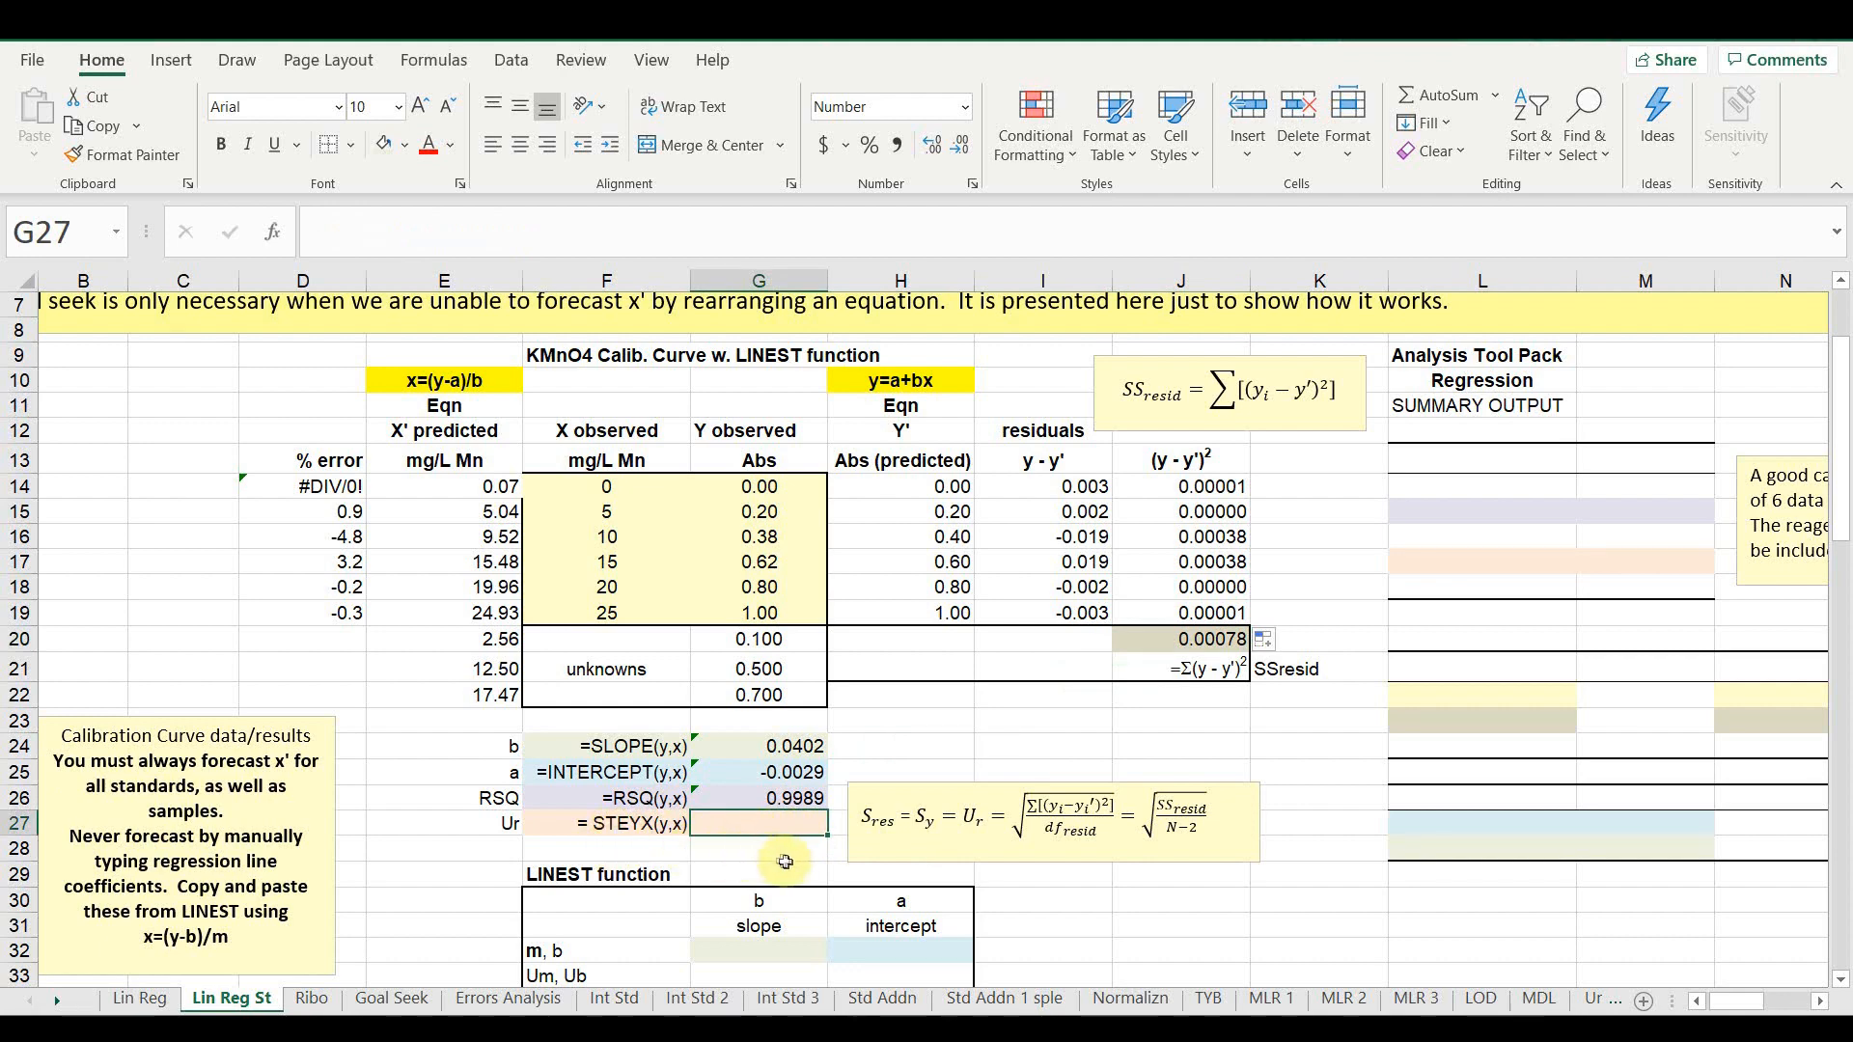
text(=ste)
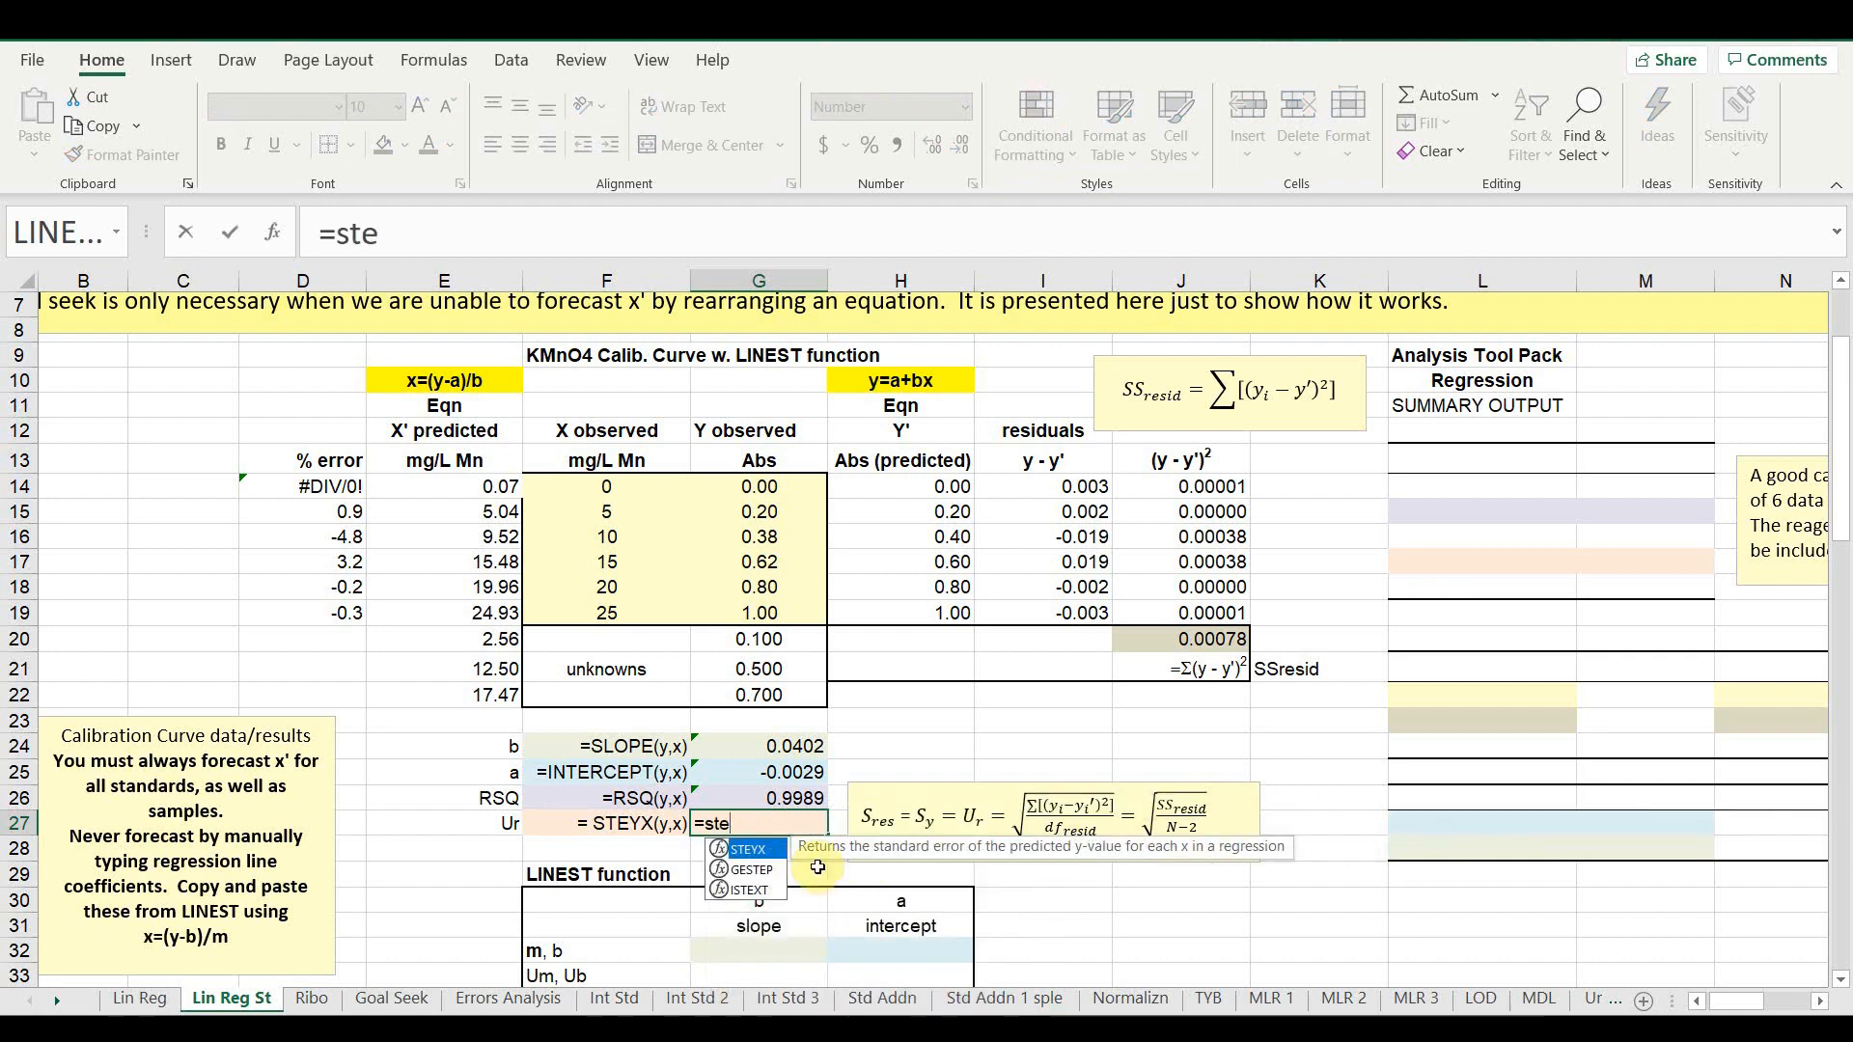
key(Tab)
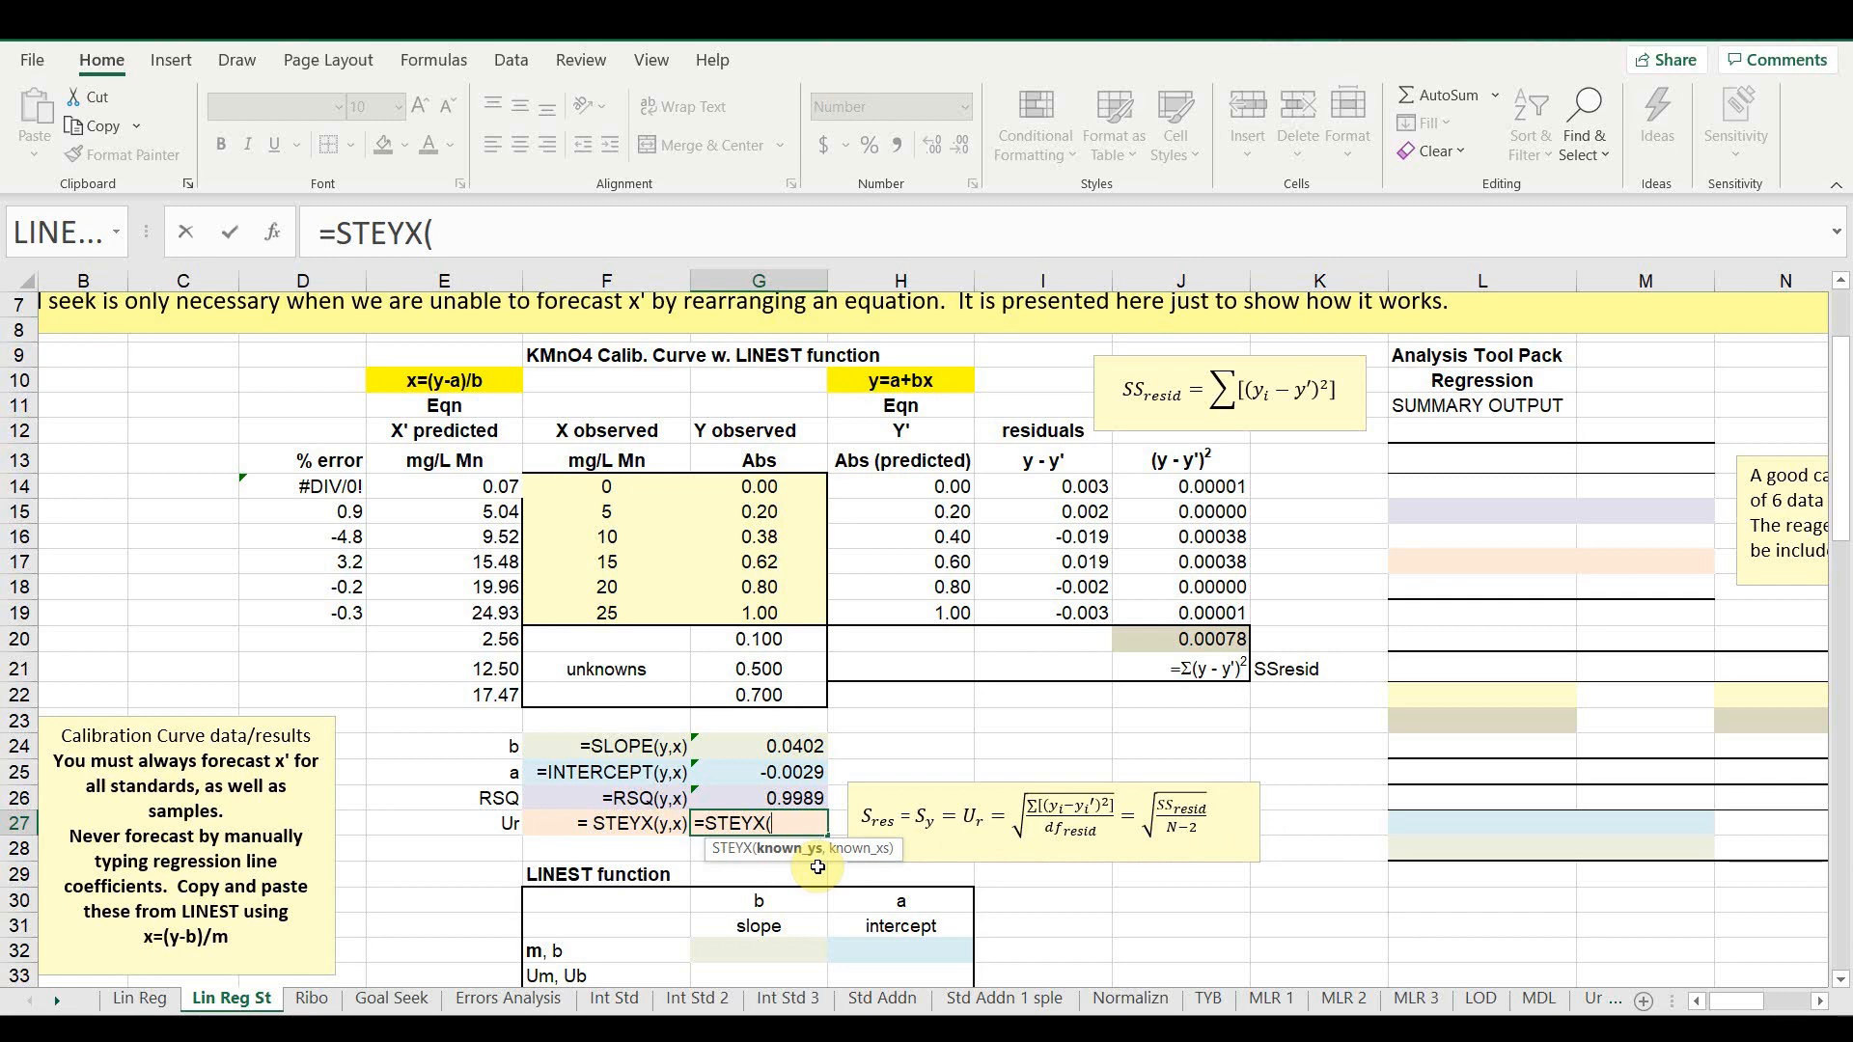
drag(769, 490, 769, 600)
text(,)
drag(647, 496, 635, 605)
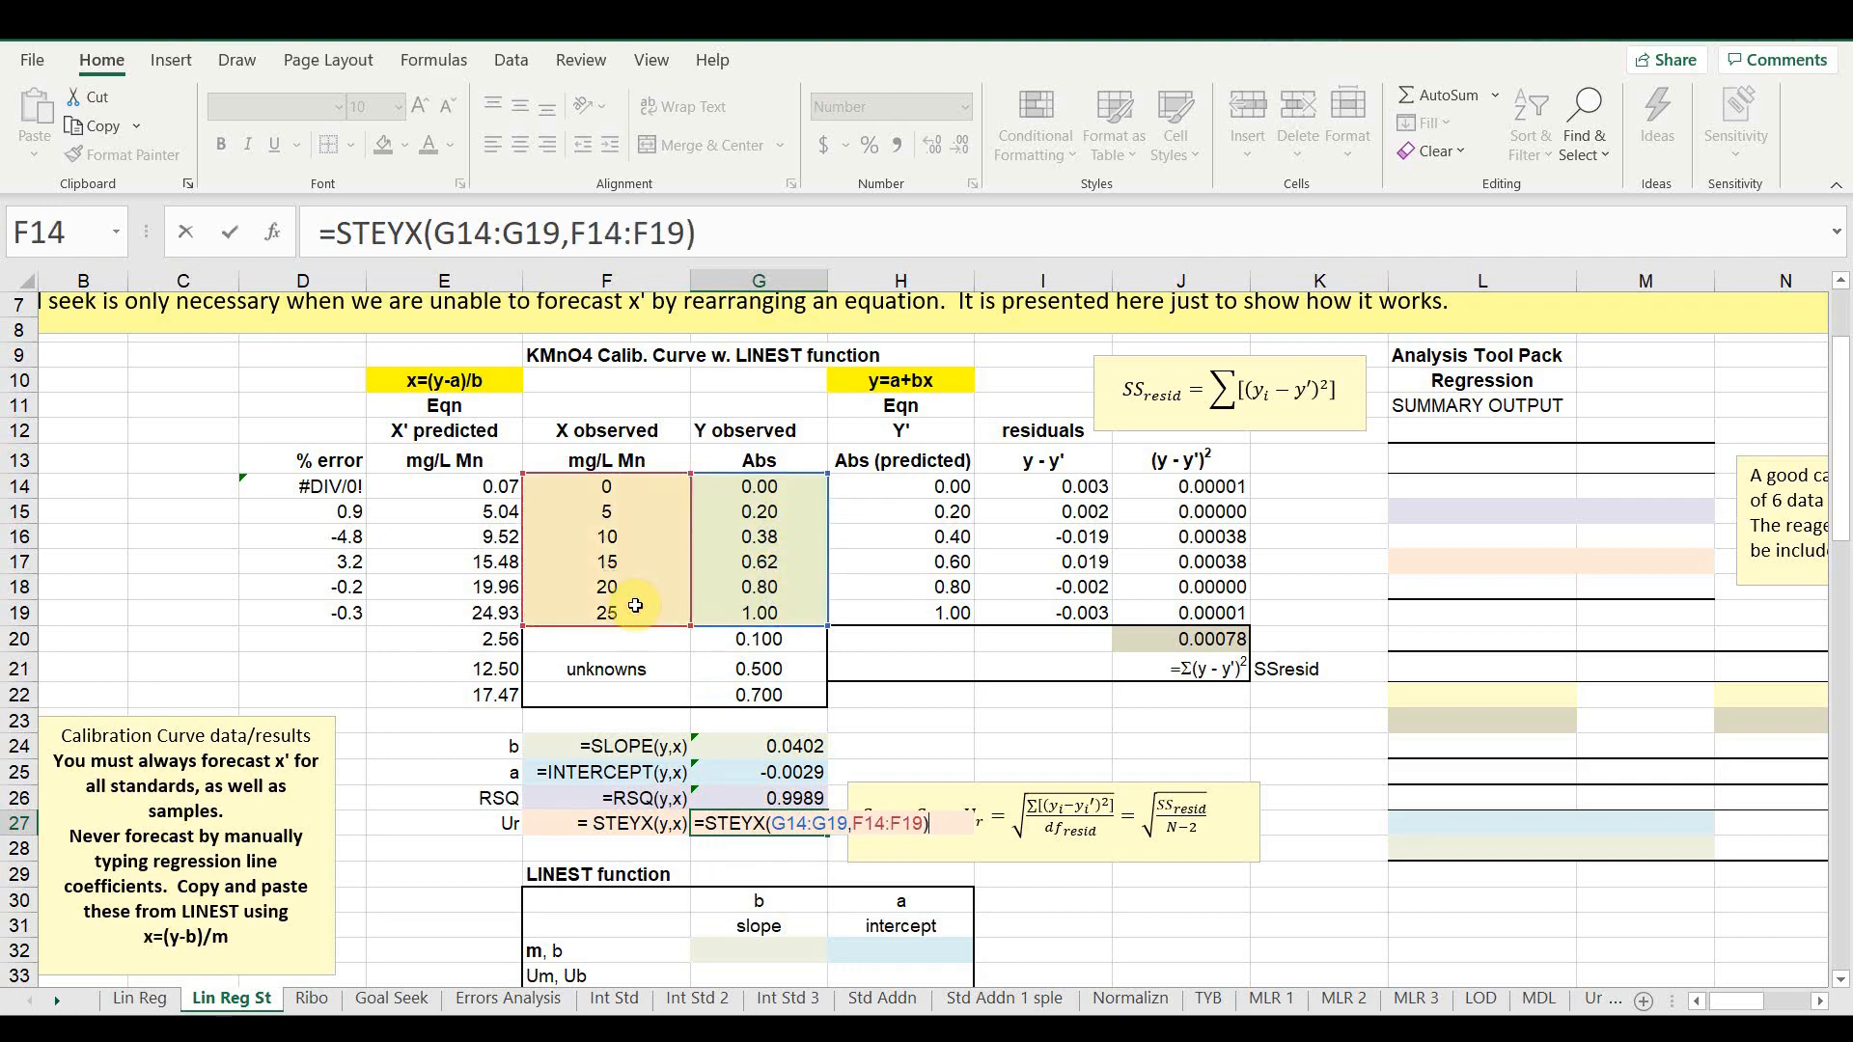
key(Return)
scroll(659, 634, up, 1)
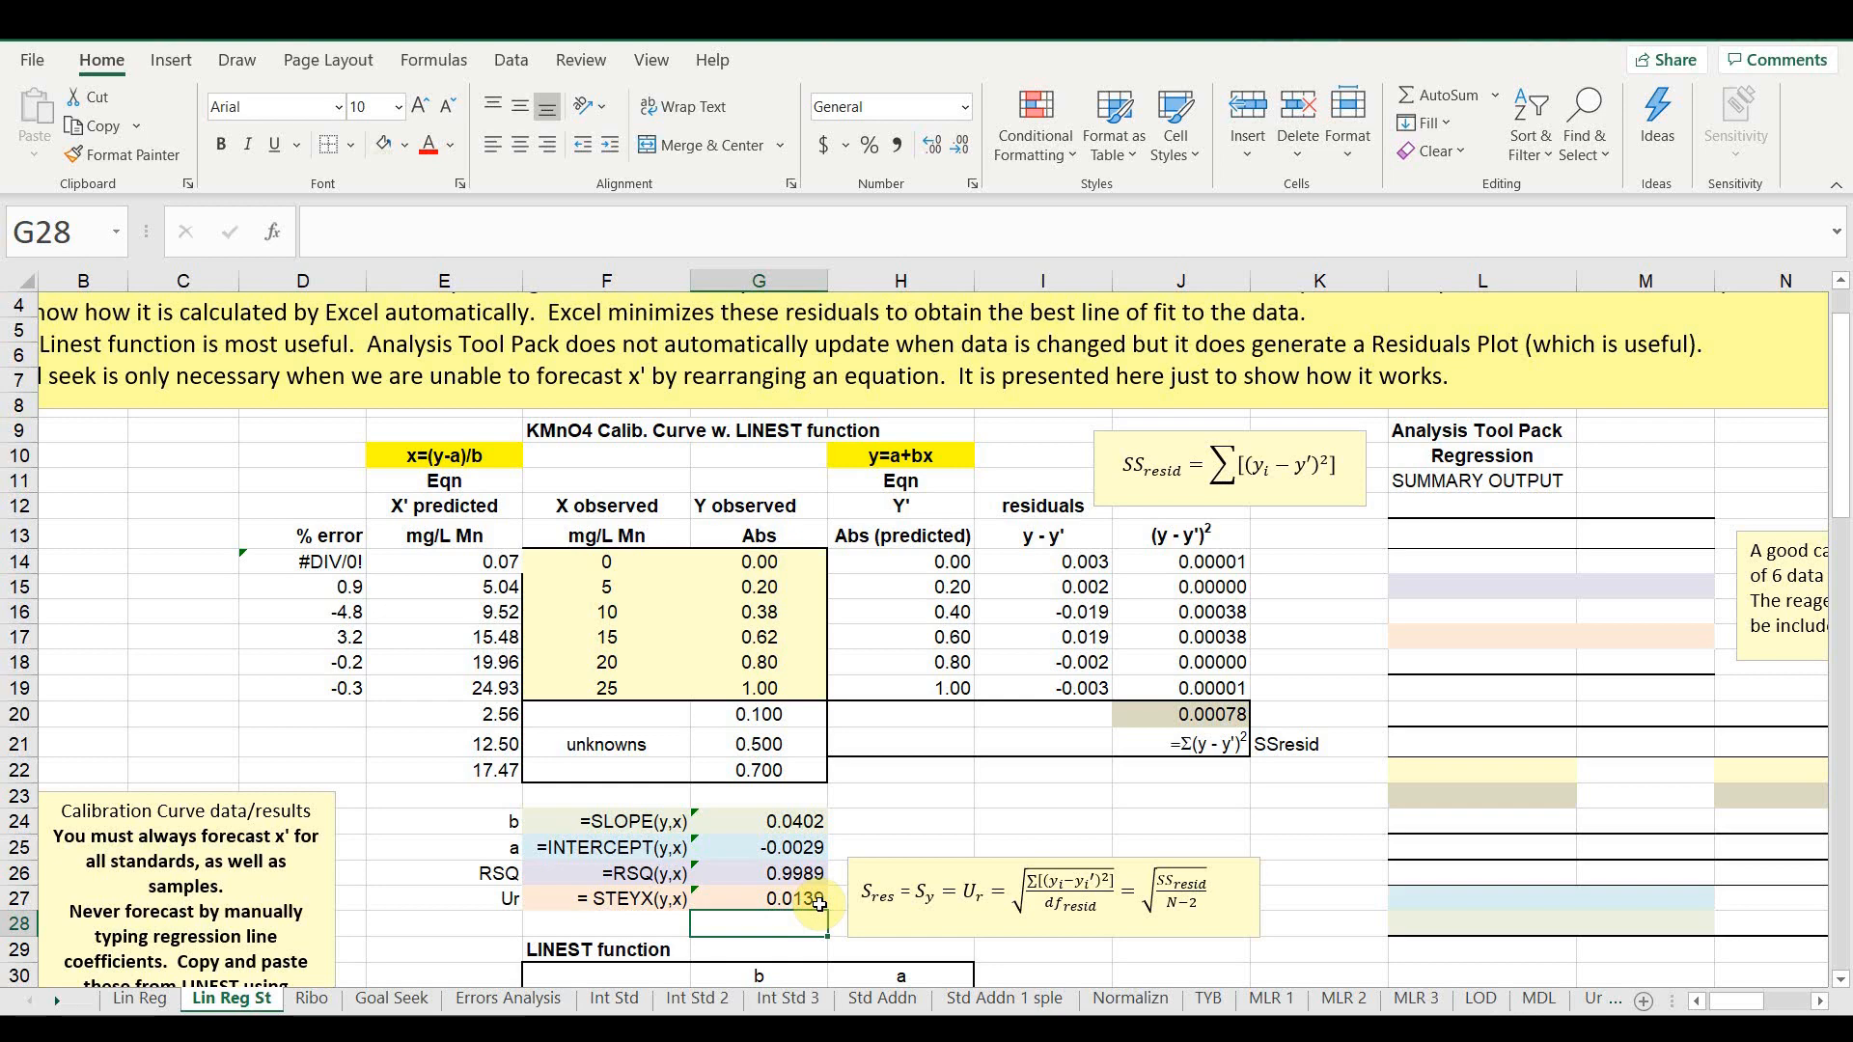
- Select the LINEST output block G32:H36, search the function library for linest and insert the LINEST function
scroll(849, 907, down, 3)
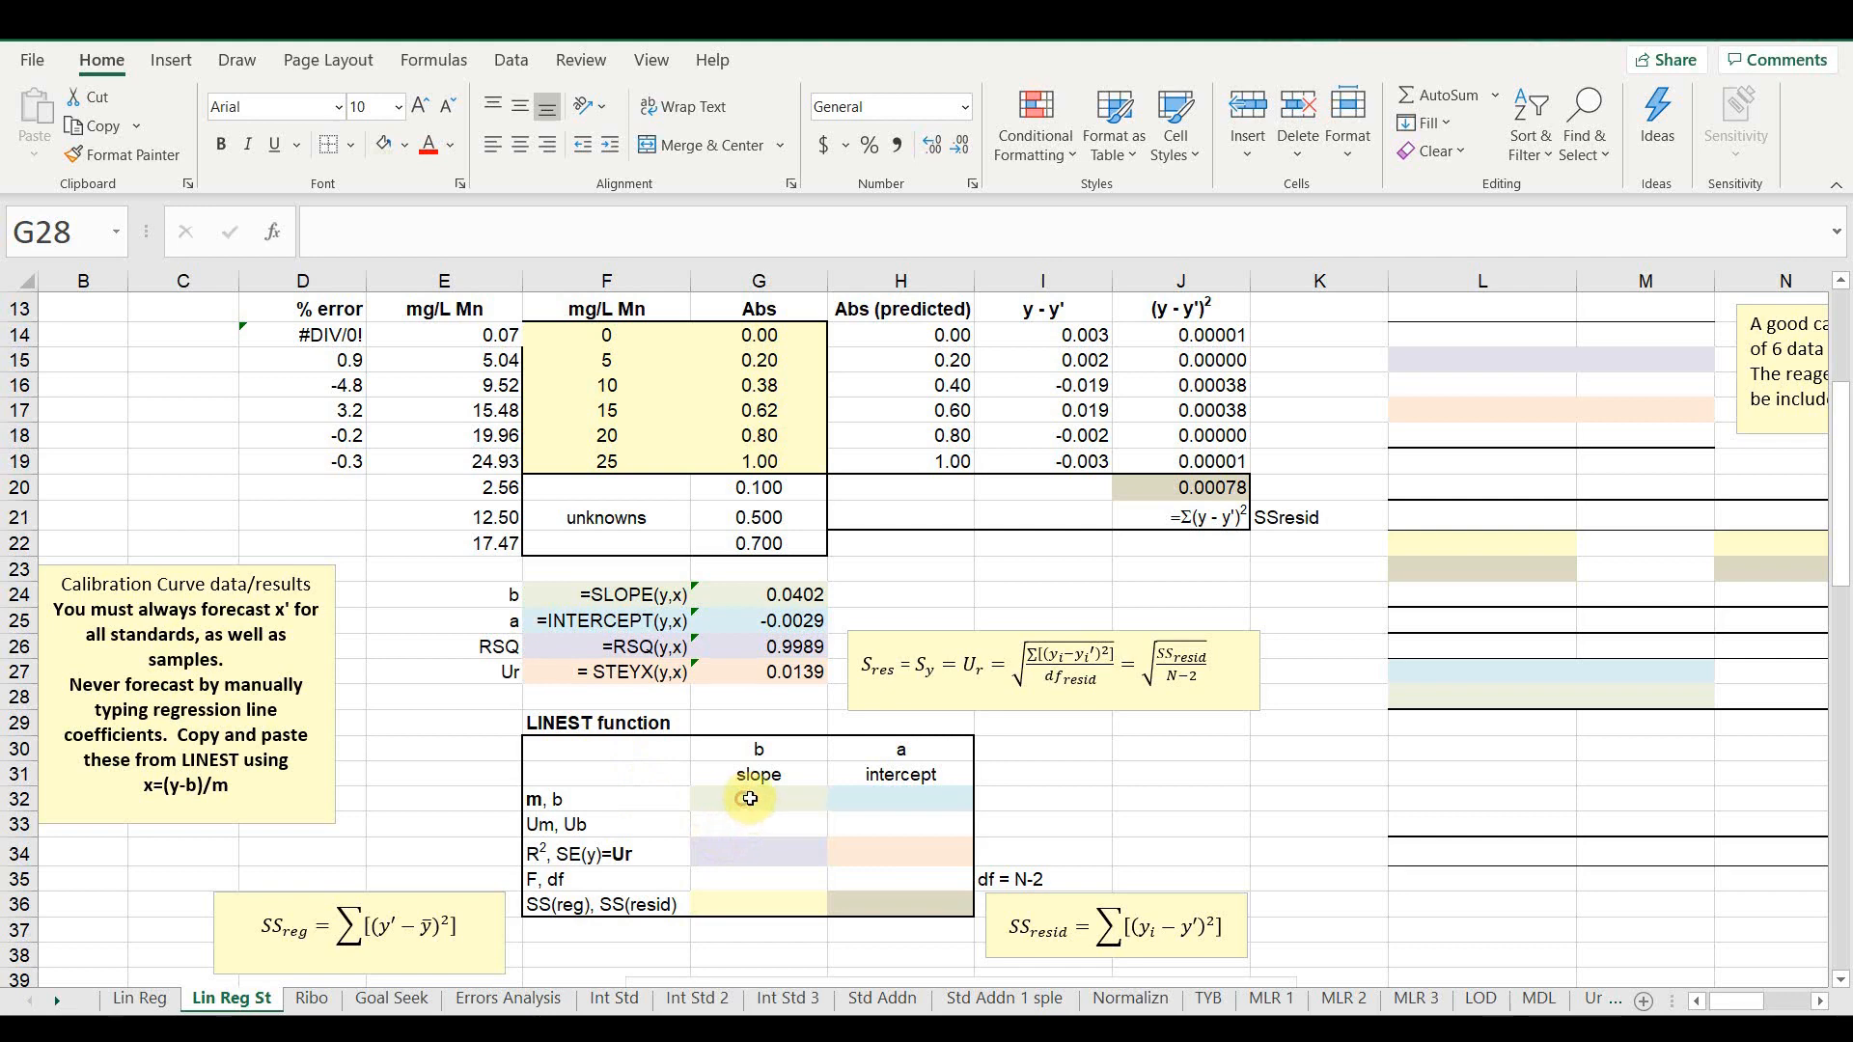
drag(743, 808, 864, 905)
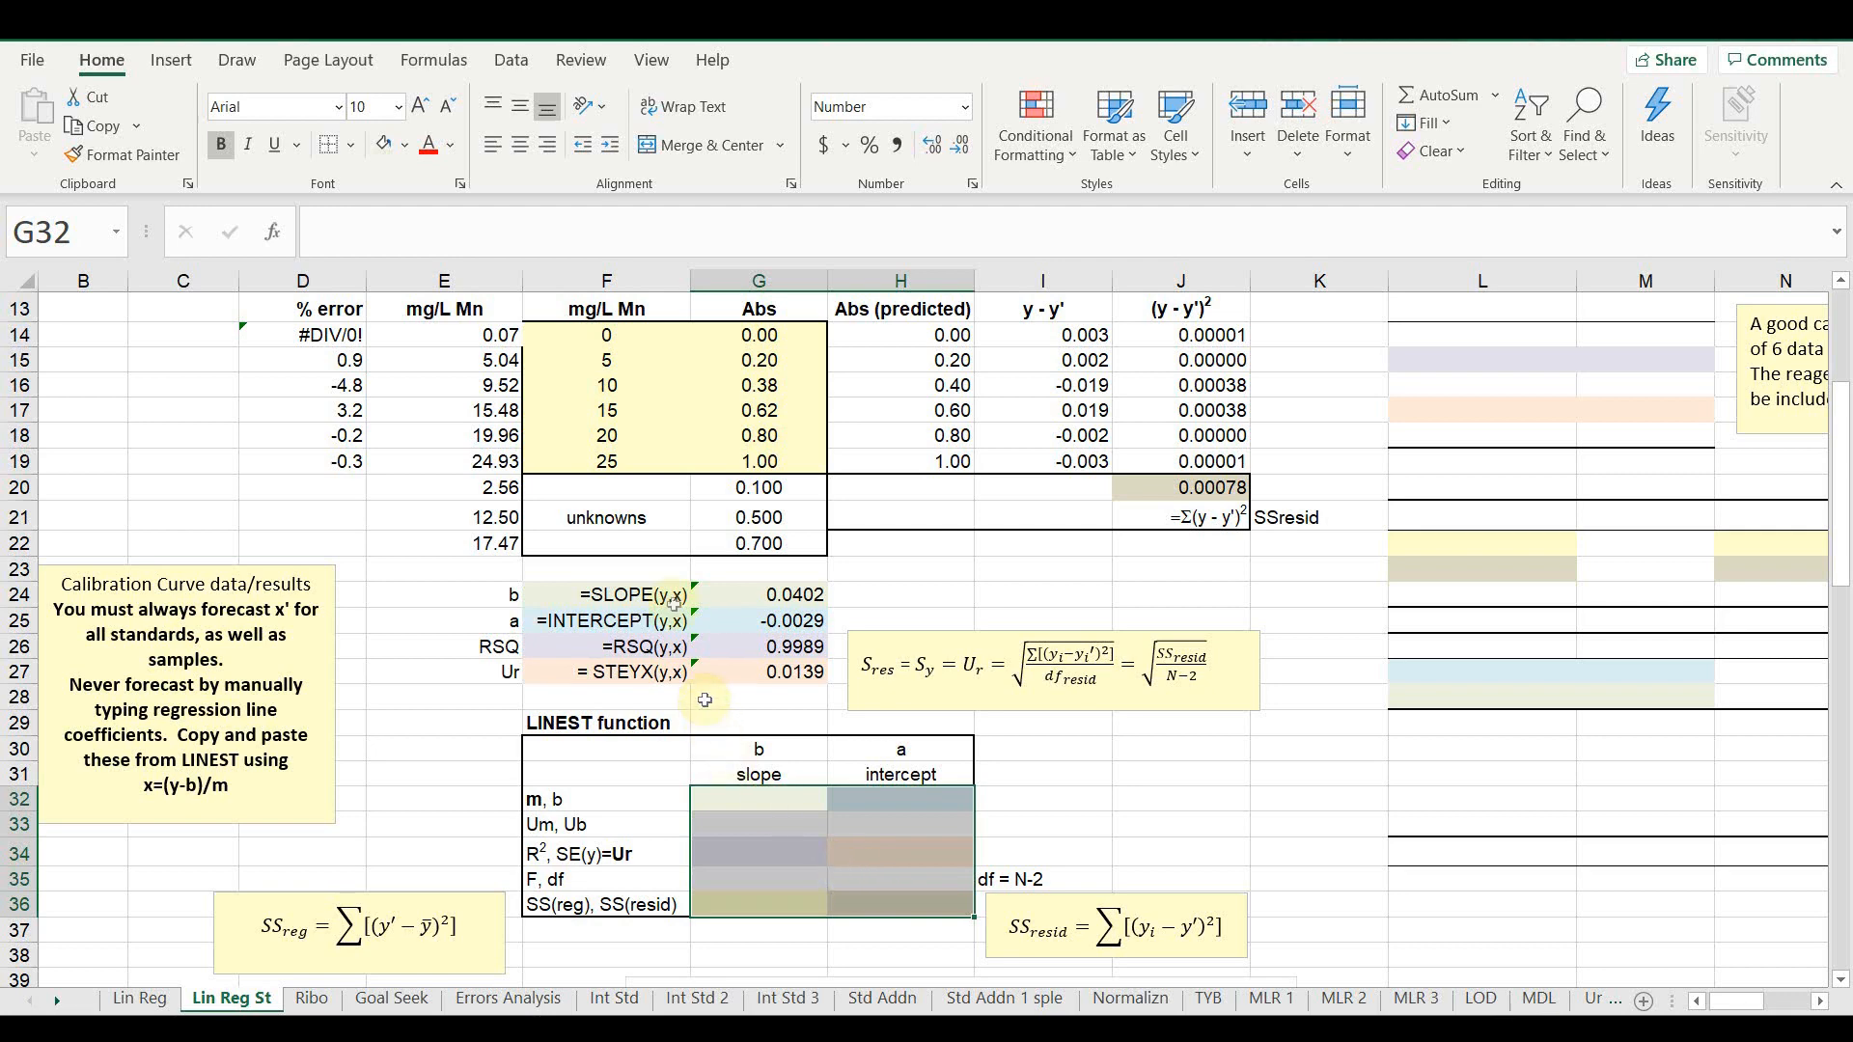
click(284, 242)
click(544, 119)
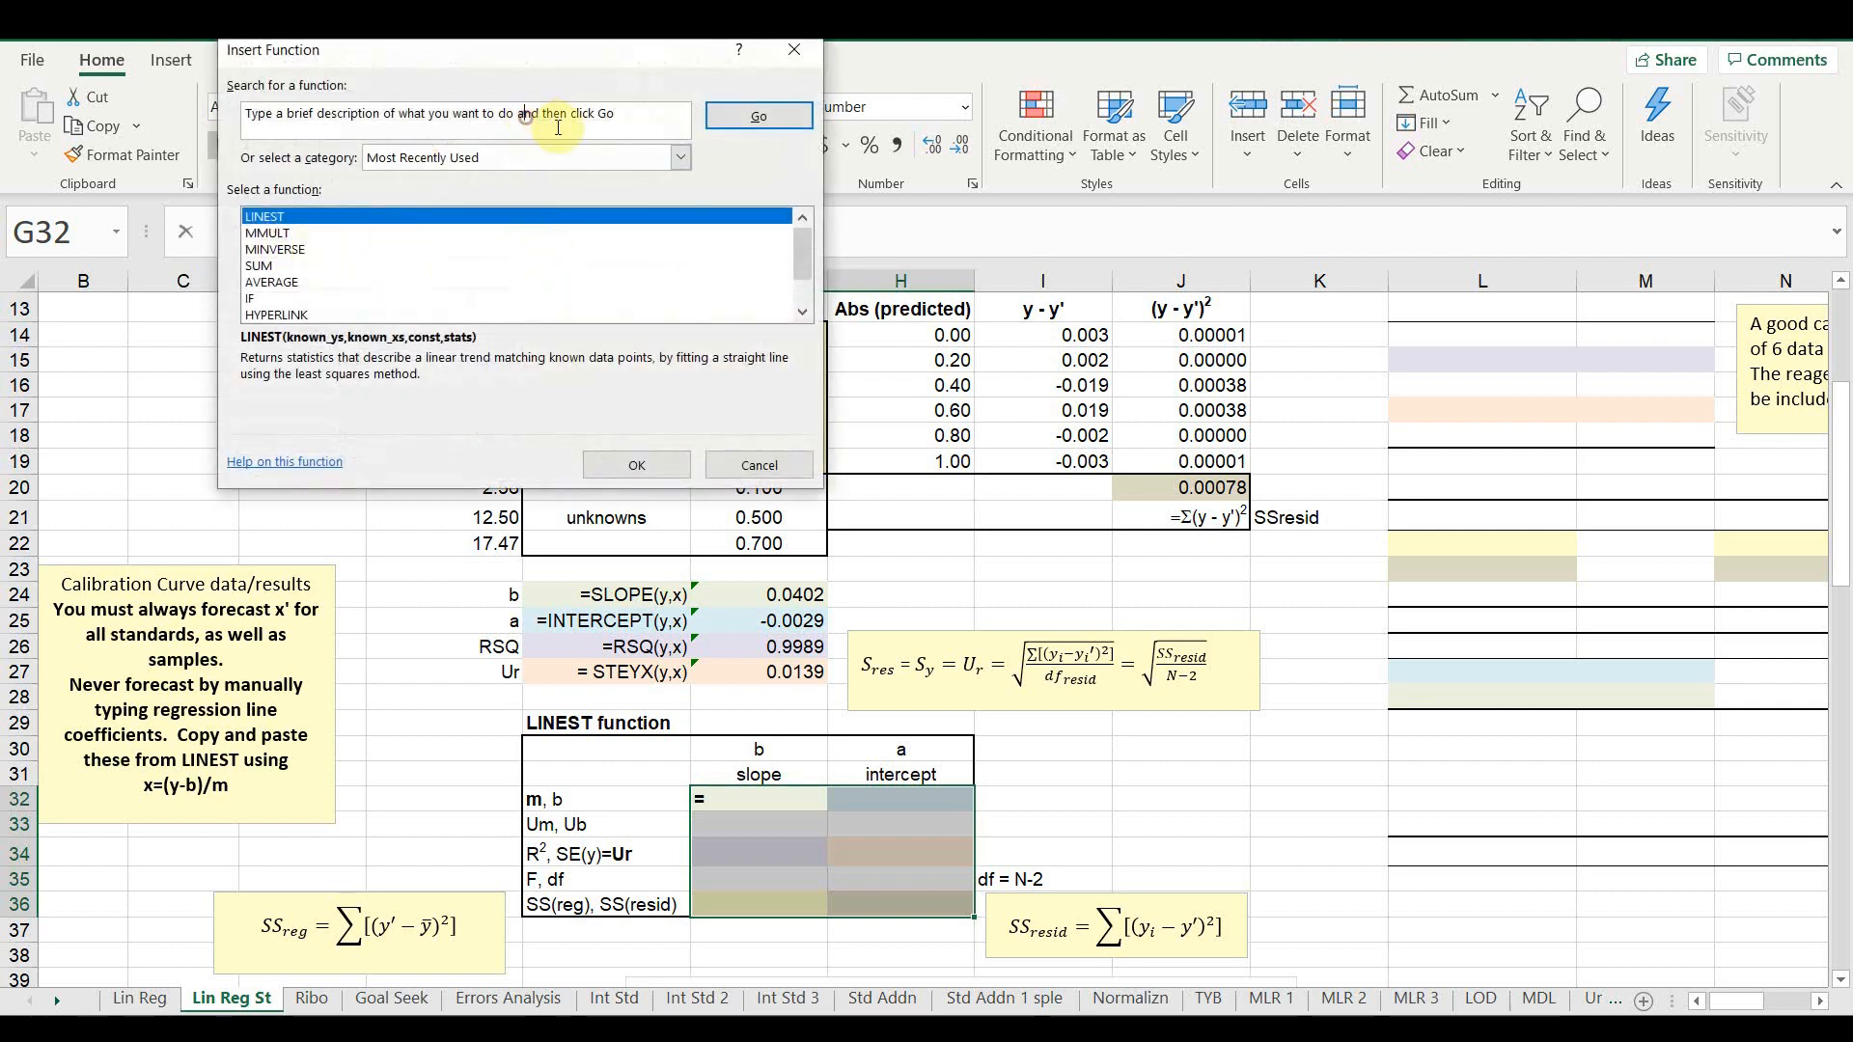
drag(620, 113, 249, 113)
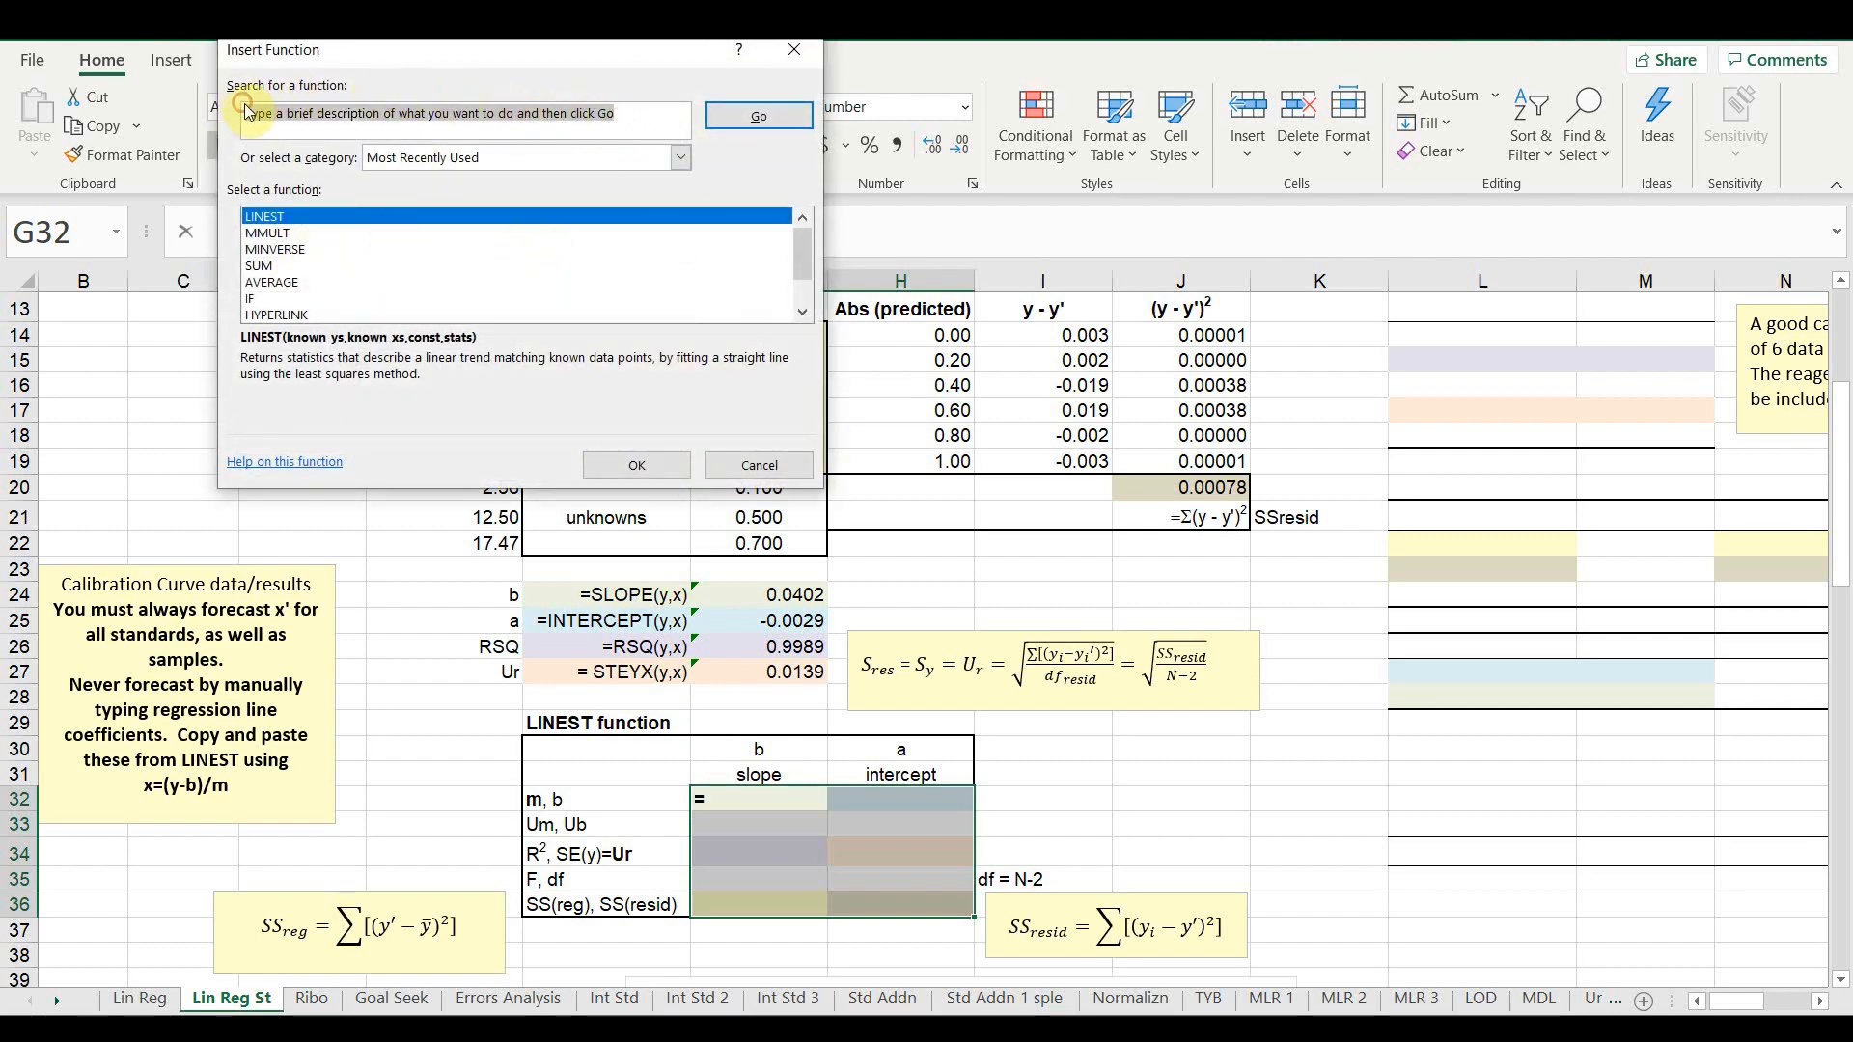
key(Delete)
text(linest)
key(Return)
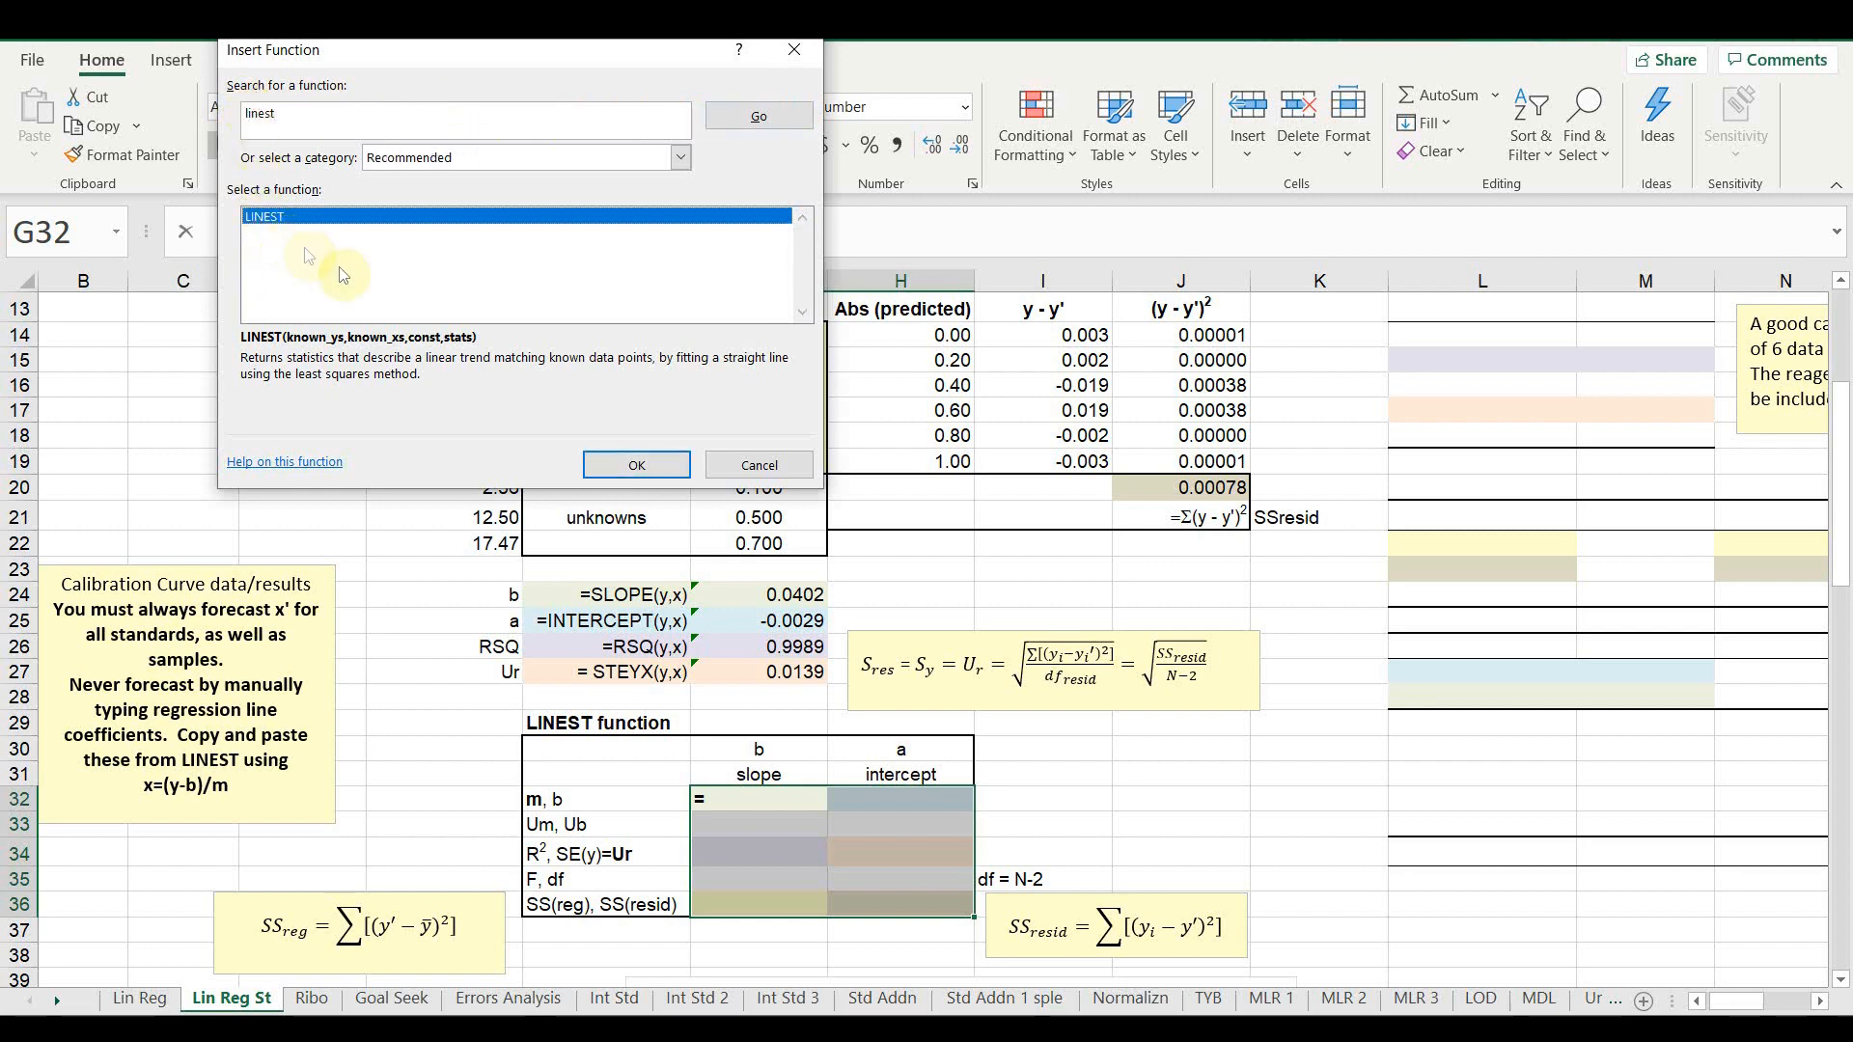
click(622, 479)
- Set the LINEST arguments to known y's G14:G19, known x's F14:F19, Const 1 and Stats 1, and enter it as an array formula
drag(683, 112, 1444, 308)
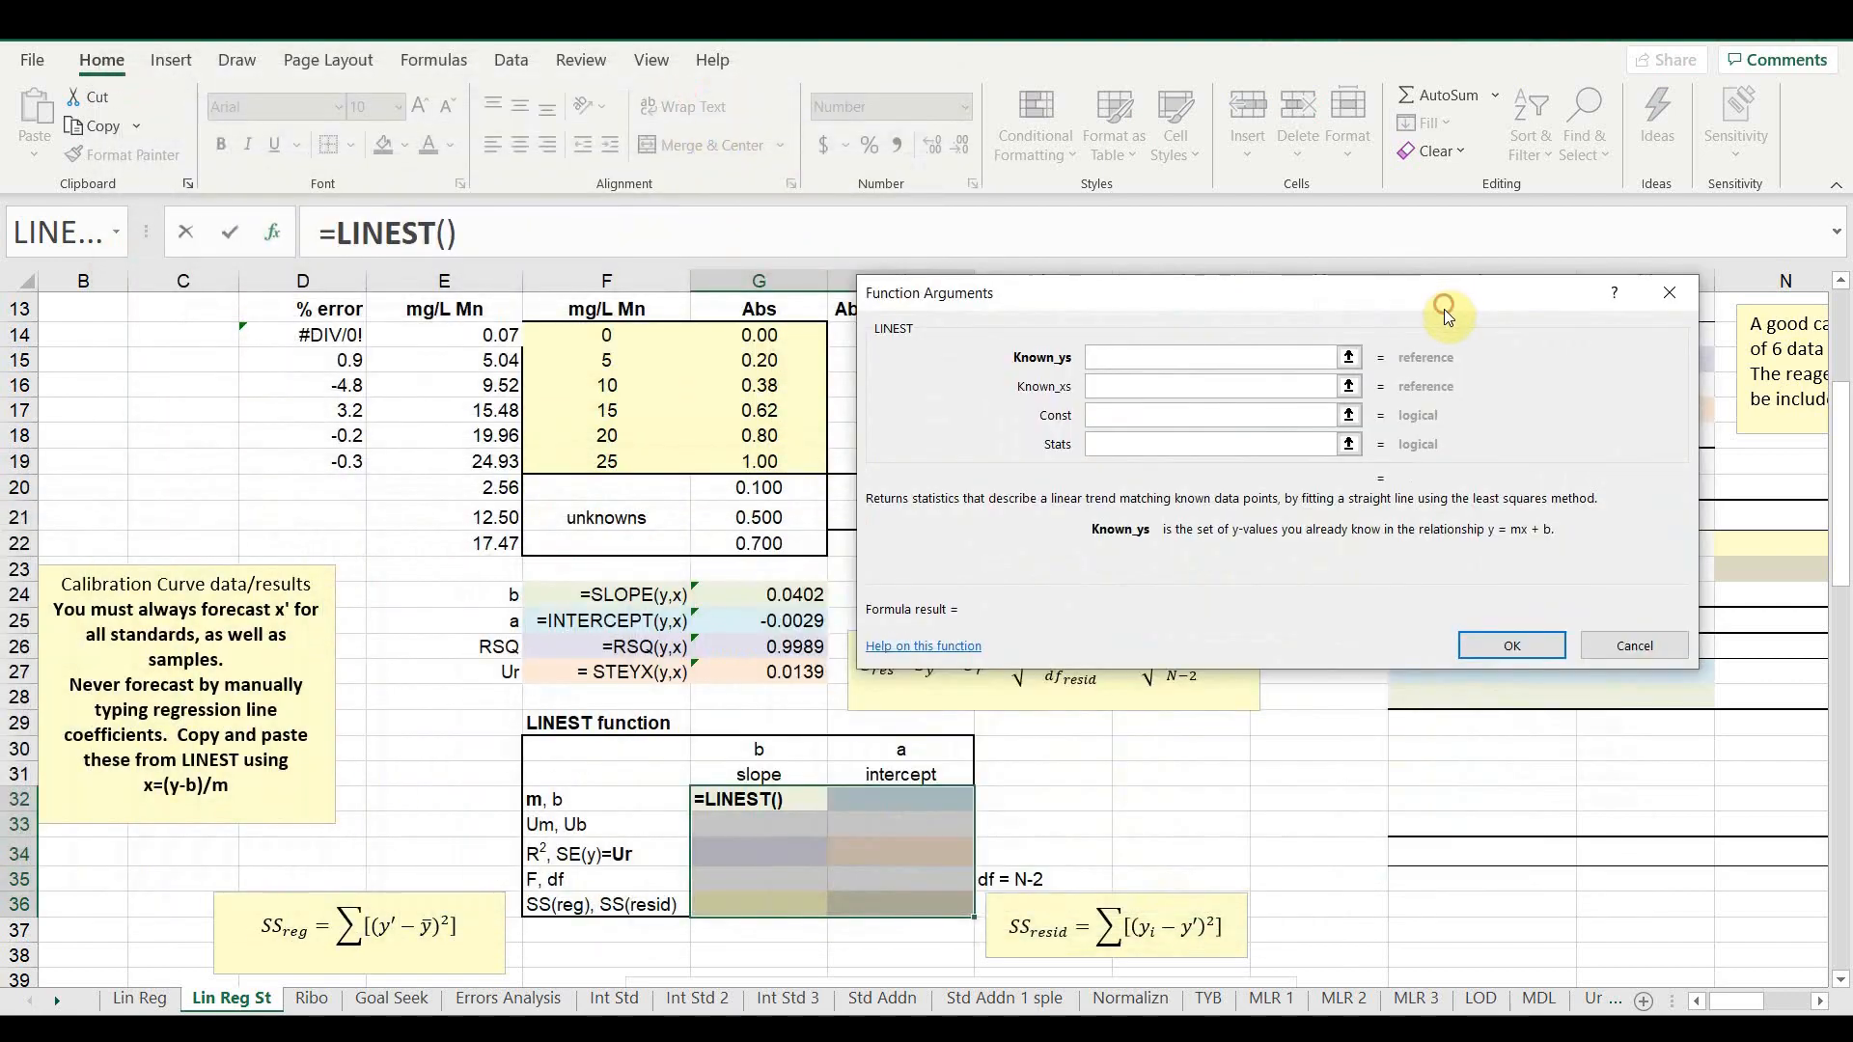
drag(759, 334, 760, 463)
click(1171, 386)
drag(599, 338, 608, 461)
click(1147, 417)
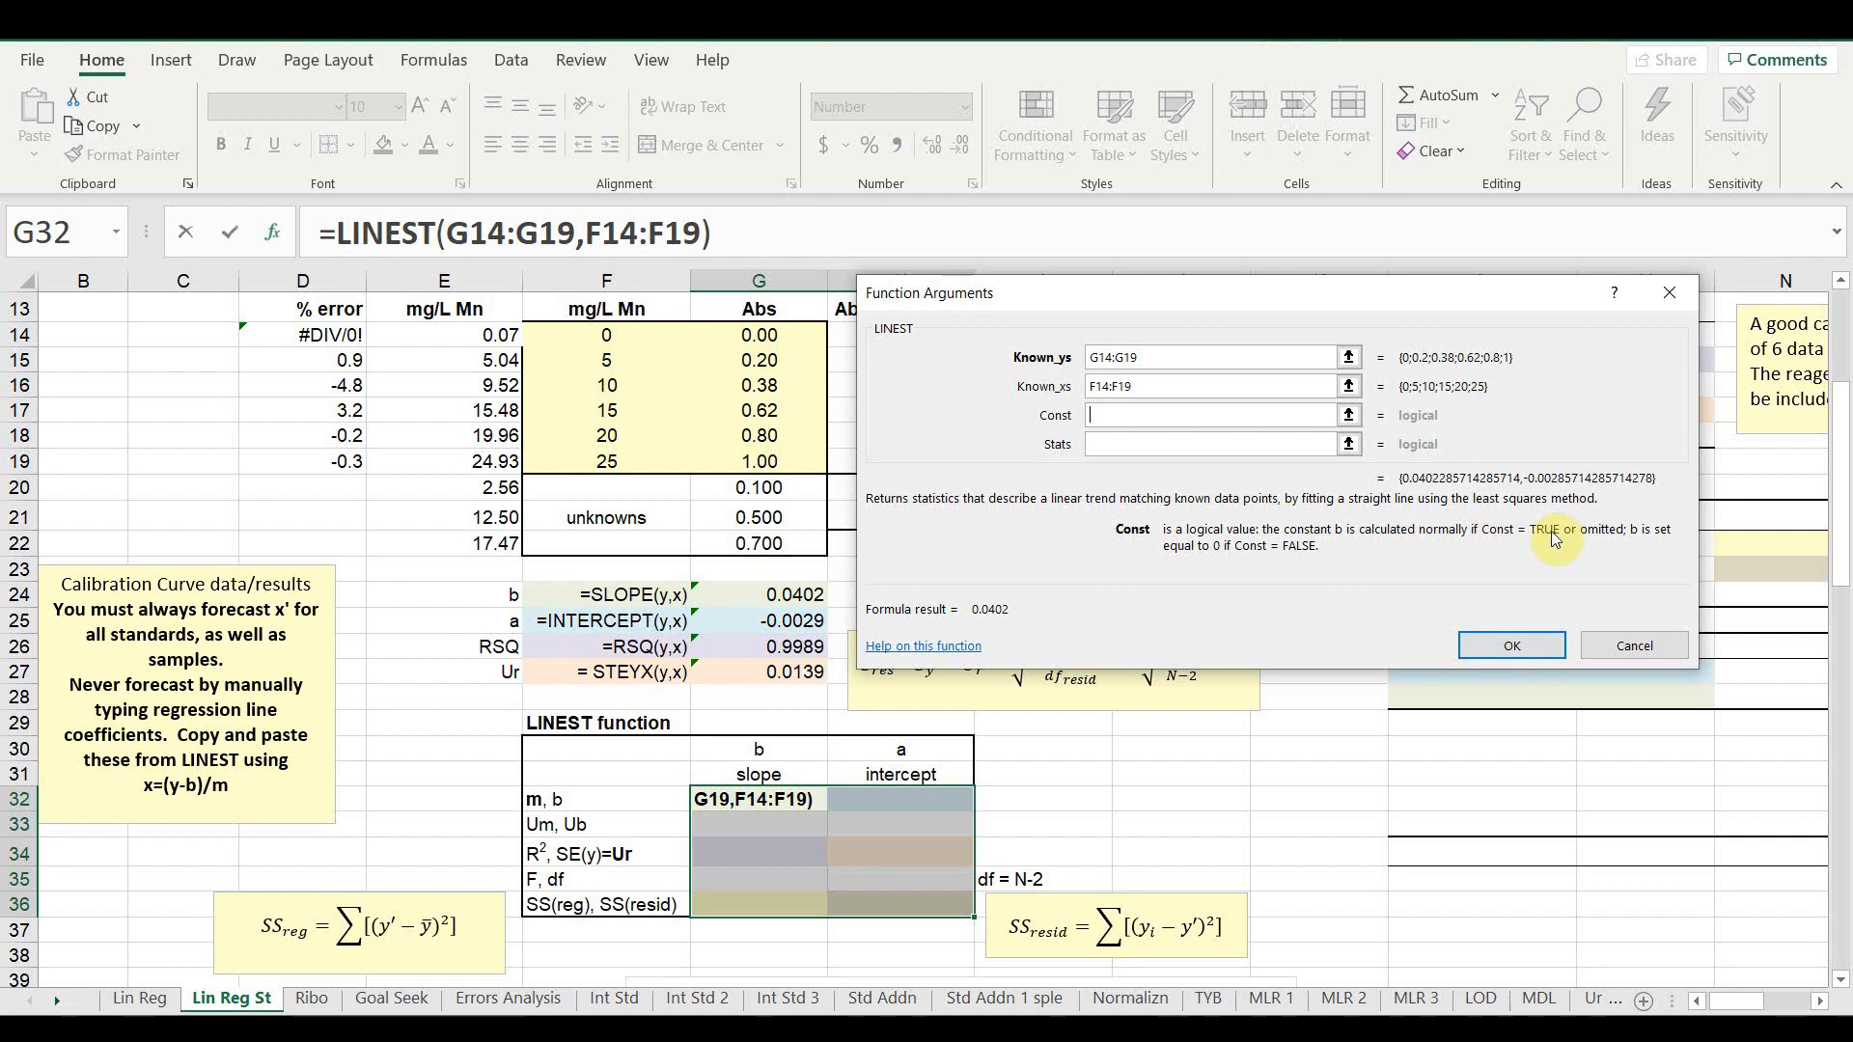
text(1)
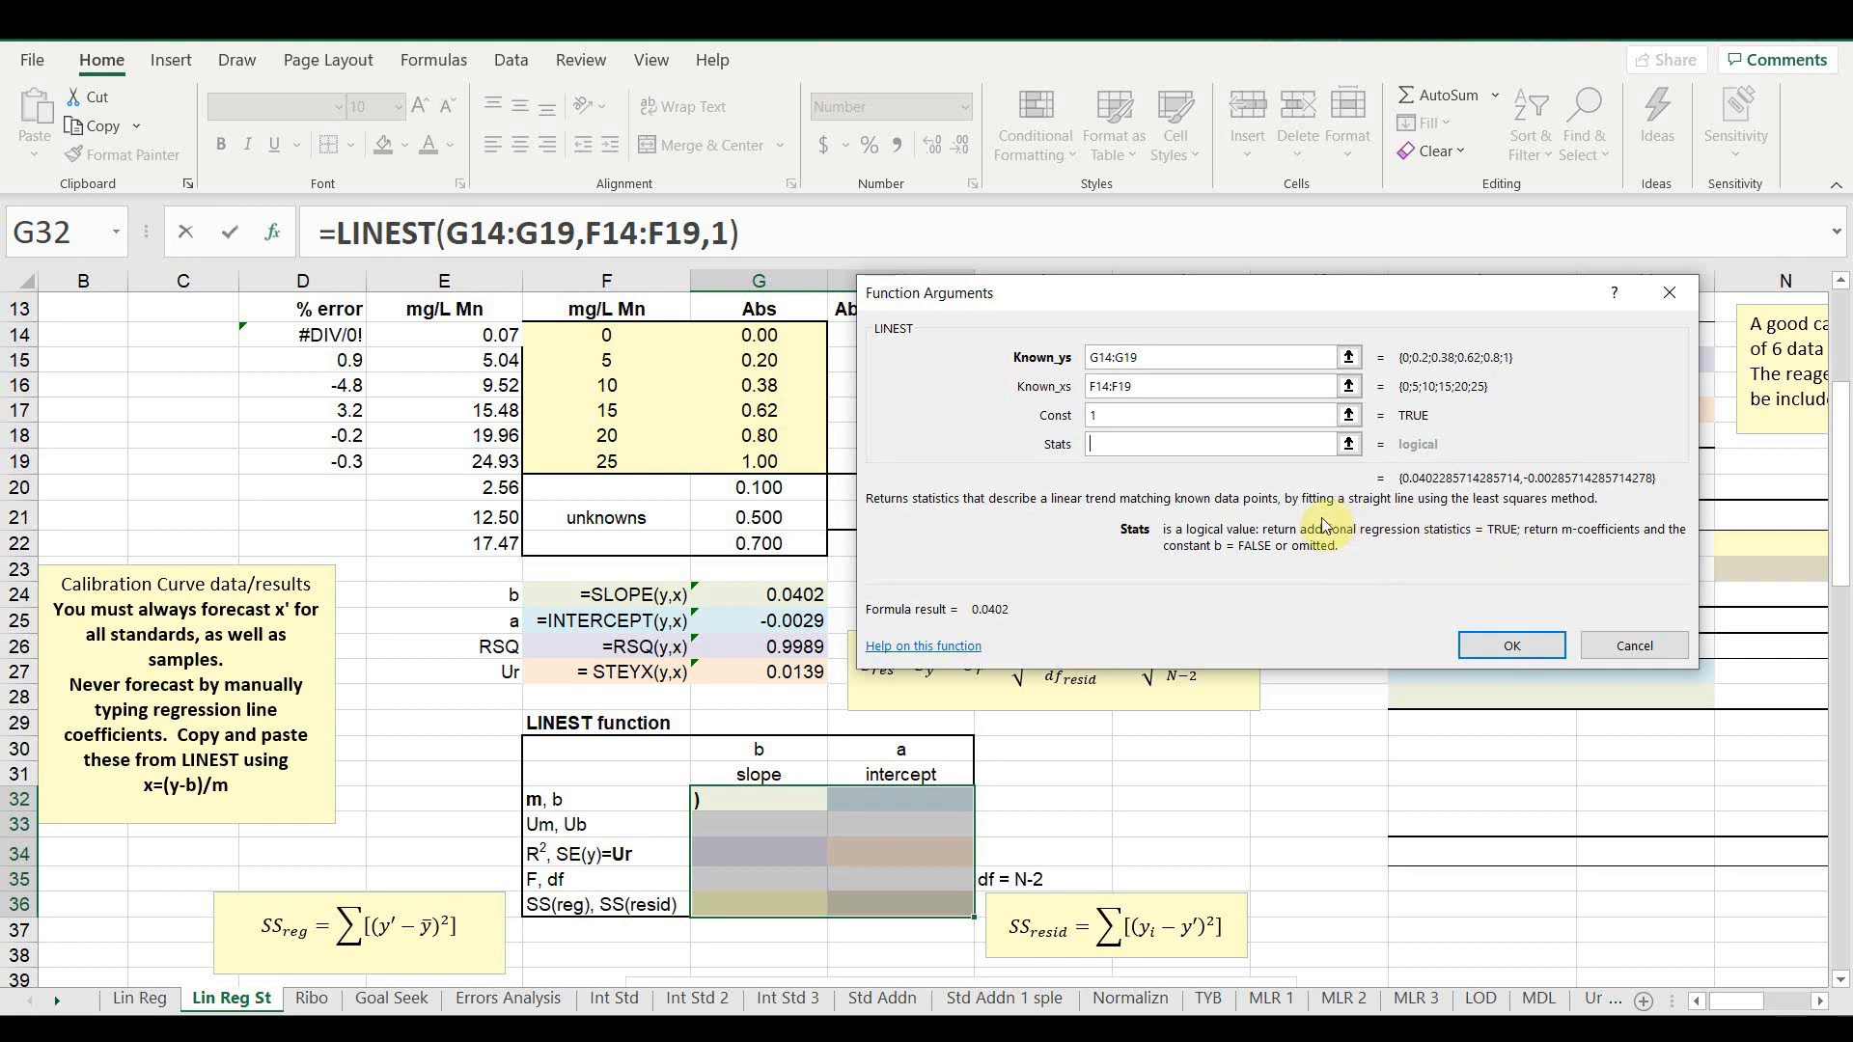
text(1)
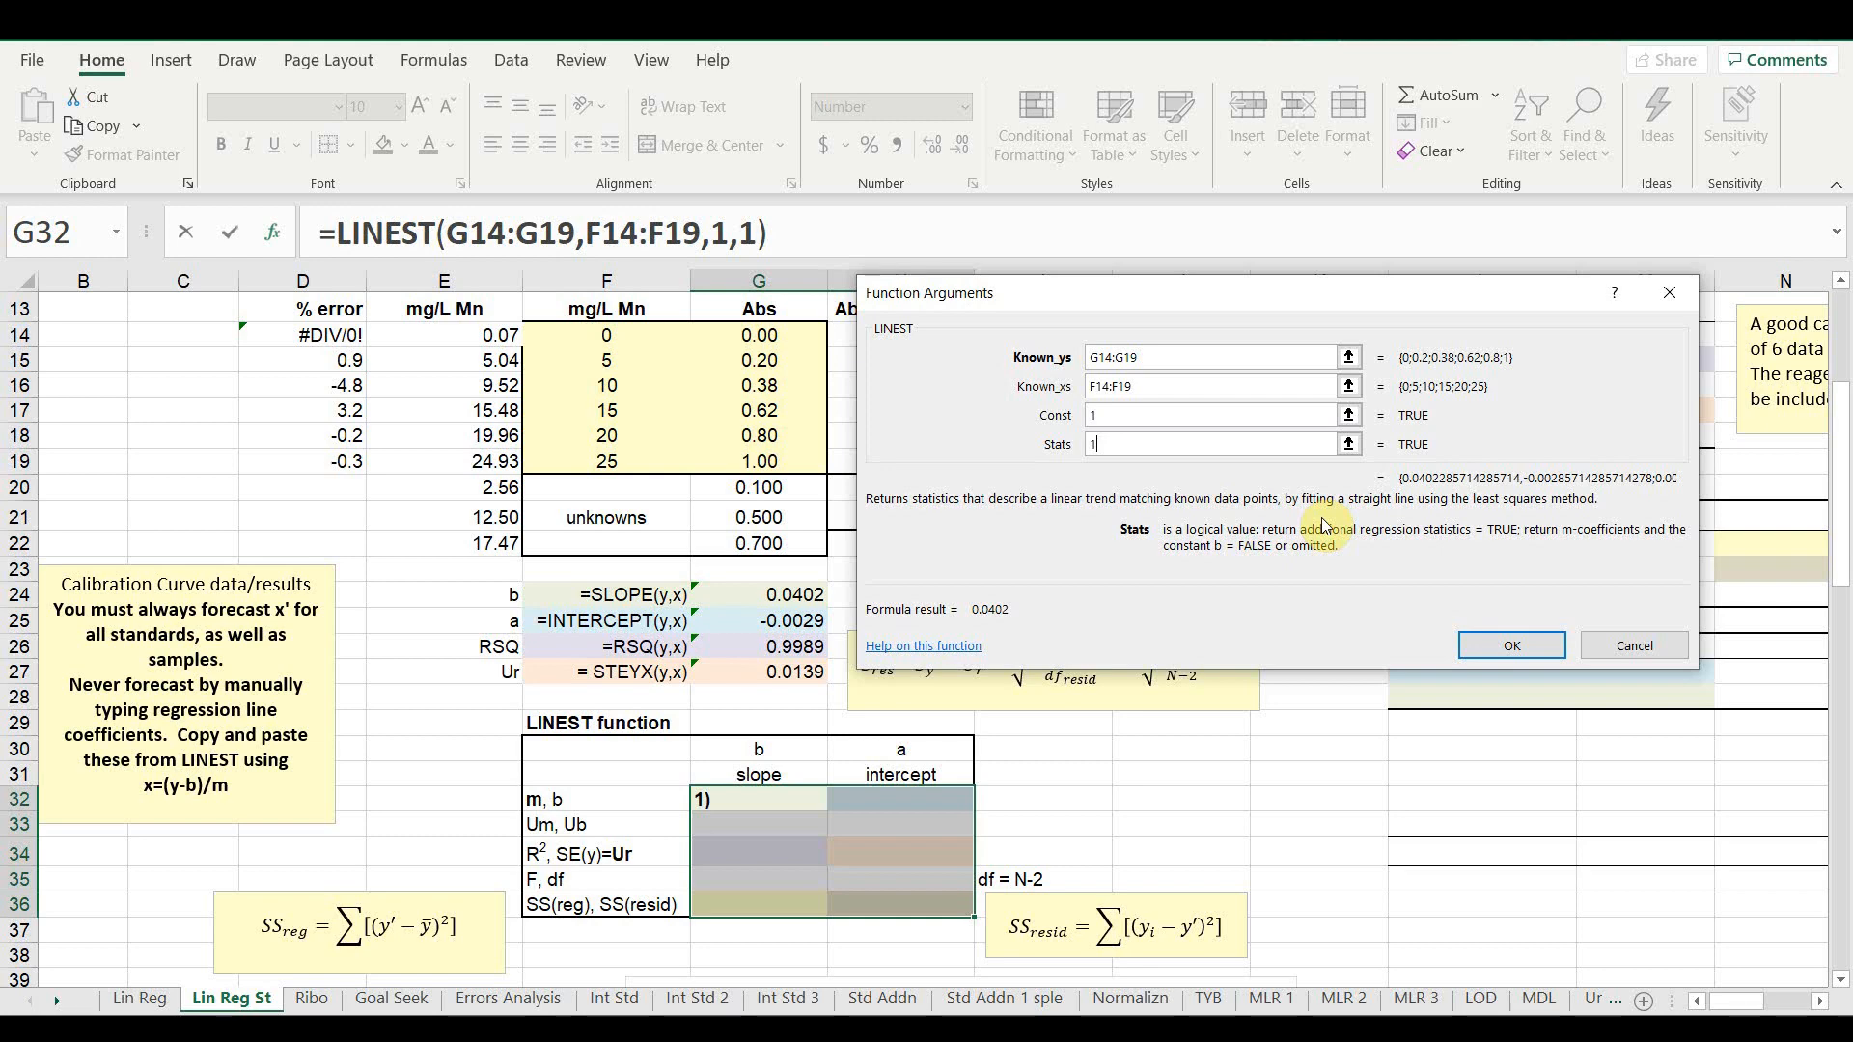
key(ctrl+shift+Return)
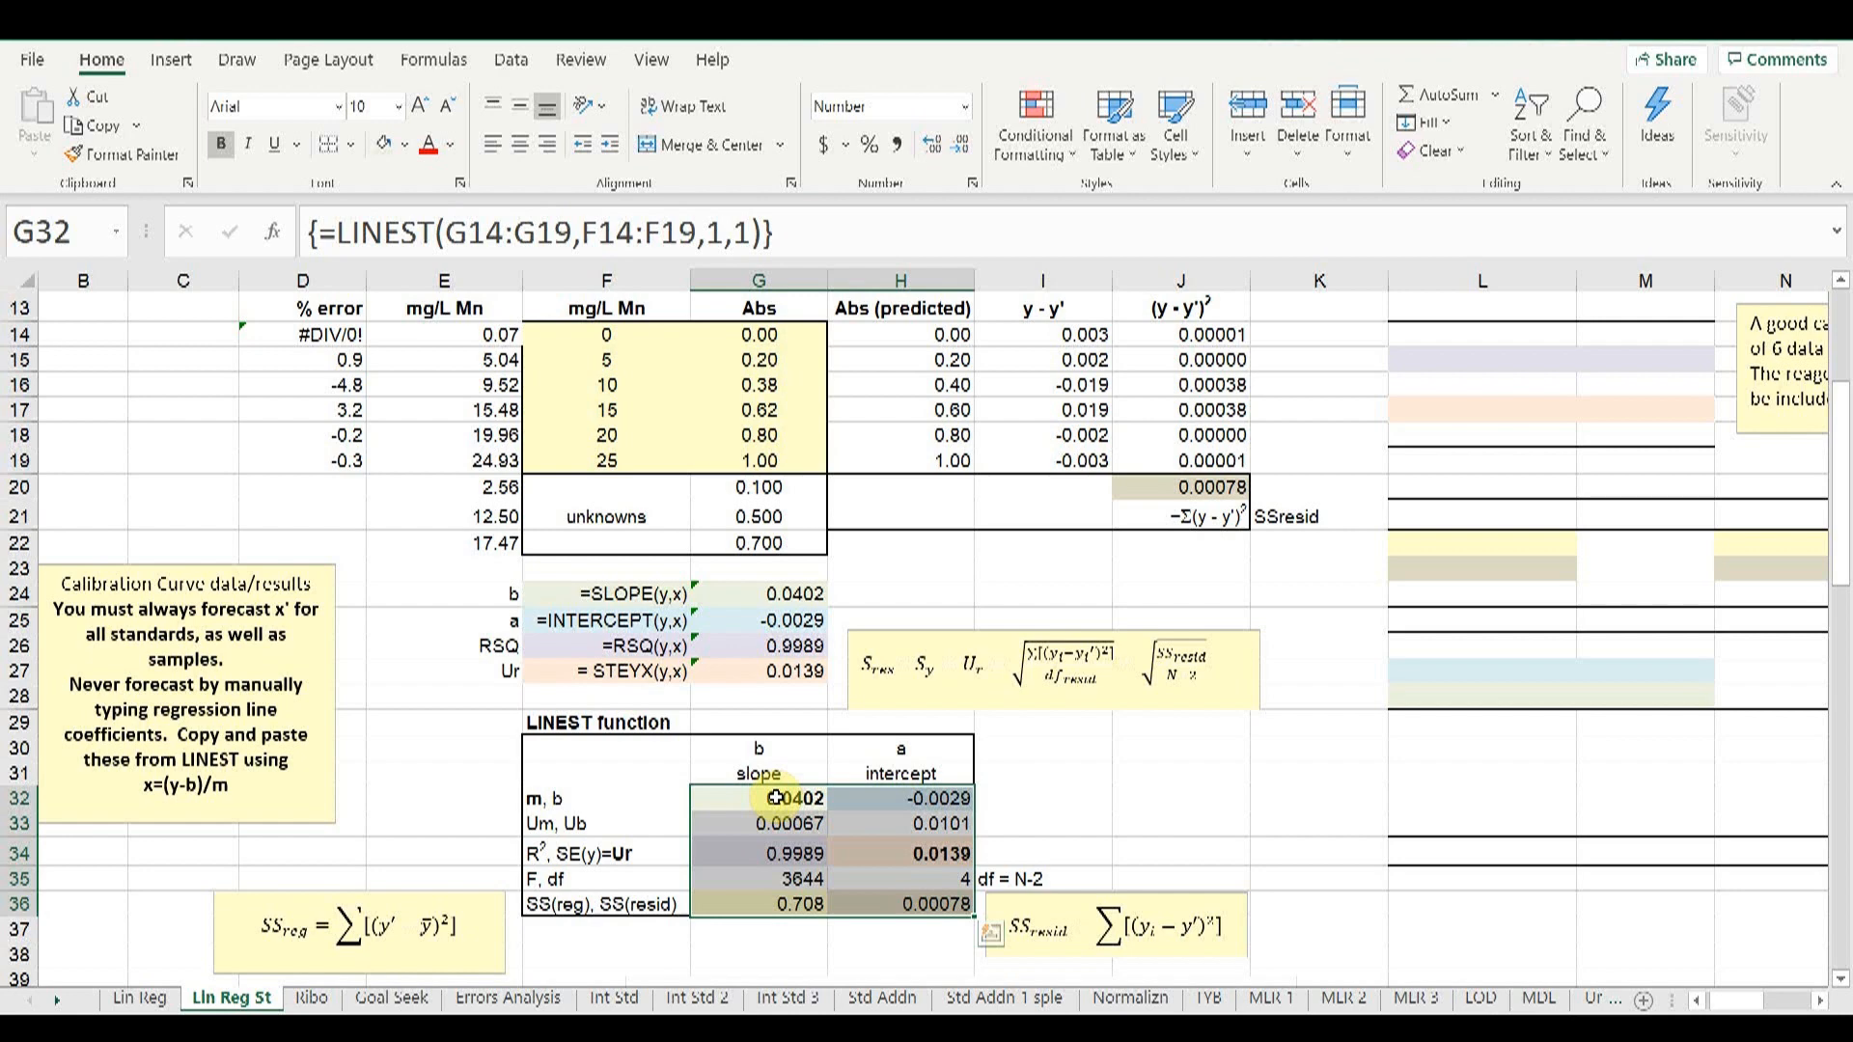
- Compare the LINEST statistics with the SLOPE, INTERCEPT, RSQ and STEYX results and the standard curve's trendline equation
click(1510, 21)
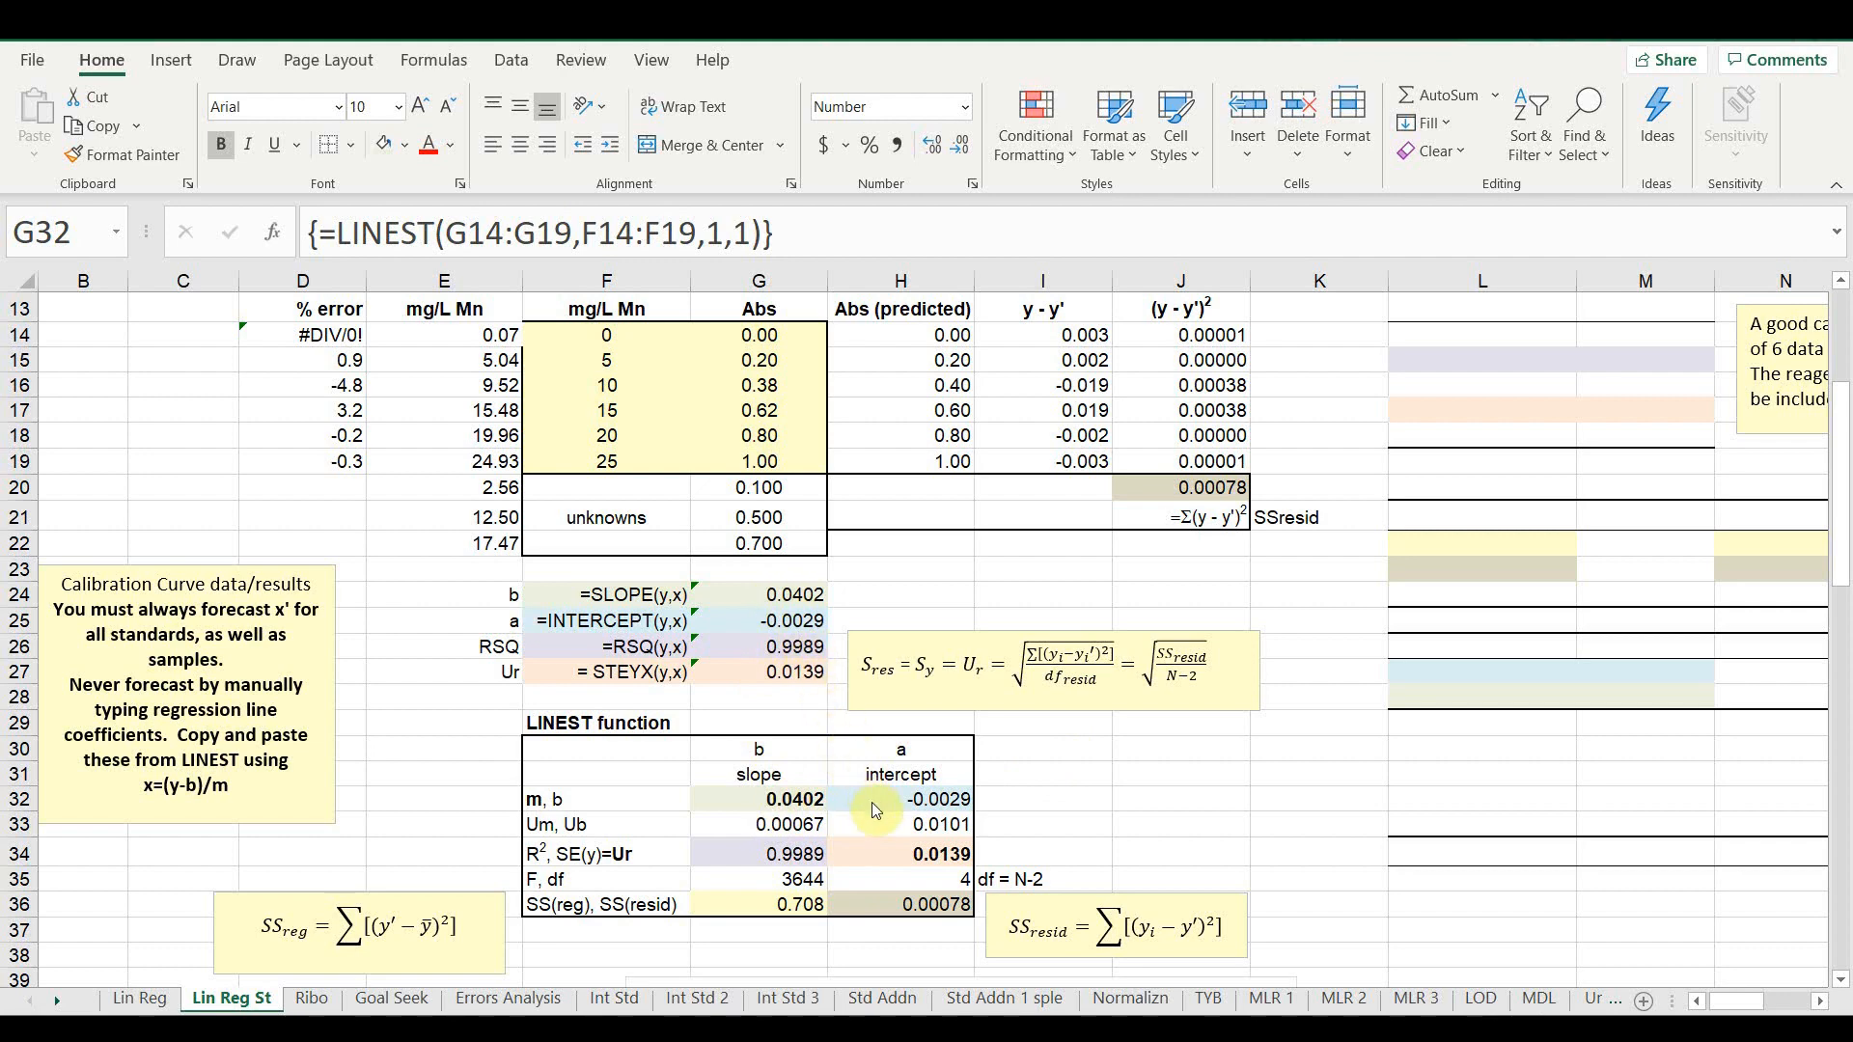
scroll(997, 703, down, 1)
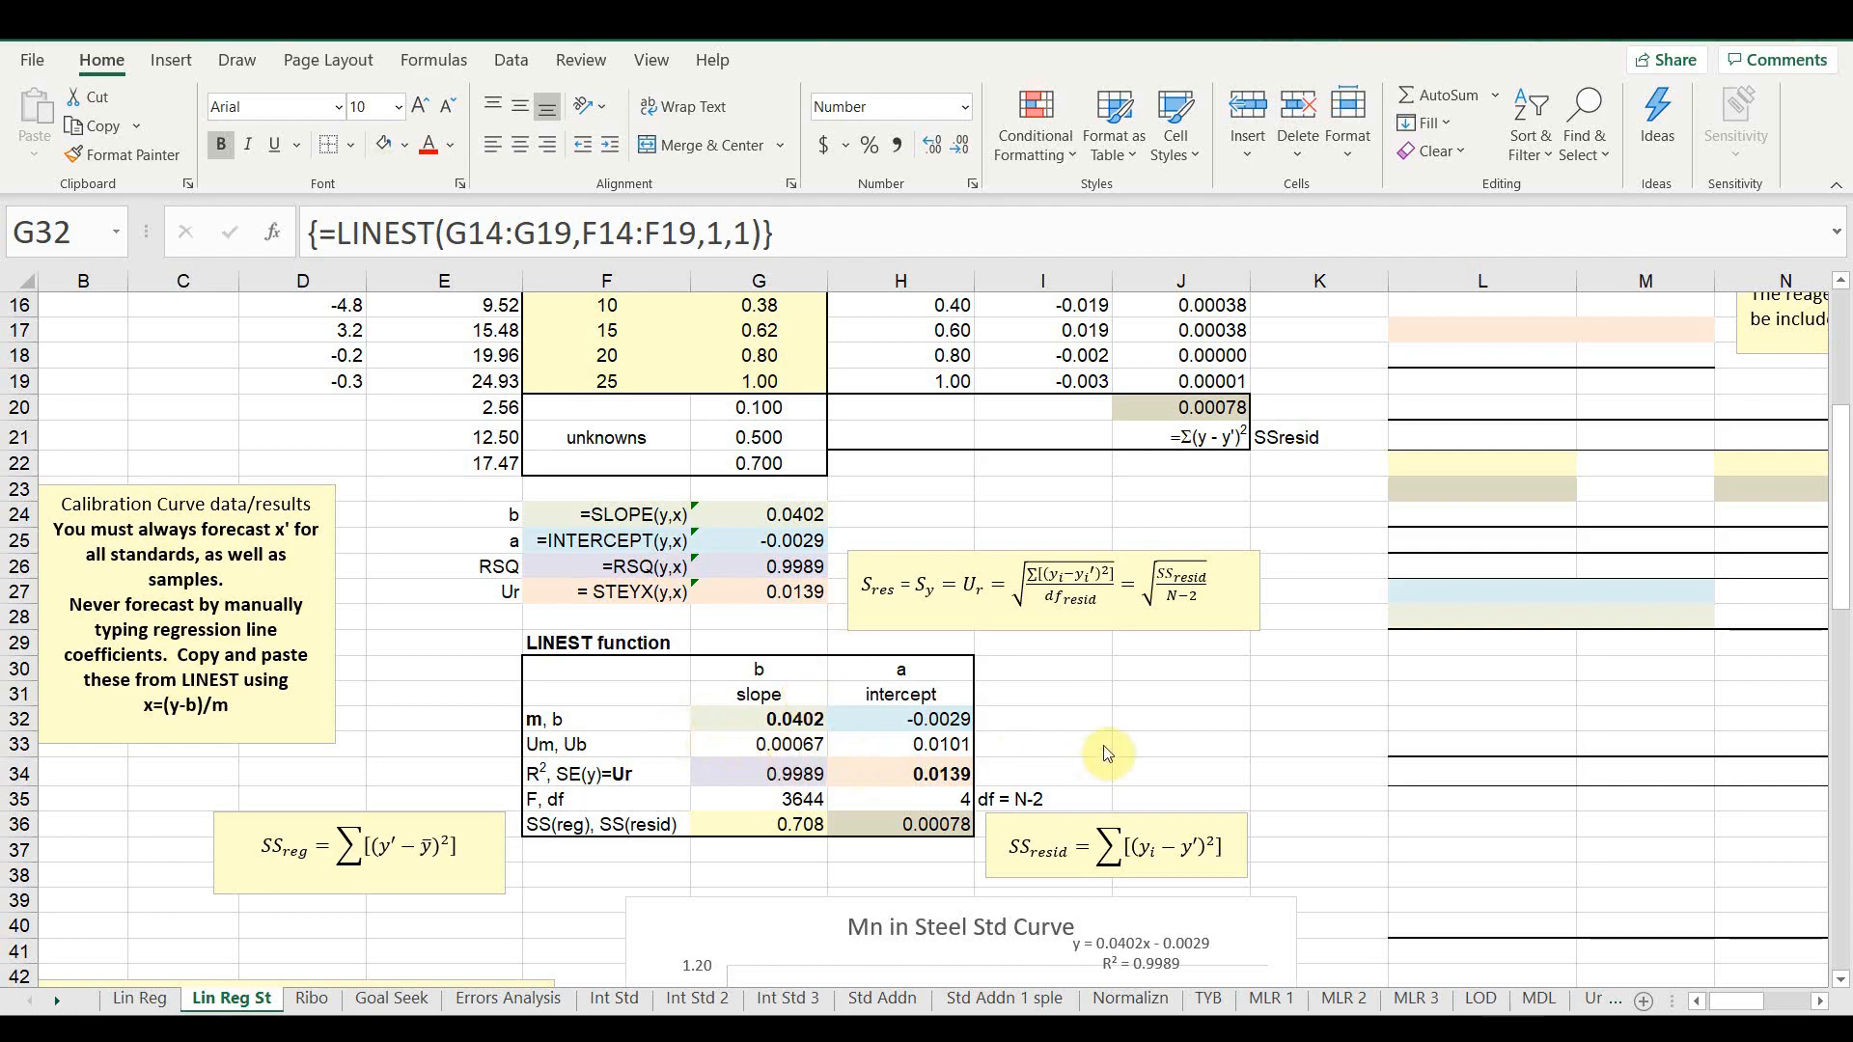
scroll(1114, 762, down, 3)
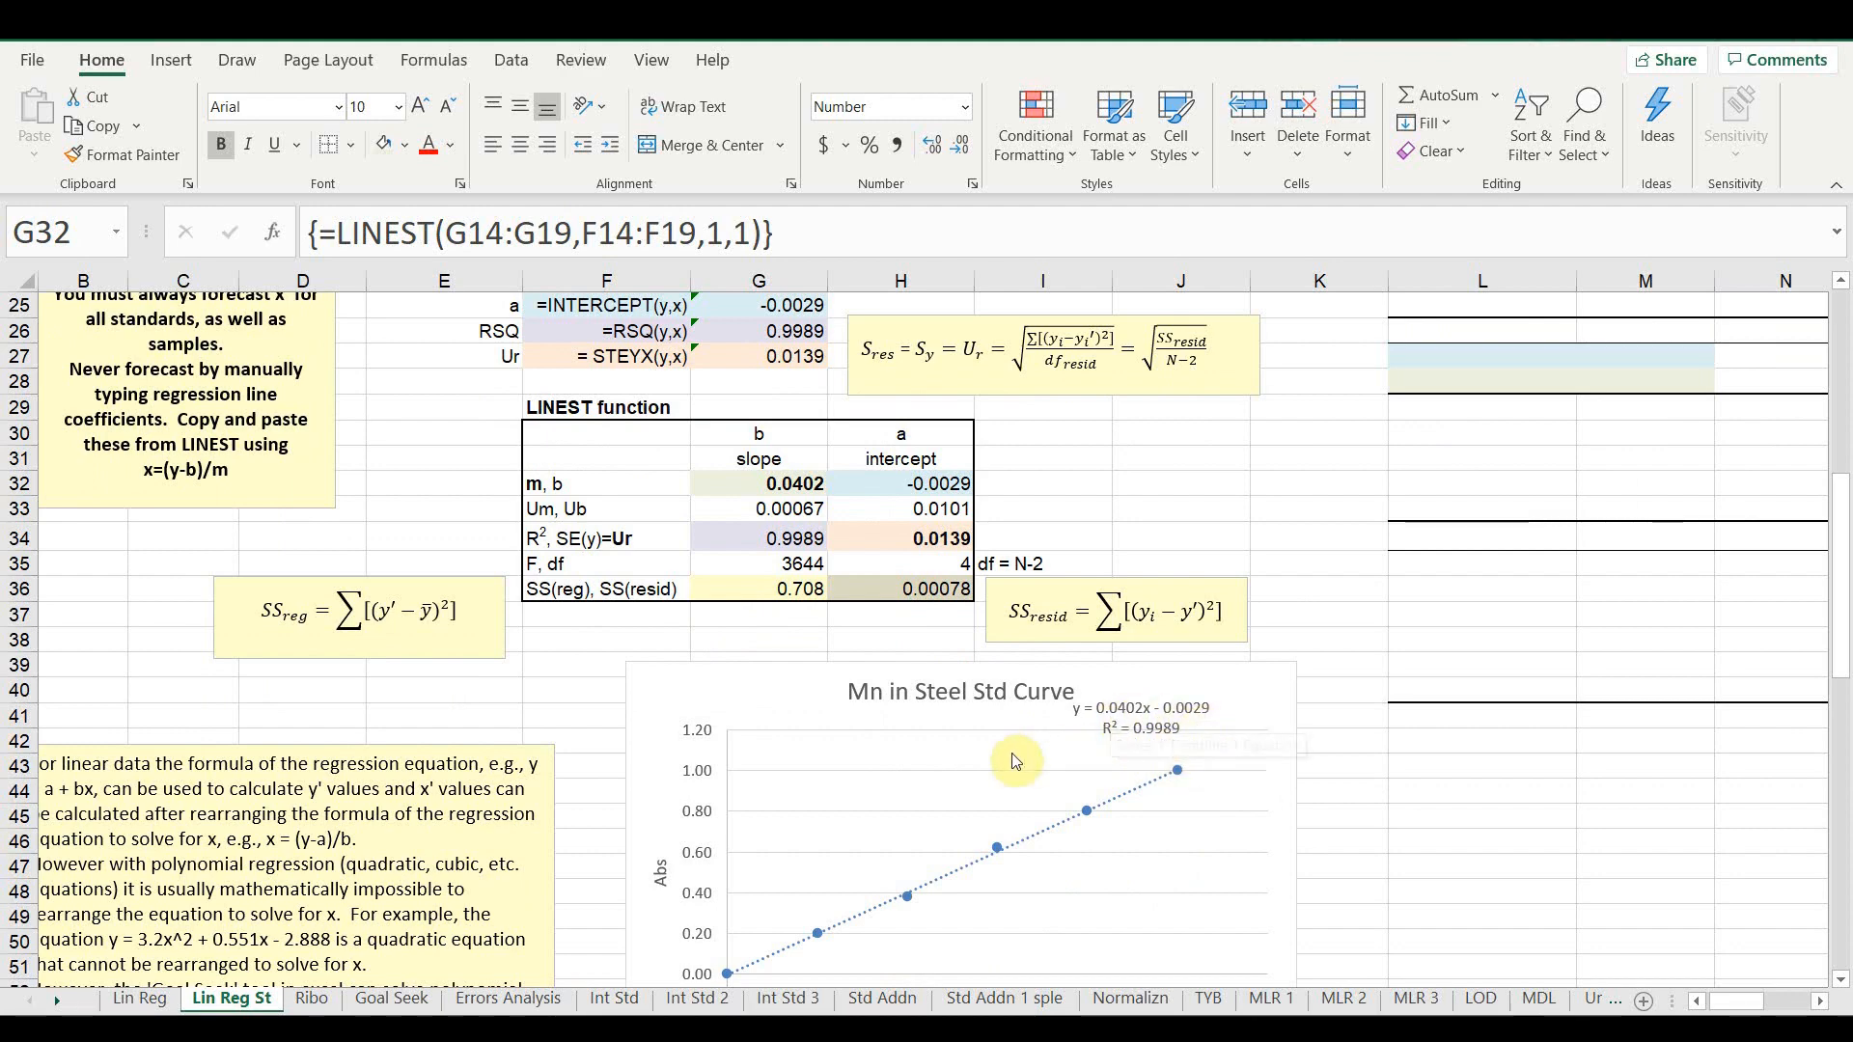
scroll(1009, 760, up, 2)
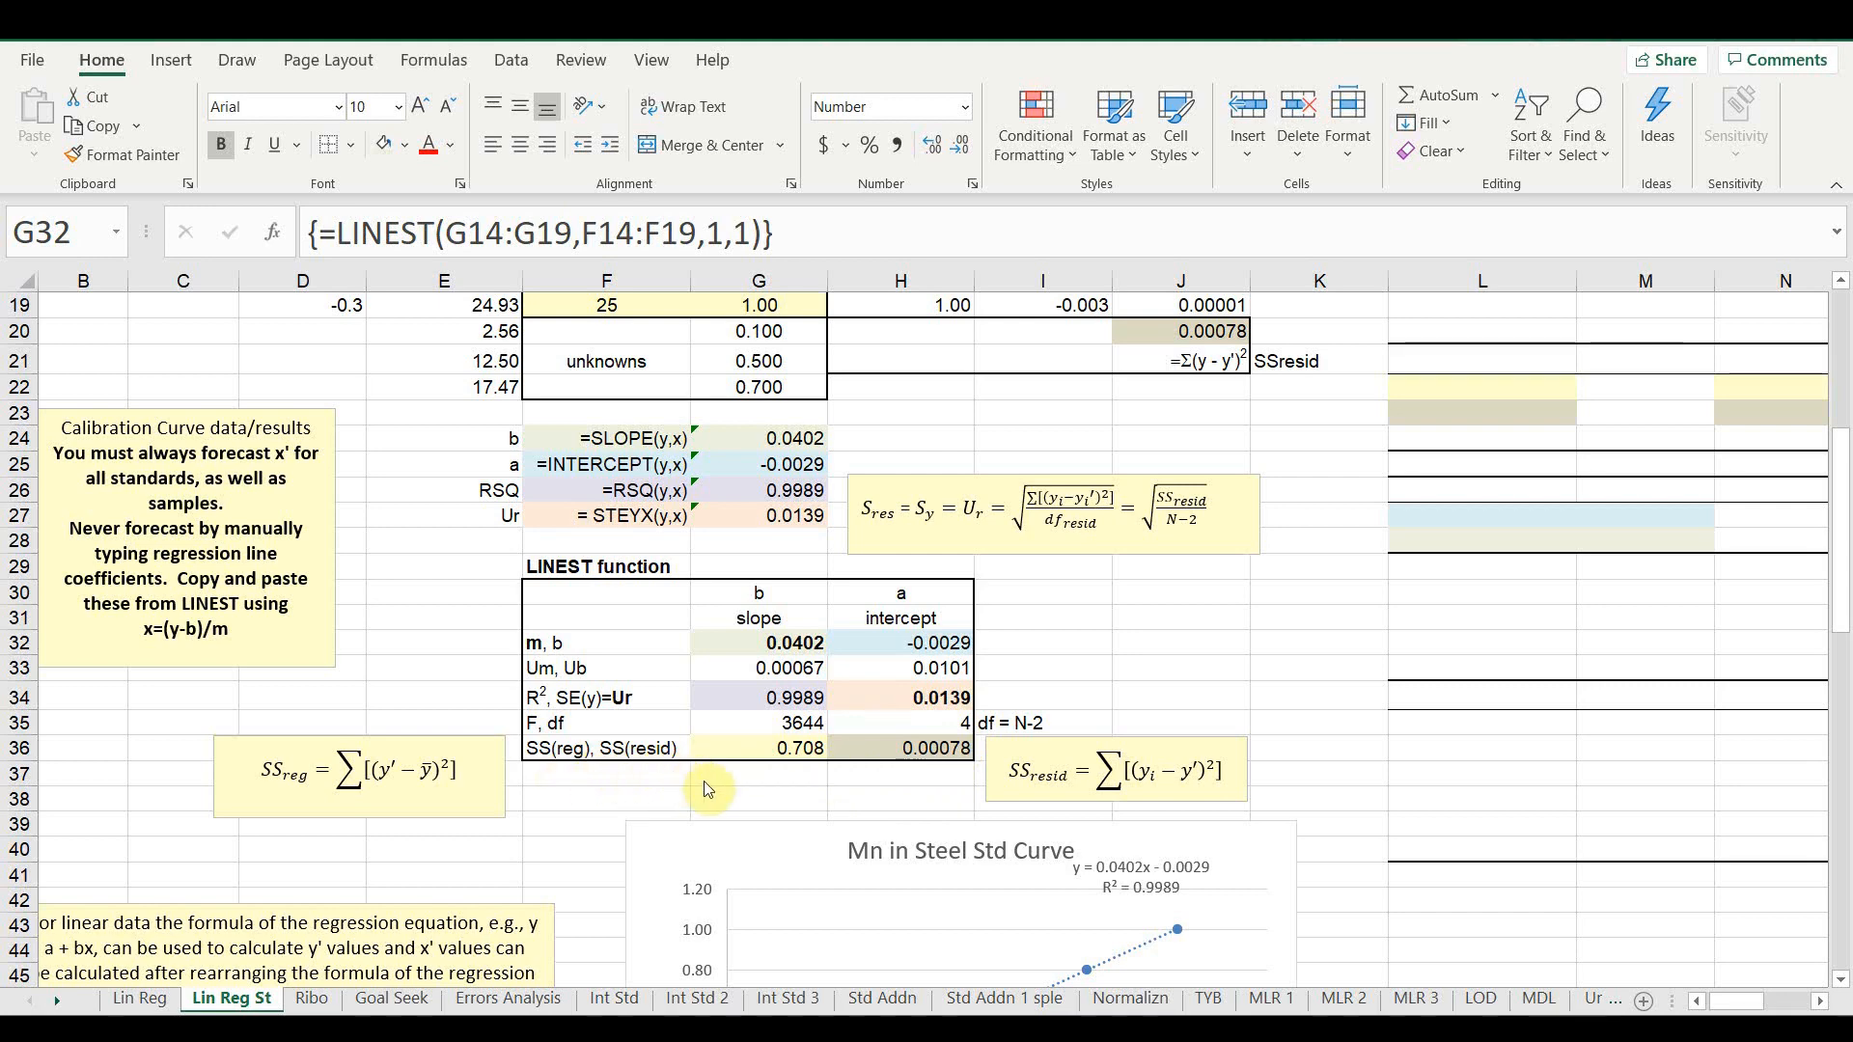
scroll(897, 841, up, 1)
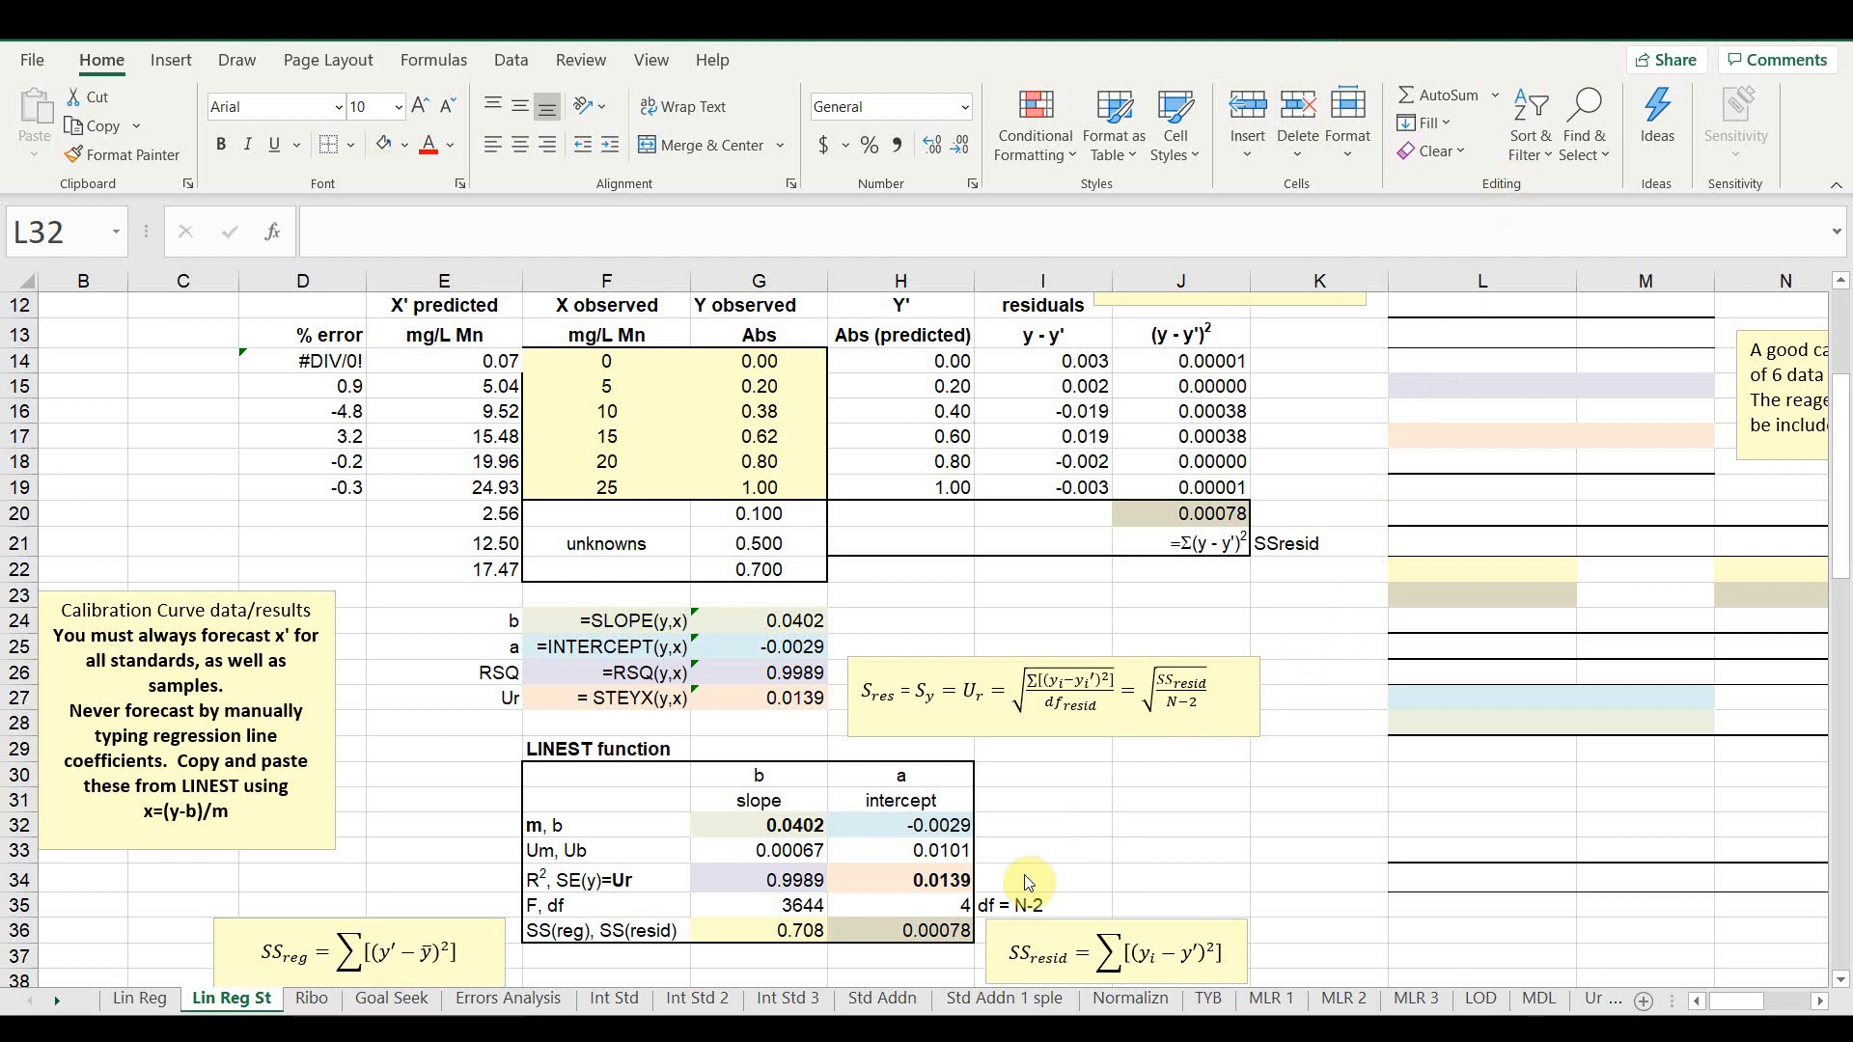
- Select the SUMMARY OUTPUT cell L11 and open the Regression tool of the Data Analysis add-in
click(1821, 1001)
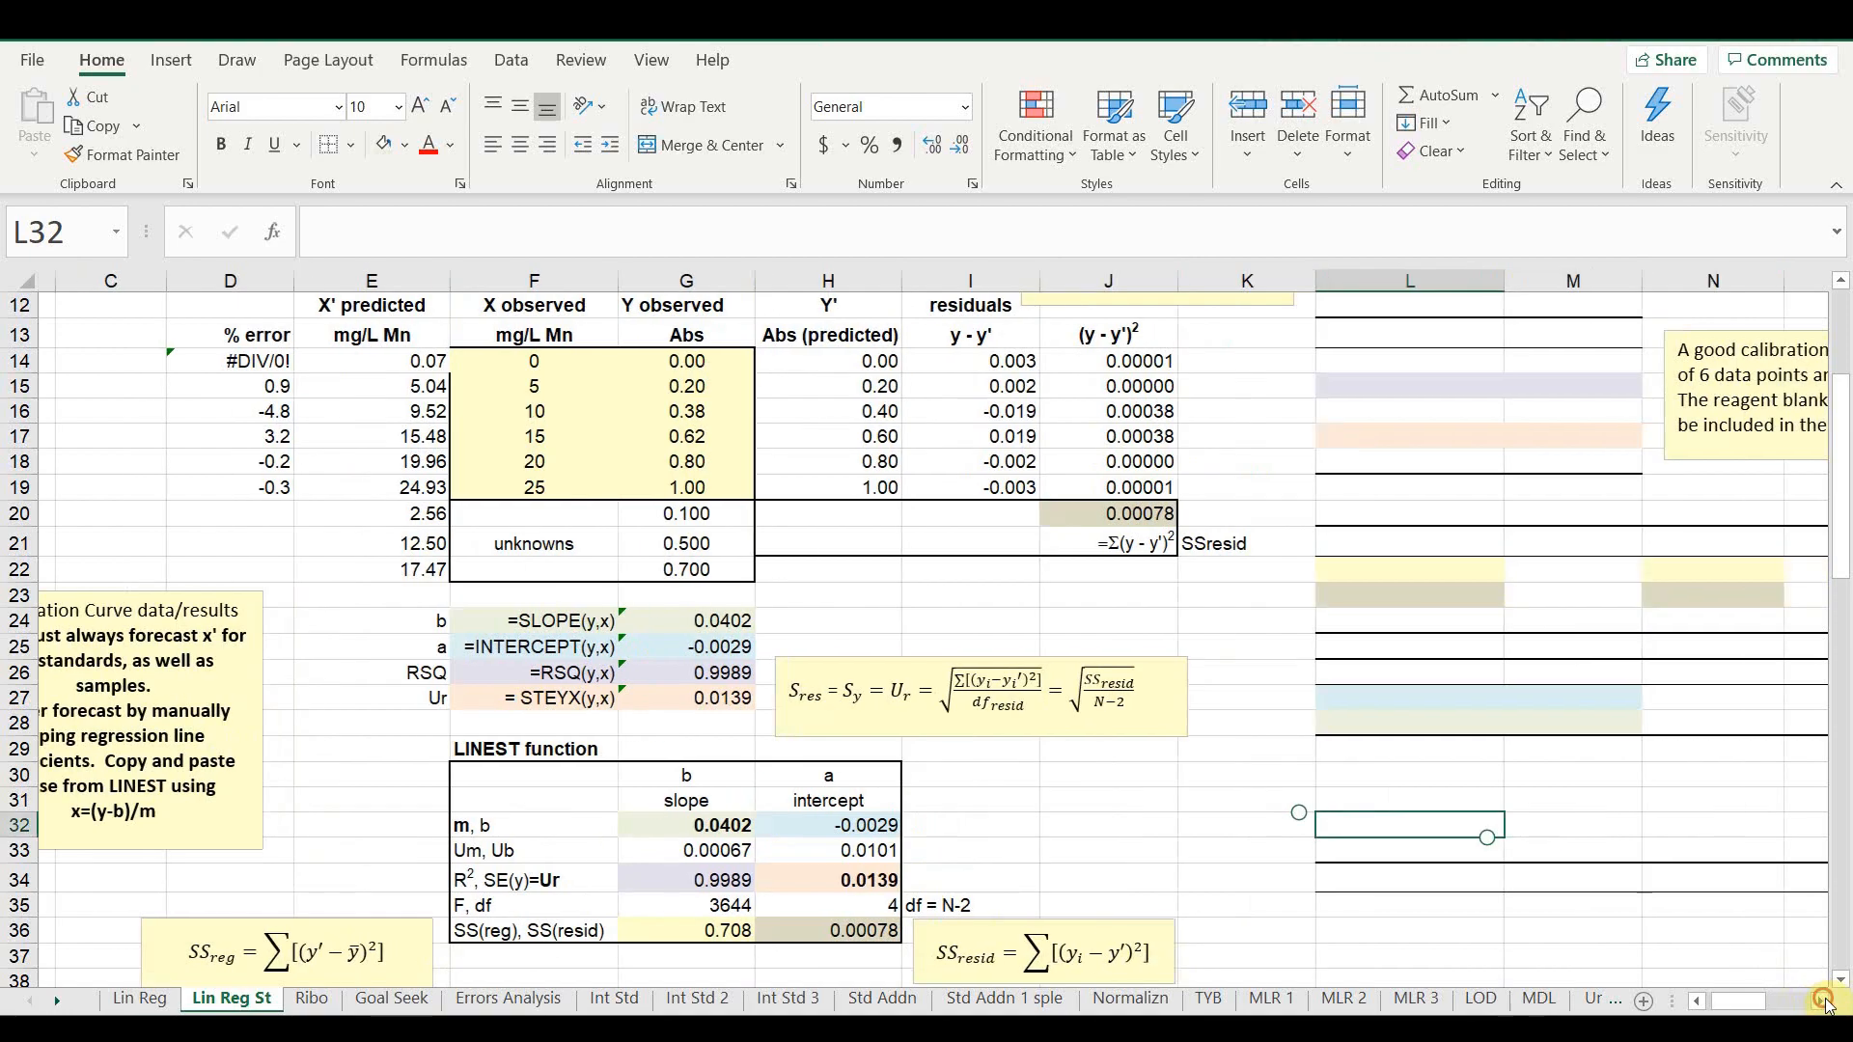
click(1822, 1001)
click(1822, 1002)
click(1822, 1001)
click(1822, 1001)
click(1822, 1001)
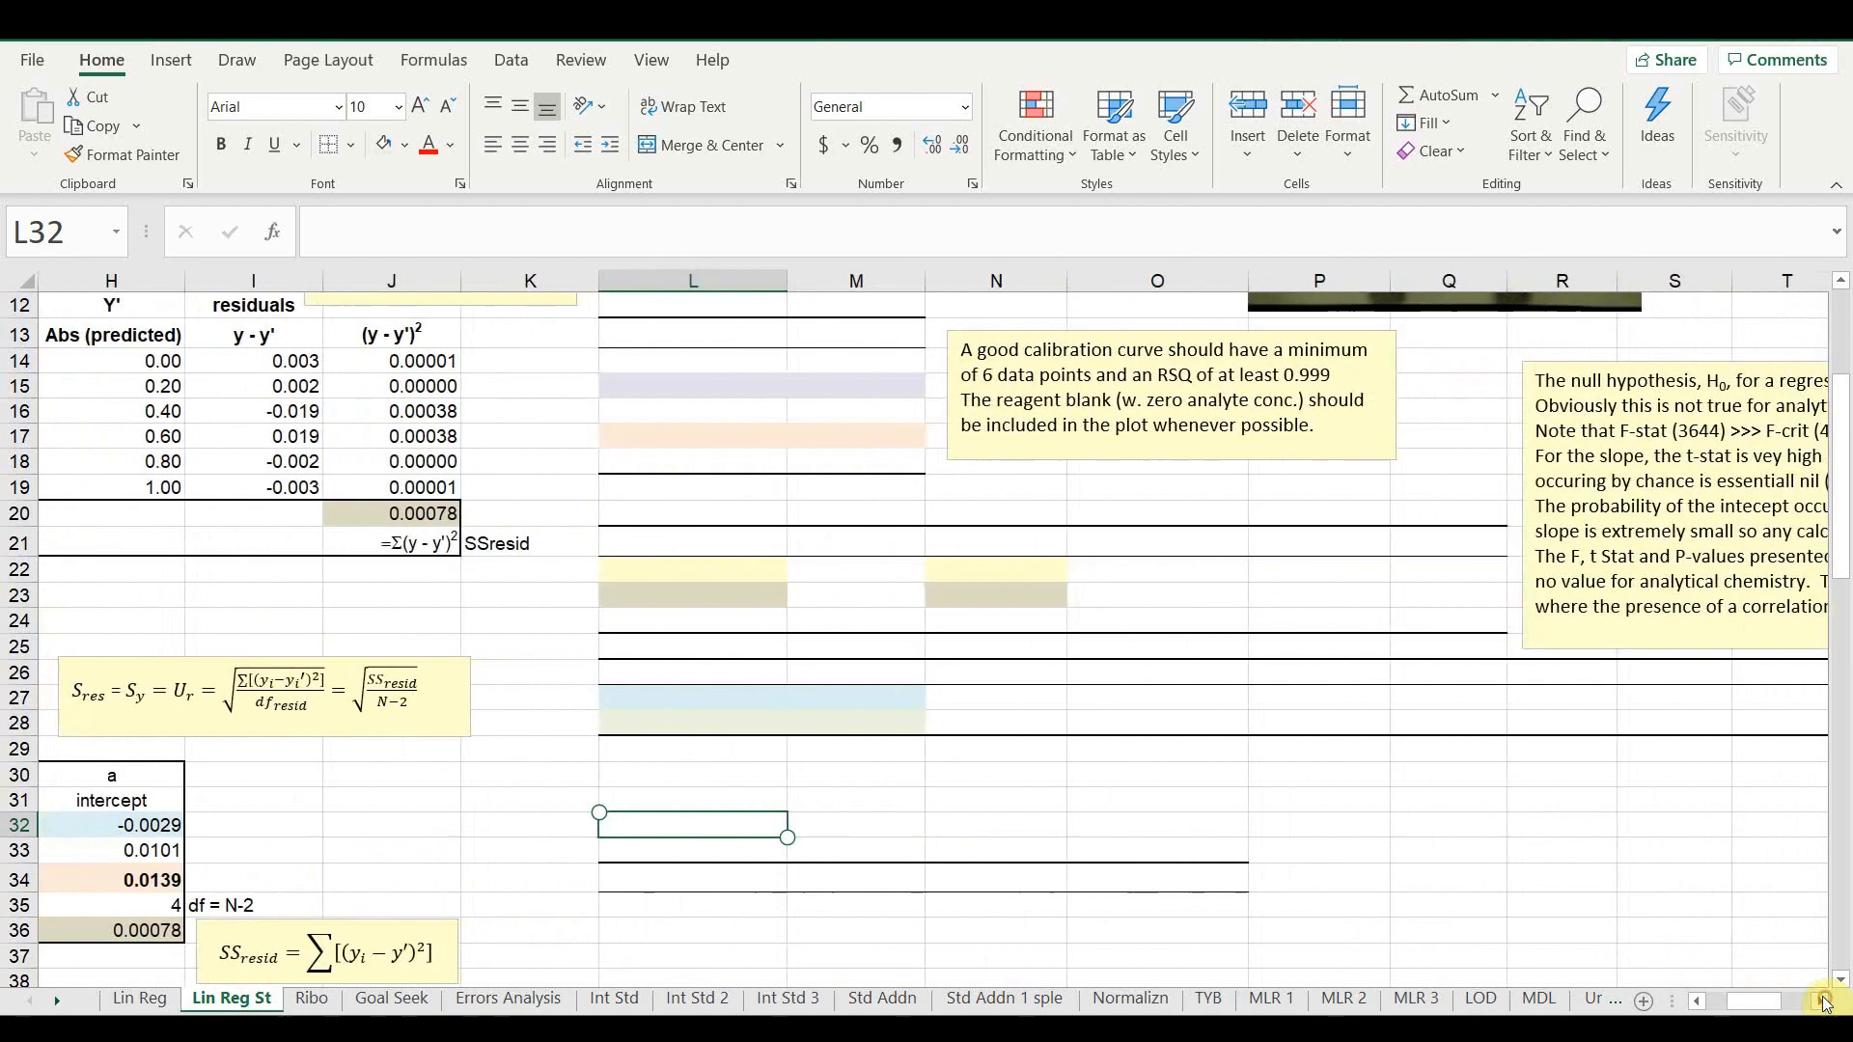
scroll(1385, 930, up, 3)
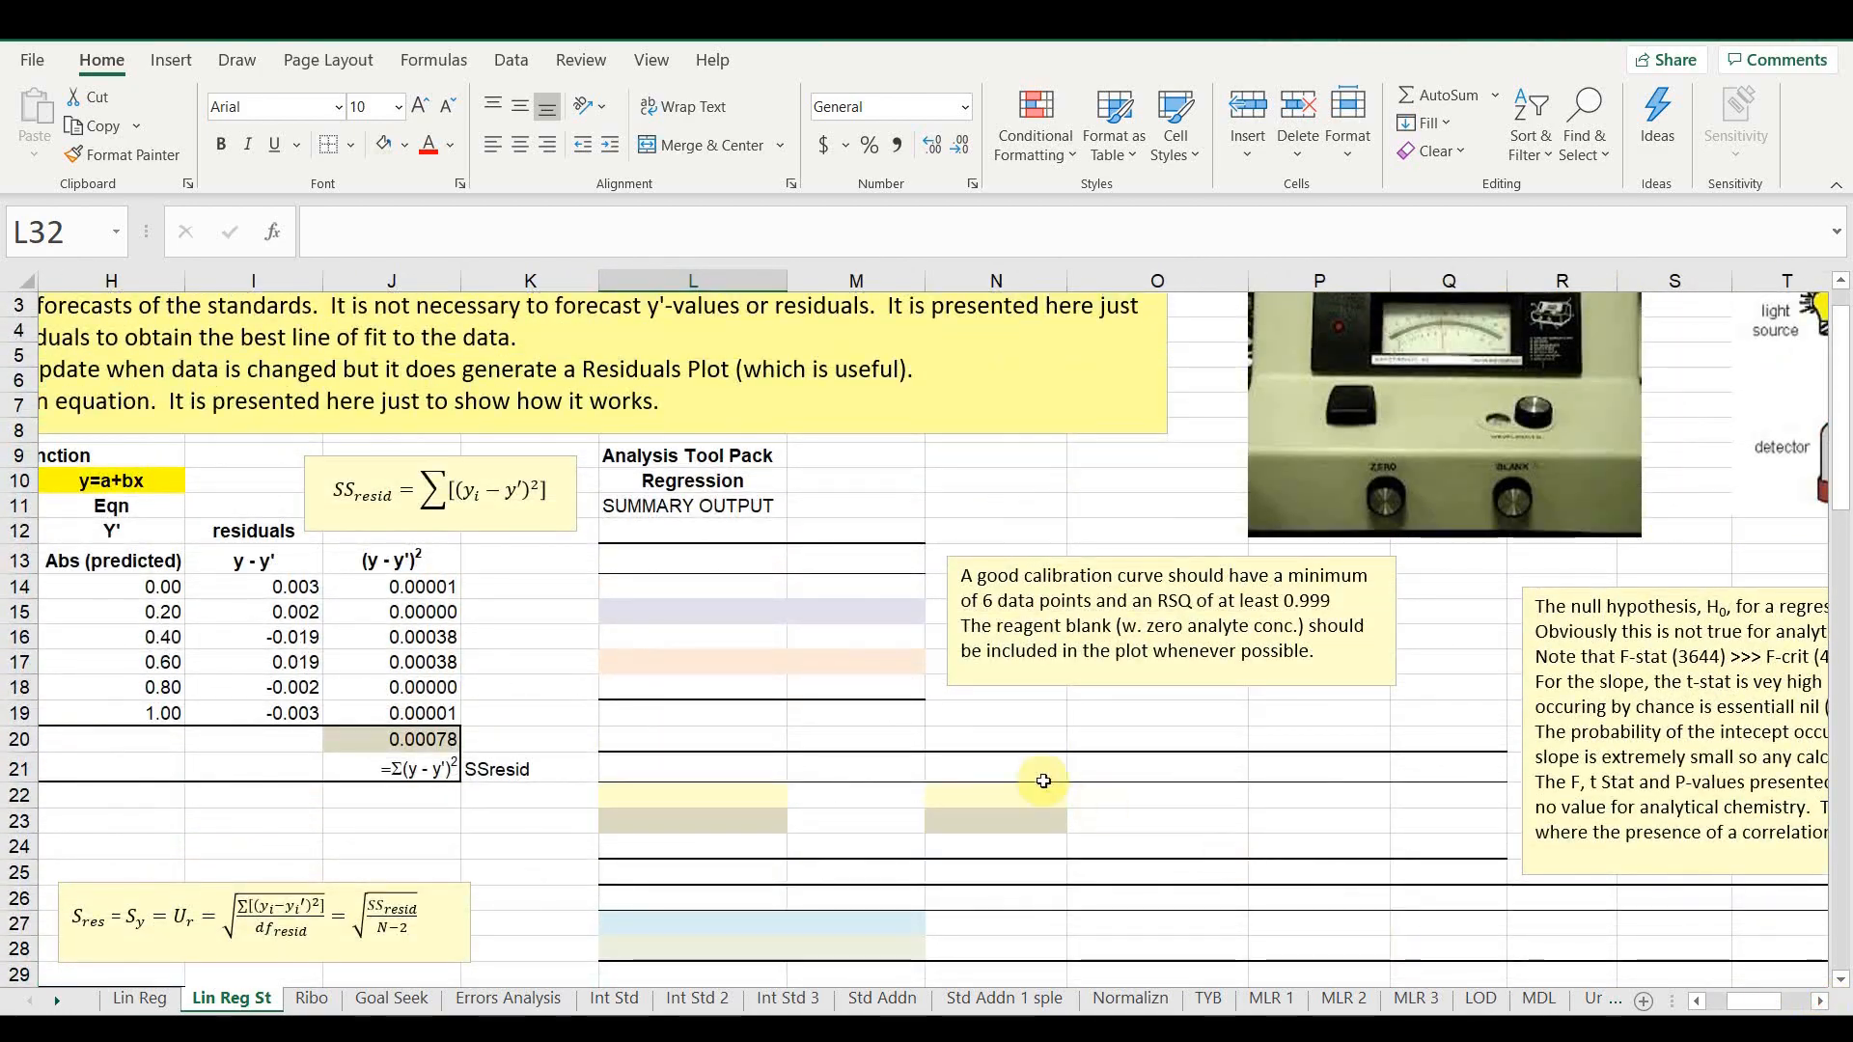
click(746, 506)
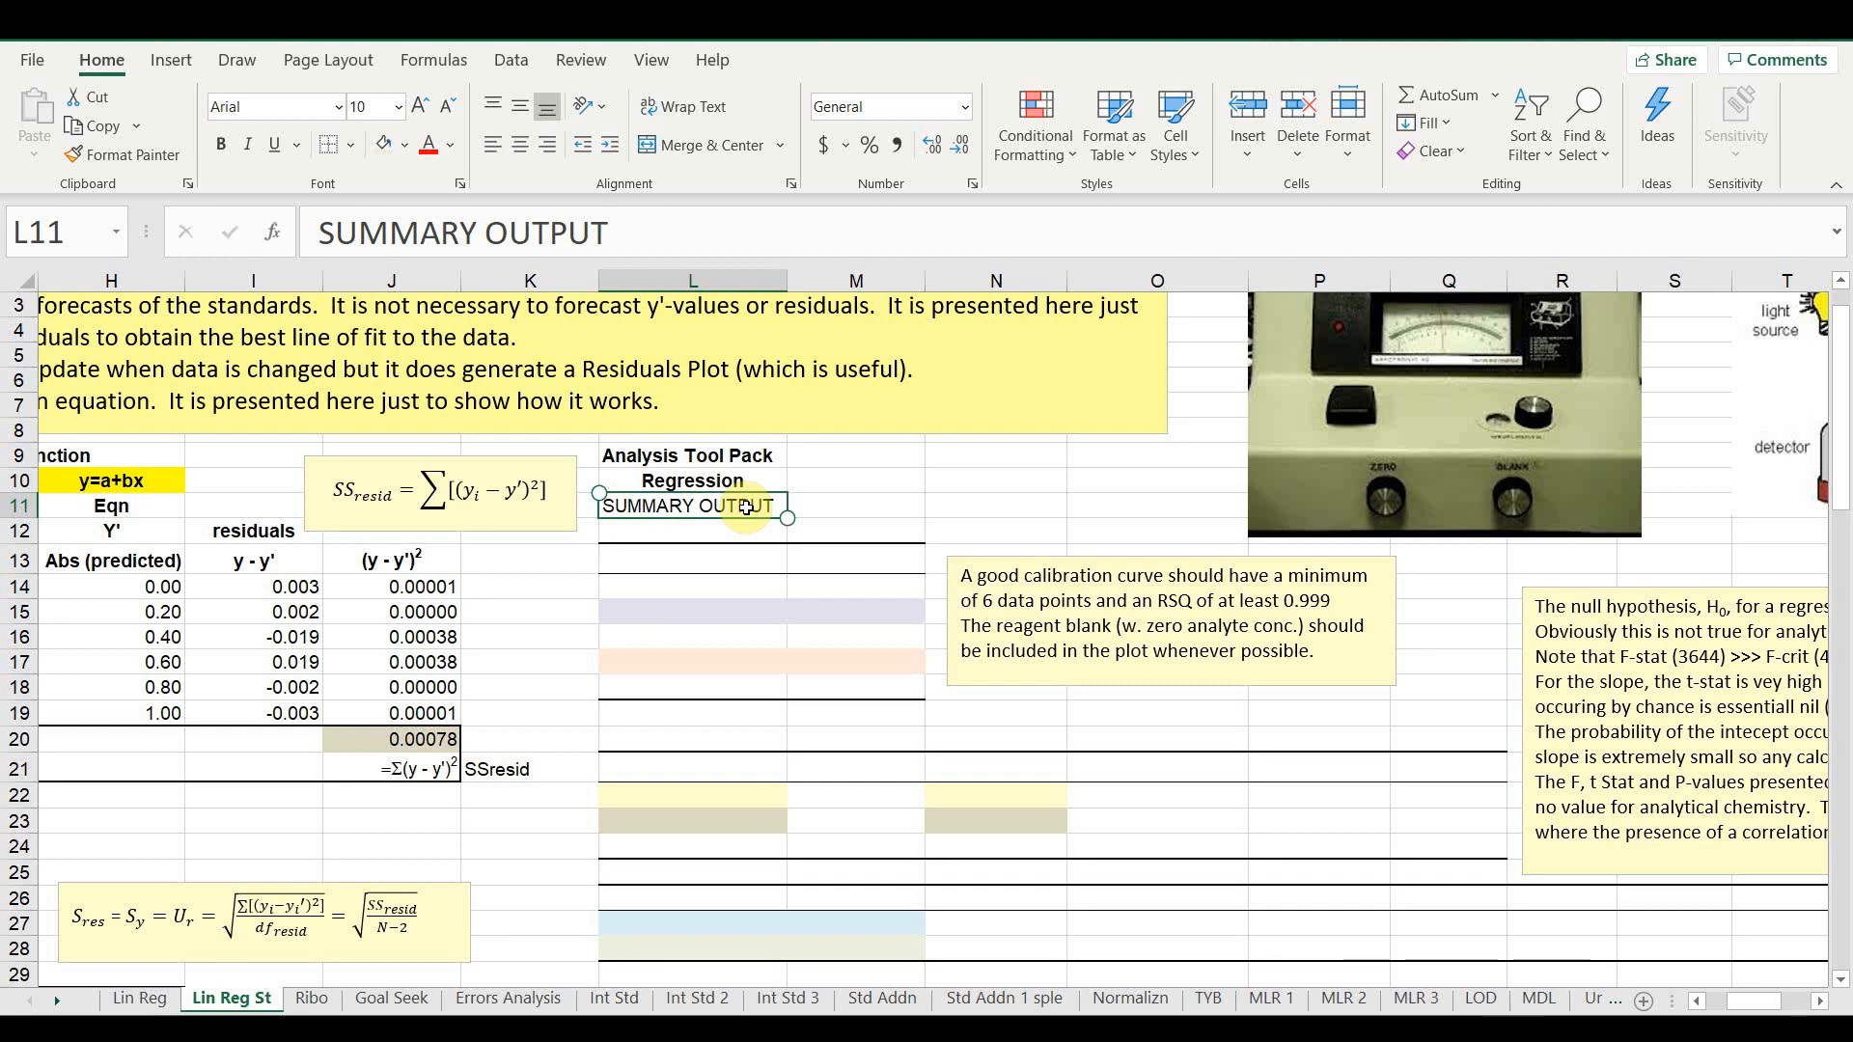
click(511, 60)
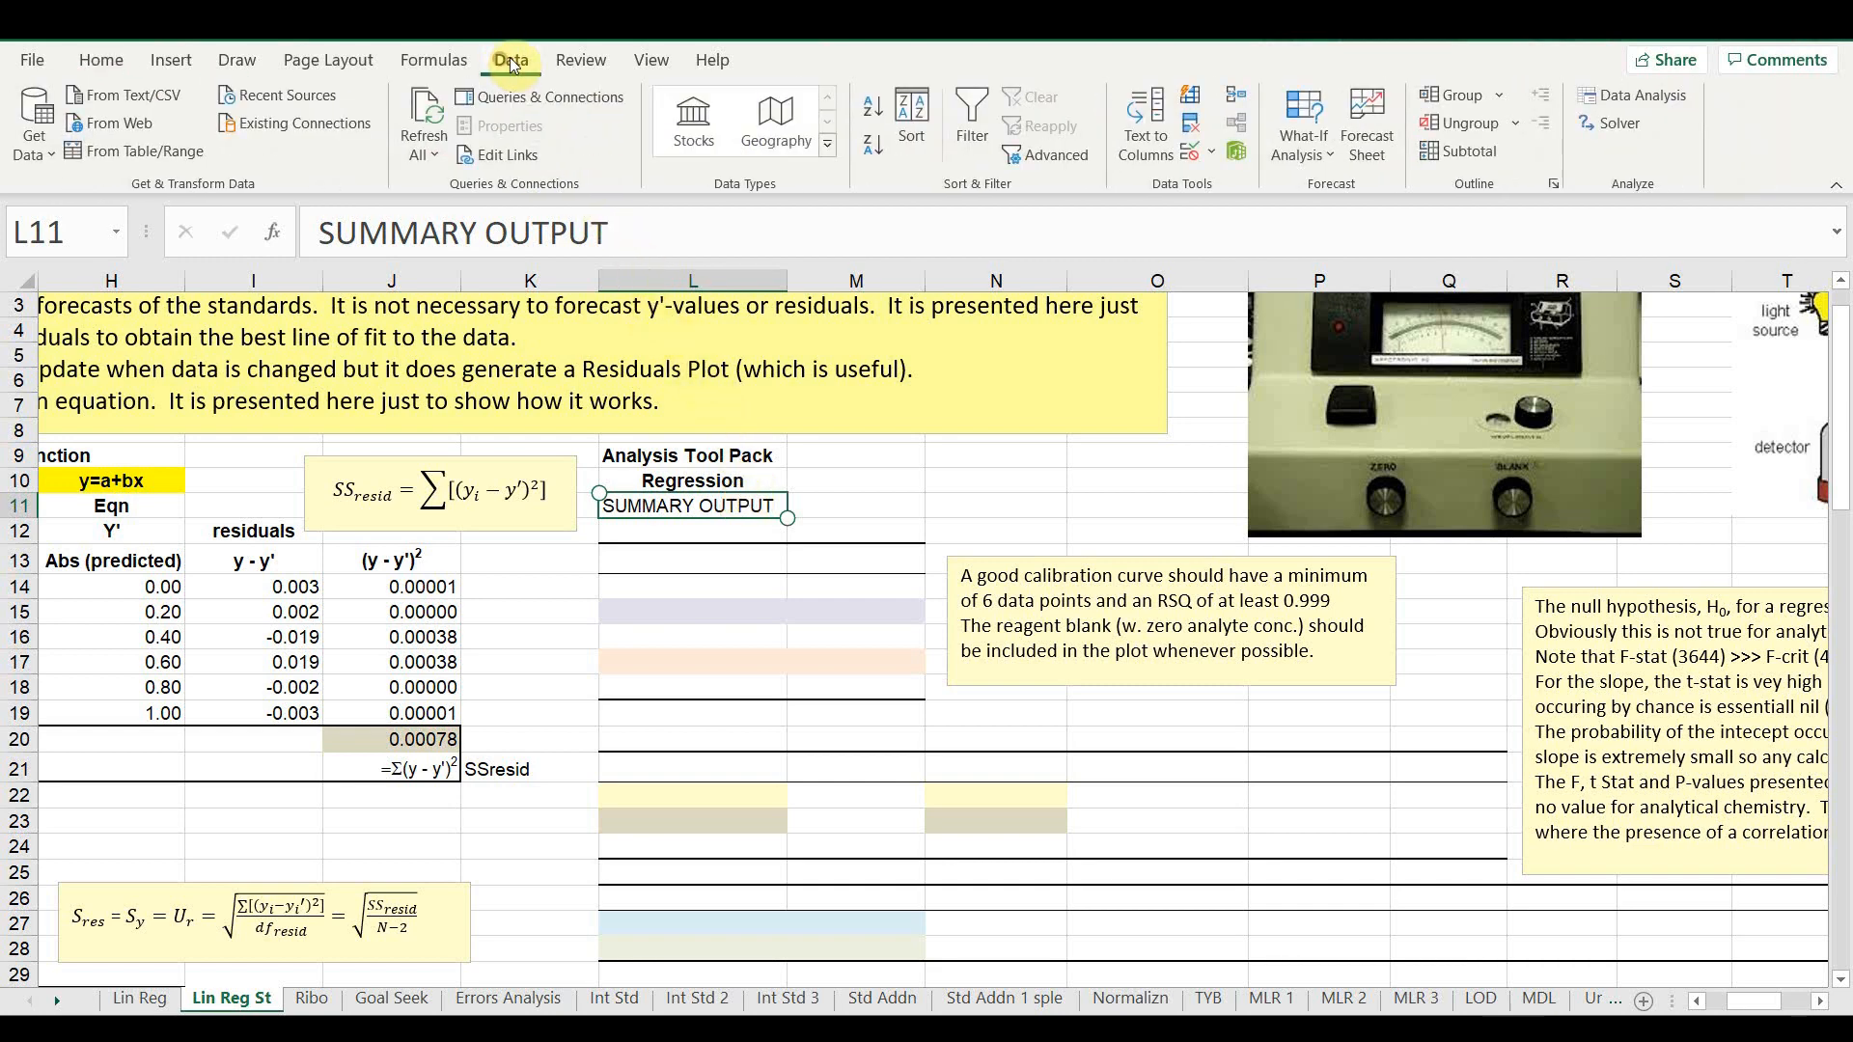
click(1647, 99)
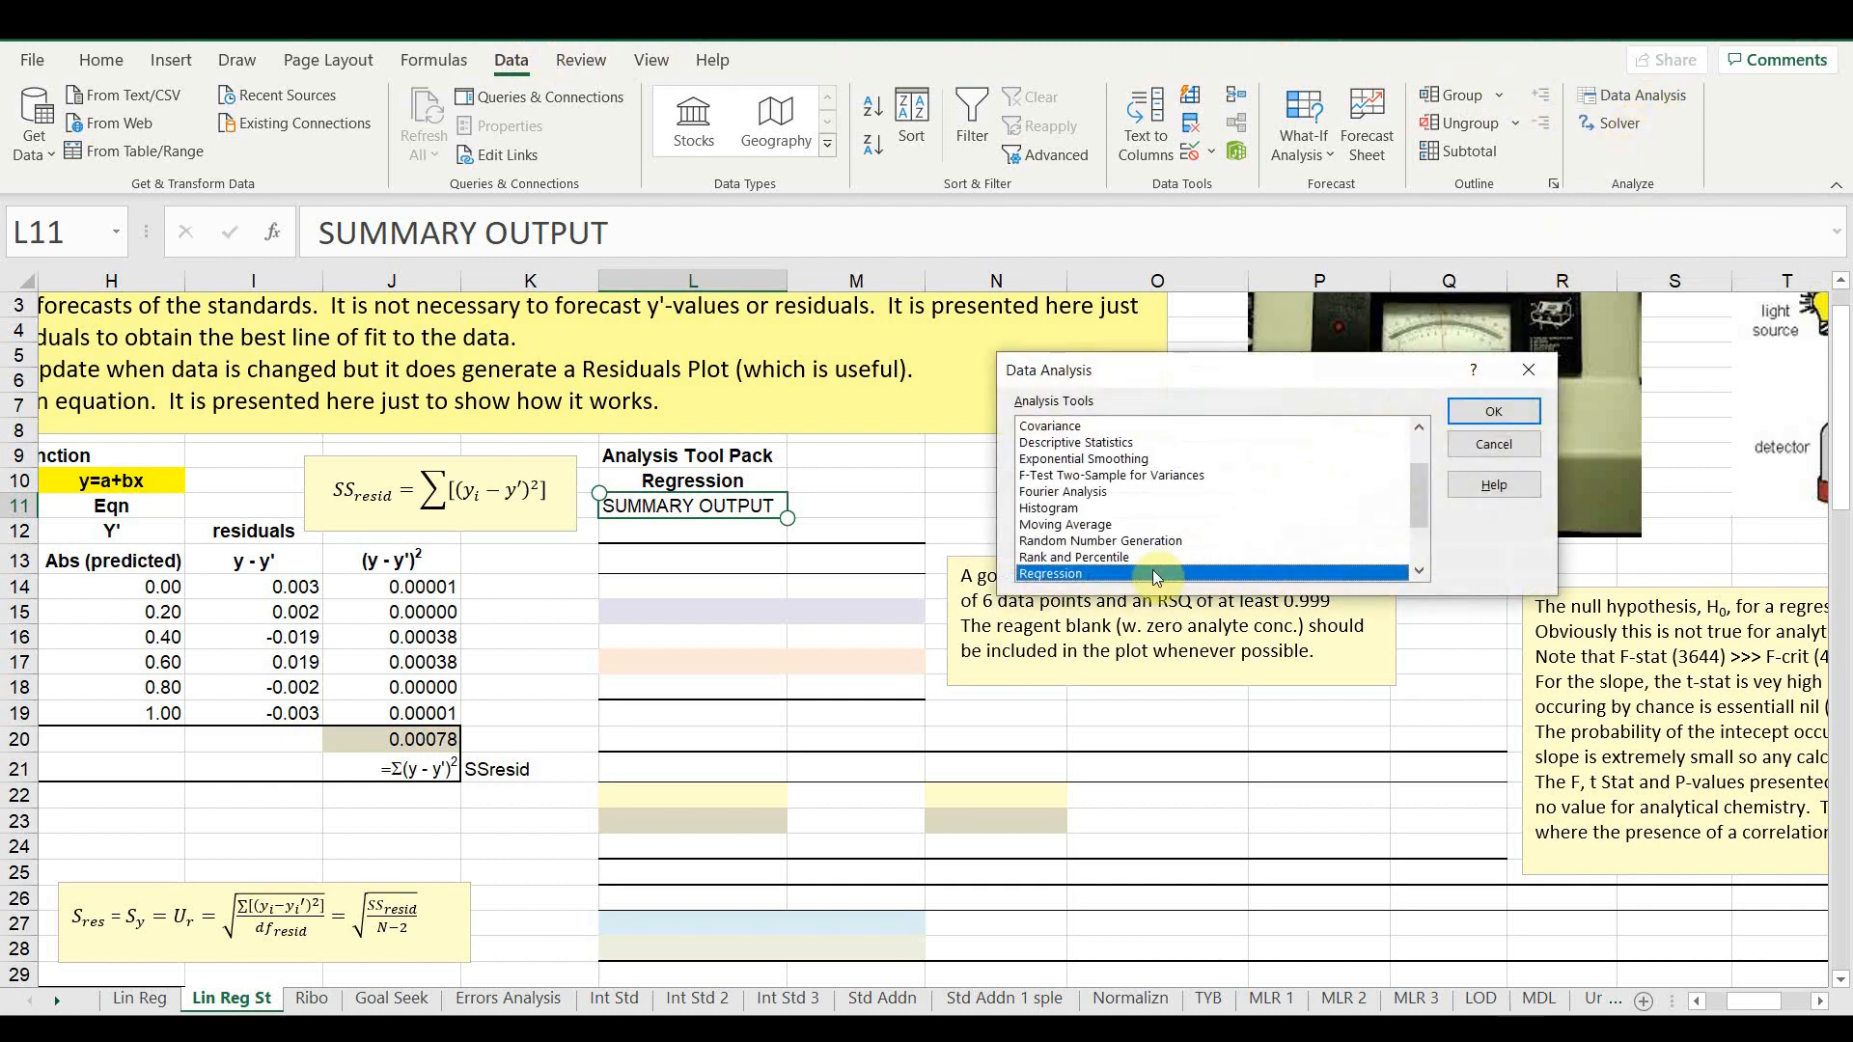
click(1520, 412)
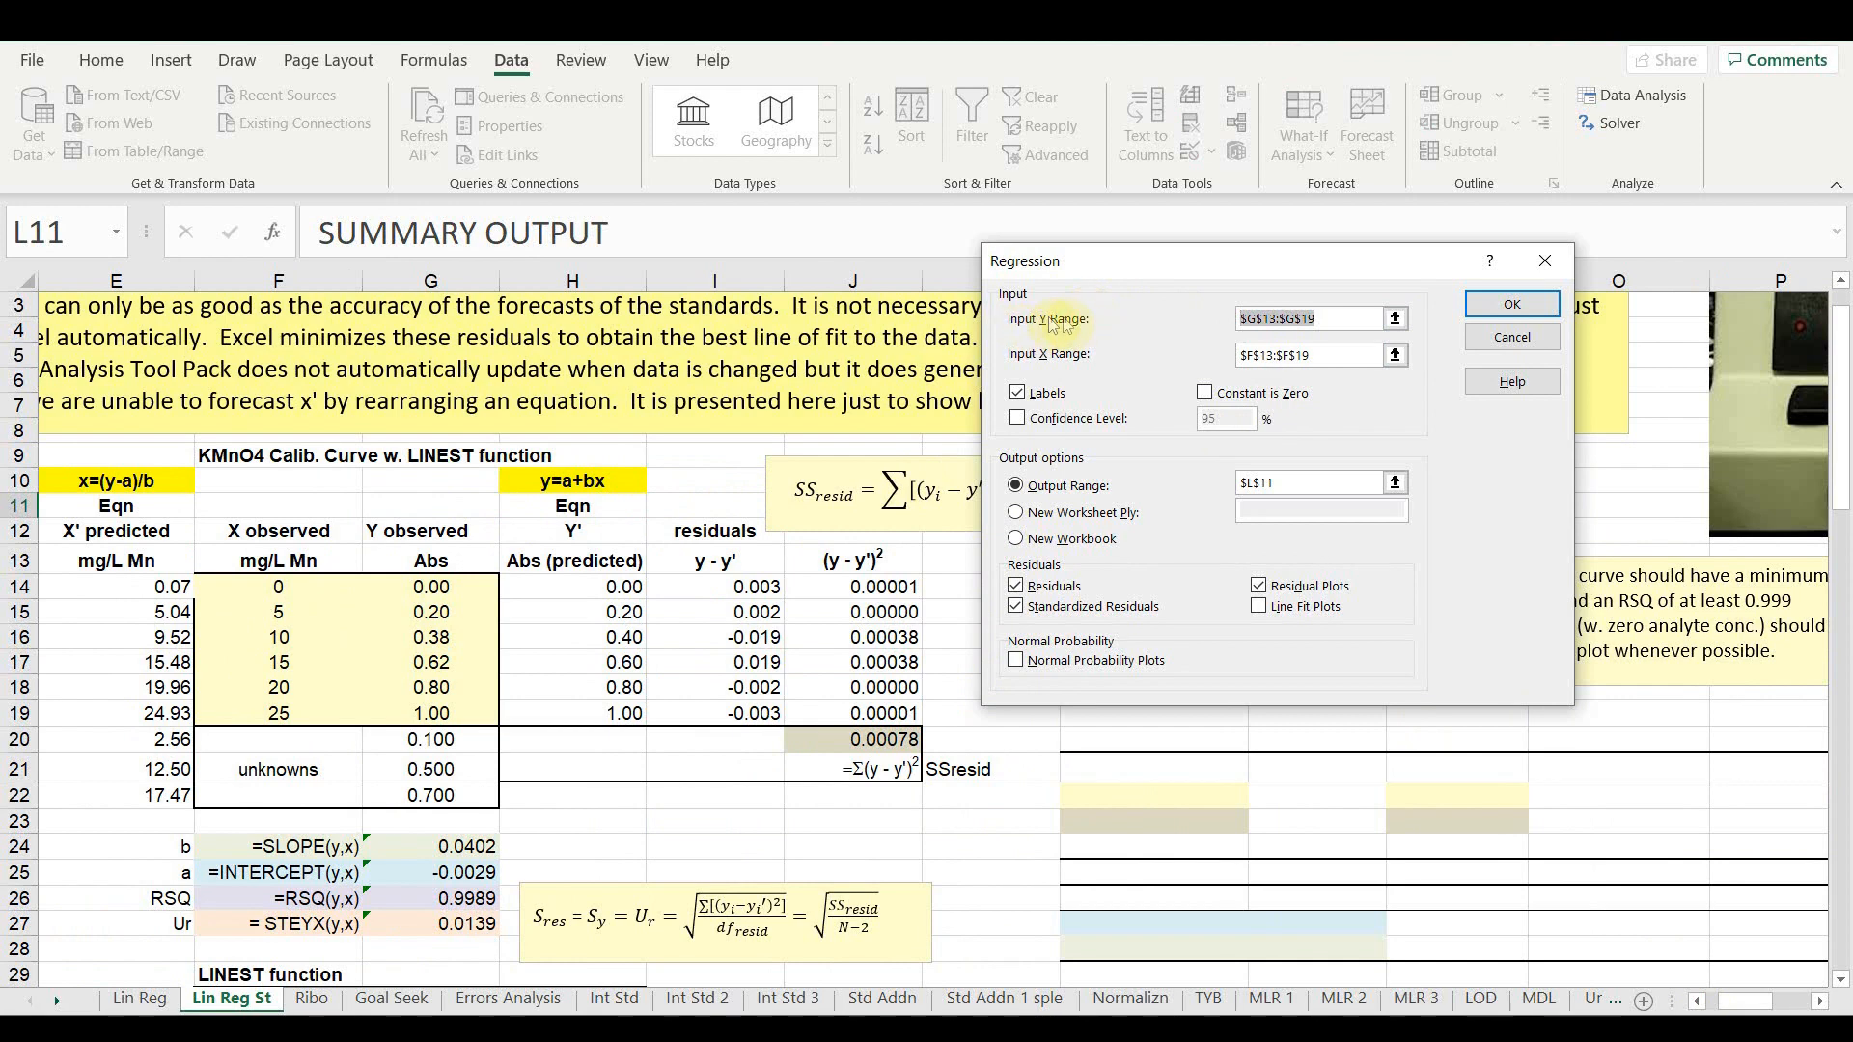
- Set the regression's Y input range to $G$13:$G$19 and X input range to $F$13:$F$19, including the header cells
click(472, 712)
drag(472, 712, 461, 568)
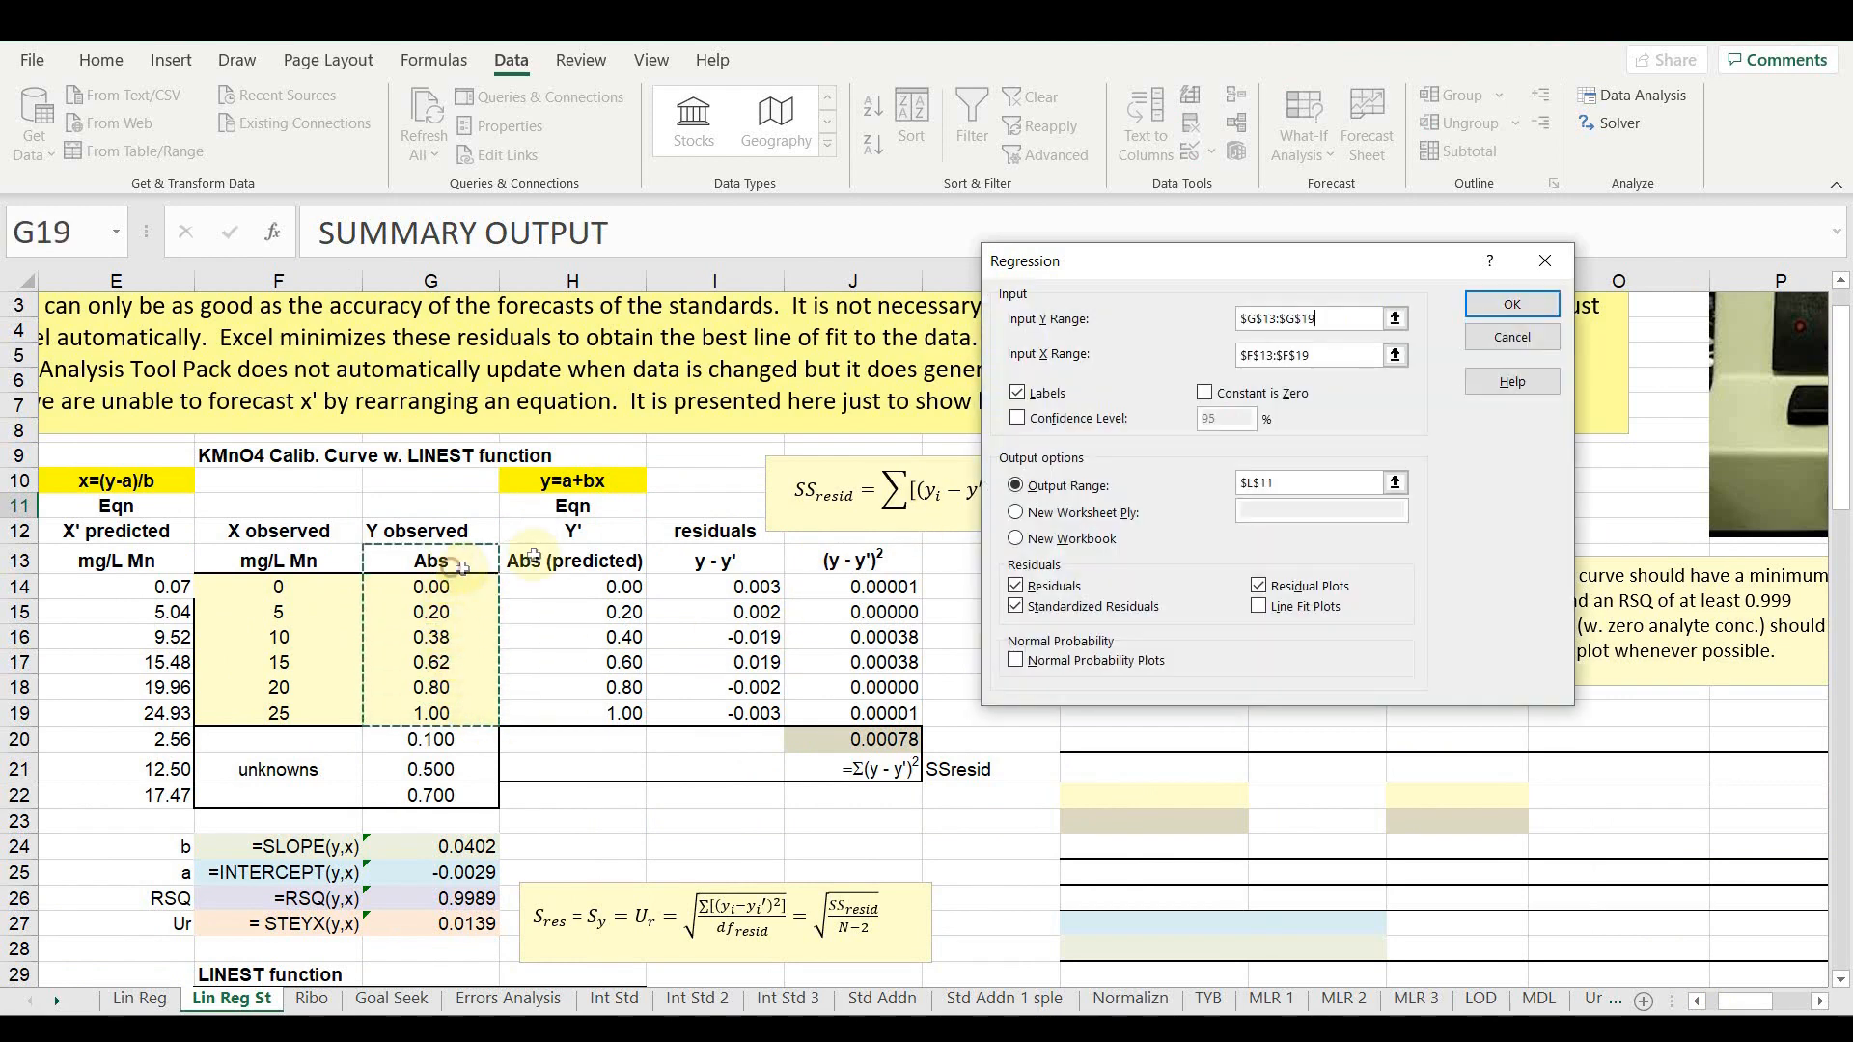
click(1317, 355)
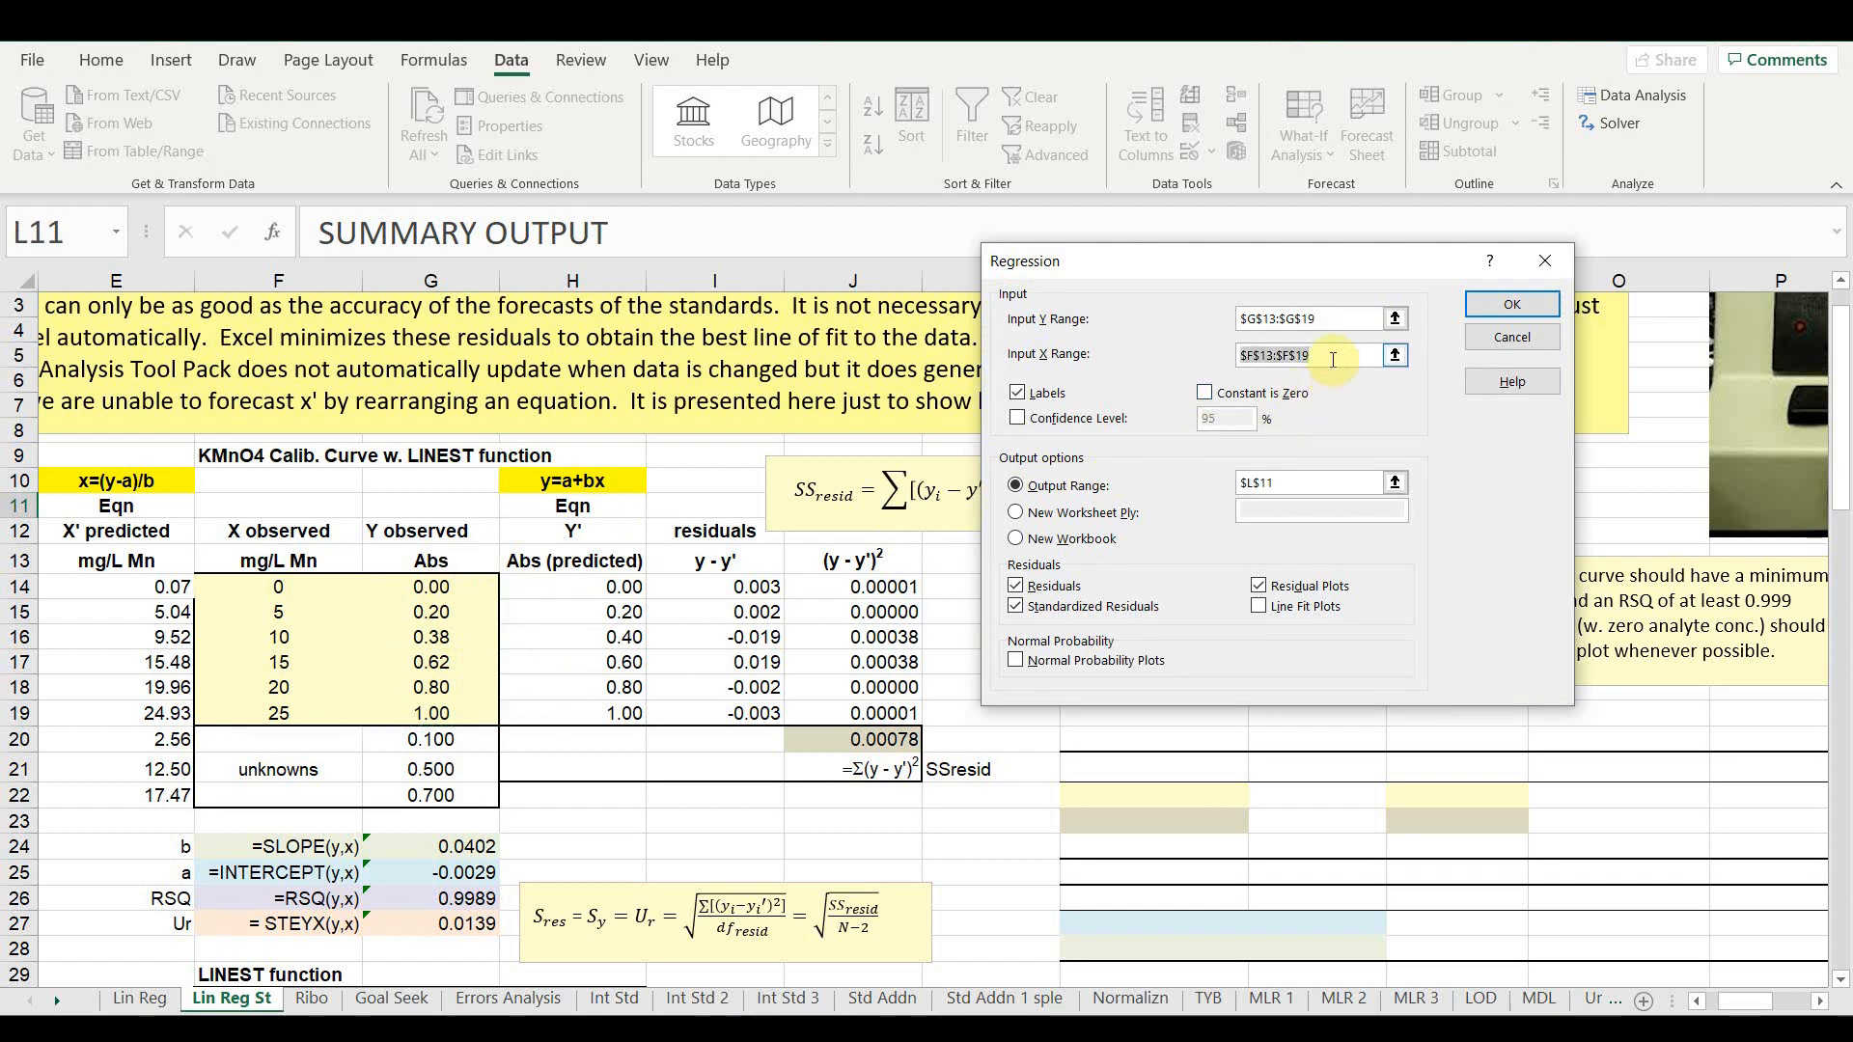
drag(321, 712, 314, 570)
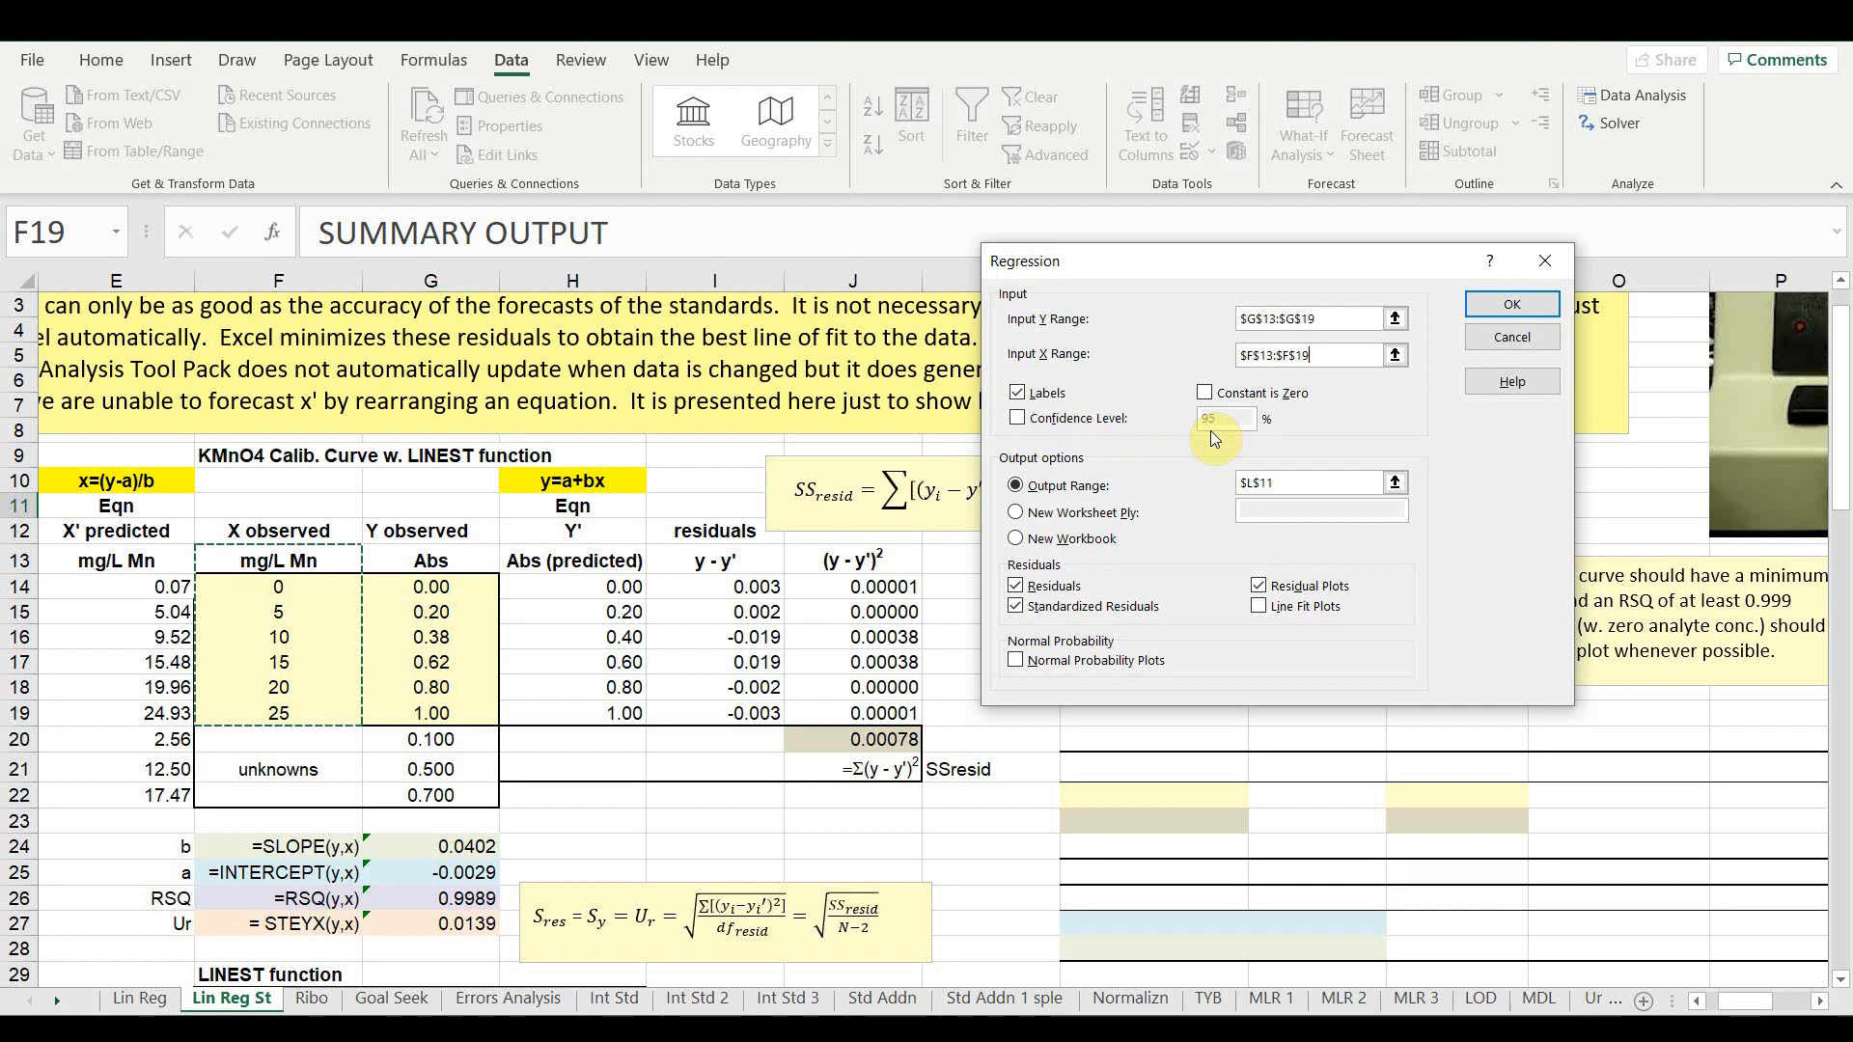
- Set the regression's output range to $L$11, keep residuals and residual plots enabled, and run it, overwriting the existing data
click(1306, 484)
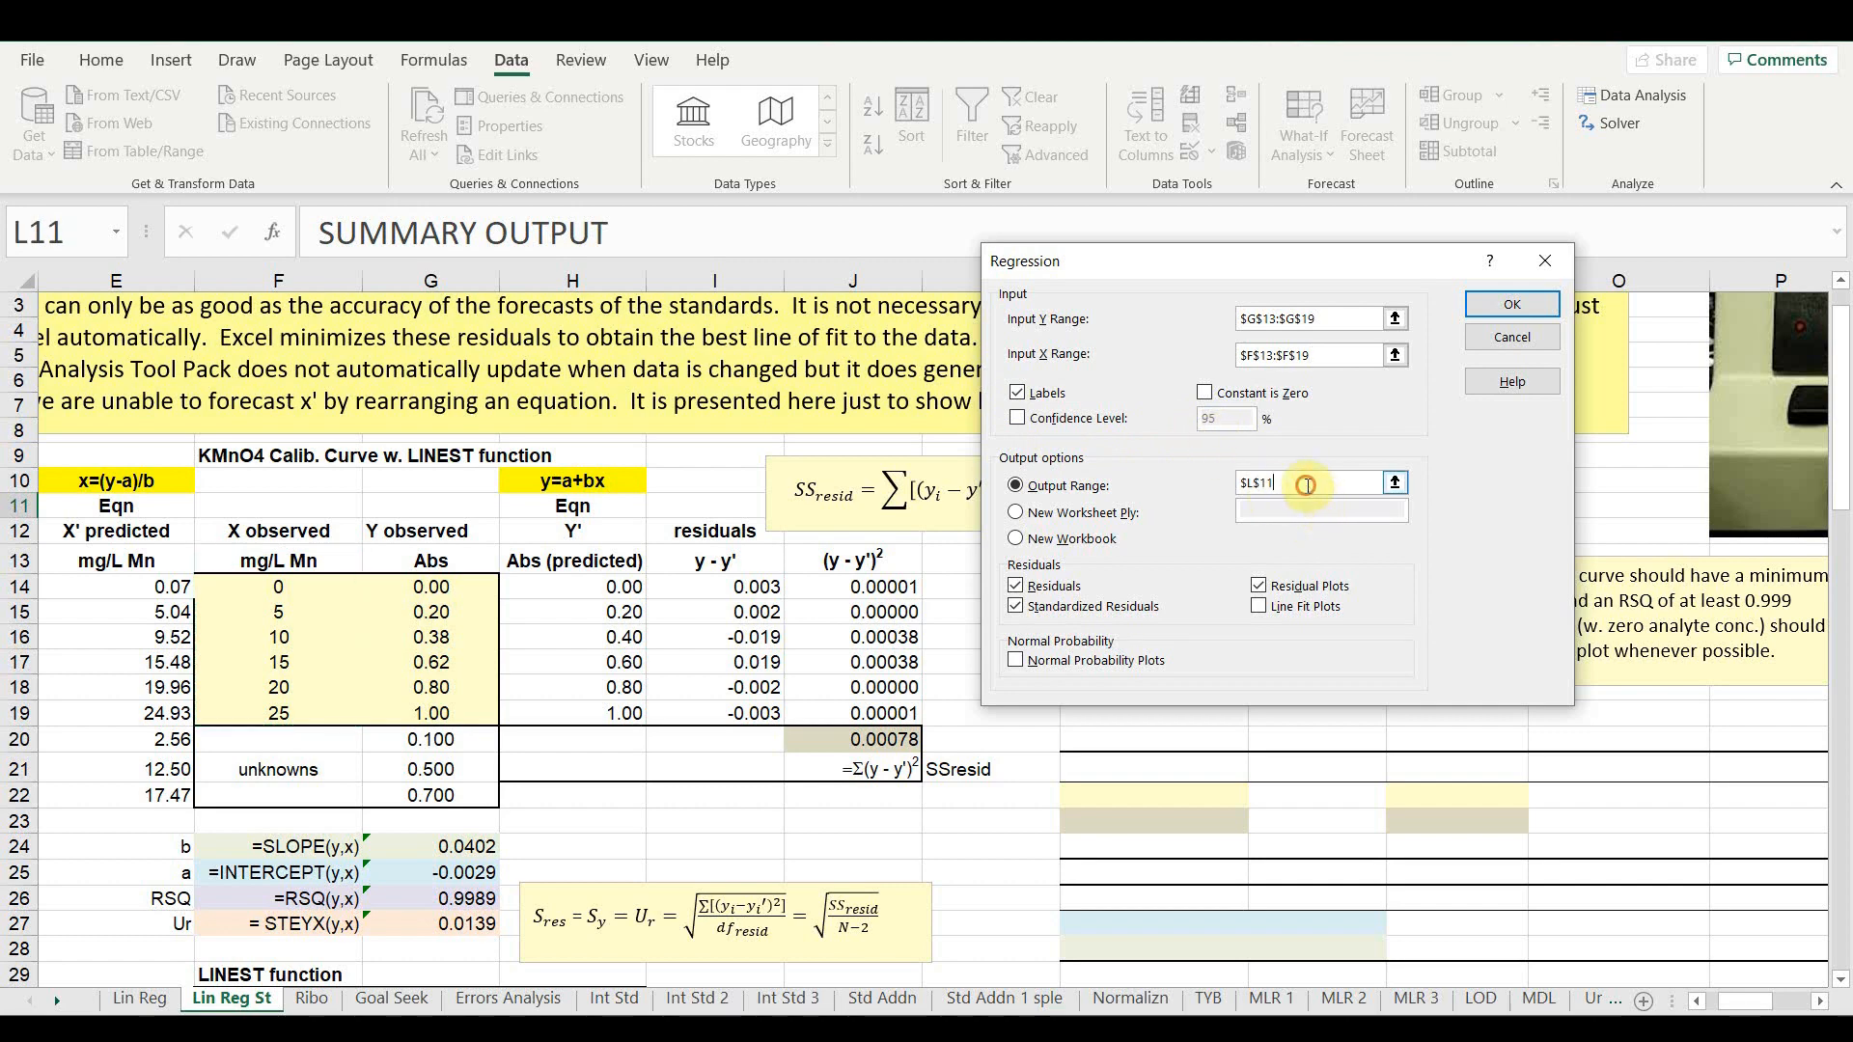
drag(1307, 485, 1227, 476)
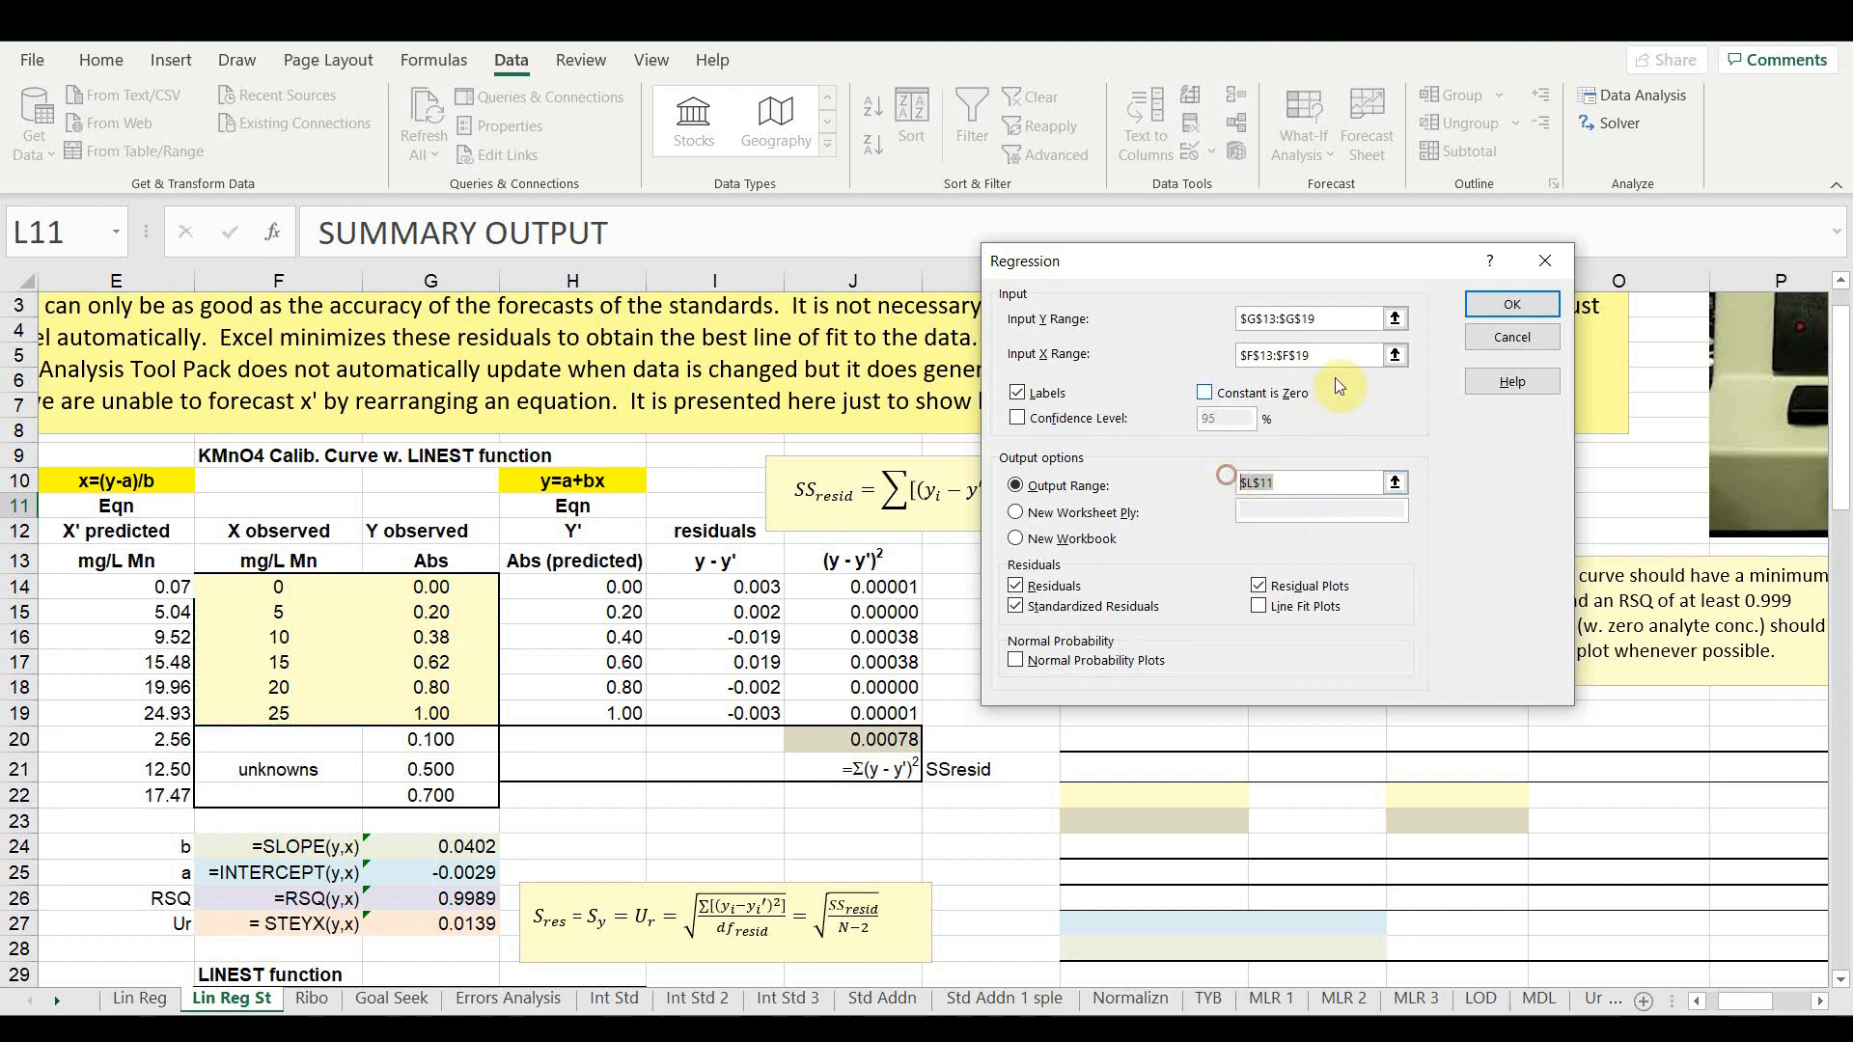
drag(1339, 278, 660, 280)
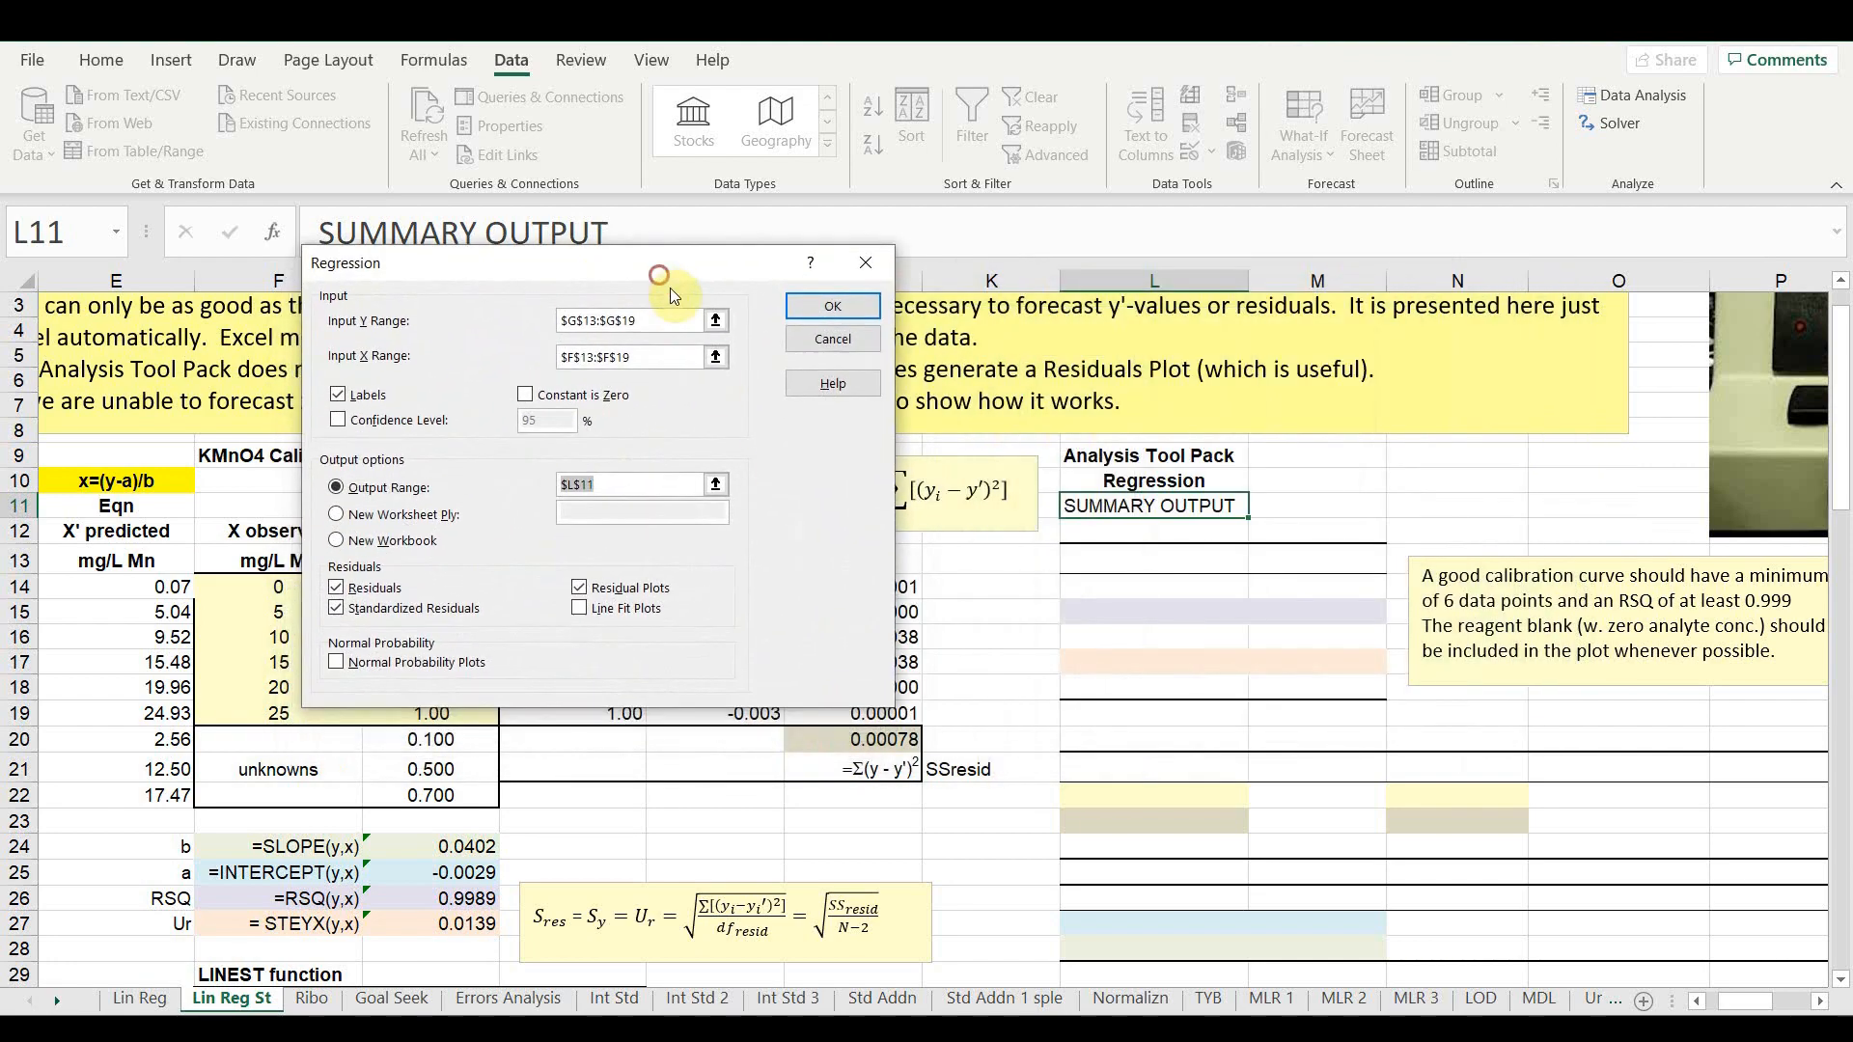
click(1125, 509)
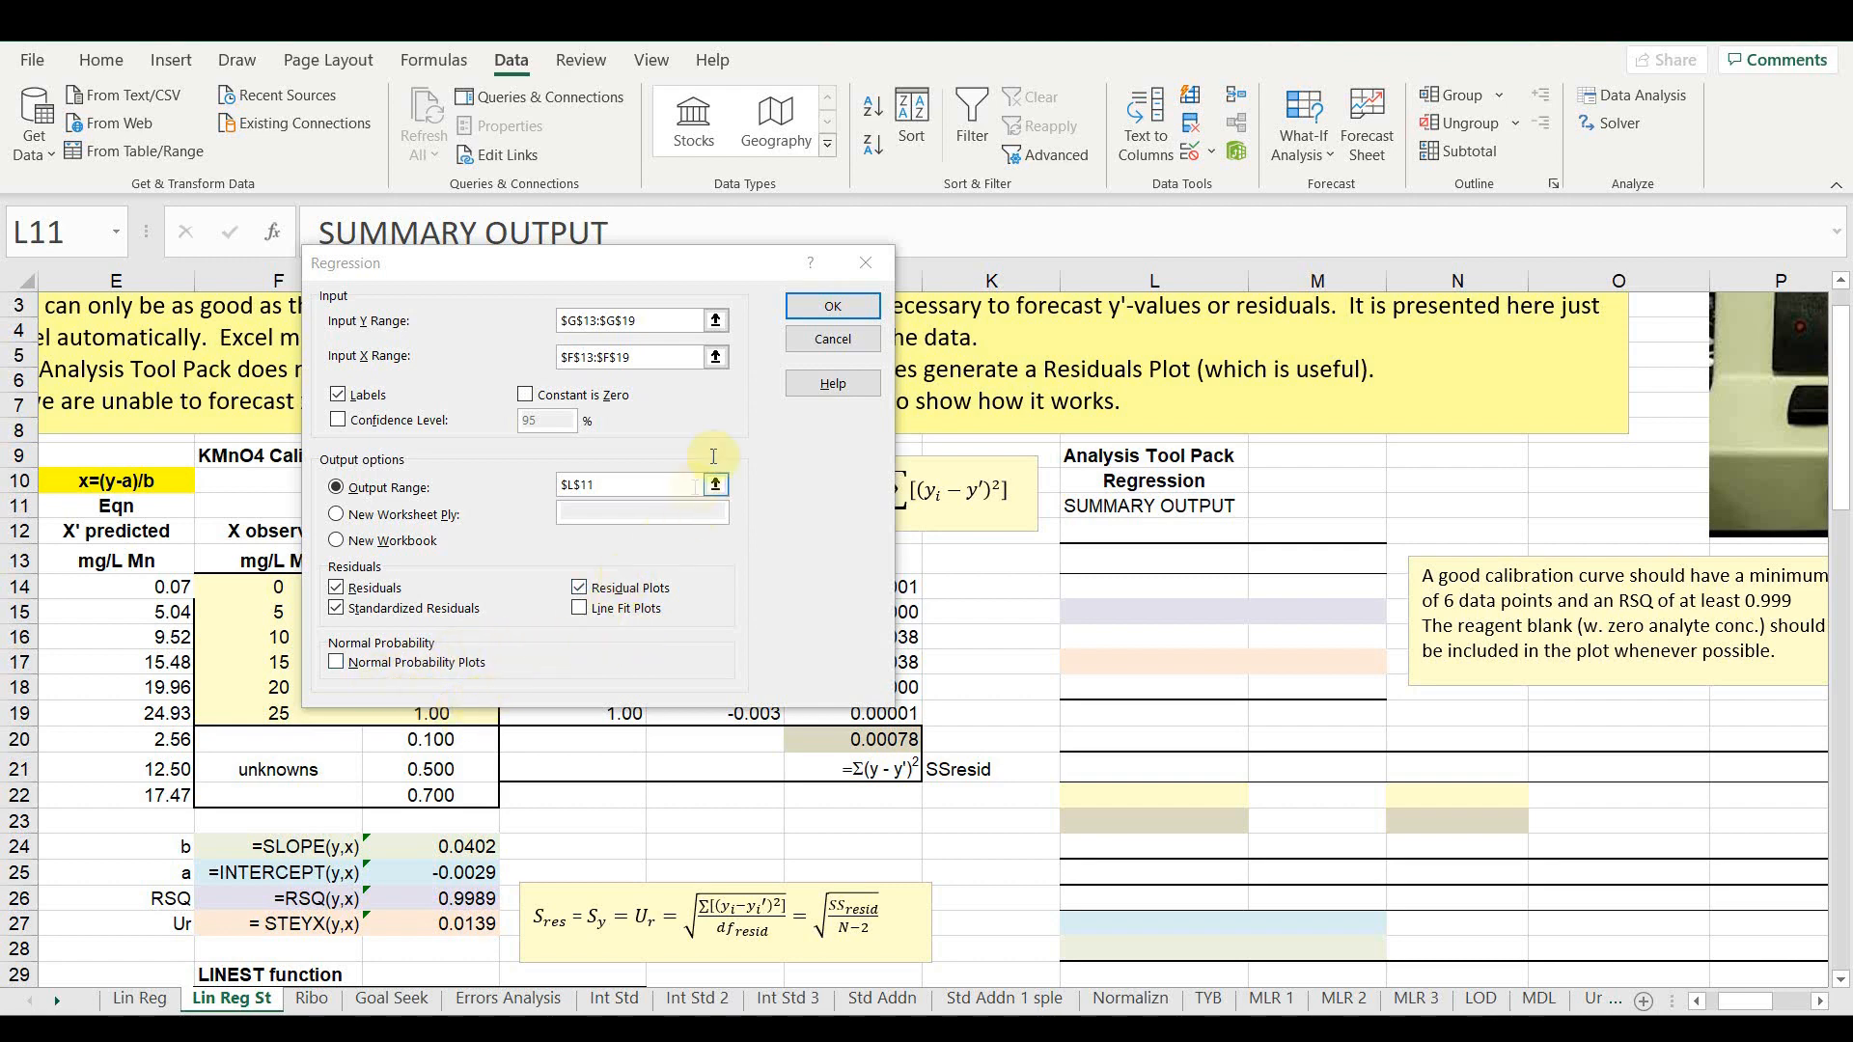
click(824, 319)
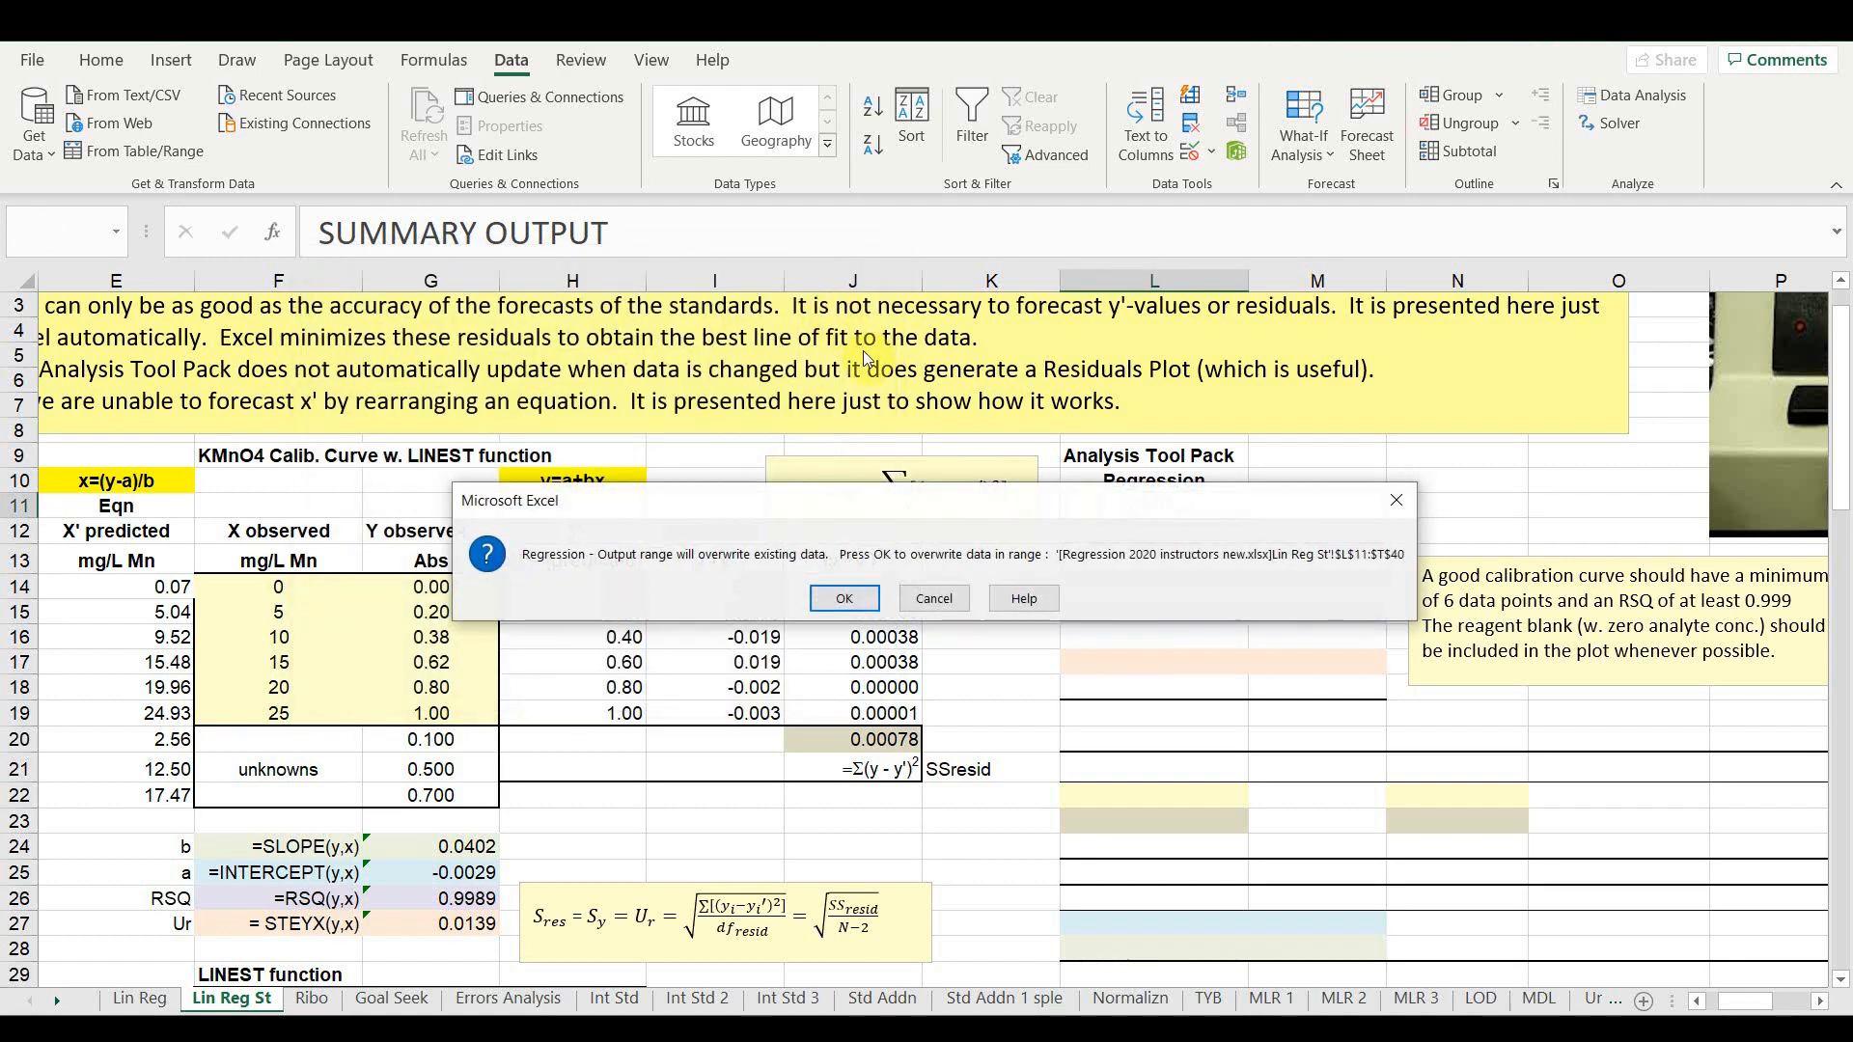
click(853, 600)
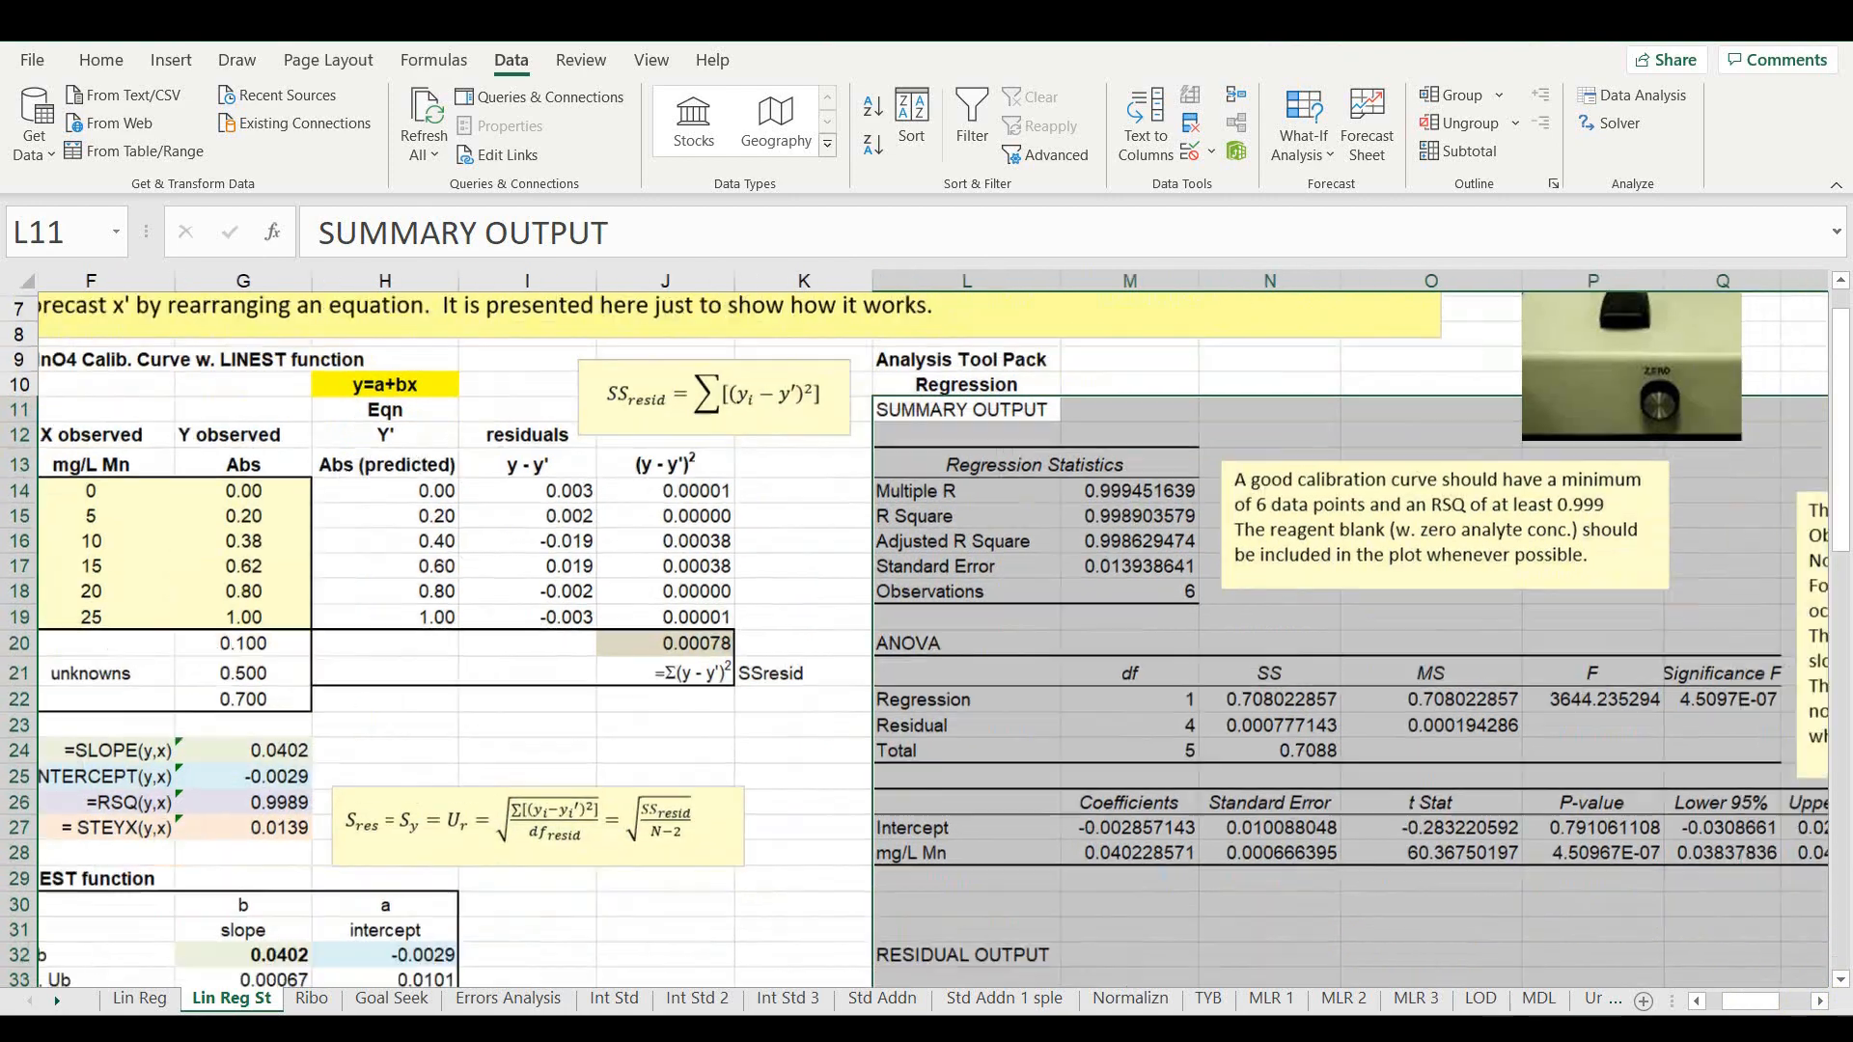
- Examine the regression output's R Square, Multiple R, Adjusted R Square, Standard Error, and the intercept and slope coefficients
scroll(1622, 780, down, 3)
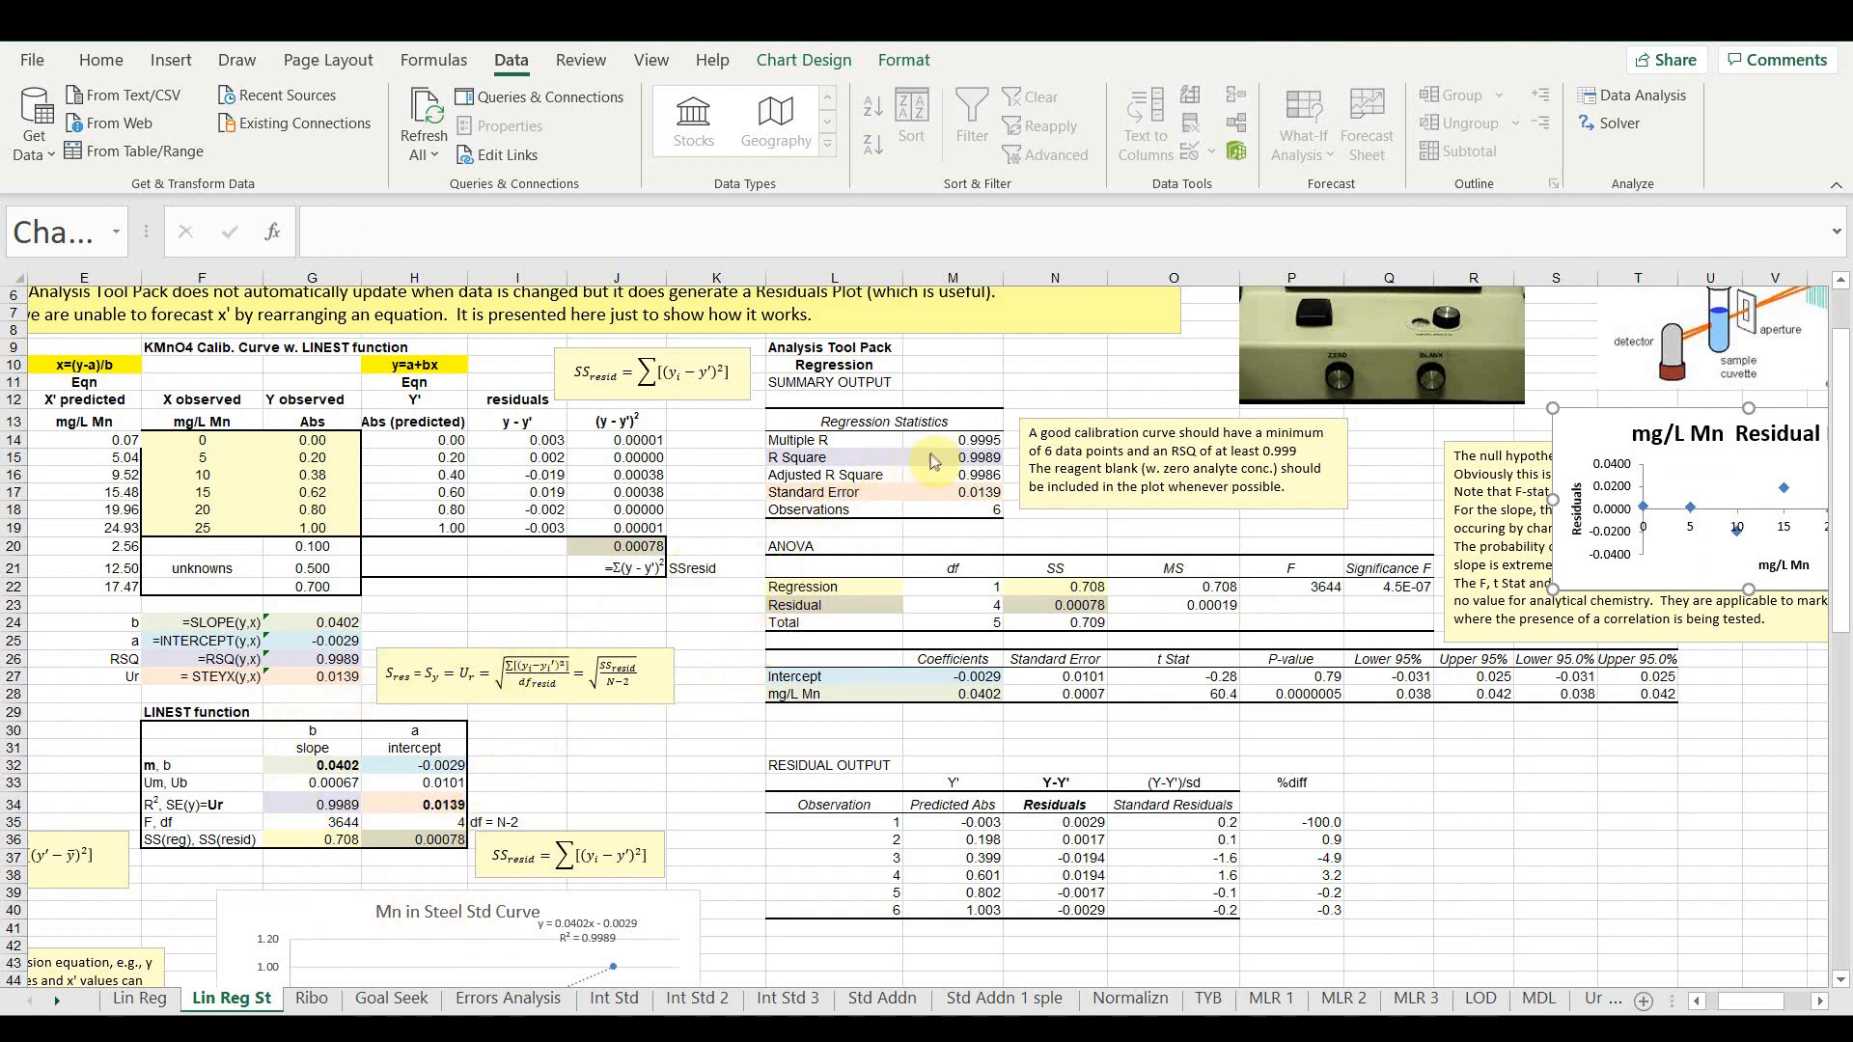
click(972, 457)
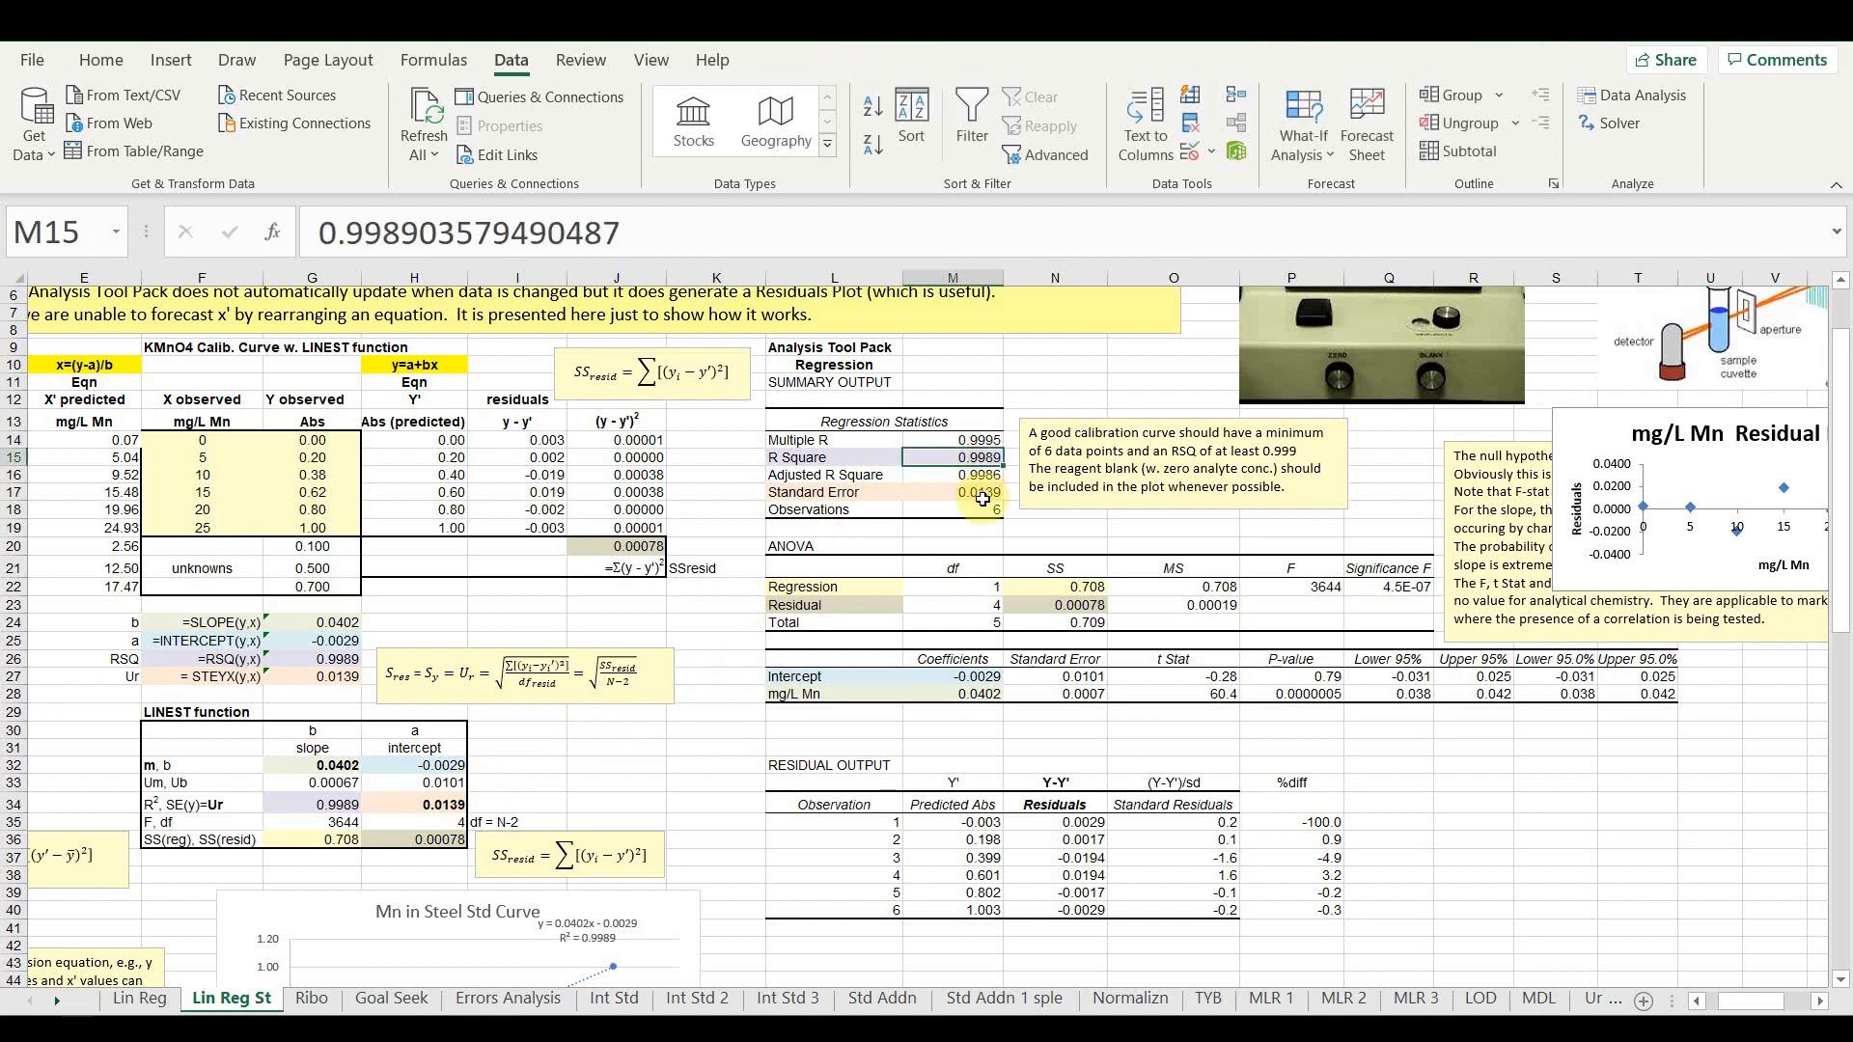
click(928, 442)
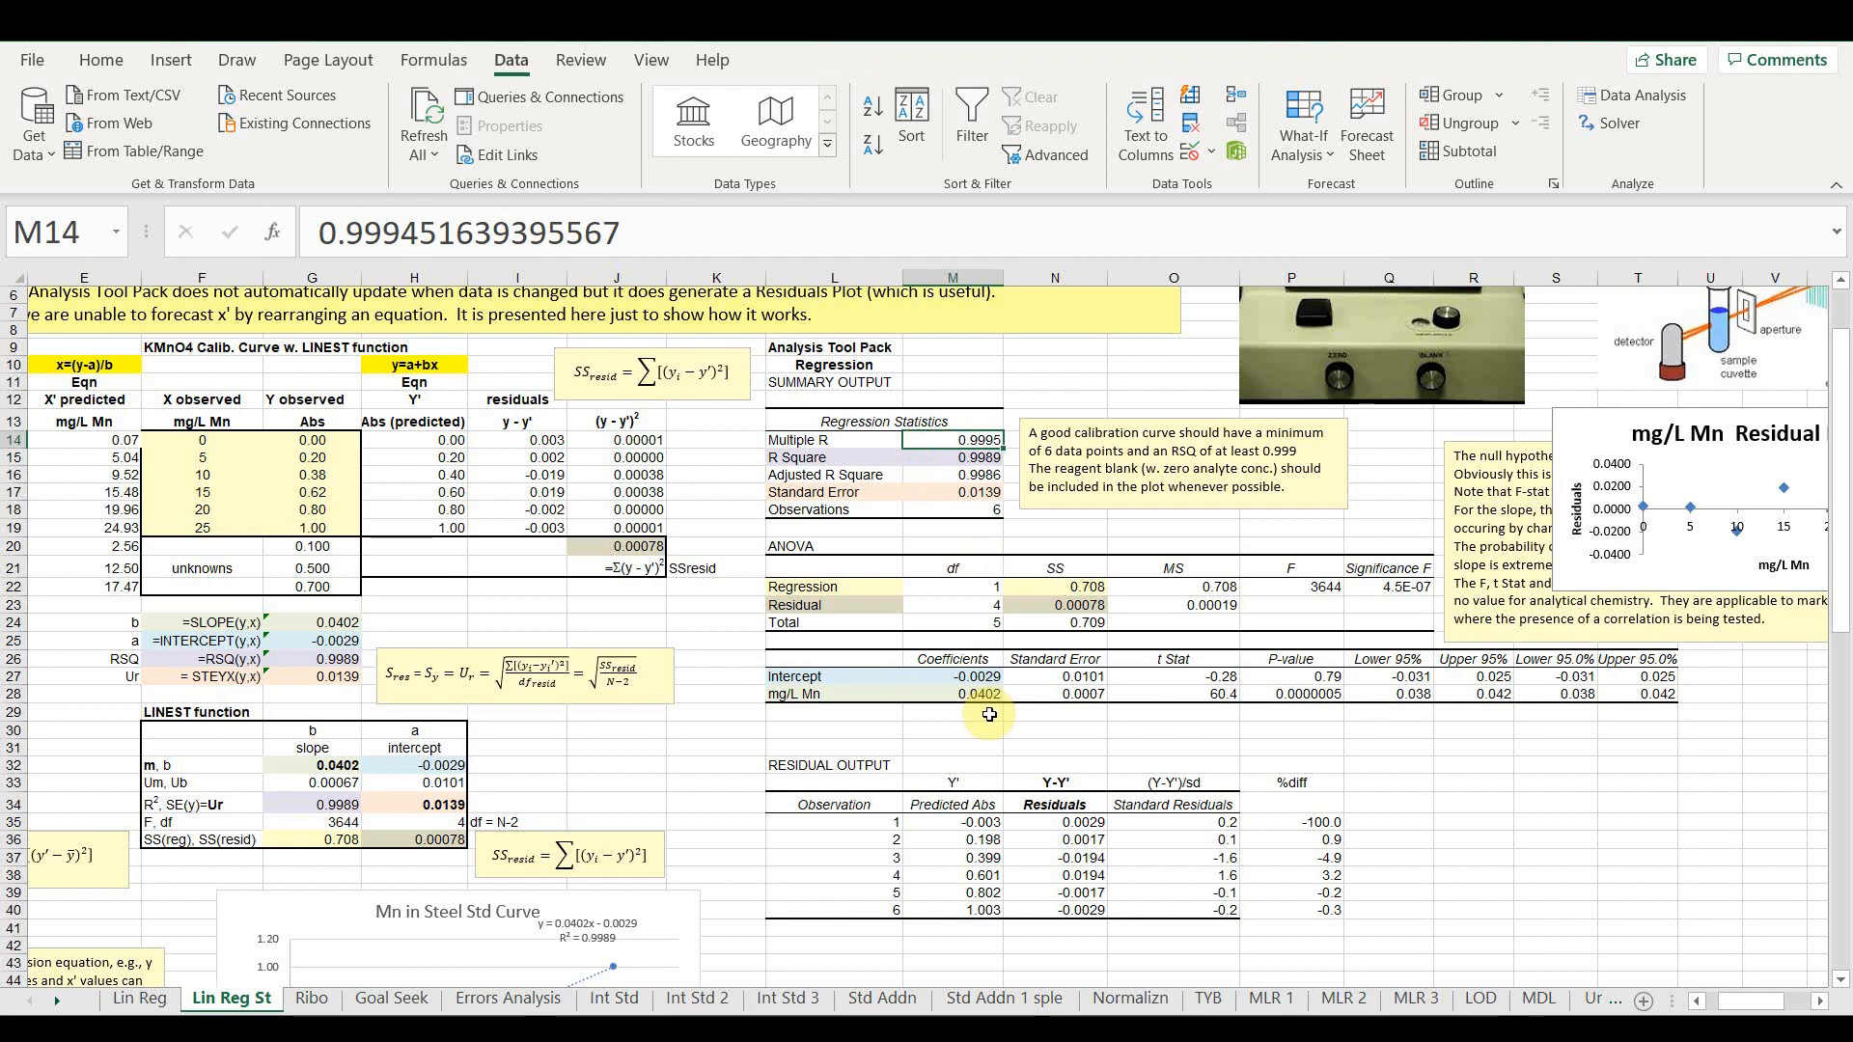
click(972, 476)
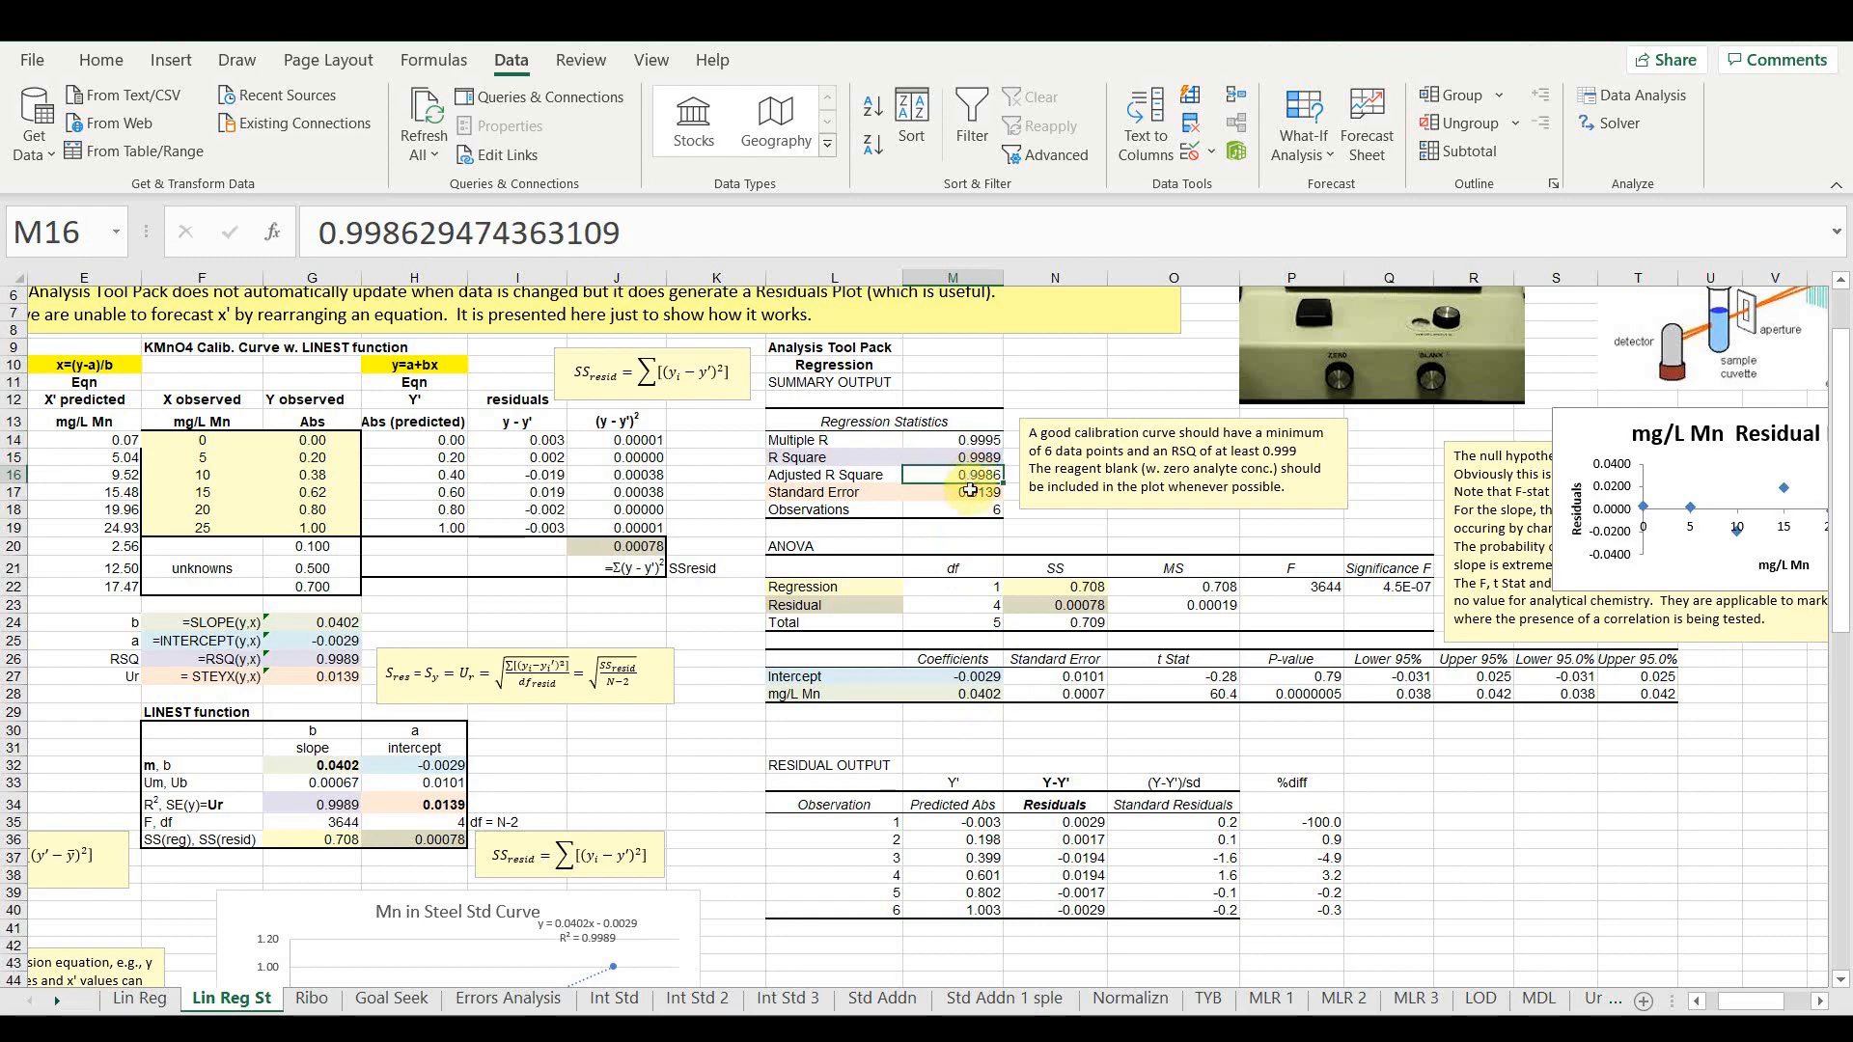
click(966, 492)
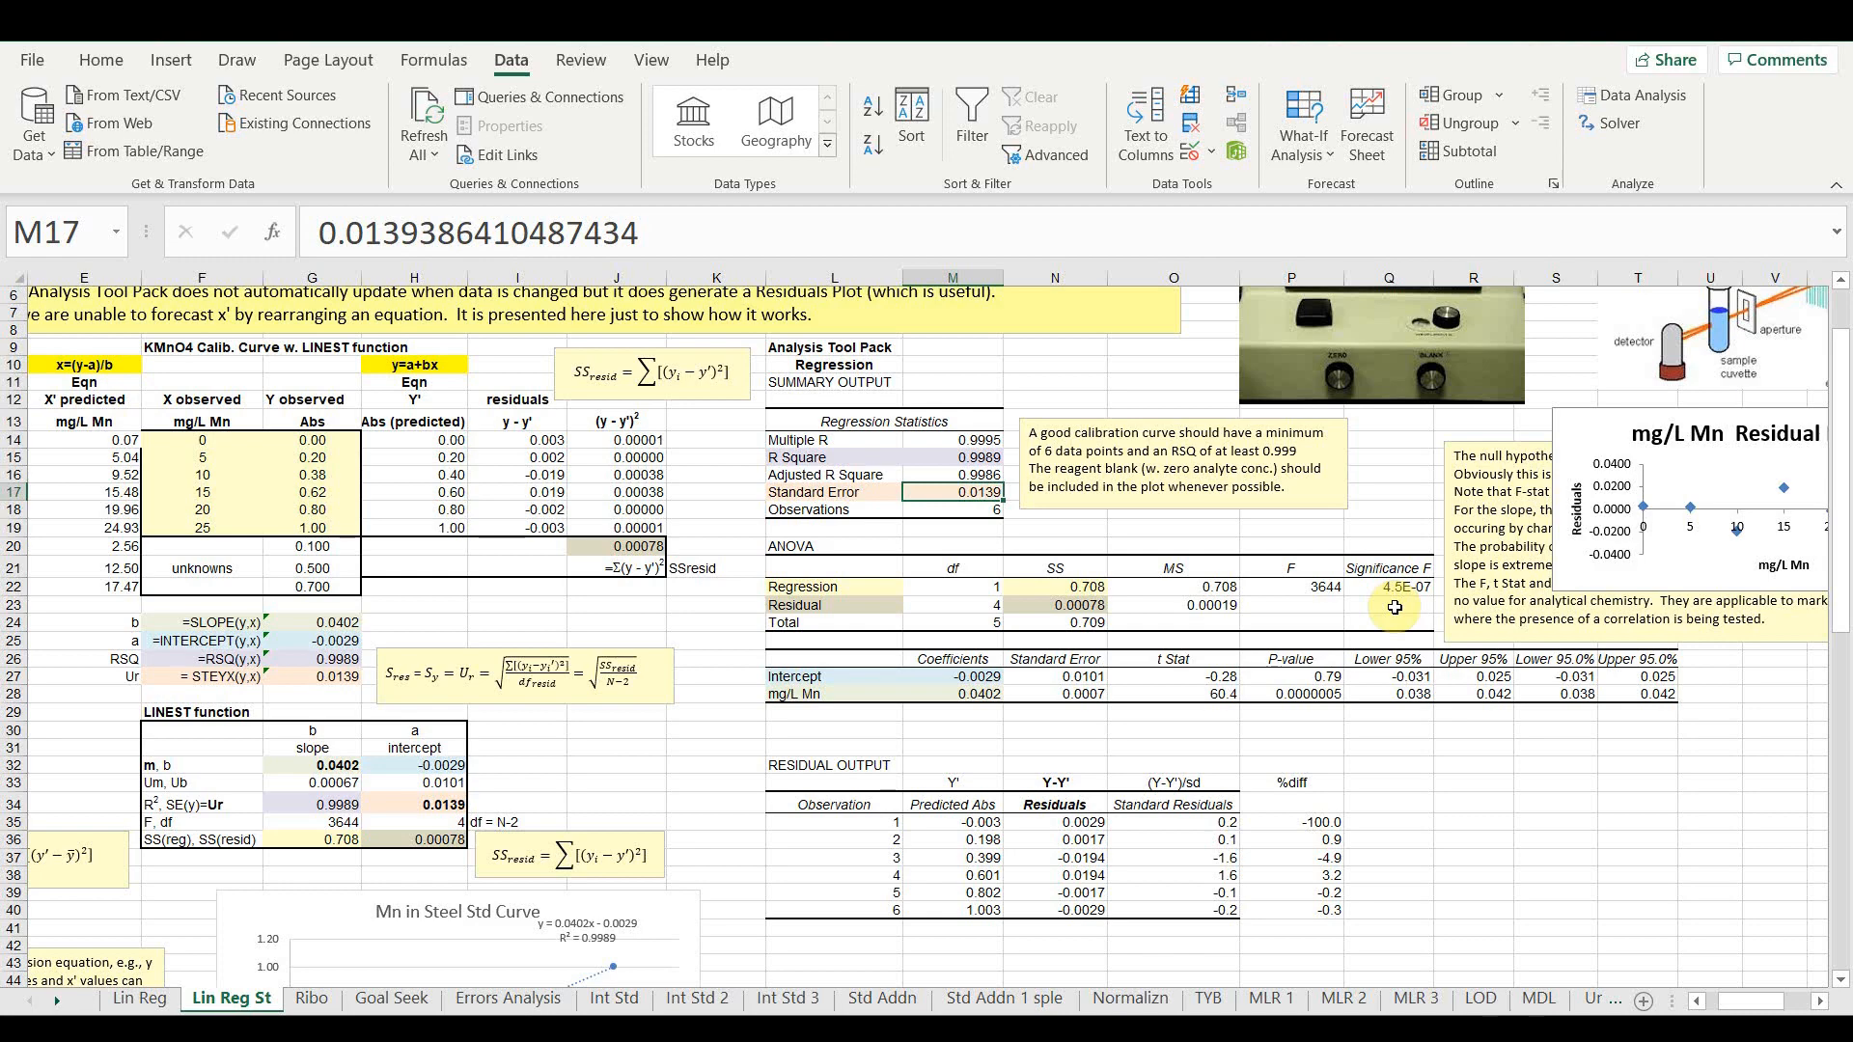
drag(965, 675, 978, 704)
click(977, 692)
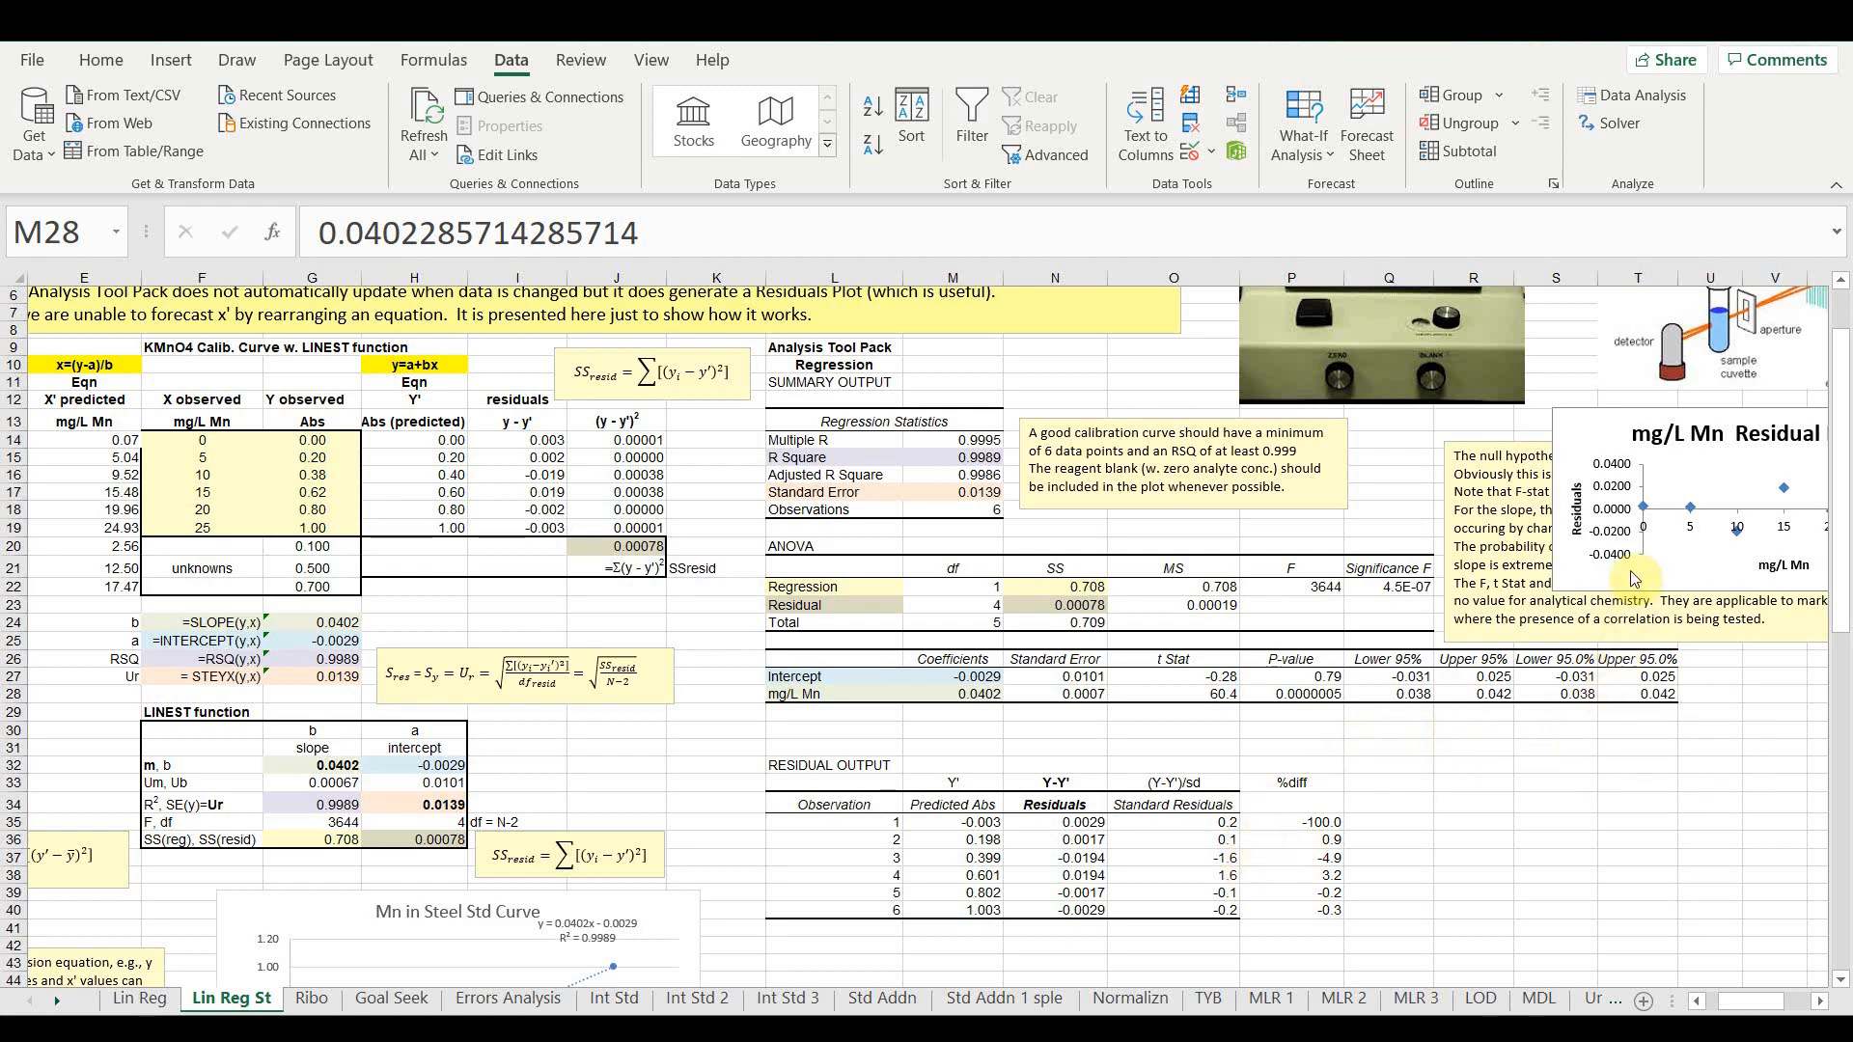
- Move the mg/L Mn Residual Plot beside the regression output and change its chart type to Scatter with Straight Lines and Markers
drag(1643, 598, 1177, 732)
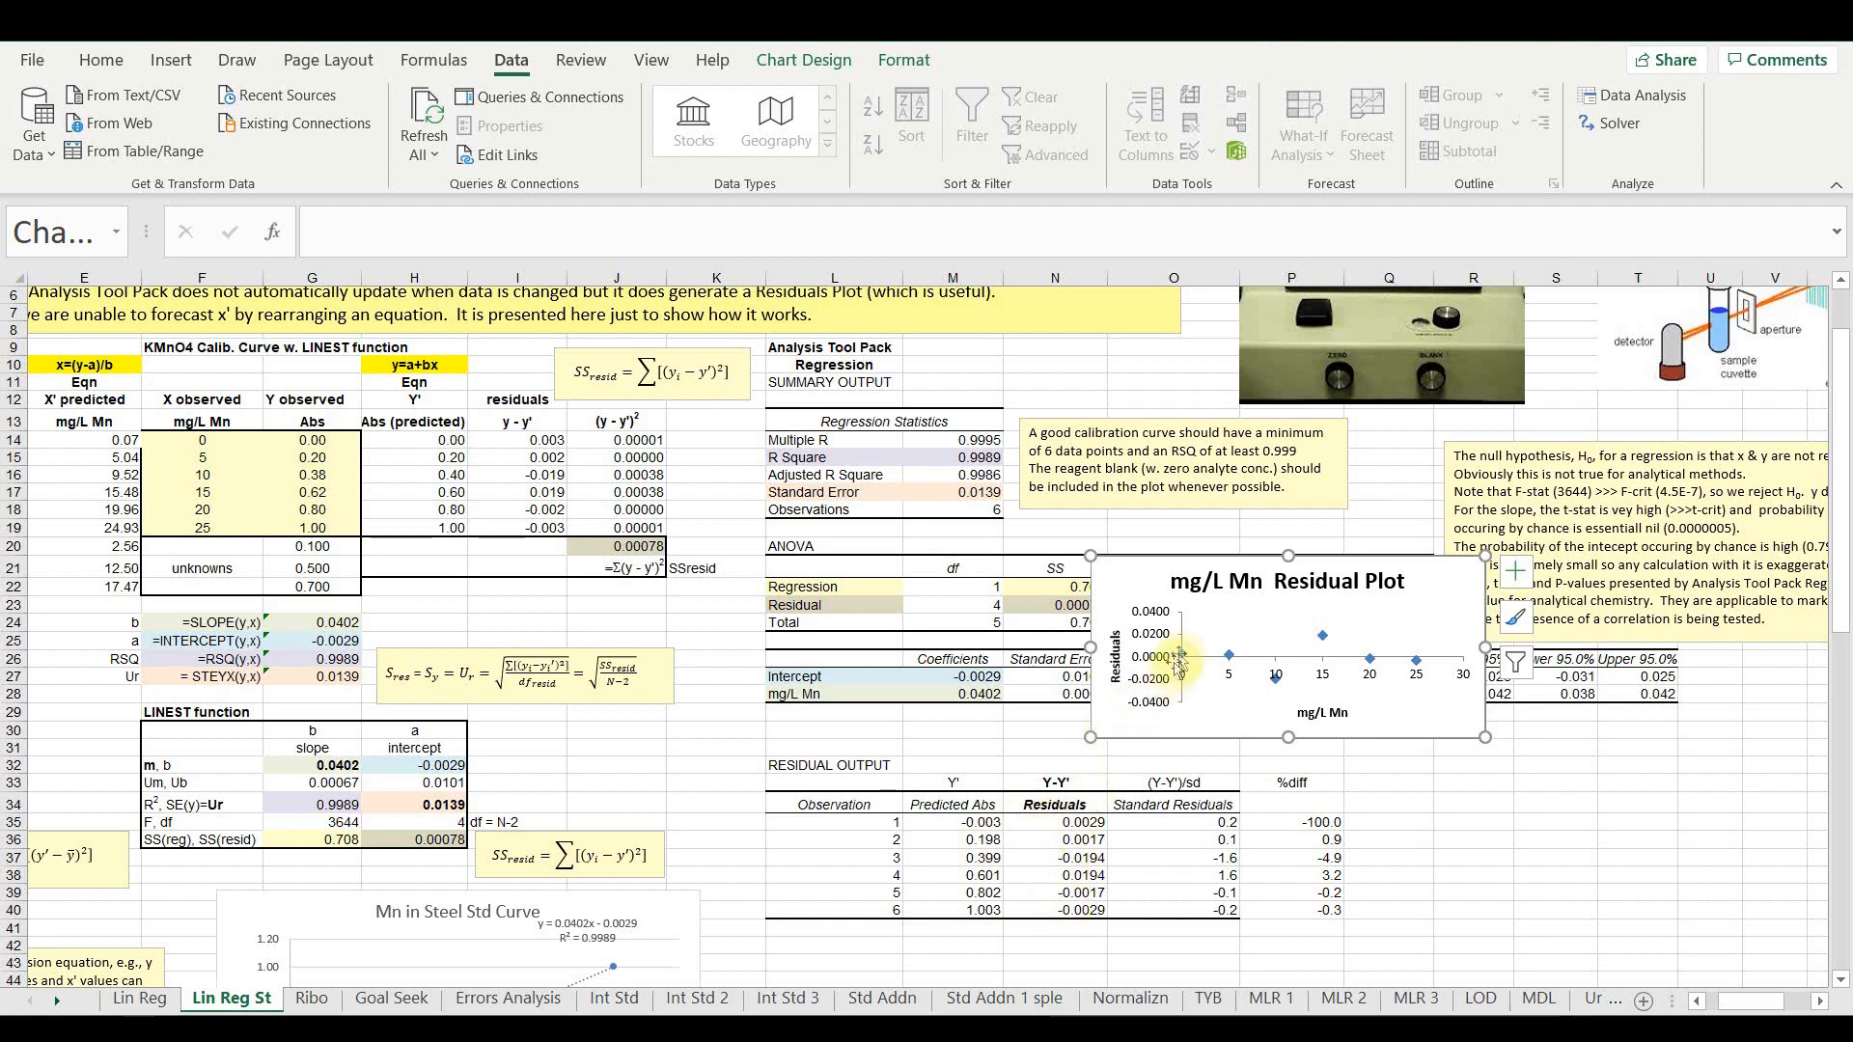
mouse_move(1185, 654)
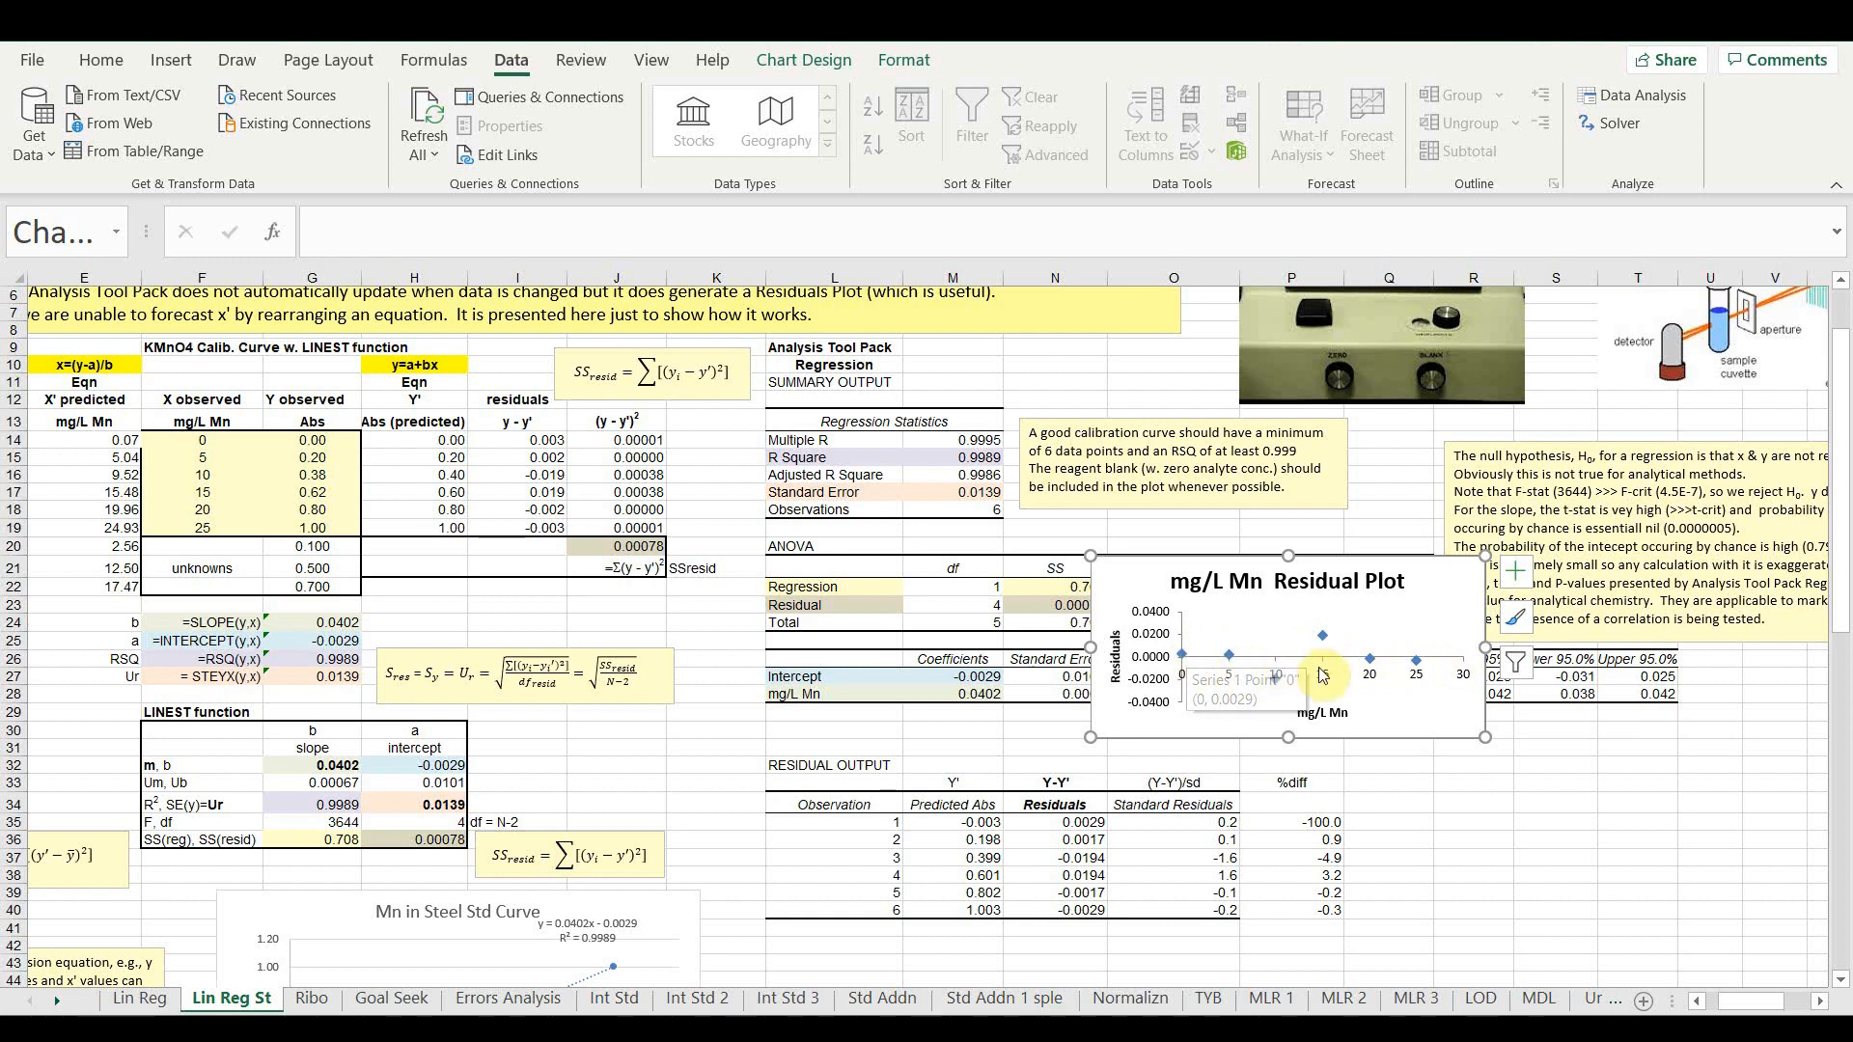
right_click(1450, 588)
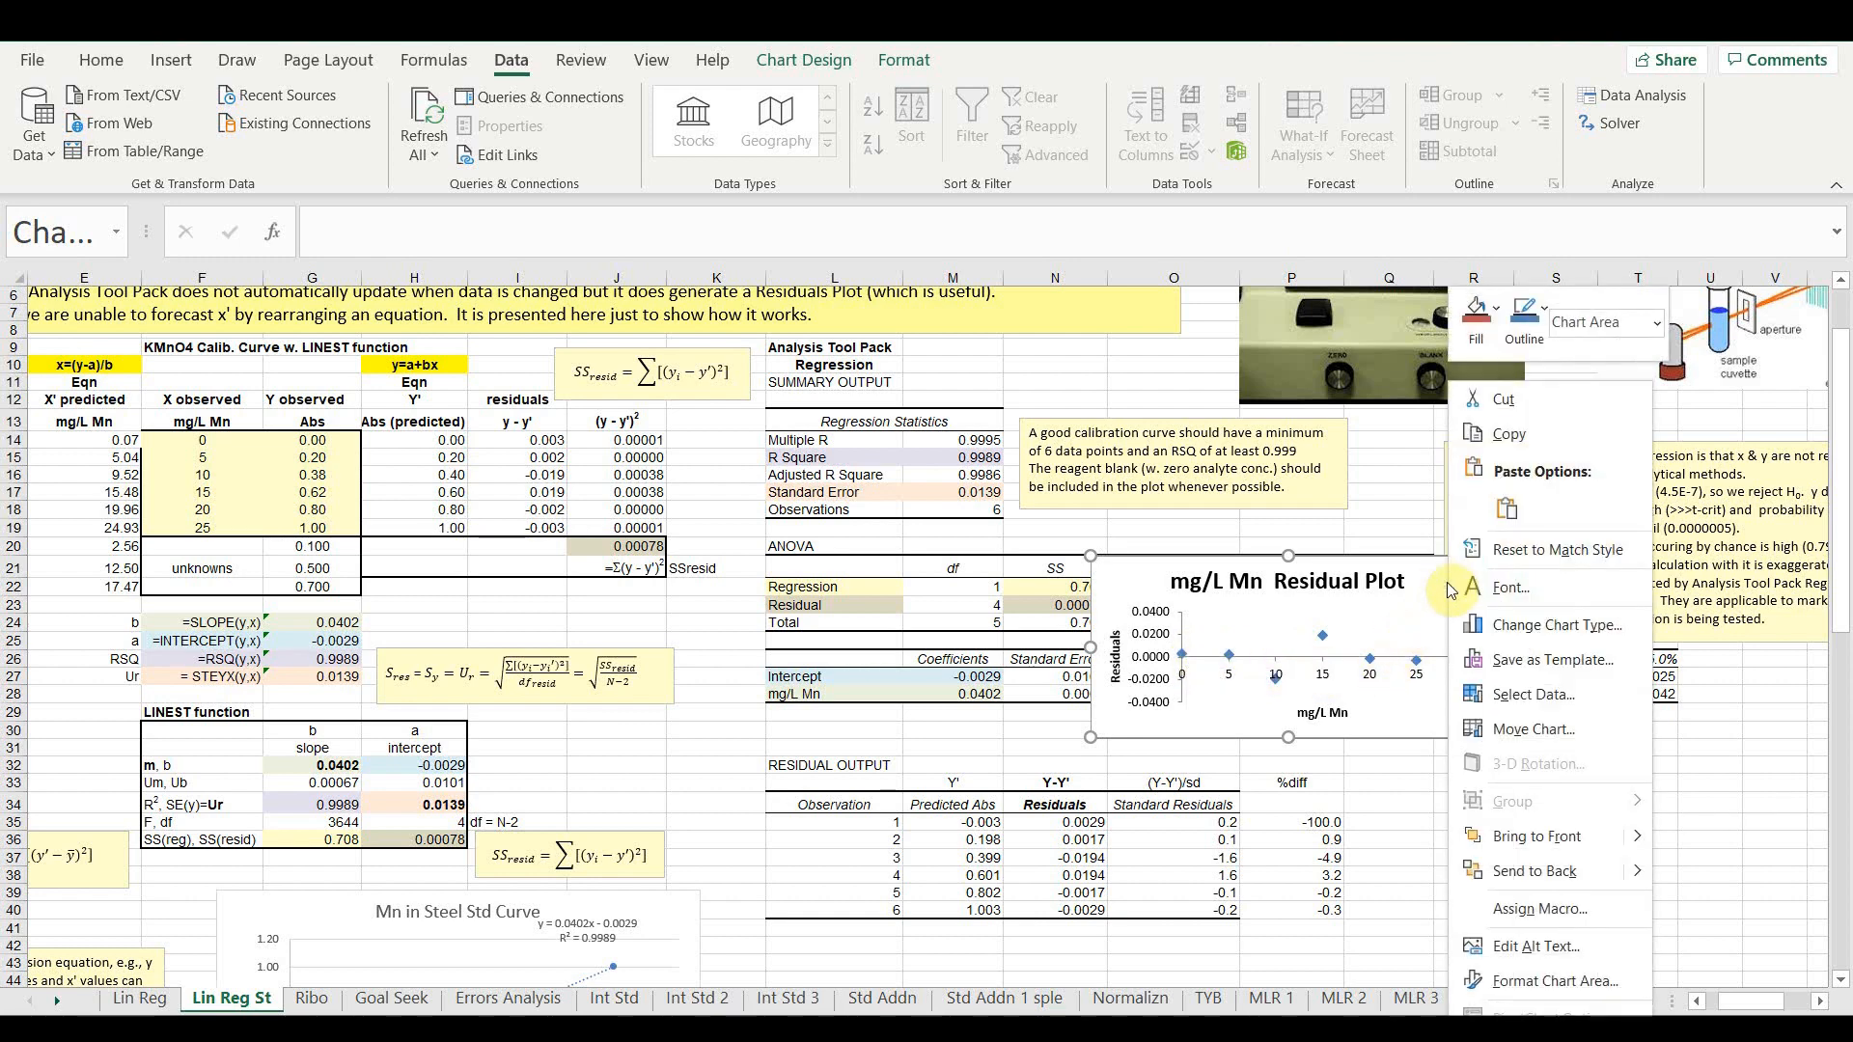
click(1539, 626)
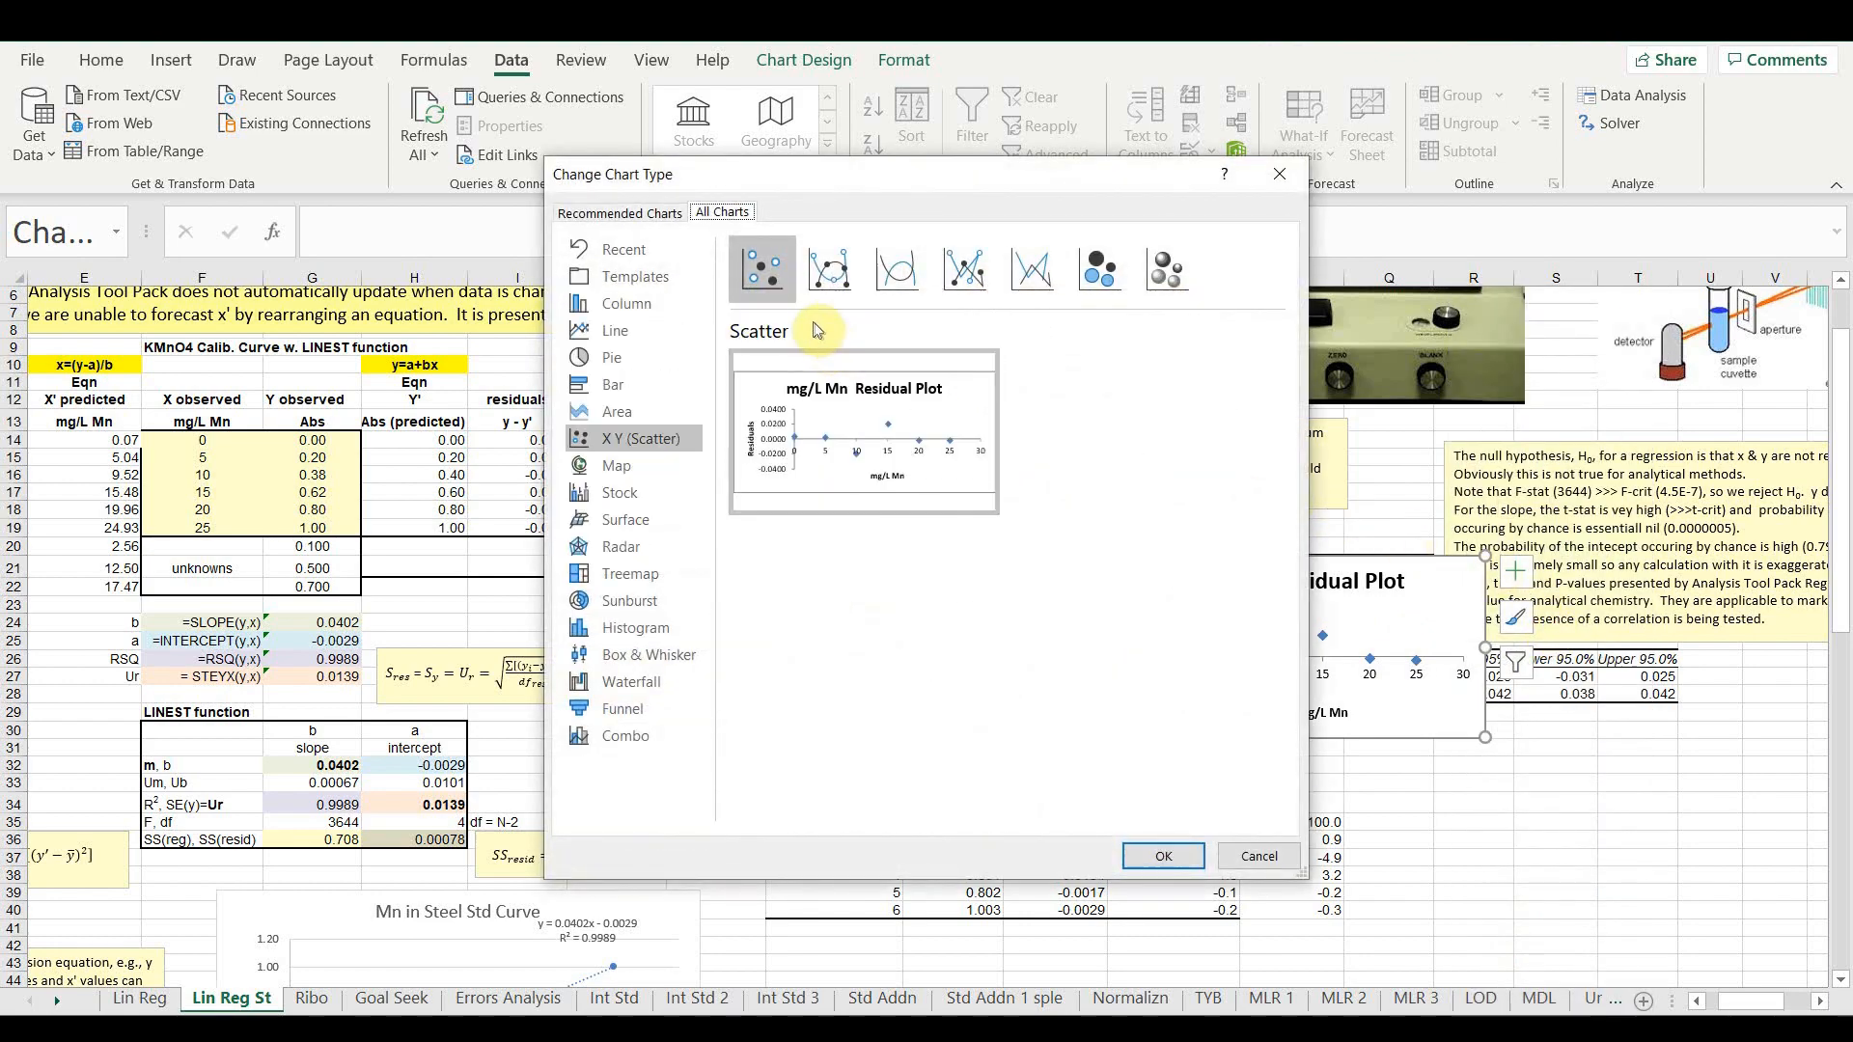
click(954, 280)
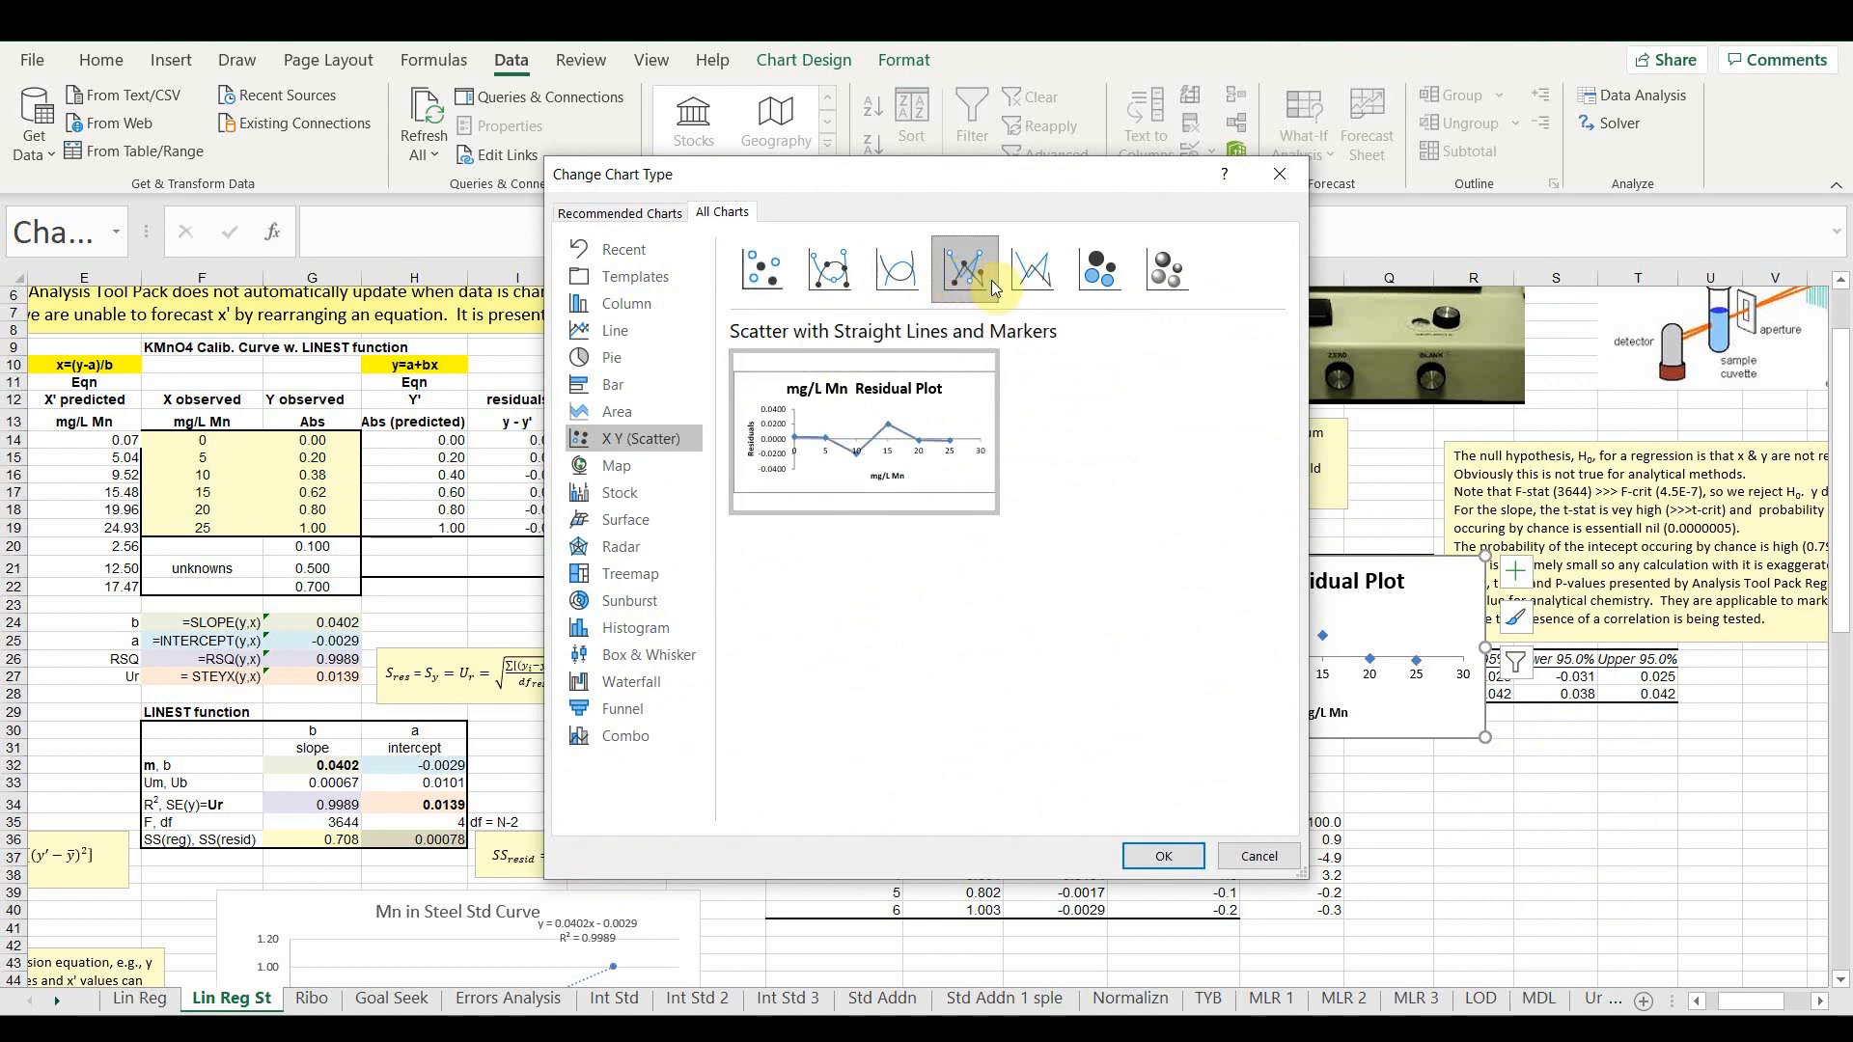
click(1163, 856)
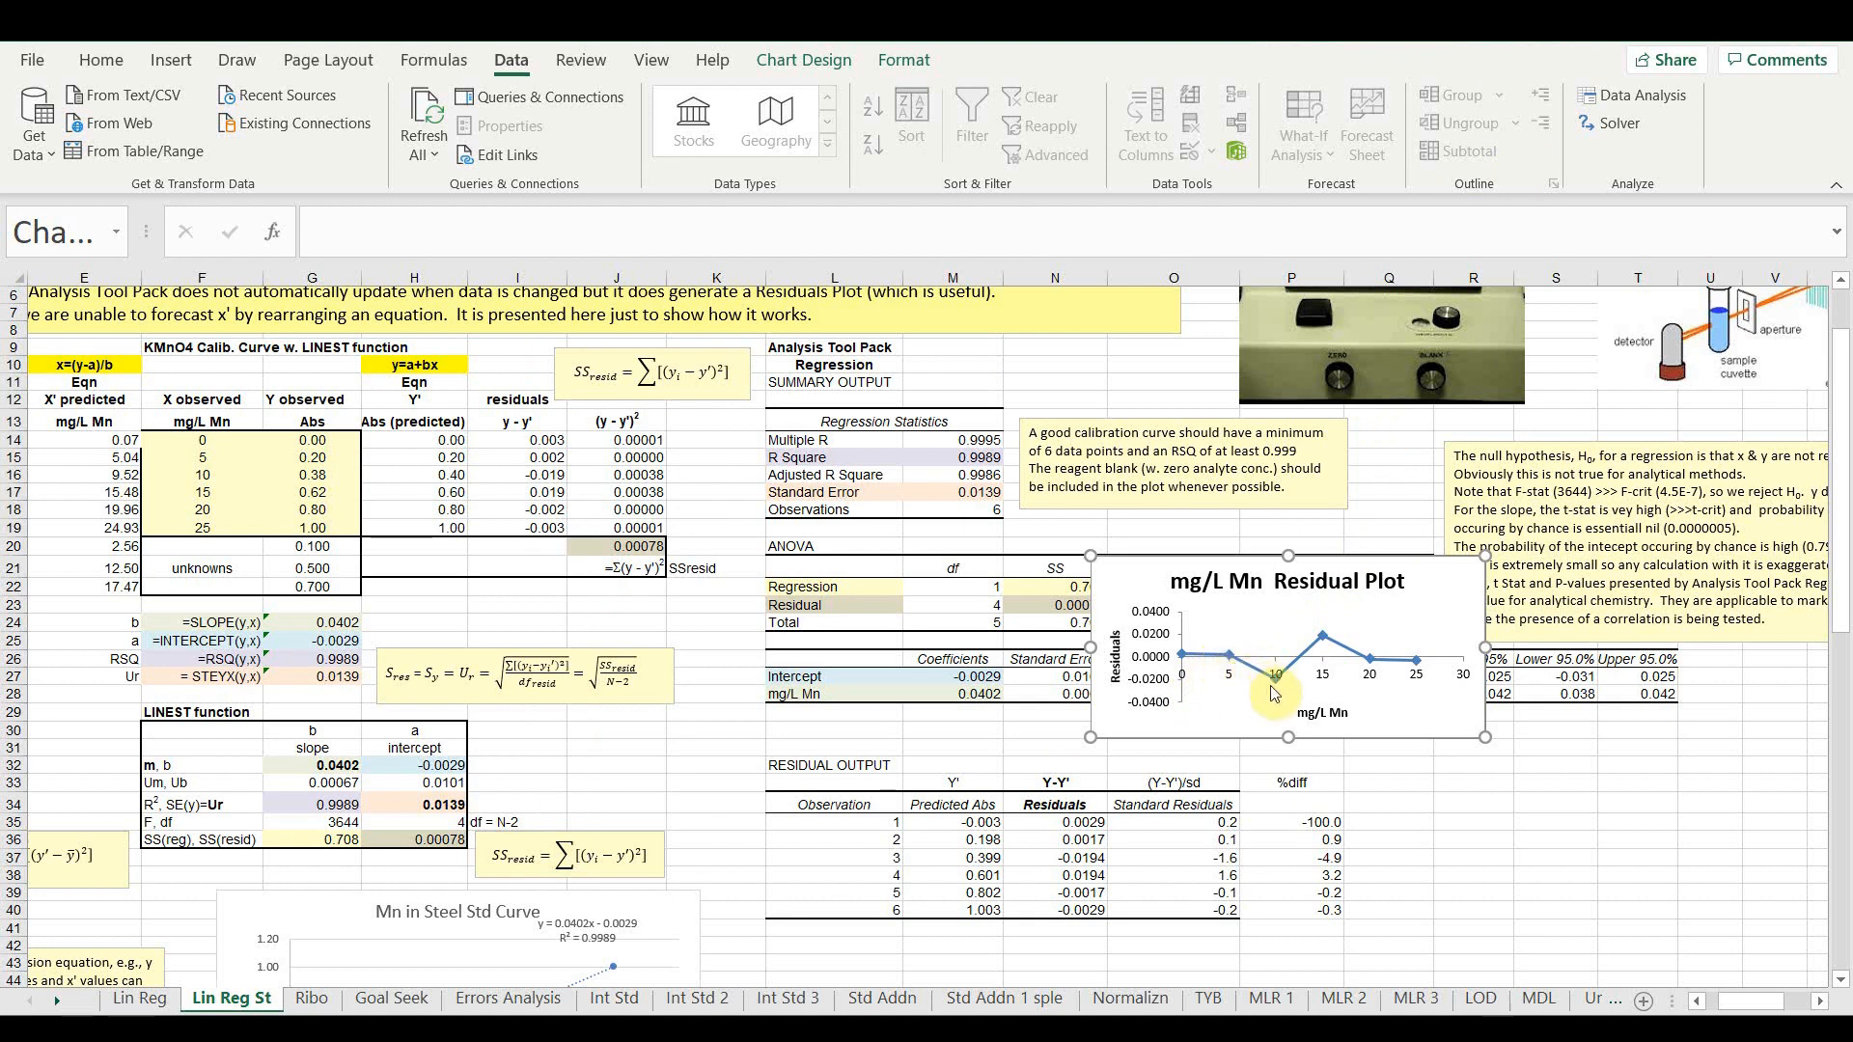
mouse_move(1324, 641)
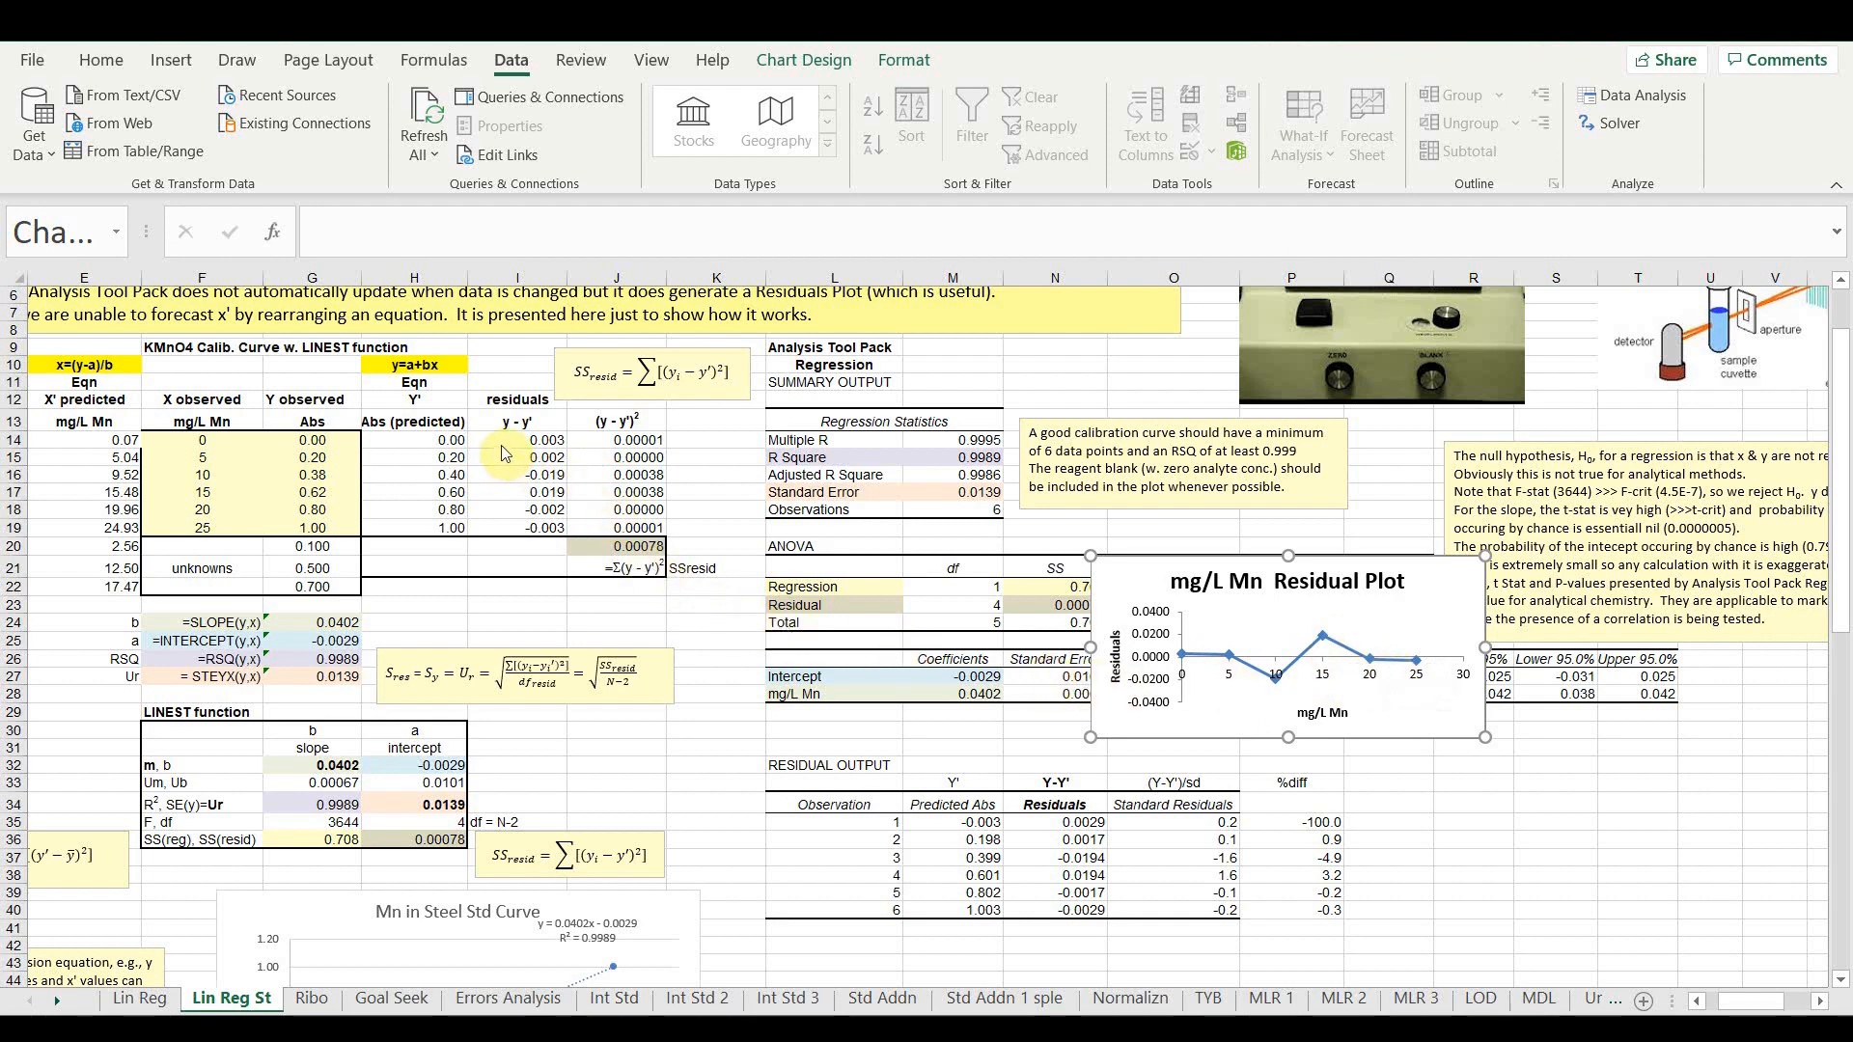
- Insert a Scatter with Straight Lines and Markers chart plotting residuals I14:I19 against concentrations F14:F19, and move it off the residual plot
drag(506, 441, 518, 529)
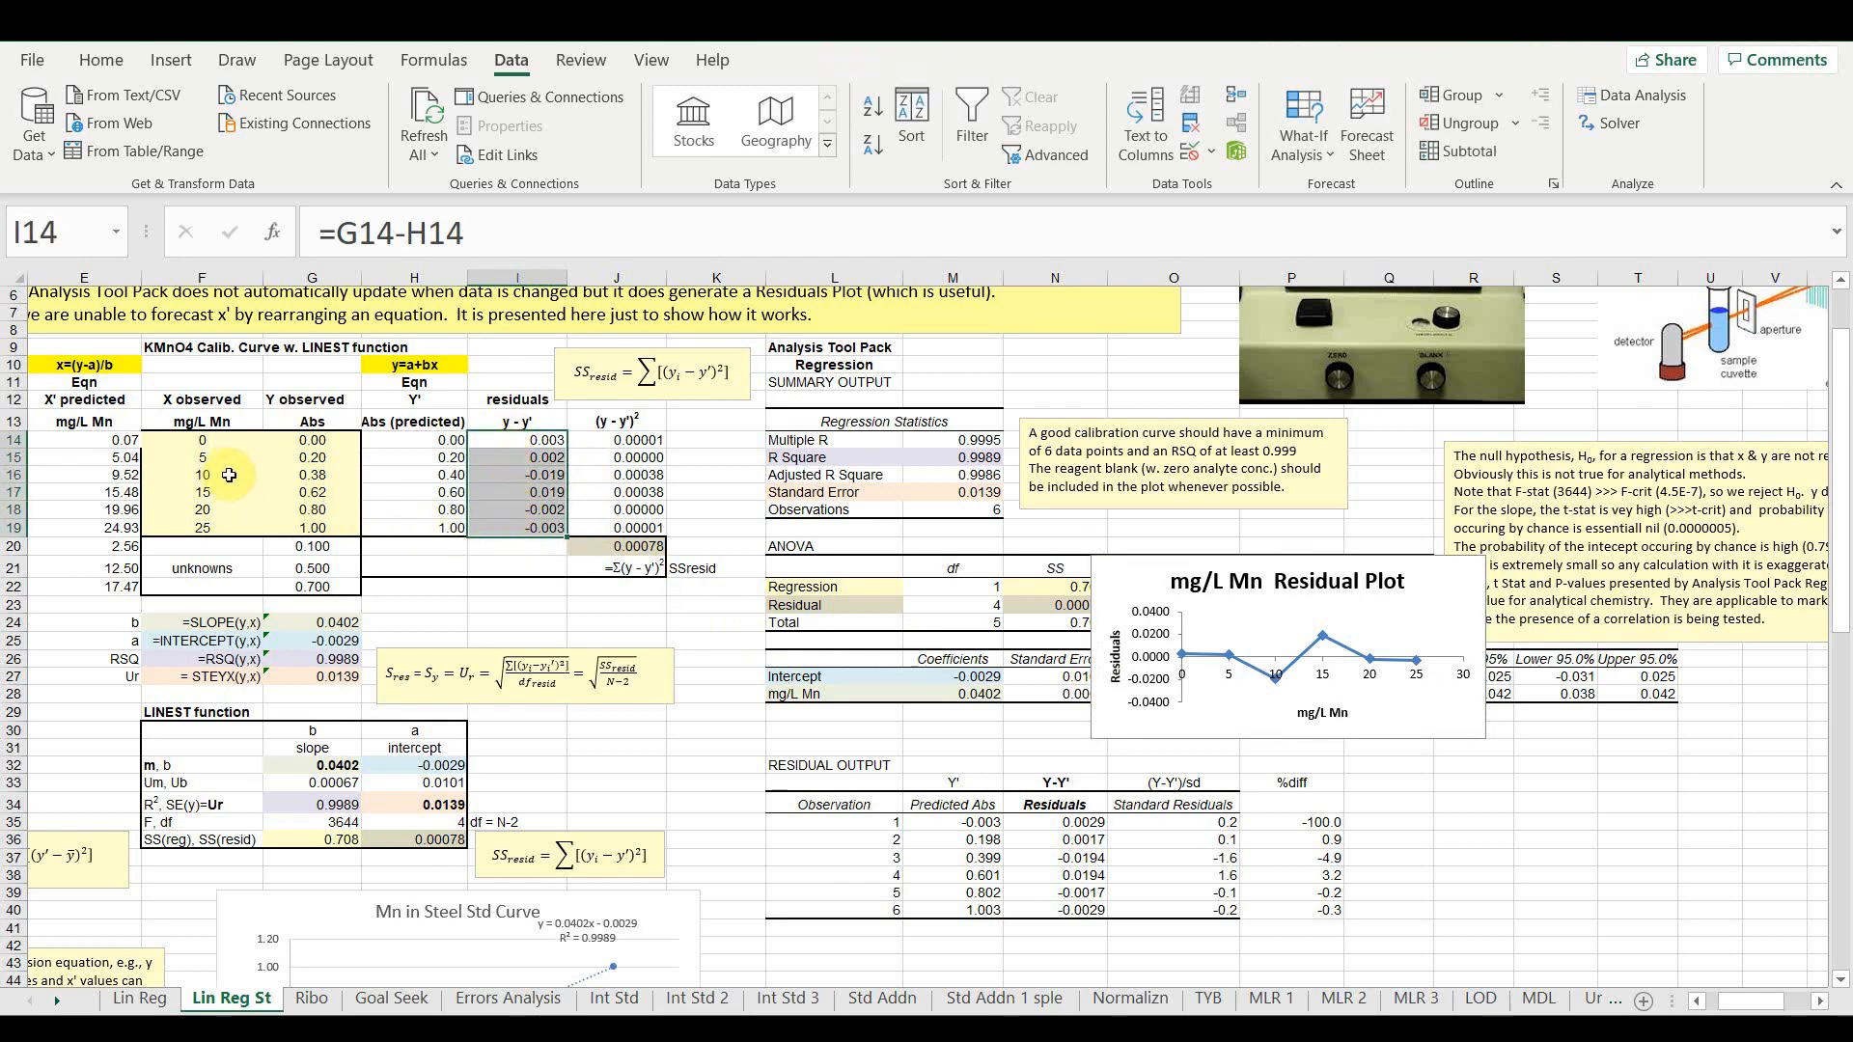
drag(203, 440, 203, 531)
drag(521, 447, 523, 529)
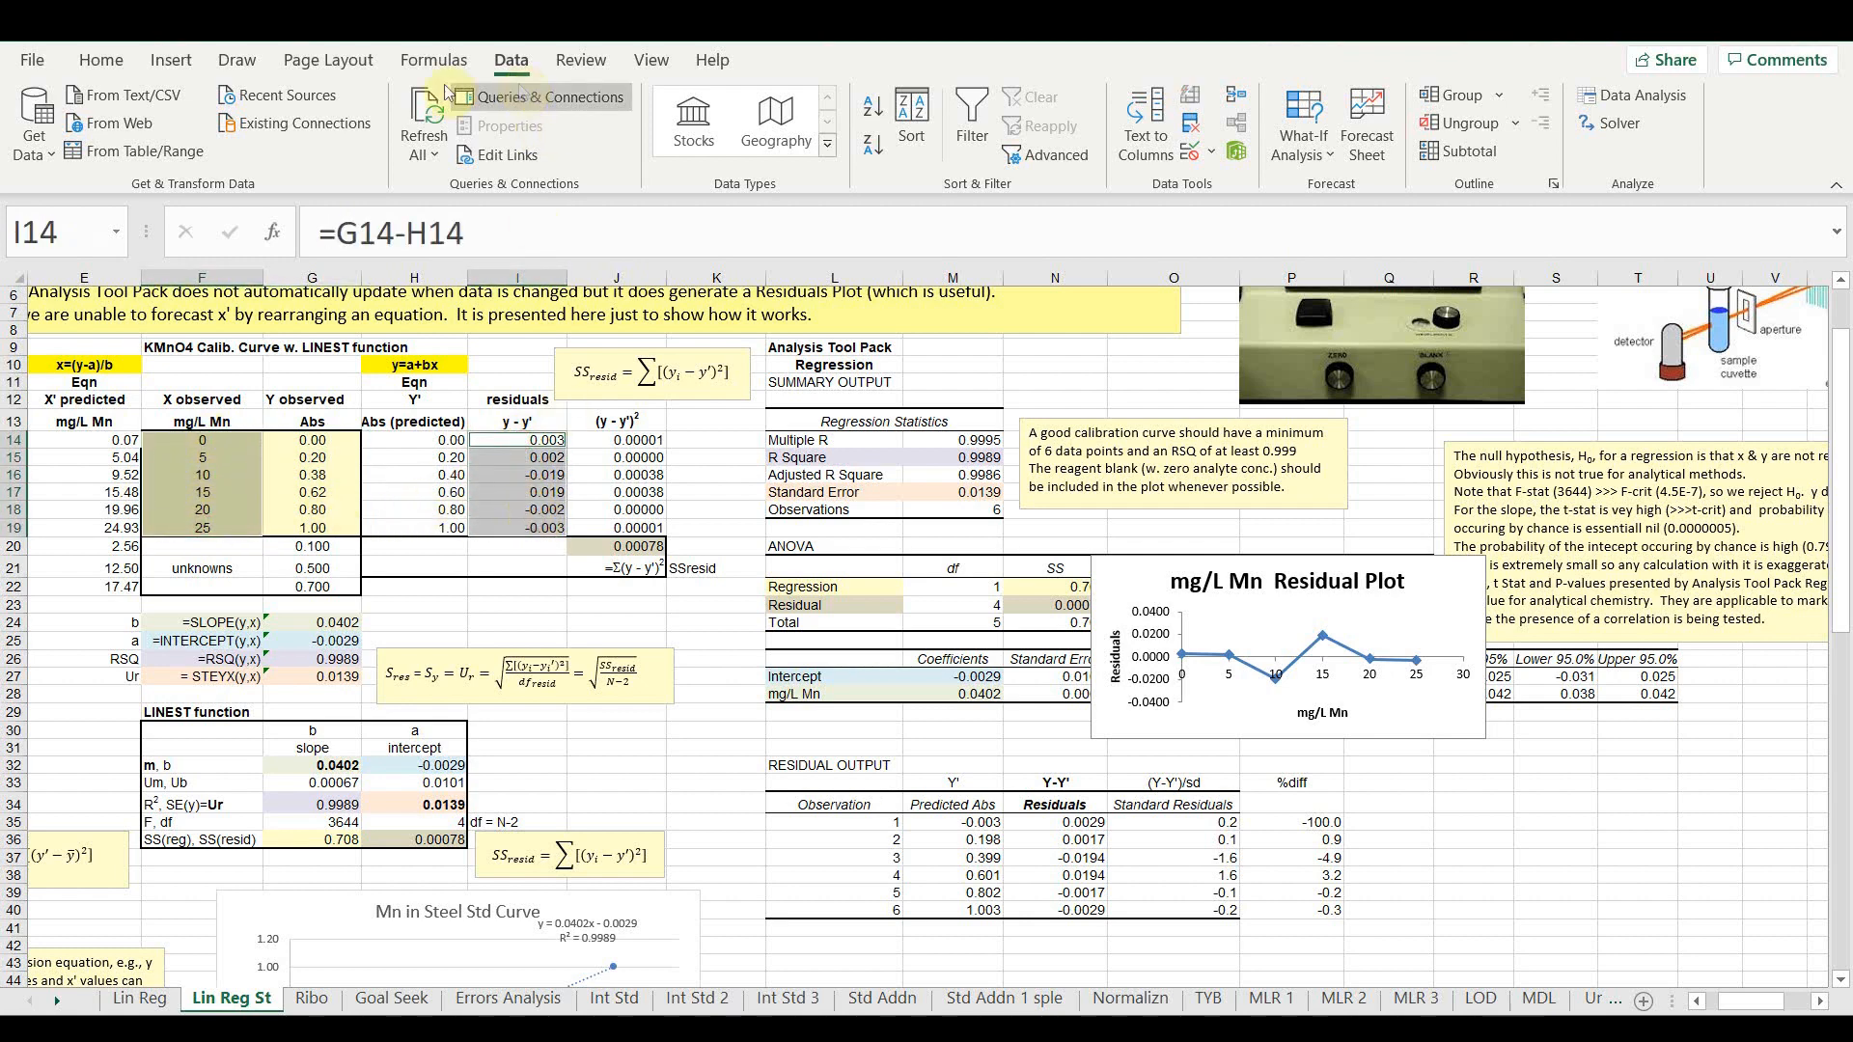
click(171, 60)
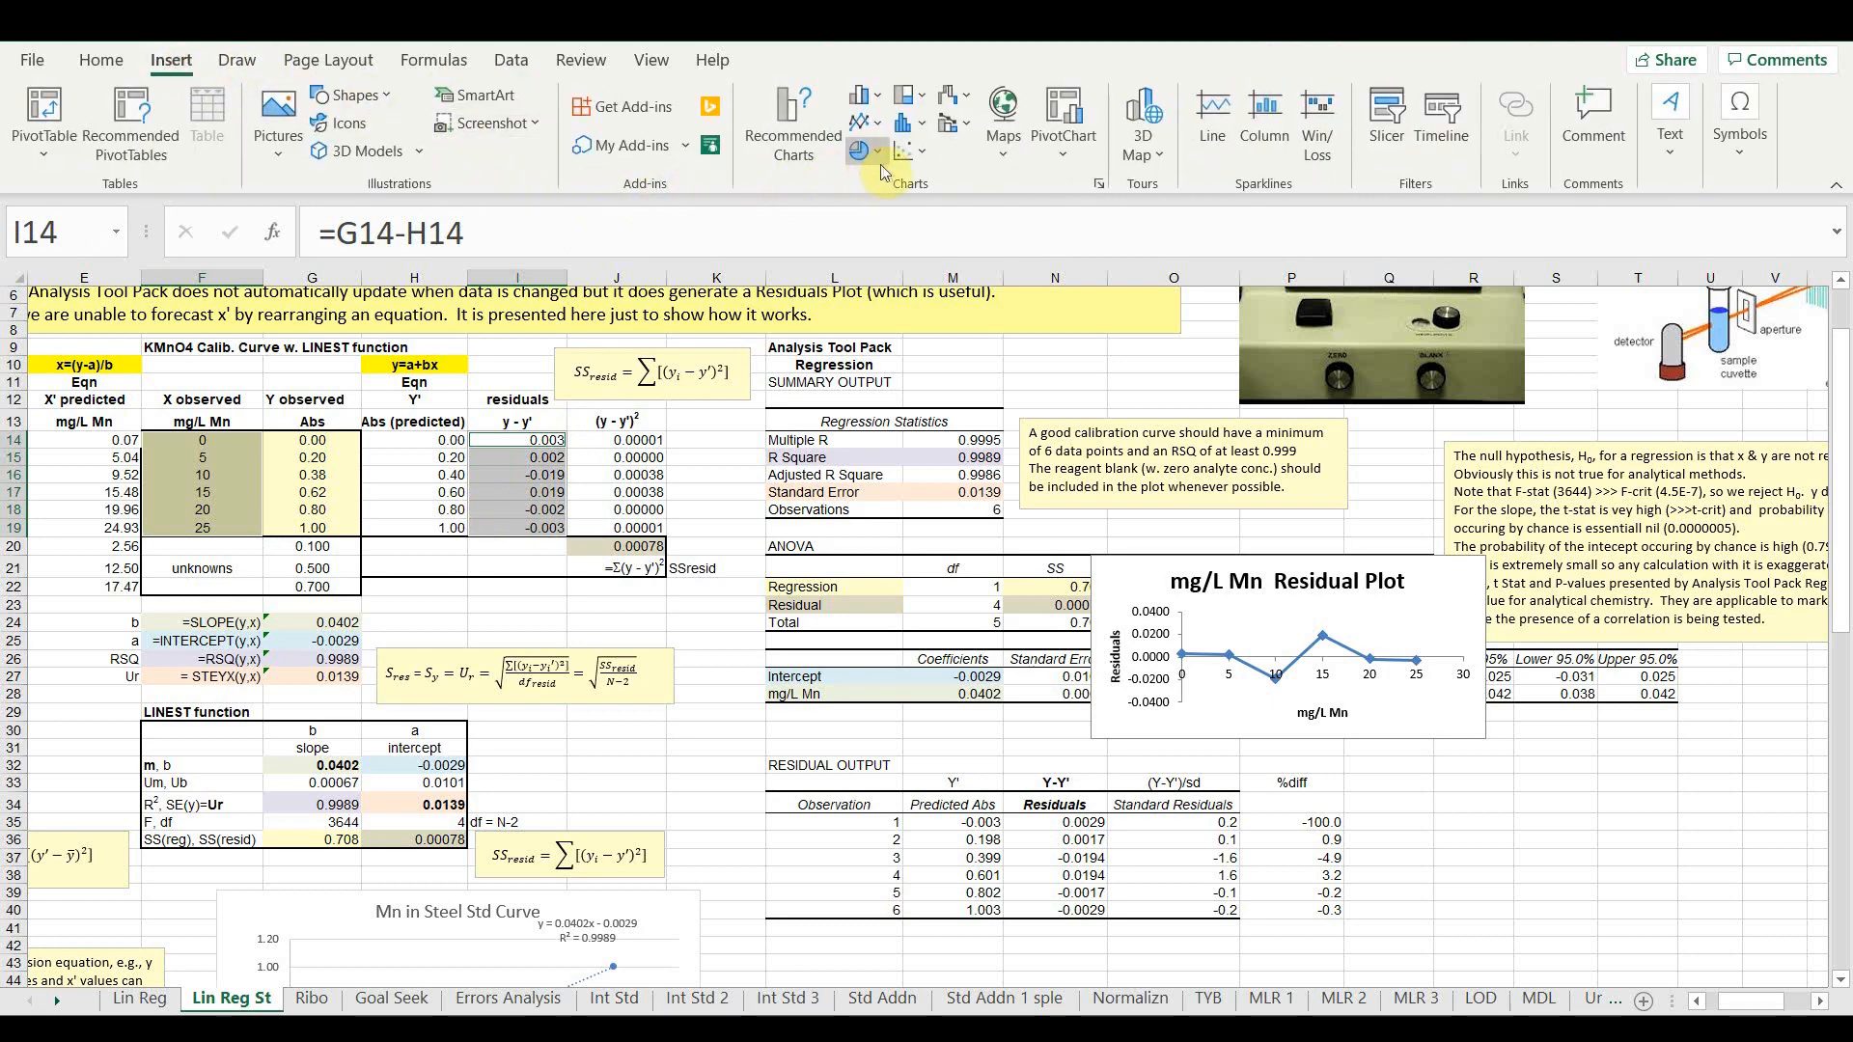
click(905, 152)
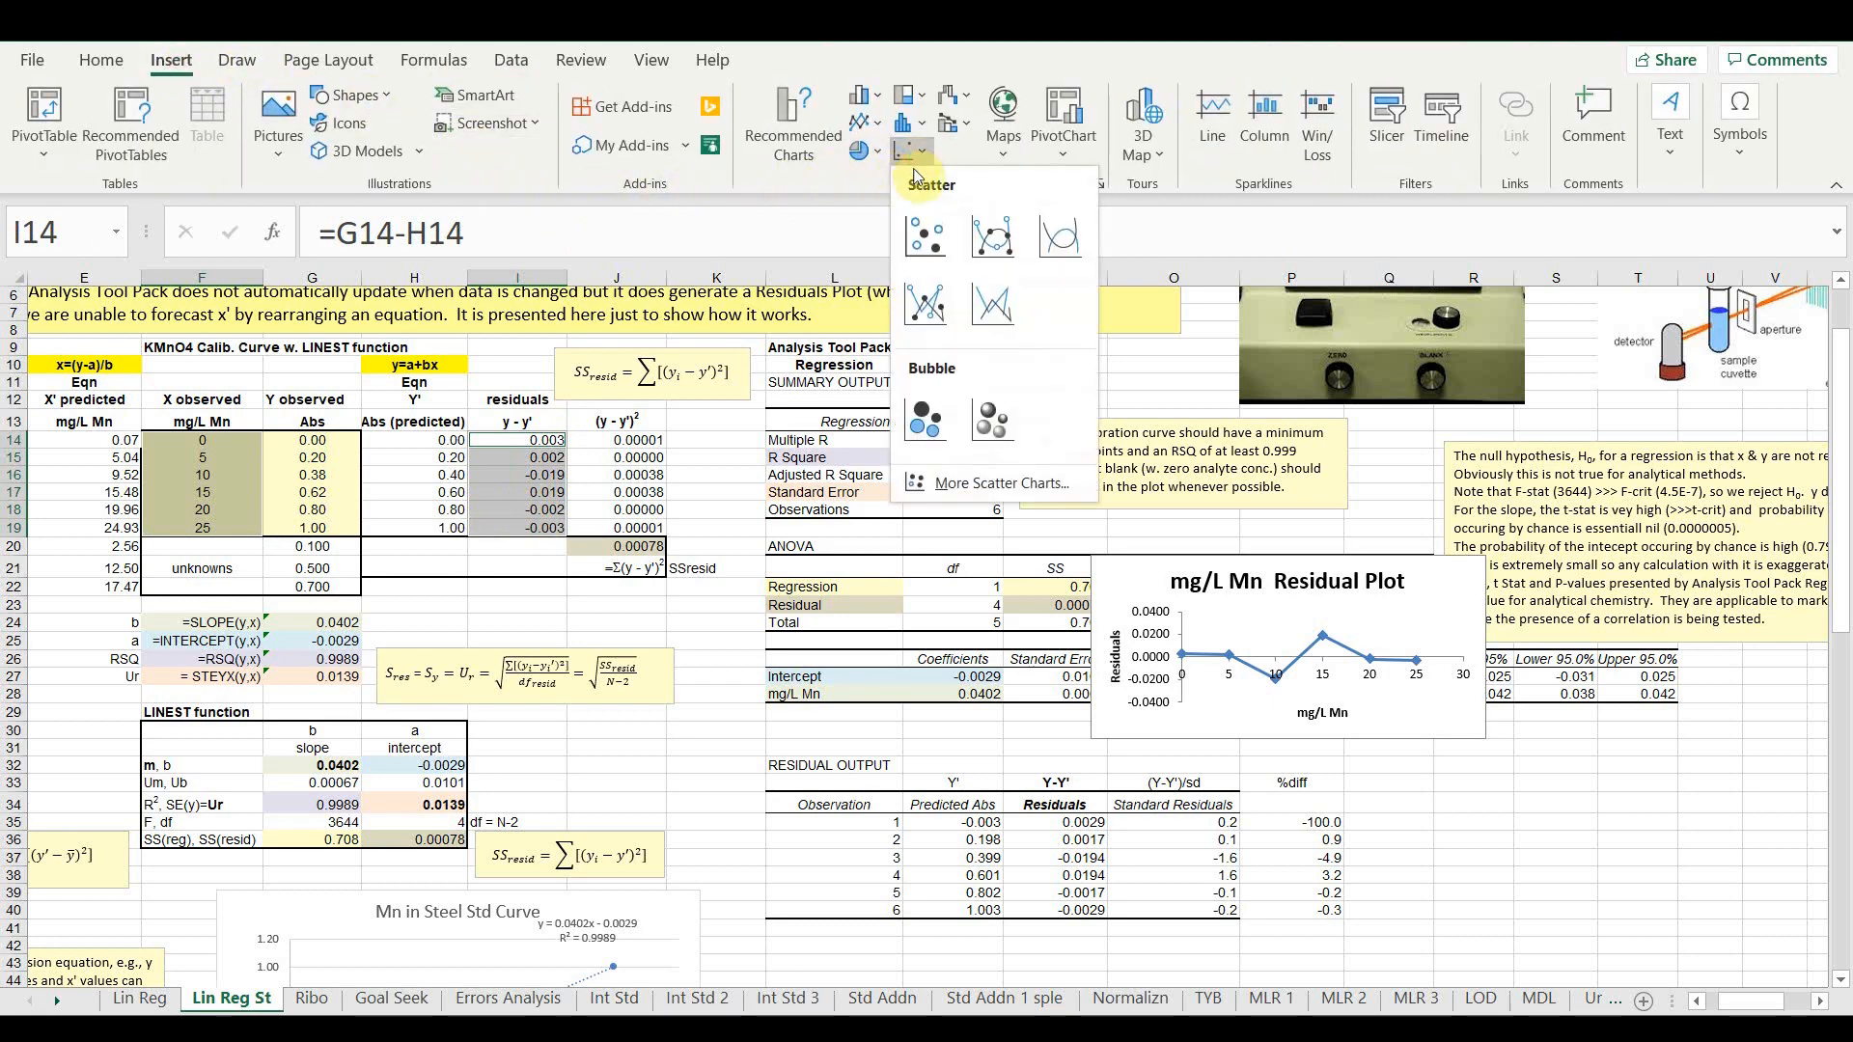
click(925, 304)
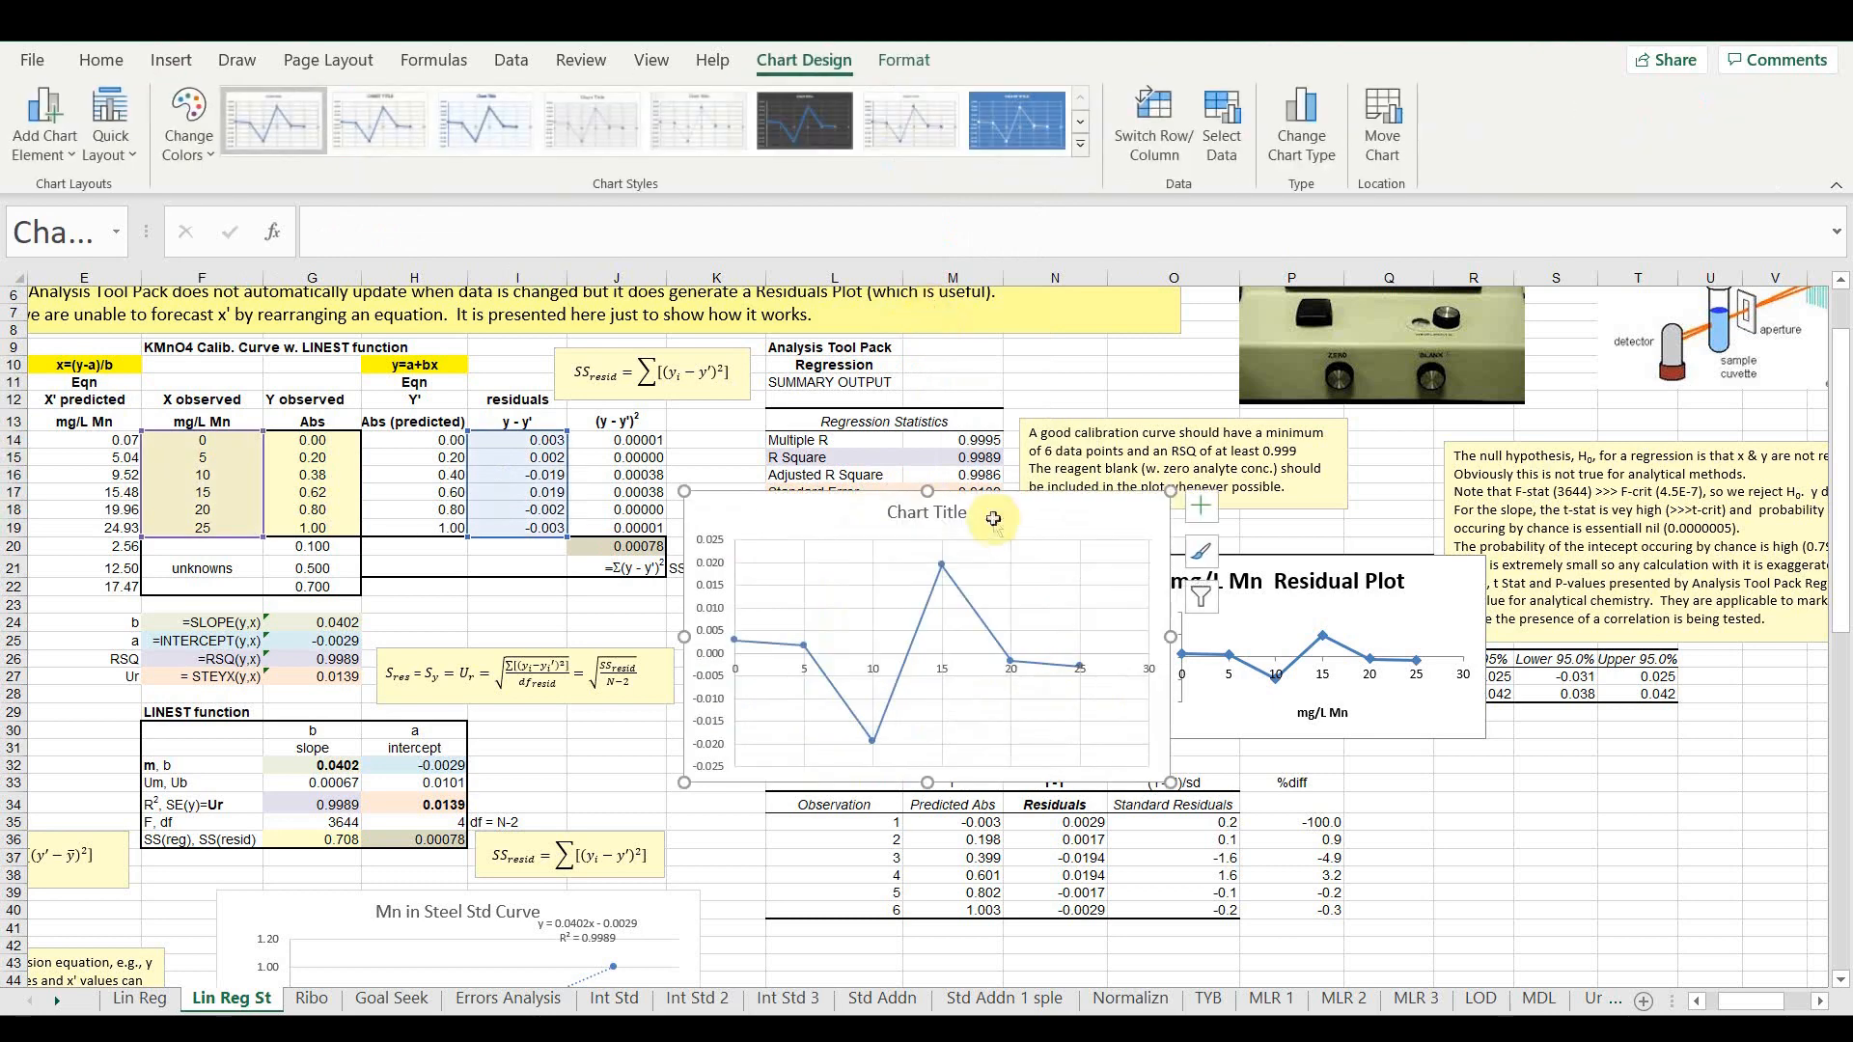
drag(993, 518, 894, 512)
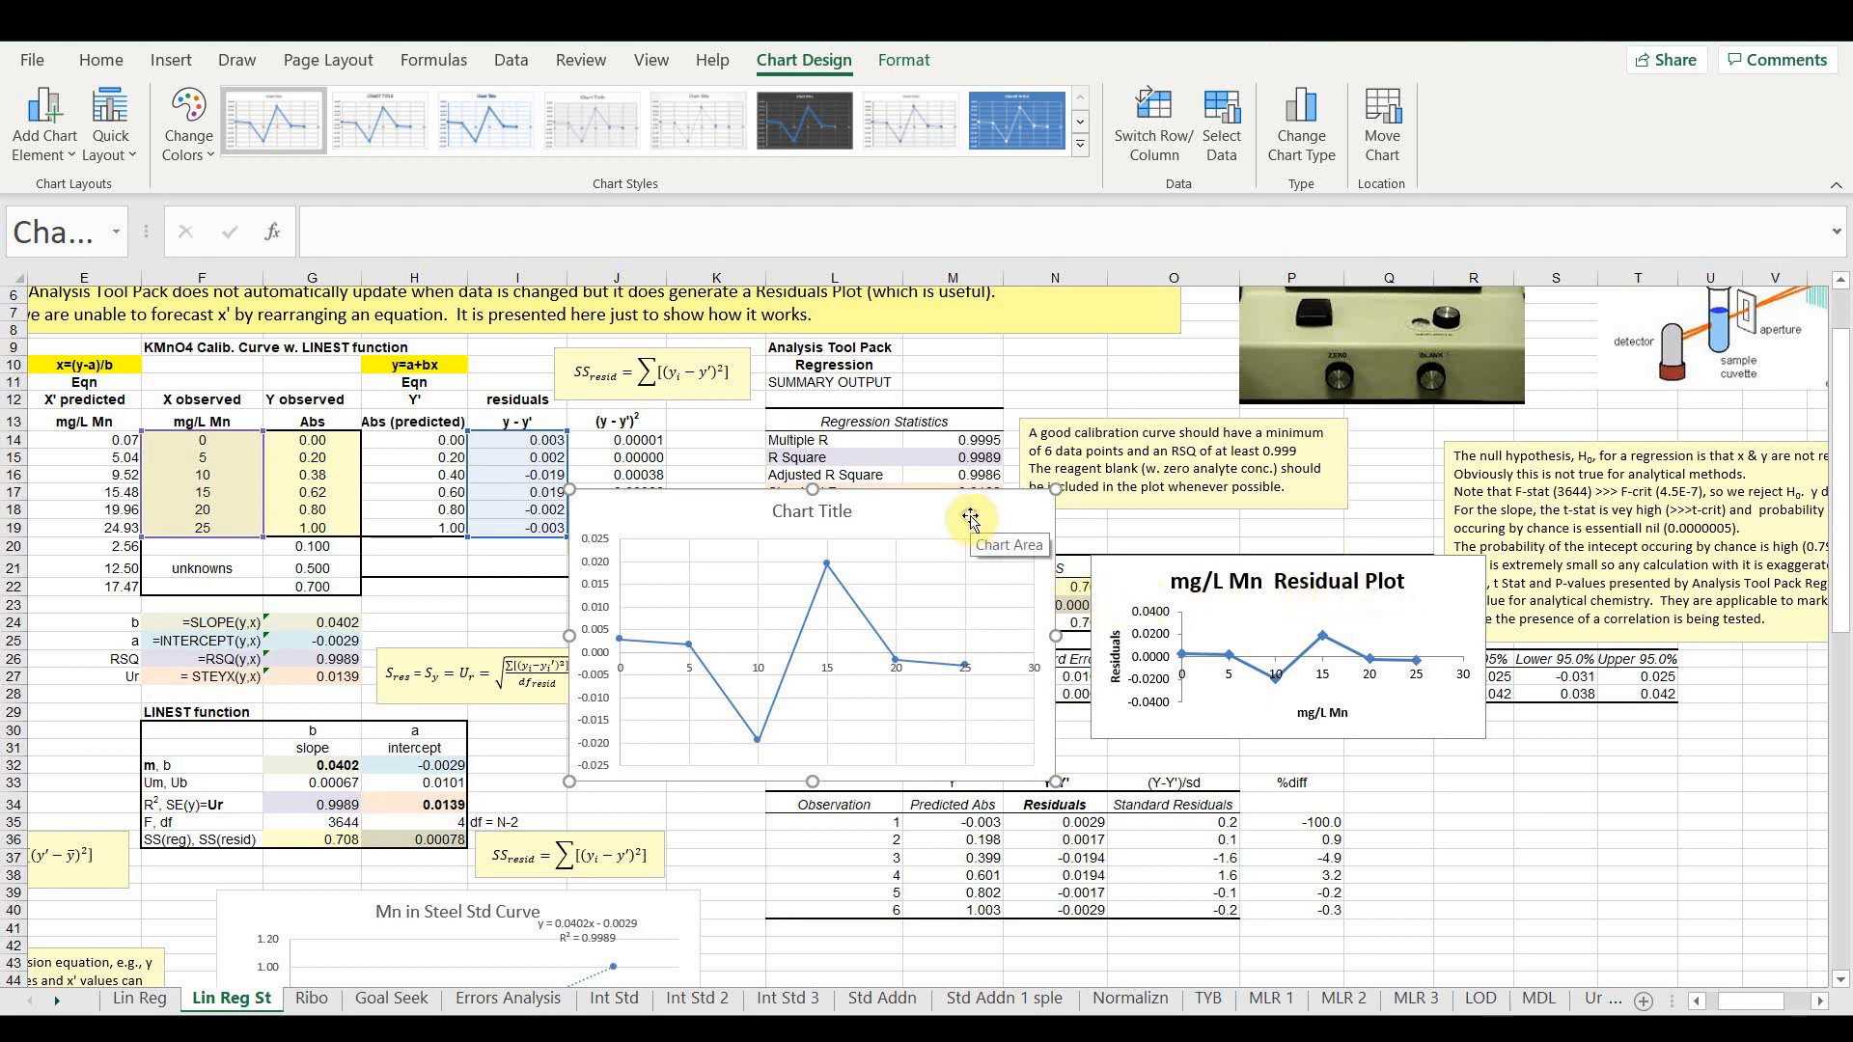
- Apply a layout with axis titles to the new residuals chart, remove its legend, and delete the chart
click(122, 120)
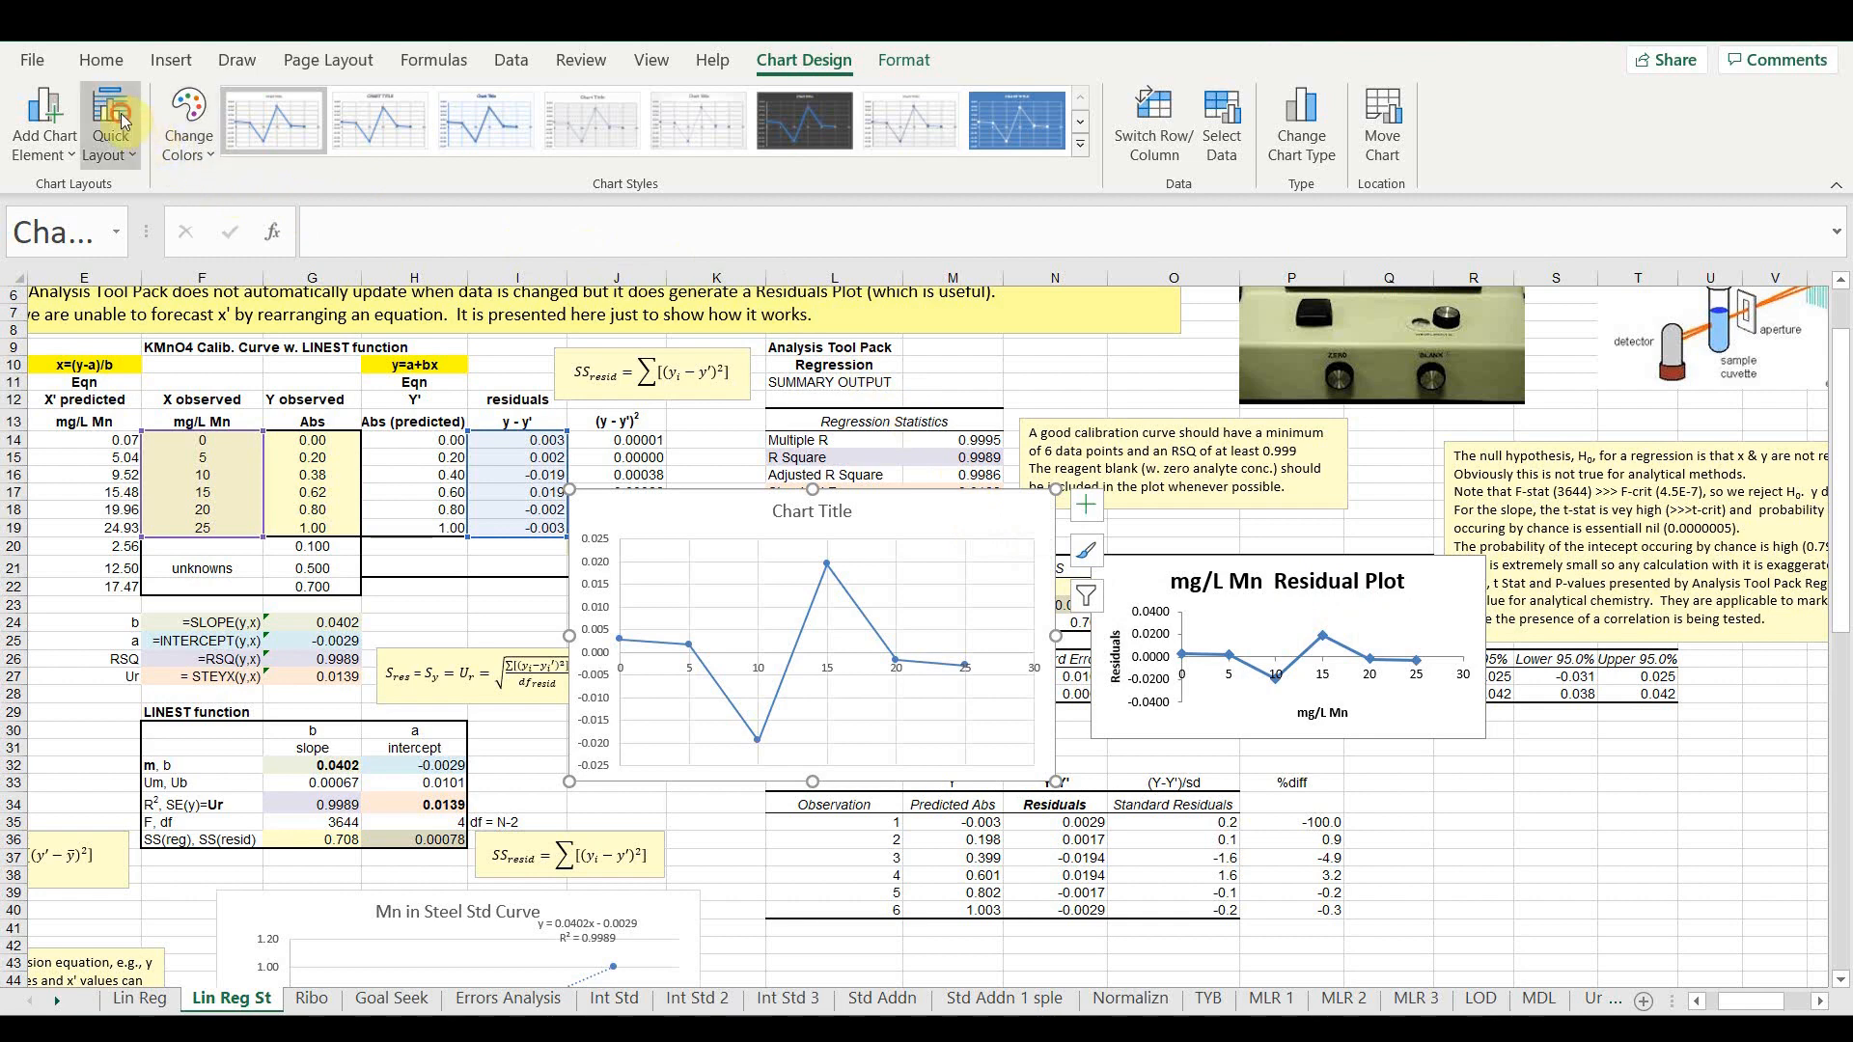
click(271, 356)
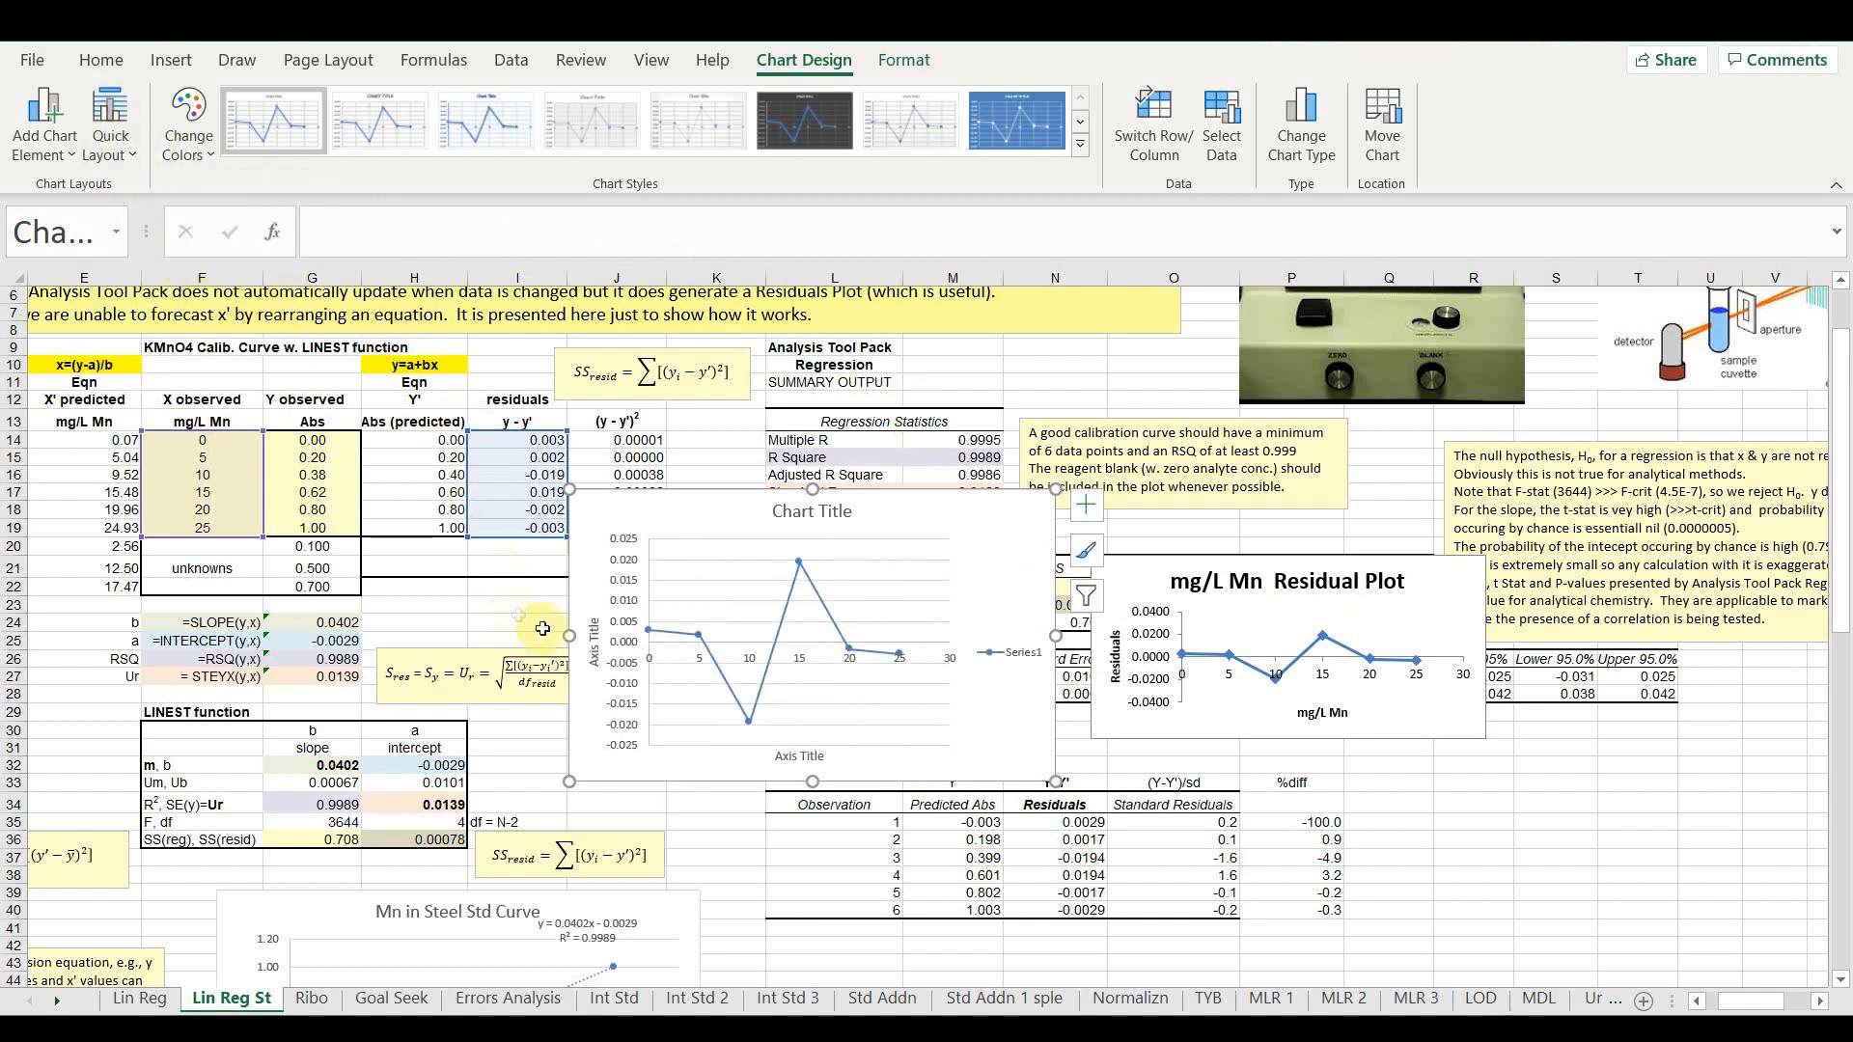
click(1003, 658)
key(Delete)
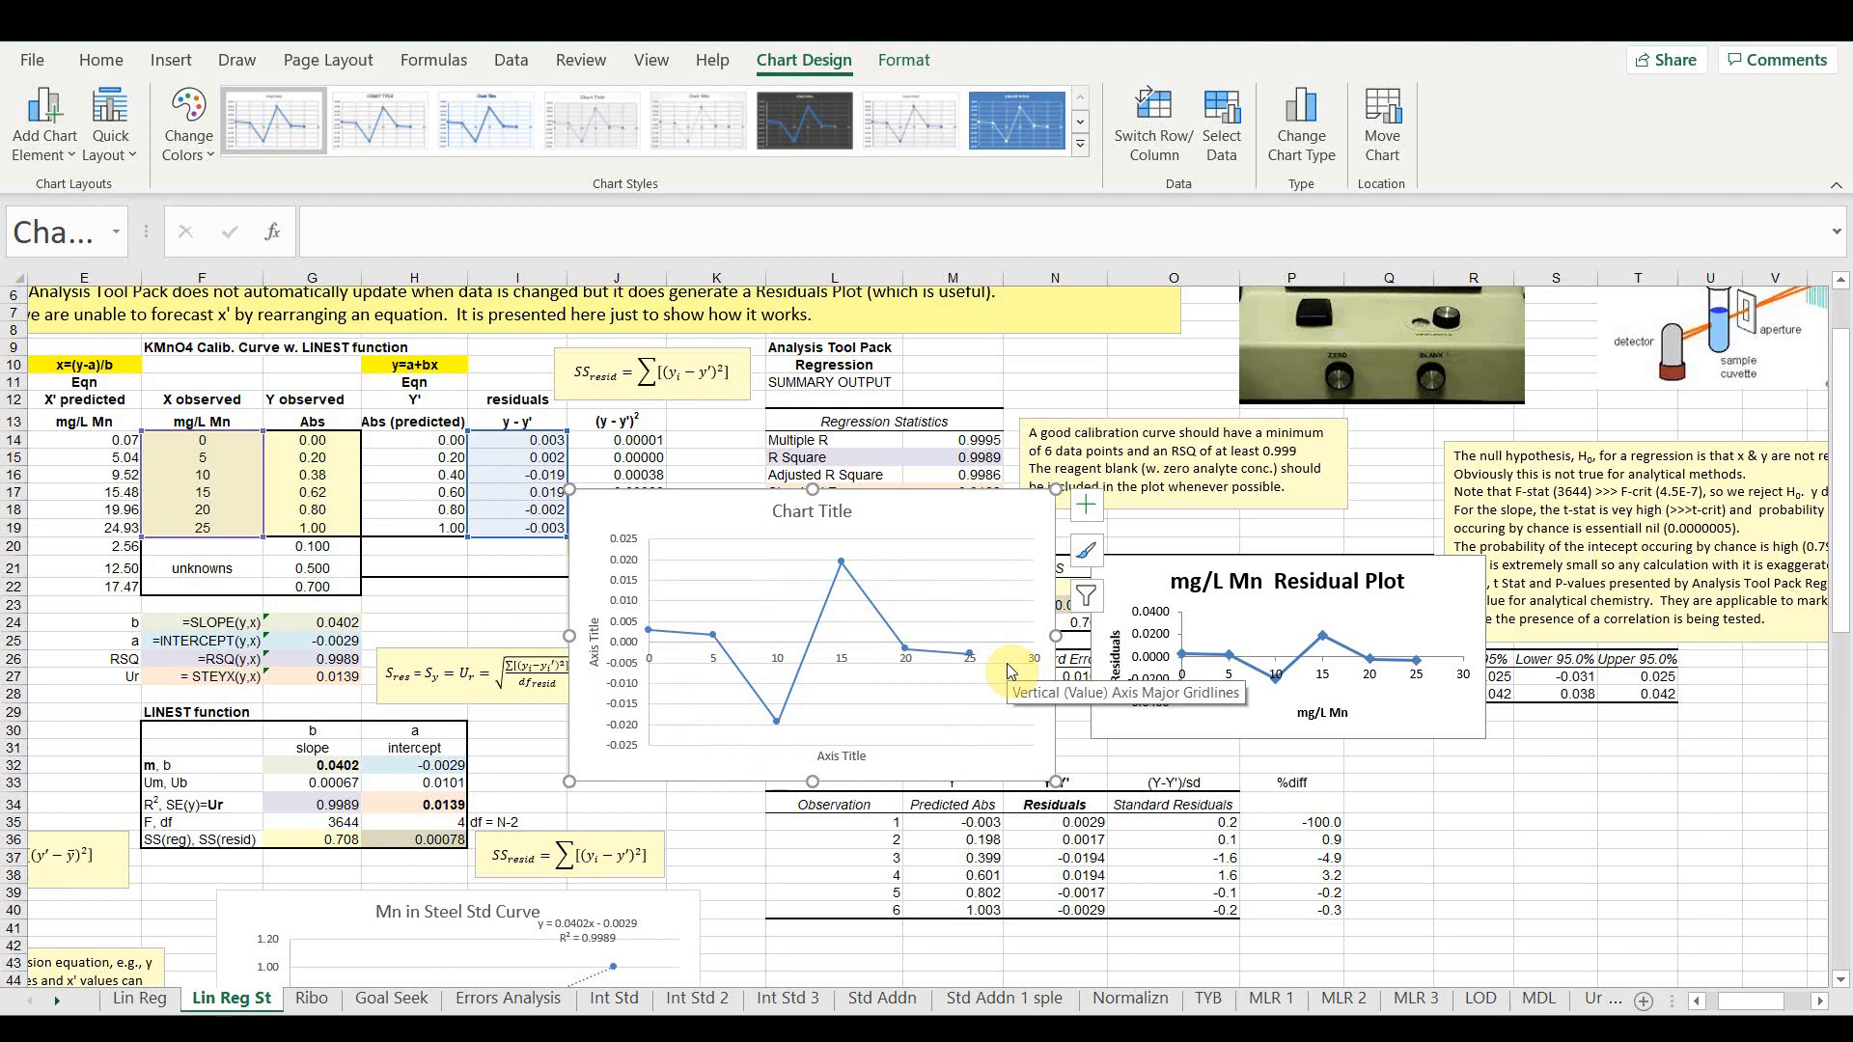
key(Delete)
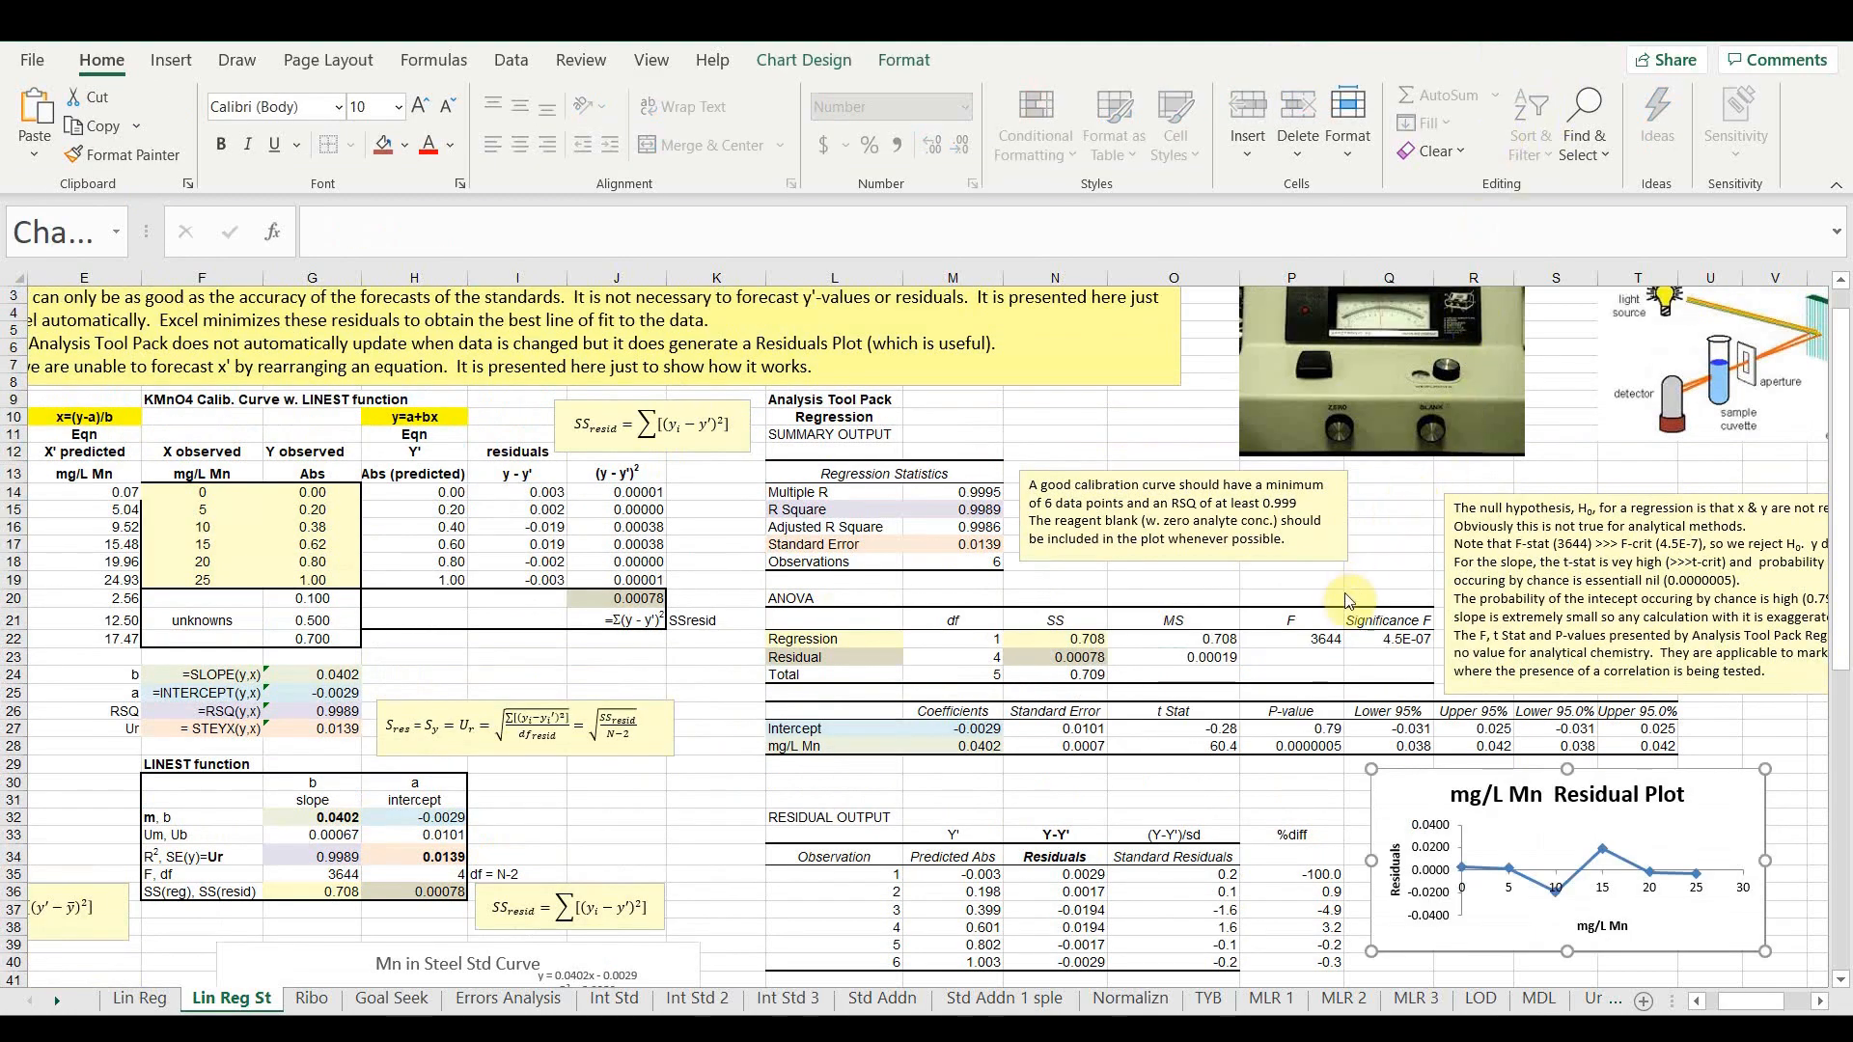
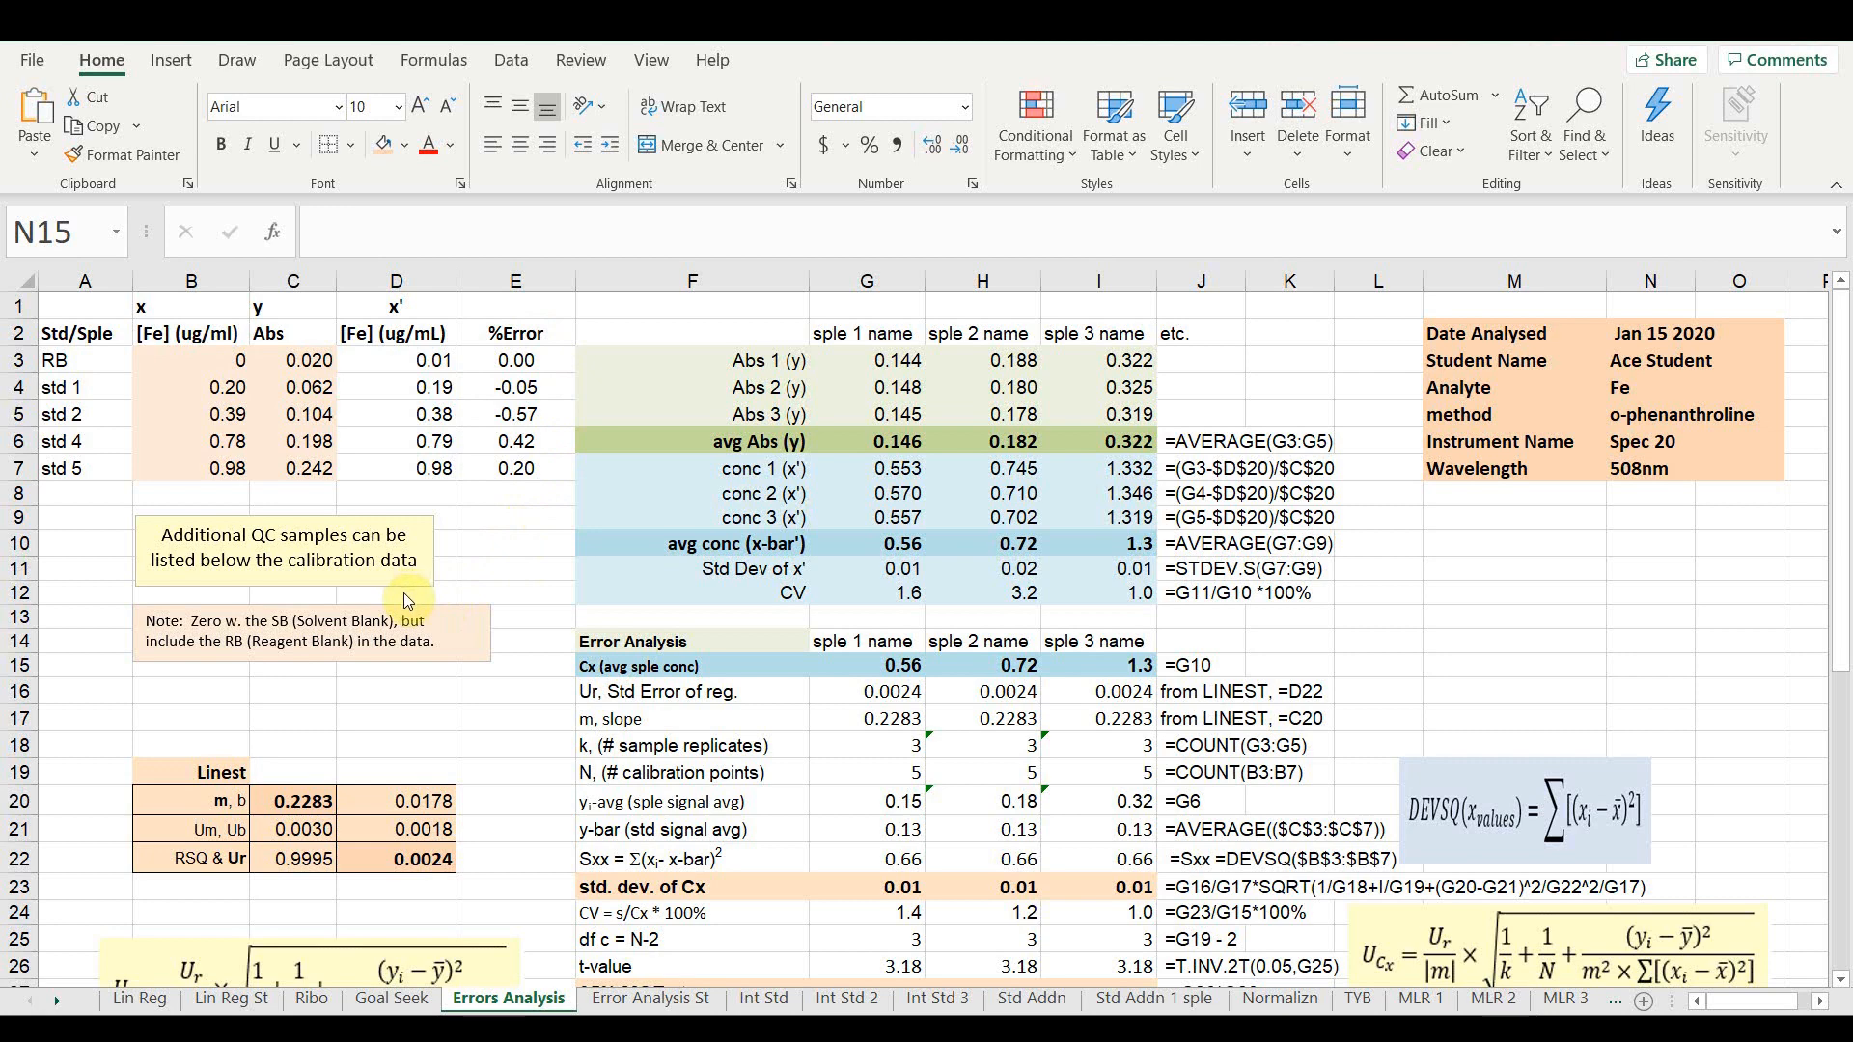
- Examine the Errors Analysis sheet's calibration curve, the LINEST results in C20:D22 and the sample error calculations
scroll(404, 593, down, 7)
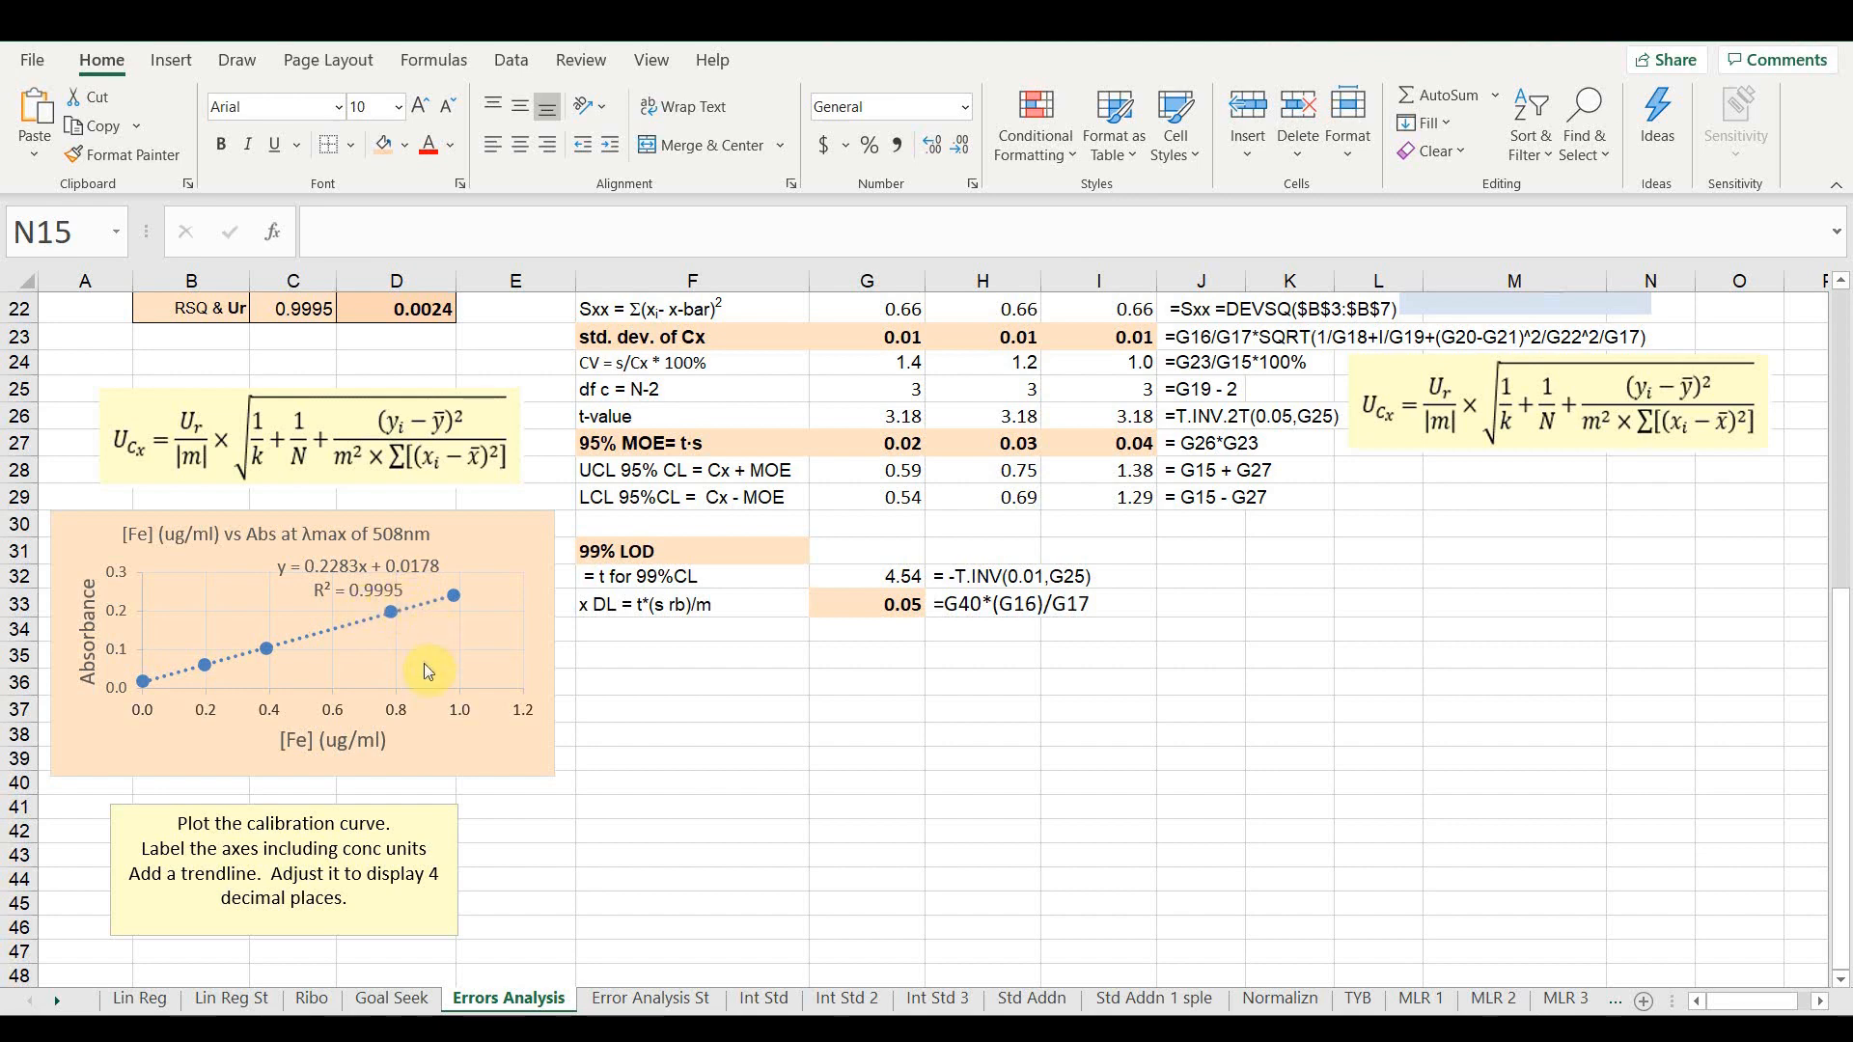
scroll(533, 363, up, 7)
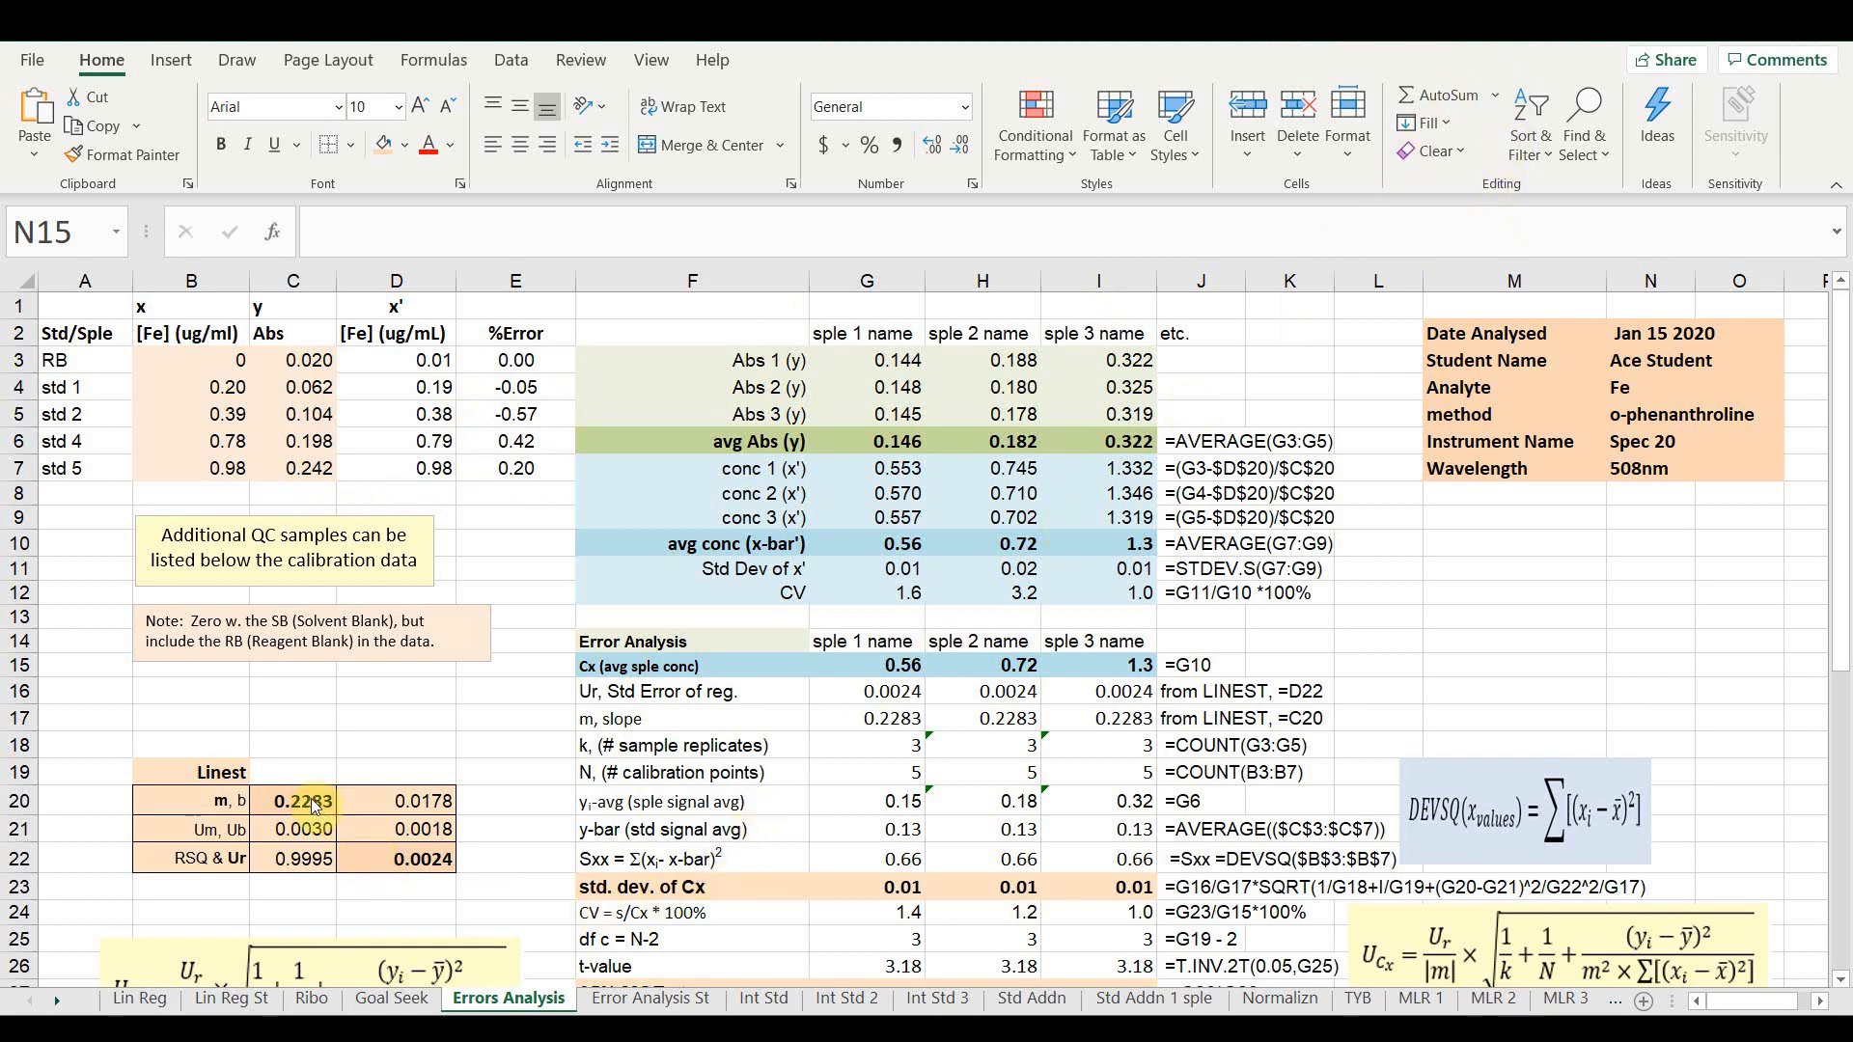
drag(306, 803, 424, 857)
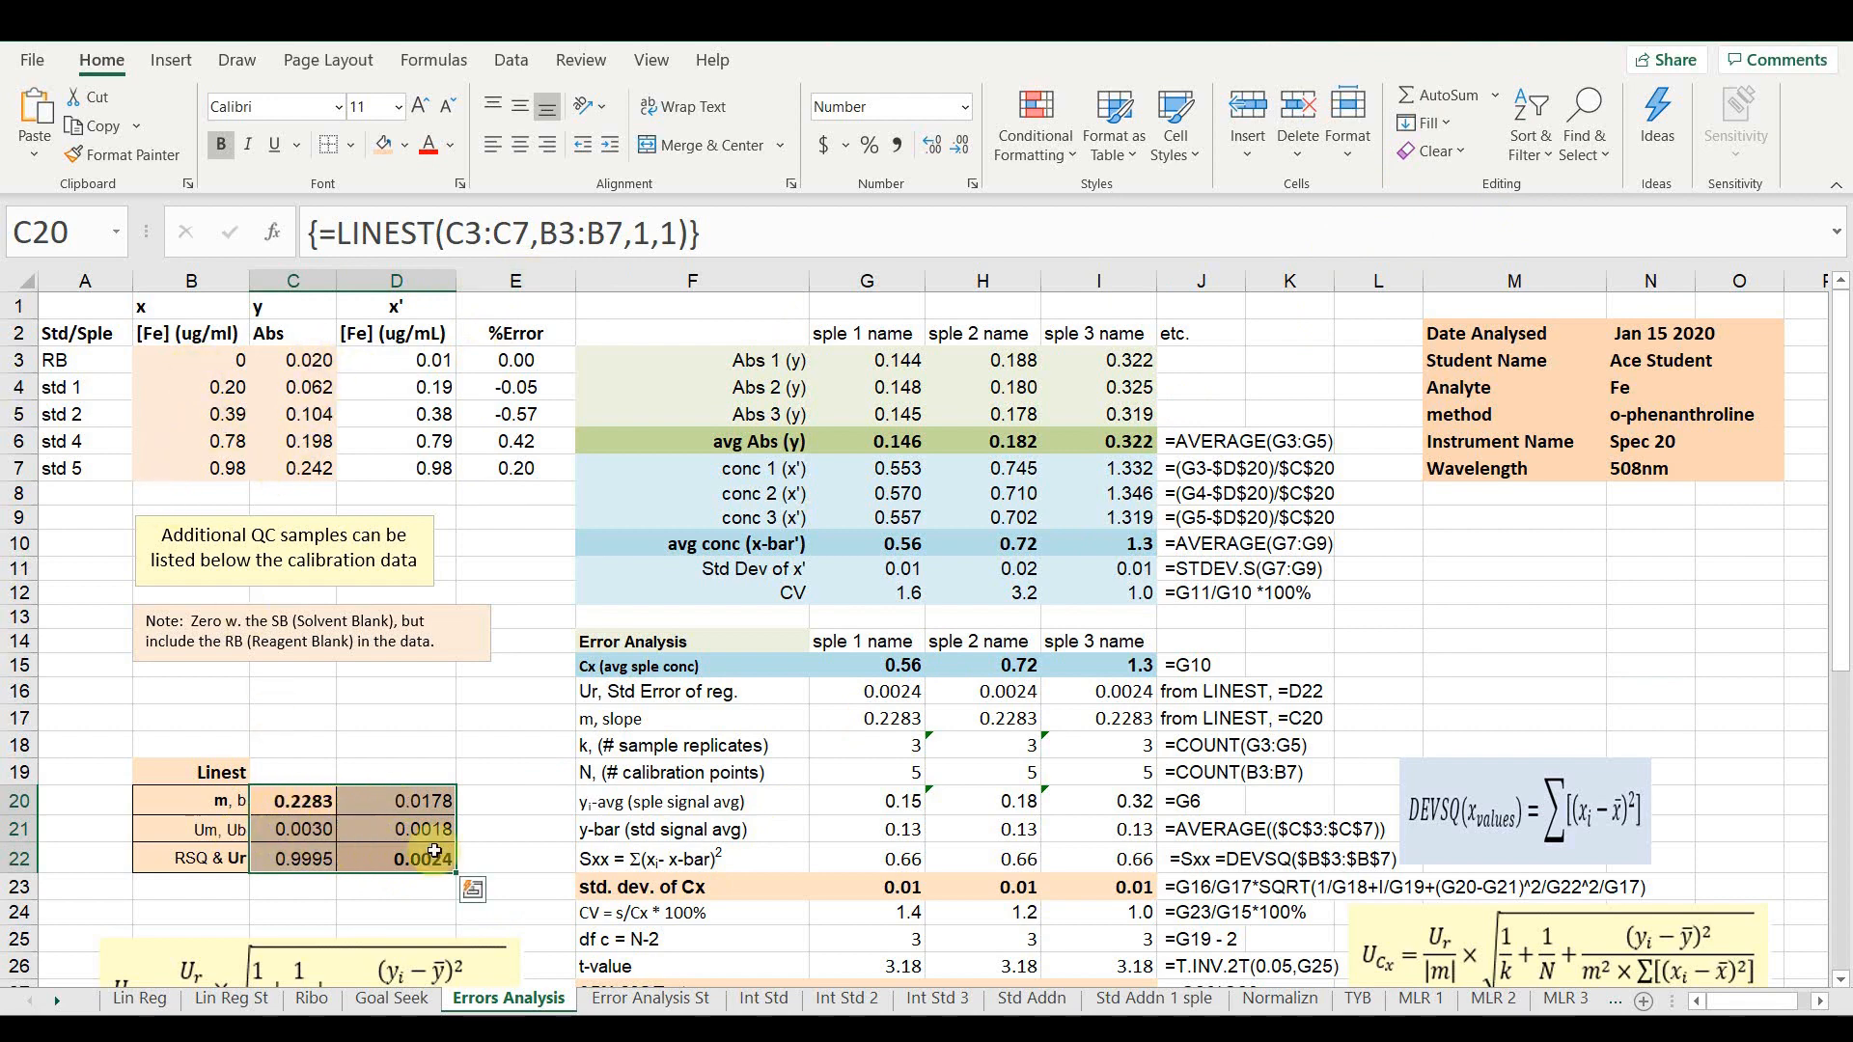
click(509, 741)
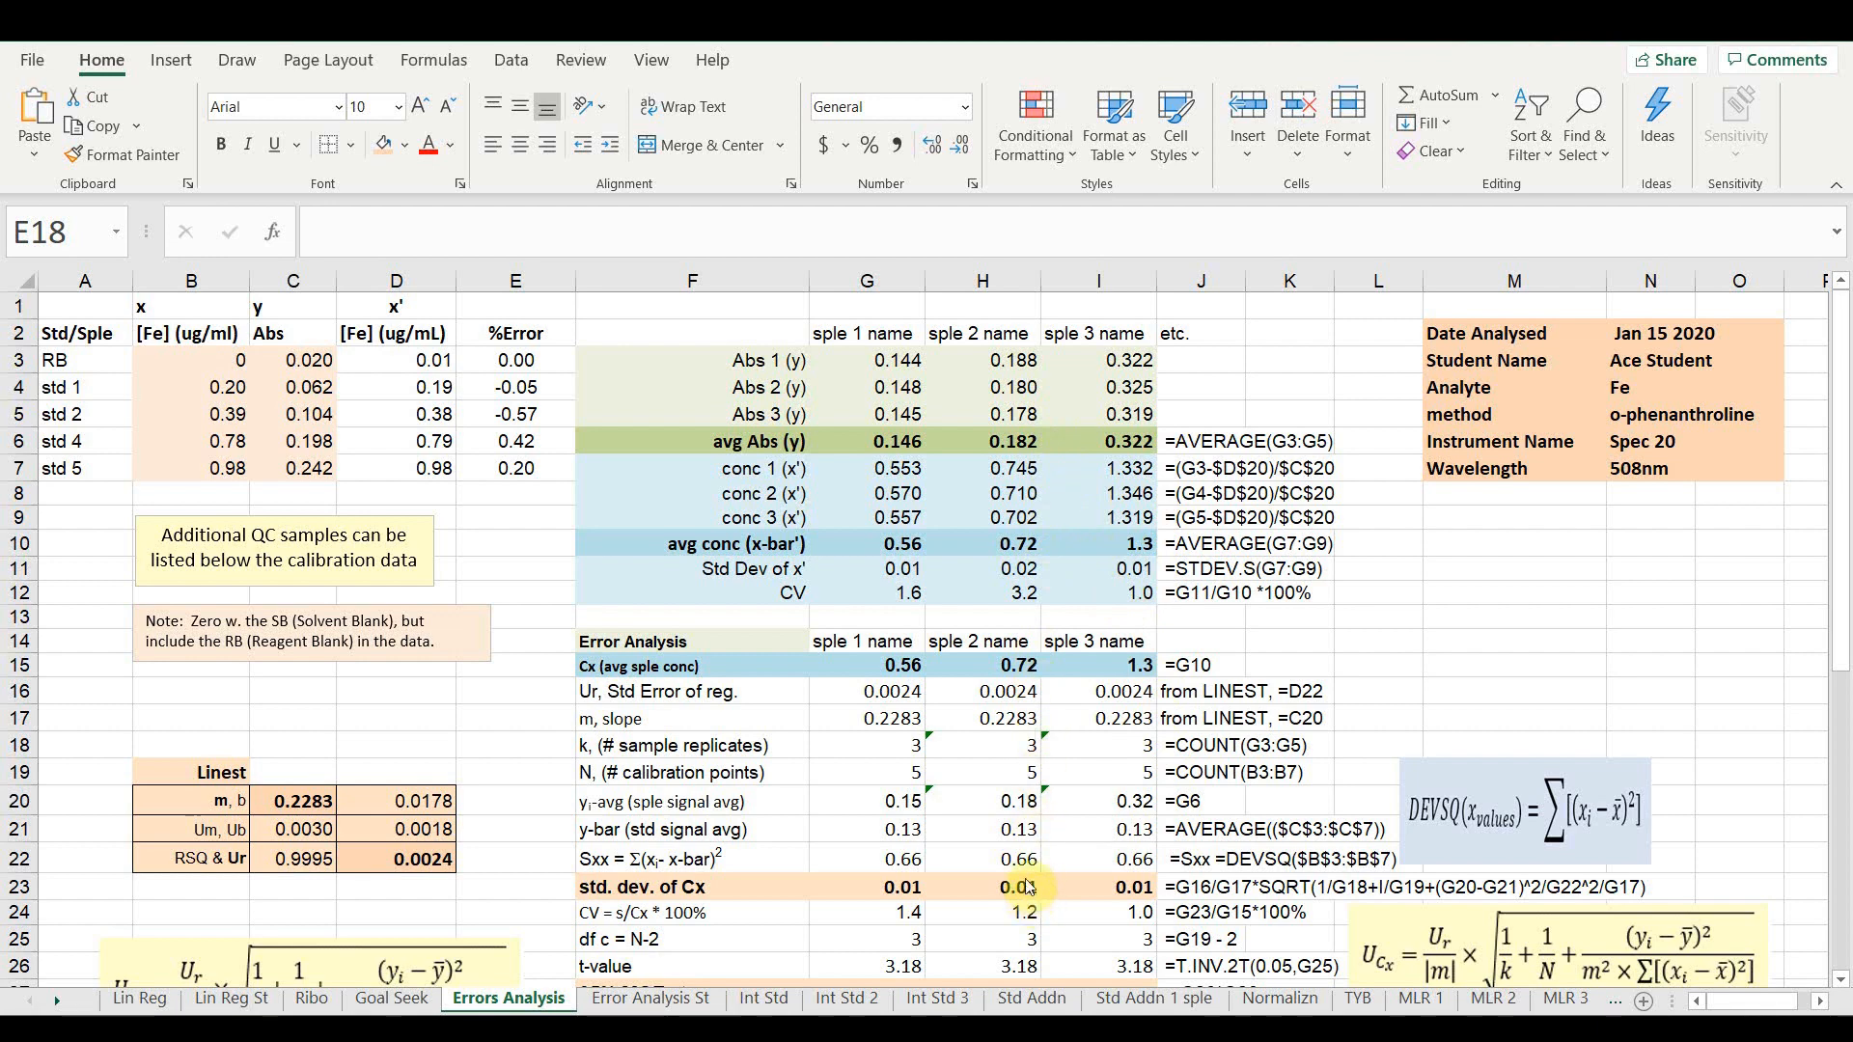
click(889, 331)
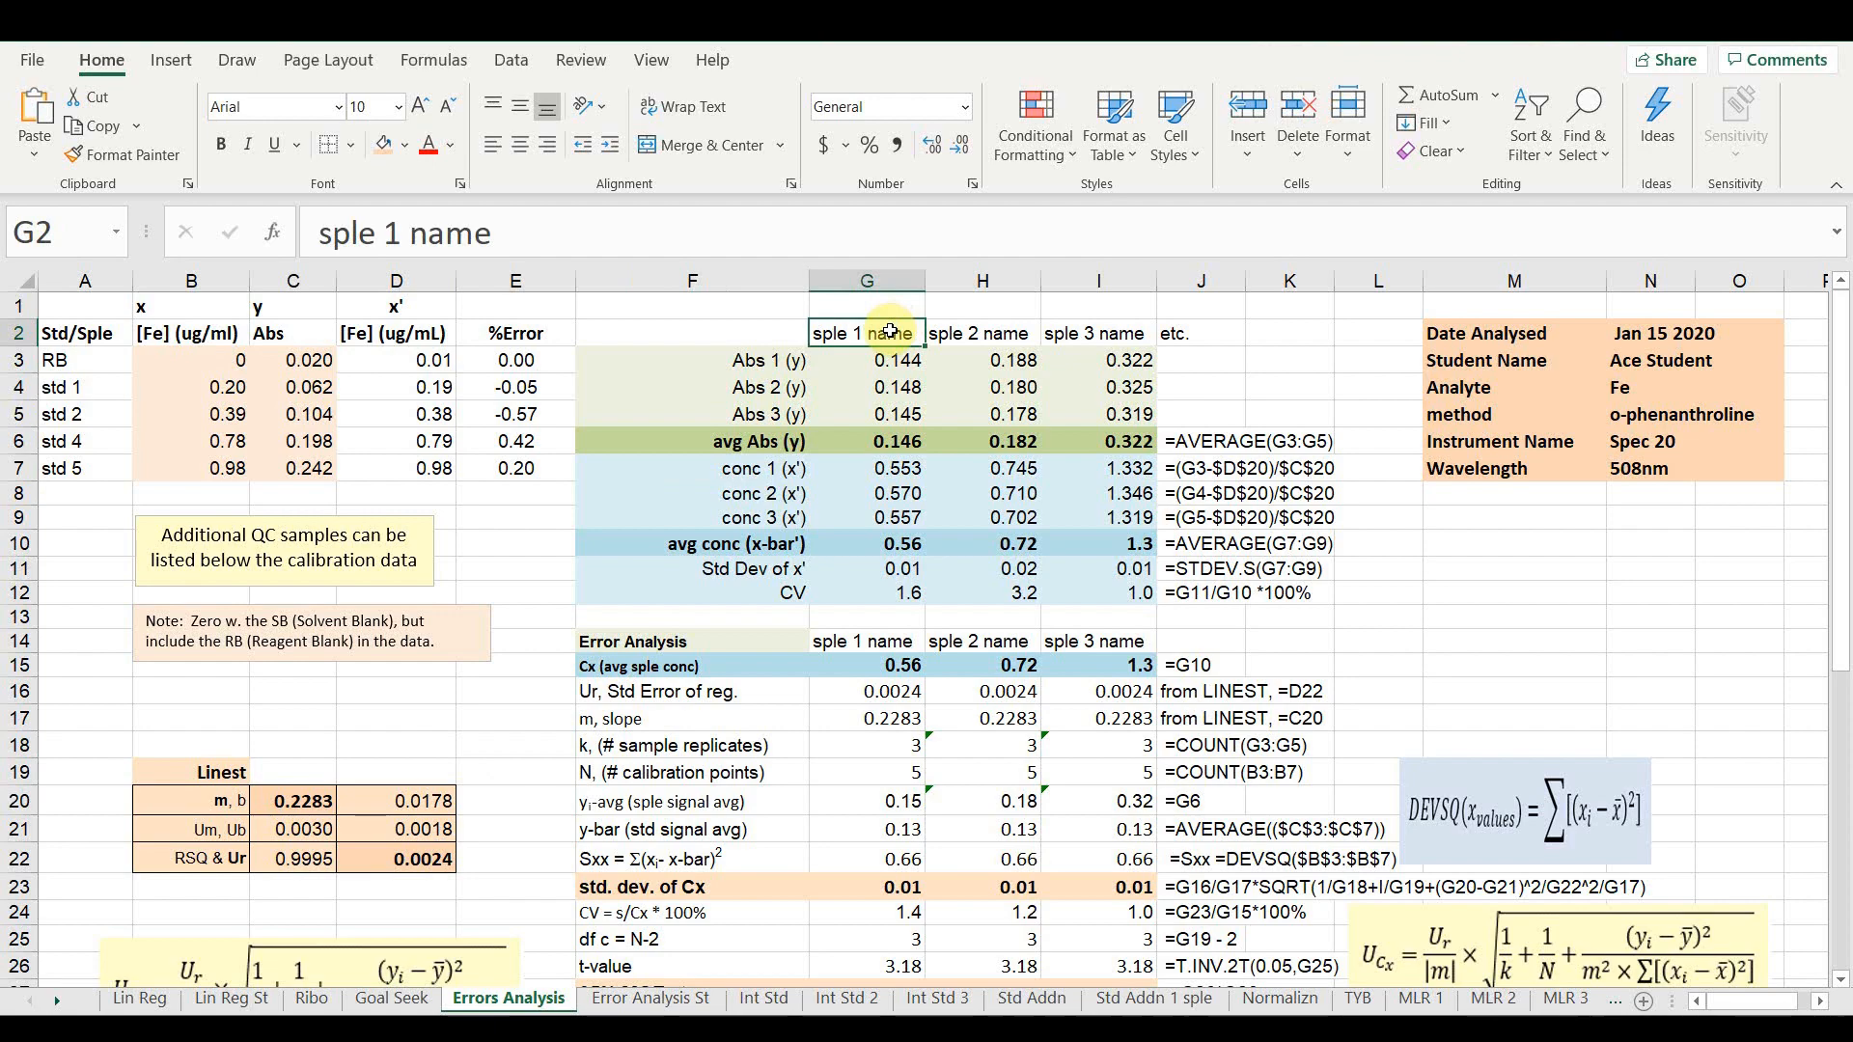
- Review the sample name headers, the average absorbance in G6, and how G7 derives concentration from G3 and the LINEST coefficients
click(960, 321)
click(1084, 321)
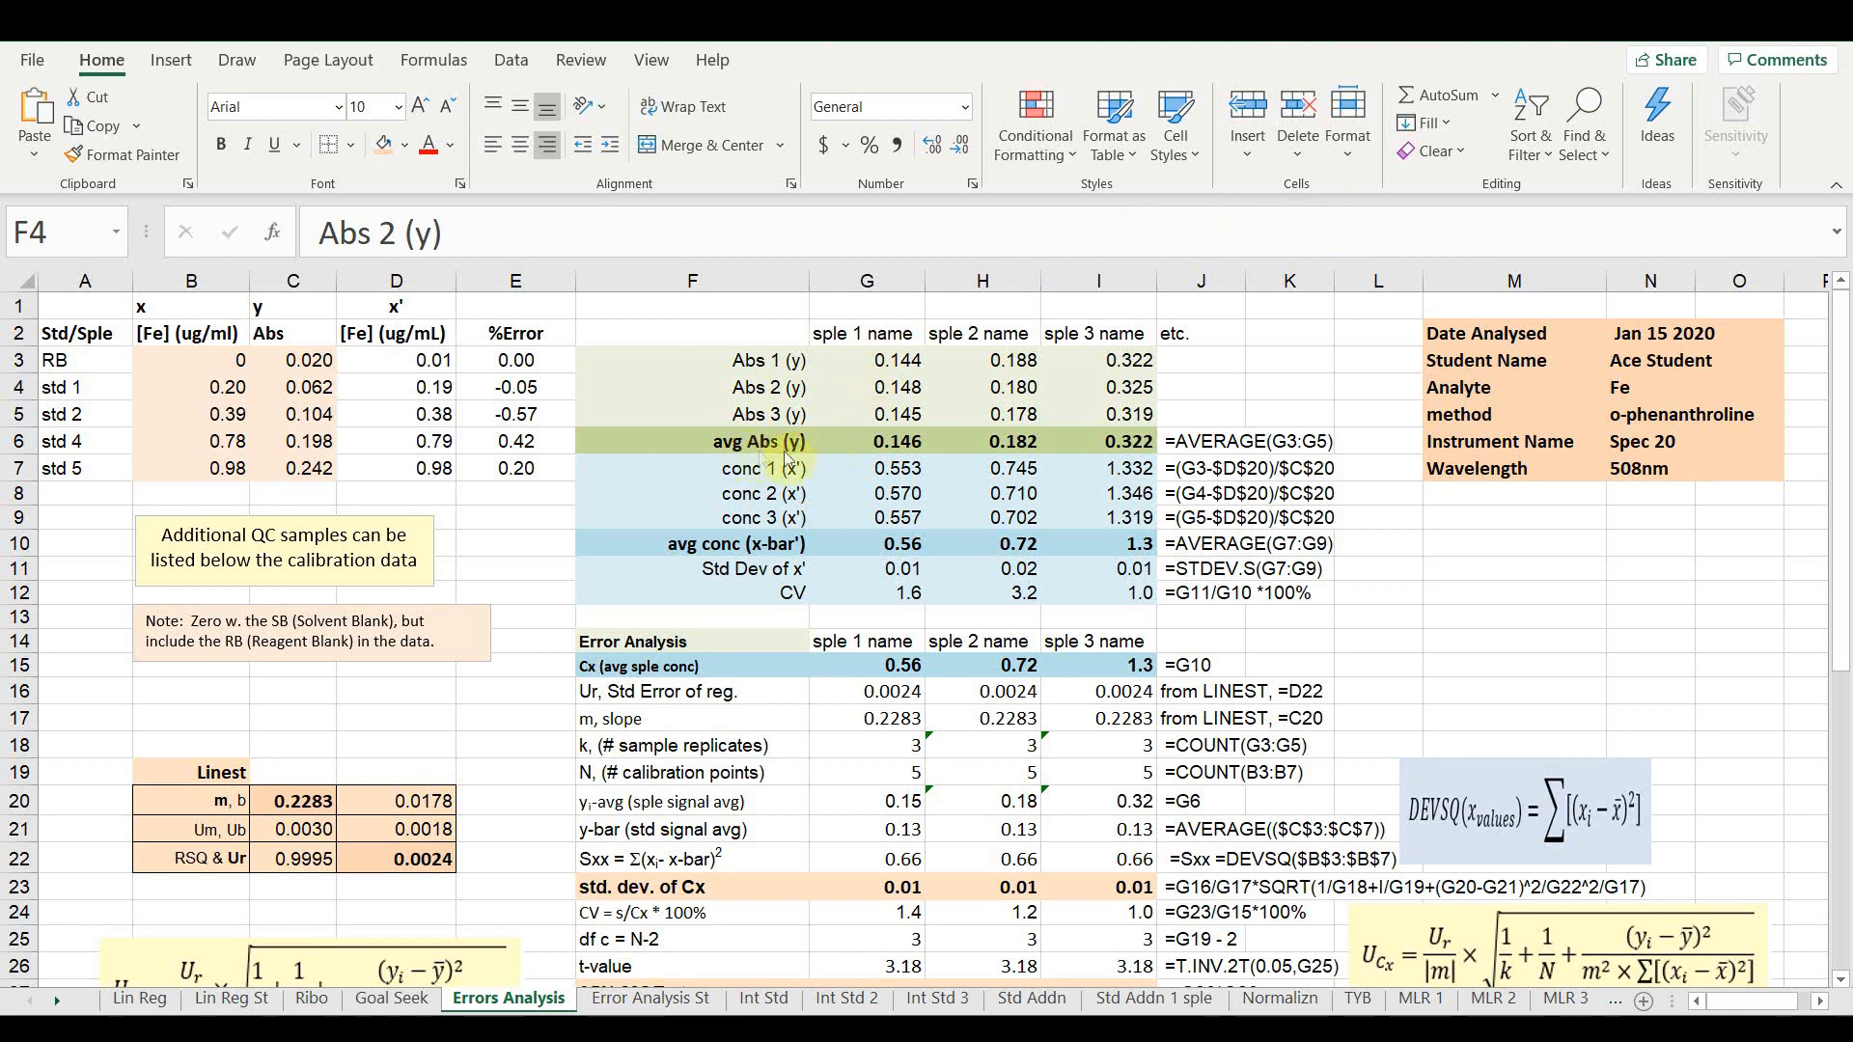
click(865, 441)
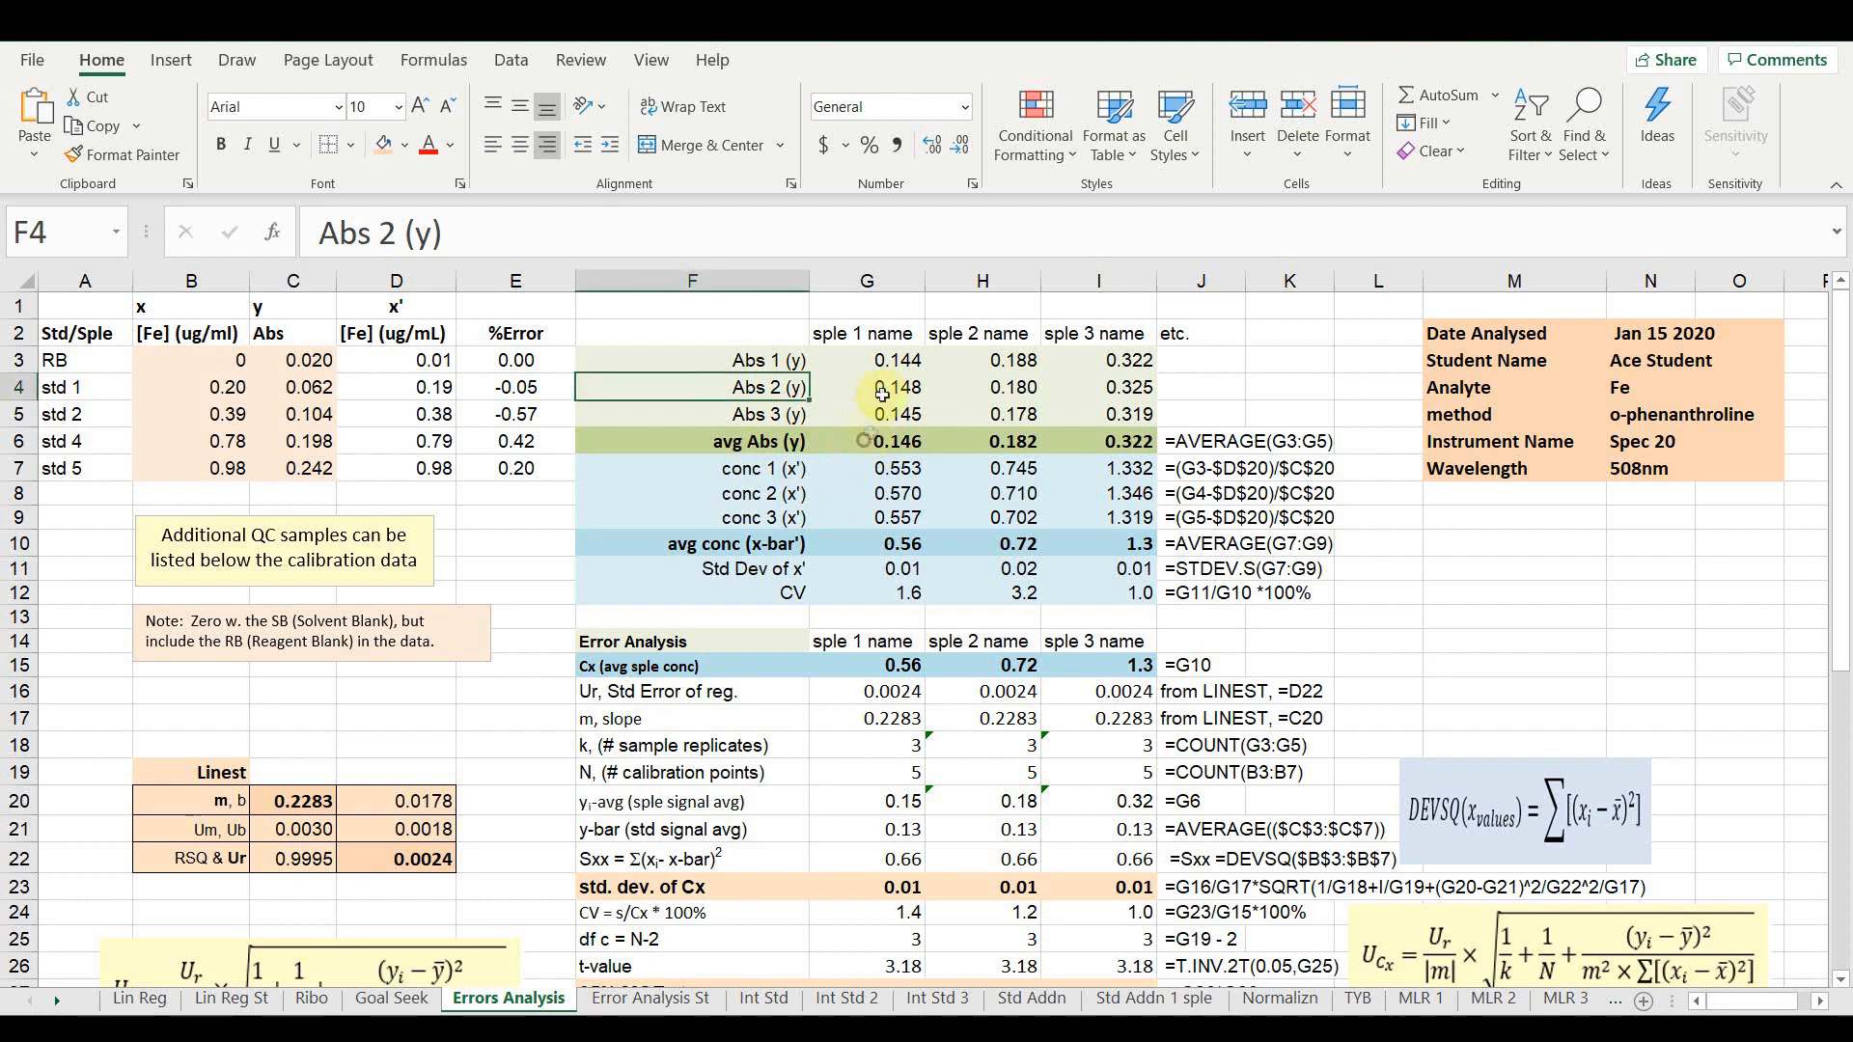
click(864, 441)
click(881, 471)
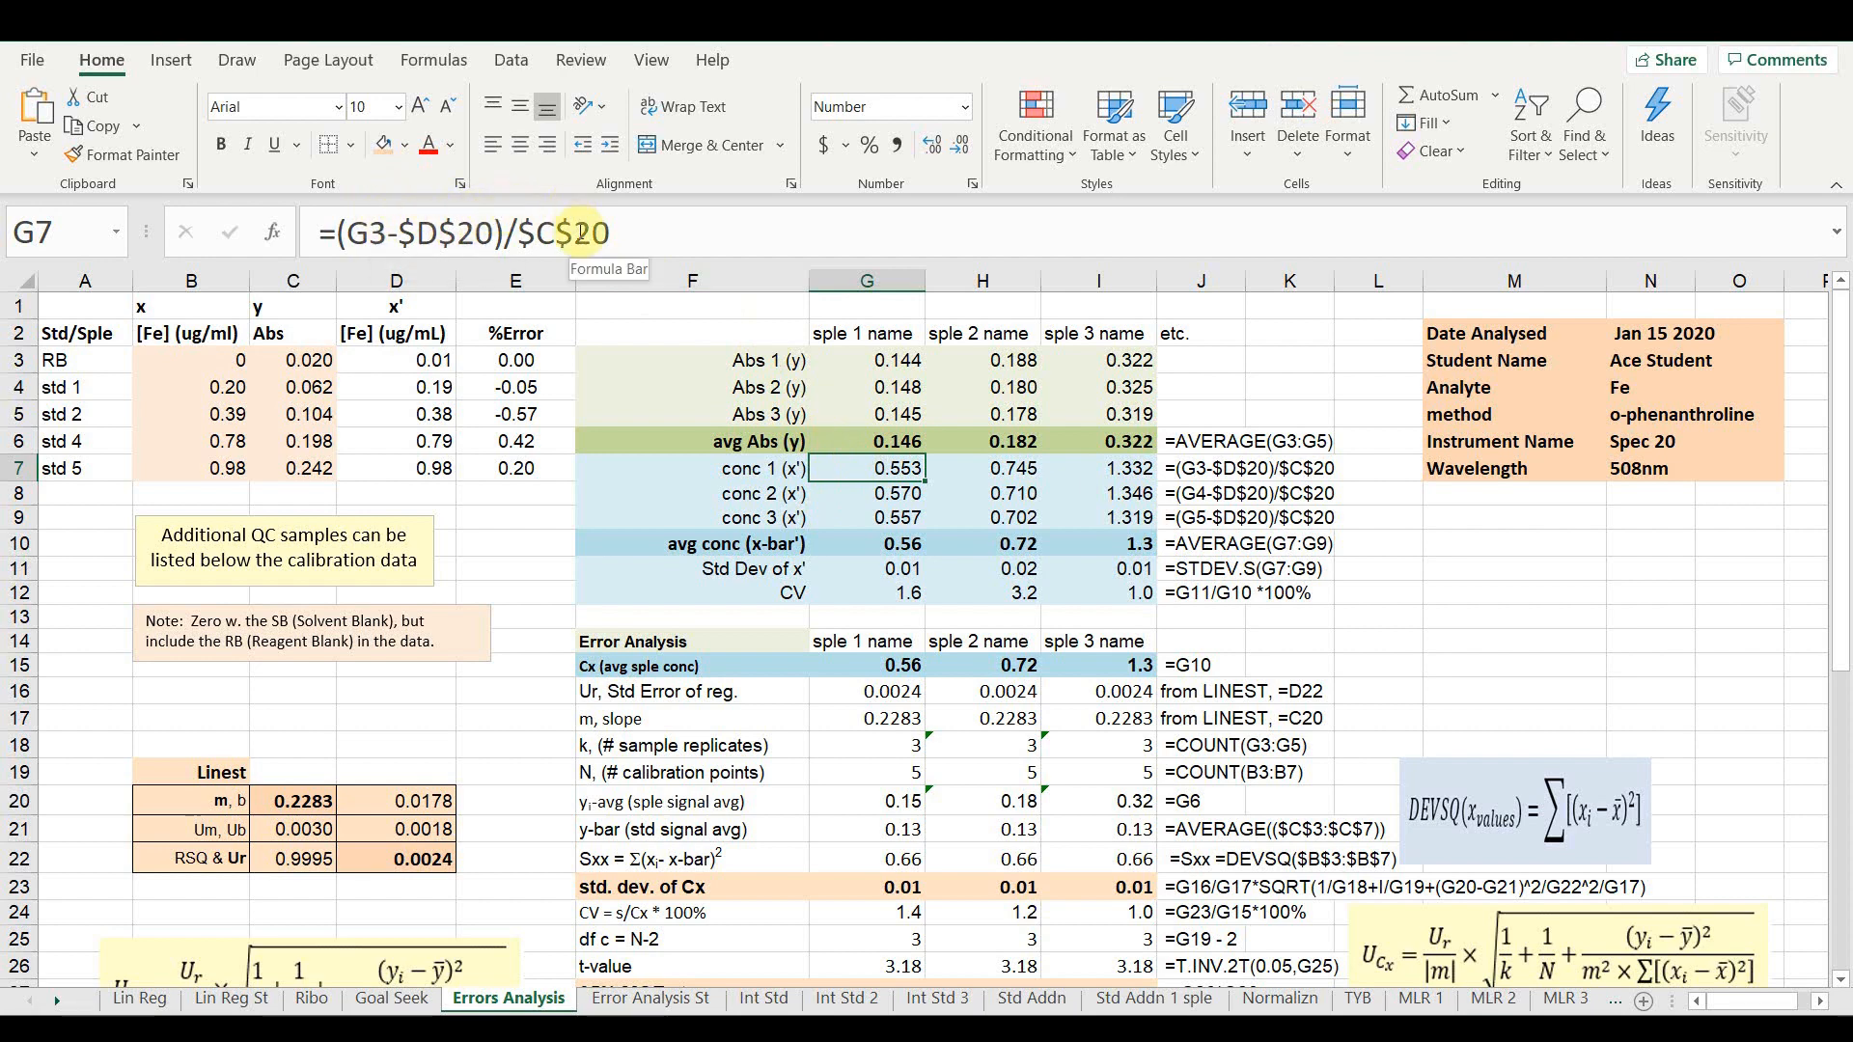
click(865, 361)
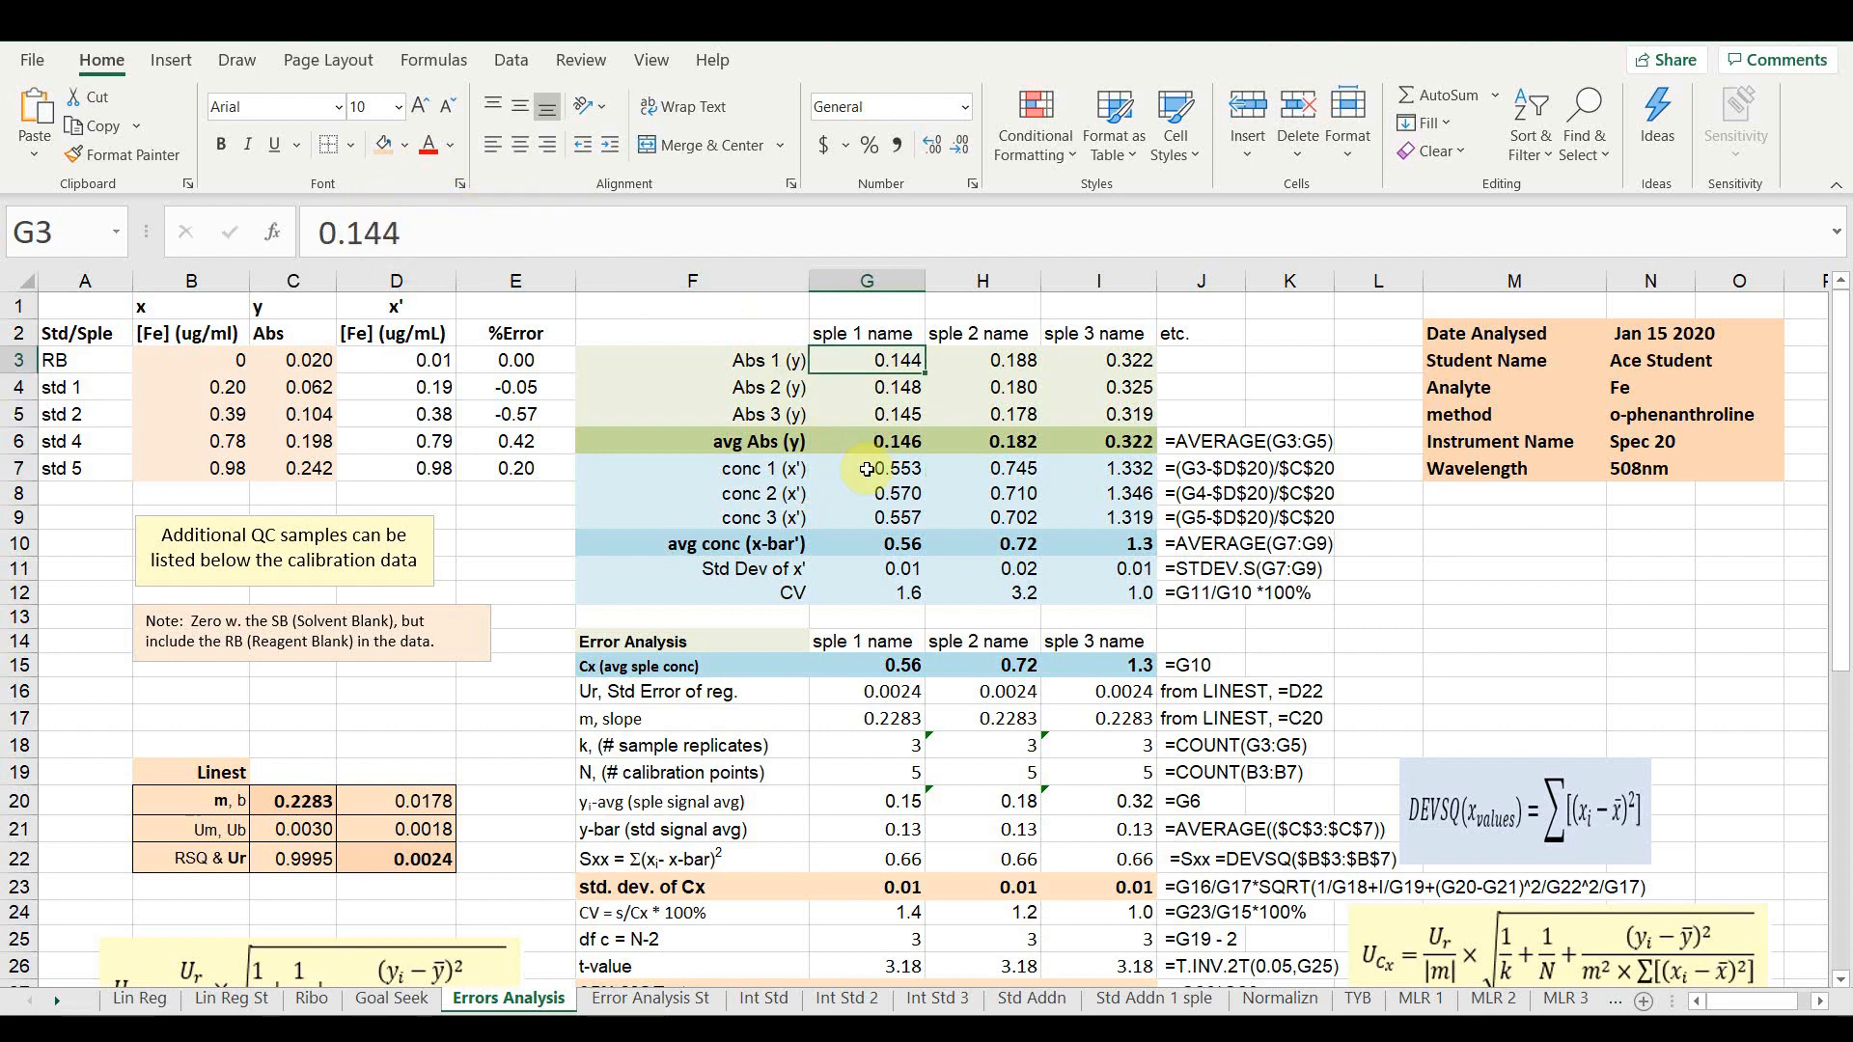
click(865, 469)
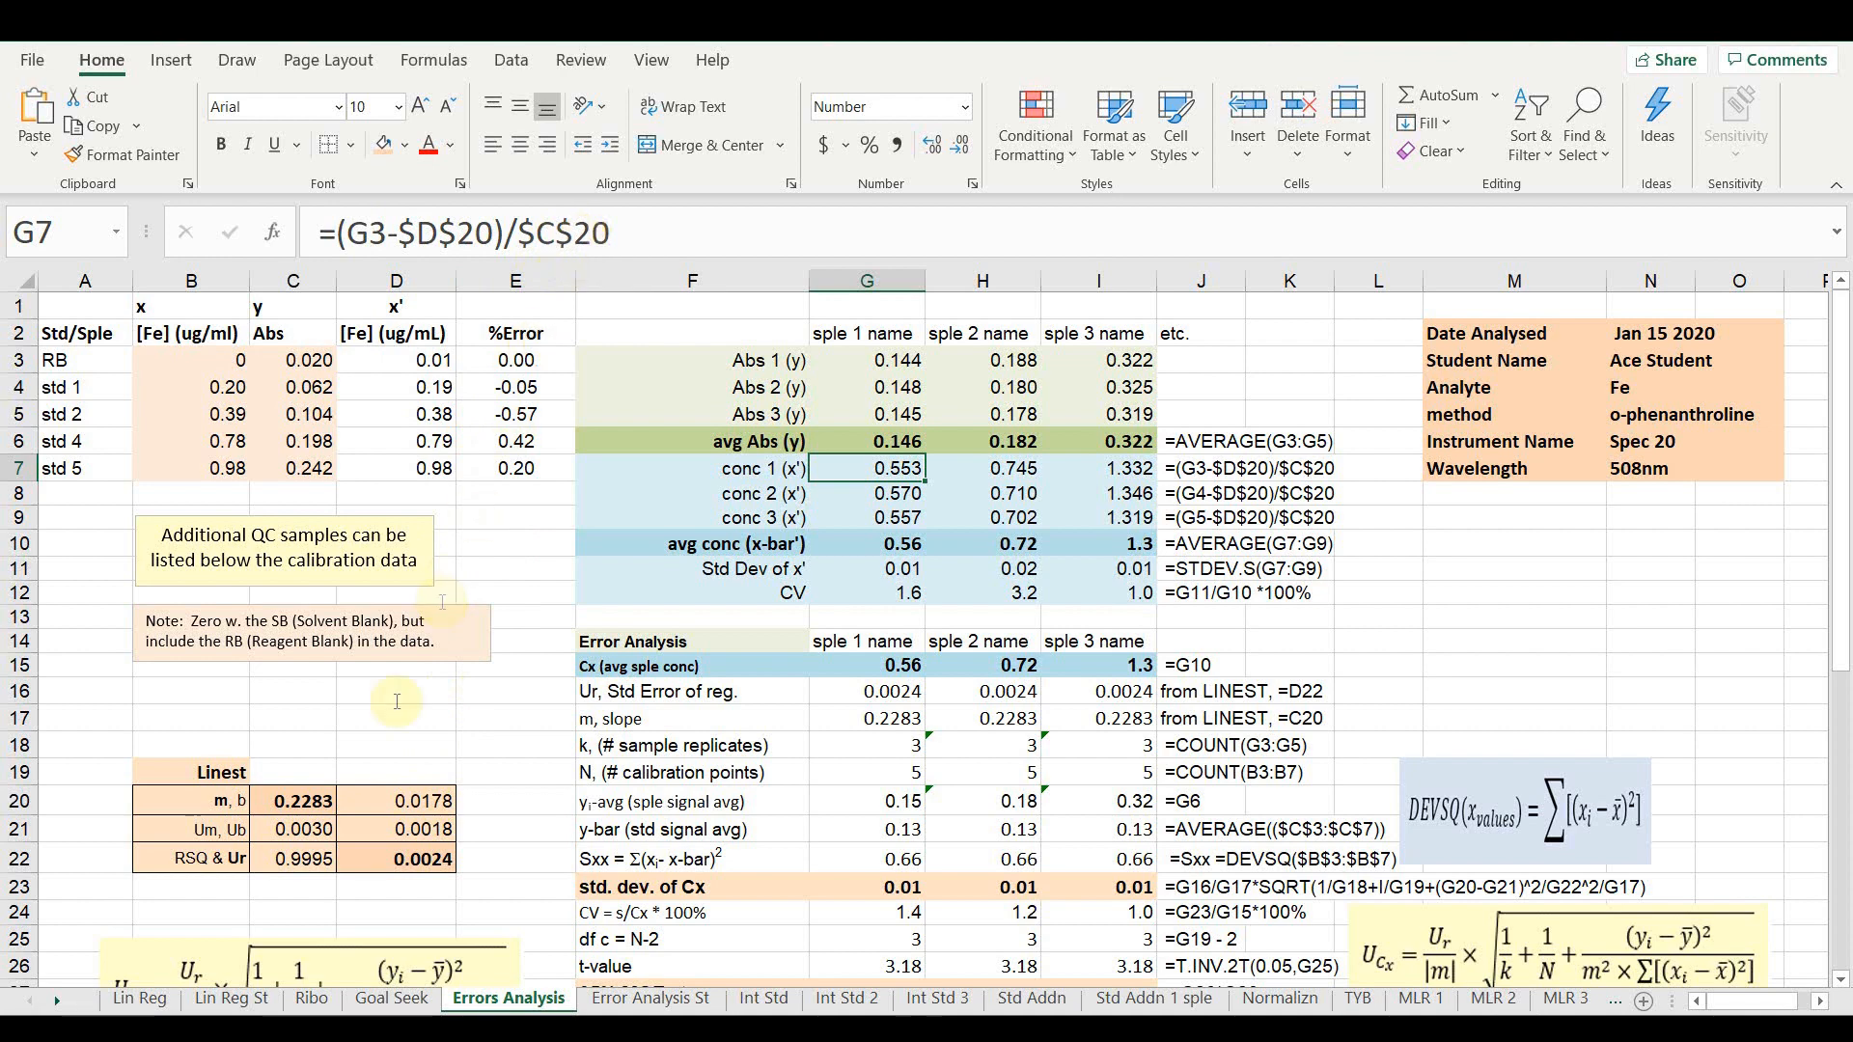
click(309, 804)
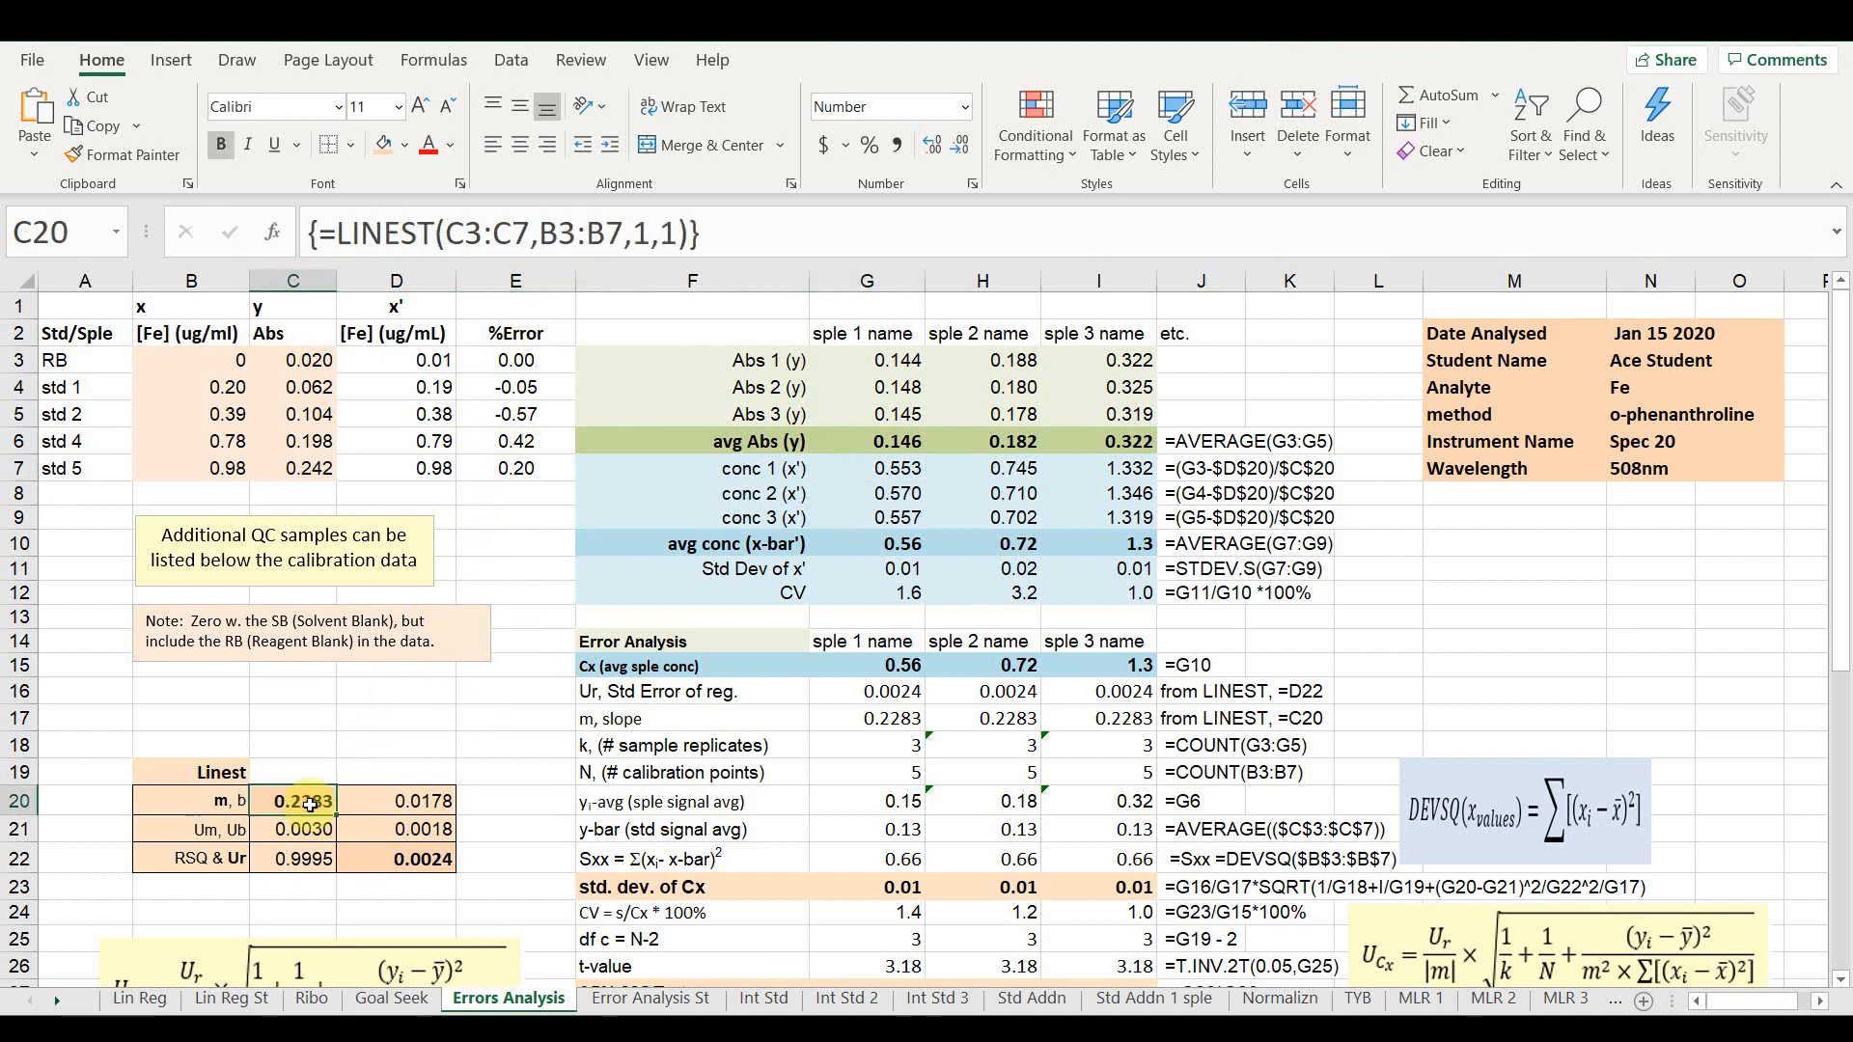
click(873, 471)
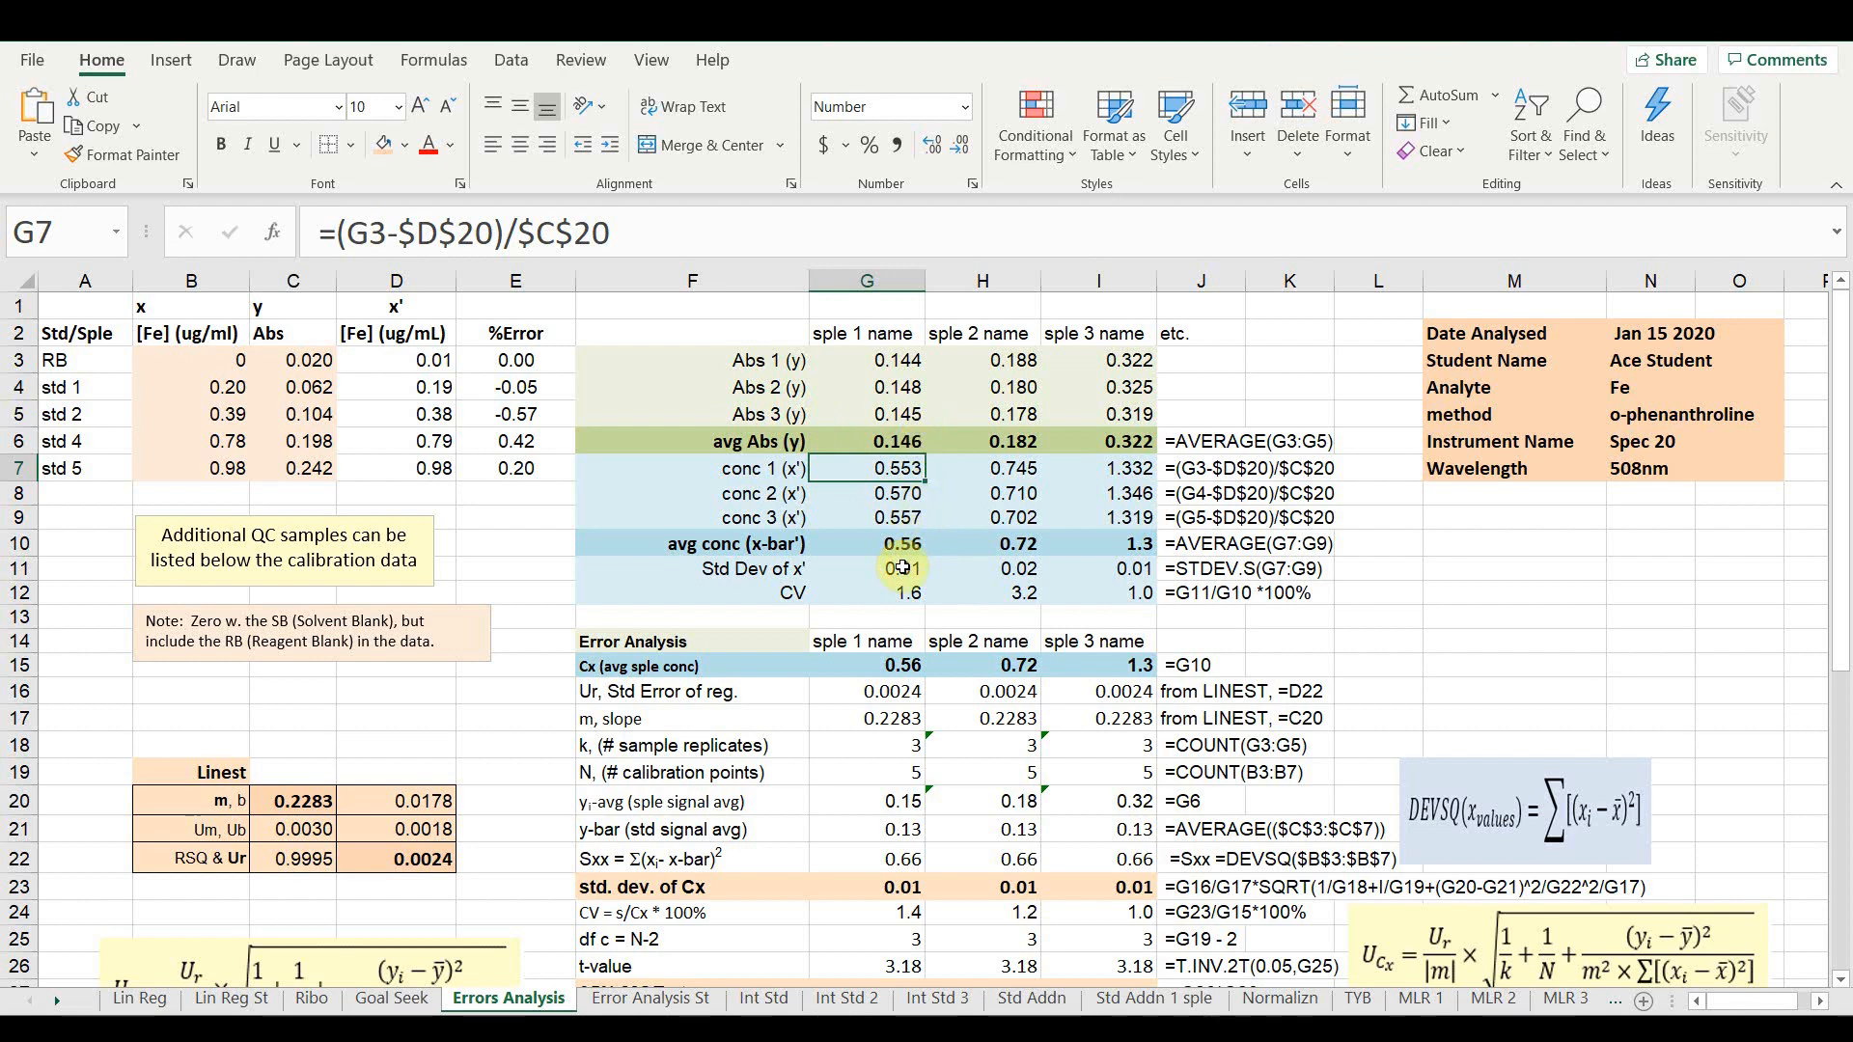
- Inspect the sample 1 formulas in G8:G12 for replicate concentrations, average concentration, standard deviation and CV
click(880, 495)
click(884, 518)
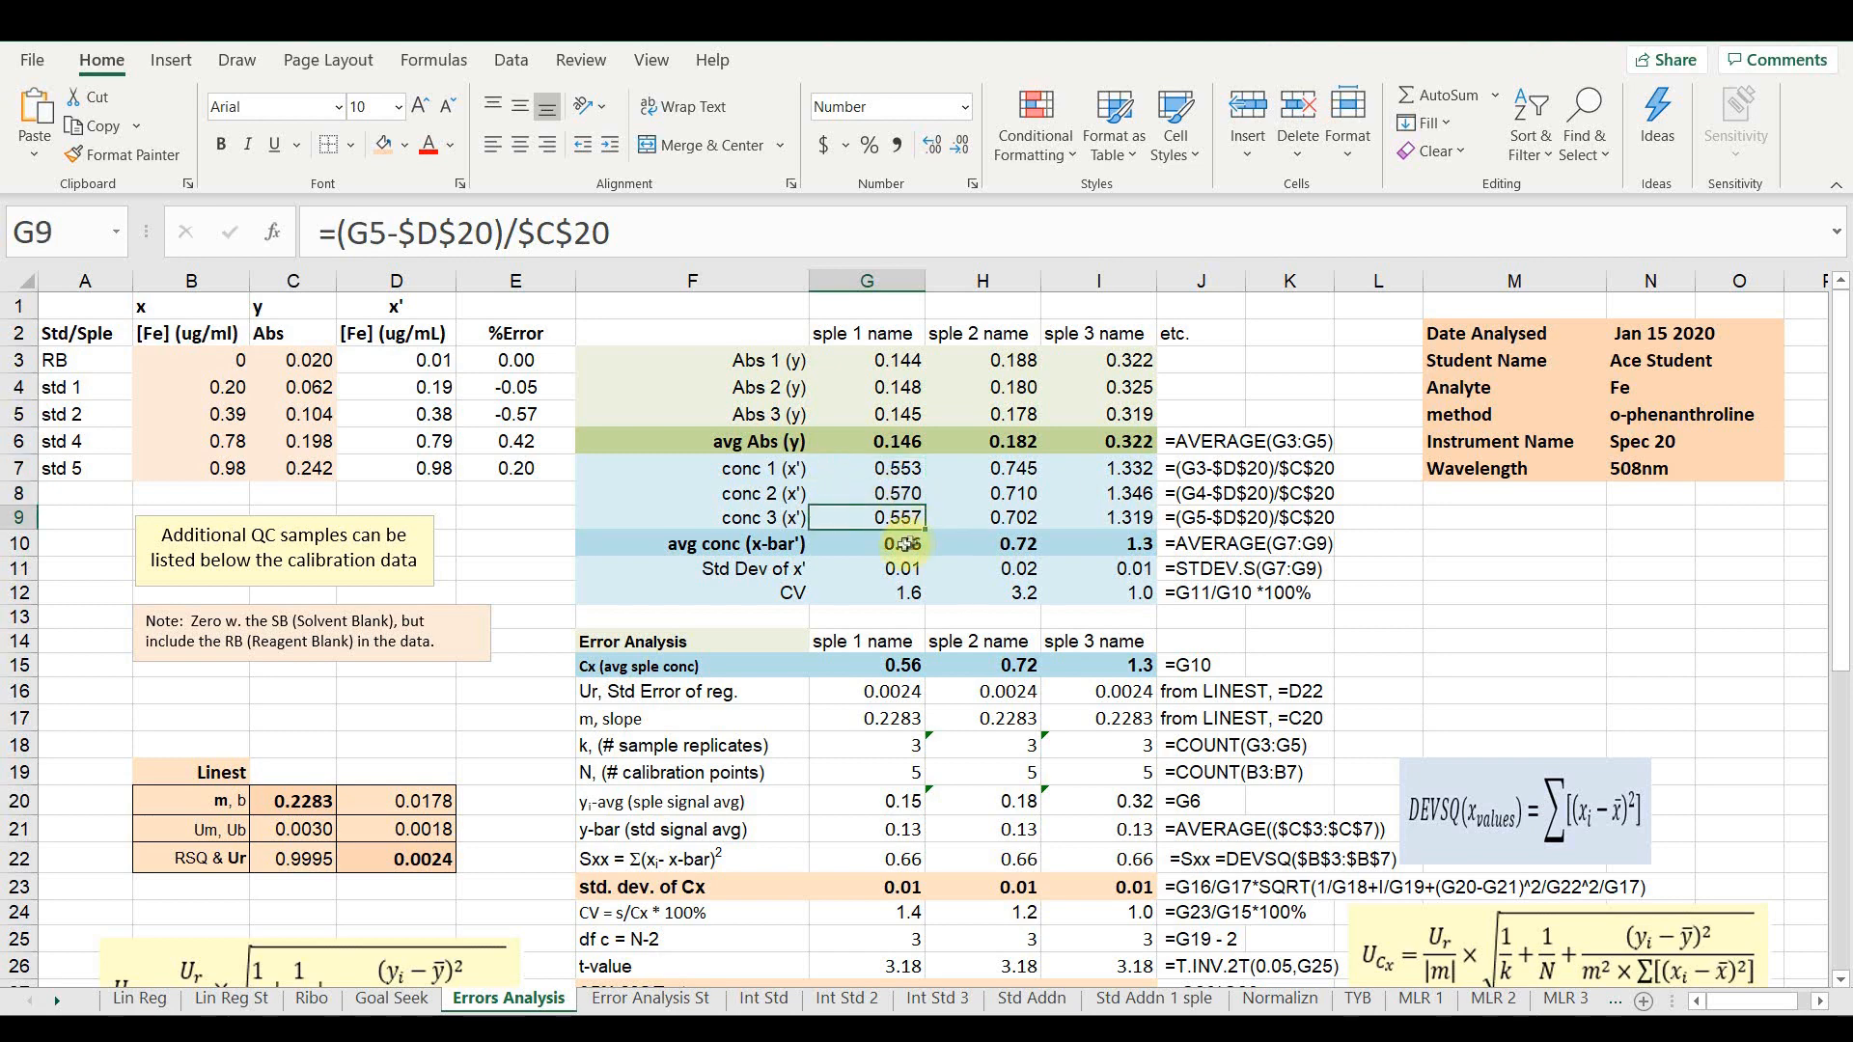
click(902, 546)
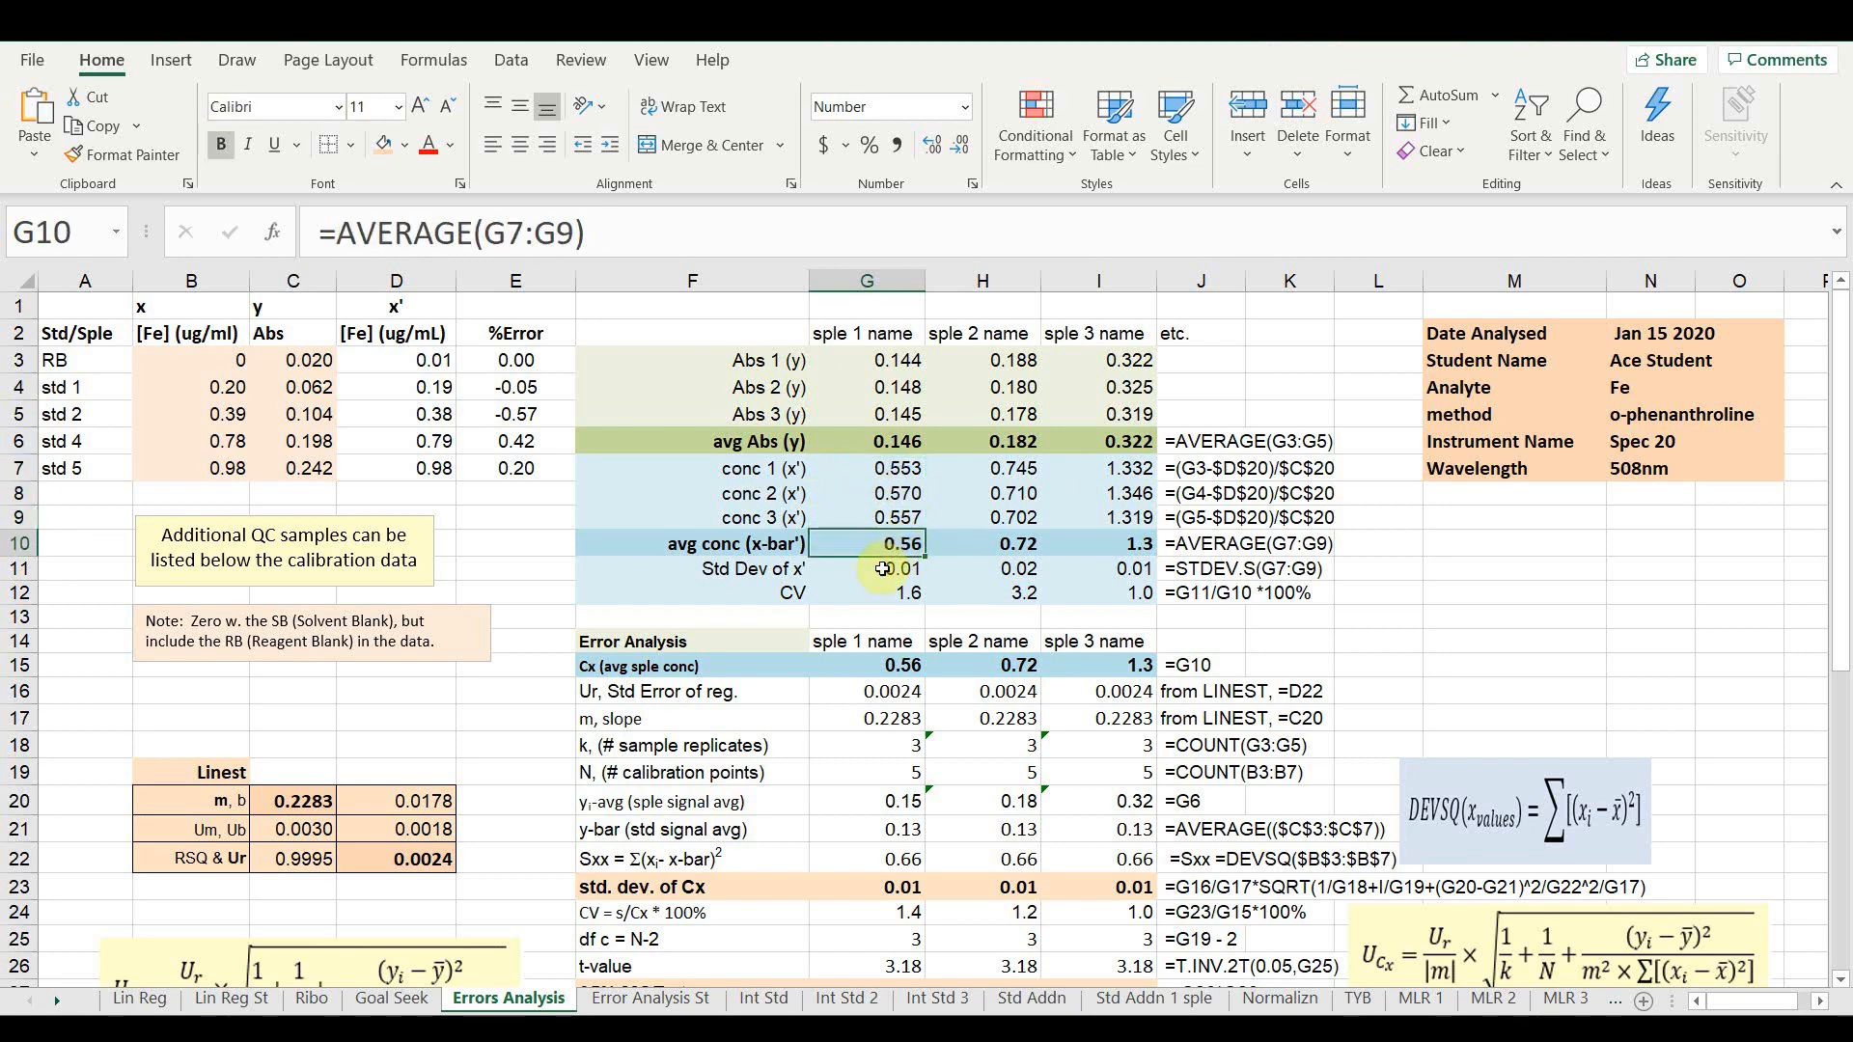
click(879, 569)
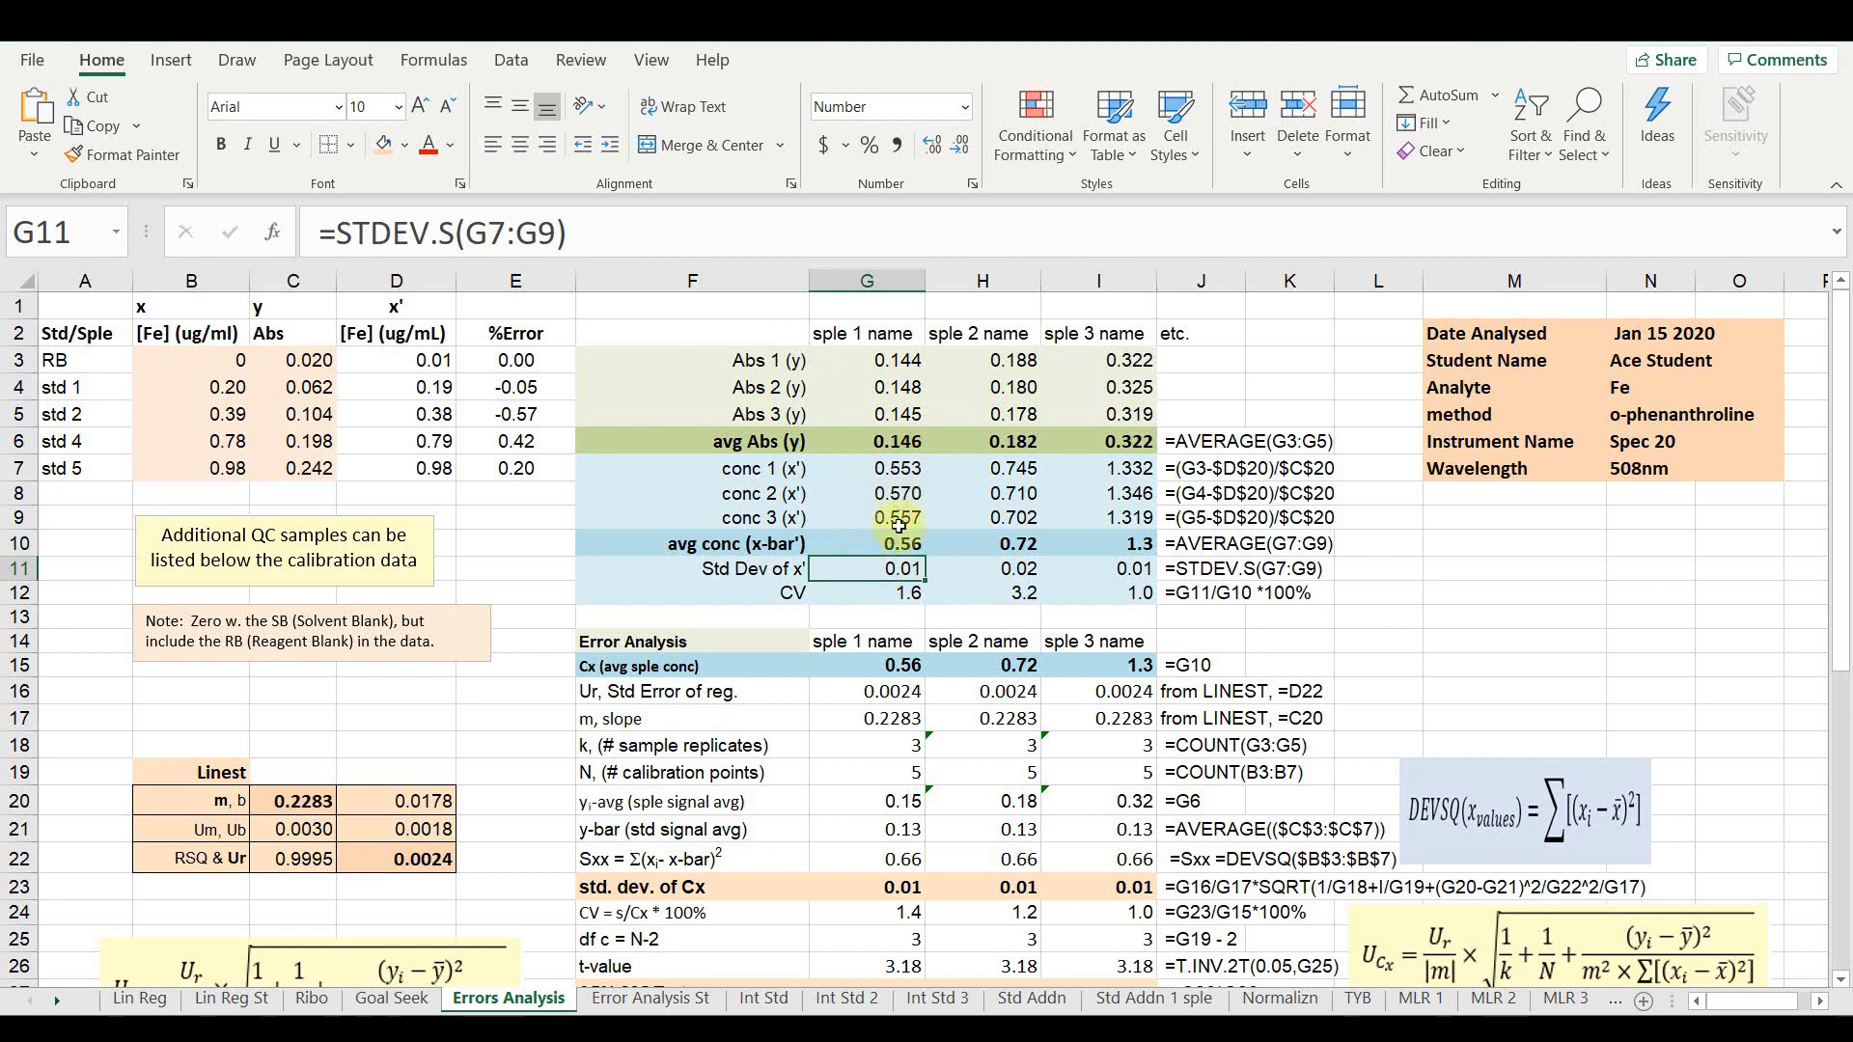
click(890, 596)
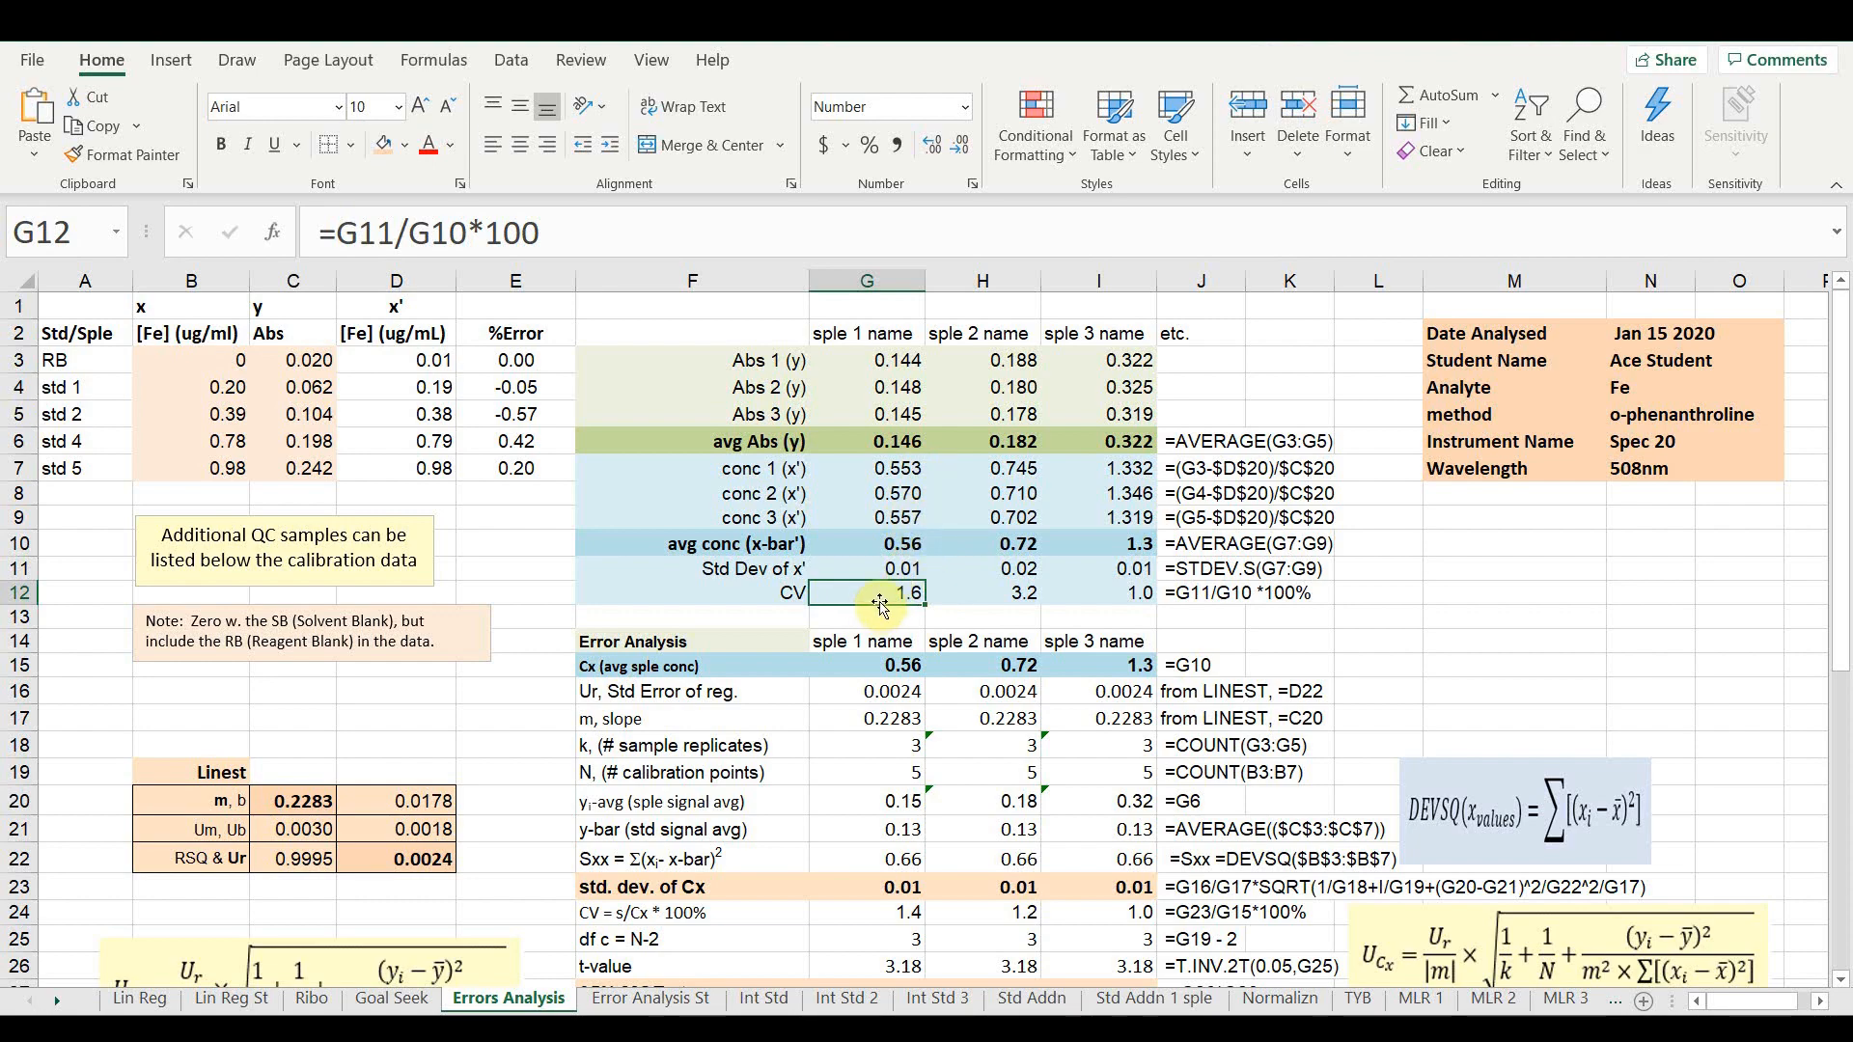
- Examine the standard deviation of Cx formula in G23 and trace the Cx value in G15 to the average concentration in G10
scroll(880, 603, down, 3)
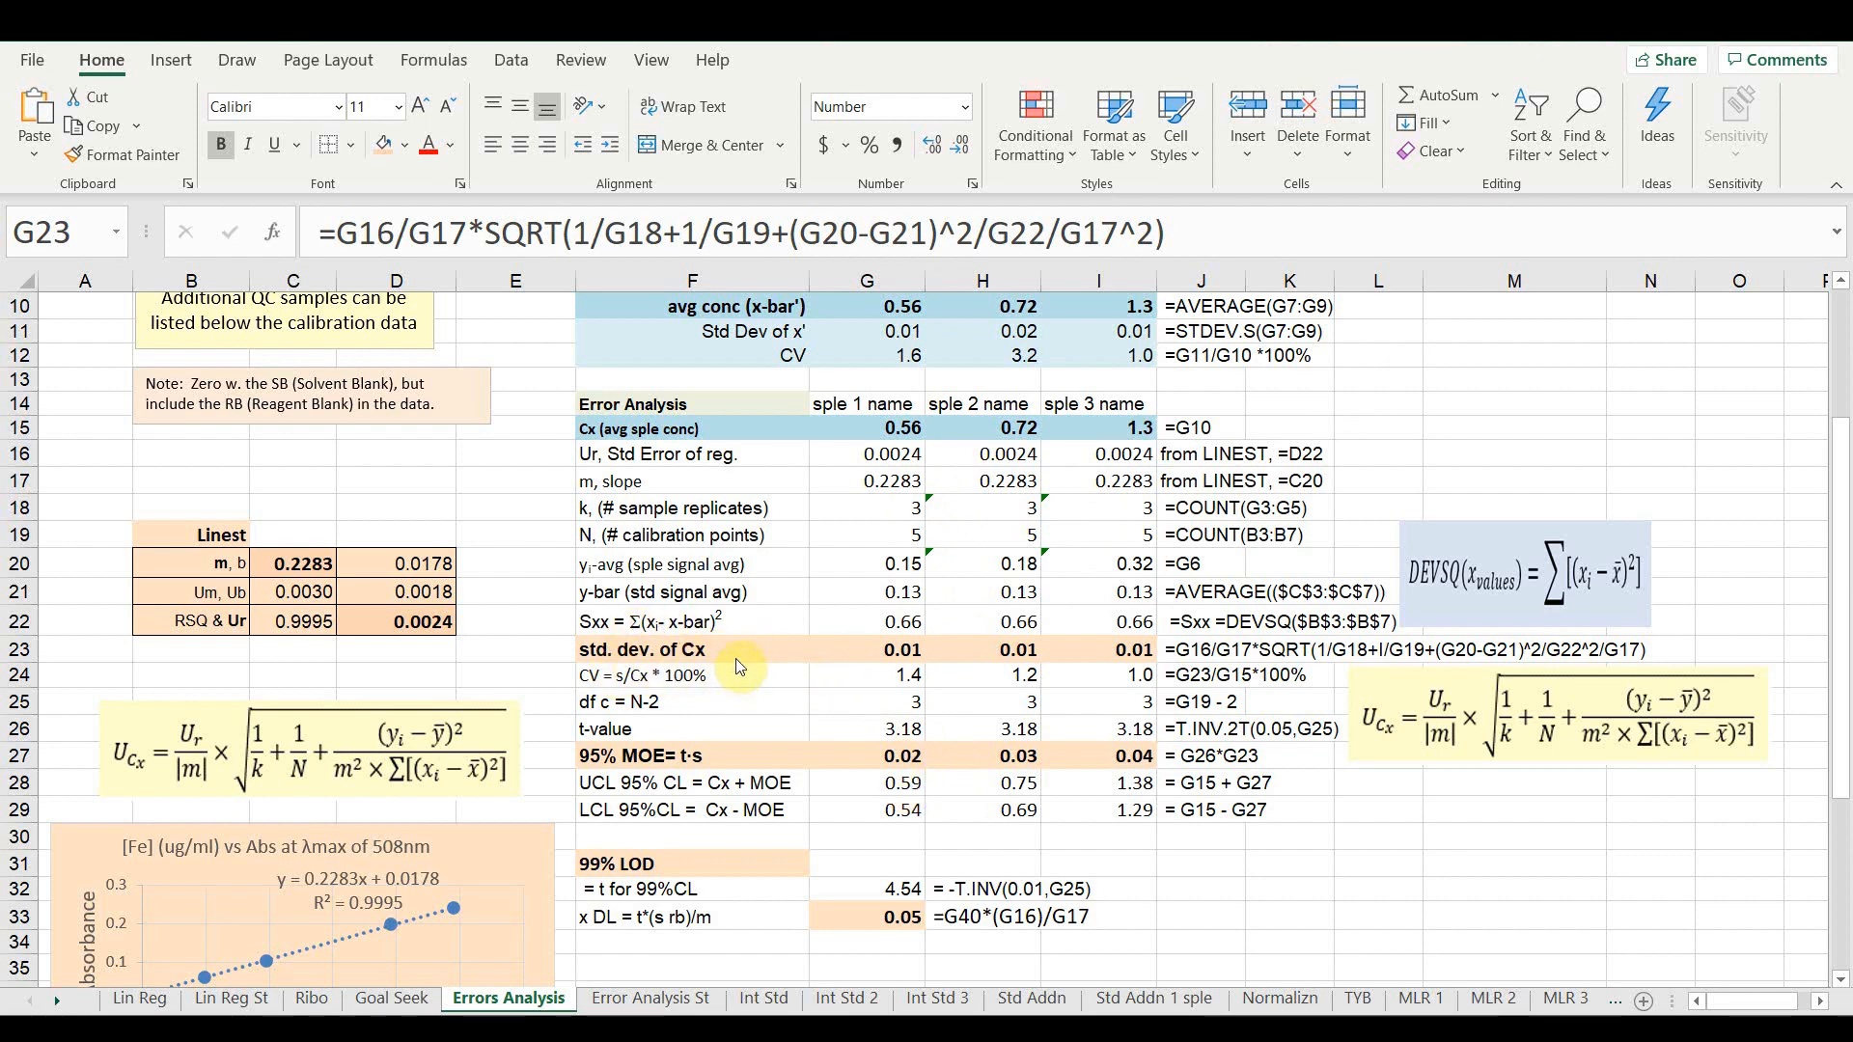
click(878, 655)
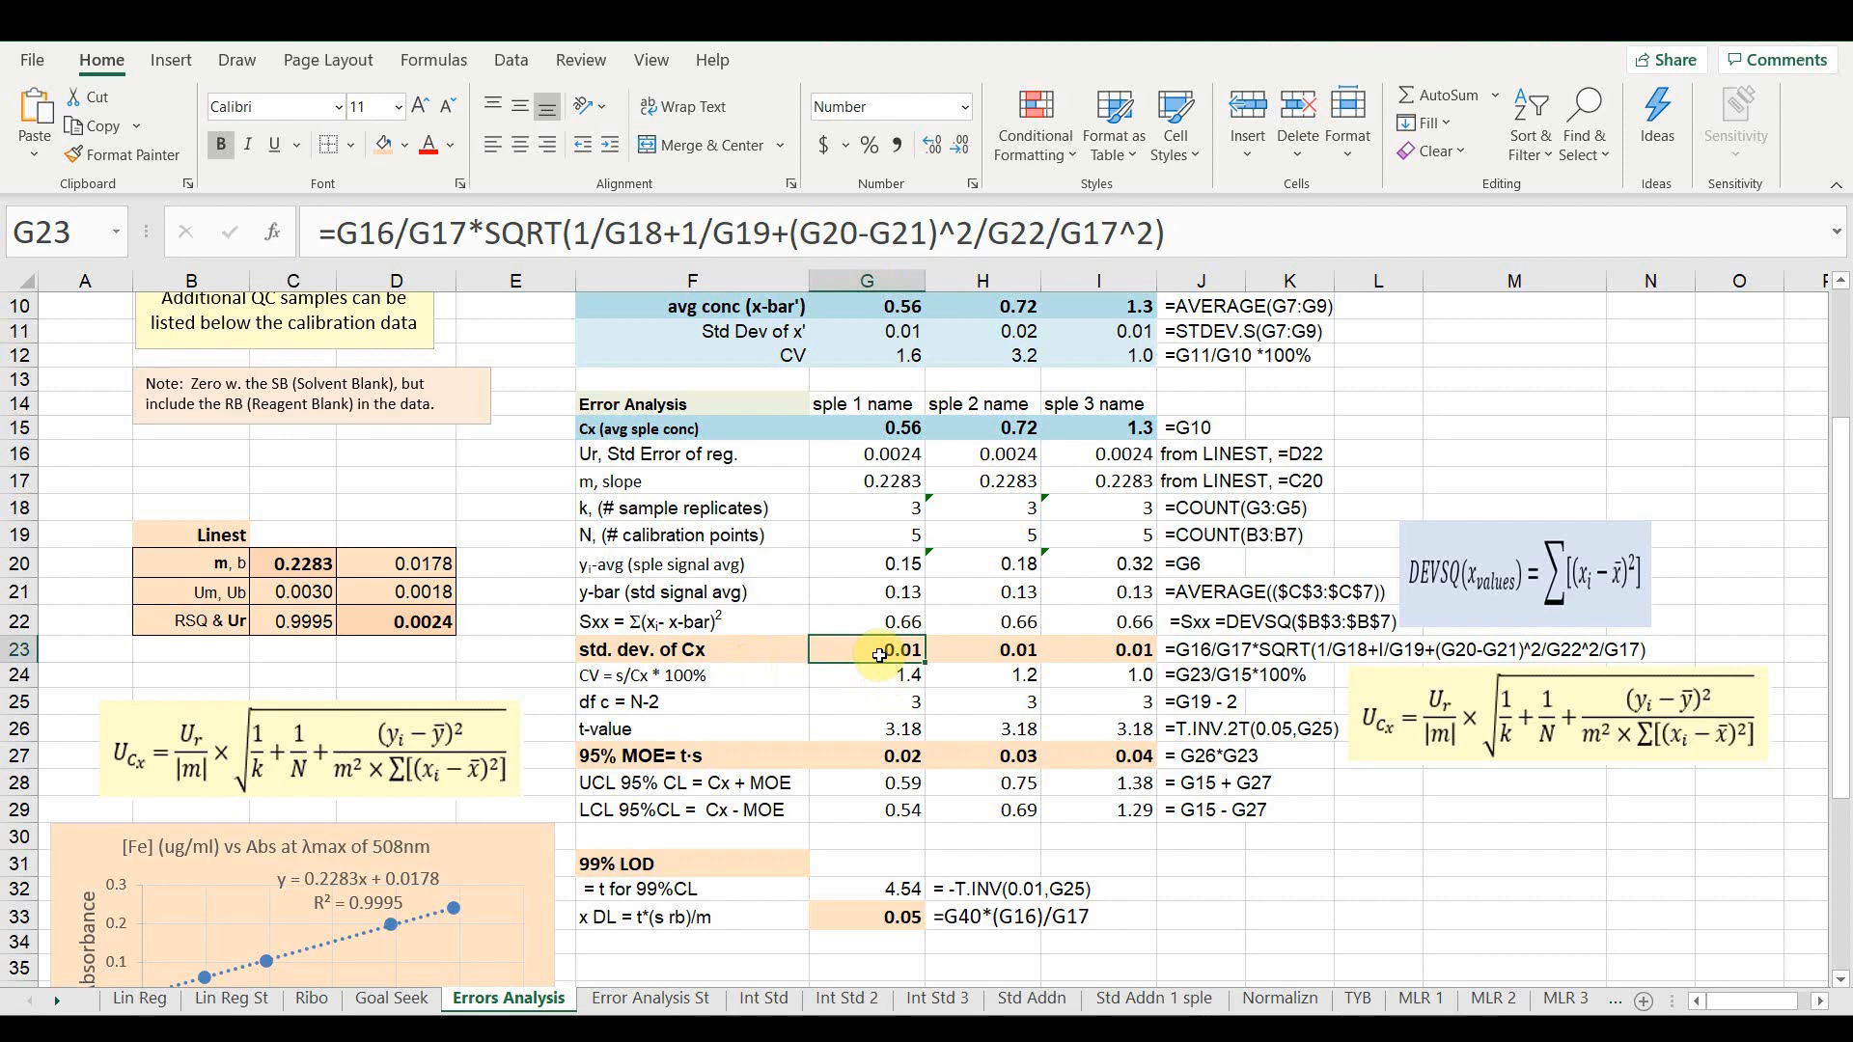
click(863, 405)
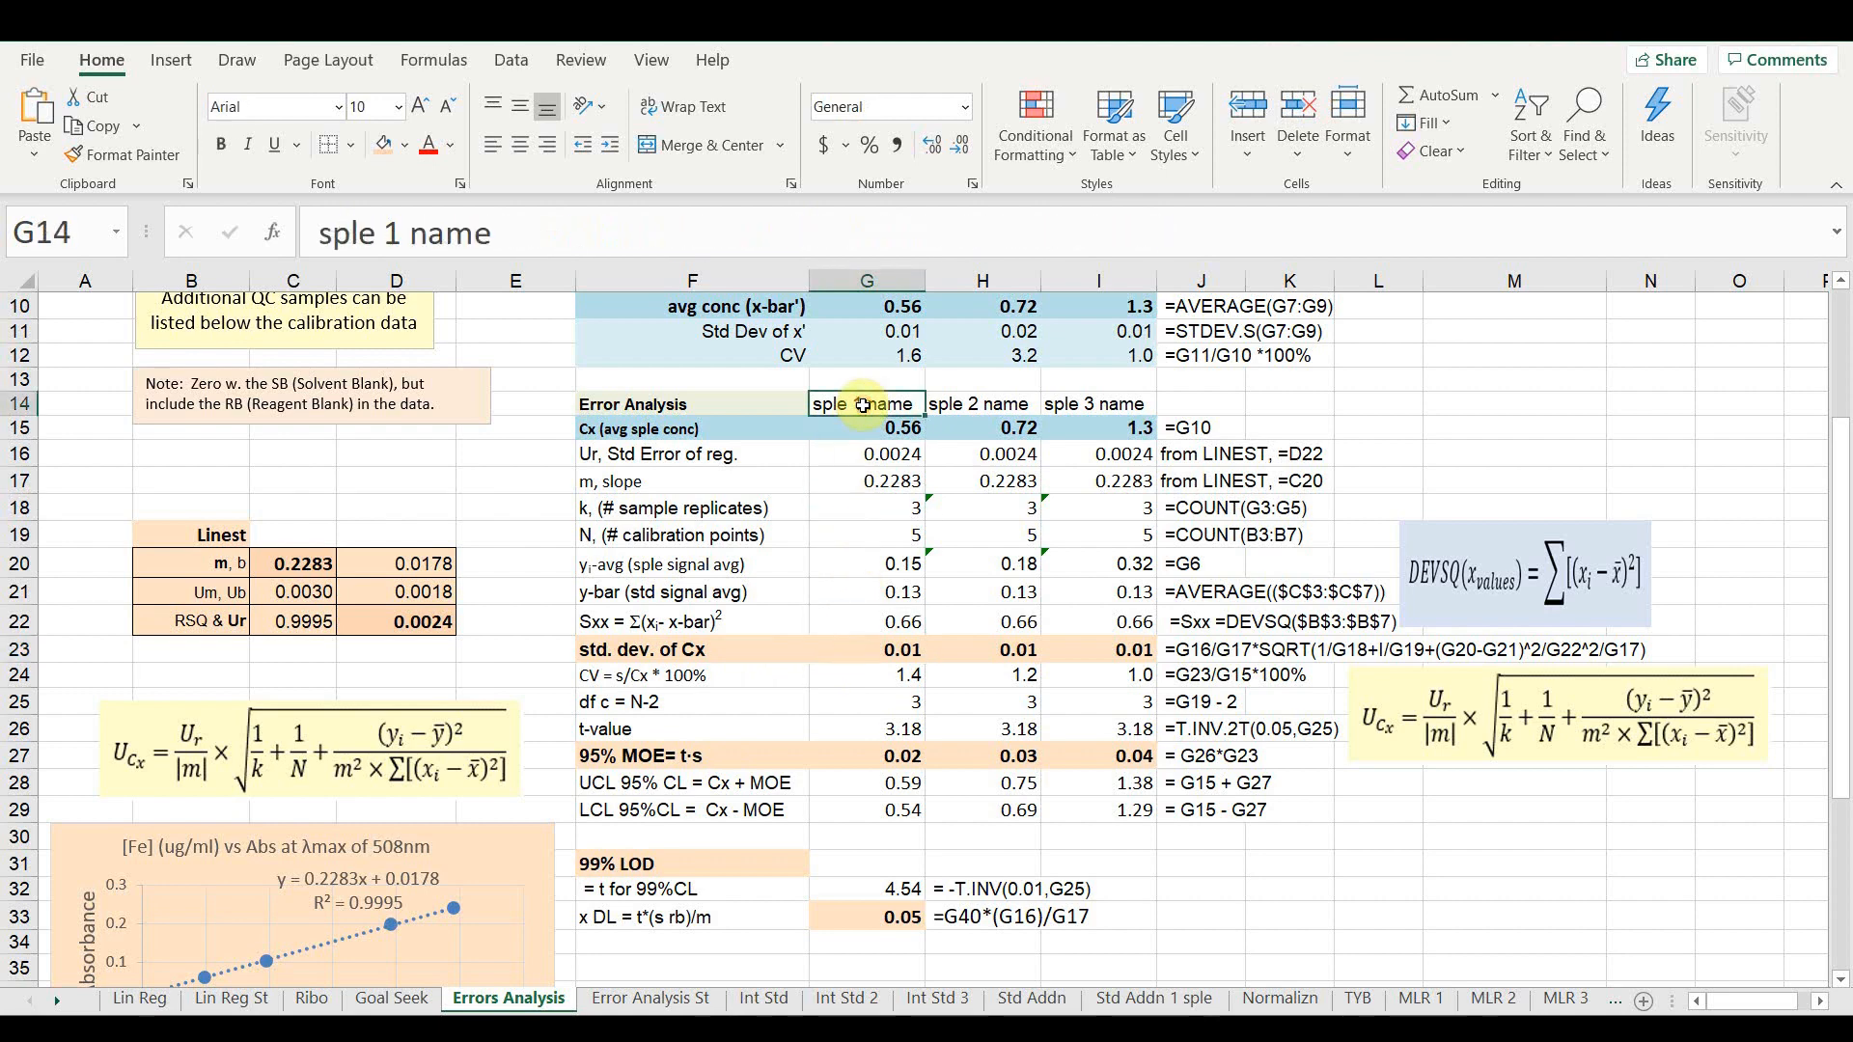
click(858, 433)
scroll(873, 601, up, 2)
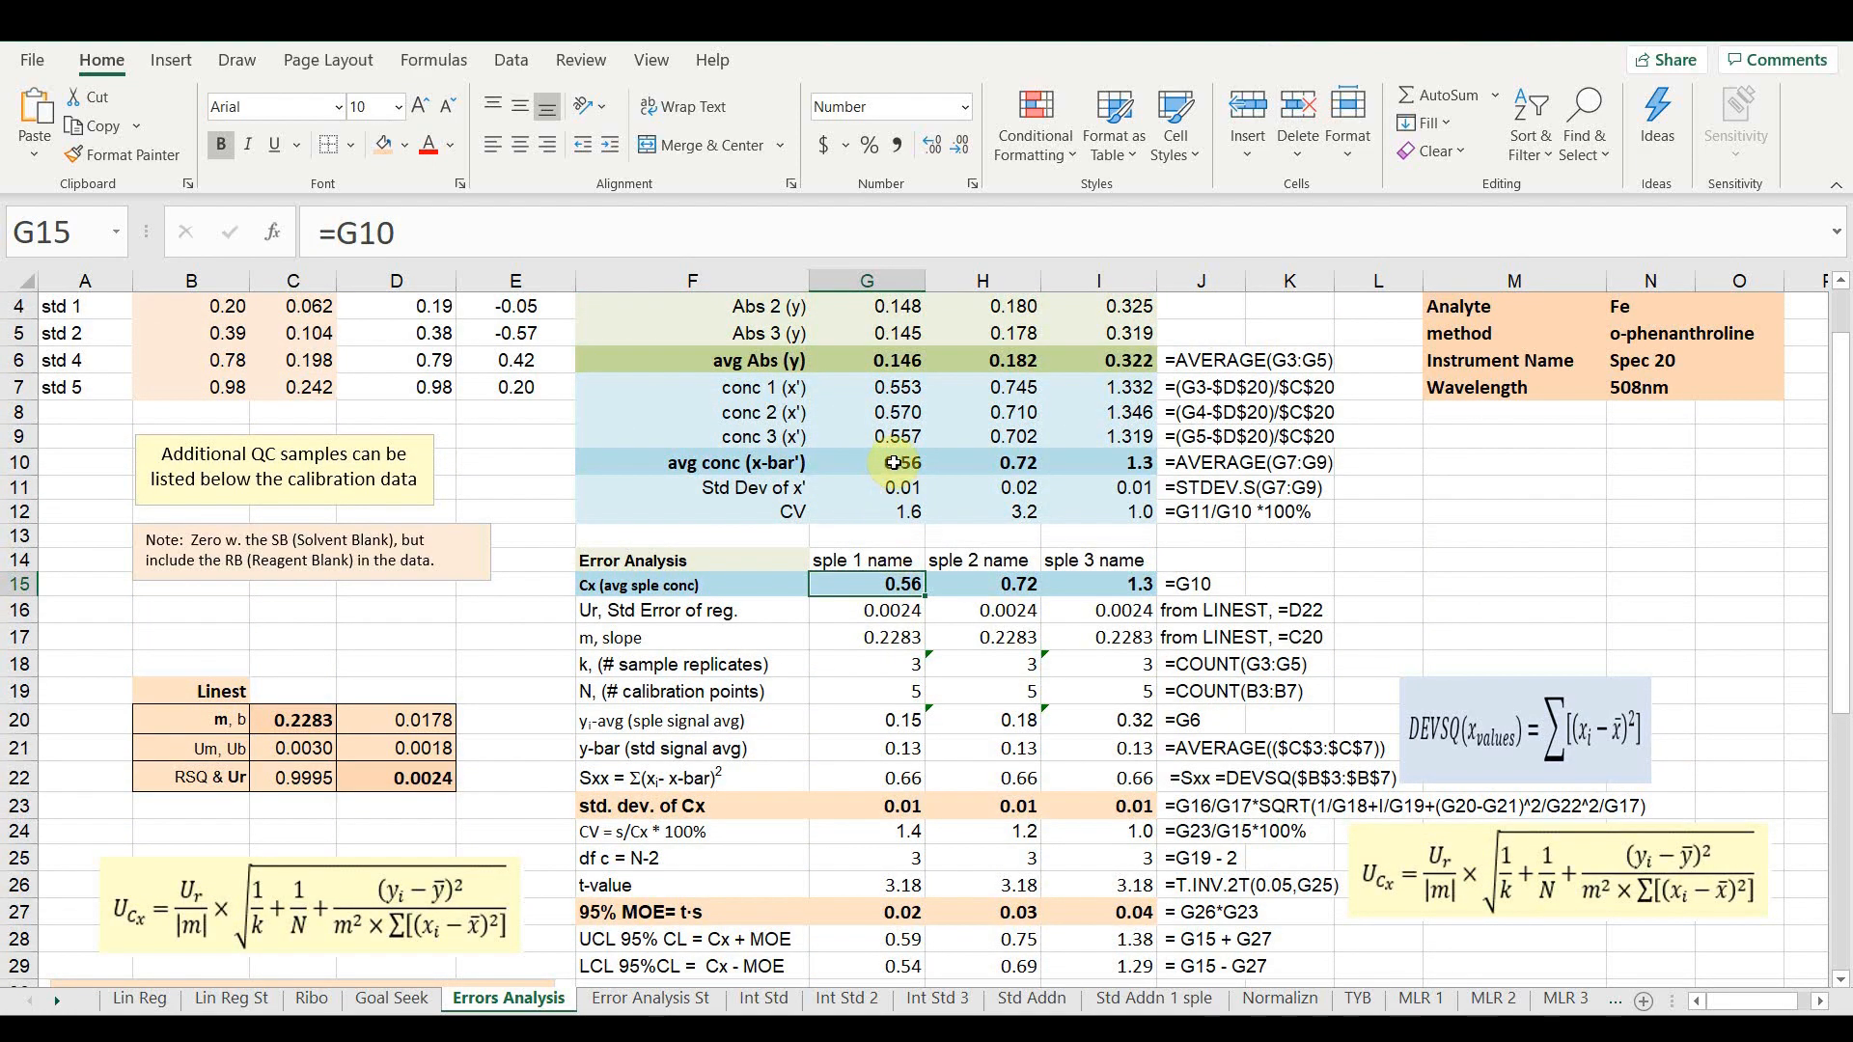
- Check how the standard error of regression and slope cells in G16:I17 reference the LINEST output and carry across the three samples
click(888, 610)
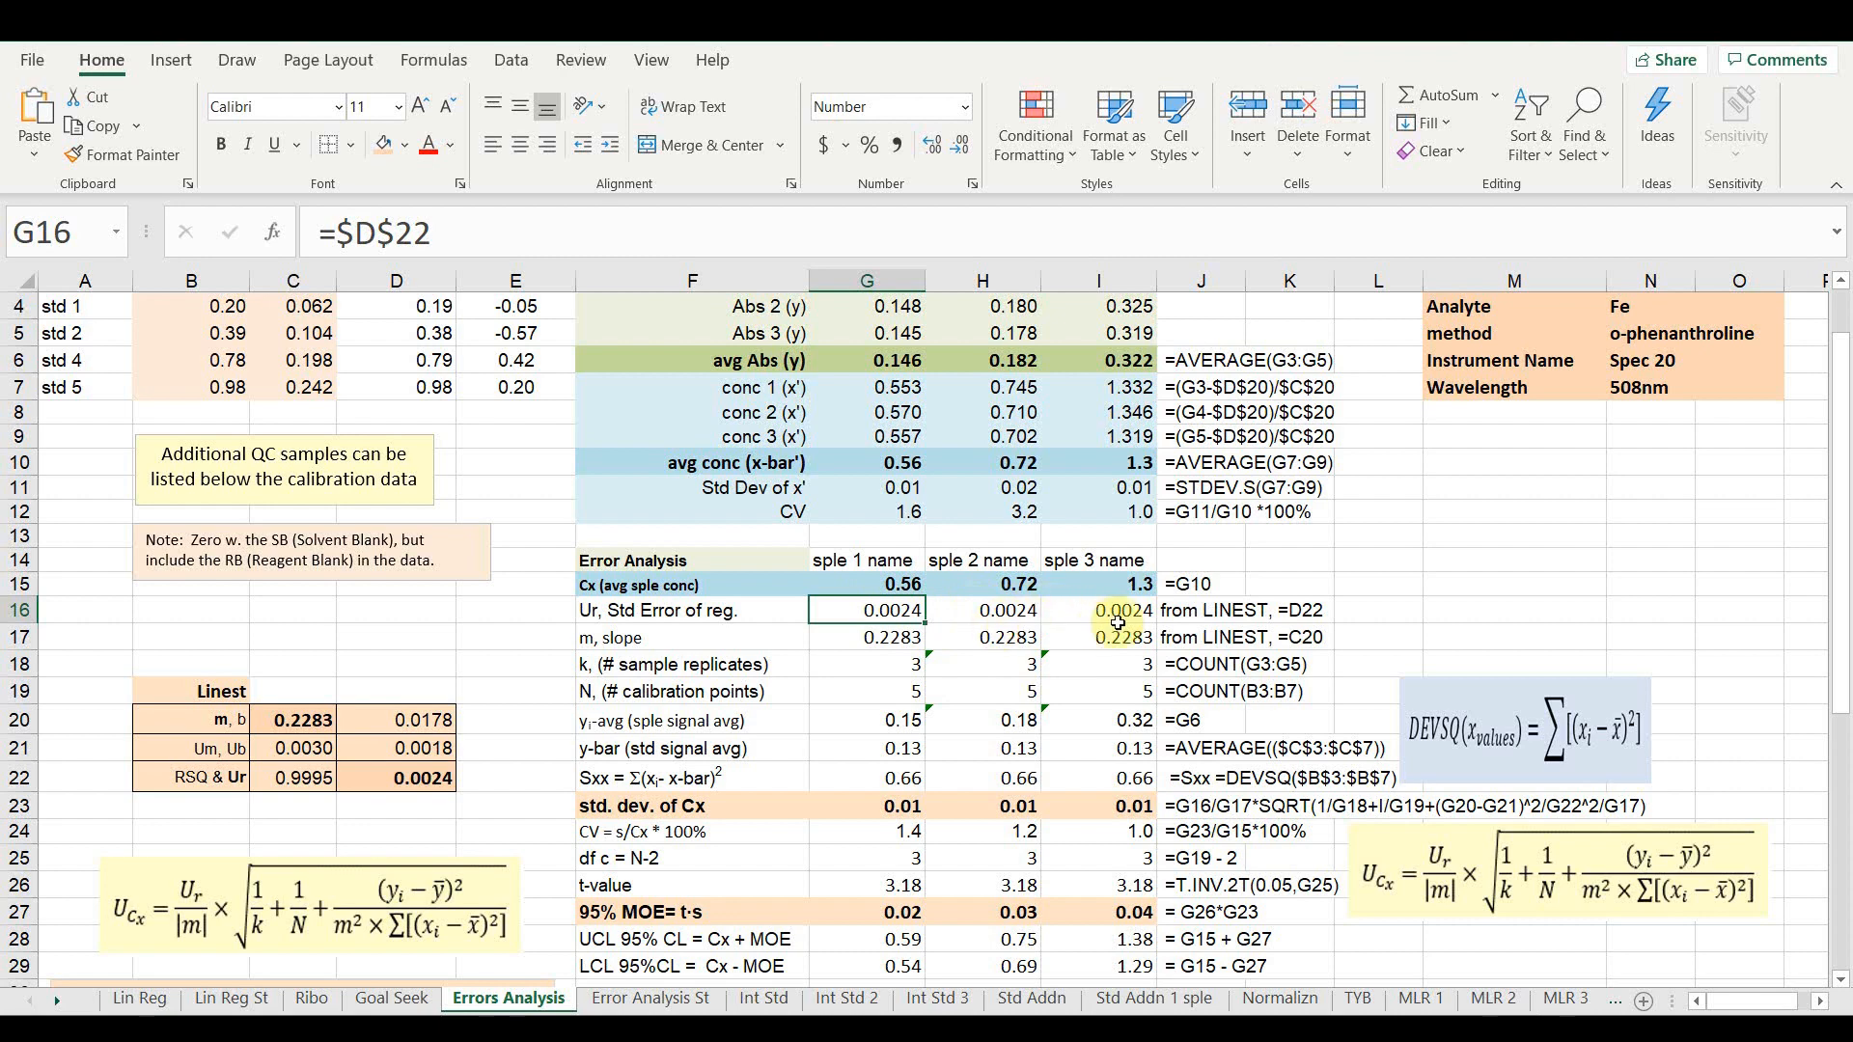
click(994, 612)
click(886, 610)
click(1003, 611)
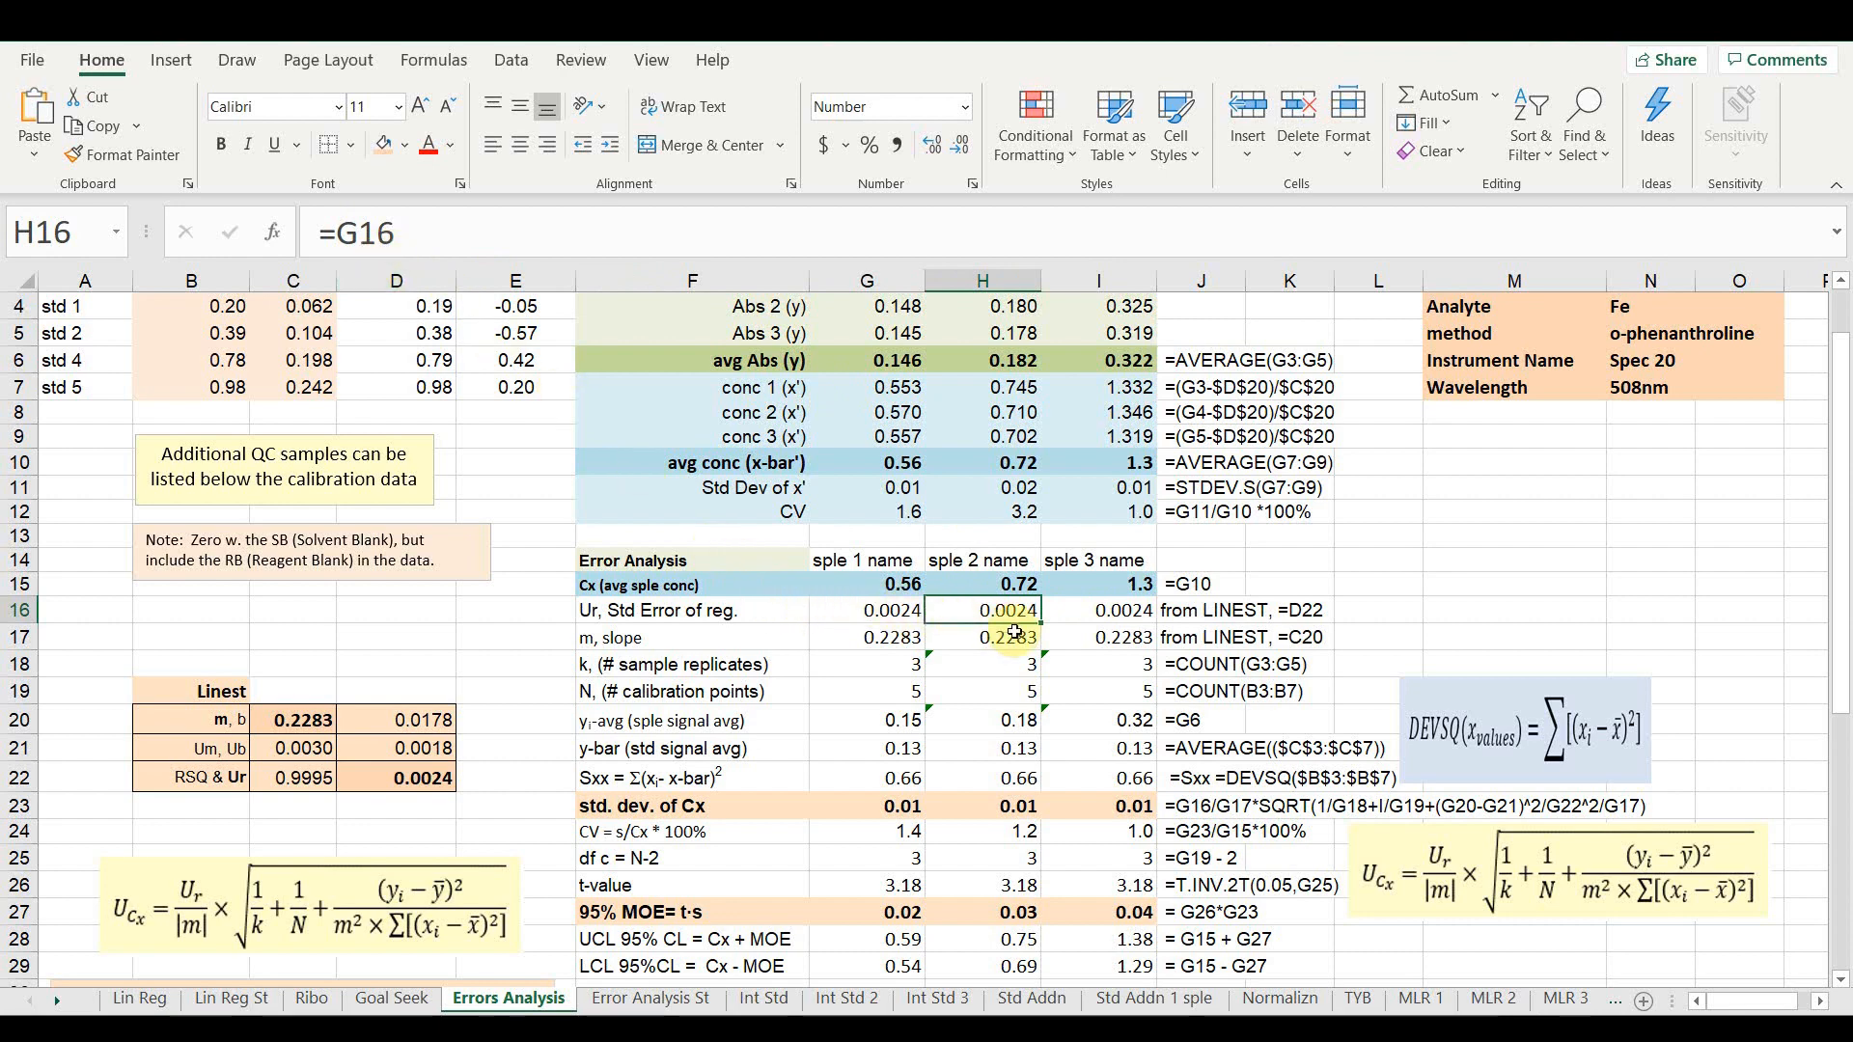
click(1099, 613)
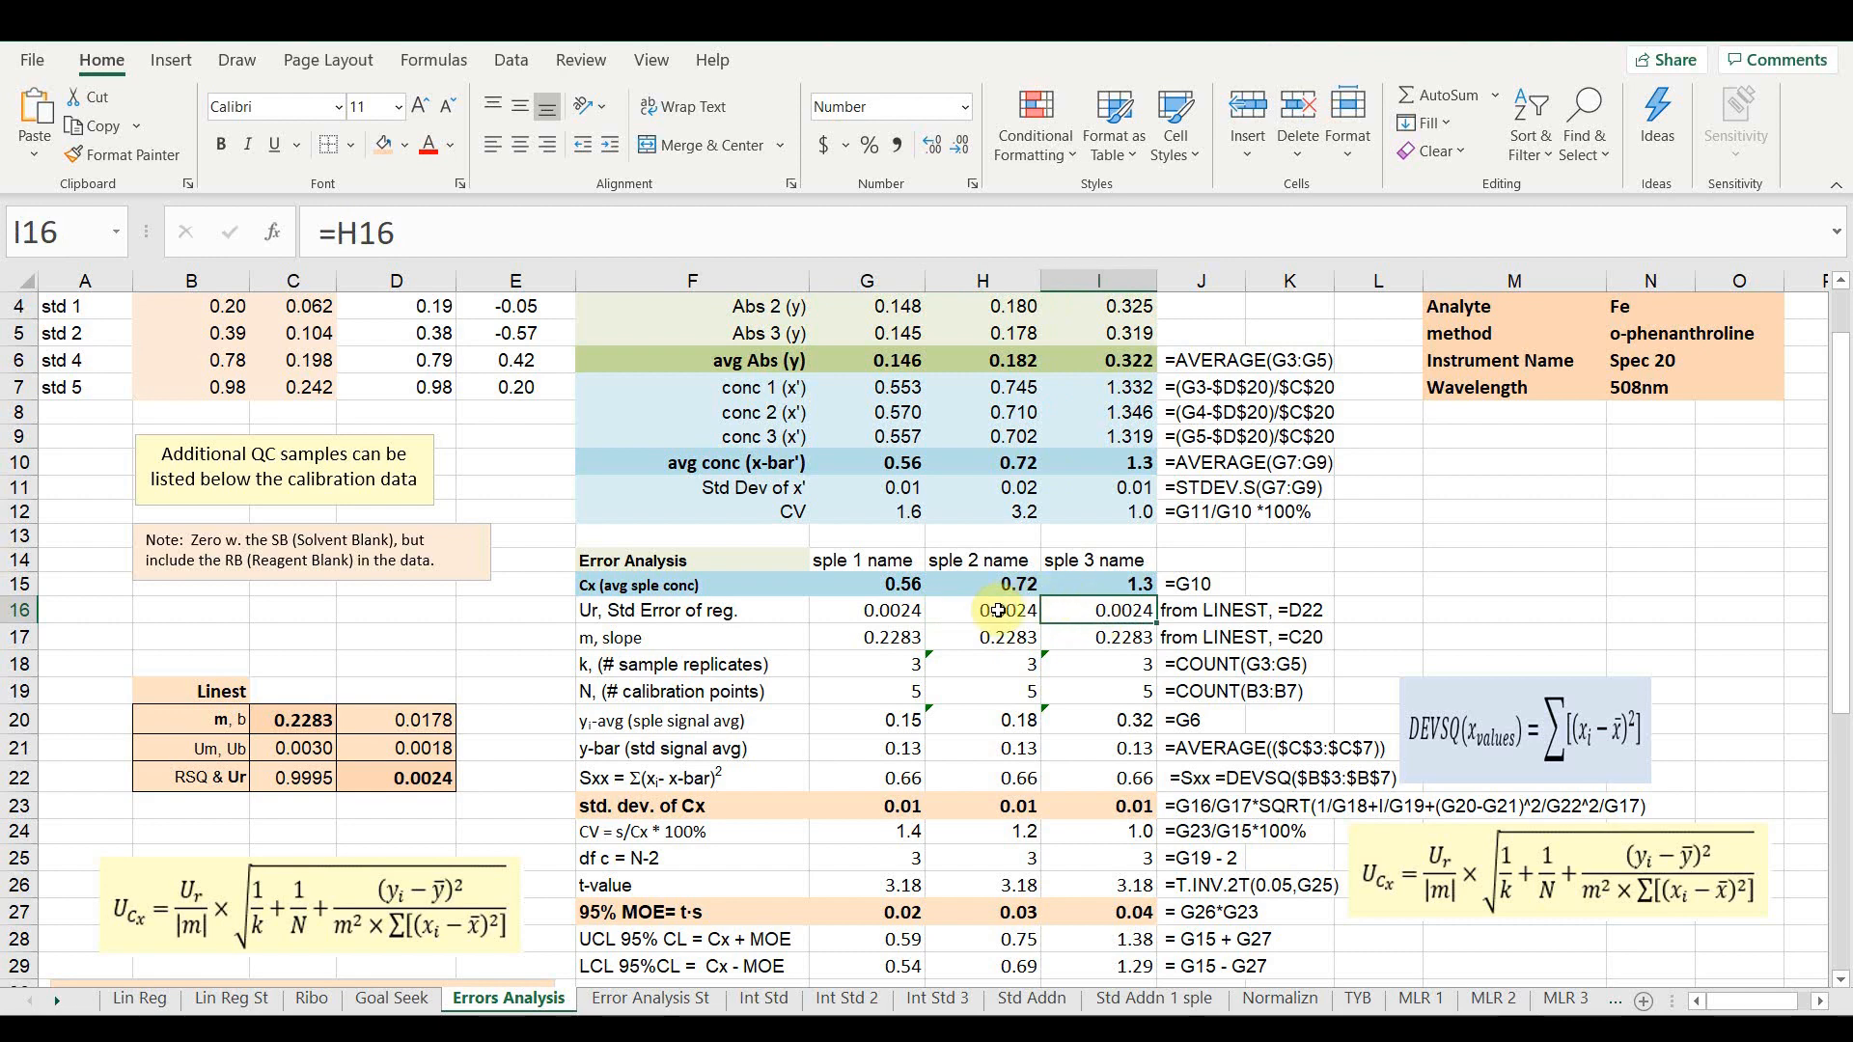
click(876, 610)
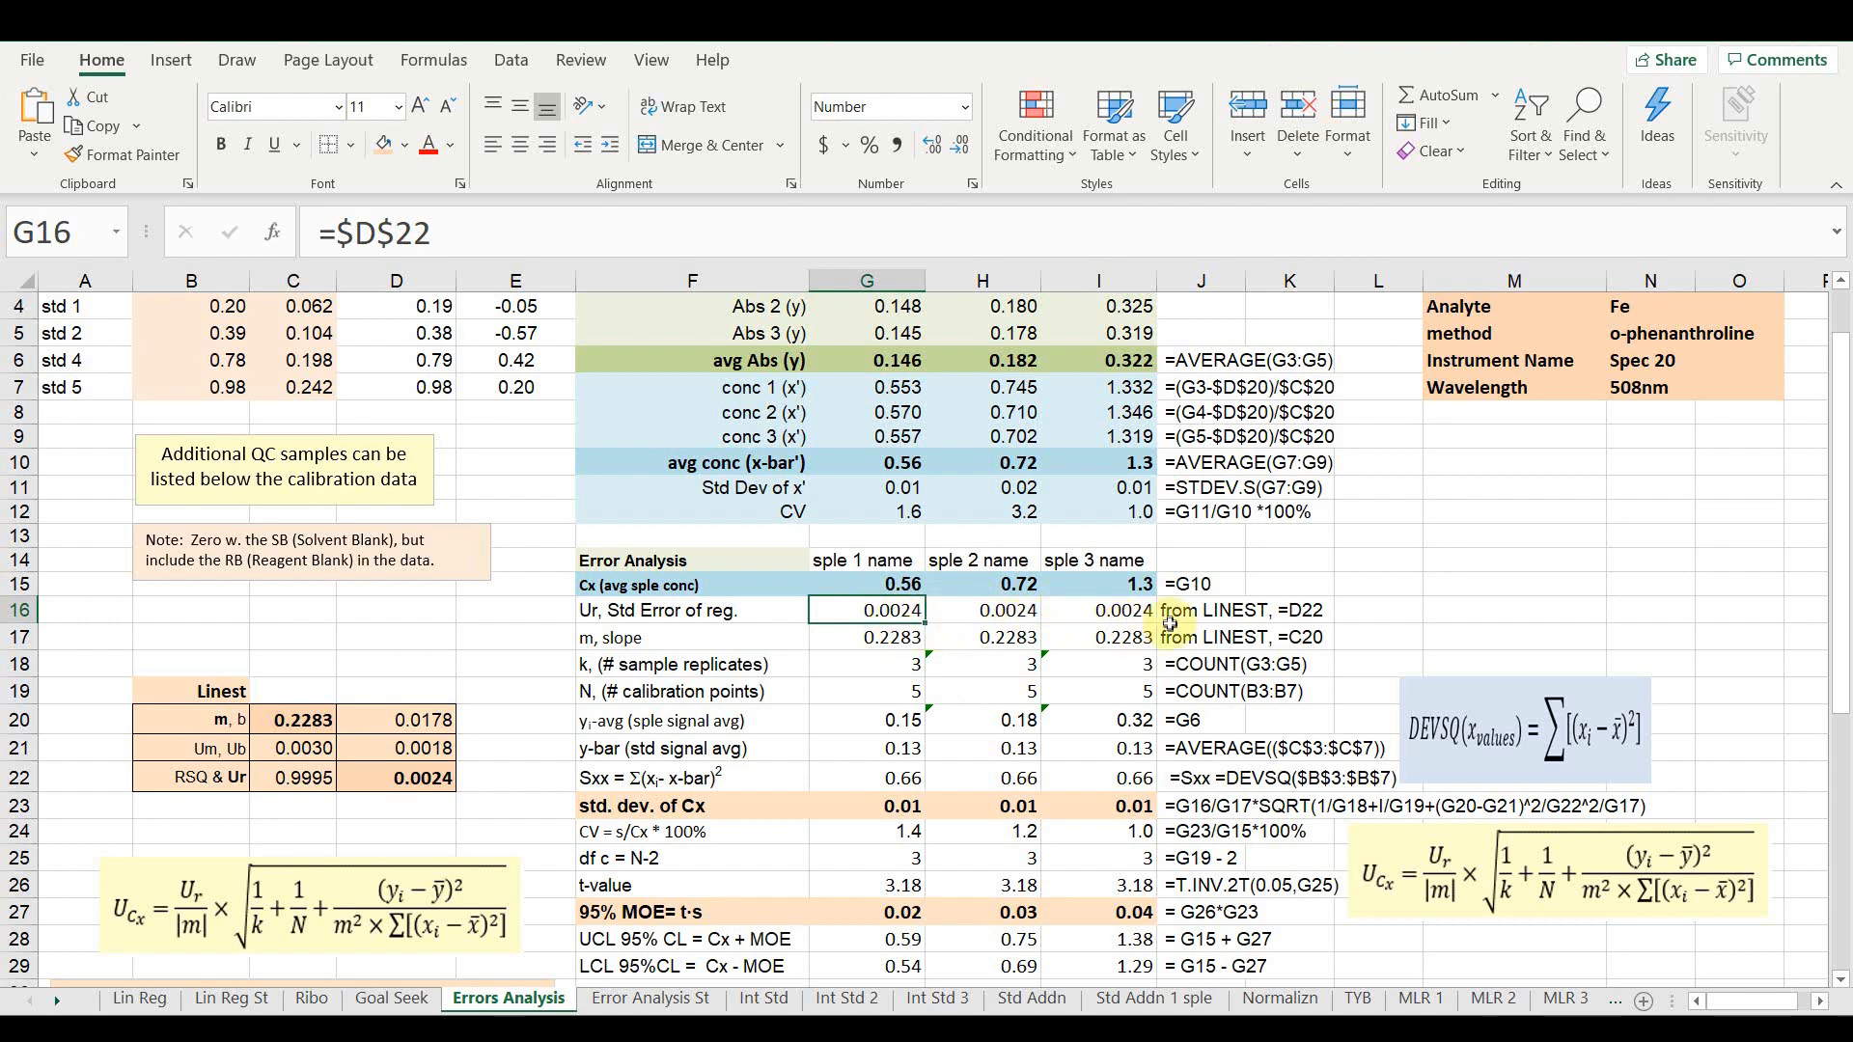
click(897, 637)
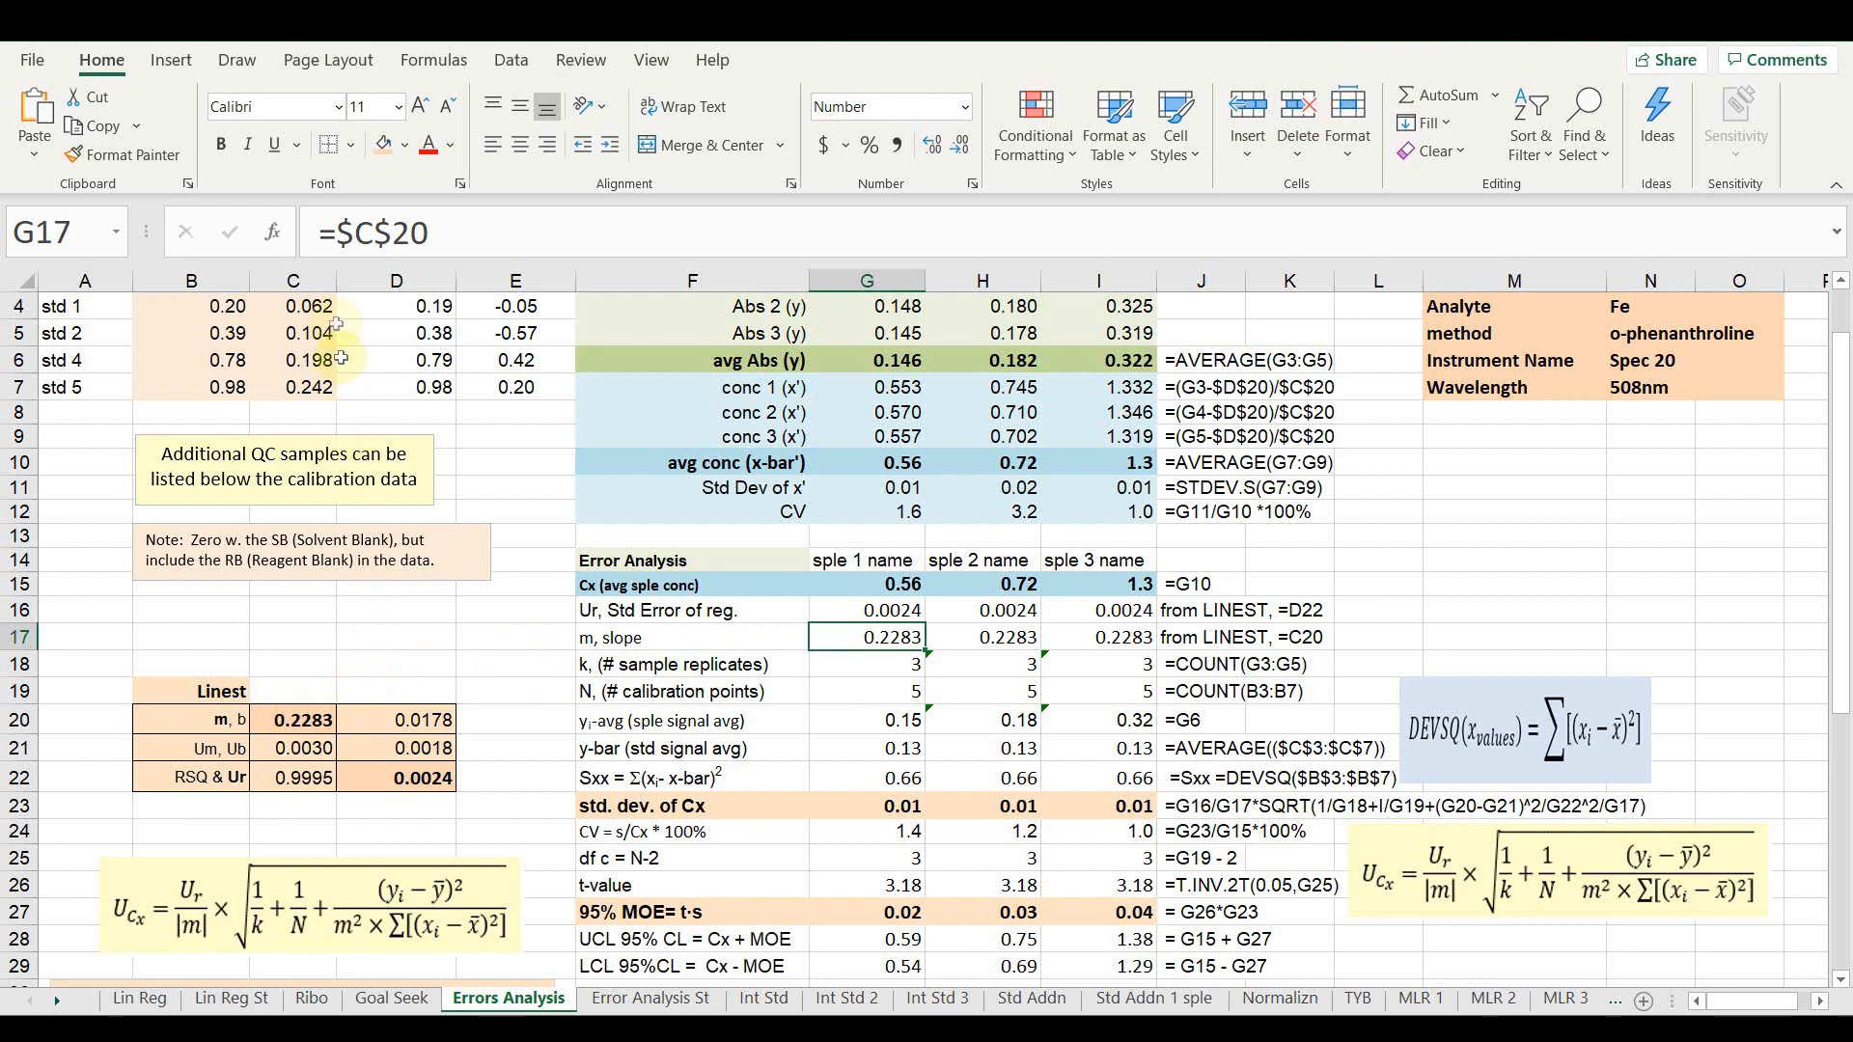
click(977, 637)
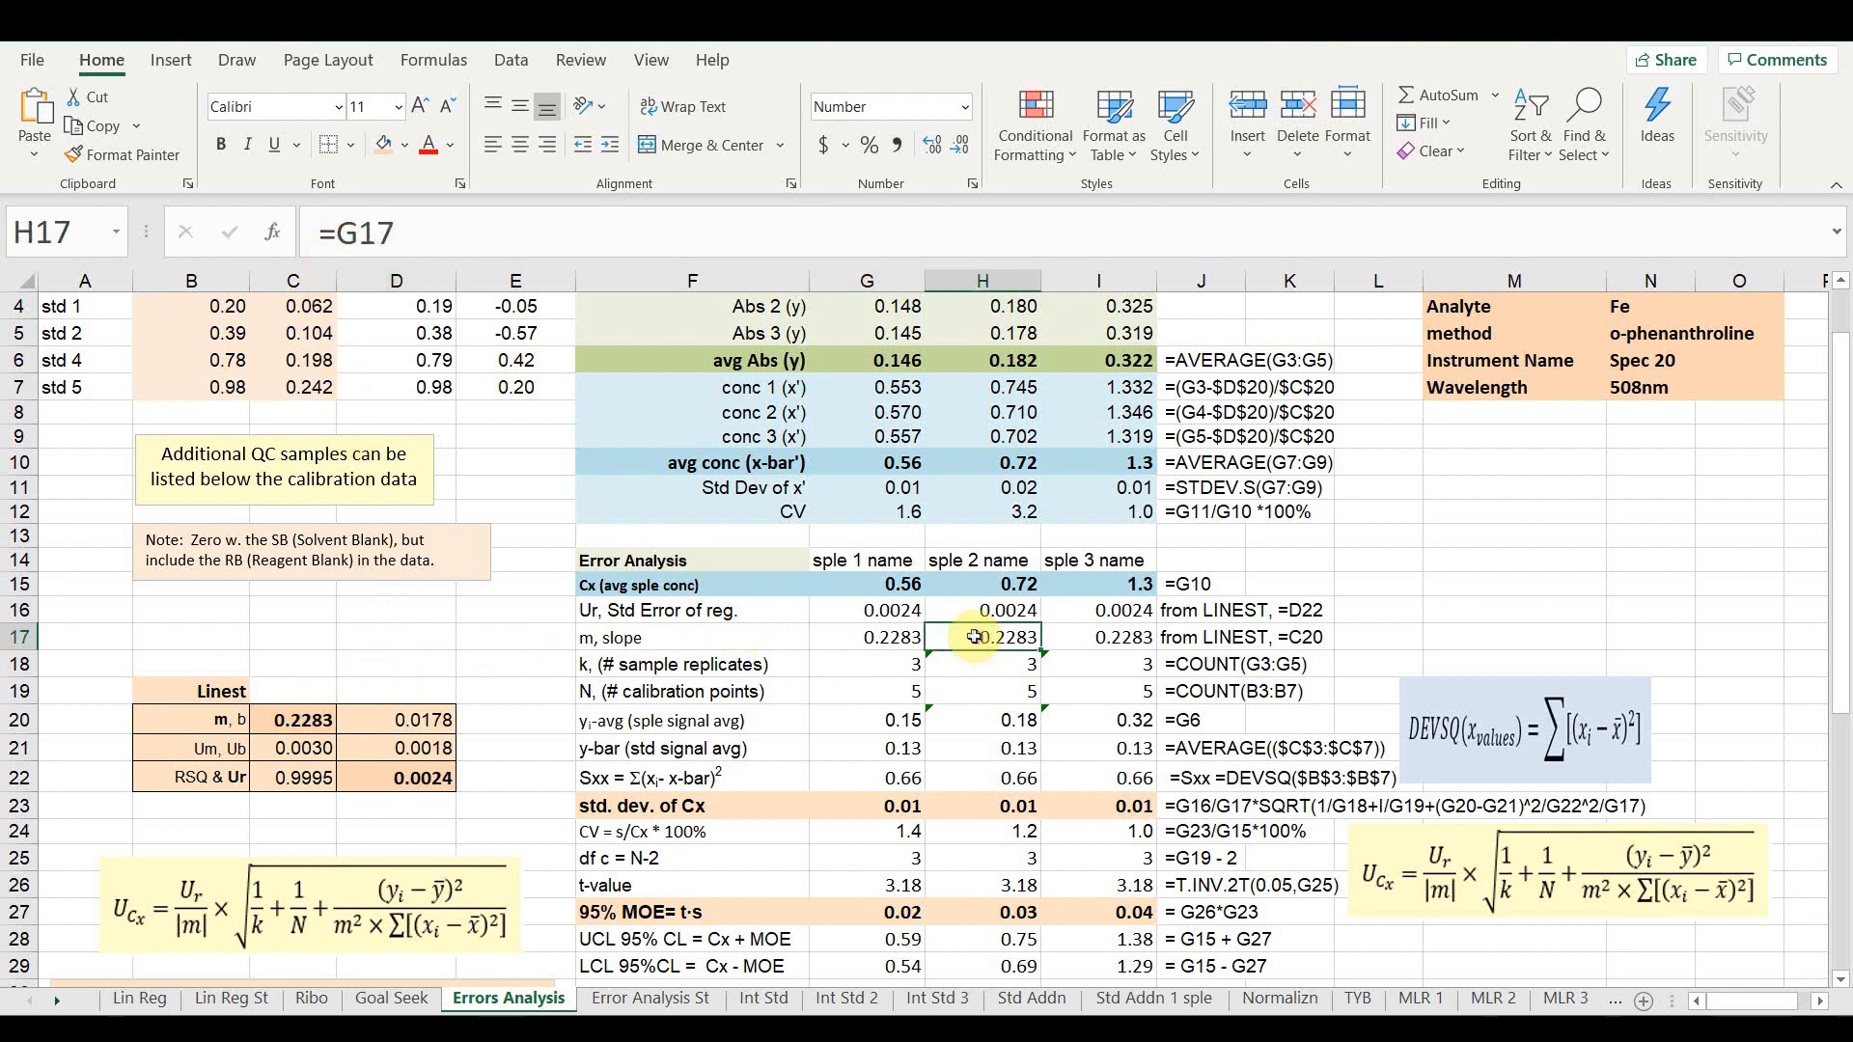
click(1076, 636)
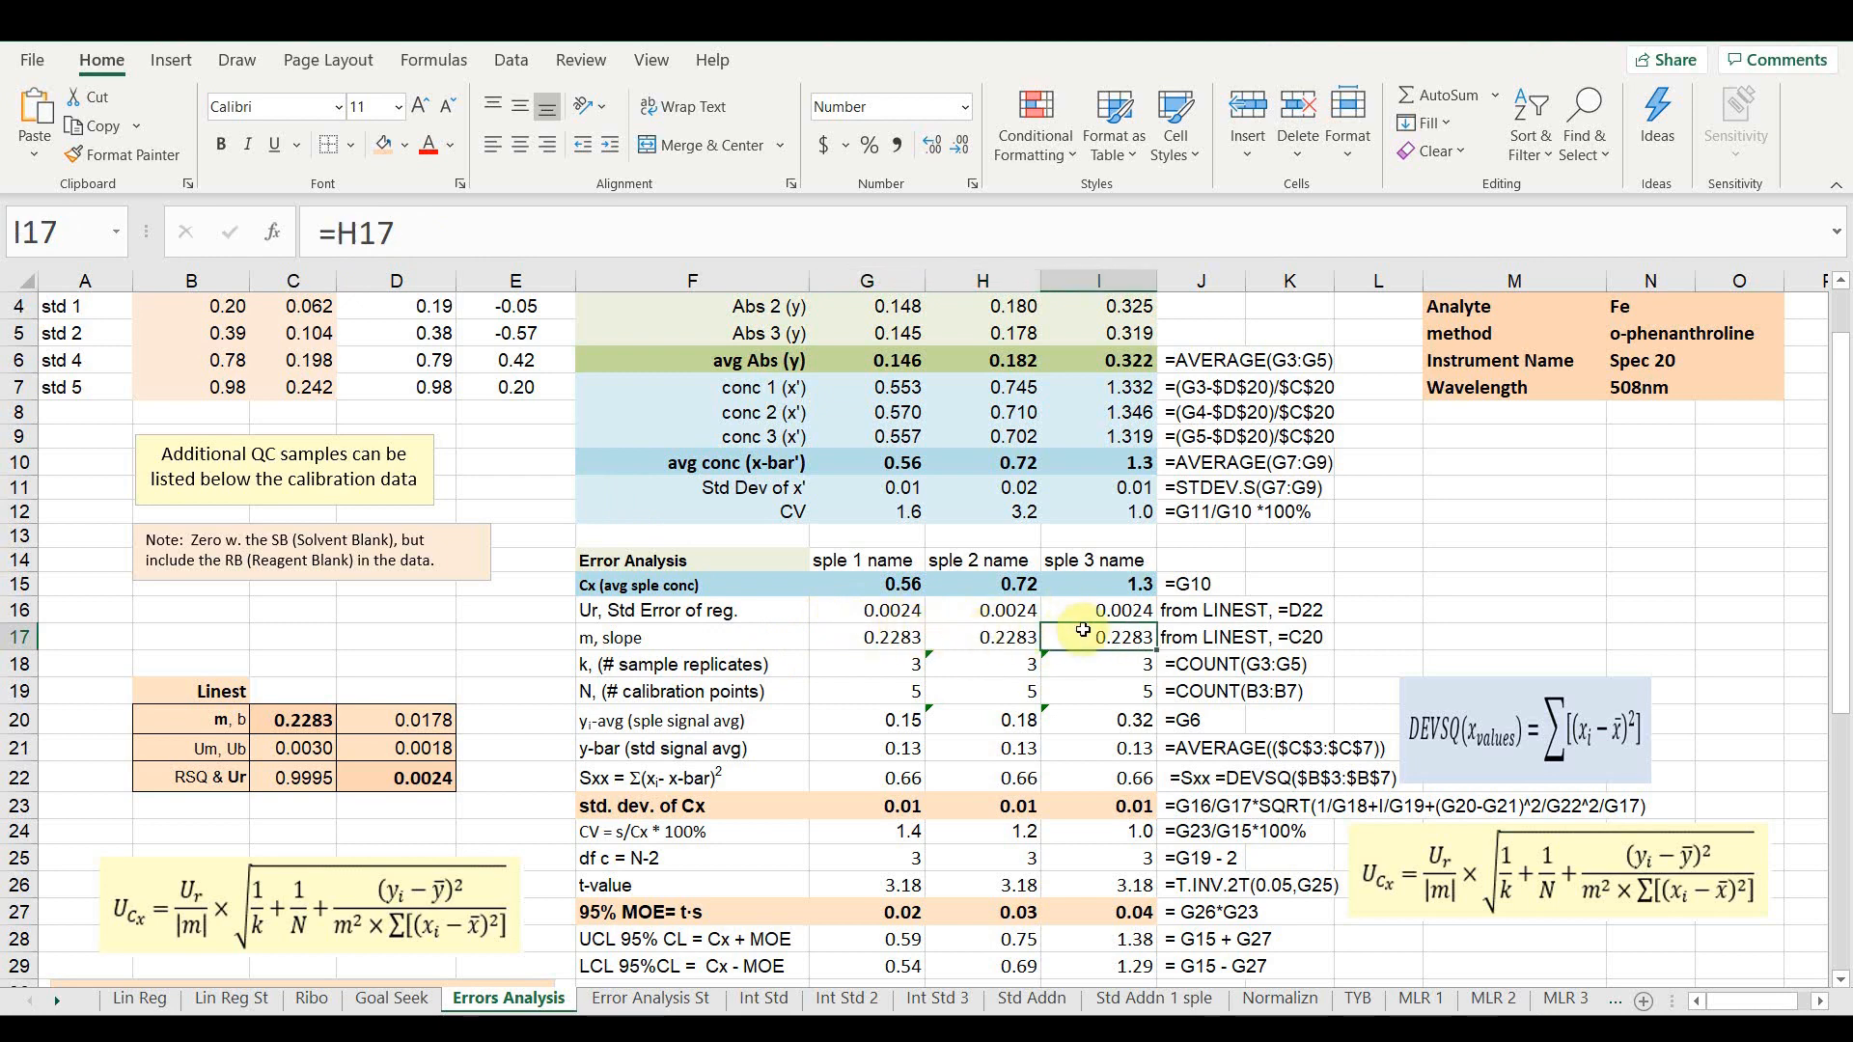
- Check the COUNT formulas for sample replicates in G18 and calibration points in G19 against the ranges they reference
click(894, 664)
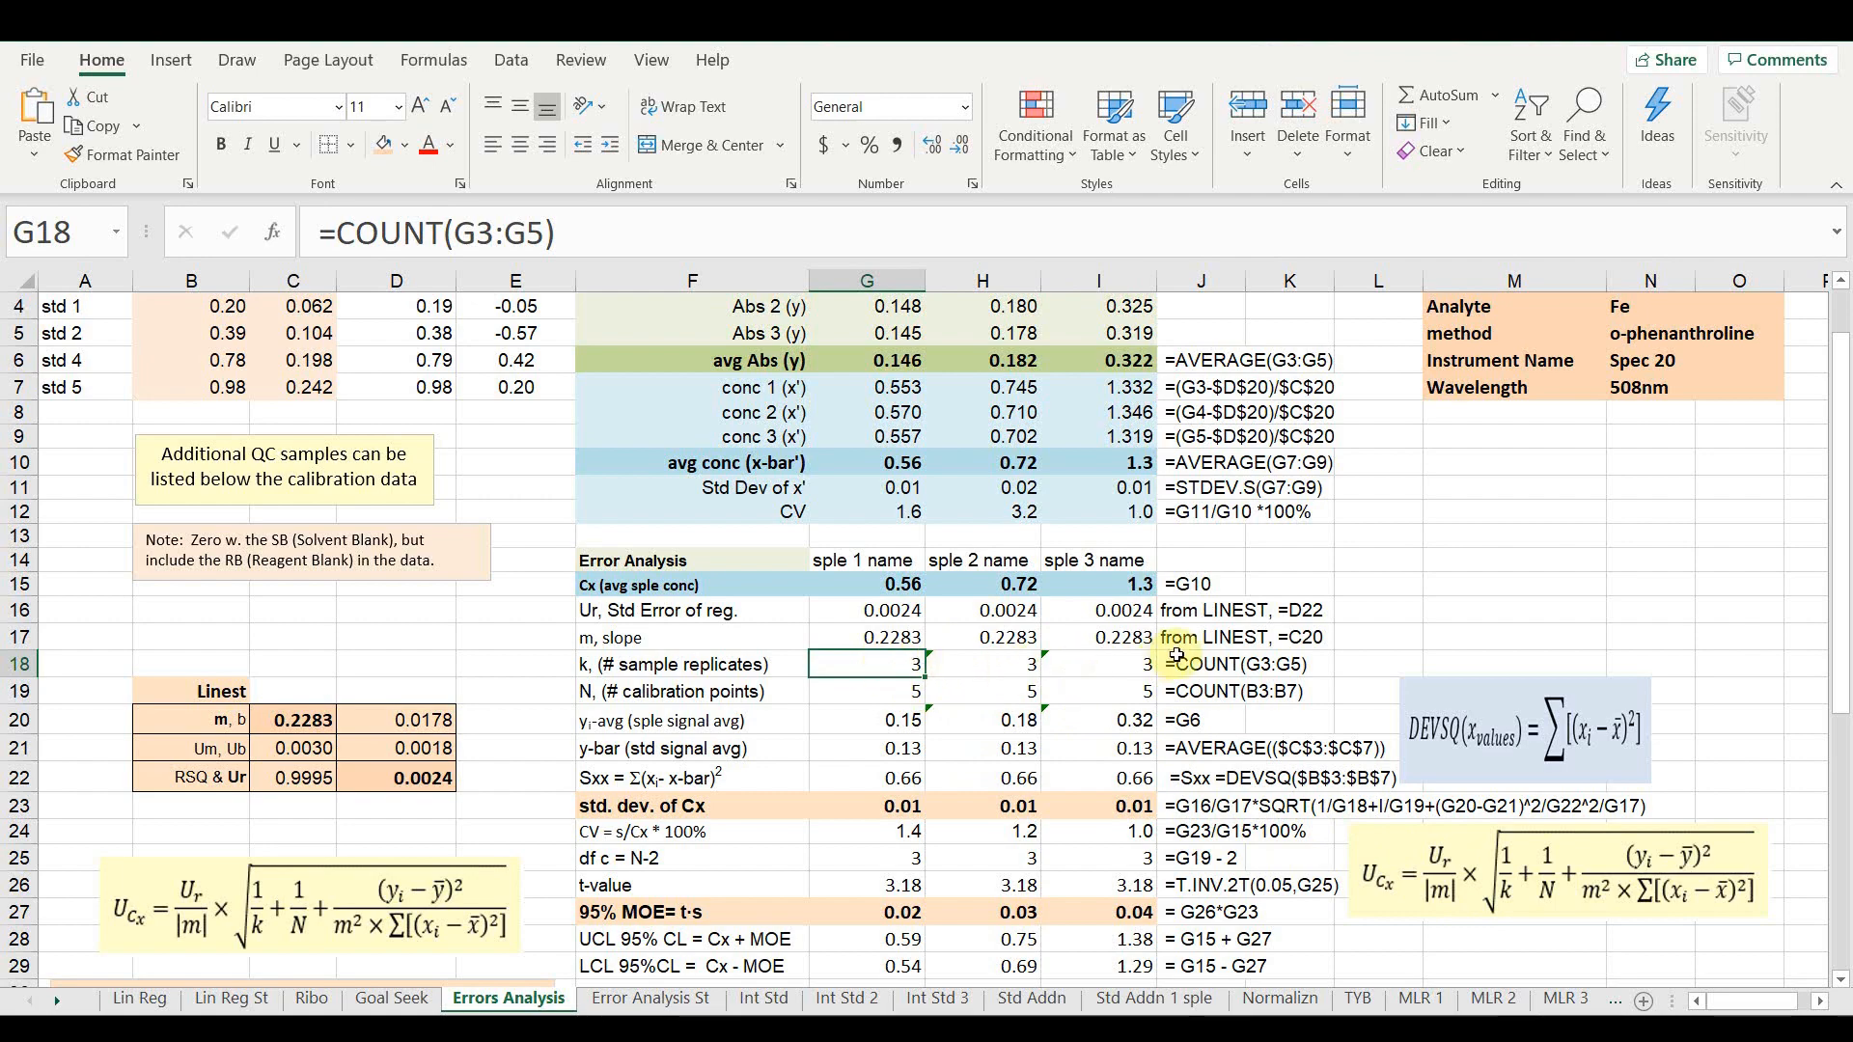
scroll(1034, 744, up, 1)
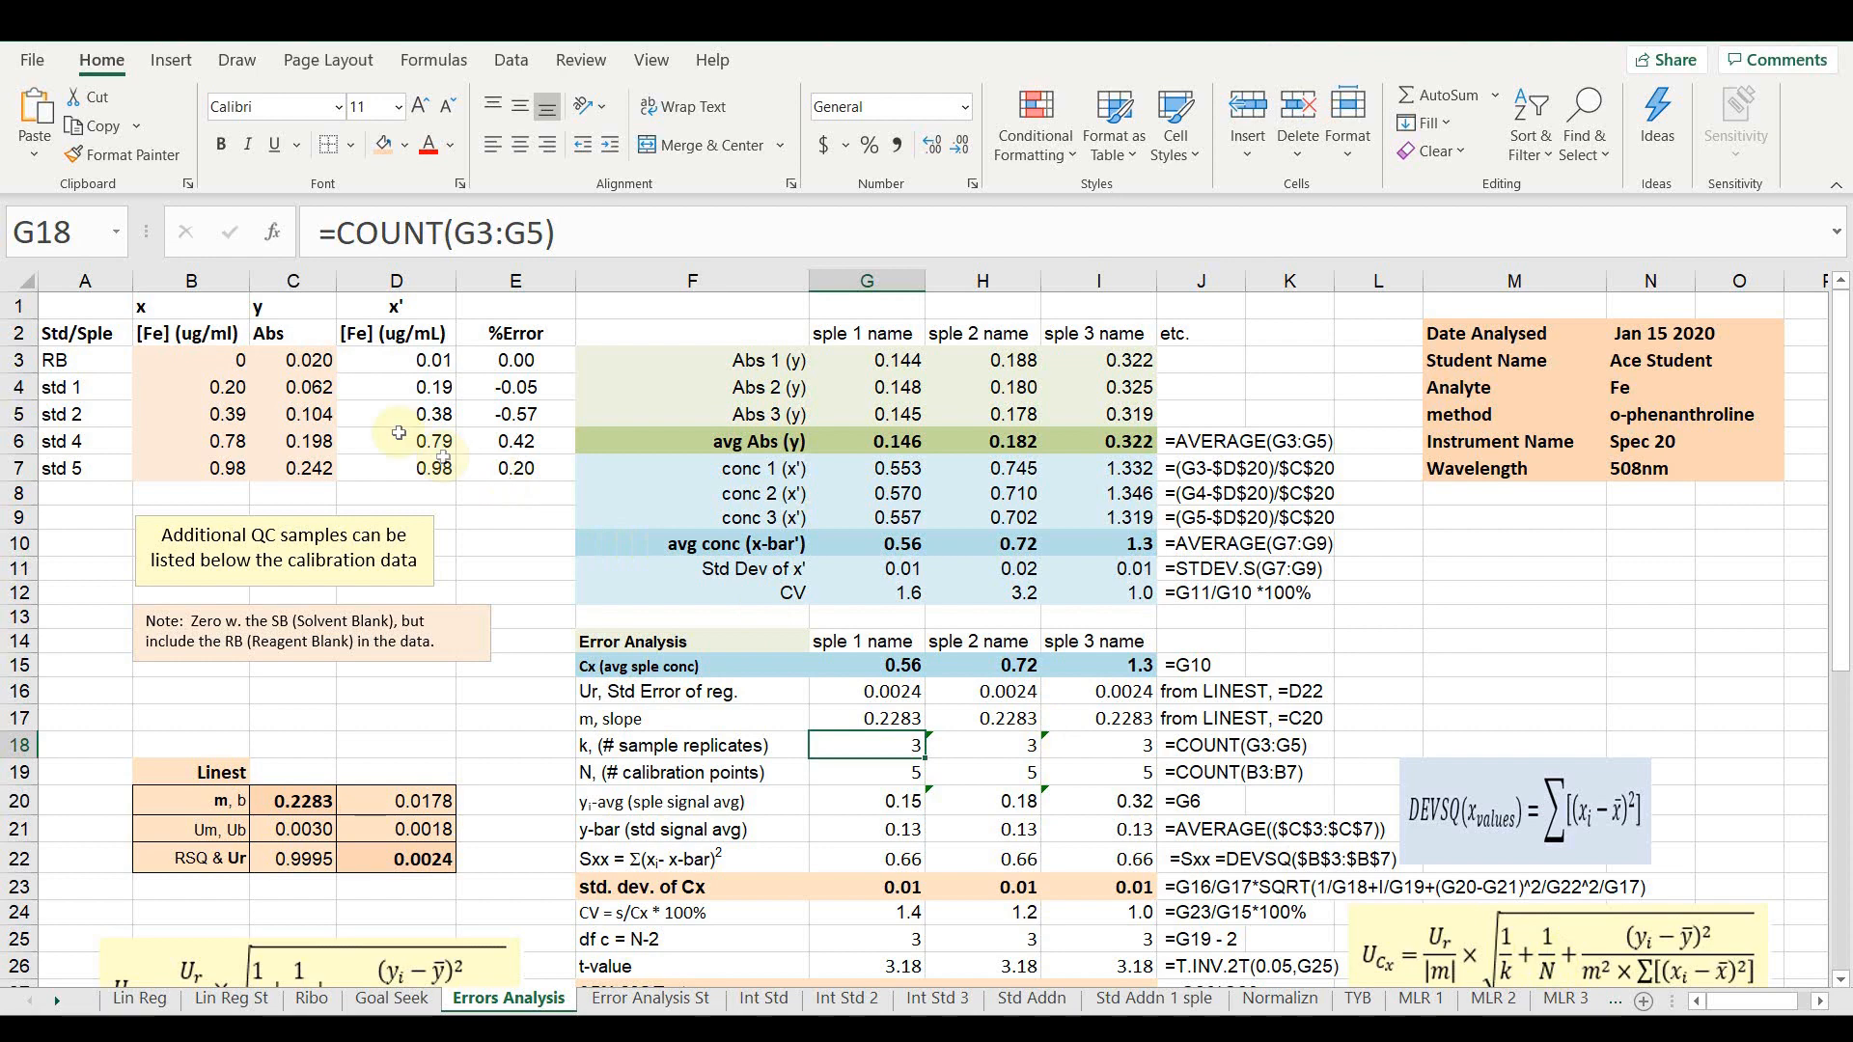
click(868, 768)
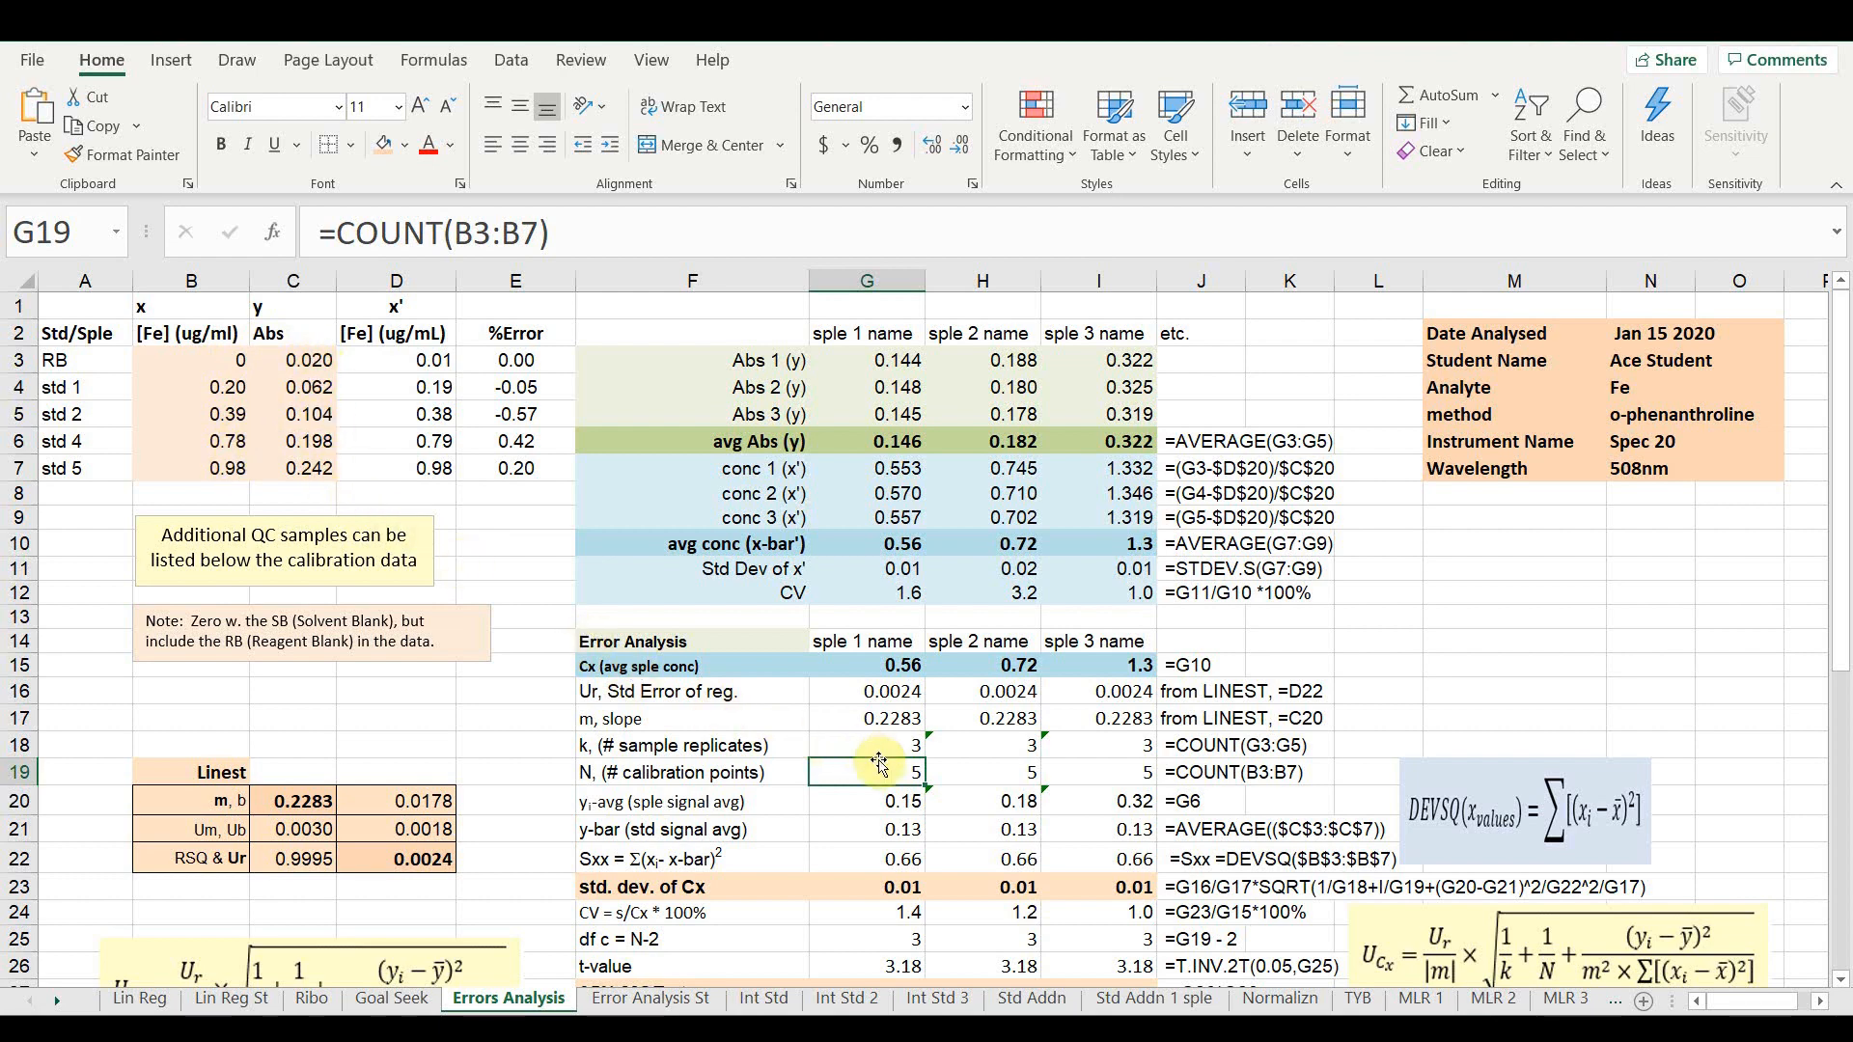
scroll(883, 762, down, 1)
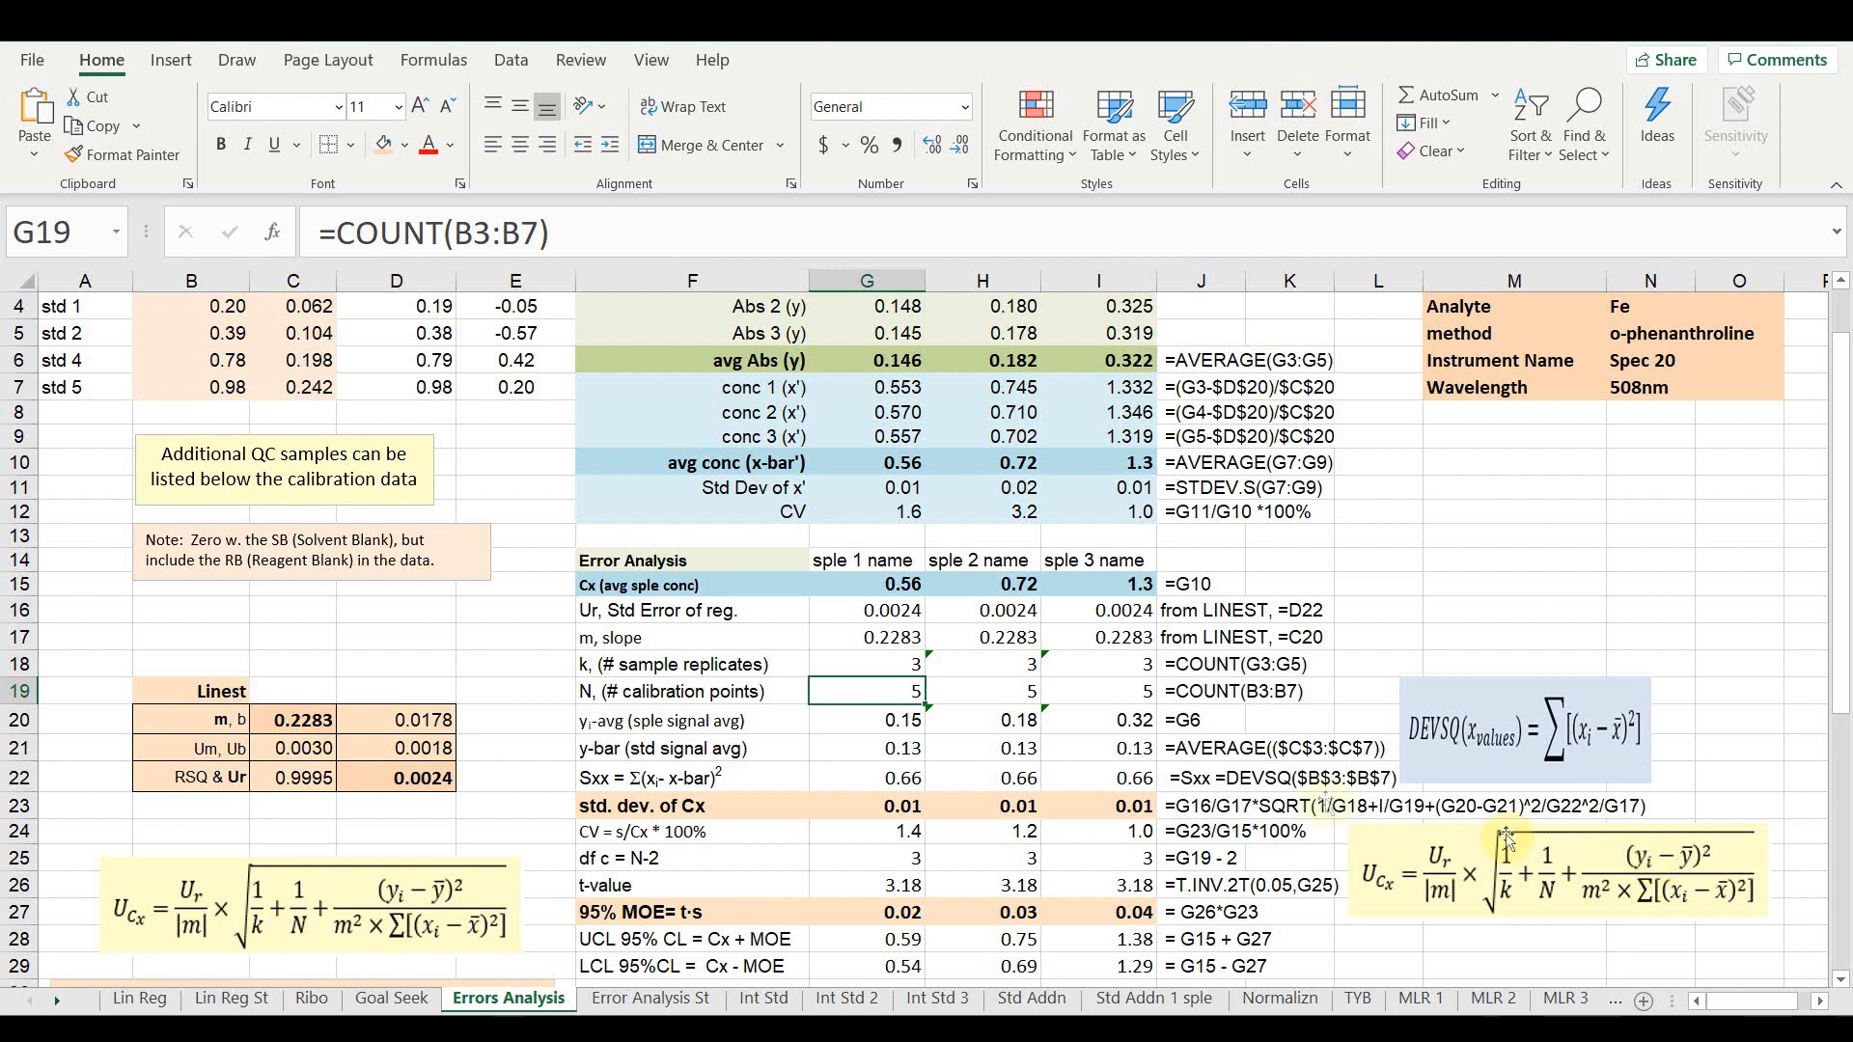
- Trace the sample signal averages in G20:I20 to the average absorbances in row 6, including the AVERAGE formula in I6
click(902, 715)
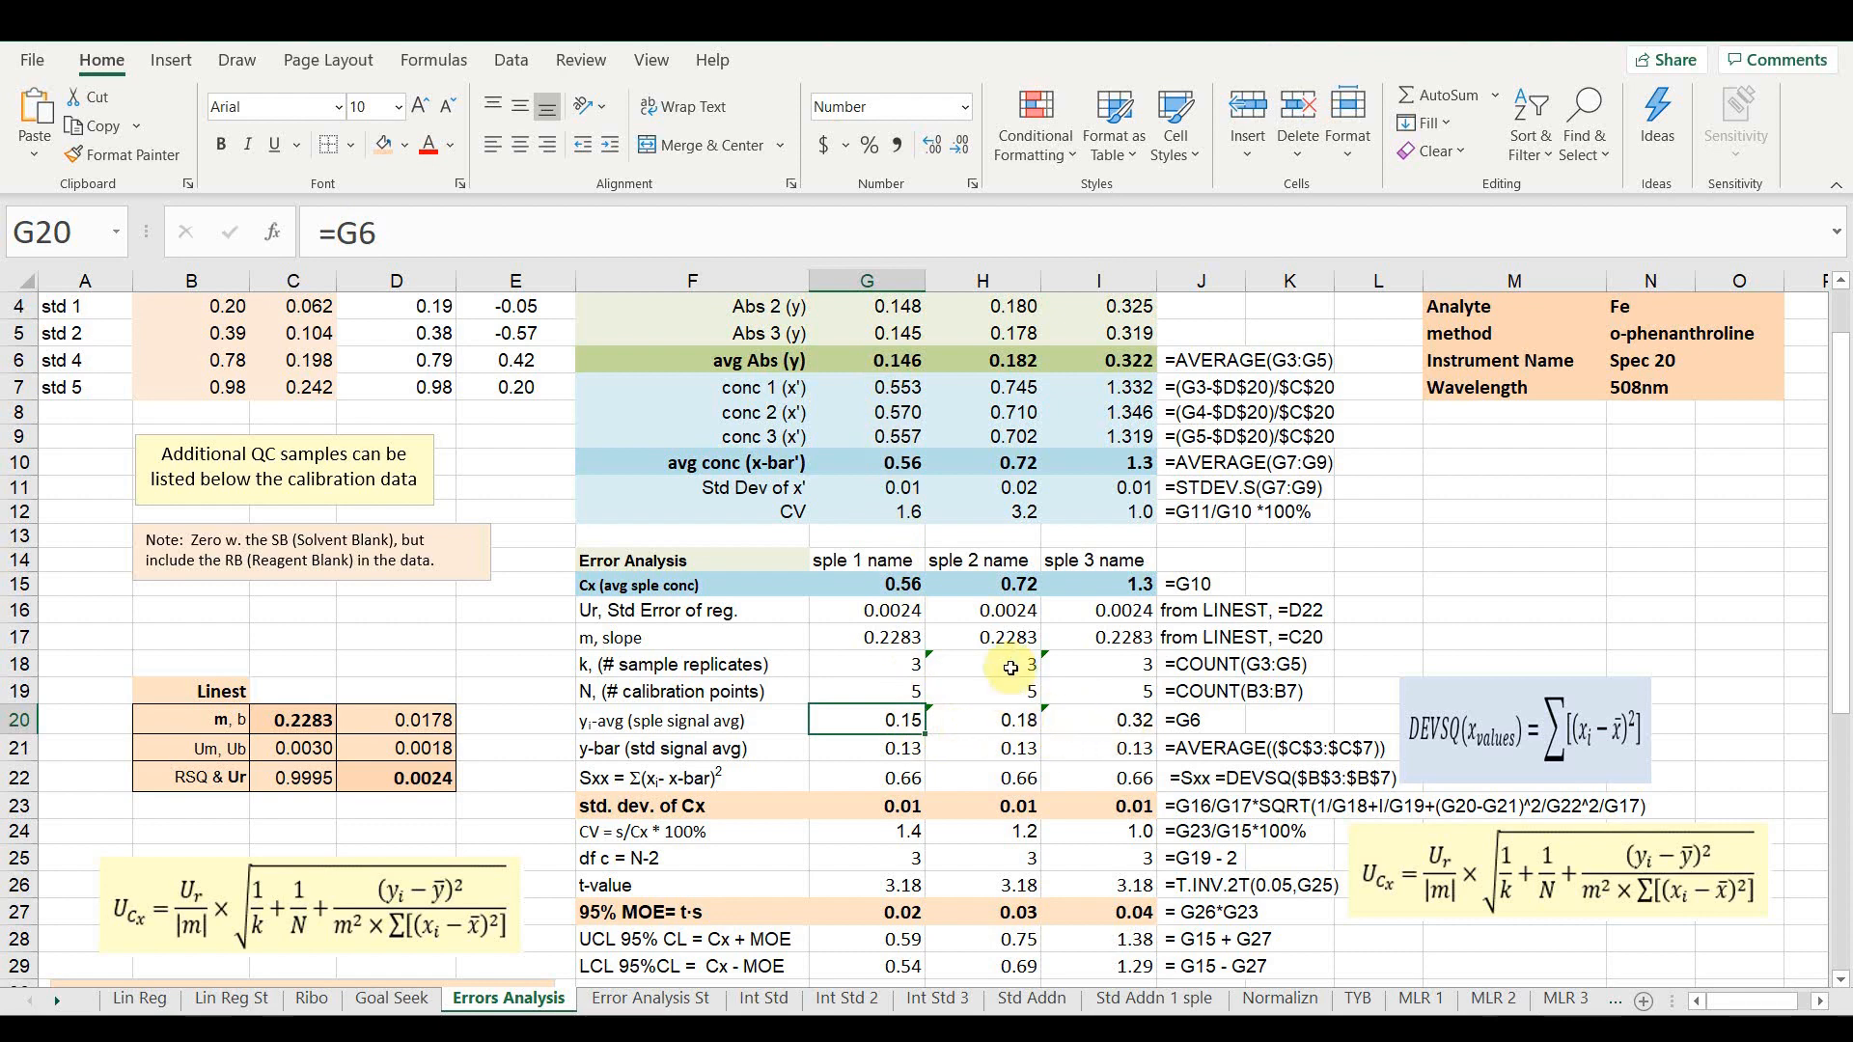
click(1004, 722)
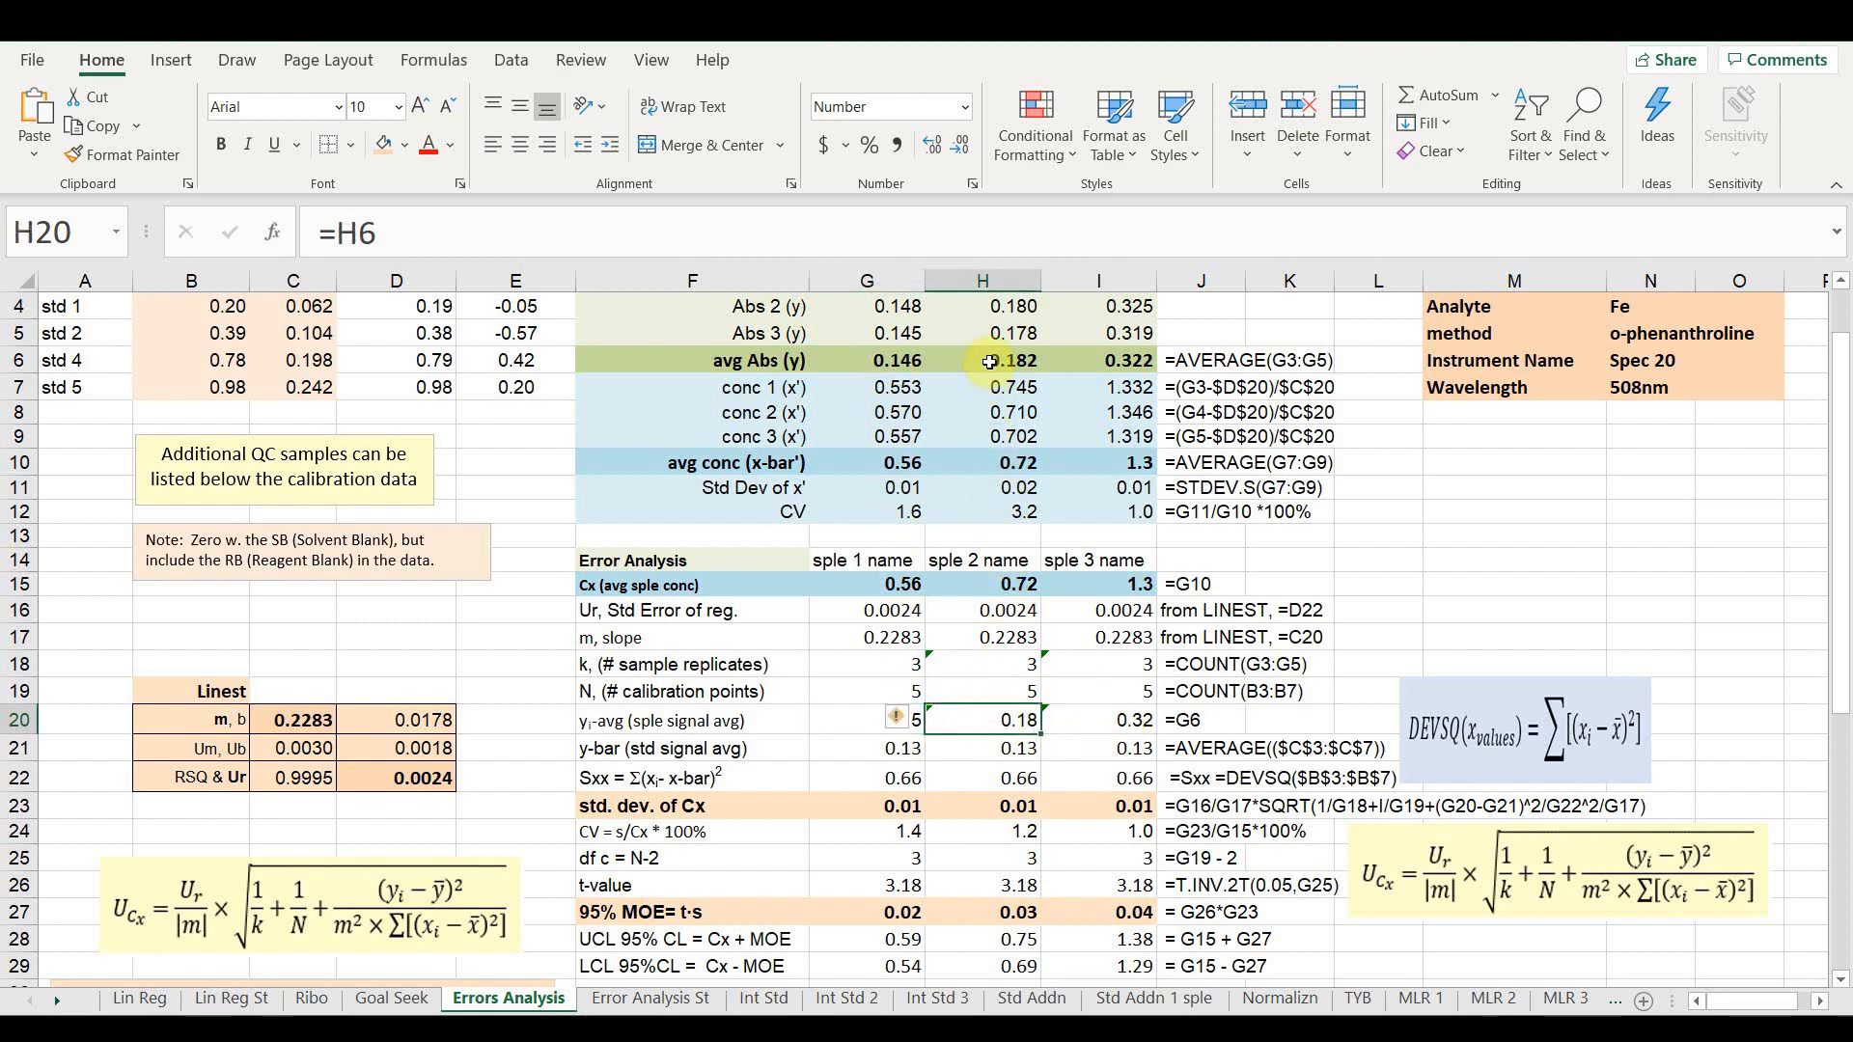
key(Right)
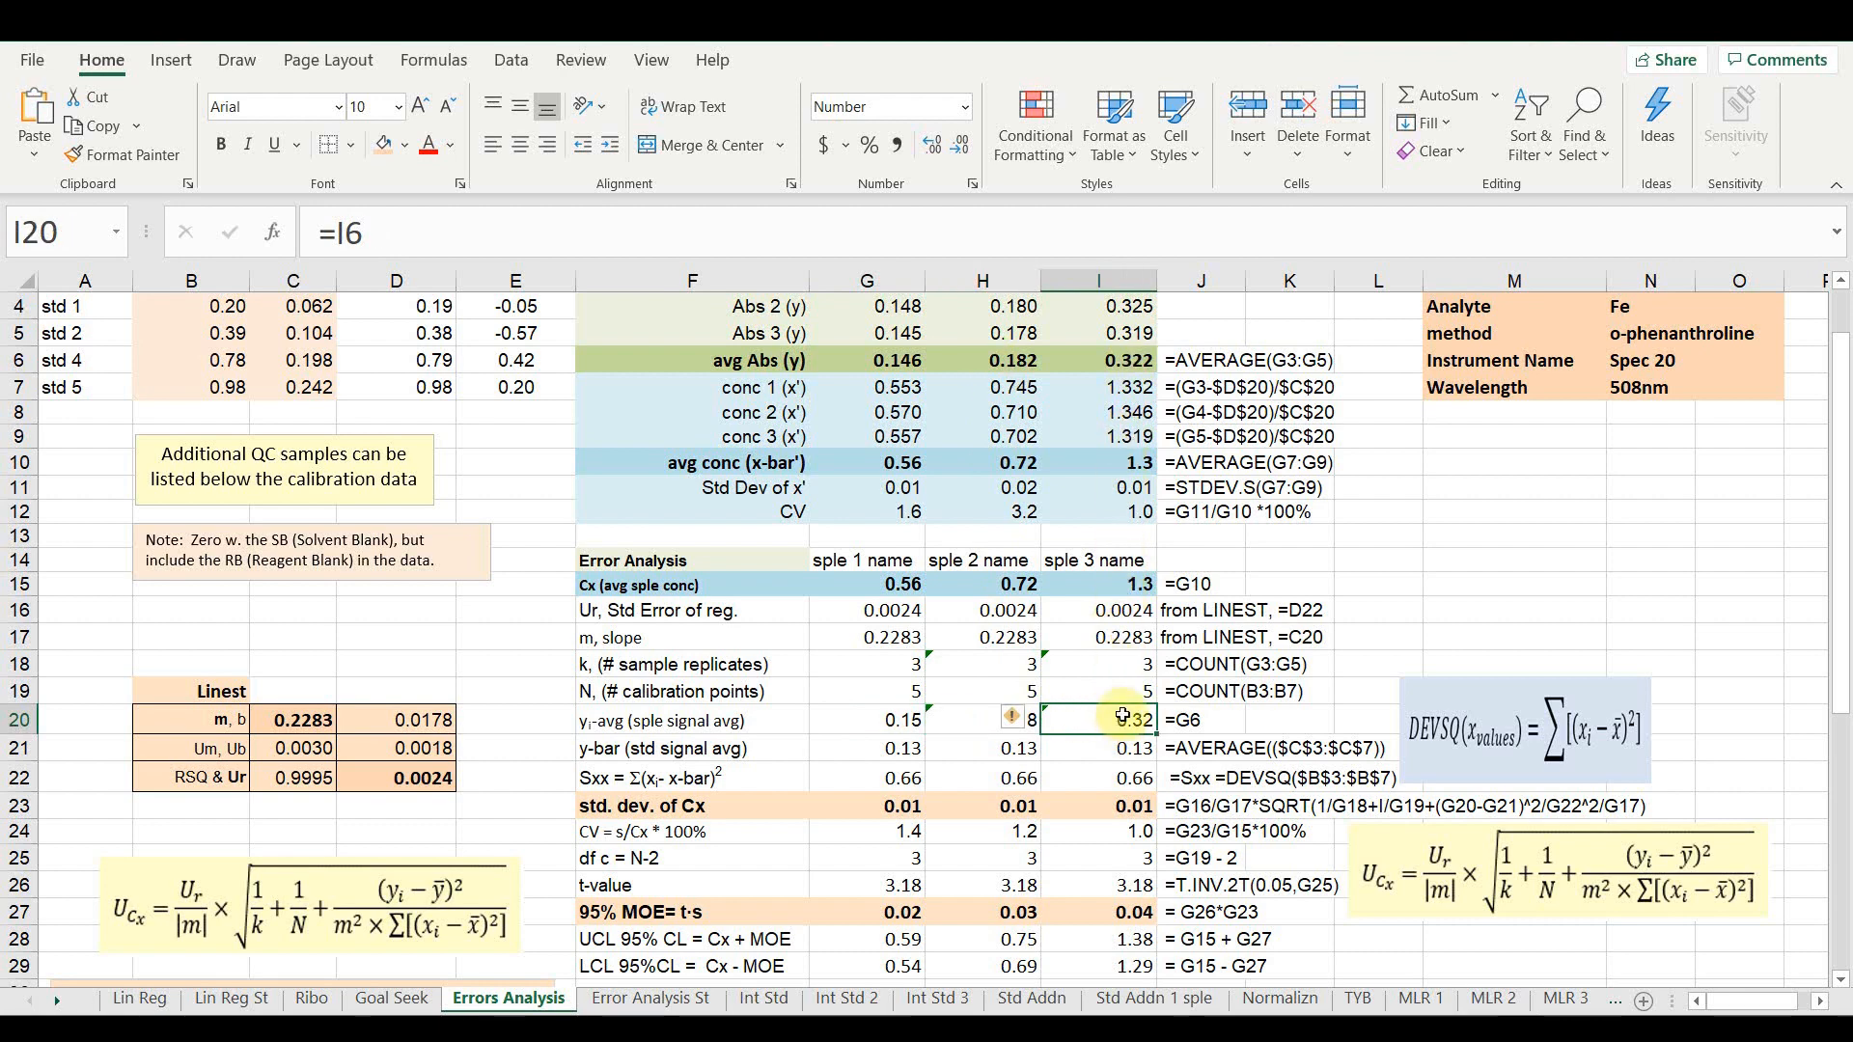
click(1114, 360)
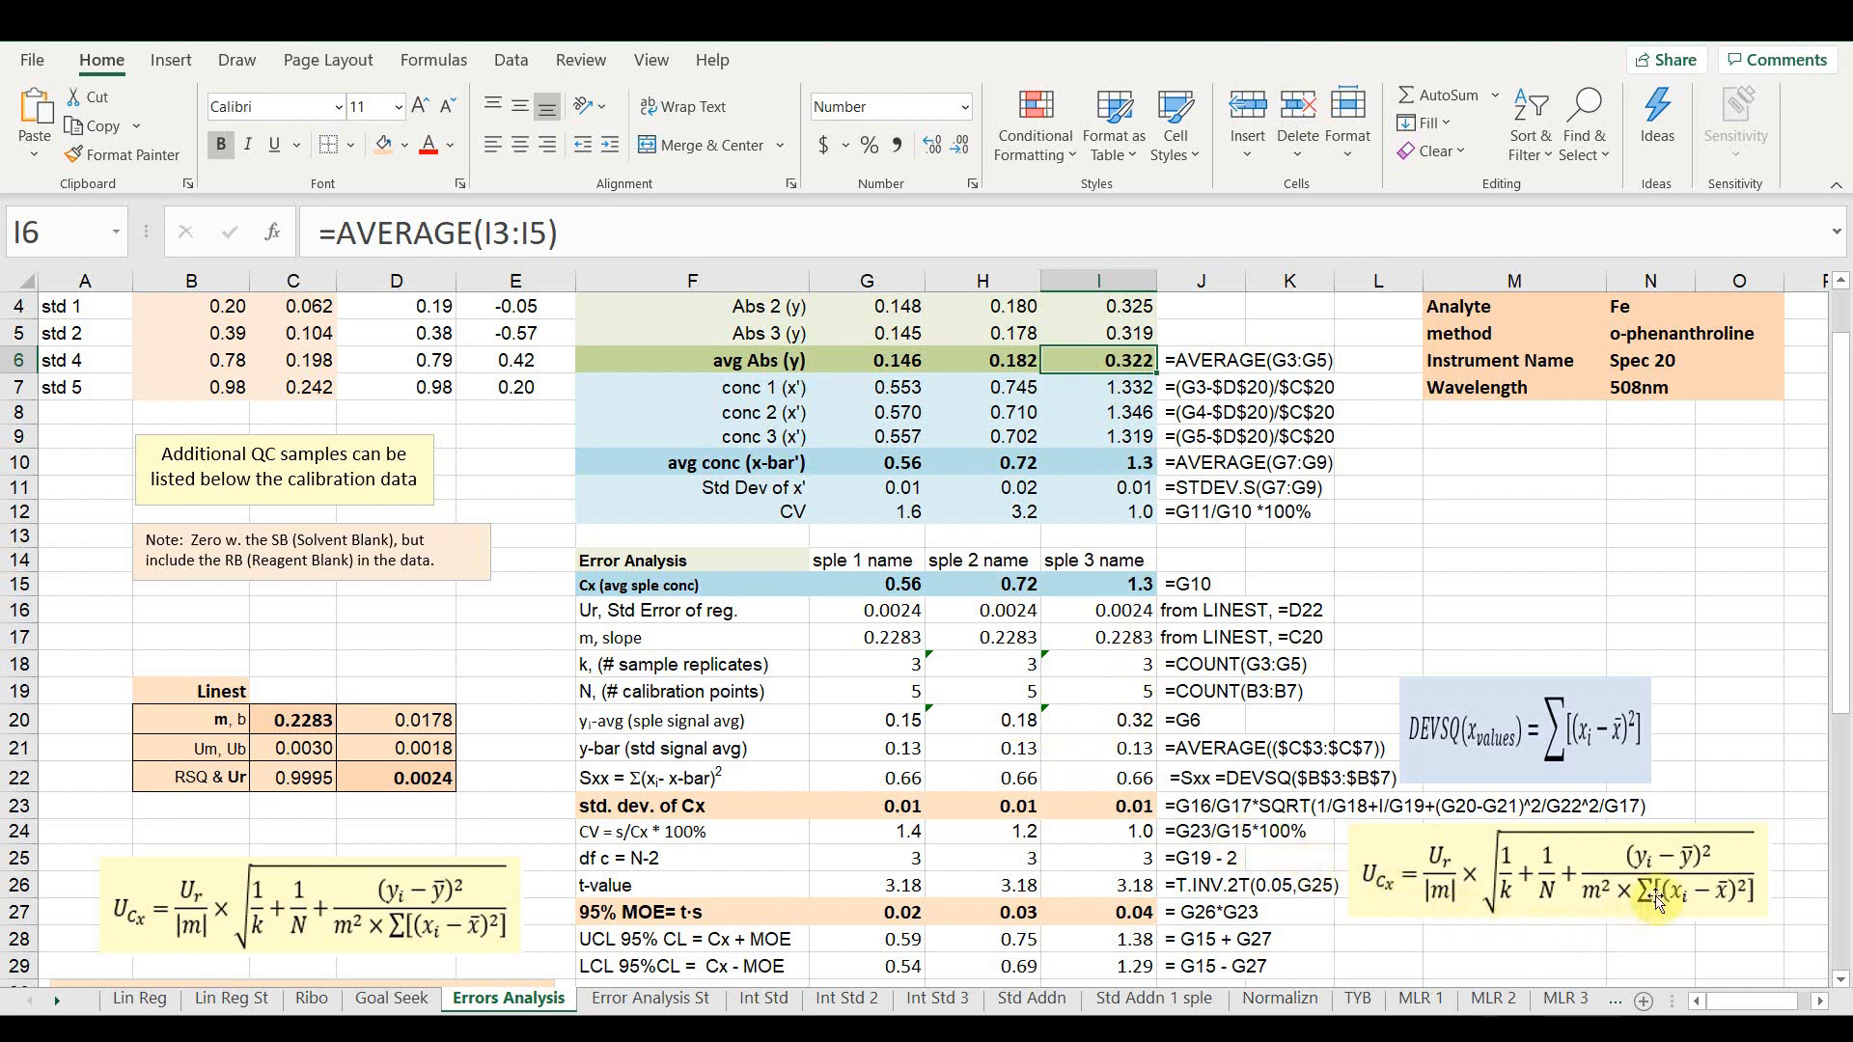
- Examine the standard signal average formula in G21 and how H21 and I21 carry it across for the Cx uncertainty equation
click(908, 747)
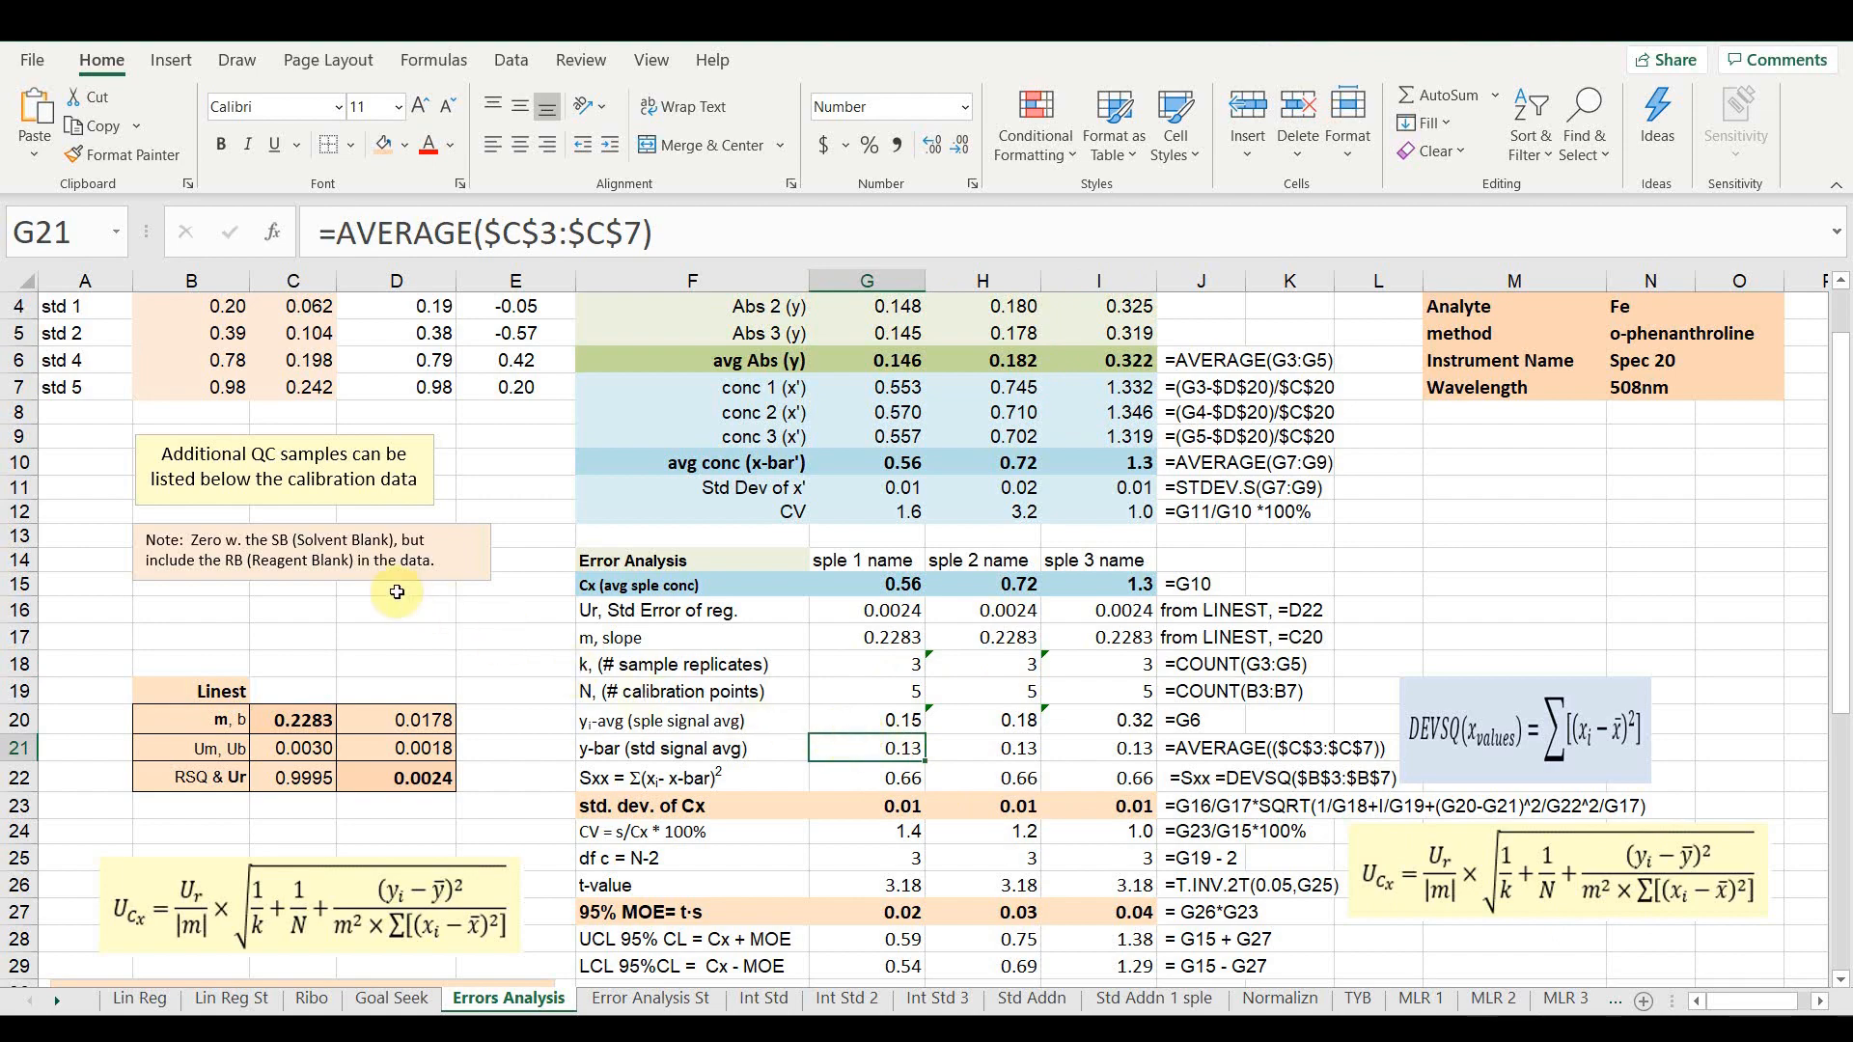
scroll(399, 593, up, 1)
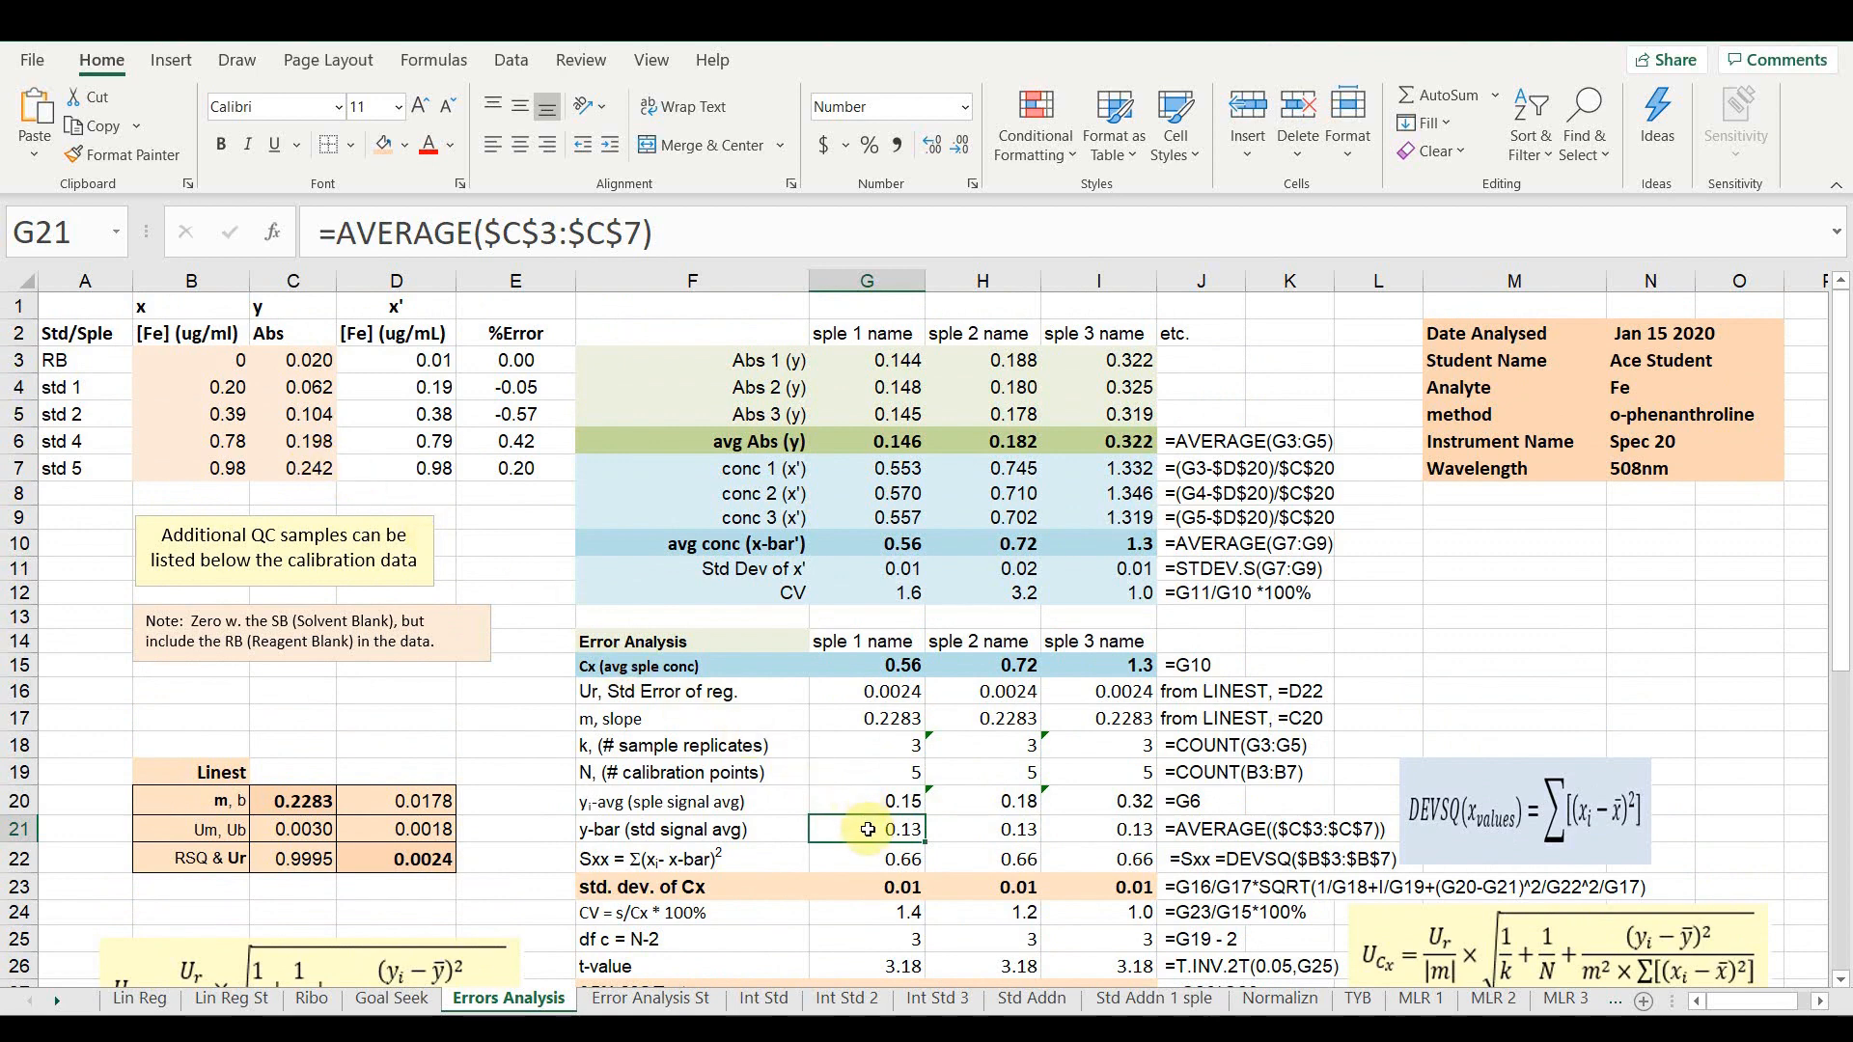
click(1001, 834)
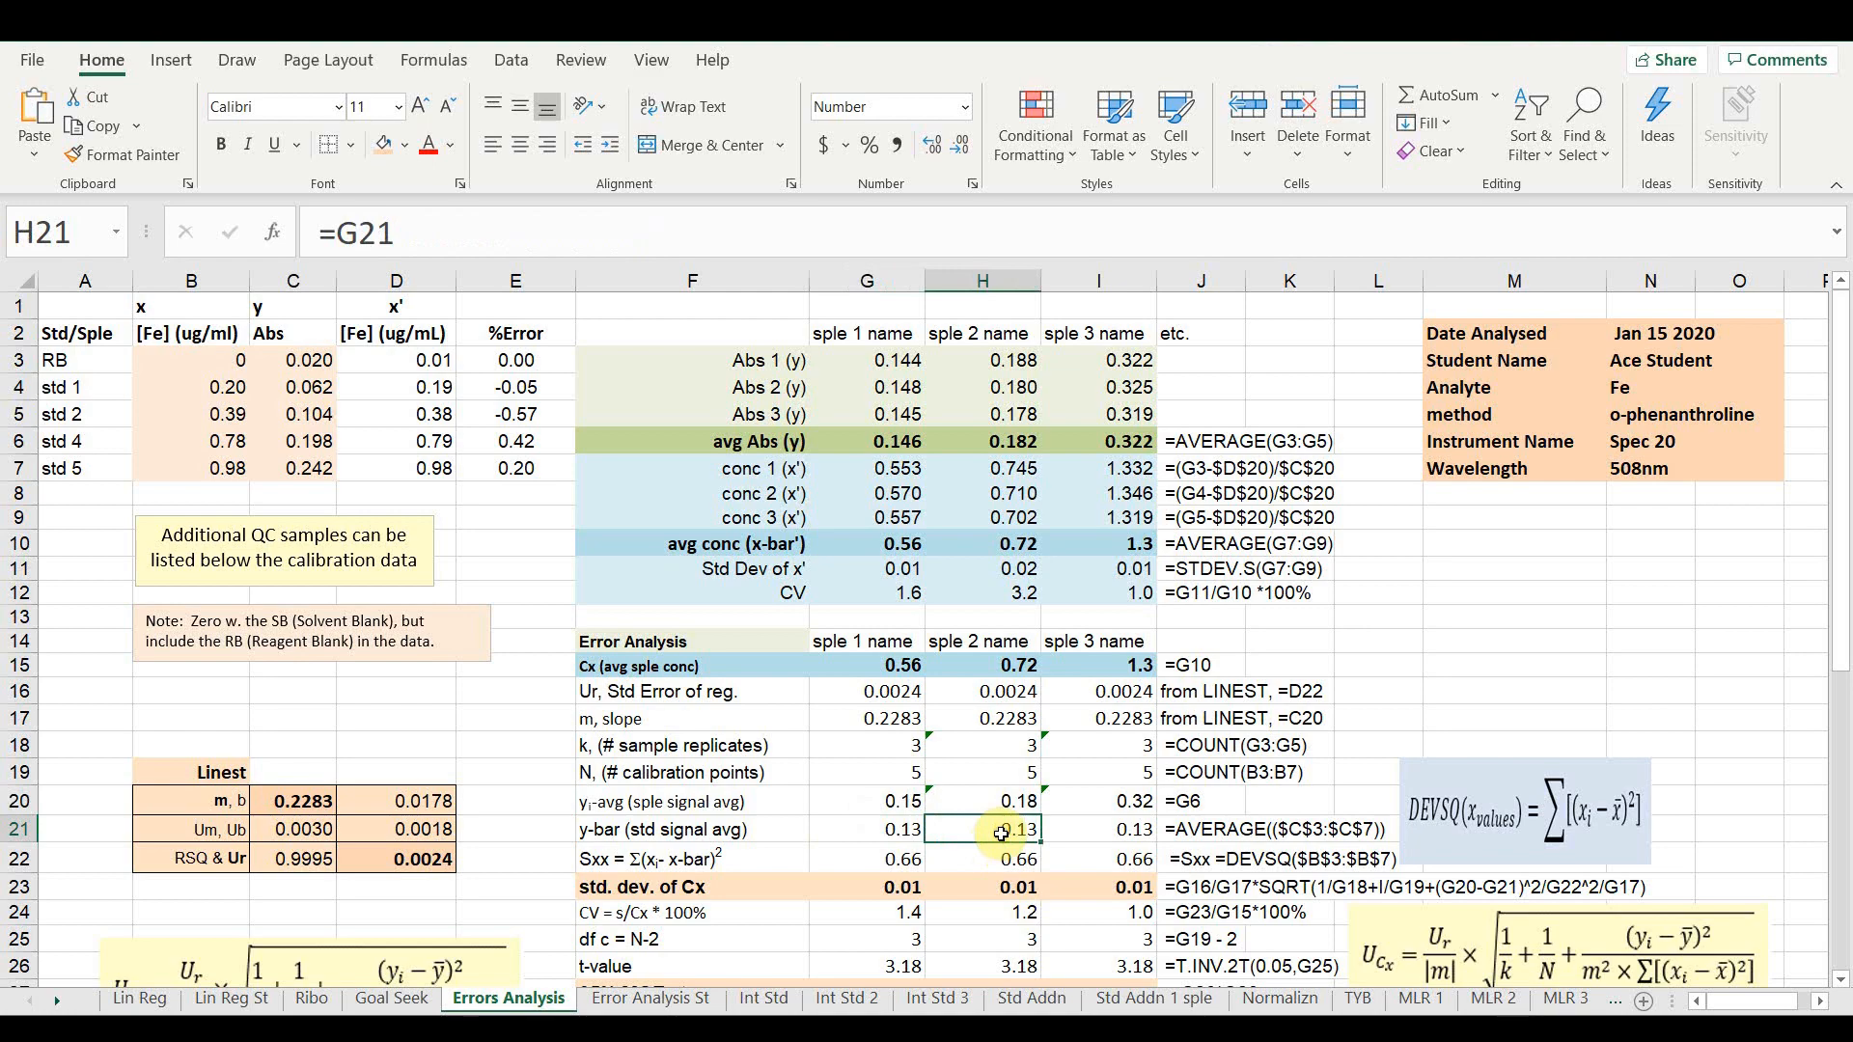
click(1066, 836)
click(886, 827)
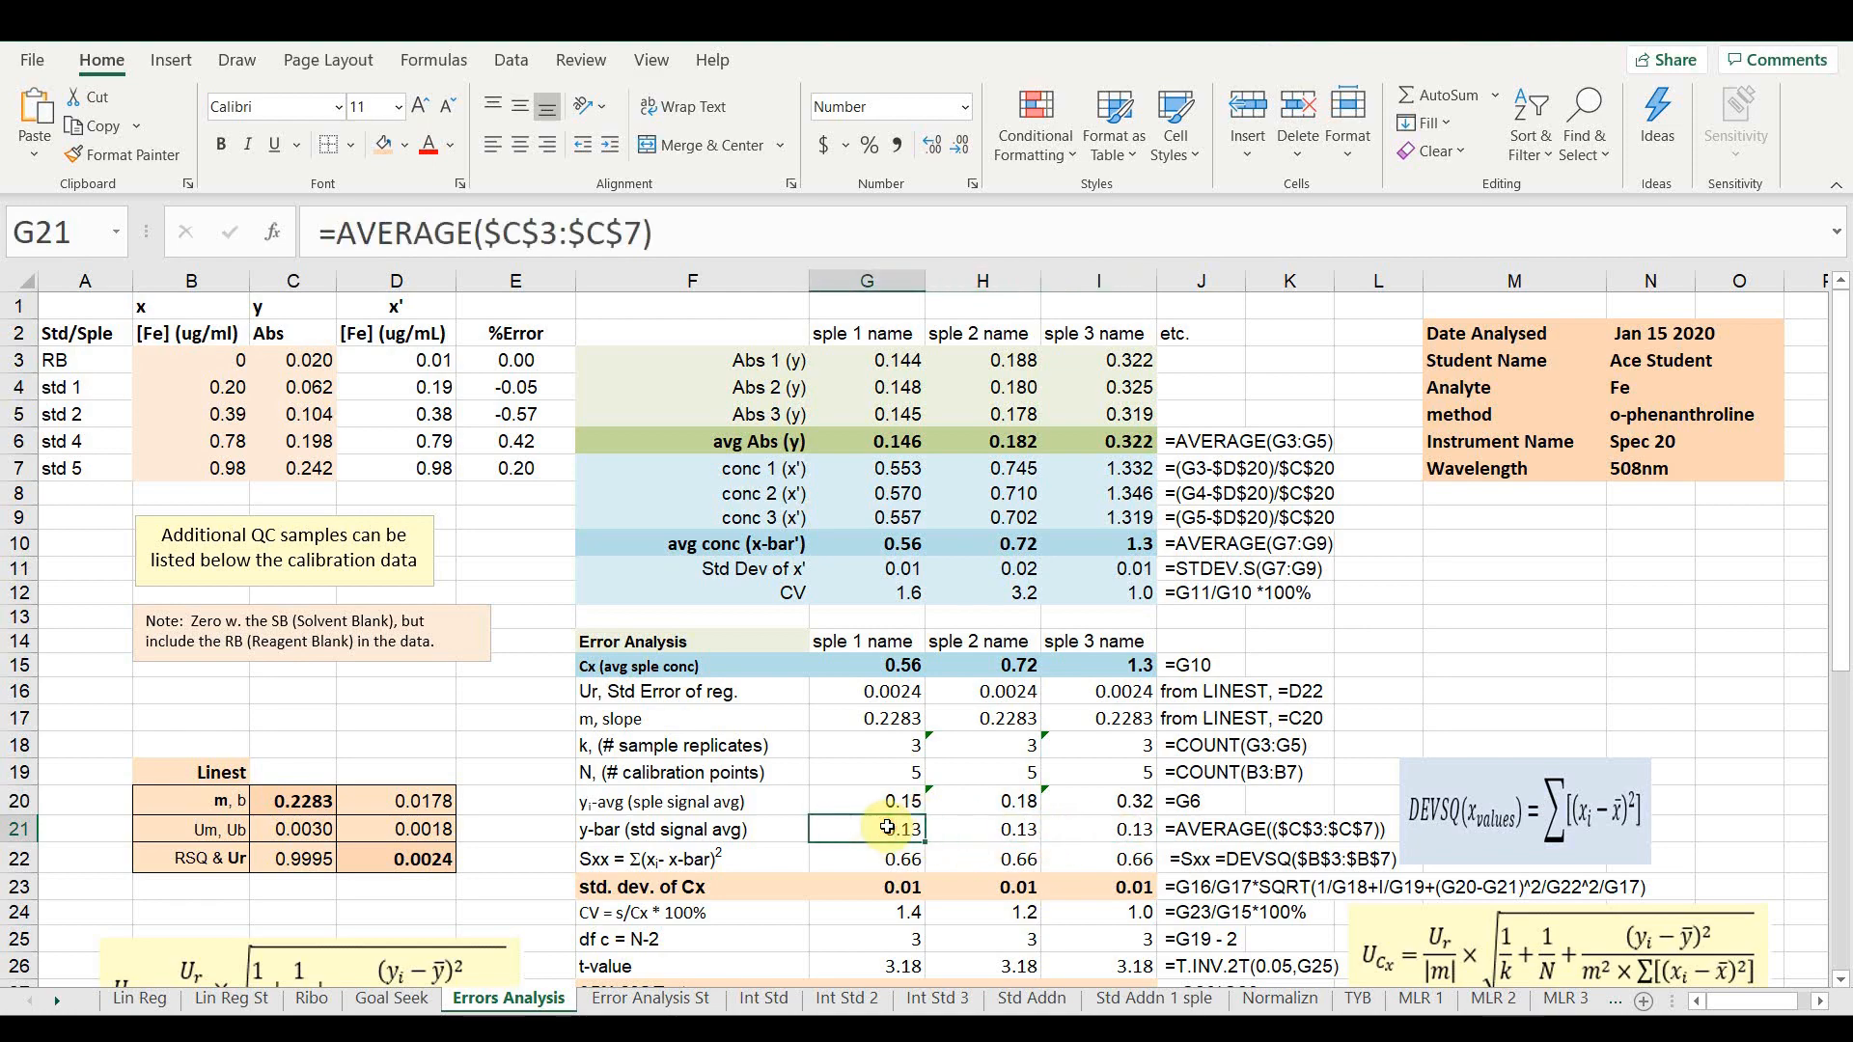
scroll(886, 827, down, 1)
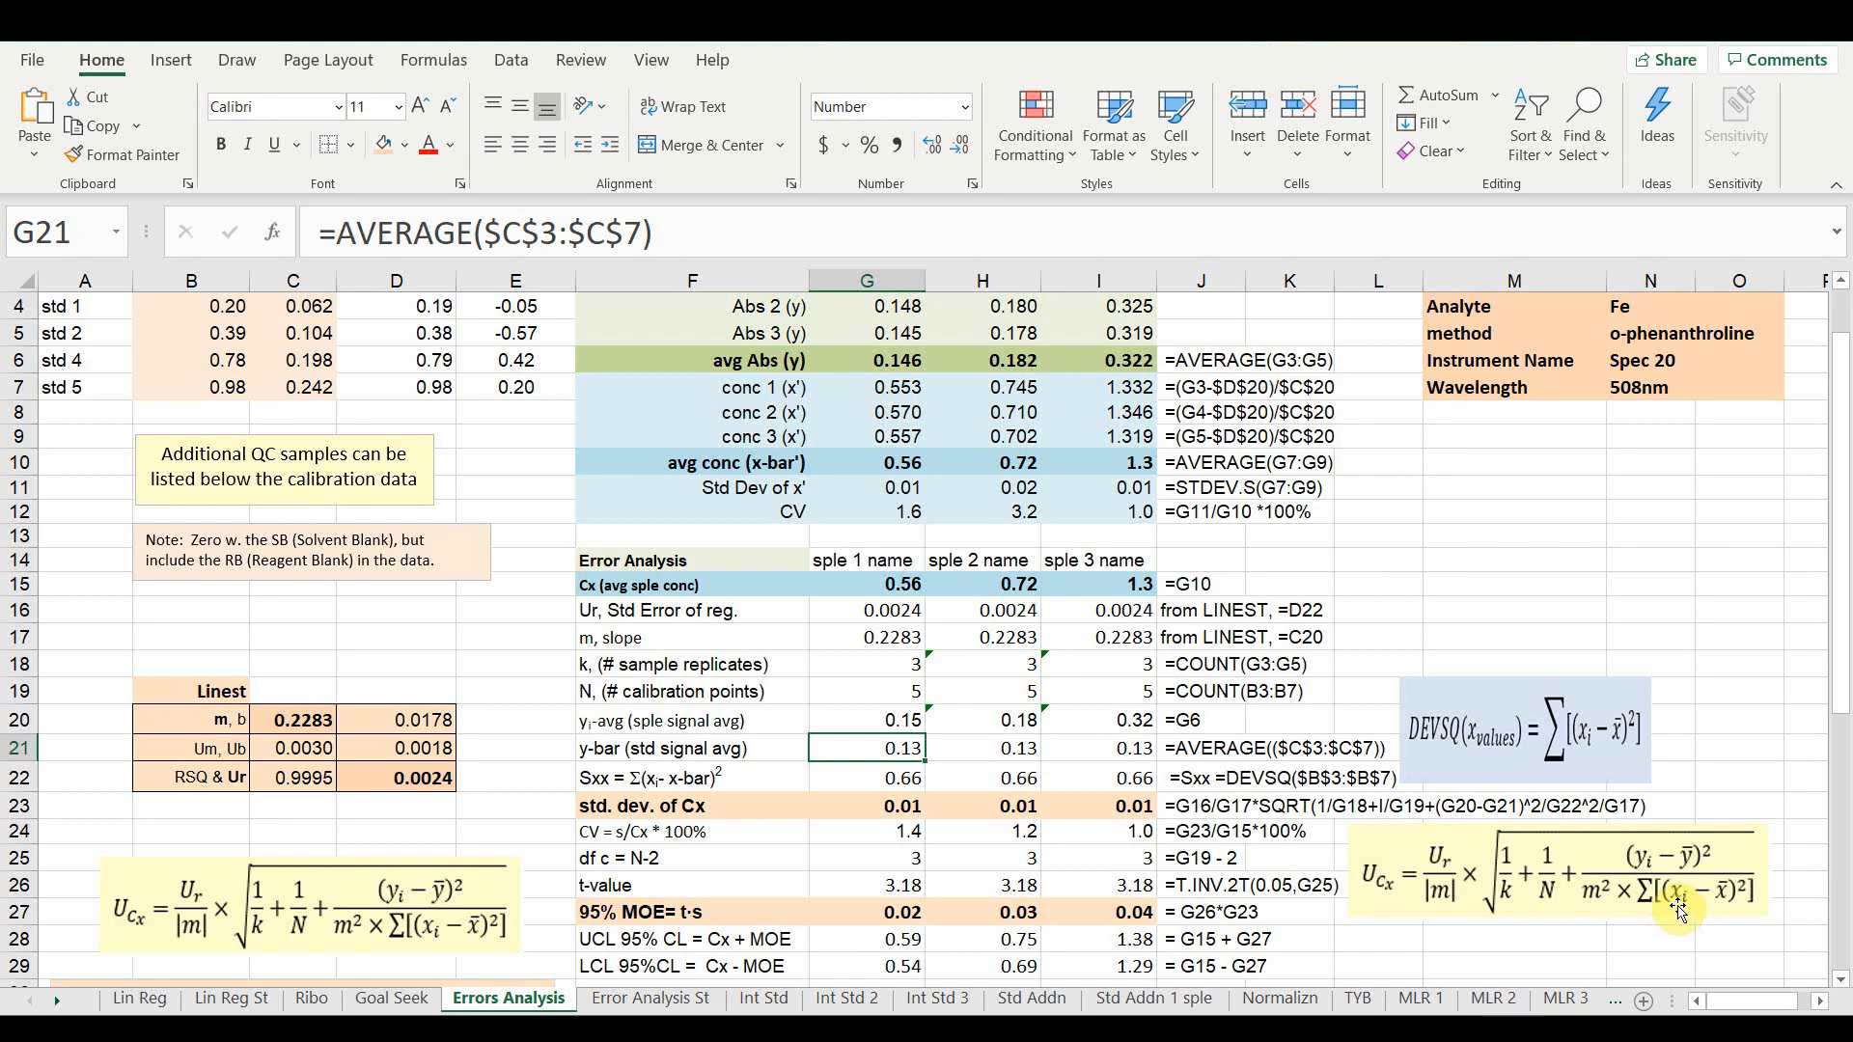
- Examine the DEVSQ formula for Sxx in G22 against the standard concentrations in B3:B7 and the sum-of-squares equation
scroll(762, 839, up, 1)
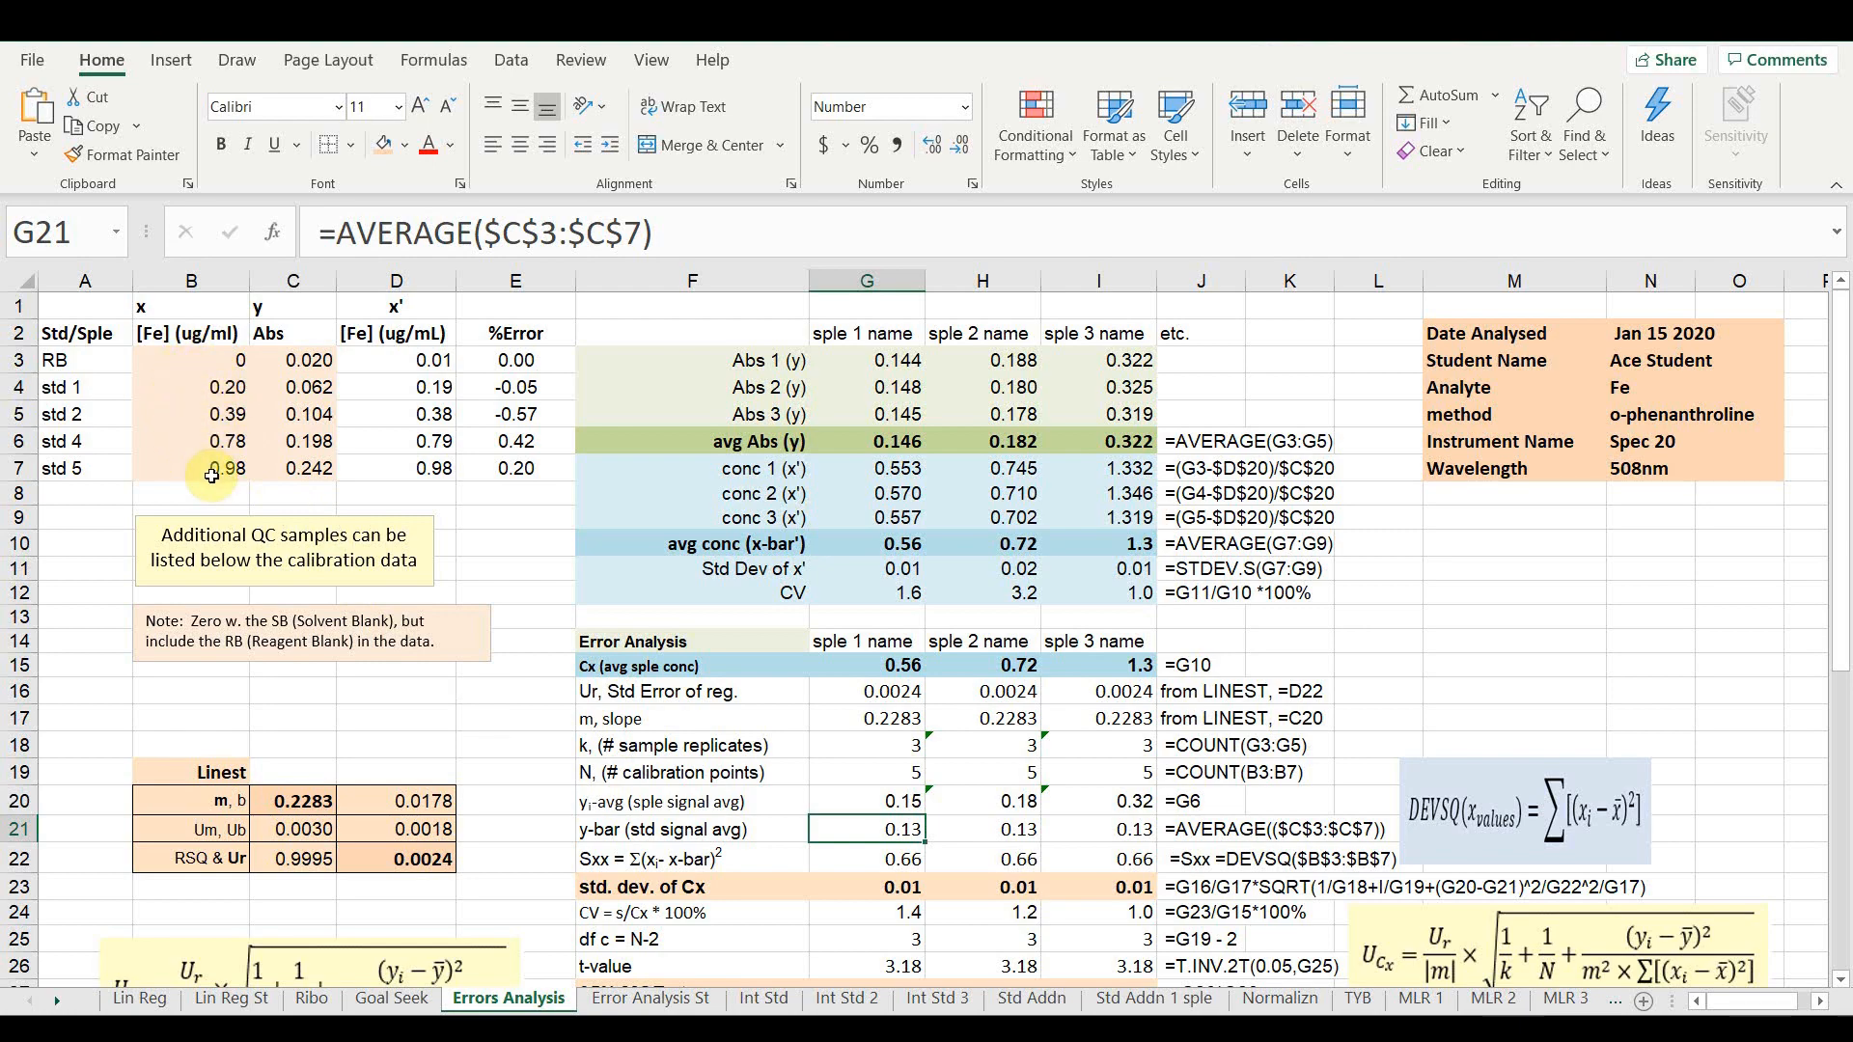
scroll(214, 473, down, 1)
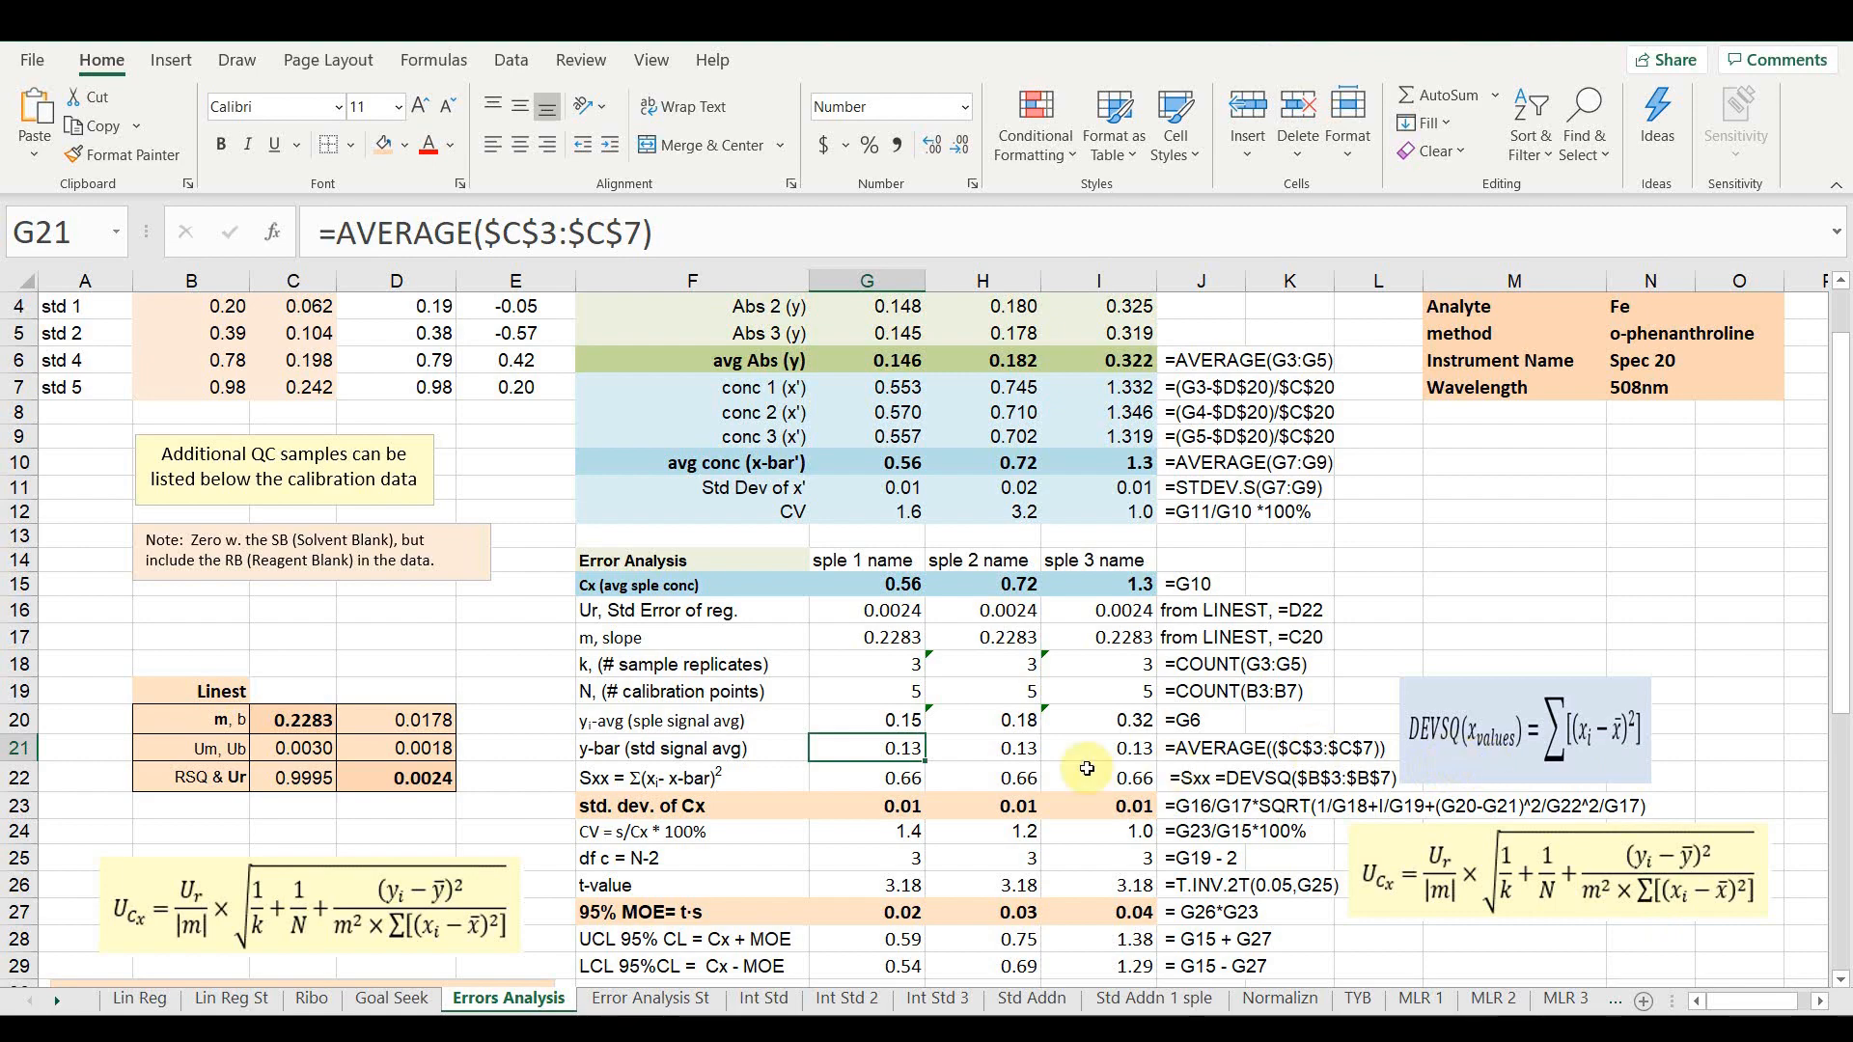
click(866, 778)
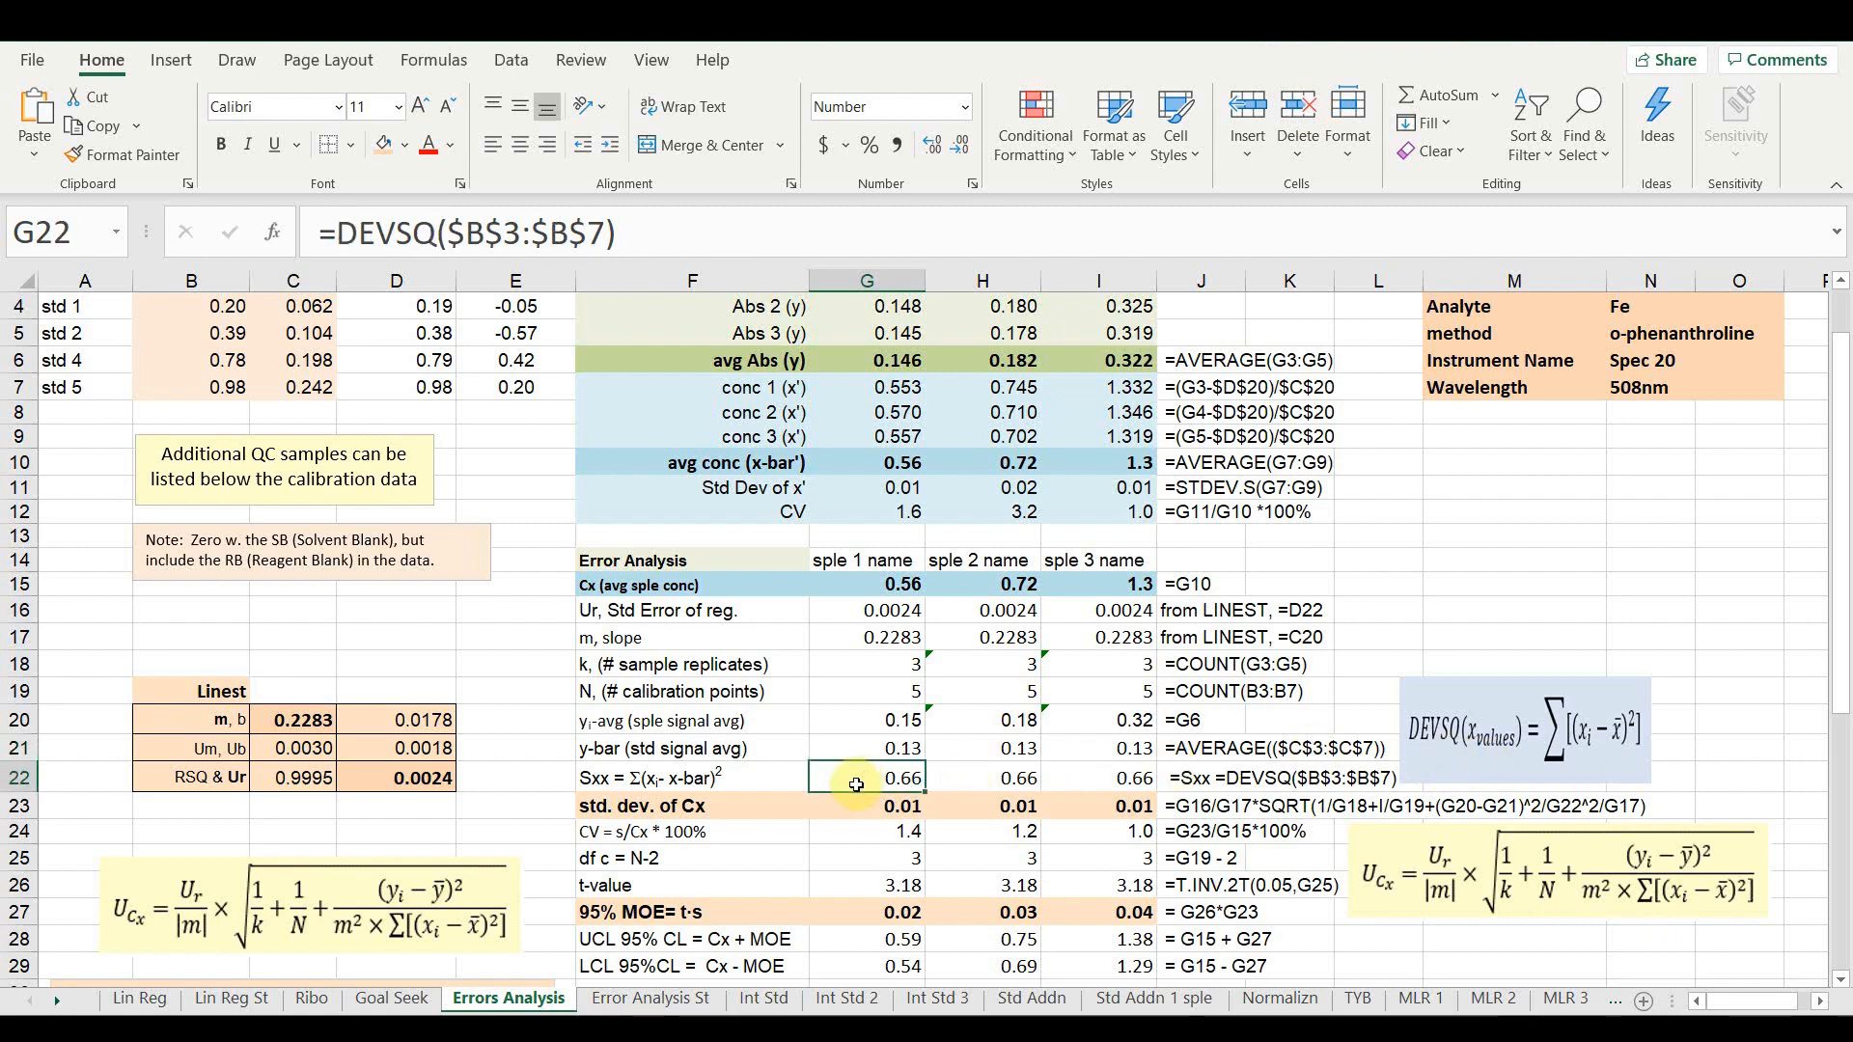
scroll(429, 443, up, 1)
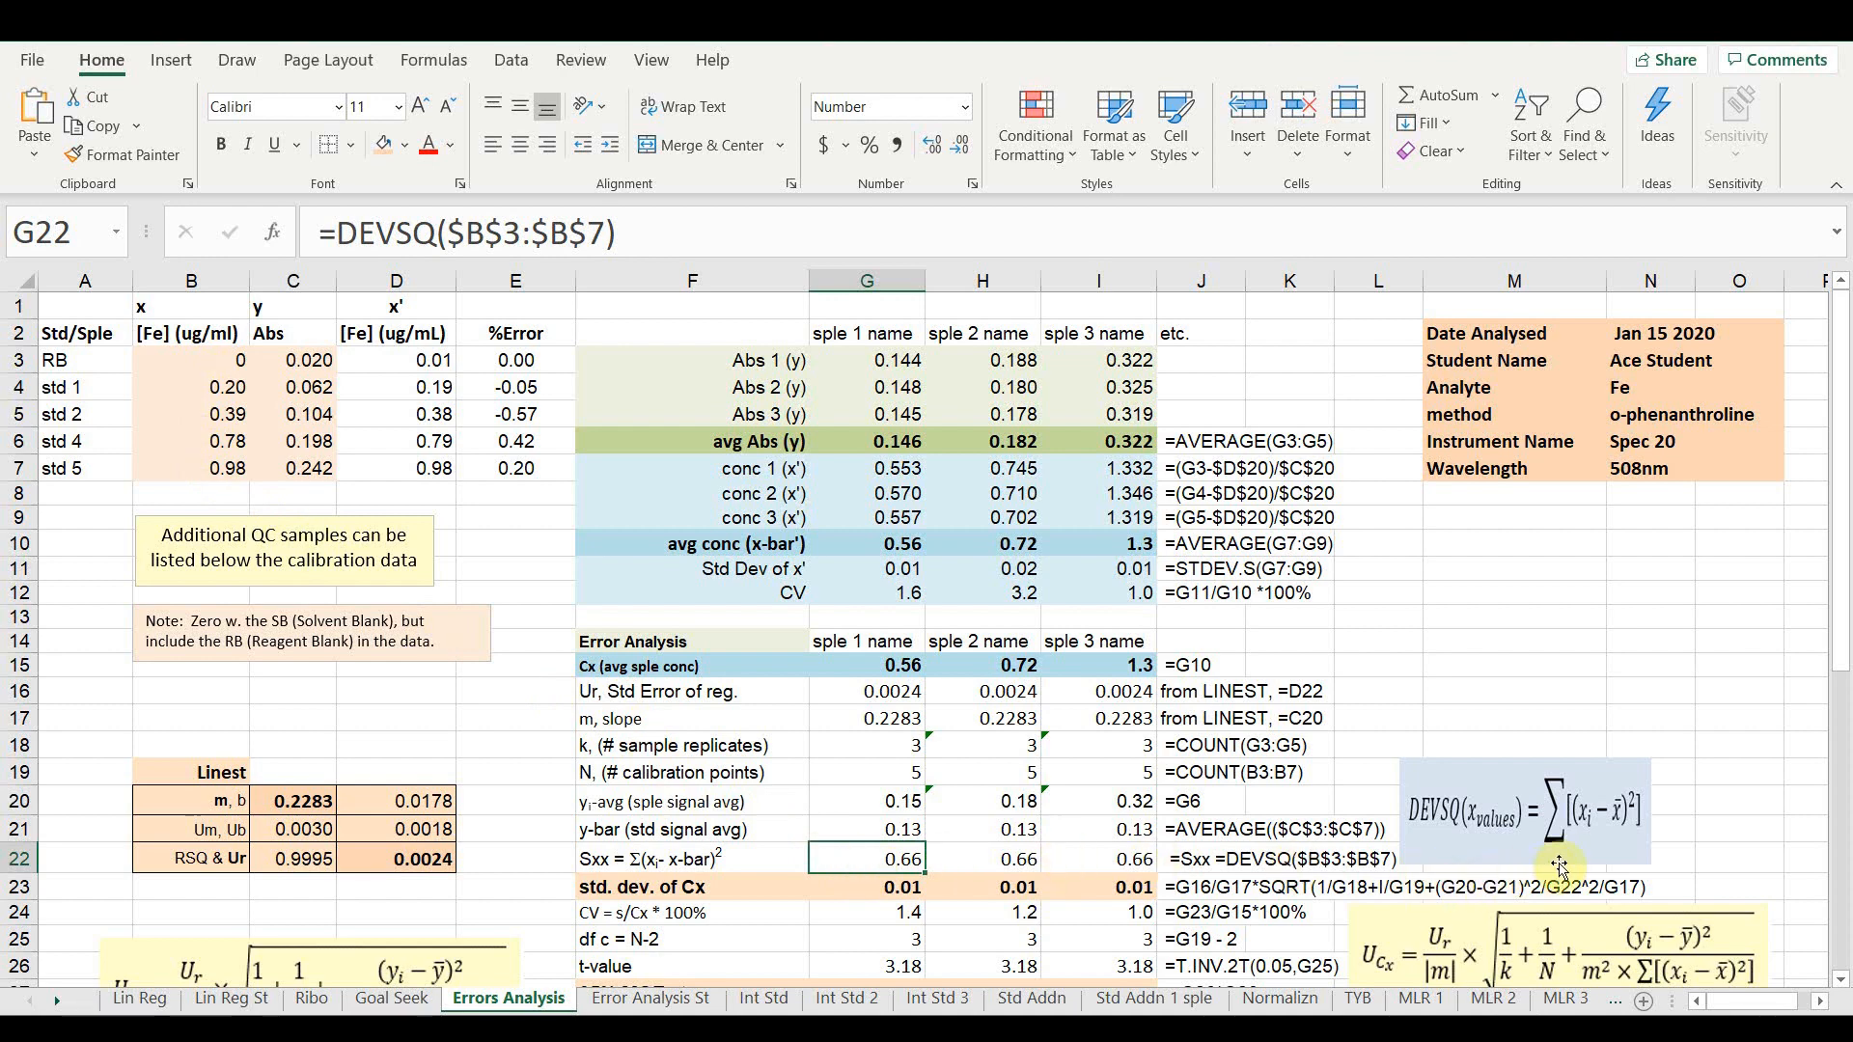
- Examine the standard deviation of Cx formulas in G23 and H23 and the sample 1 CV formula in G24
click(855, 884)
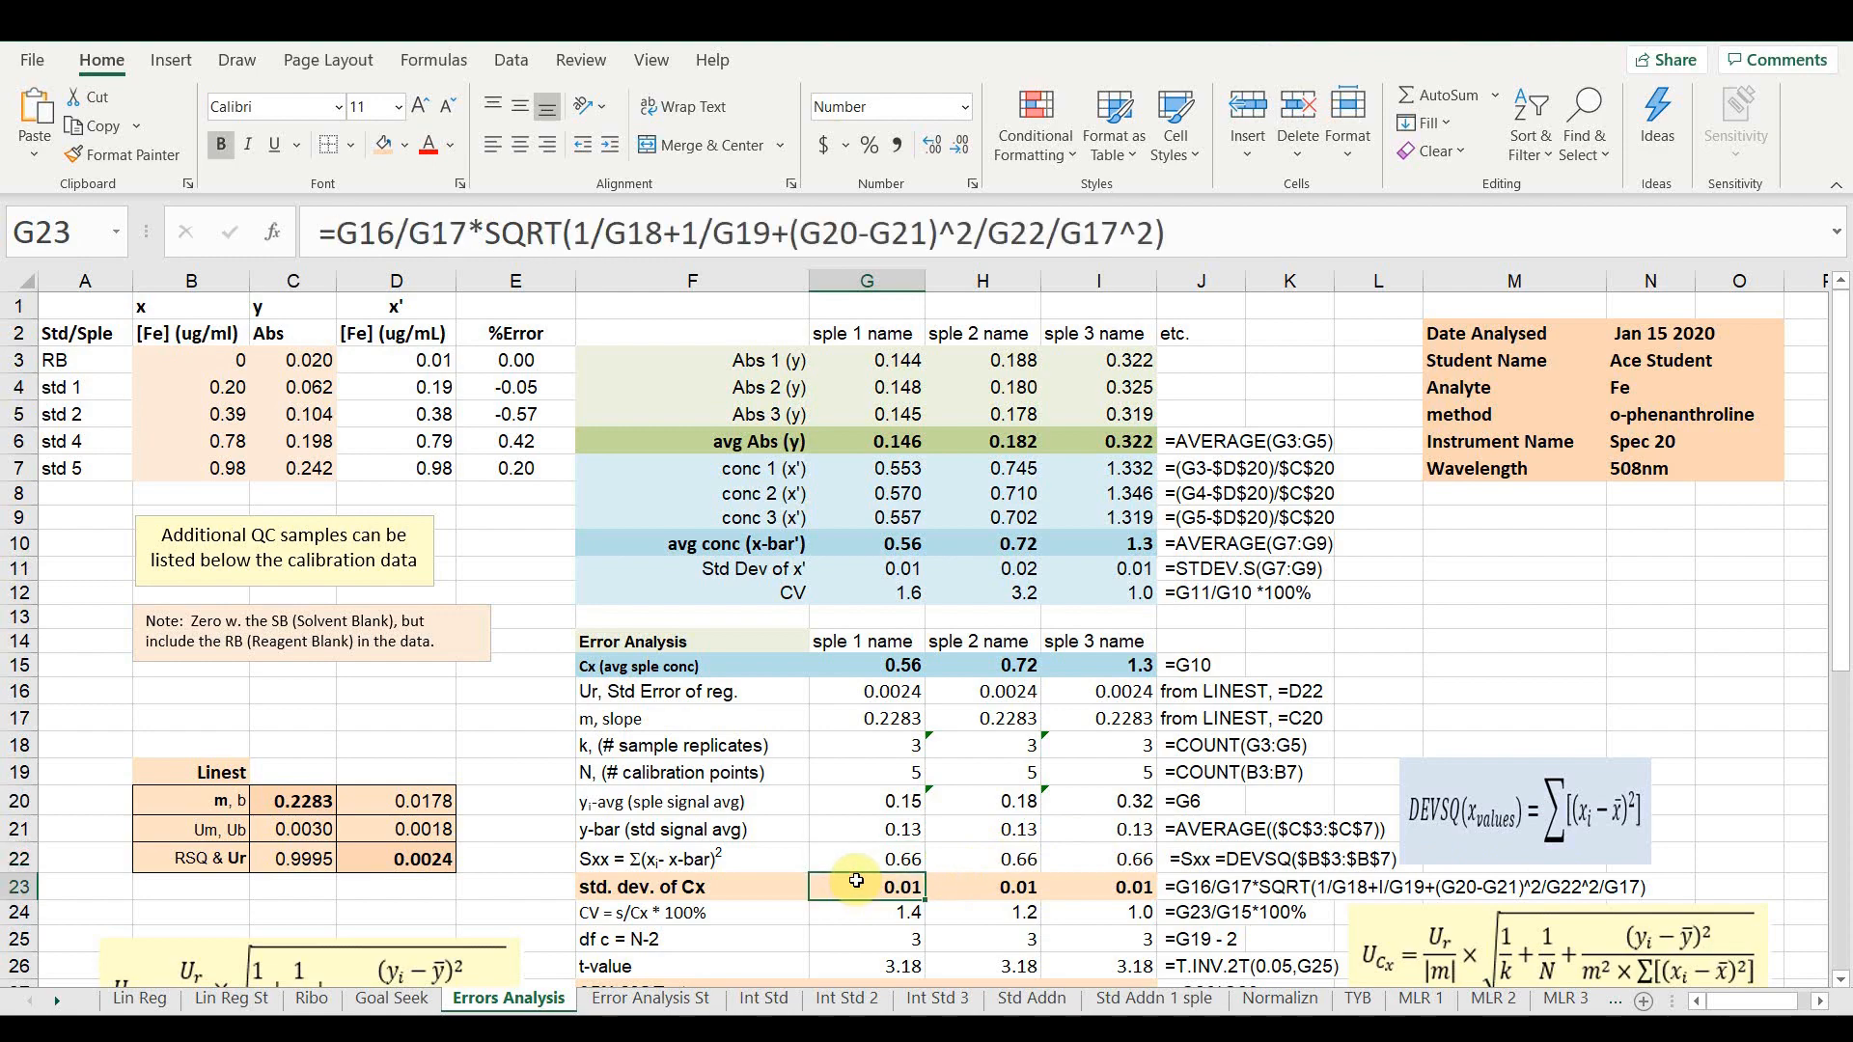
scroll(856, 880, down, 2)
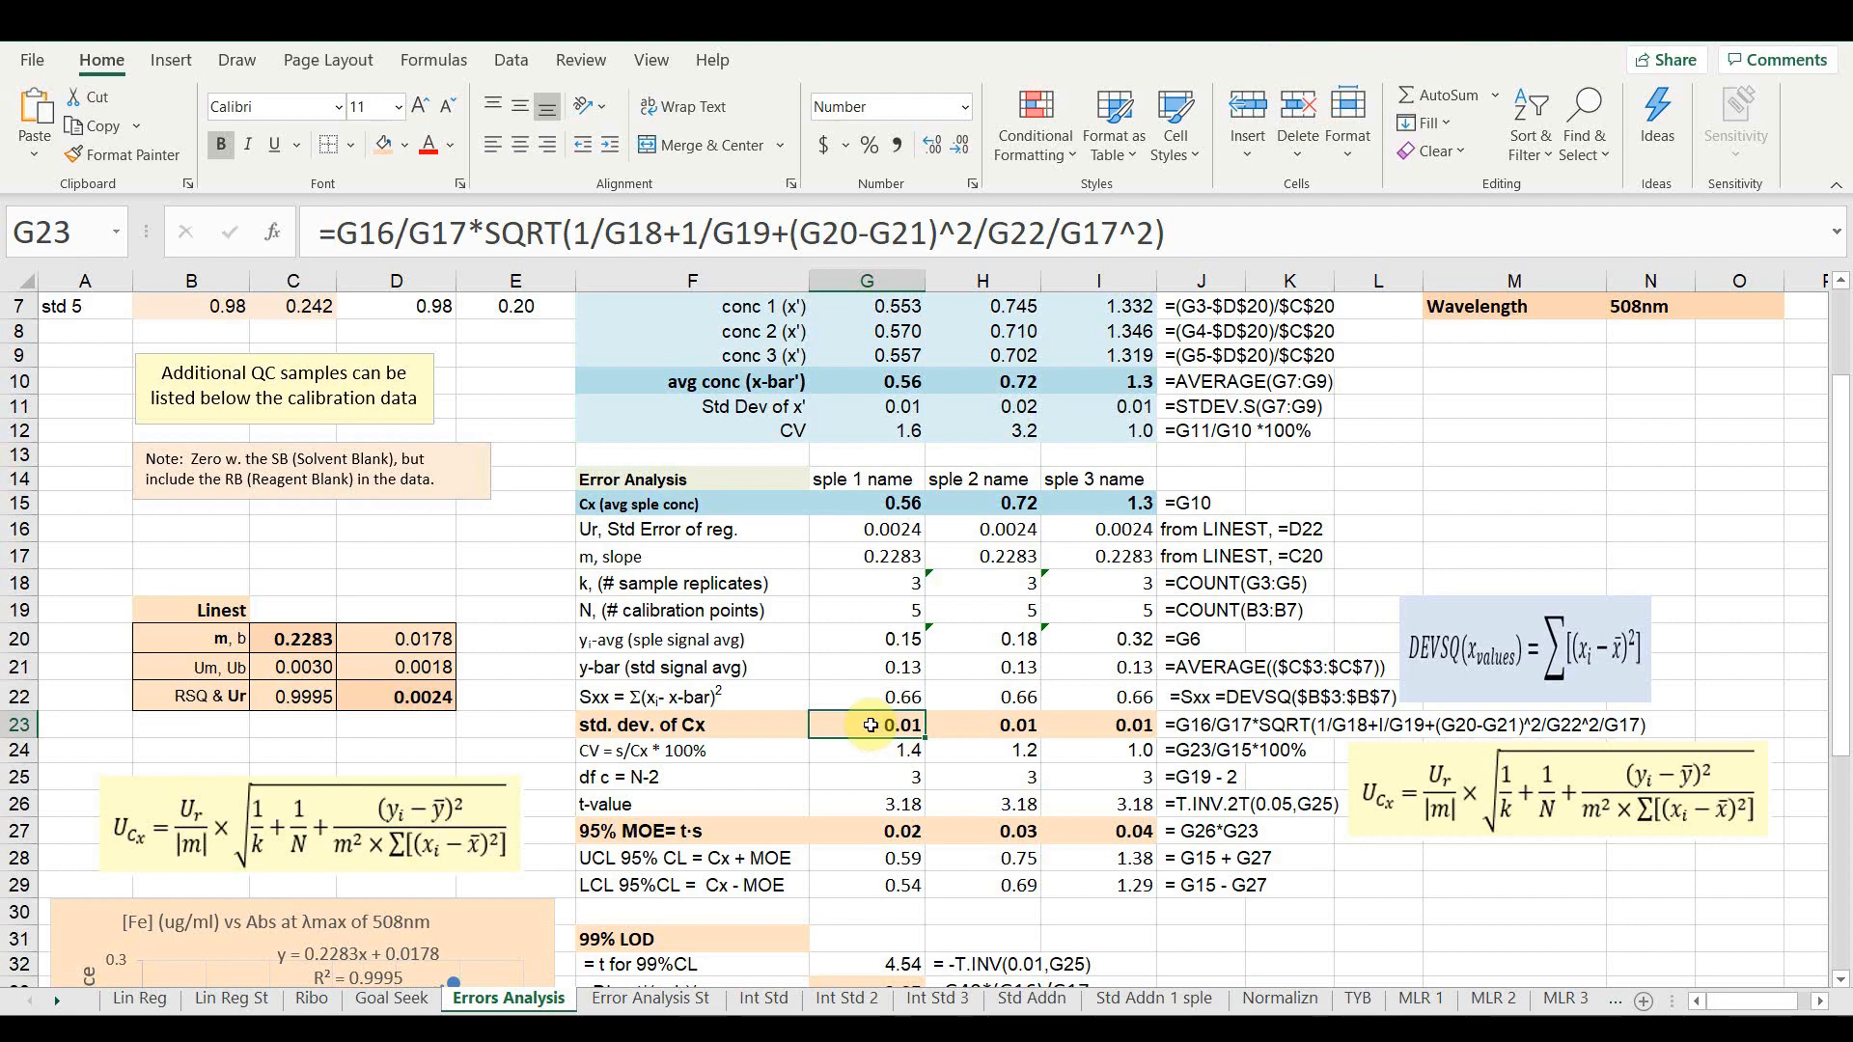
scroll(870, 725, up, 1)
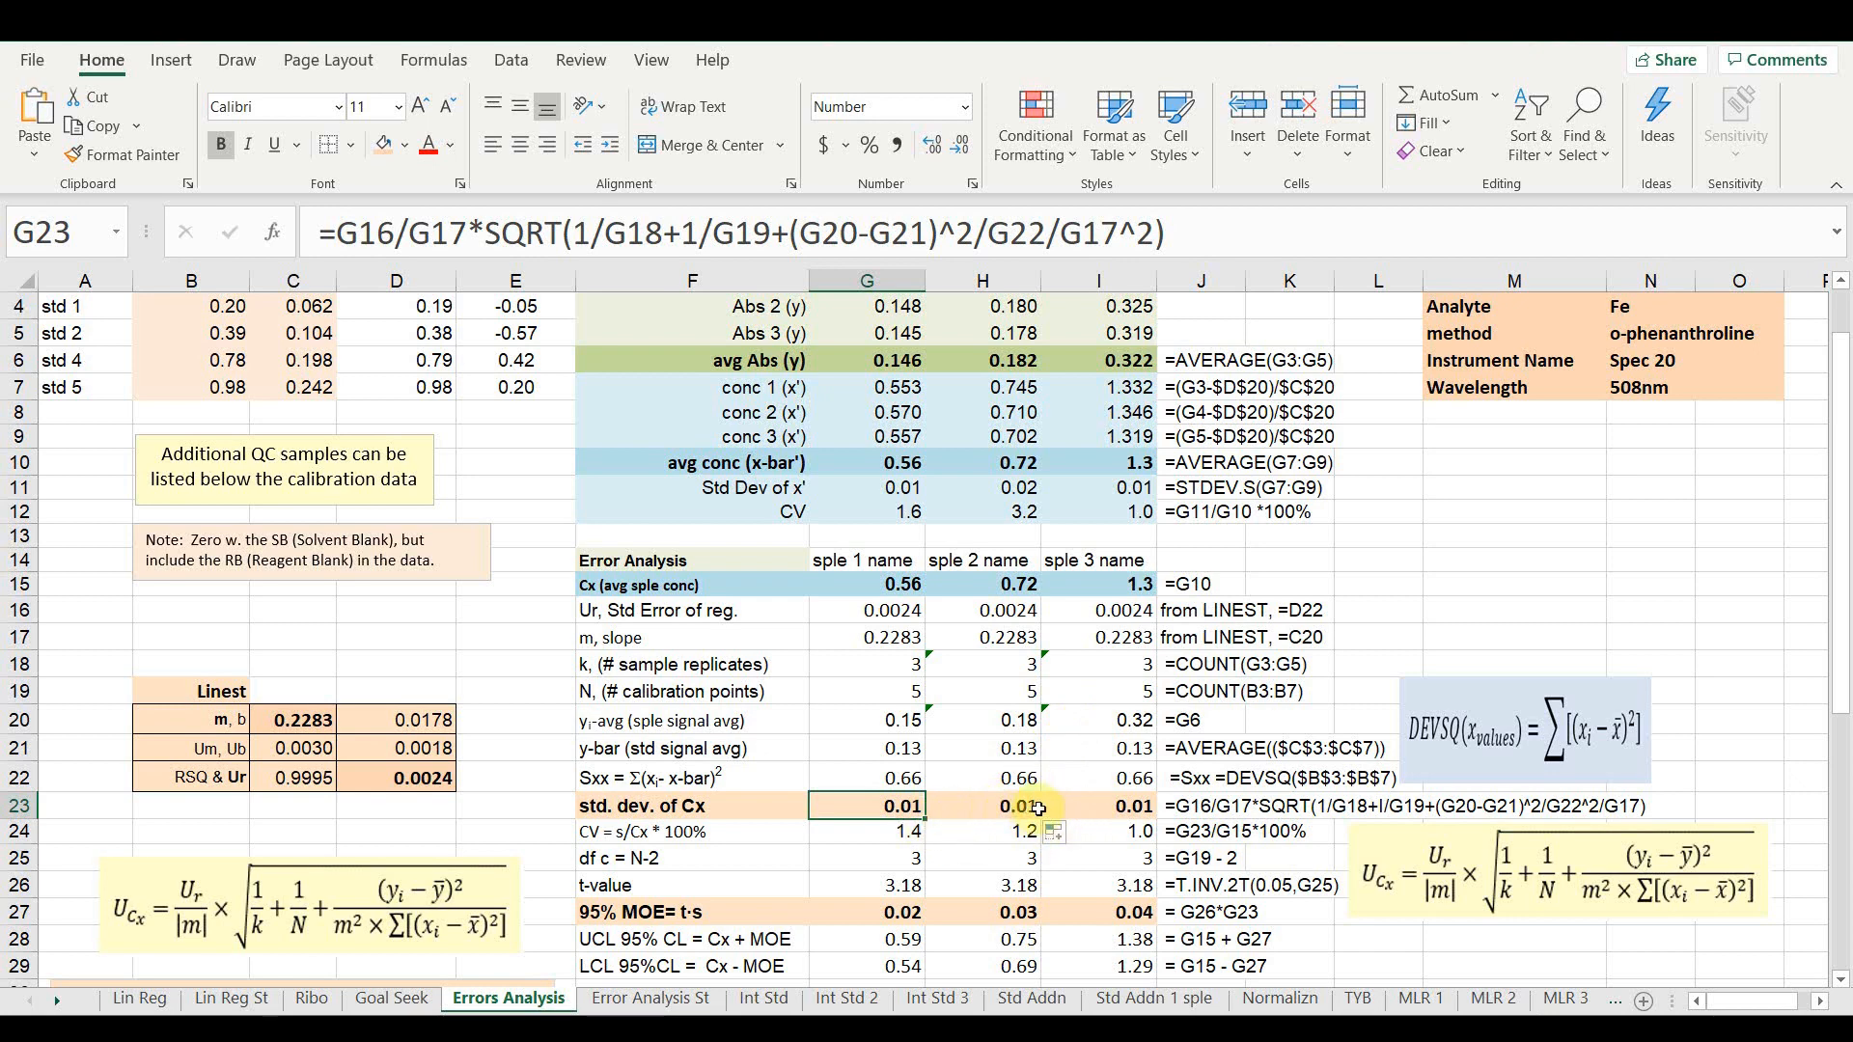
click(991, 805)
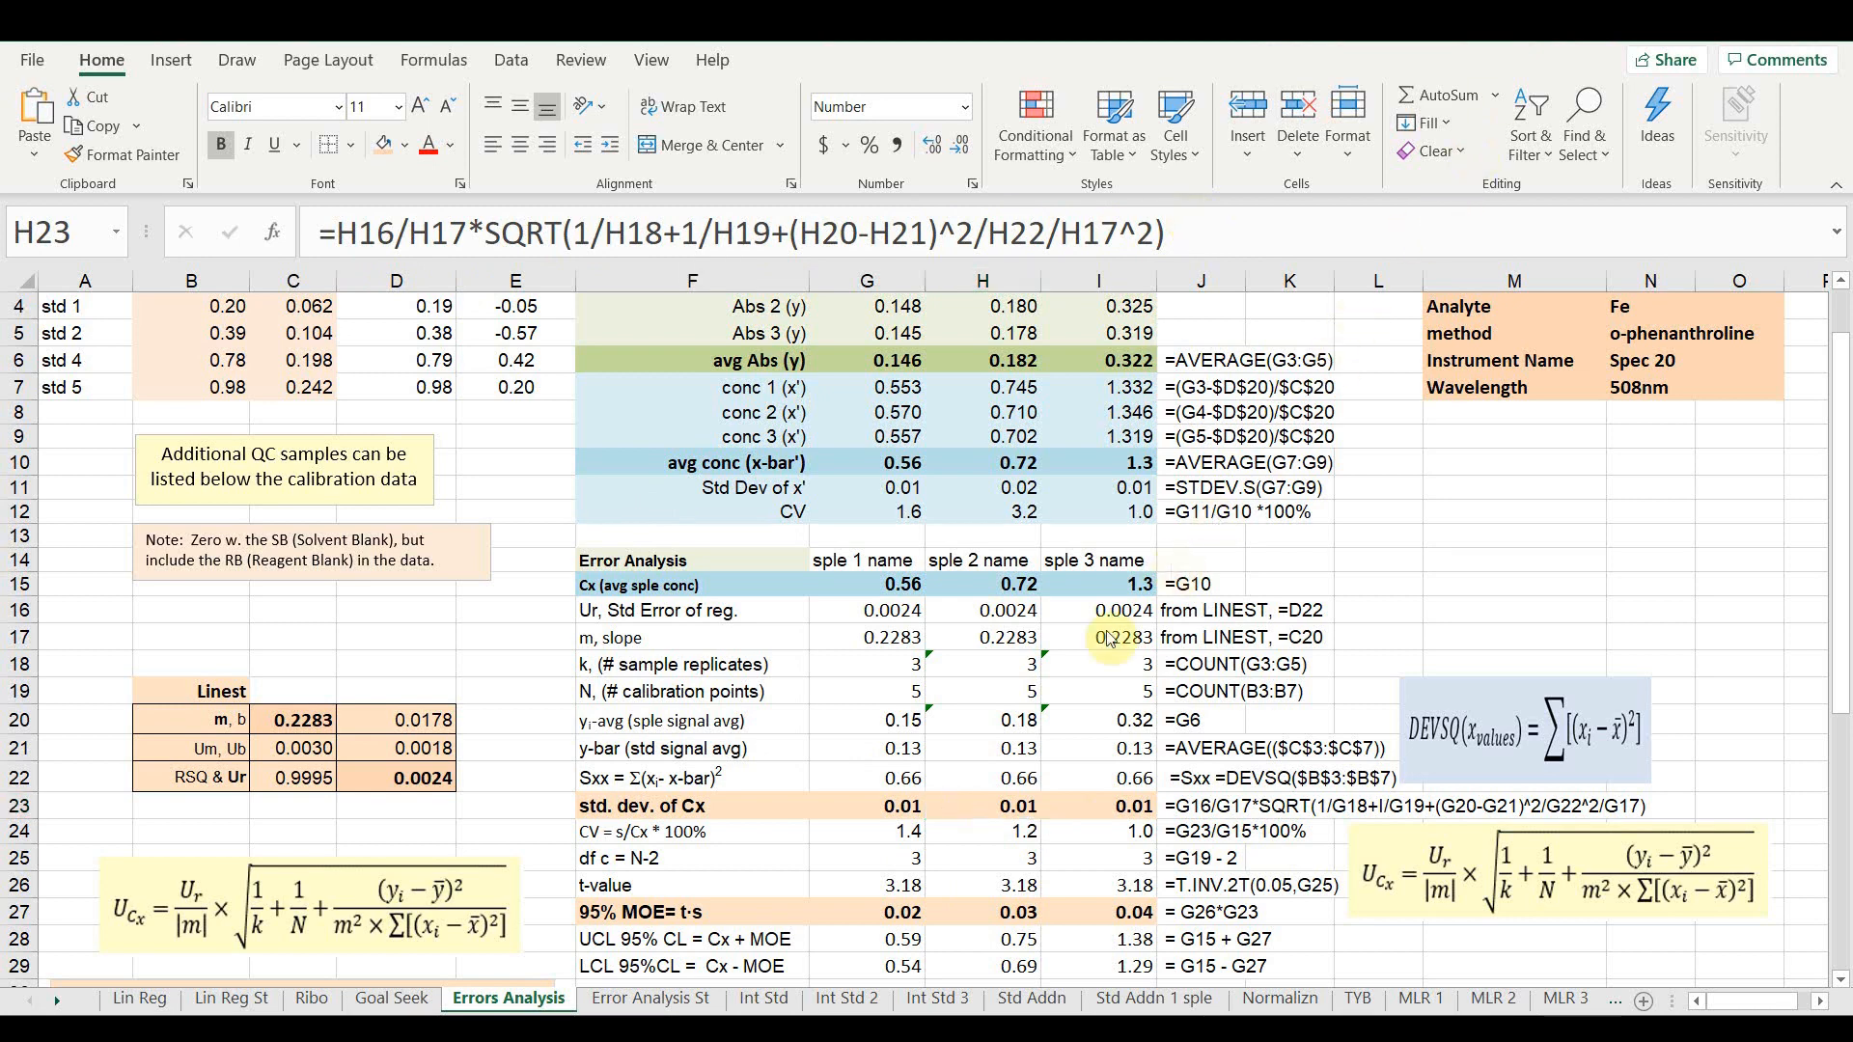
click(871, 830)
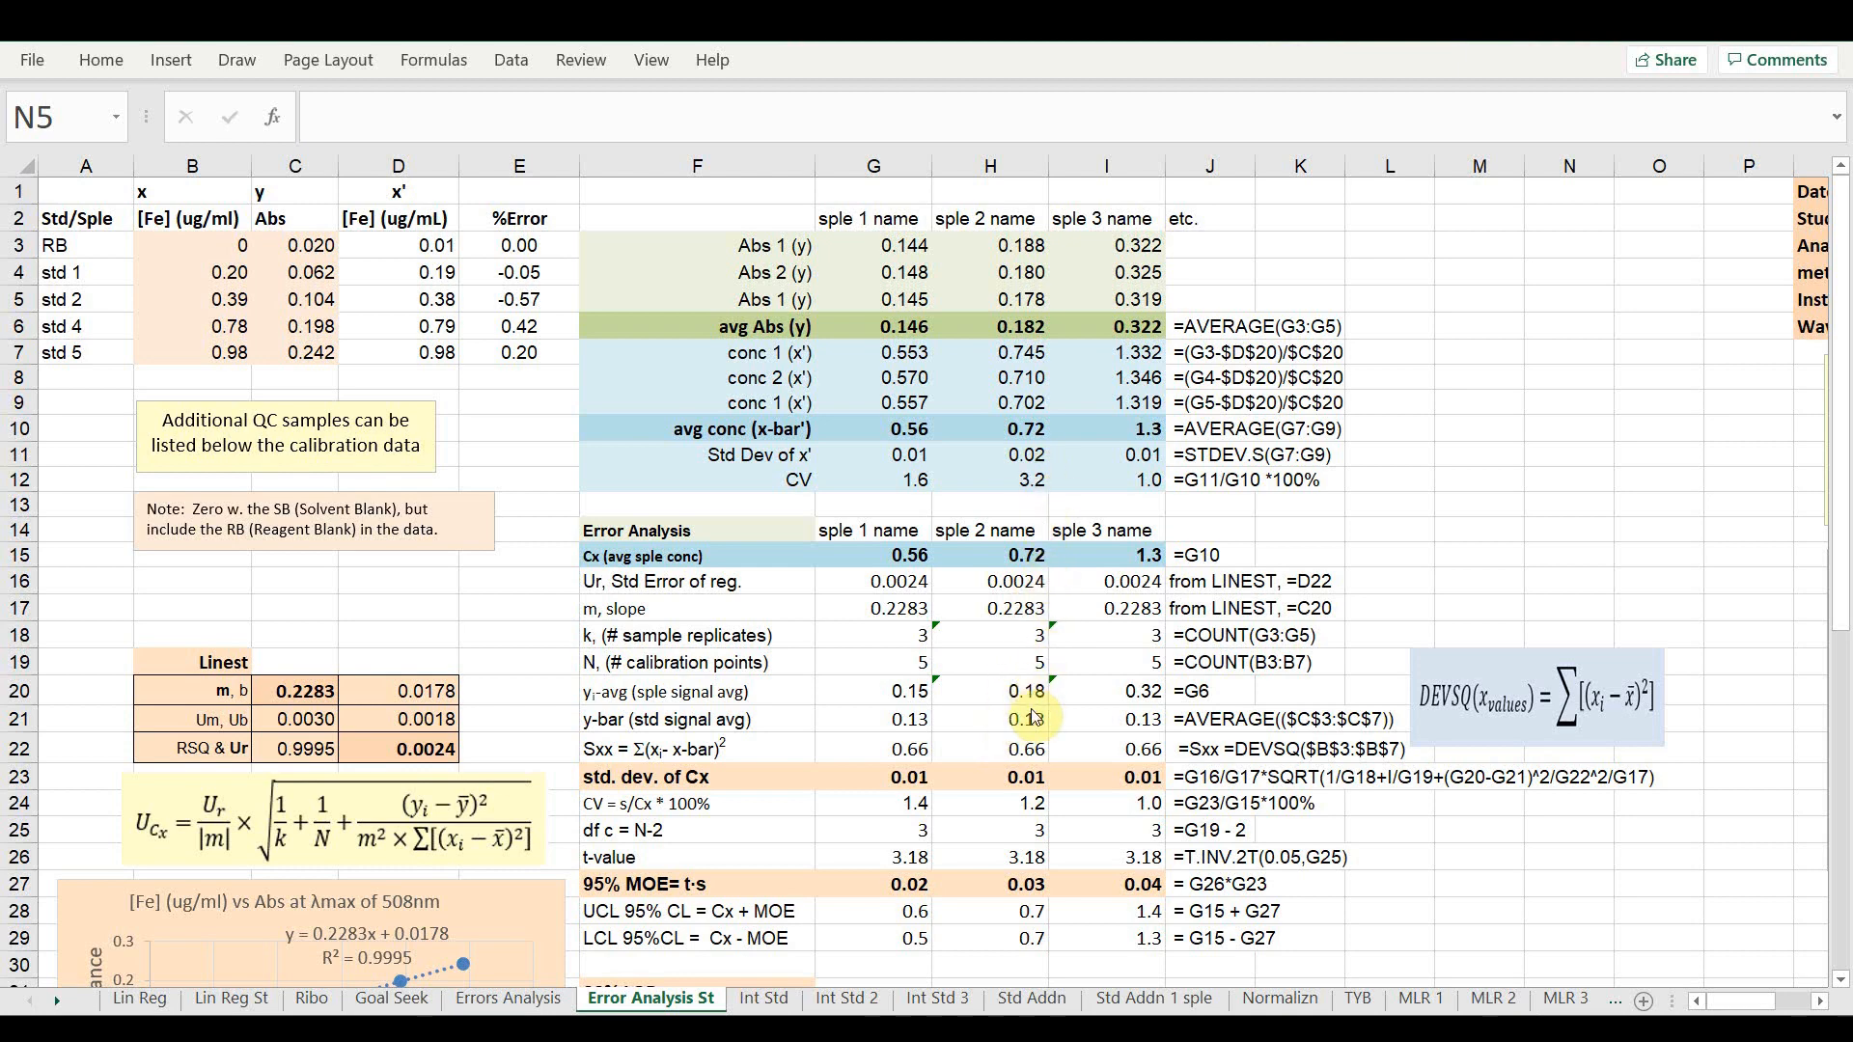
- Look over the error analysis, 99% LOD and combined uncertainty sections of the Error Analysis St sheet
scroll(1032, 716, down, 4)
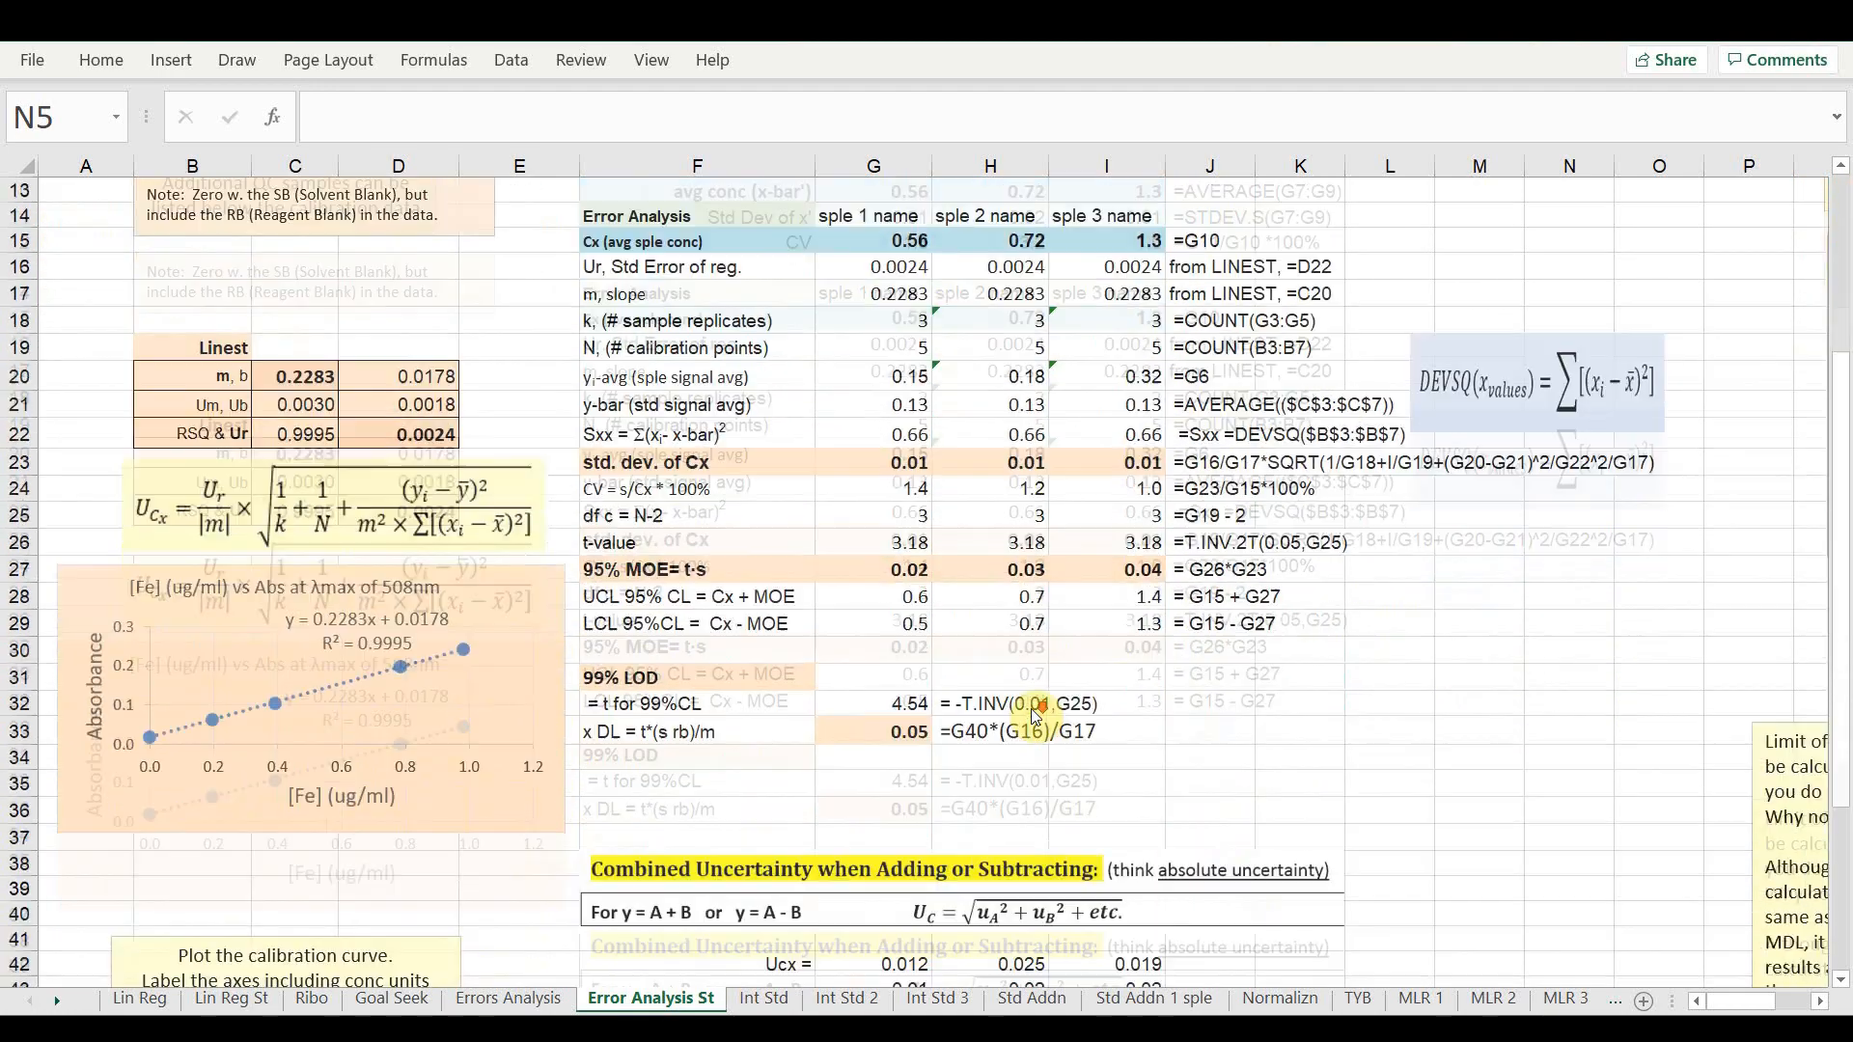
scroll(1037, 719, down, 4)
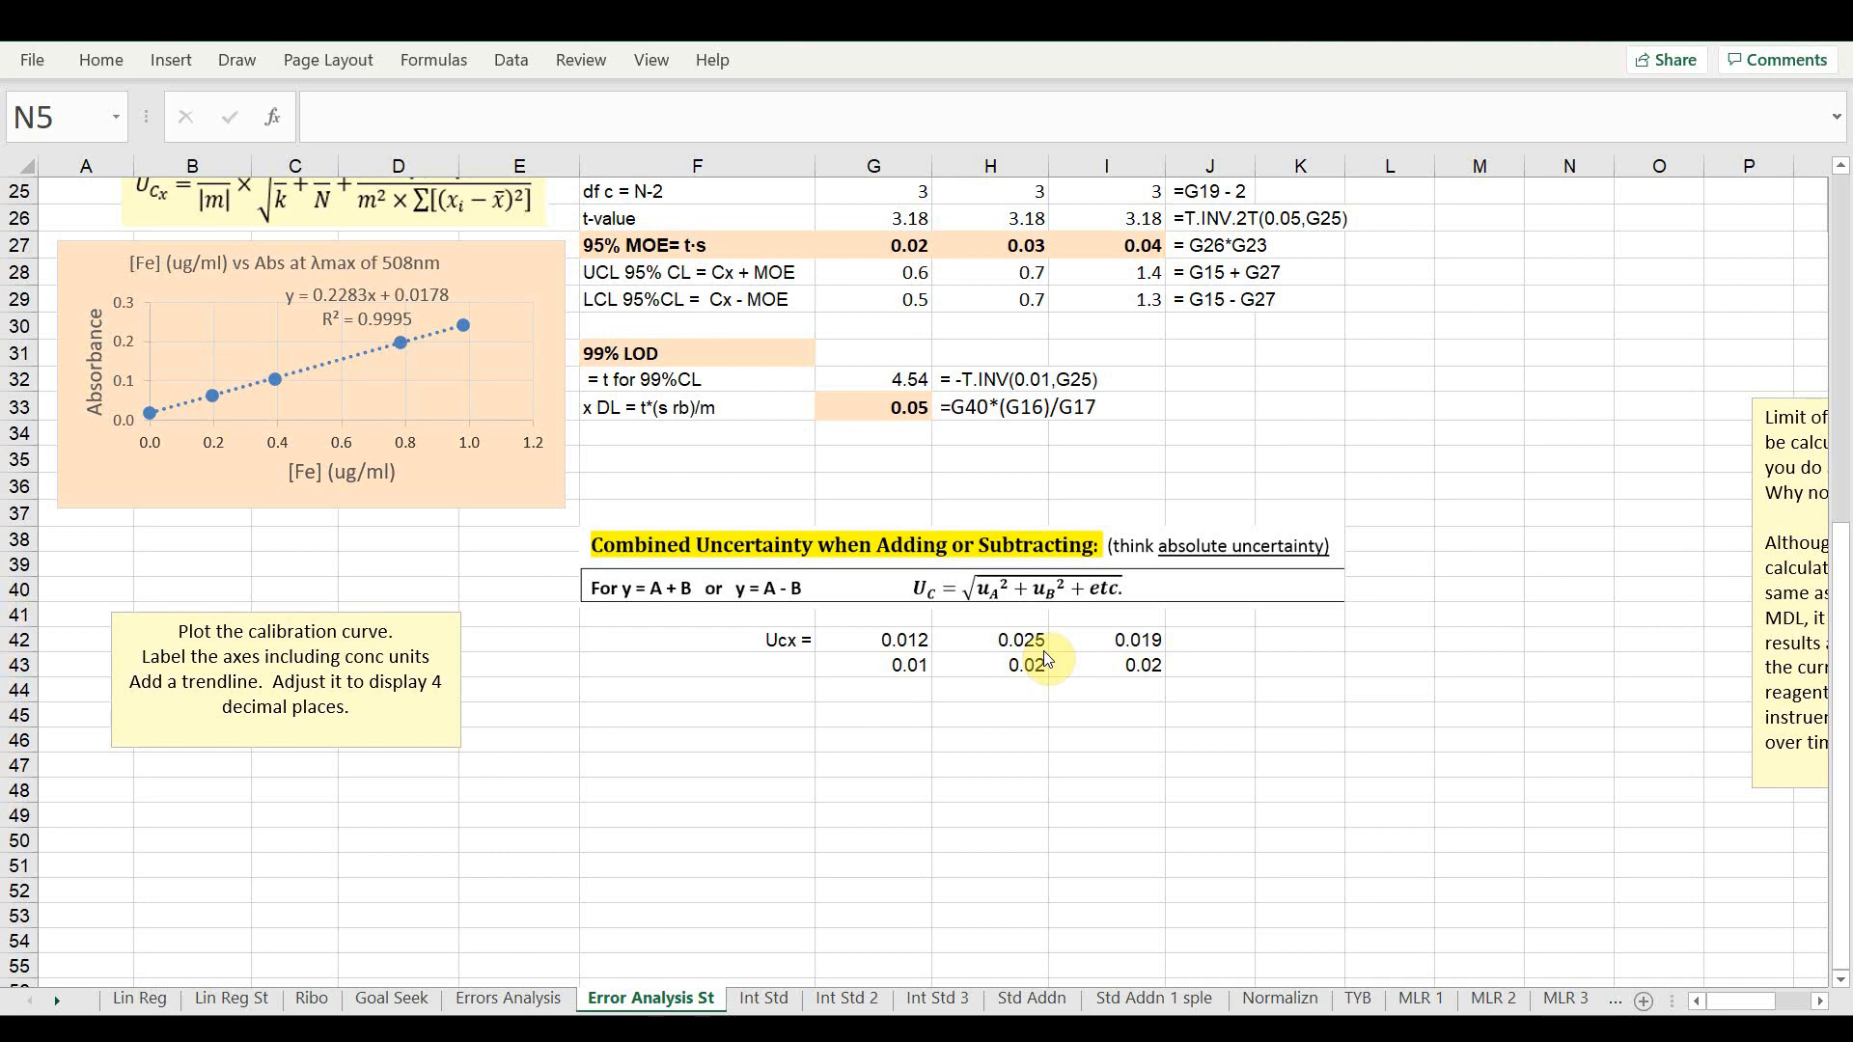
scroll(1061, 687, up, 3)
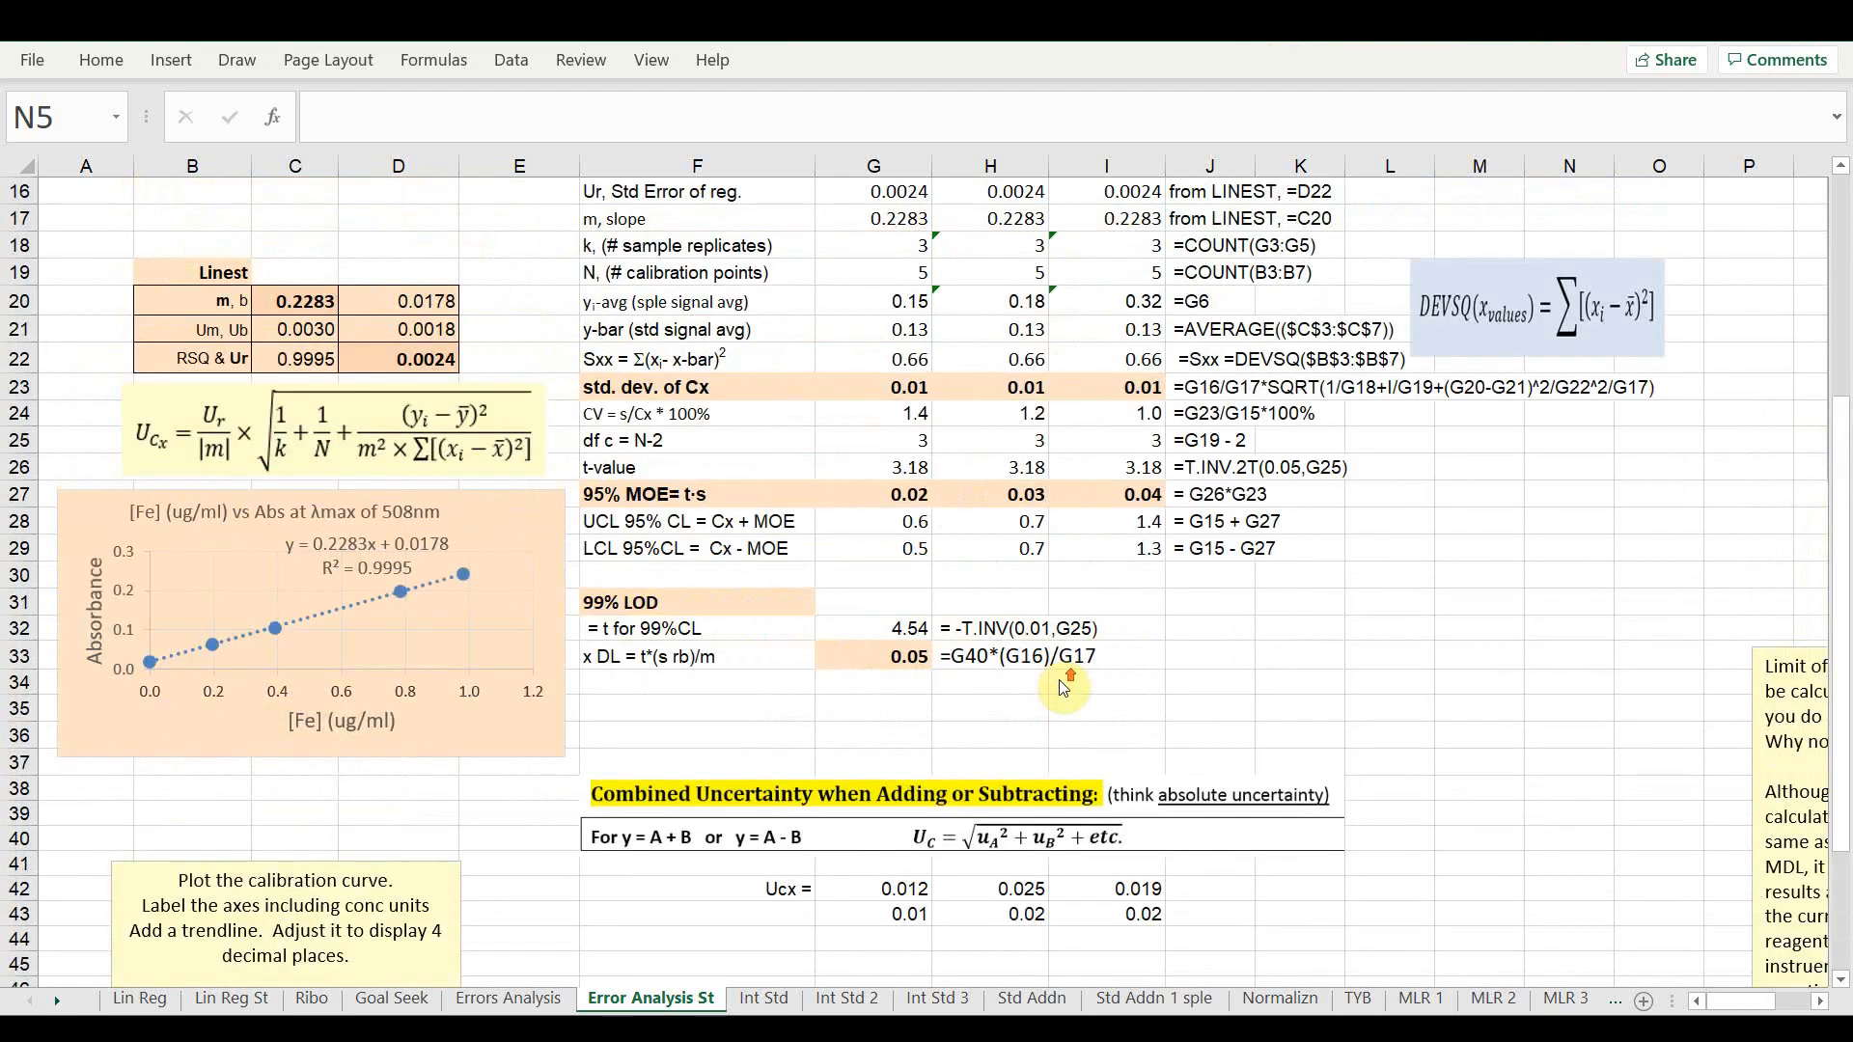
scroll(1061, 687, up, 3)
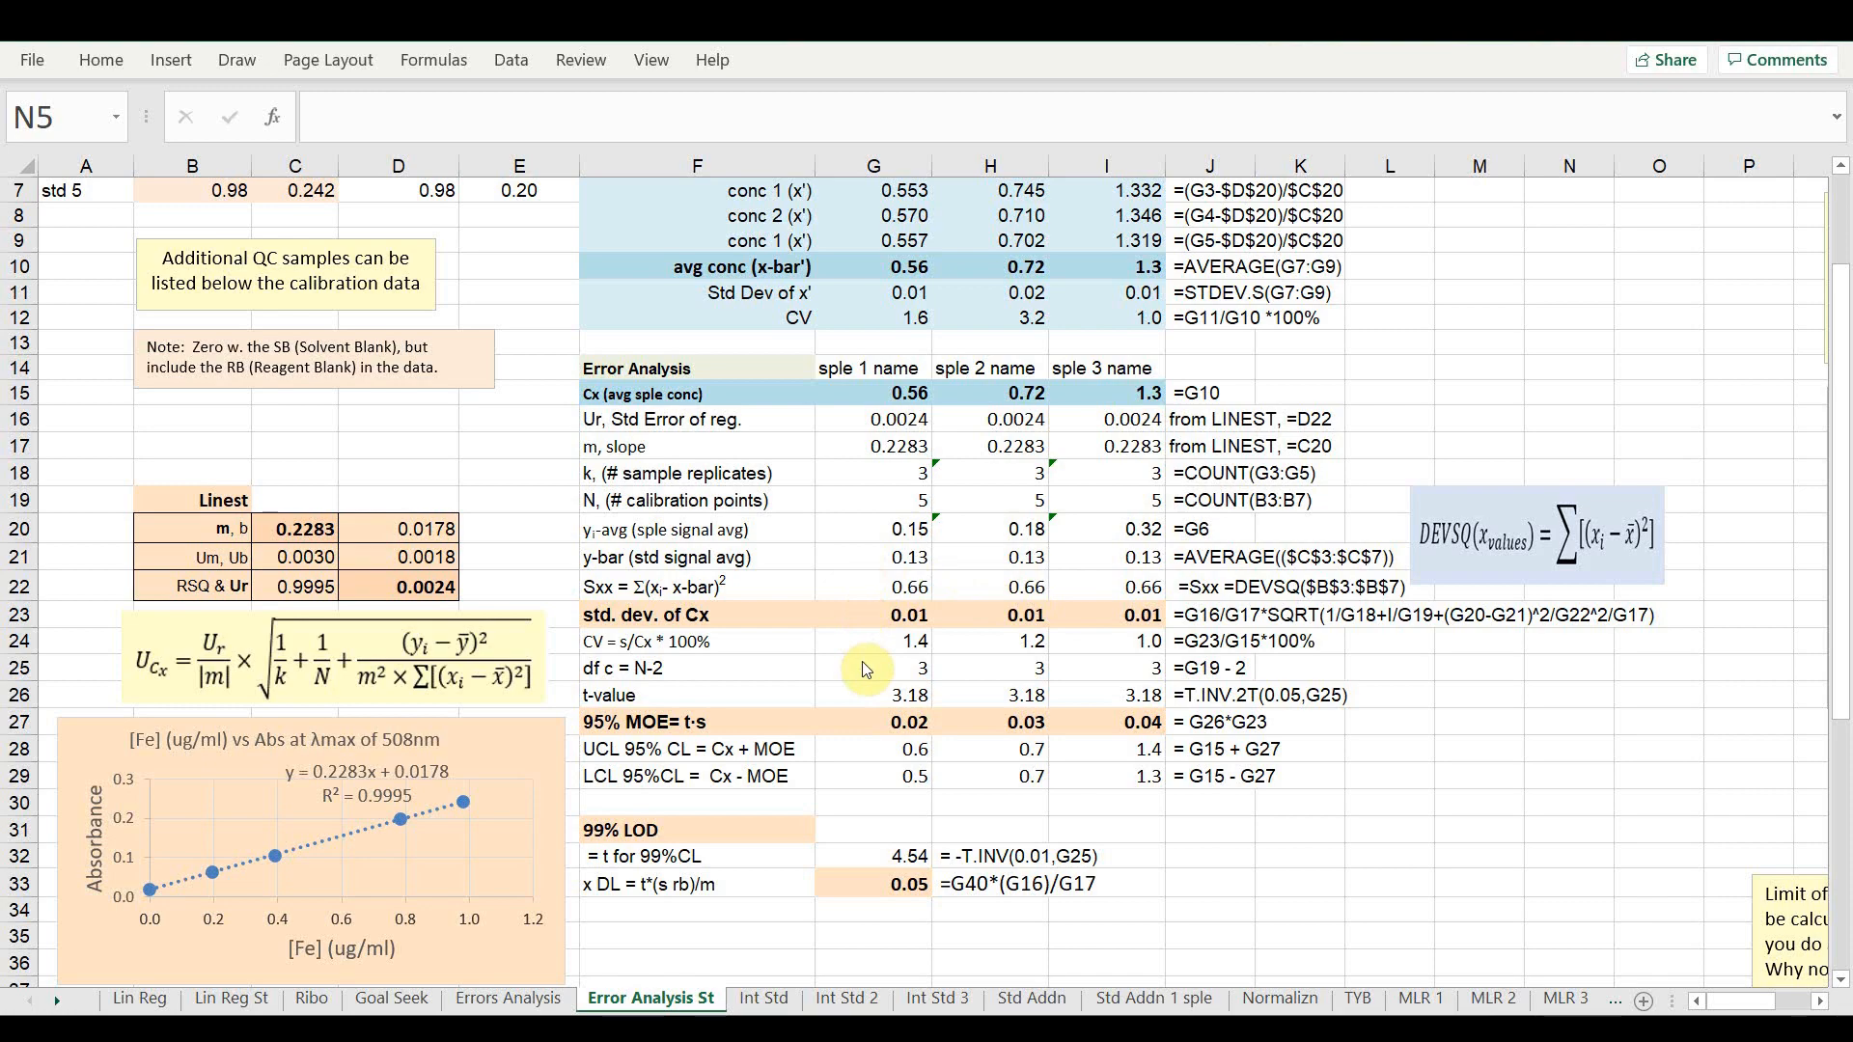
scroll(1063, 518, up, 2)
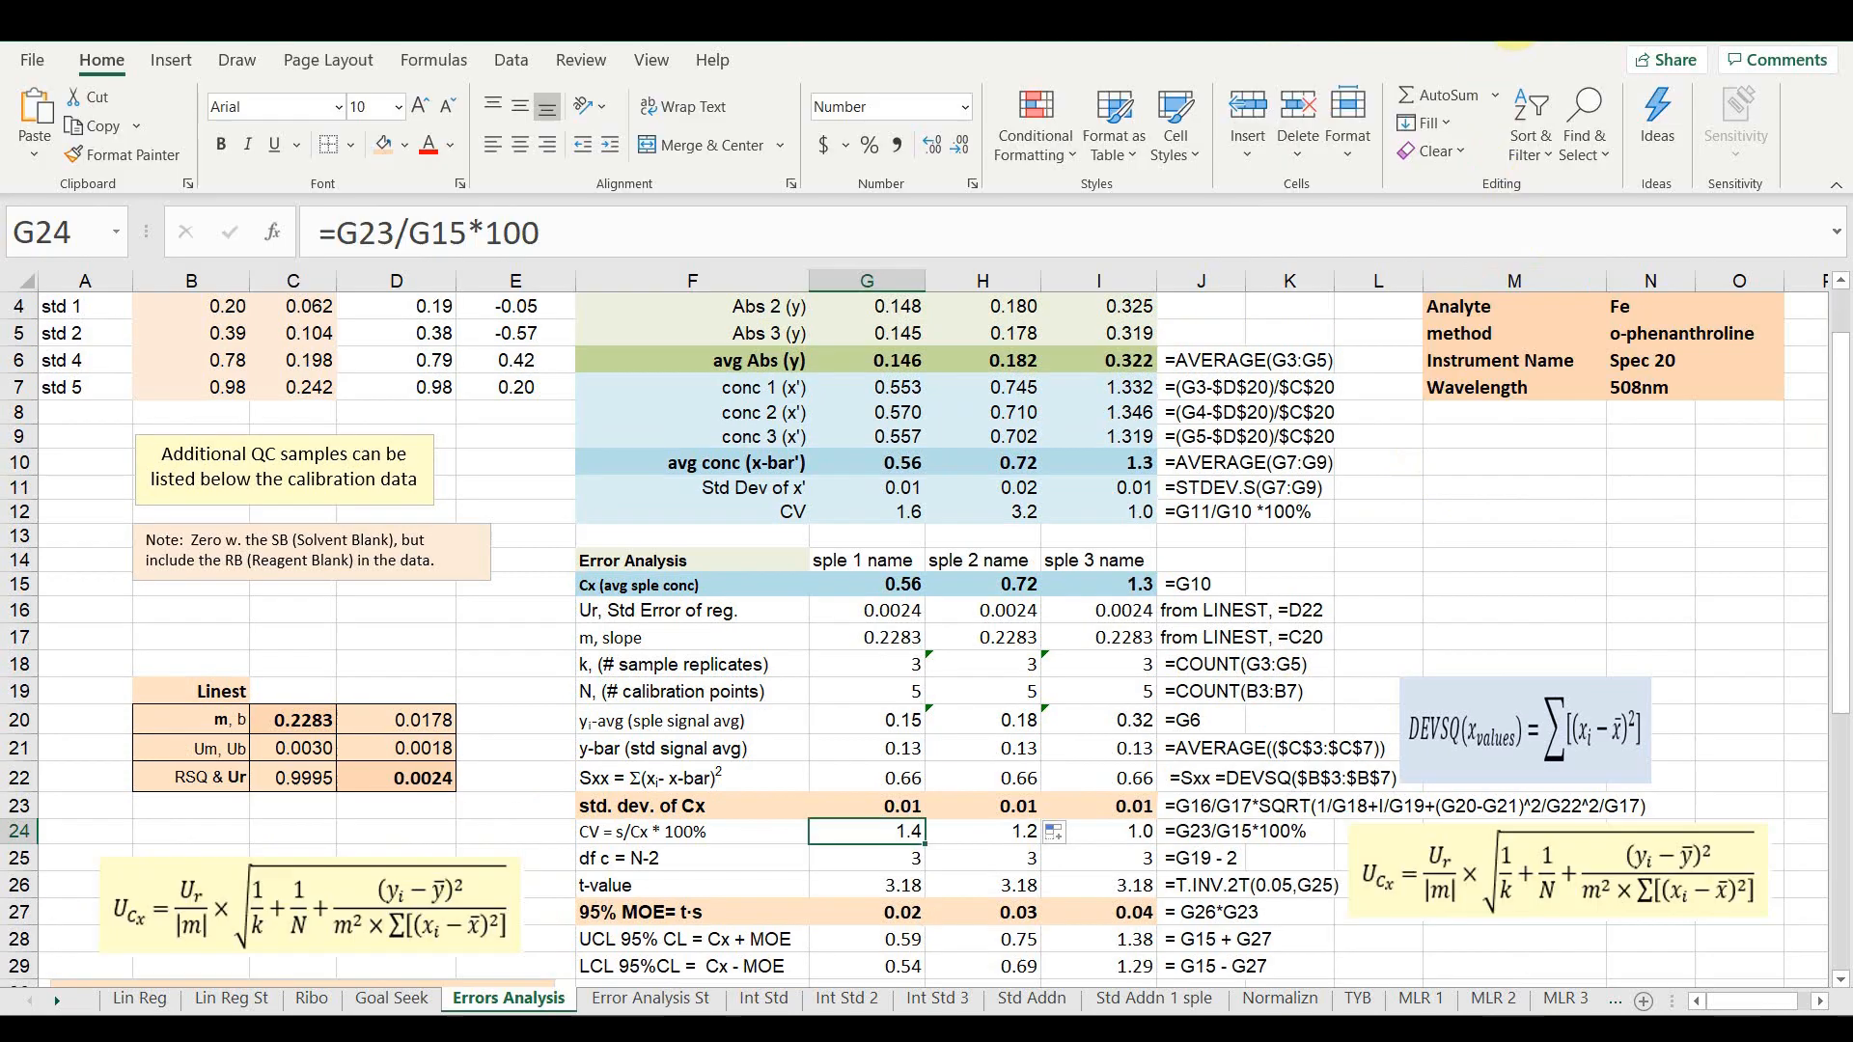
- On the Errors Analysis sheet, trace the 95% margin of error in G27 through the standard deviation, degrees of freedom and t-value cells
key(Up)
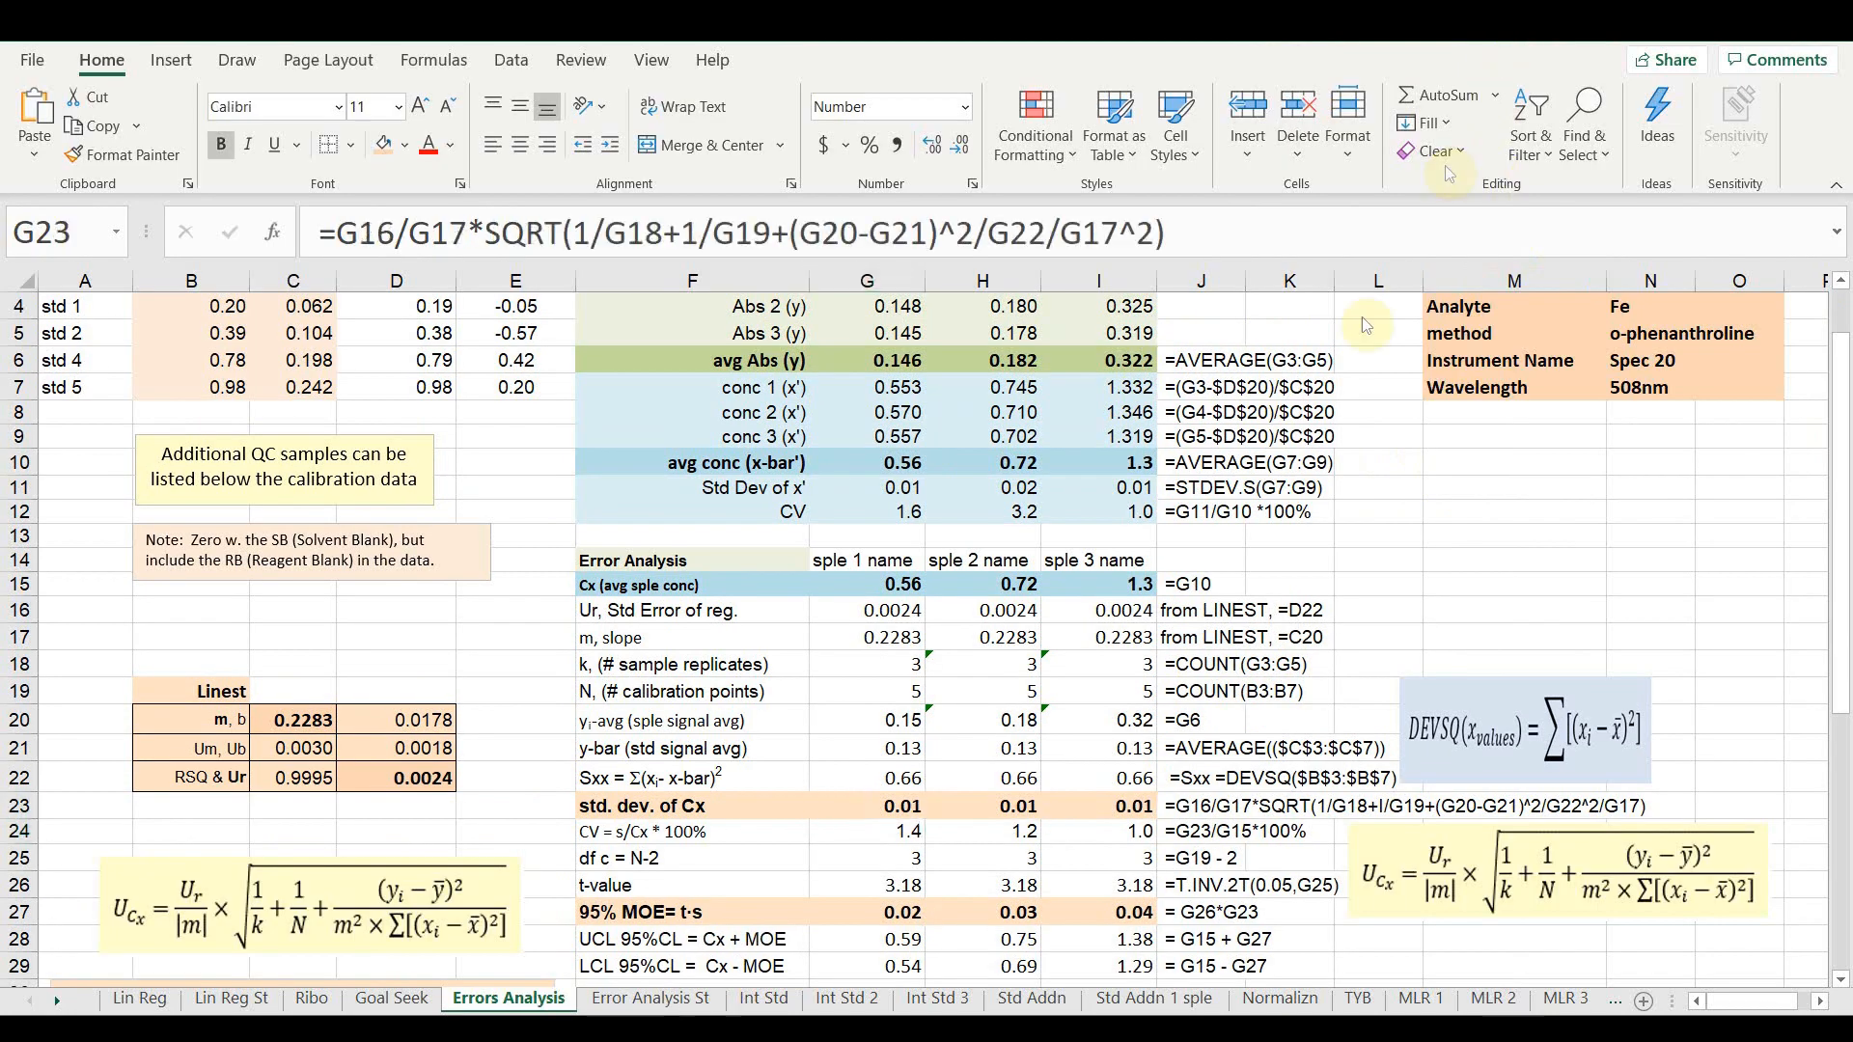
click(882, 807)
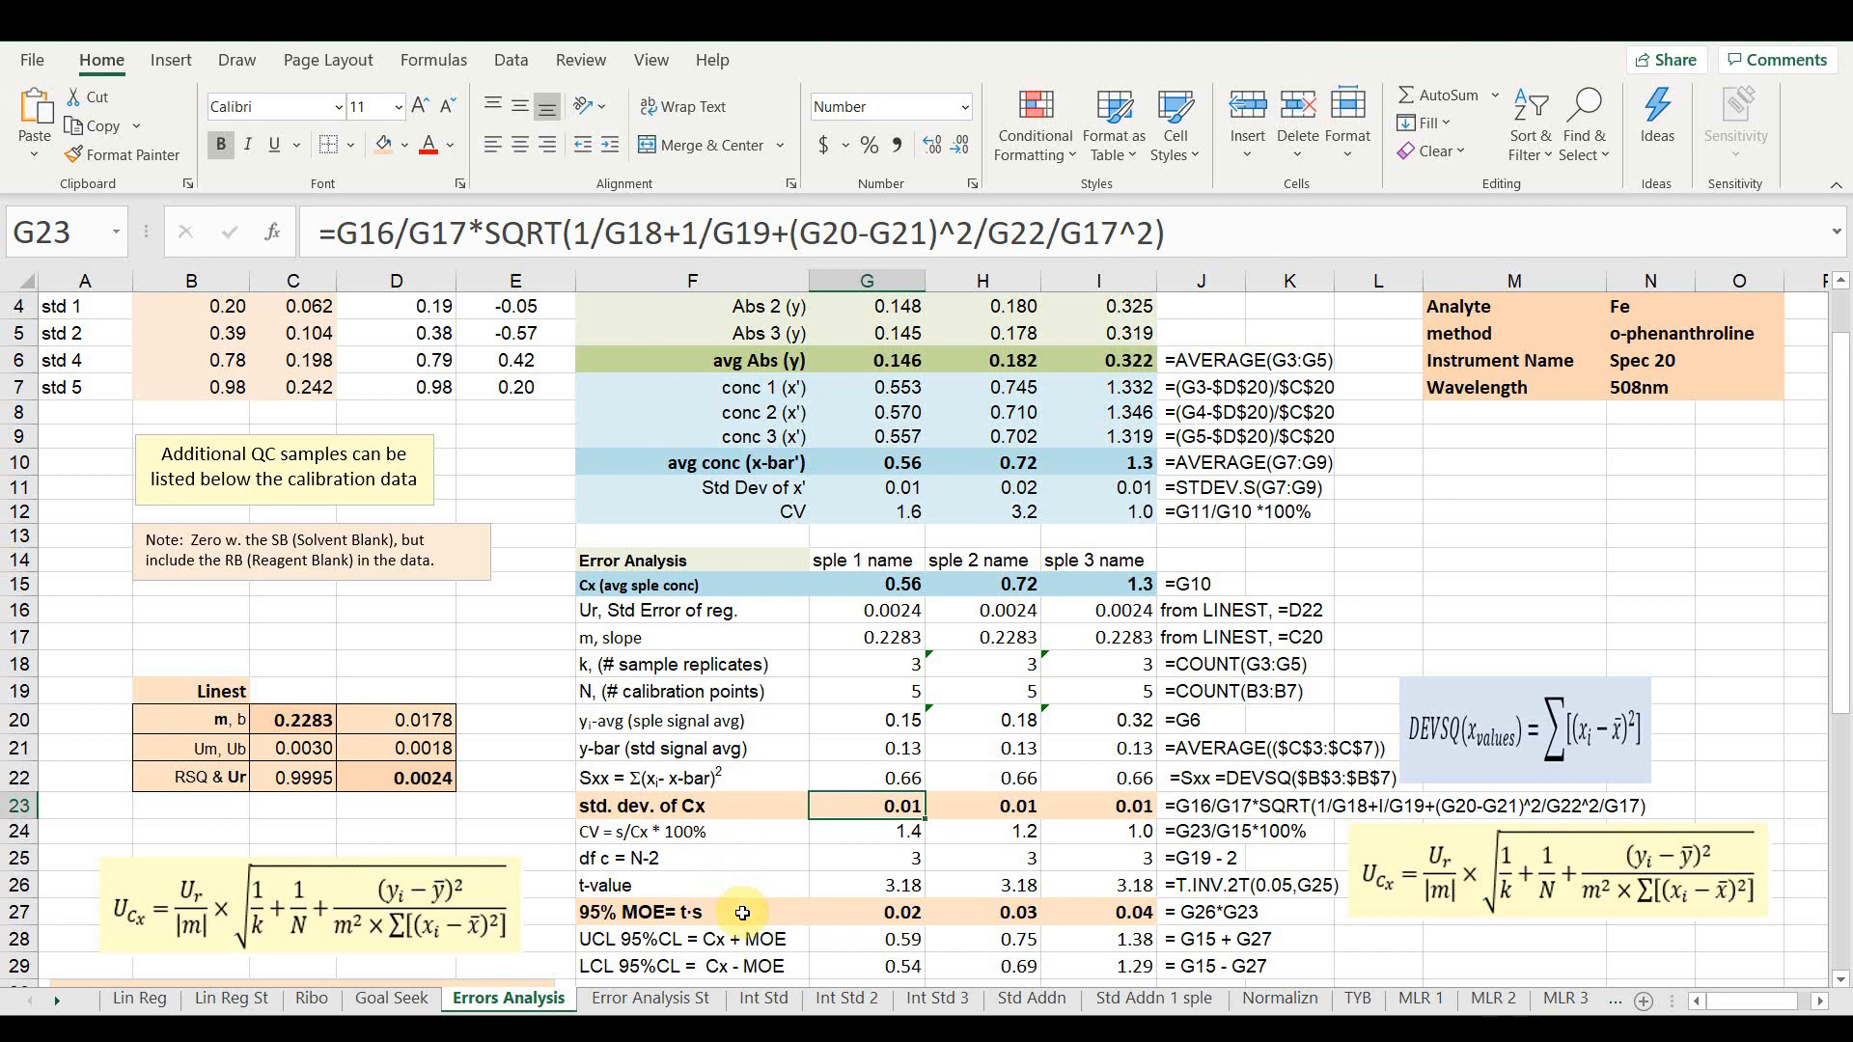
click(873, 858)
click(695, 857)
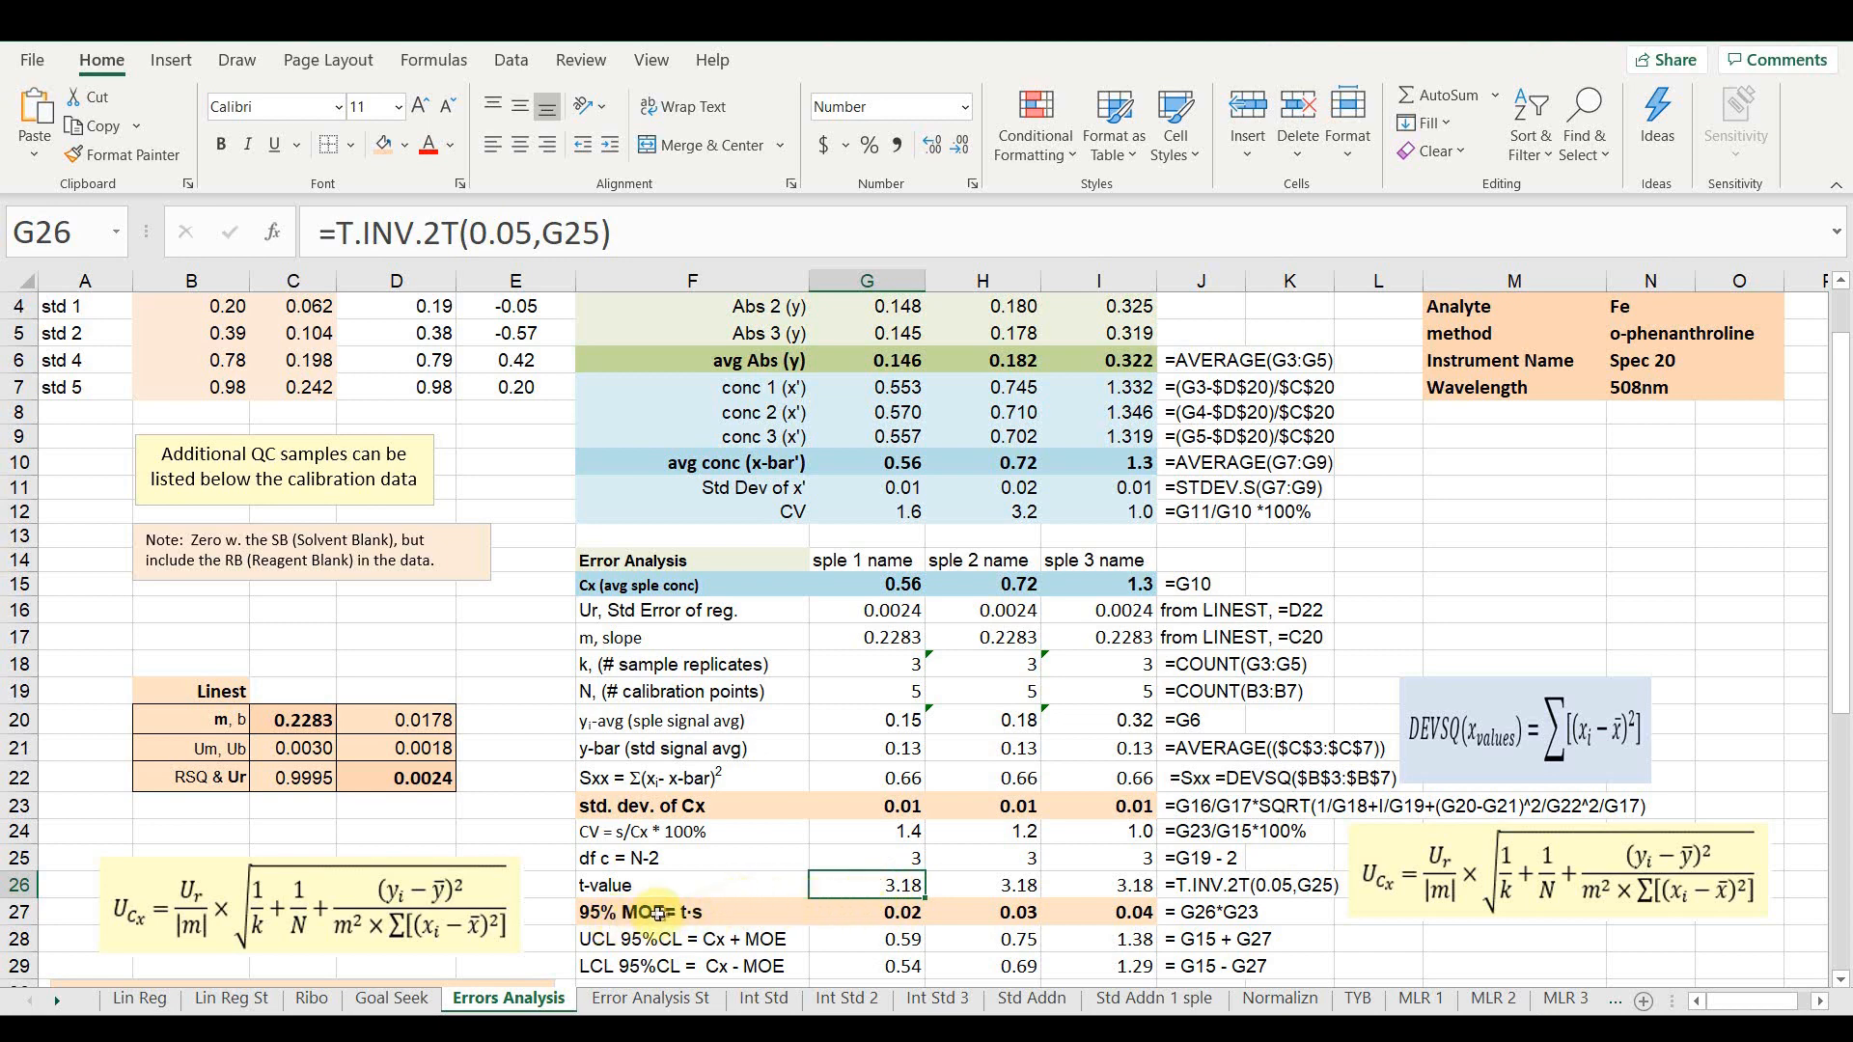
click(883, 912)
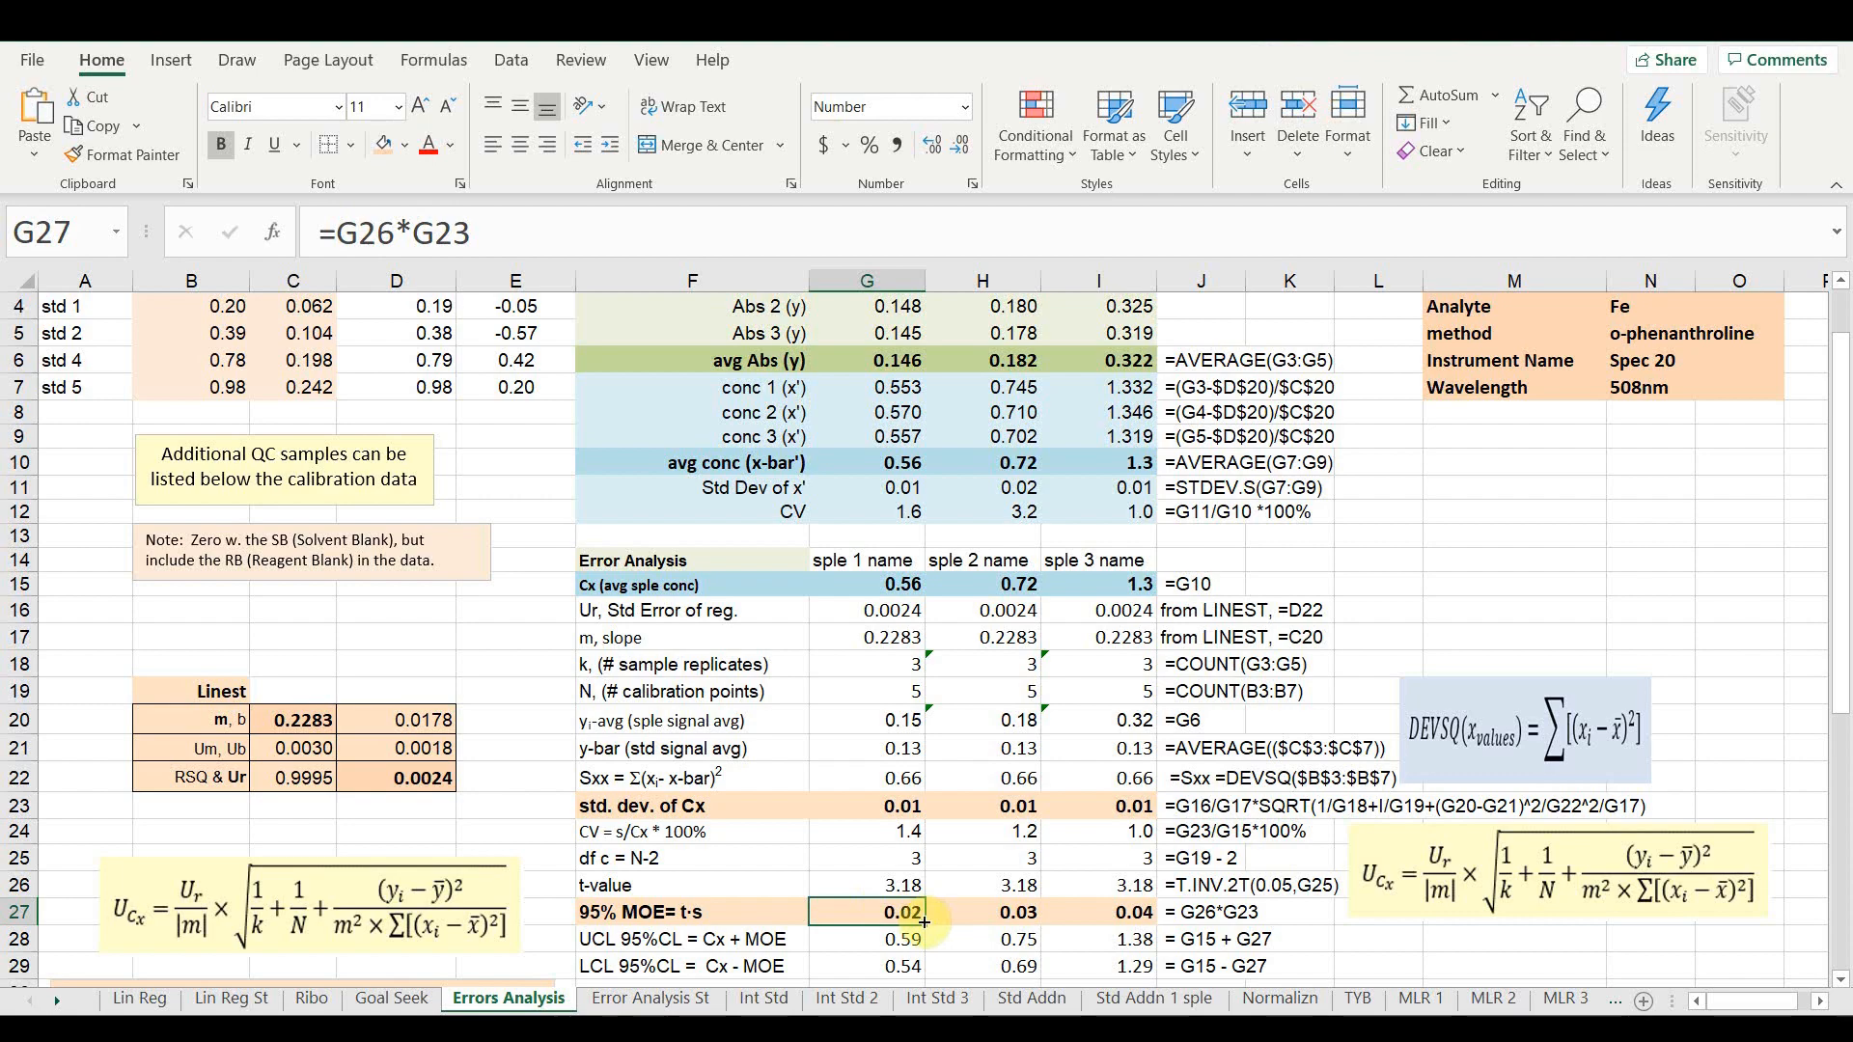
- Enter the reported result for sample 1 as 0.56±0.02ppmFe (CV=1%) in cell G36, below the 99% LOD section
scroll(922, 920, down, 1)
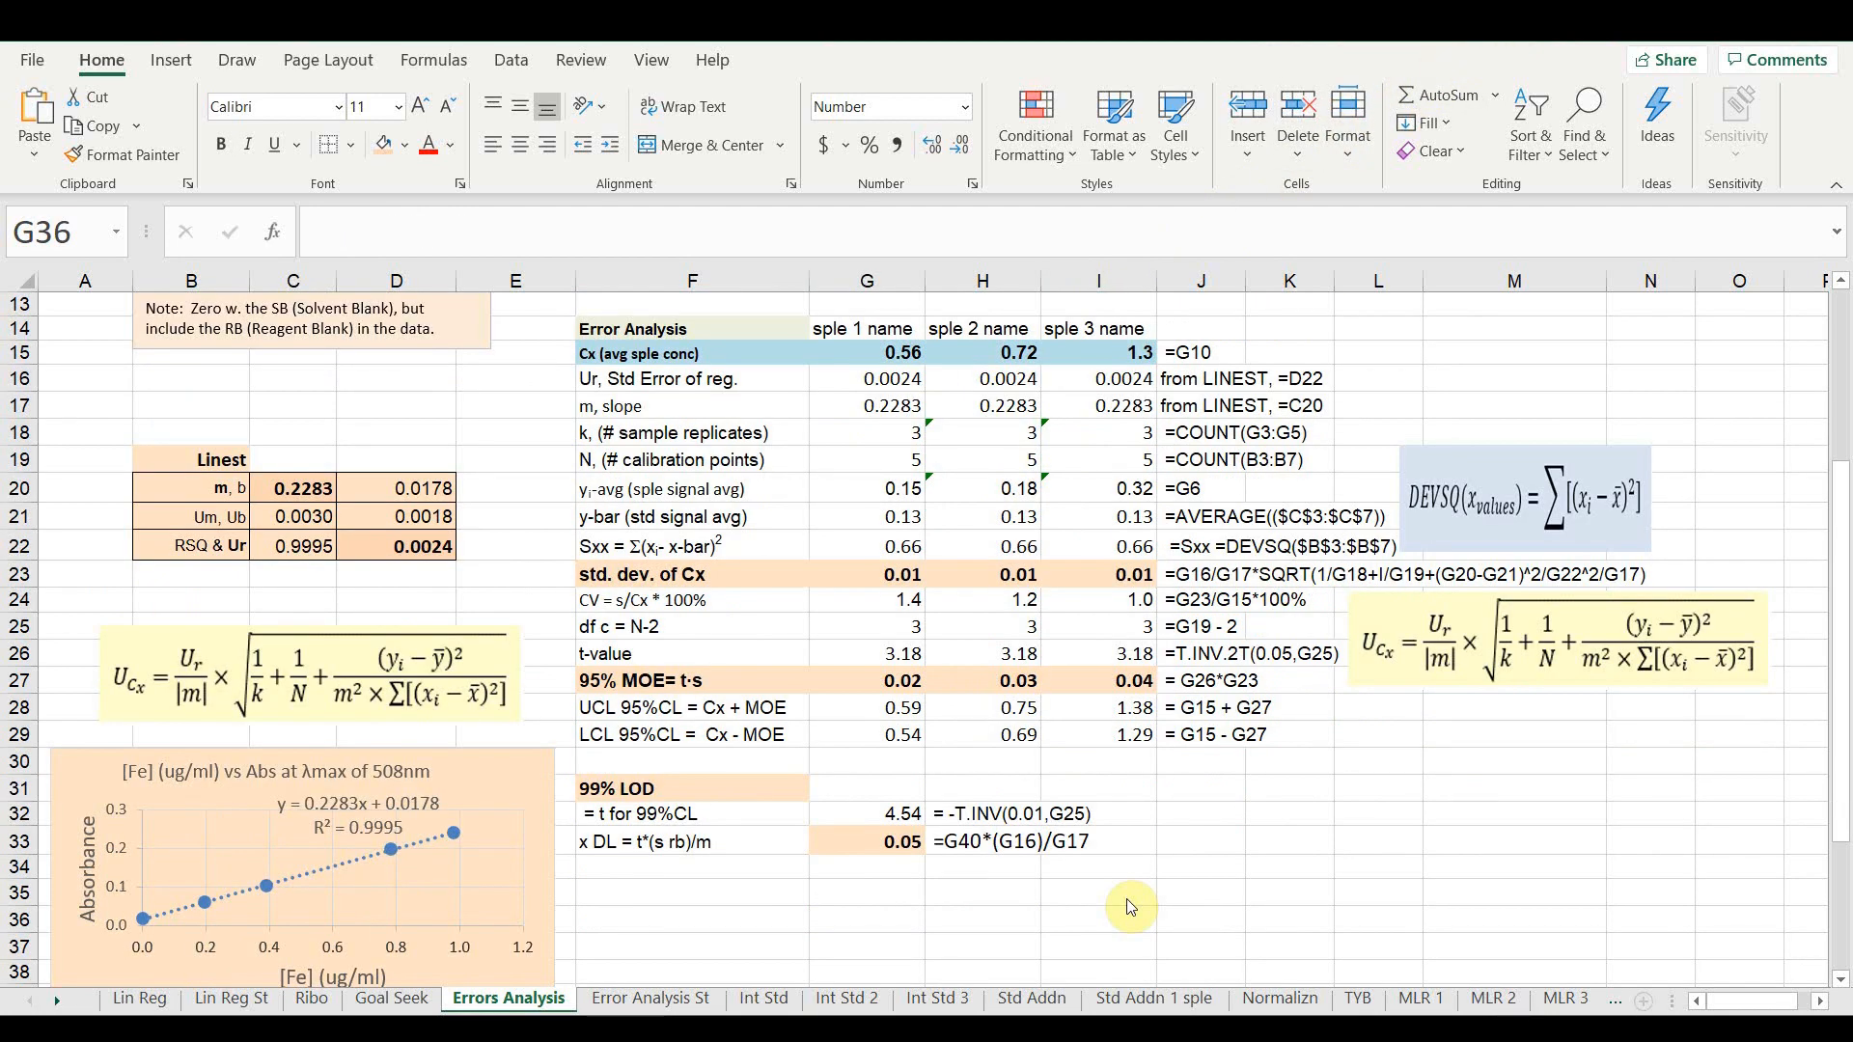
click(877, 928)
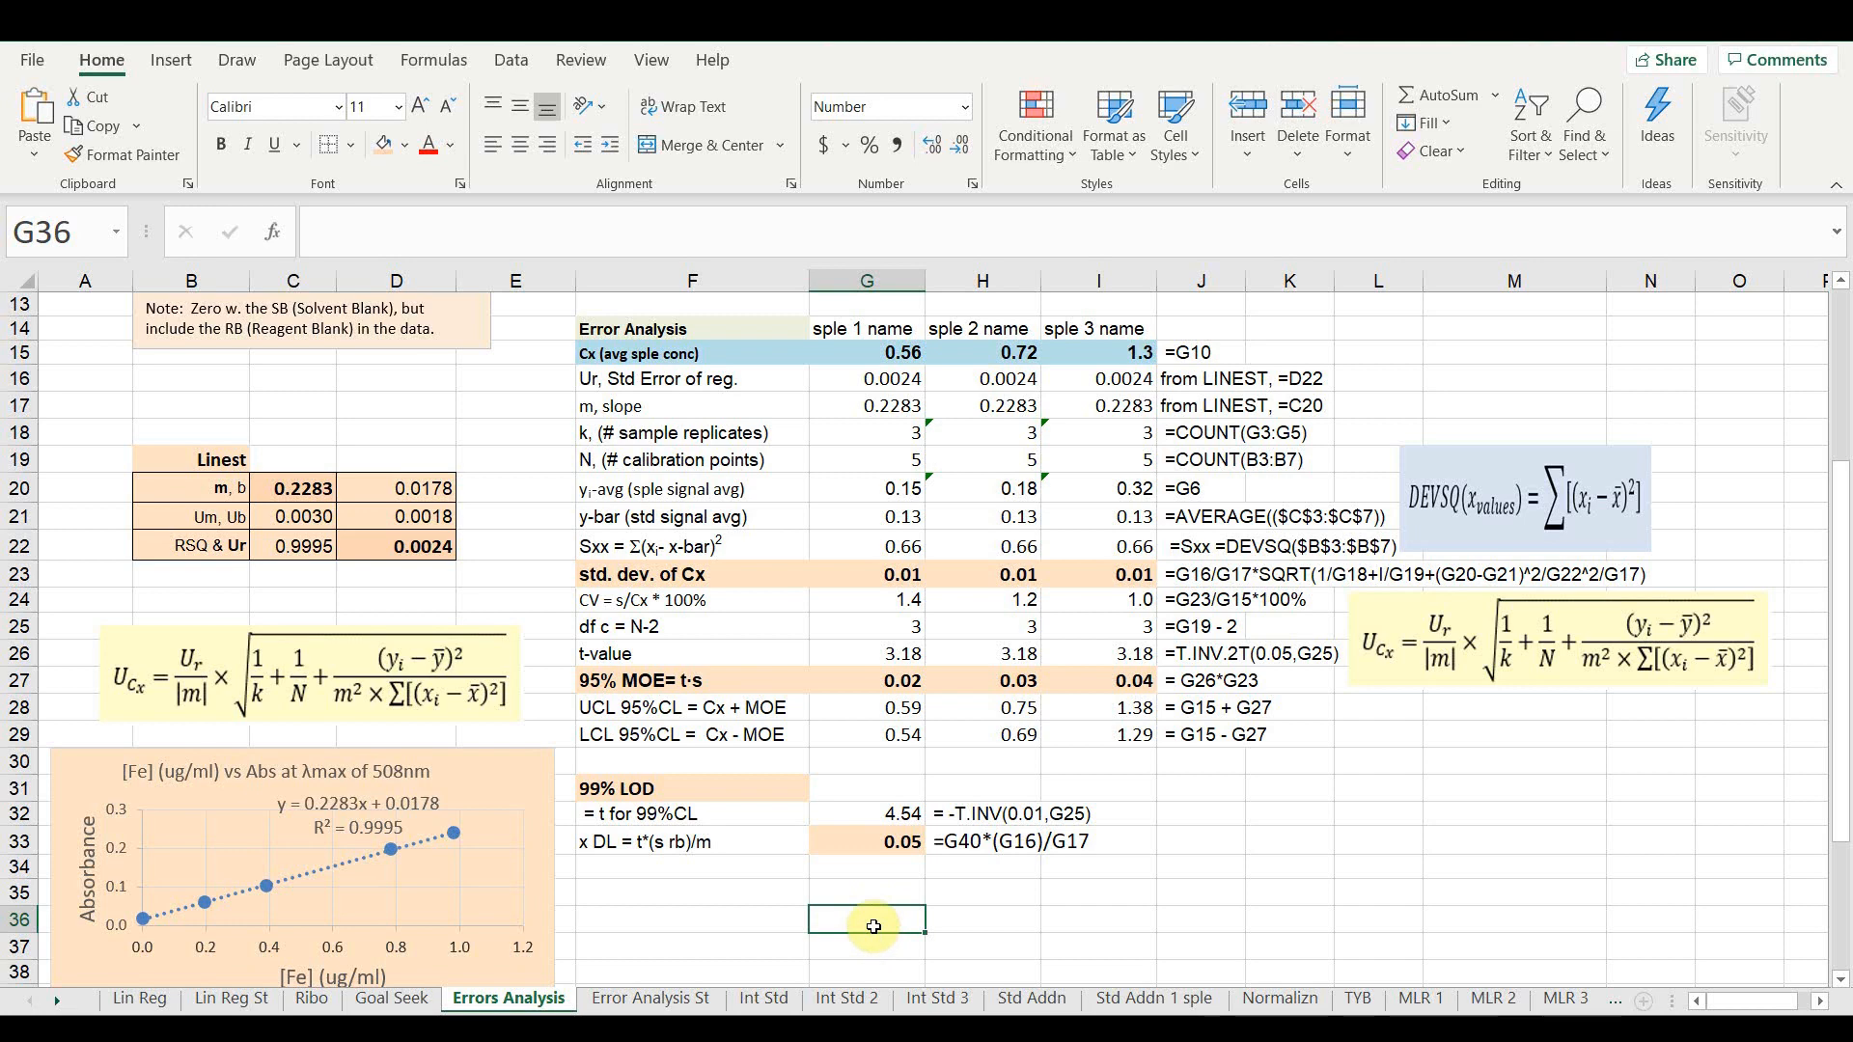
text(0.5)
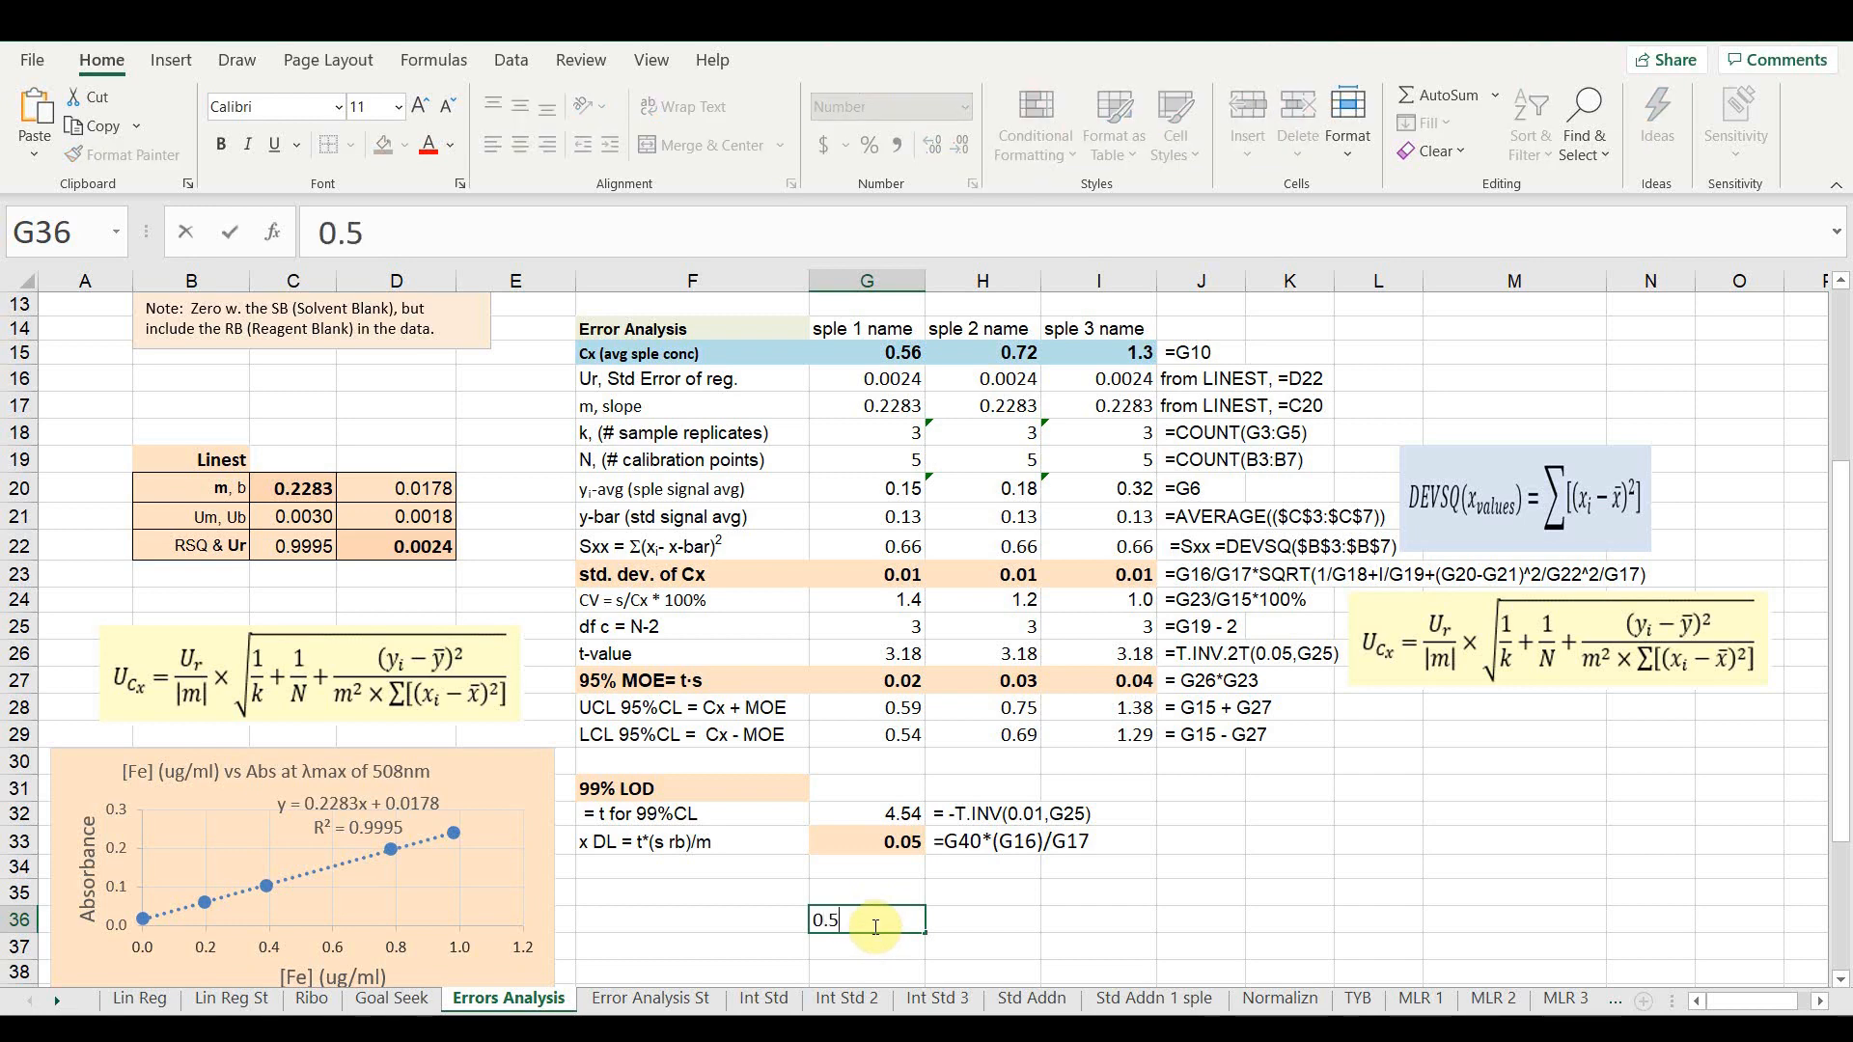
text(6±)
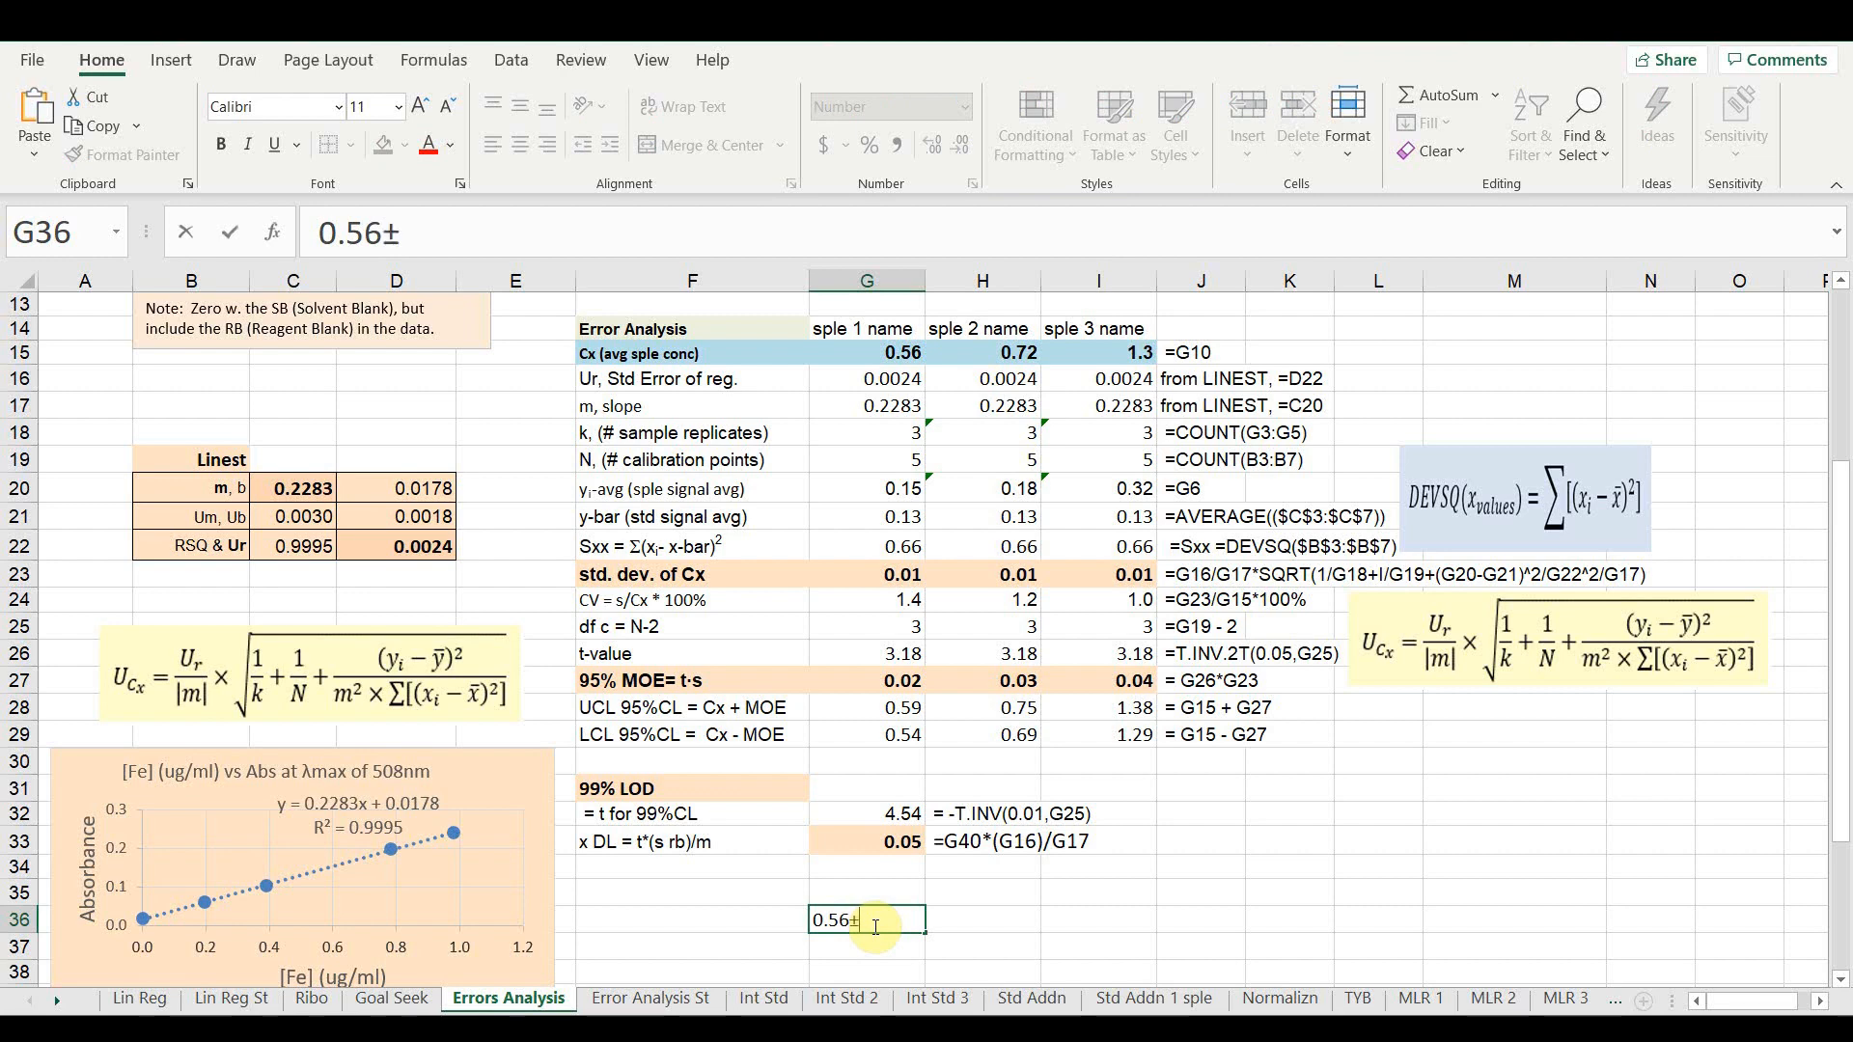
text(0.02ppm)
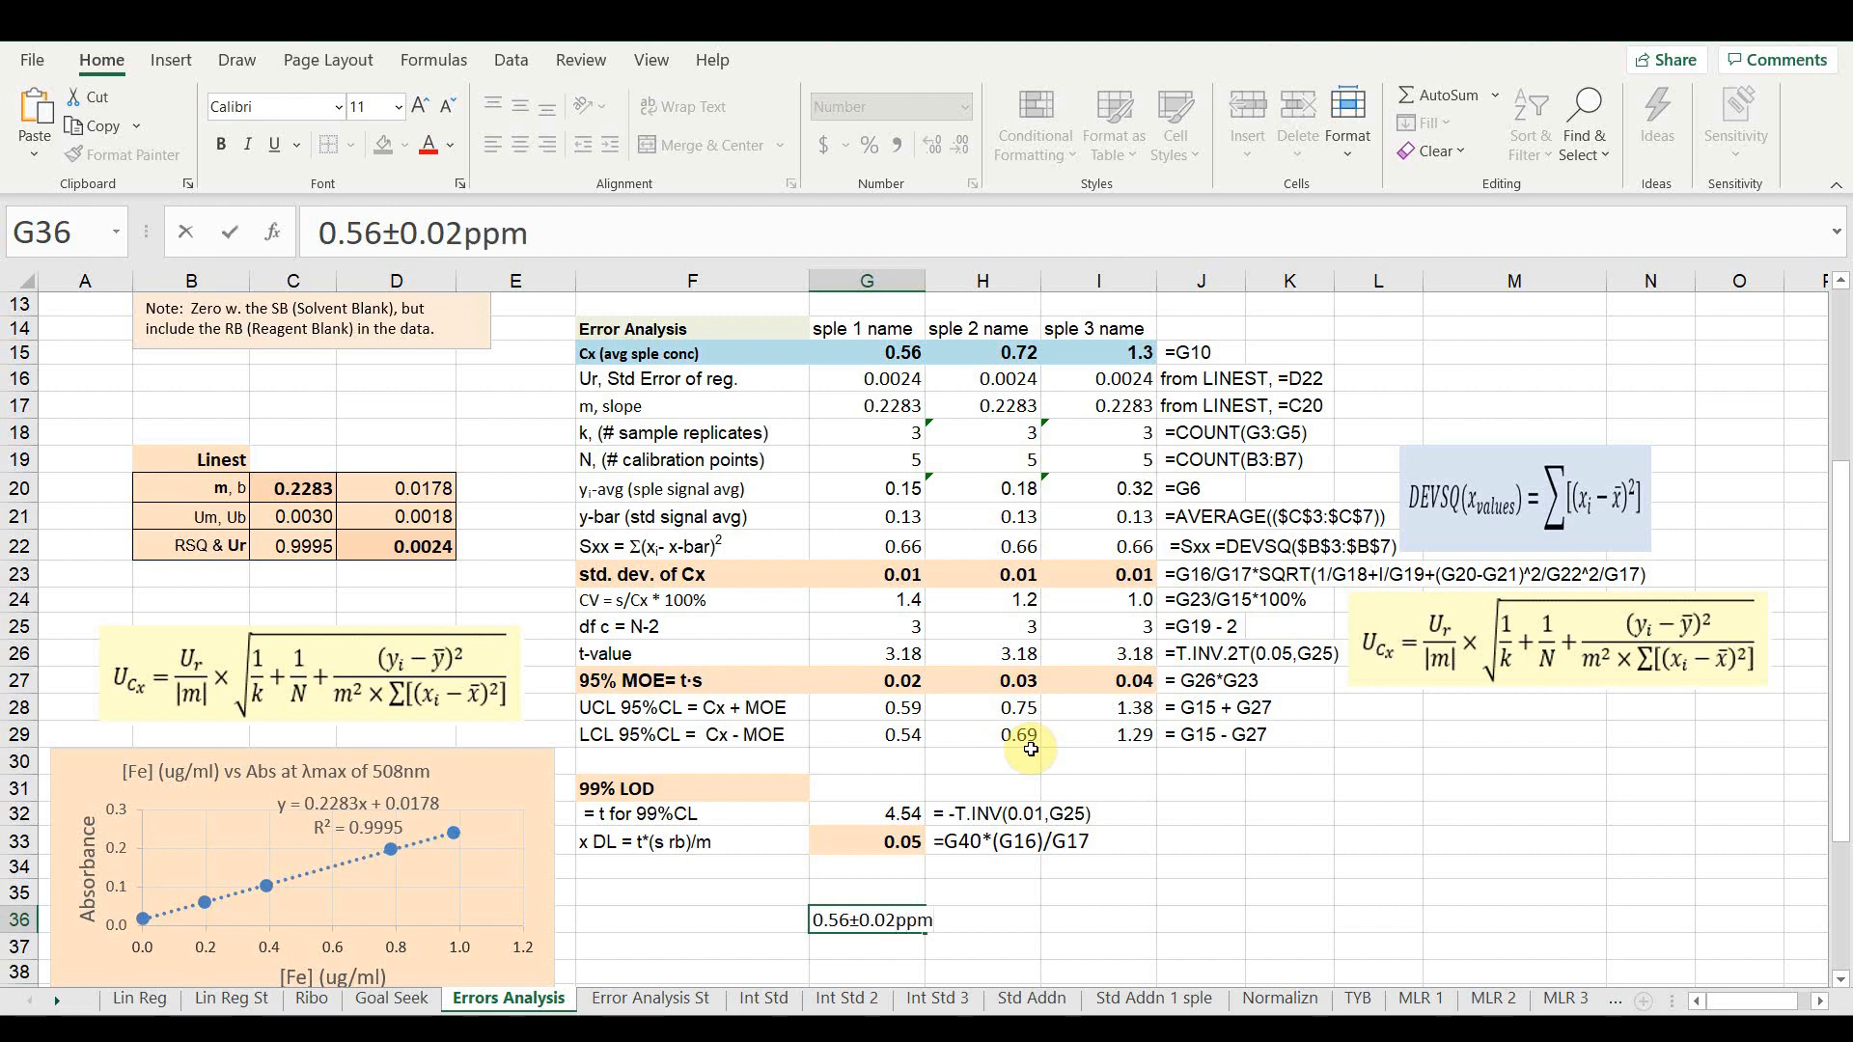
text(Fe (CV=1)
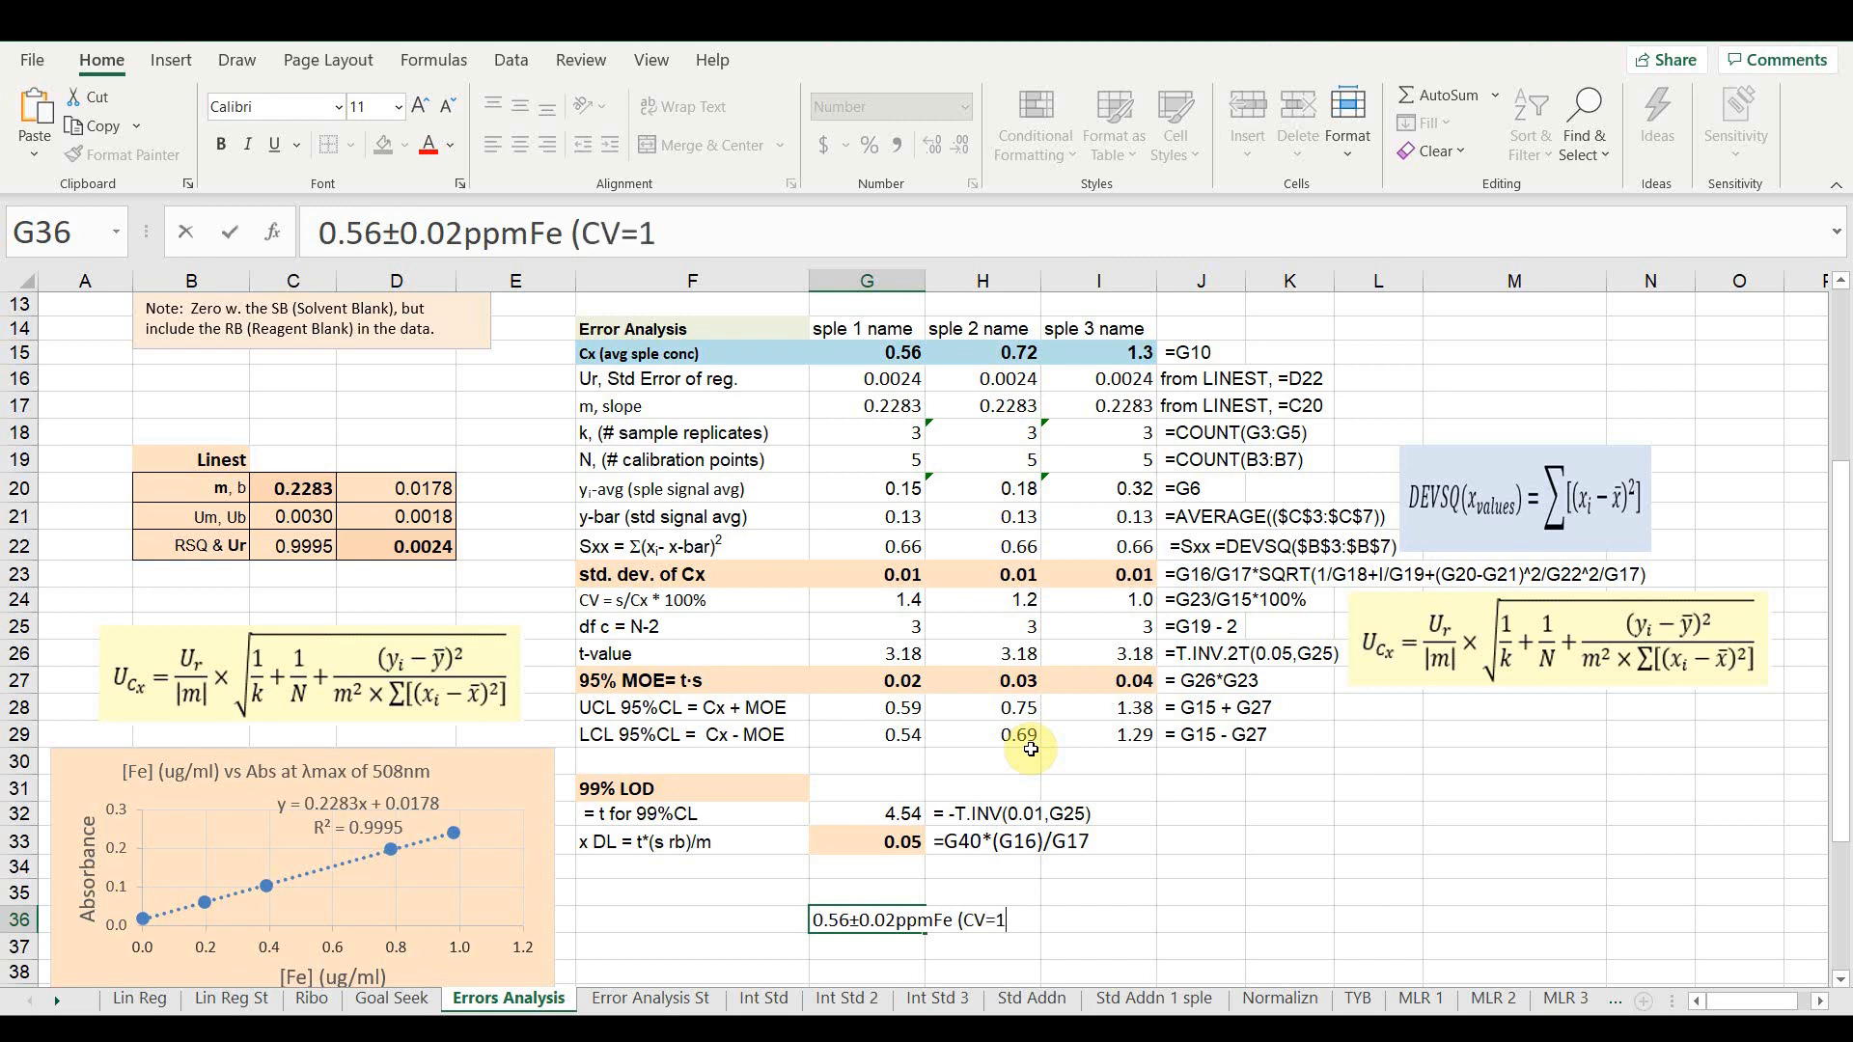
text(%))
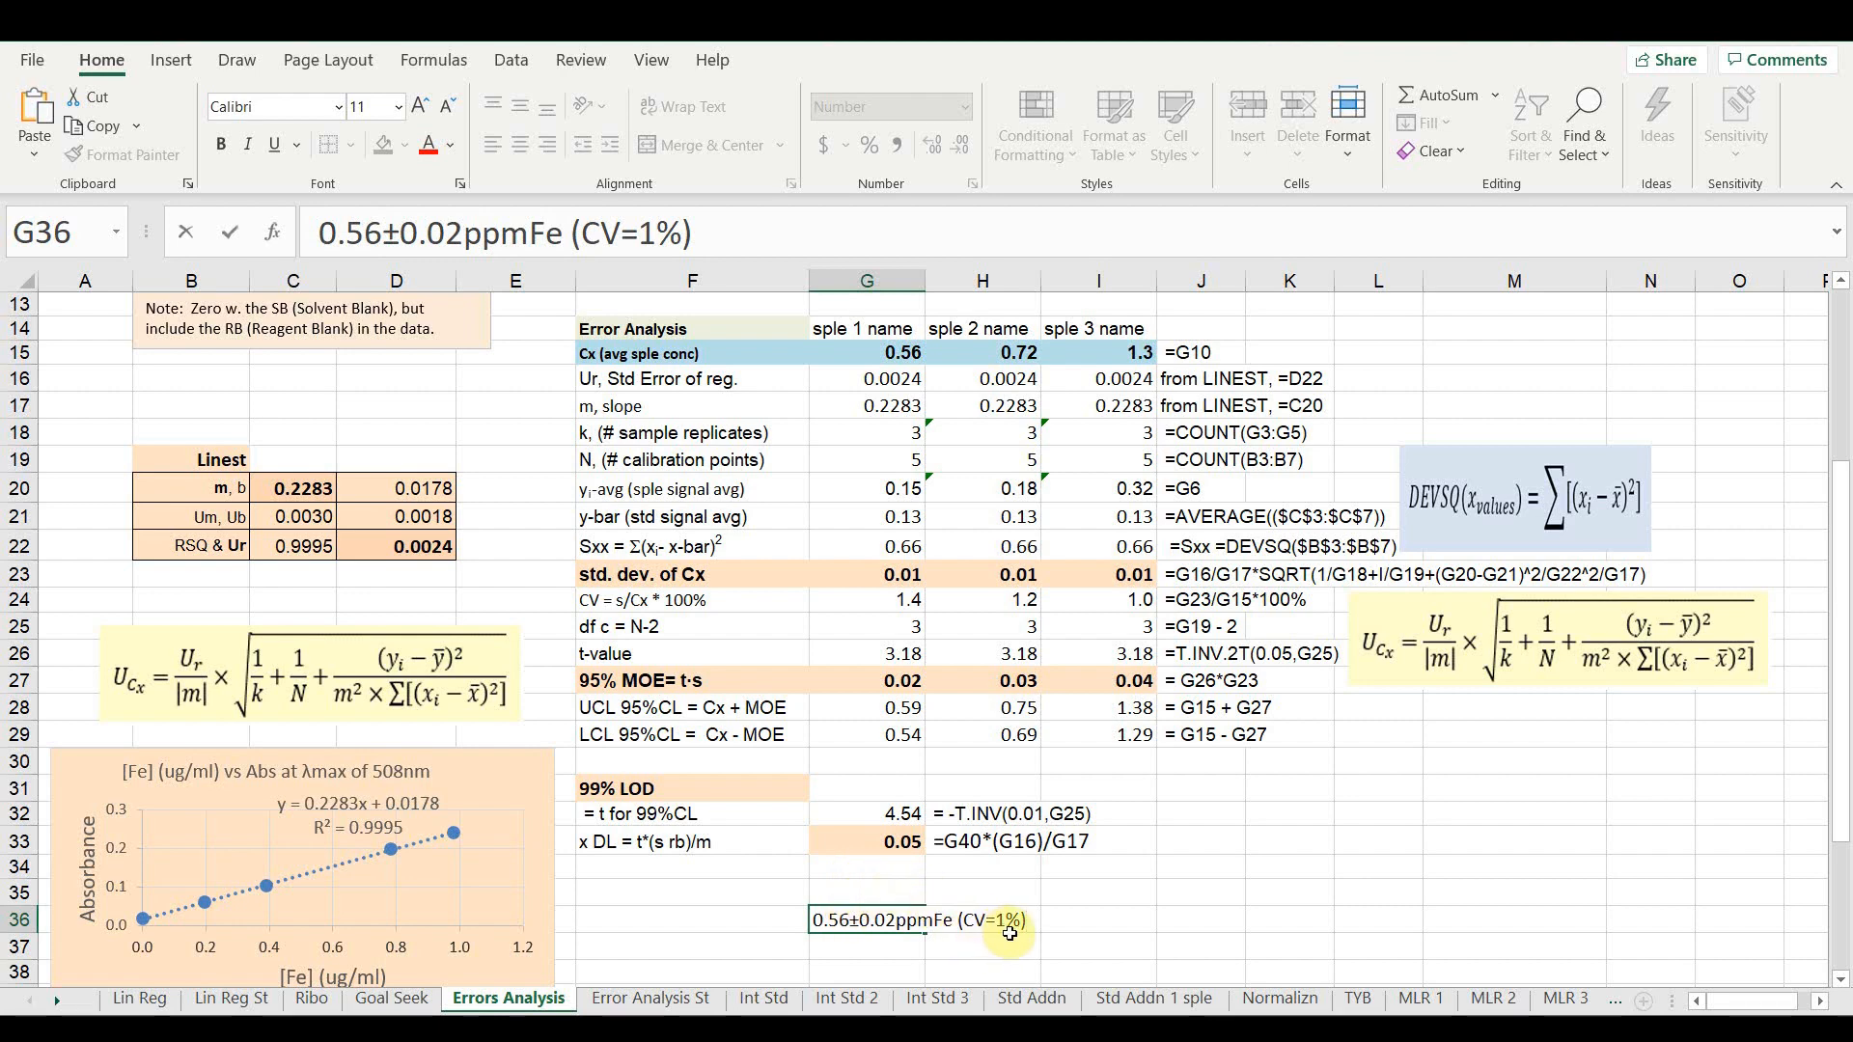
click(1095, 889)
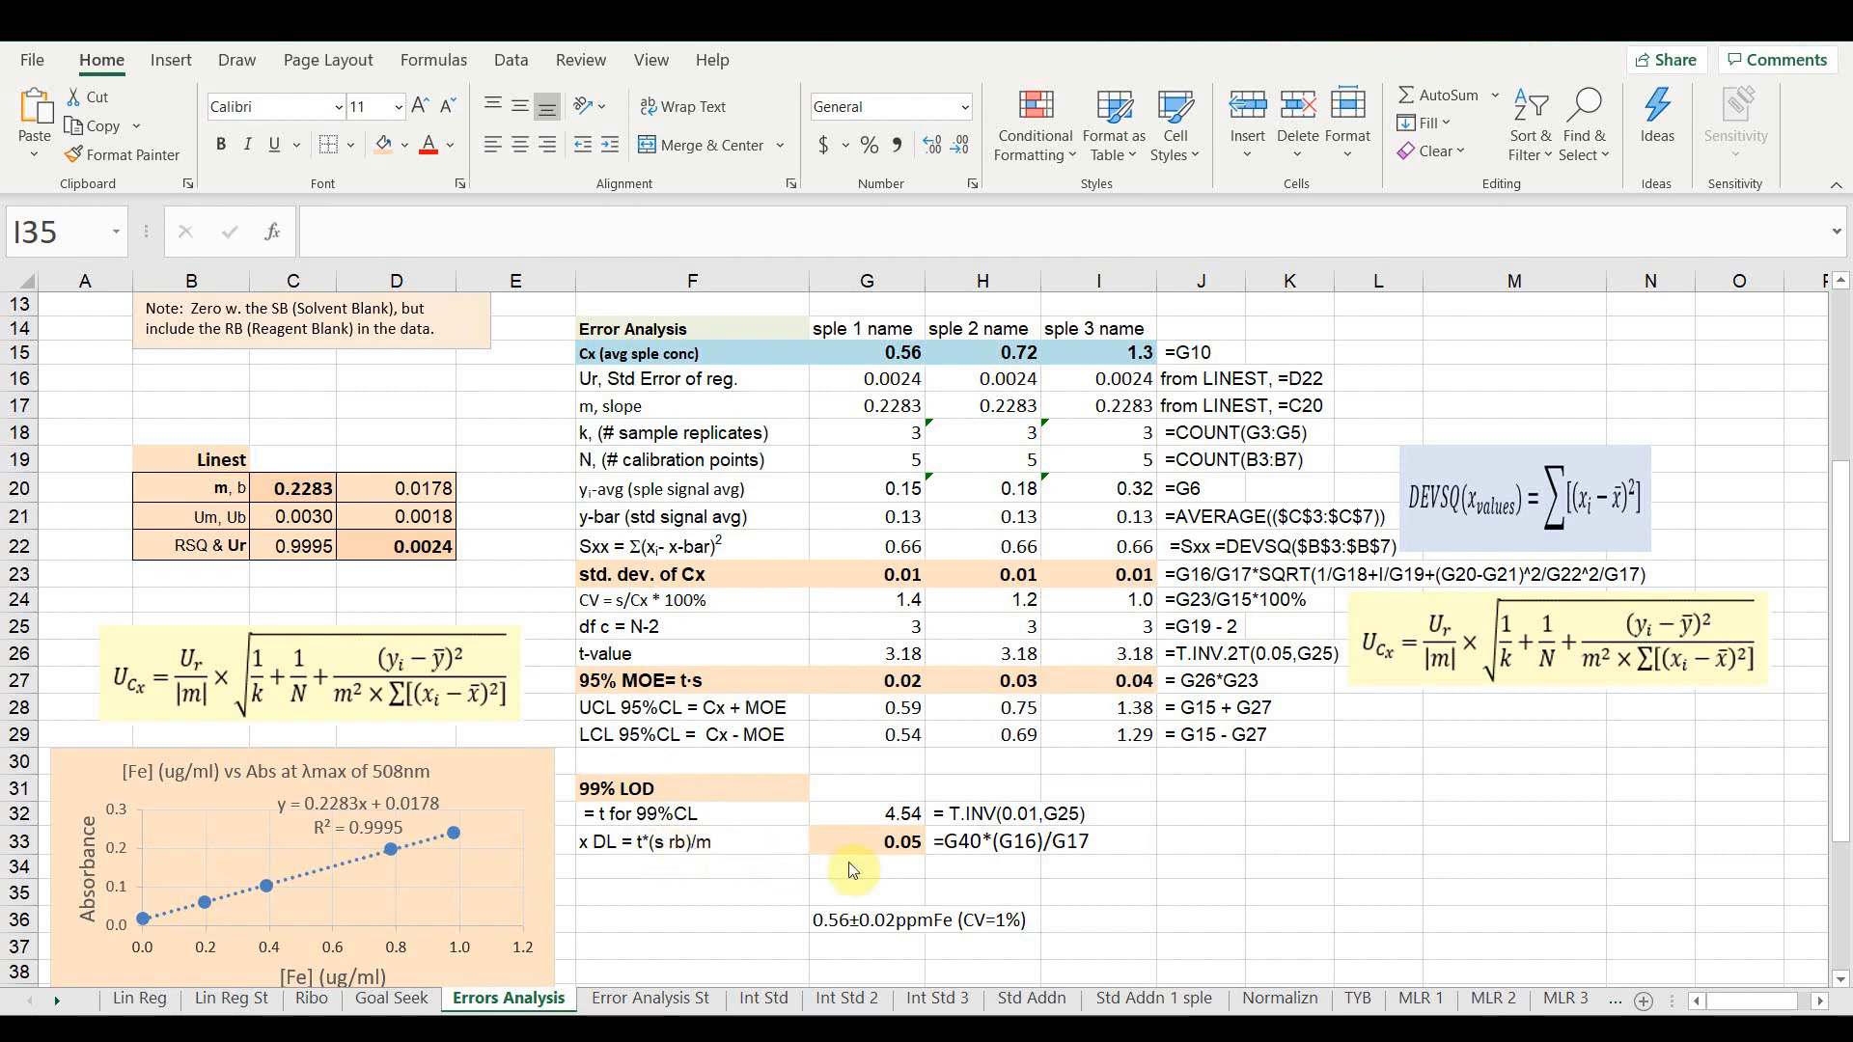
- Check the 99% LOD formulas for the t-value in G32 and detection limit in G33 against the notes beside them
click(975, 815)
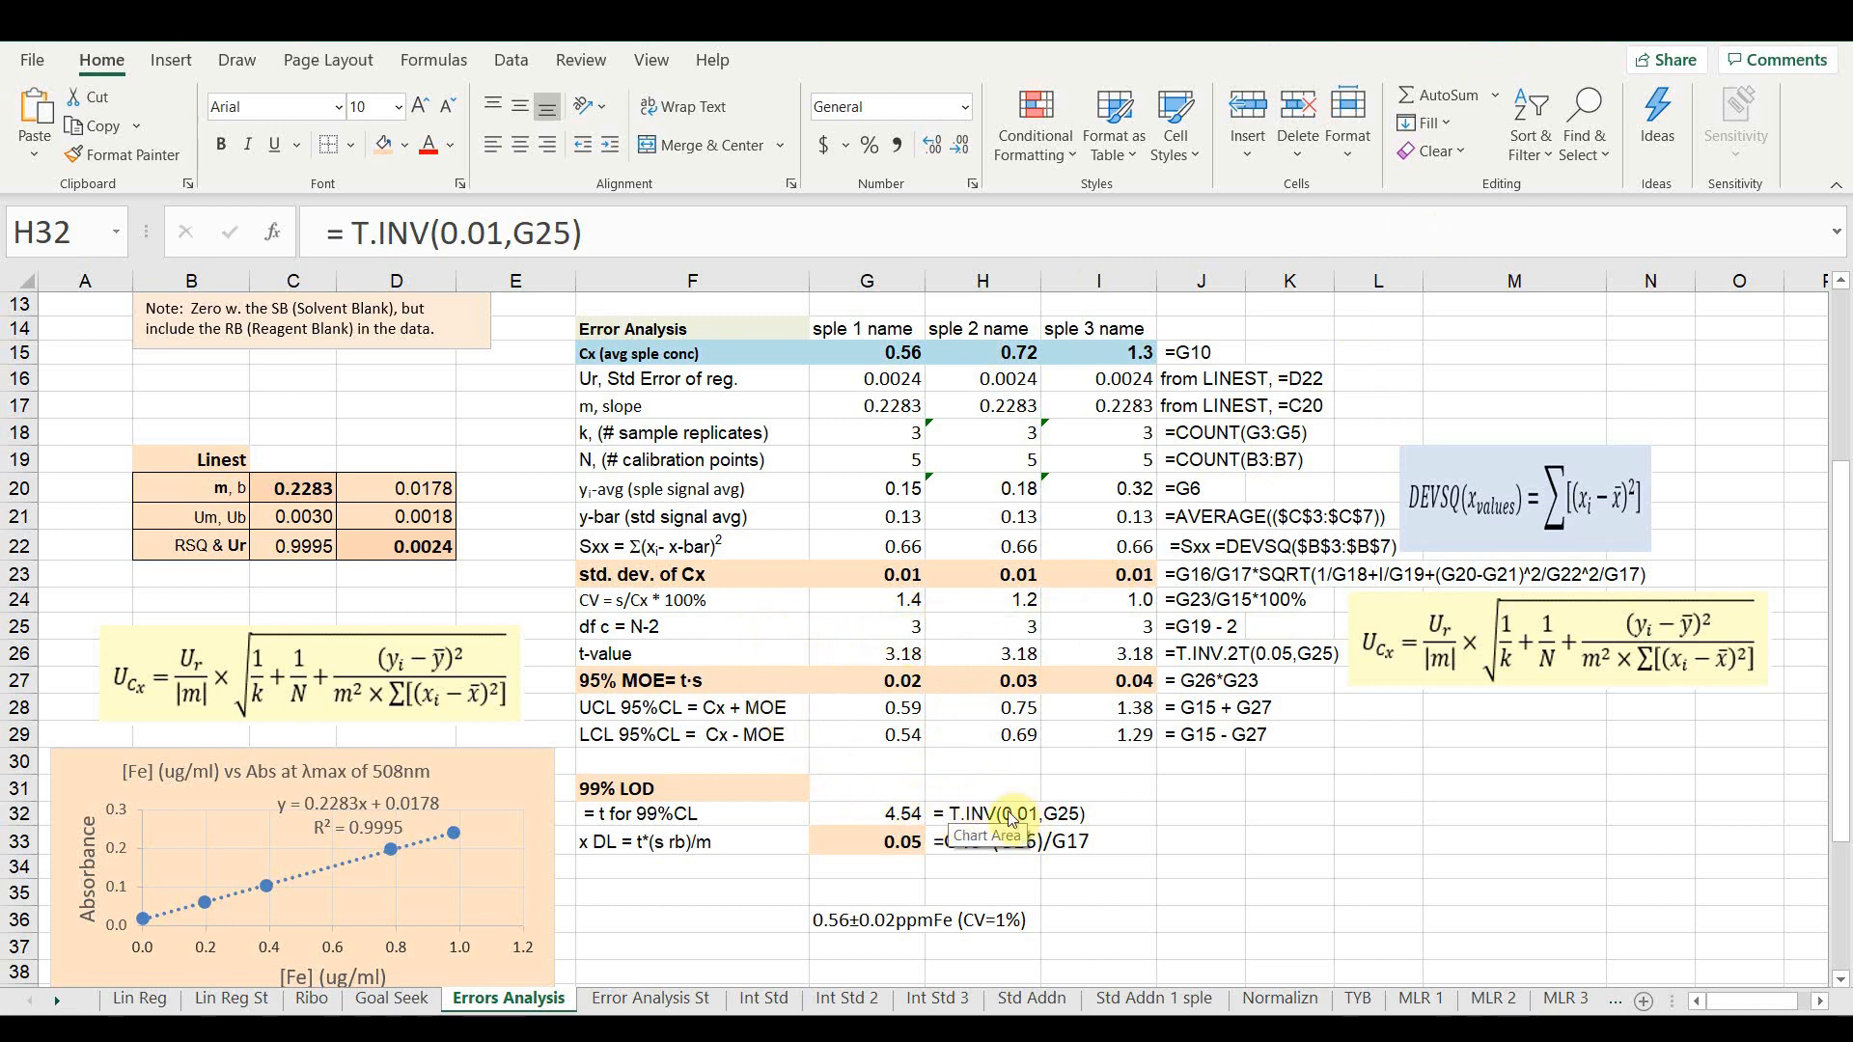
click(907, 815)
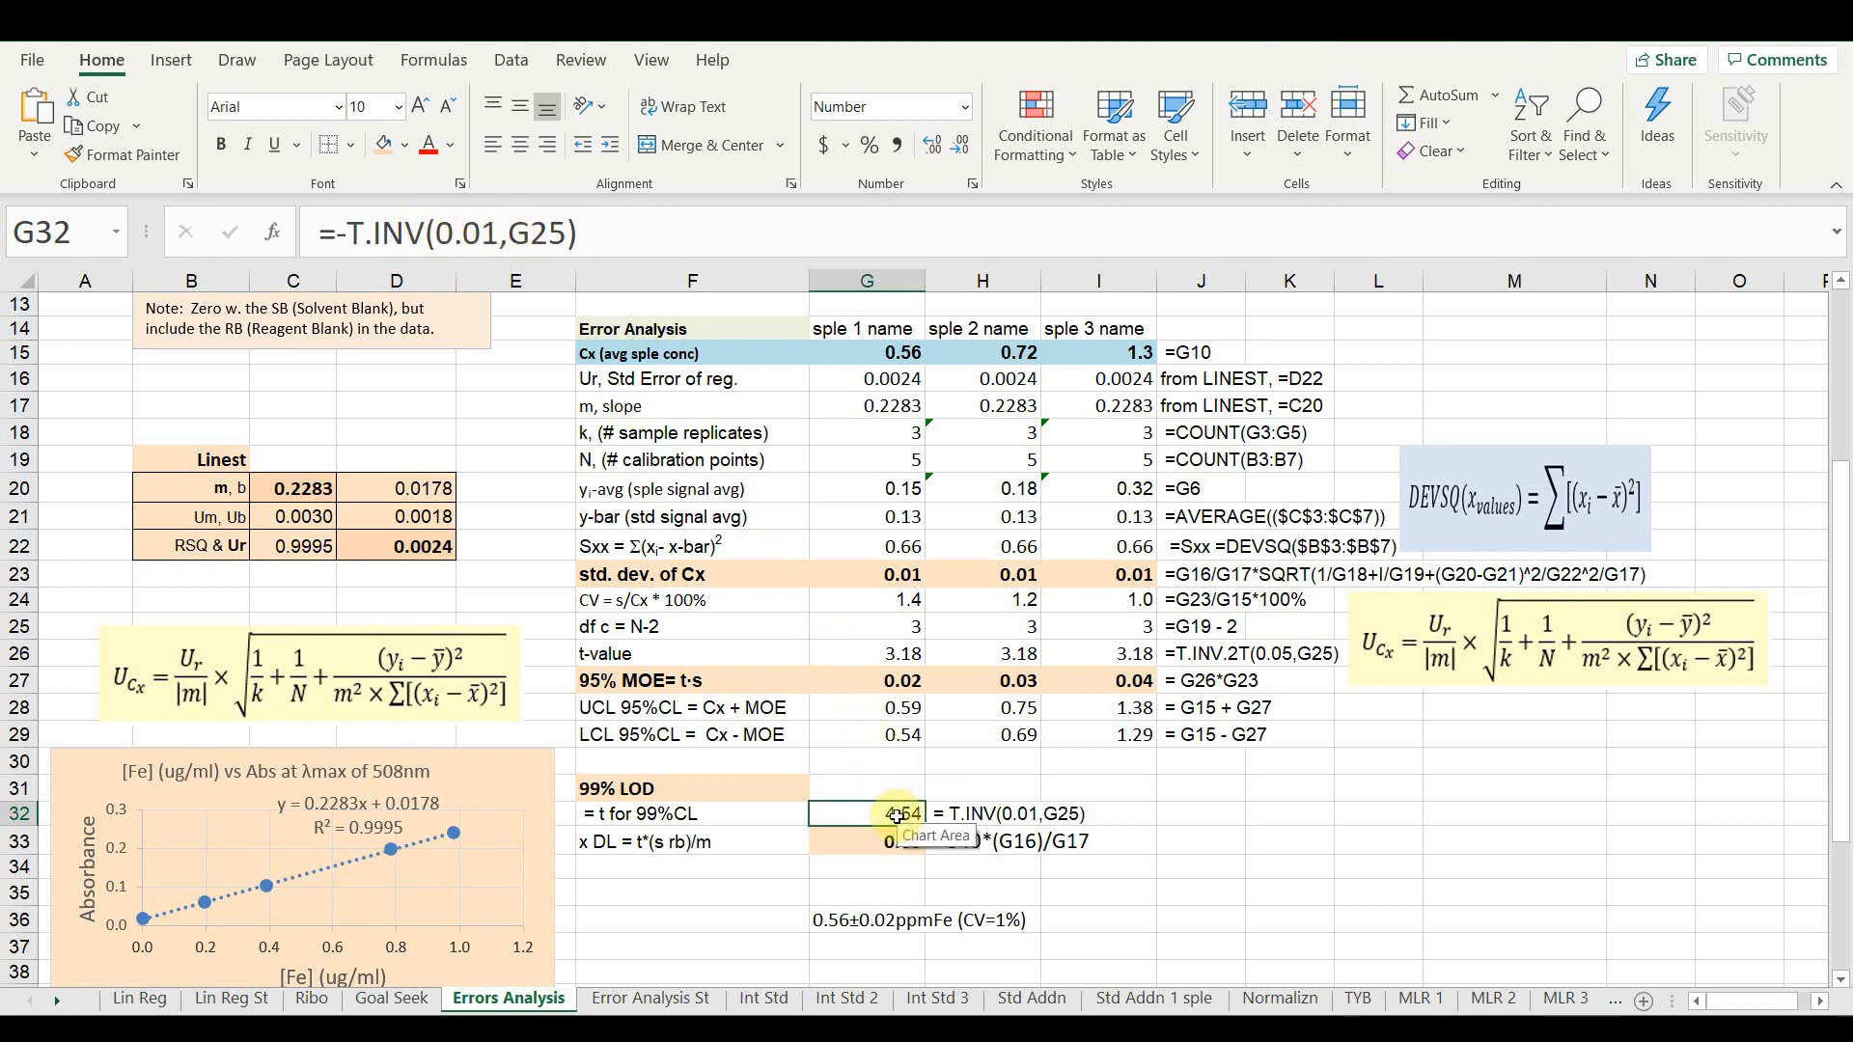
click(859, 841)
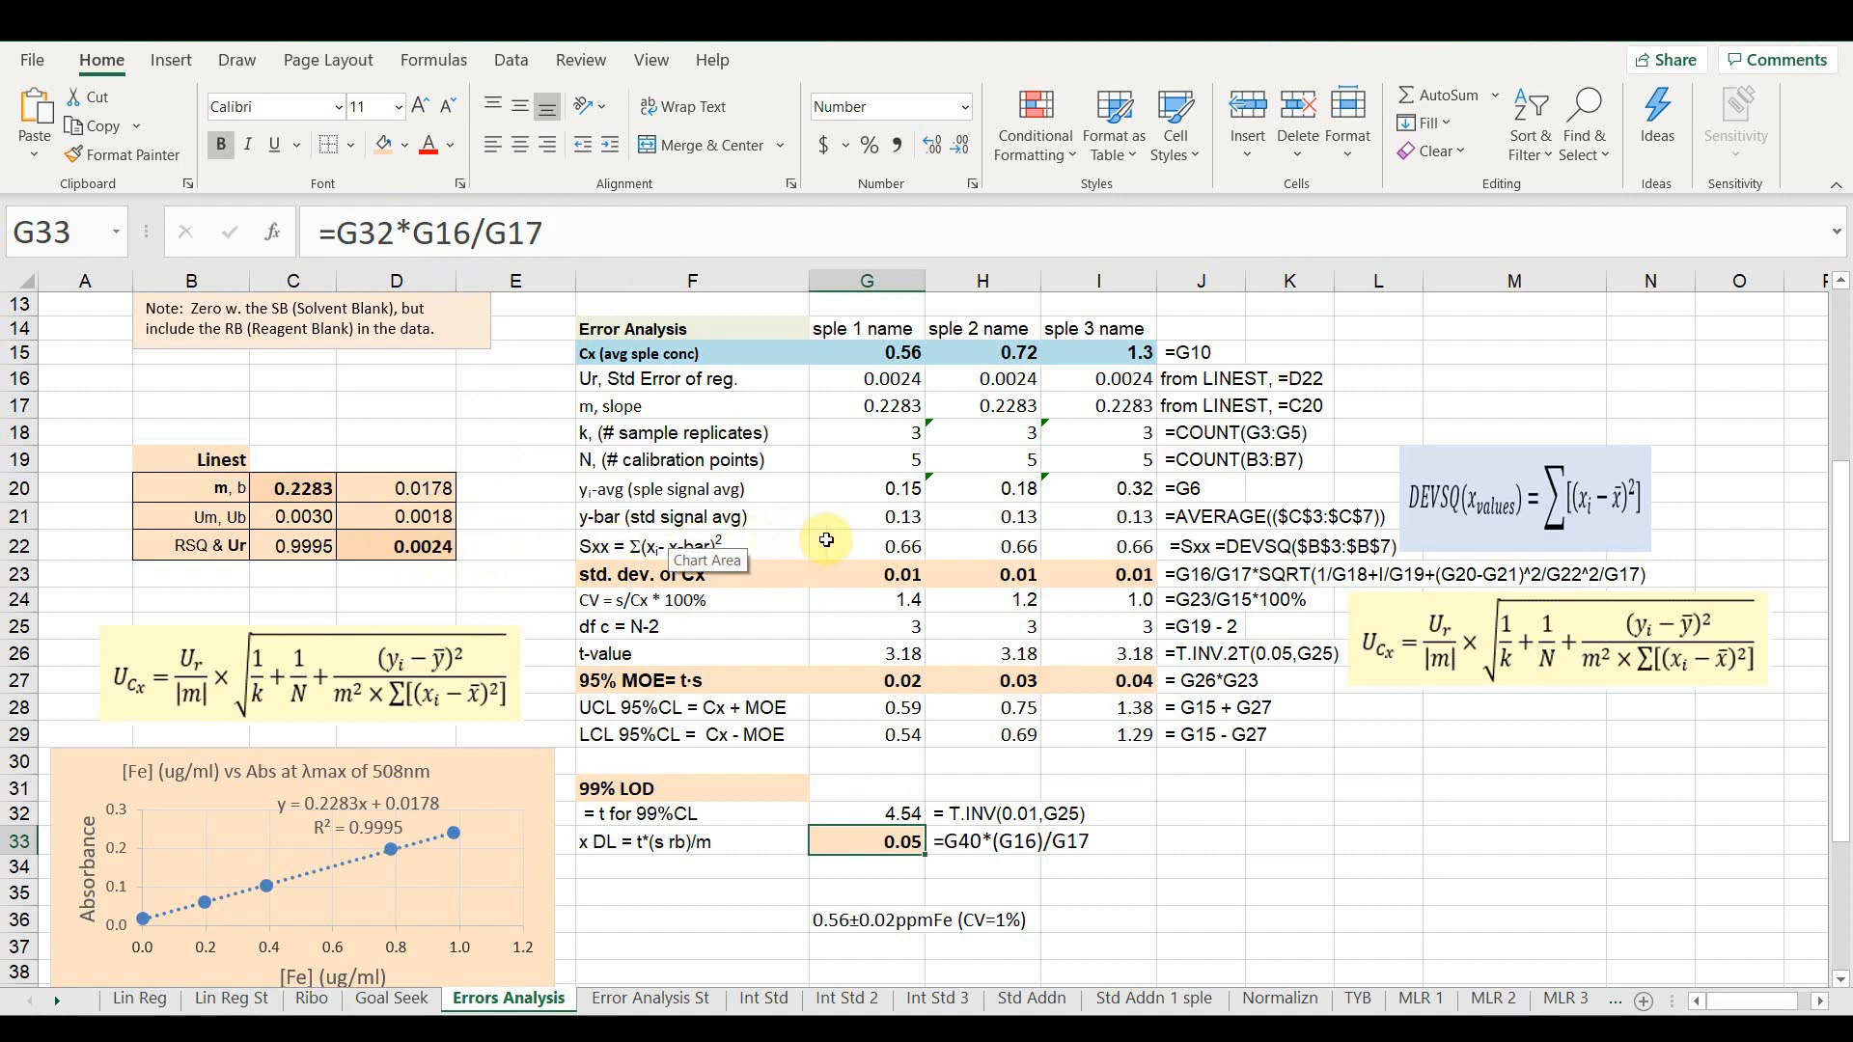
click(918, 871)
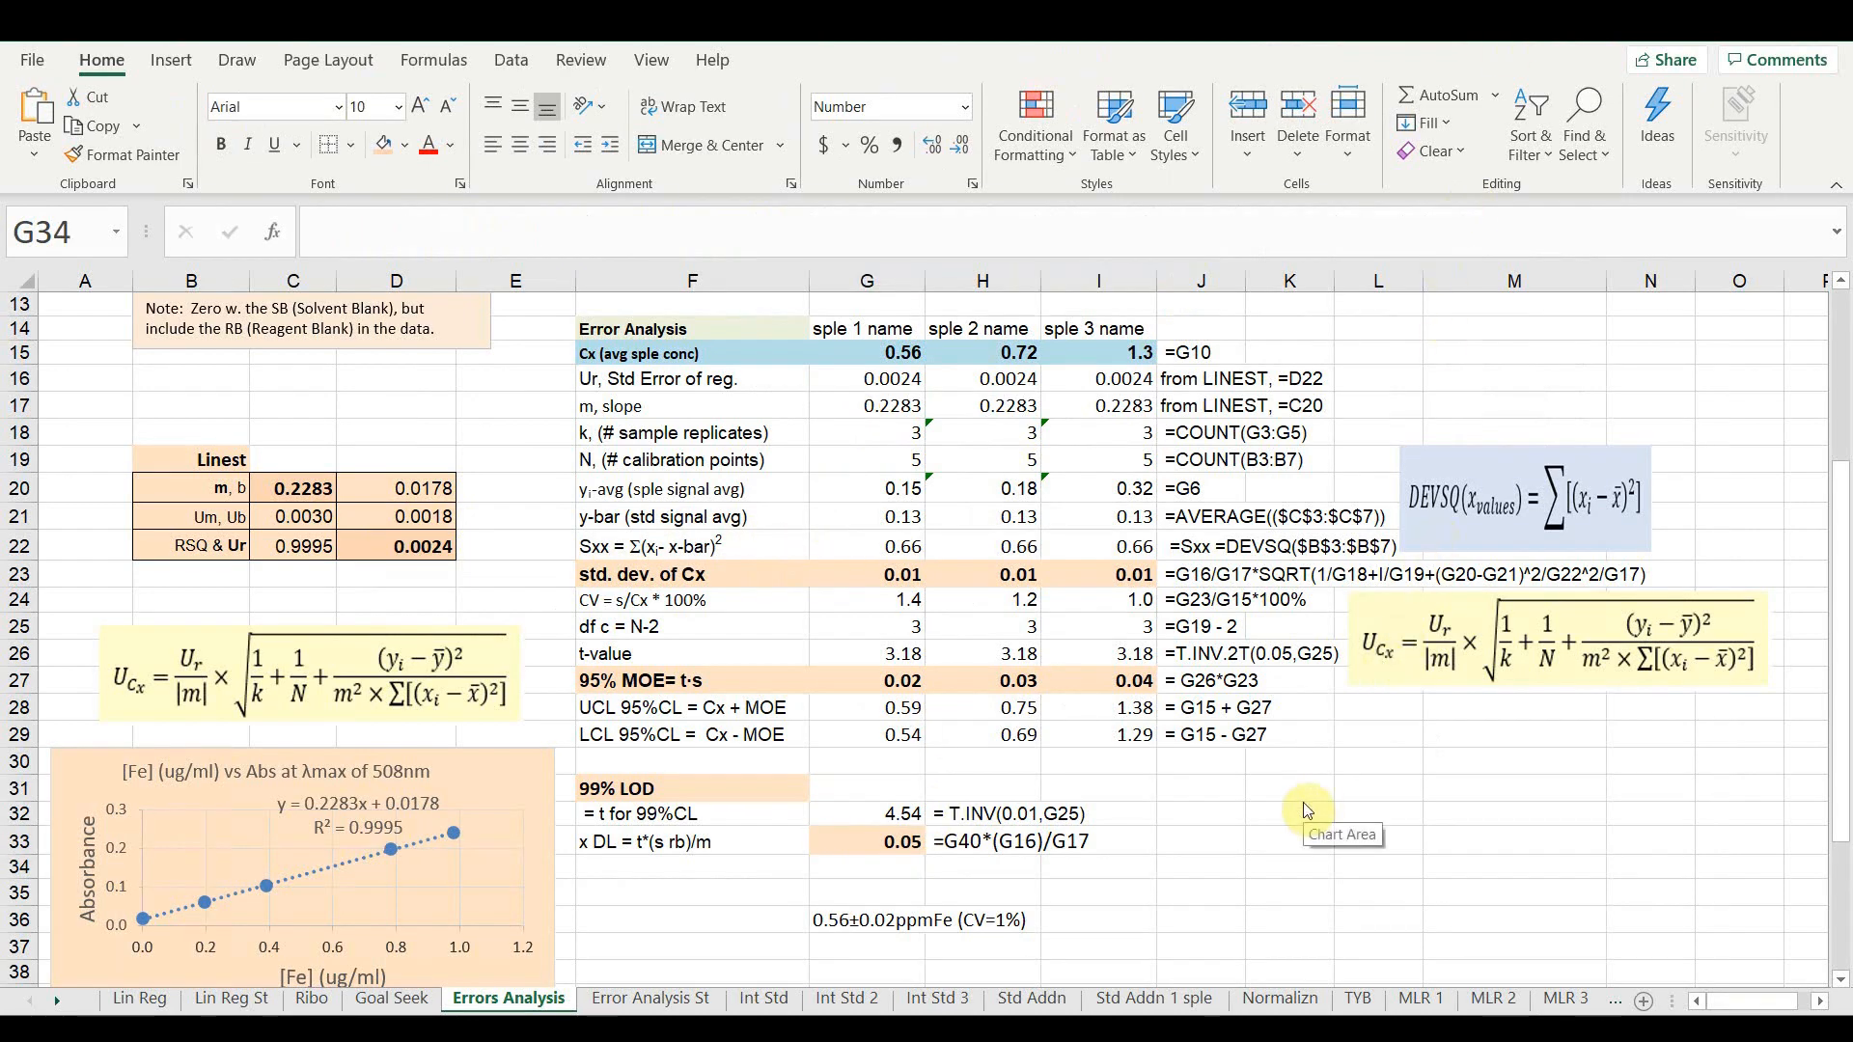